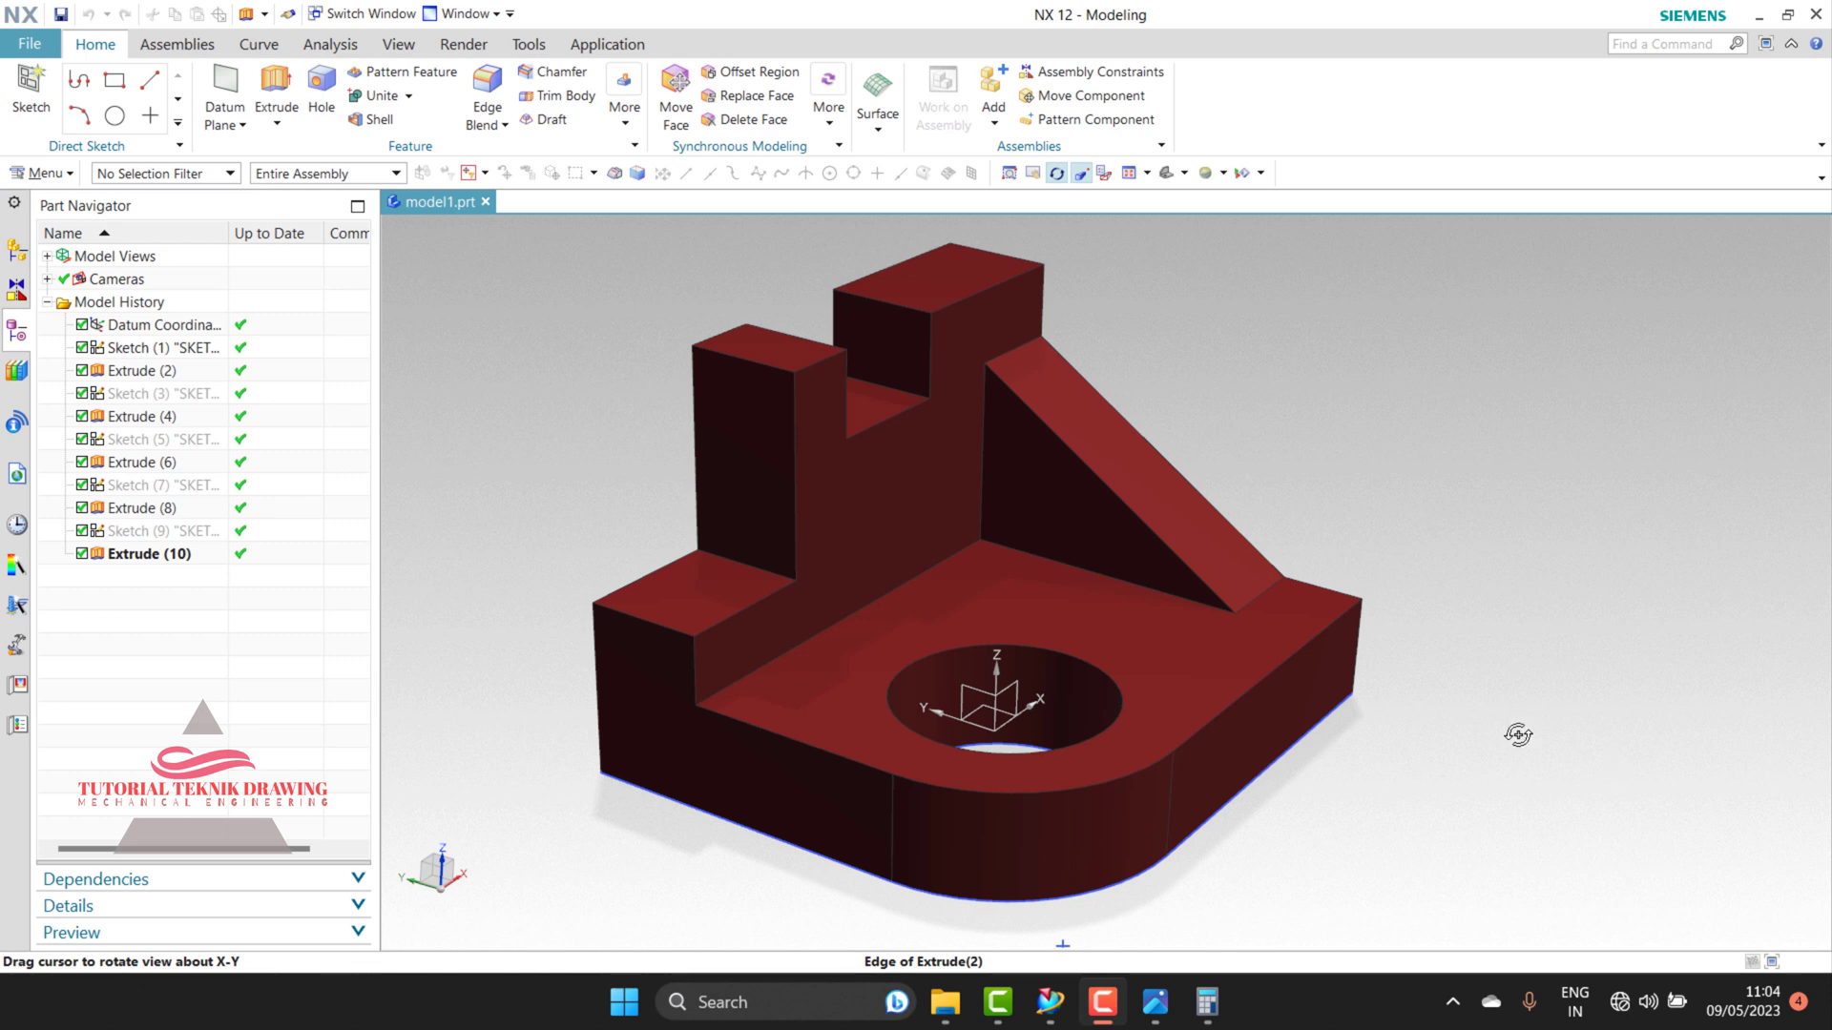
Step: Inspect the finished red bracket against the reference drawing, then close model1.prt
mouse_move(932, 569)
mouse_down()
mouse_move(1059, 547)
mouse_move(978, 550)
mouse_move(1104, 832)
mouse_up()
click(1154, 1002)
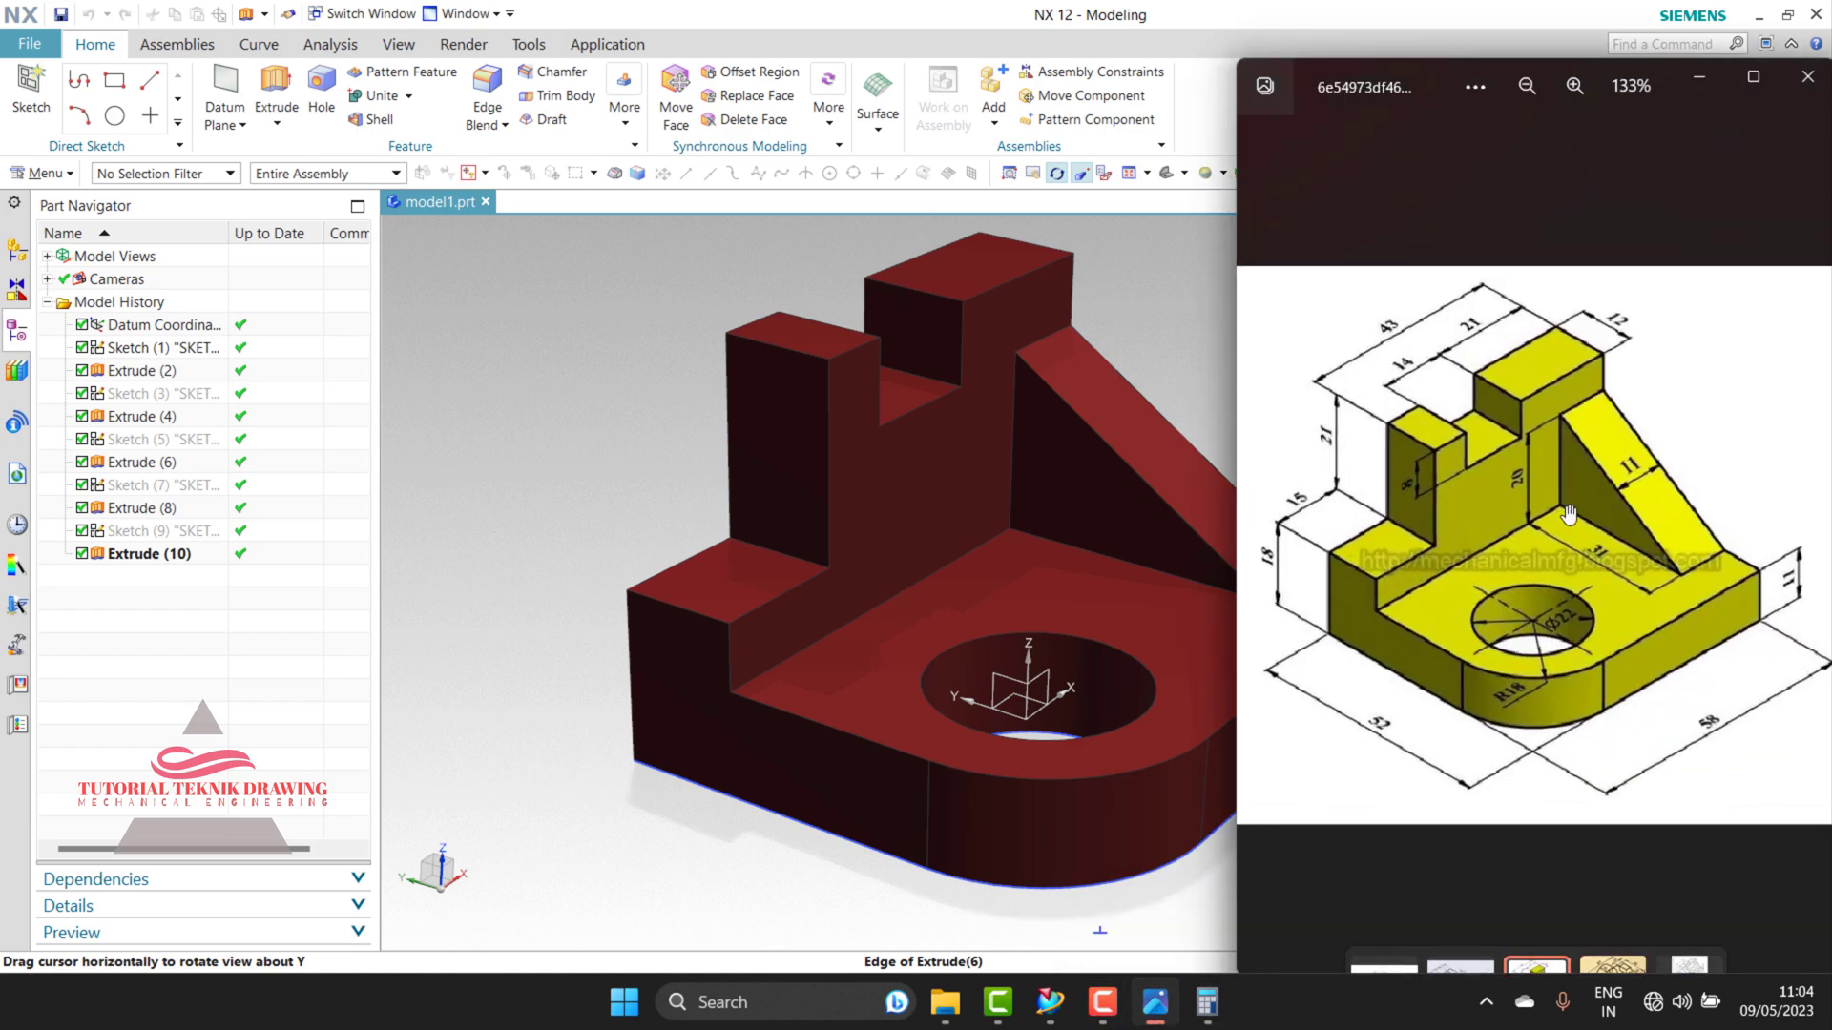
scroll(1569, 515, up, 2)
scroll(1570, 515, down, 2)
click(1699, 76)
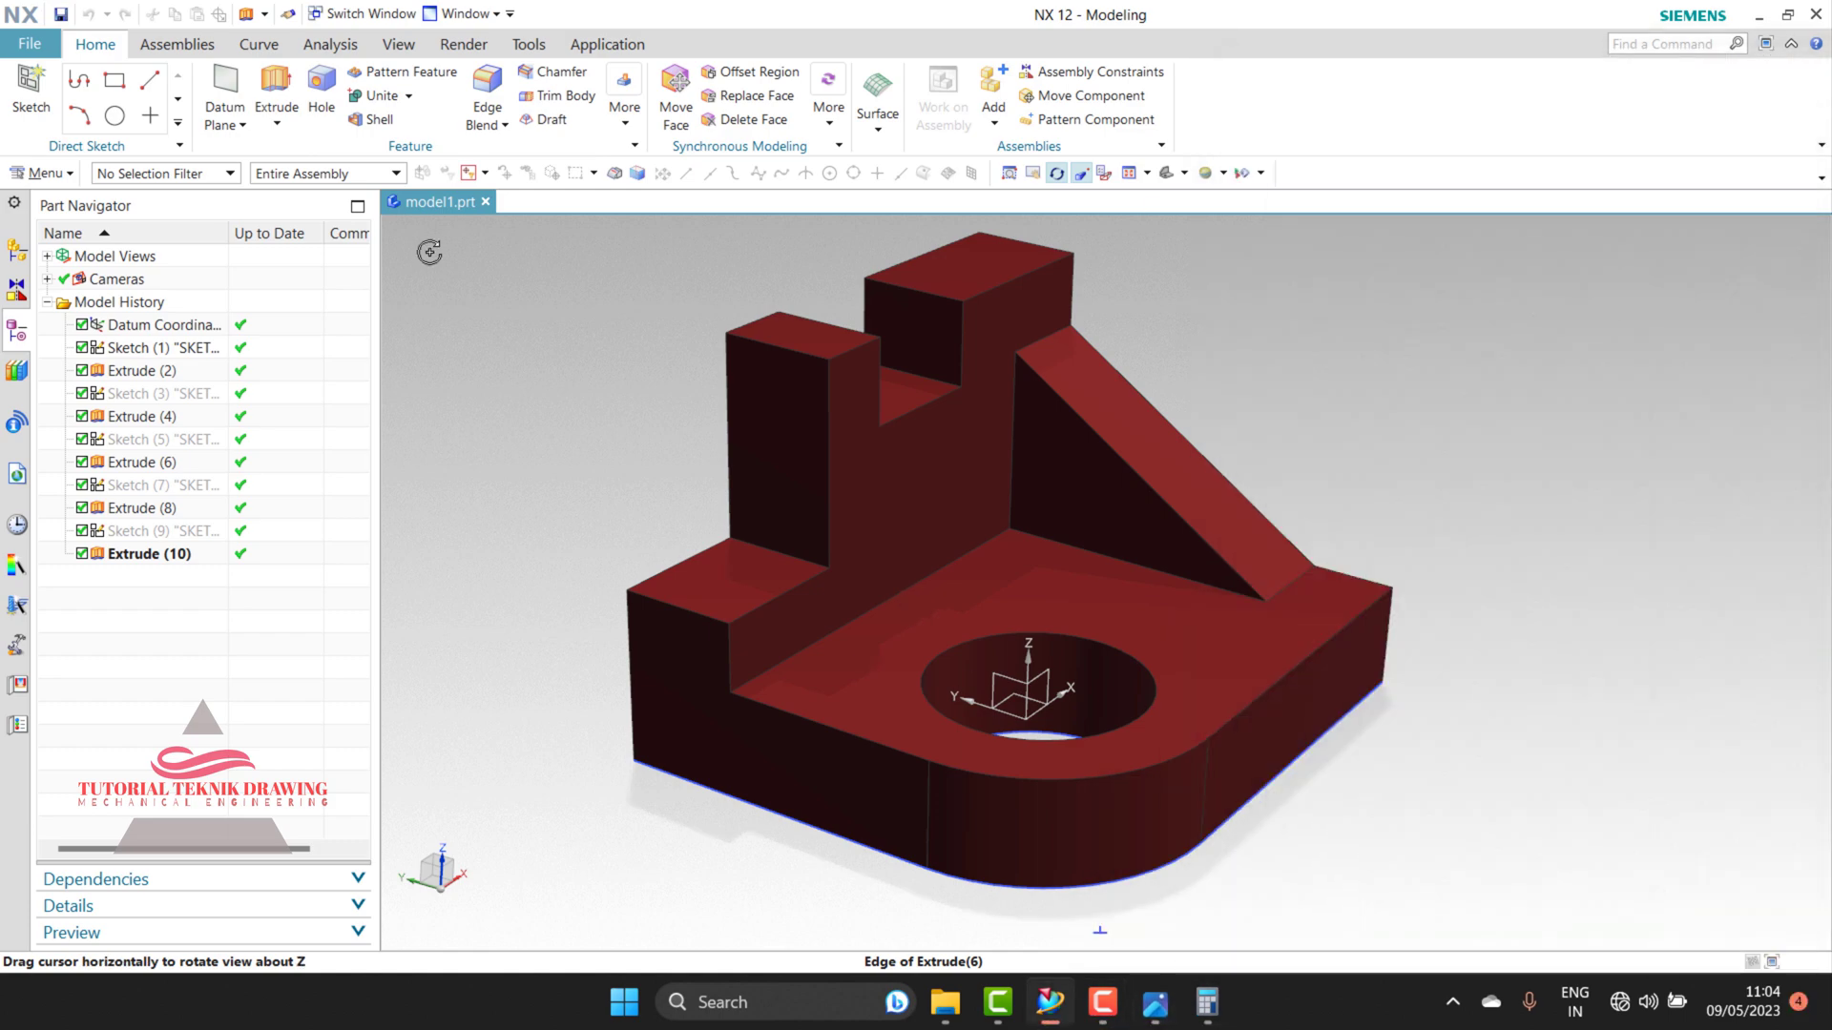
click(485, 201)
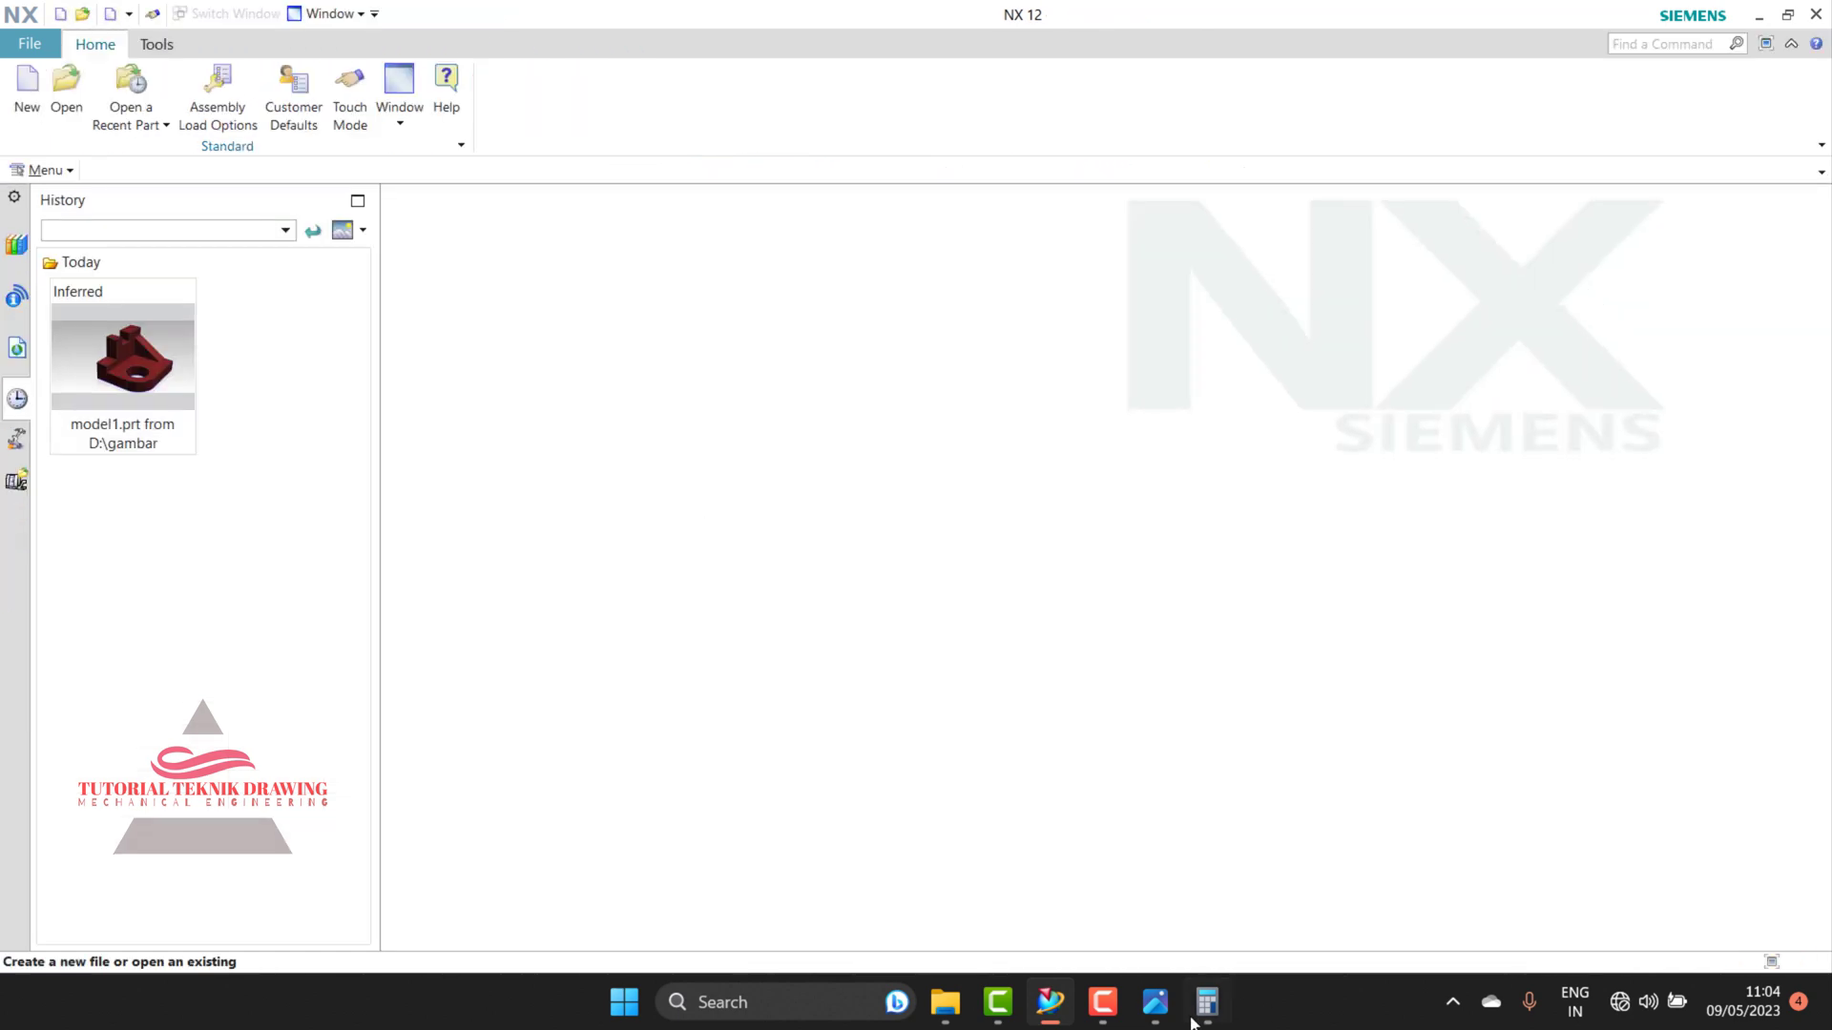
Step: Create a new millimetre part model1.prt from the Model template after checking the reference drawing
click(1155, 1002)
scroll(1260, 544, up, 1)
scroll(1259, 544, down, 1)
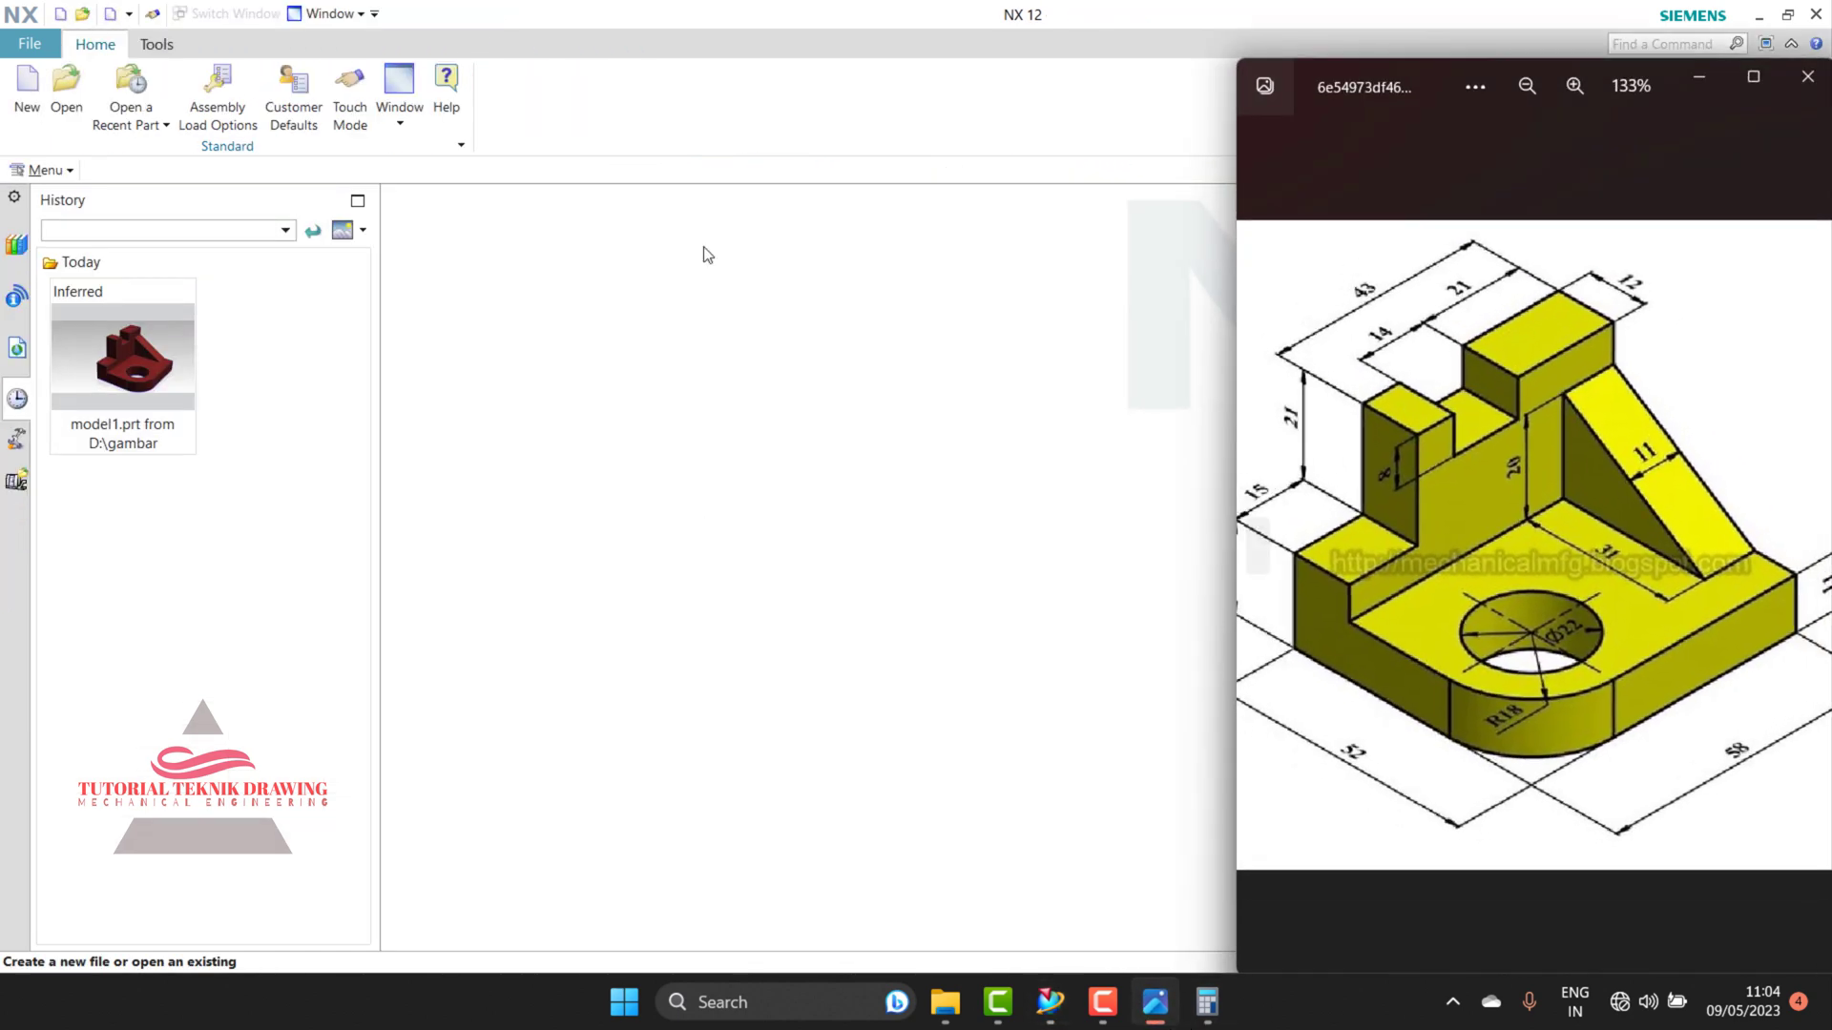
click(27, 96)
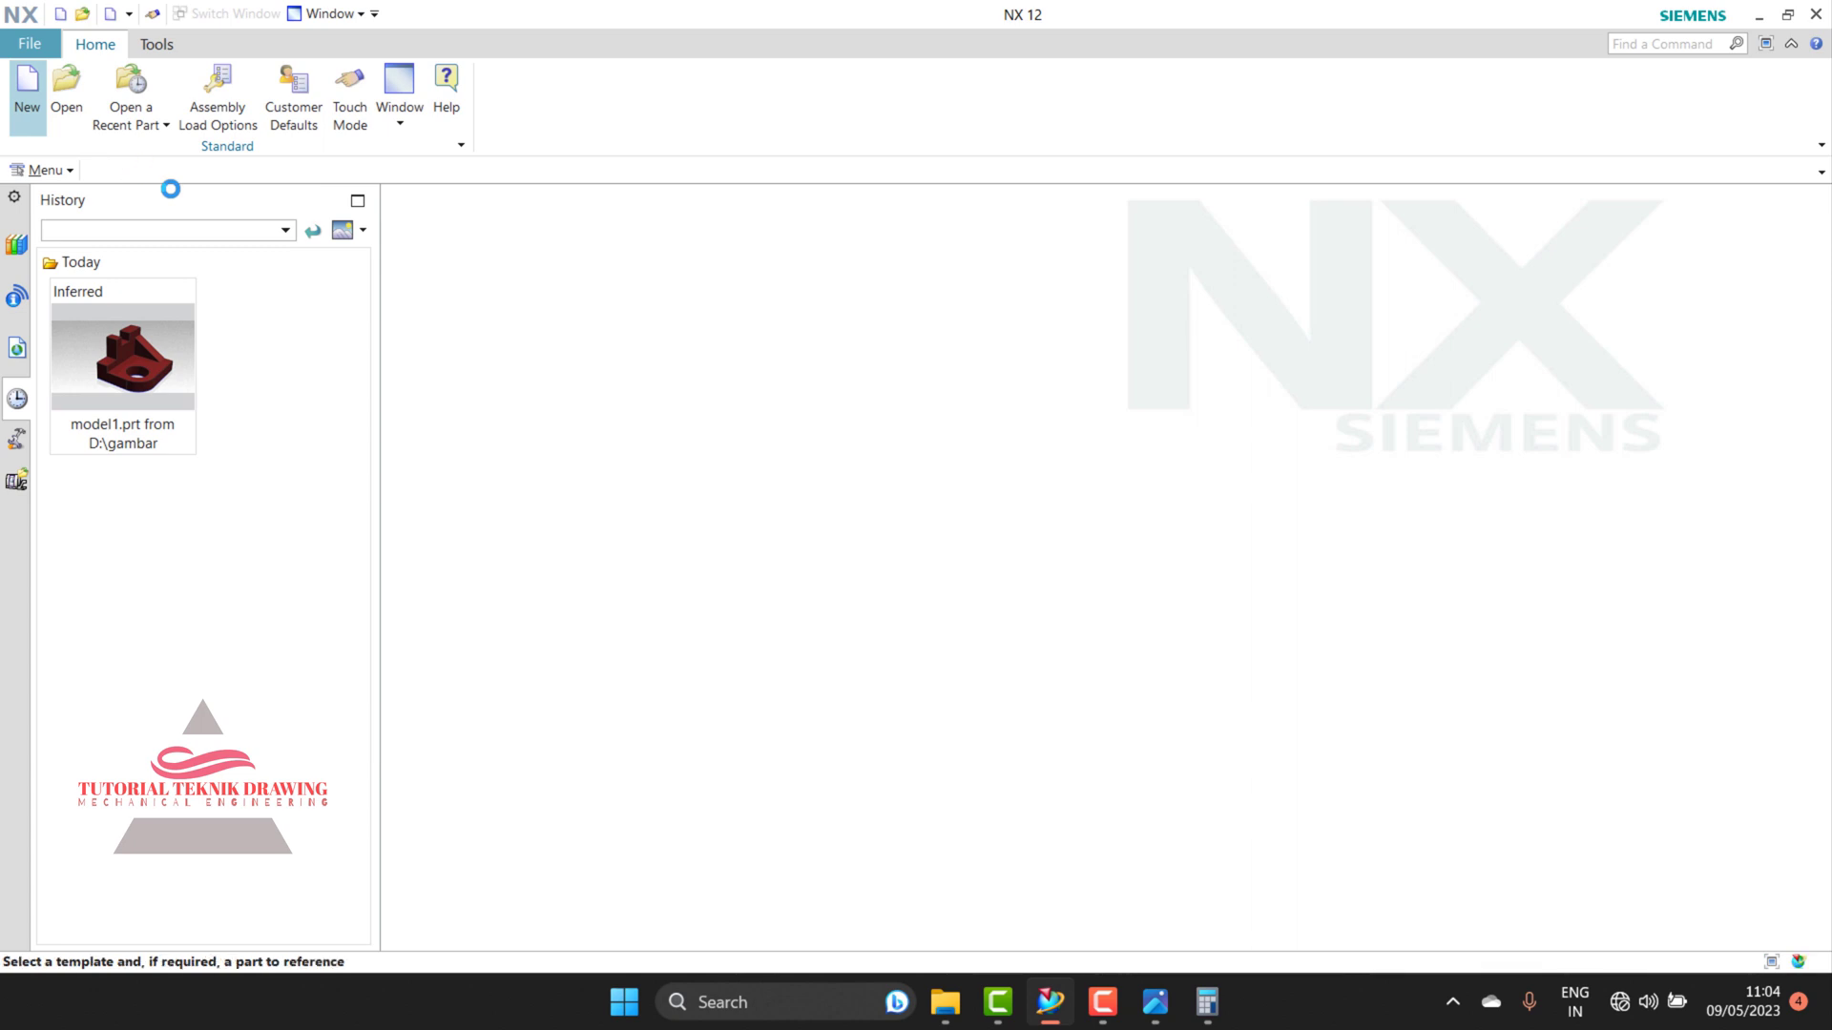
click(505, 486)
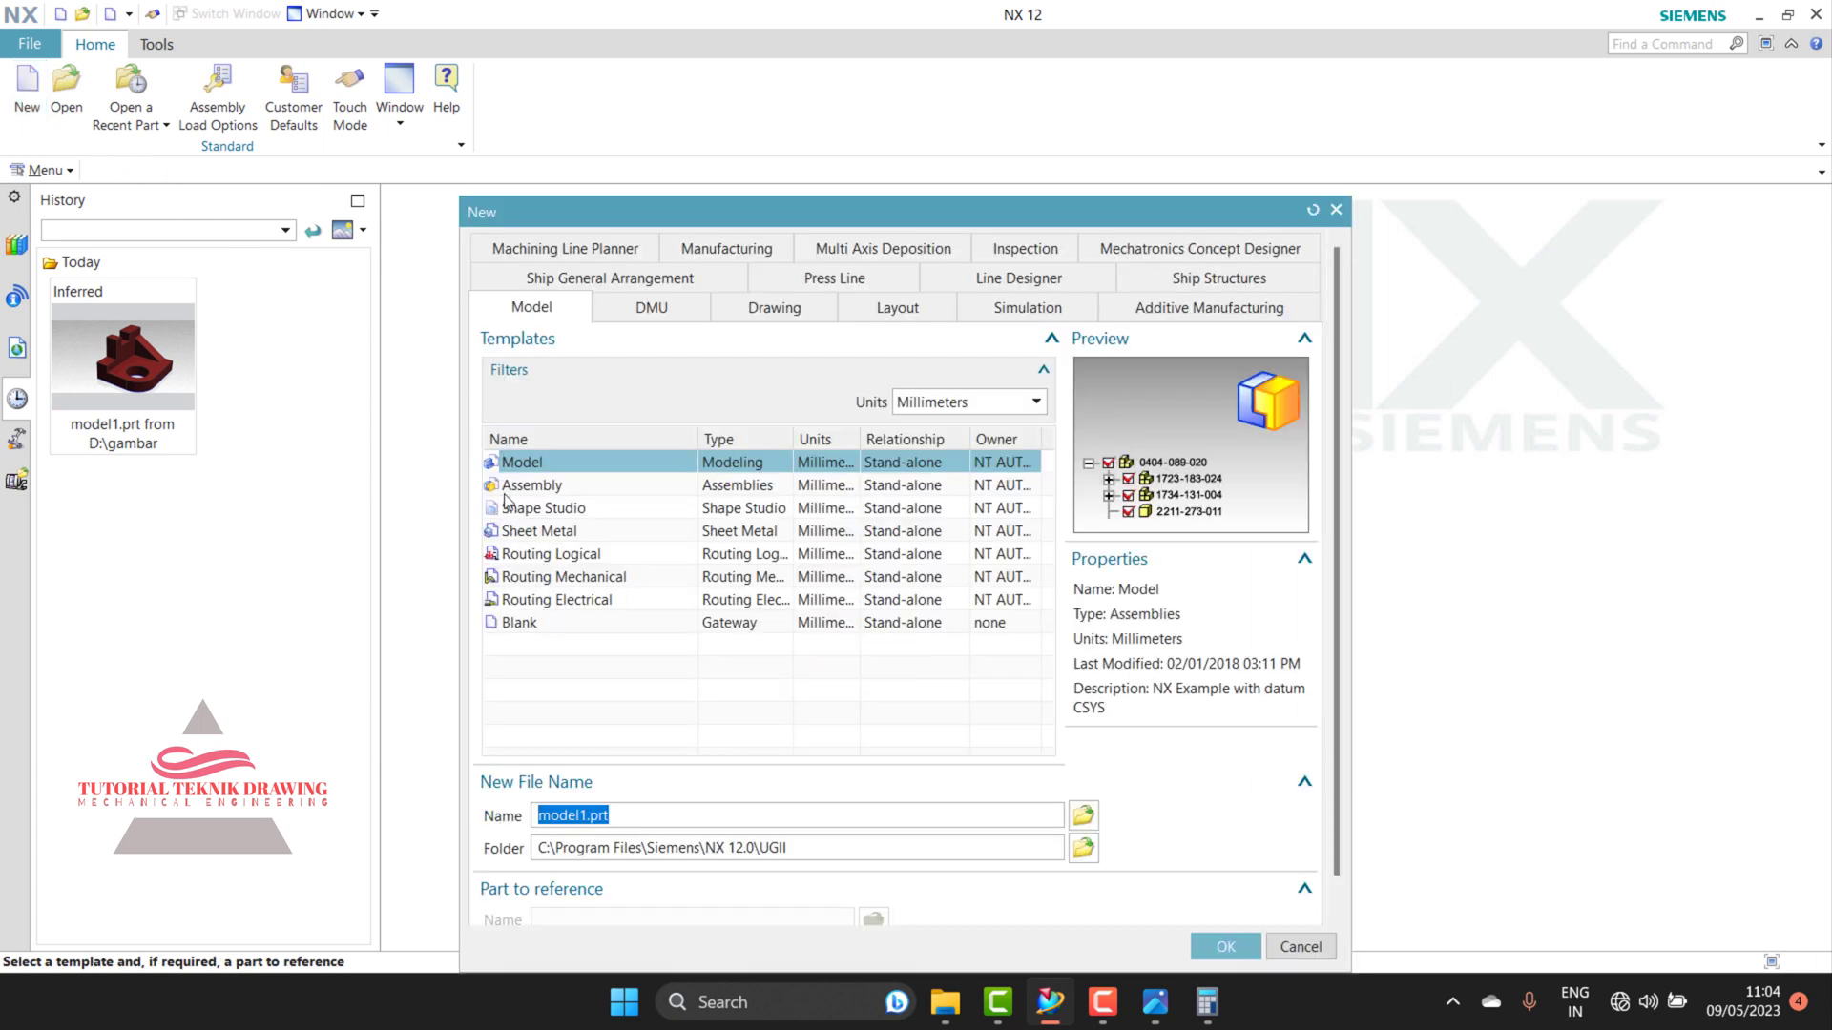
click(513, 532)
click(516, 470)
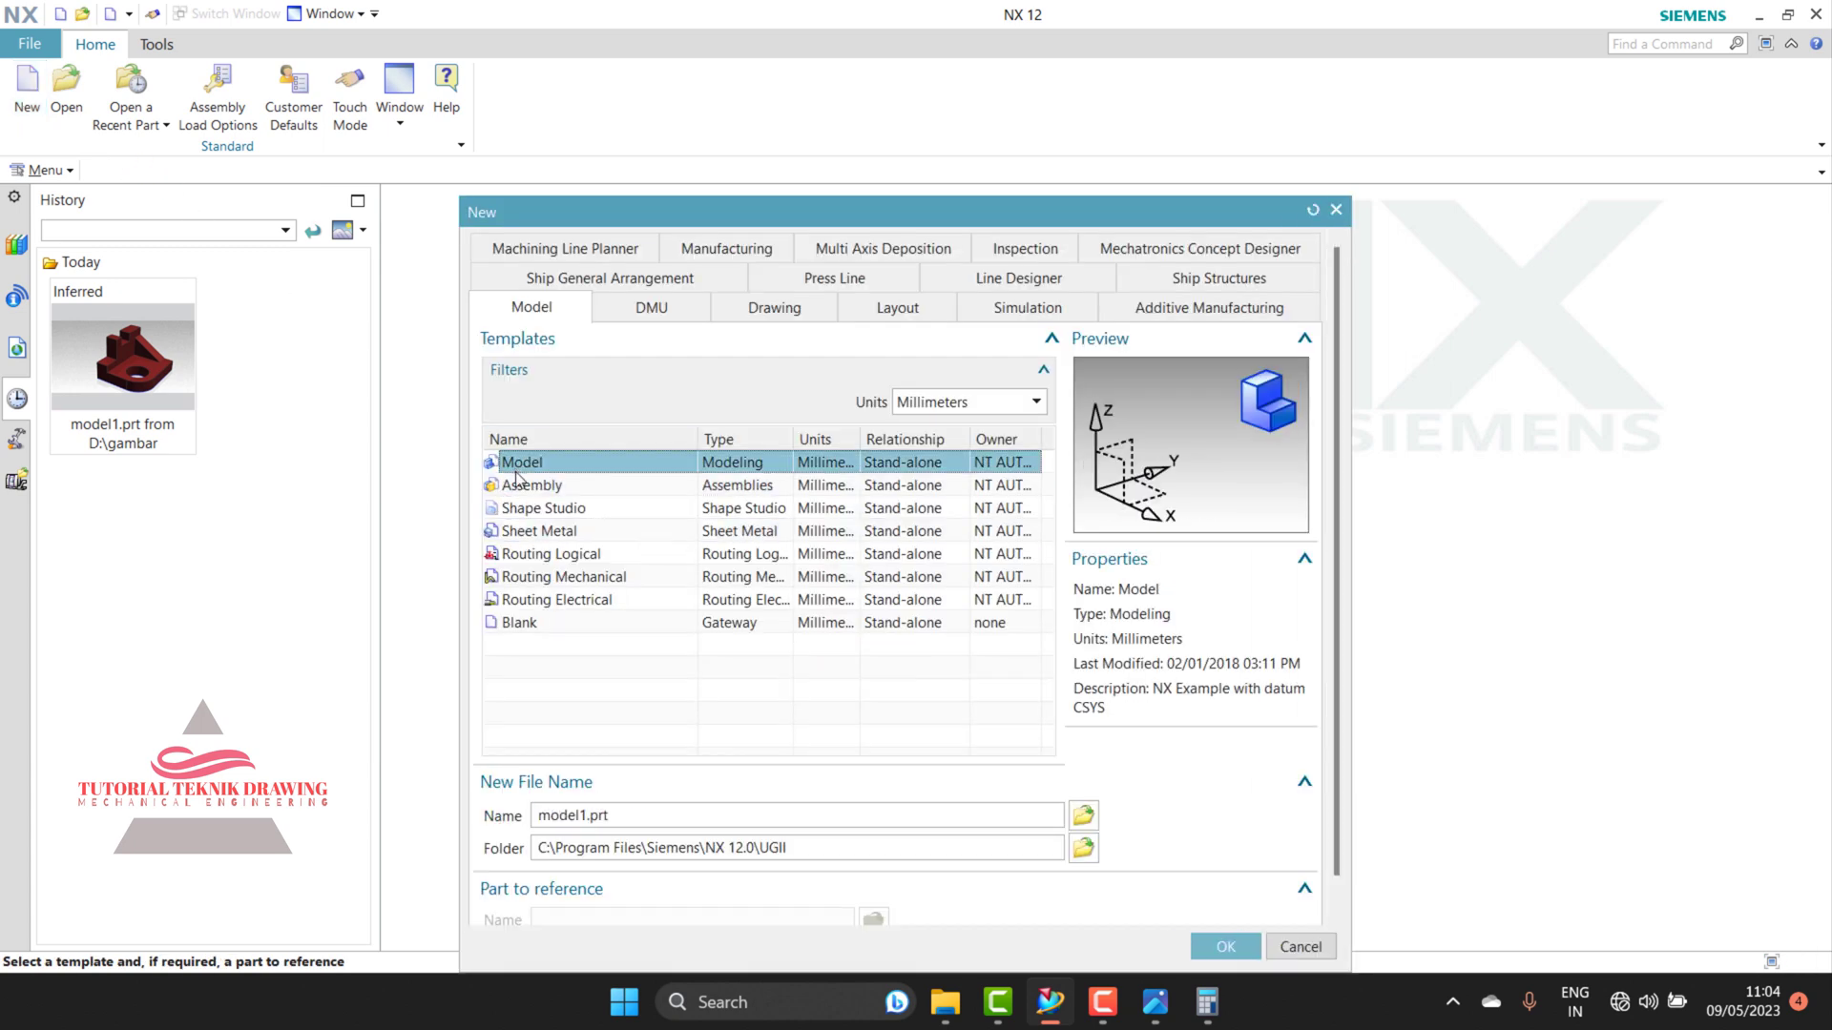
click(1221, 945)
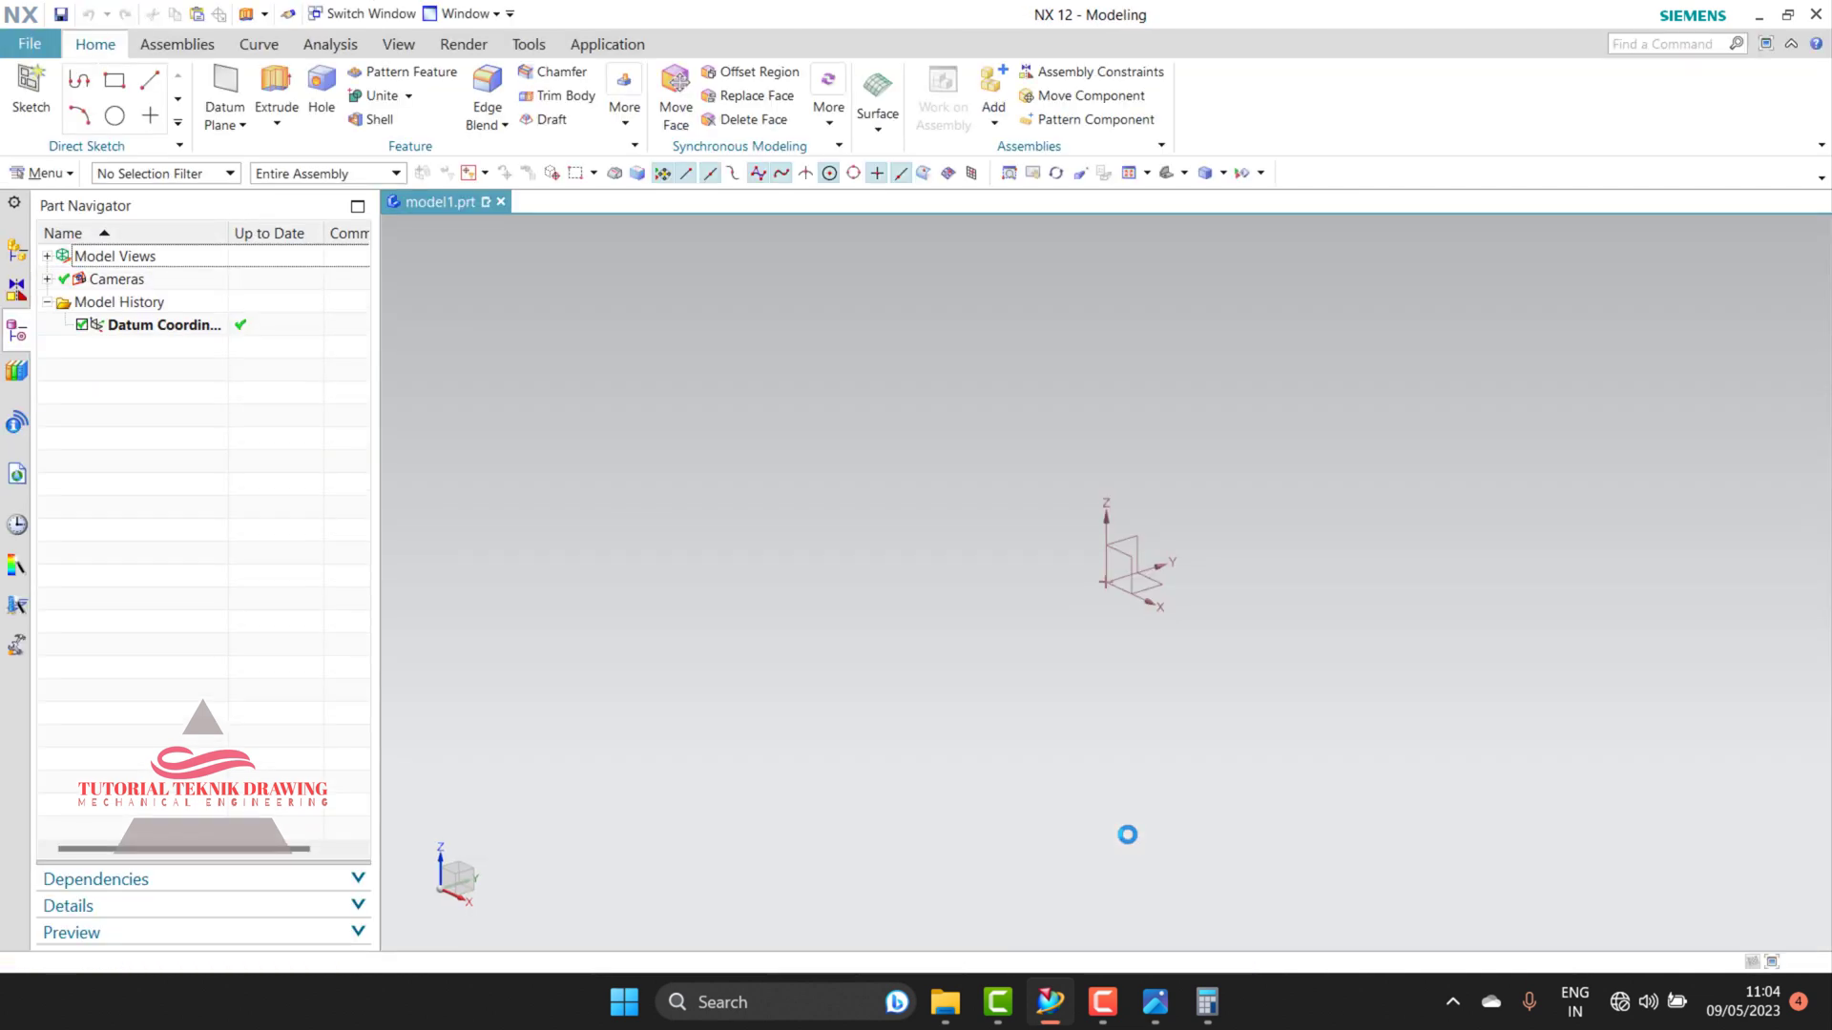
Step: Check the reference drawing, then start Sketch (1) on the datum XY plane
click(1155, 1002)
scroll(1532, 581, up, 2)
scroll(1621, 568, down, 1)
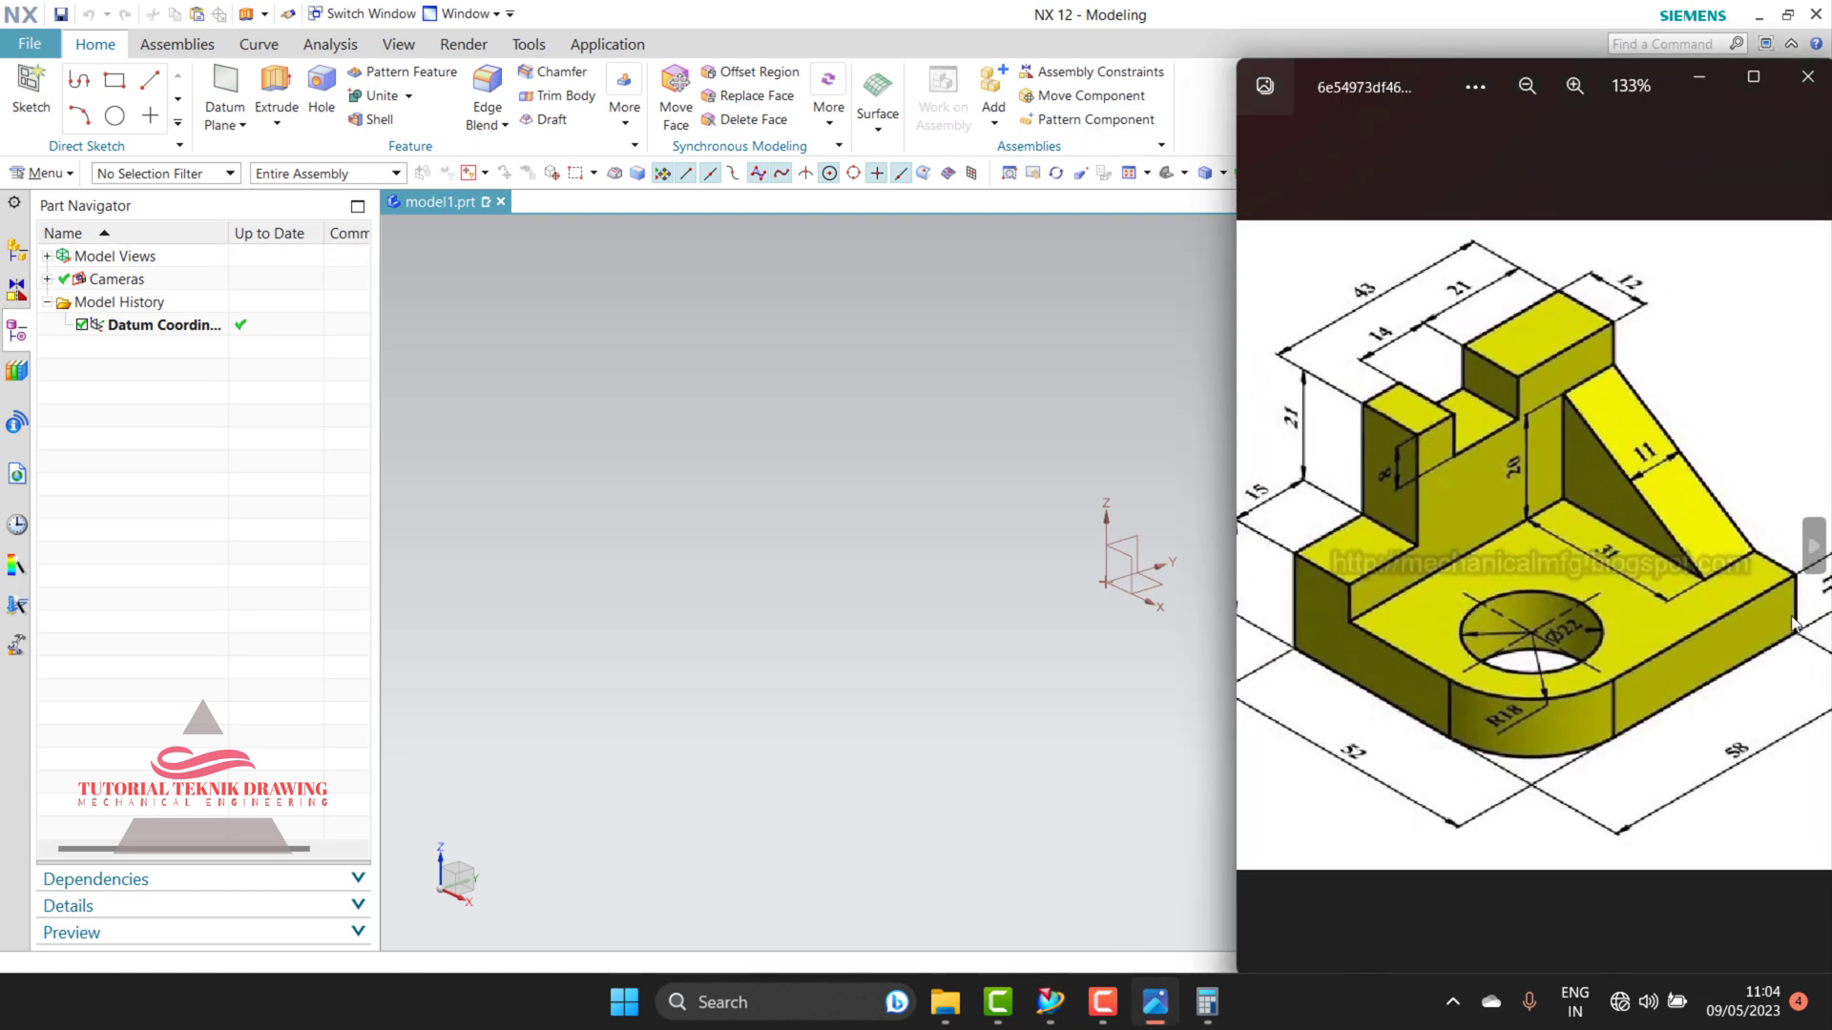
click(1699, 76)
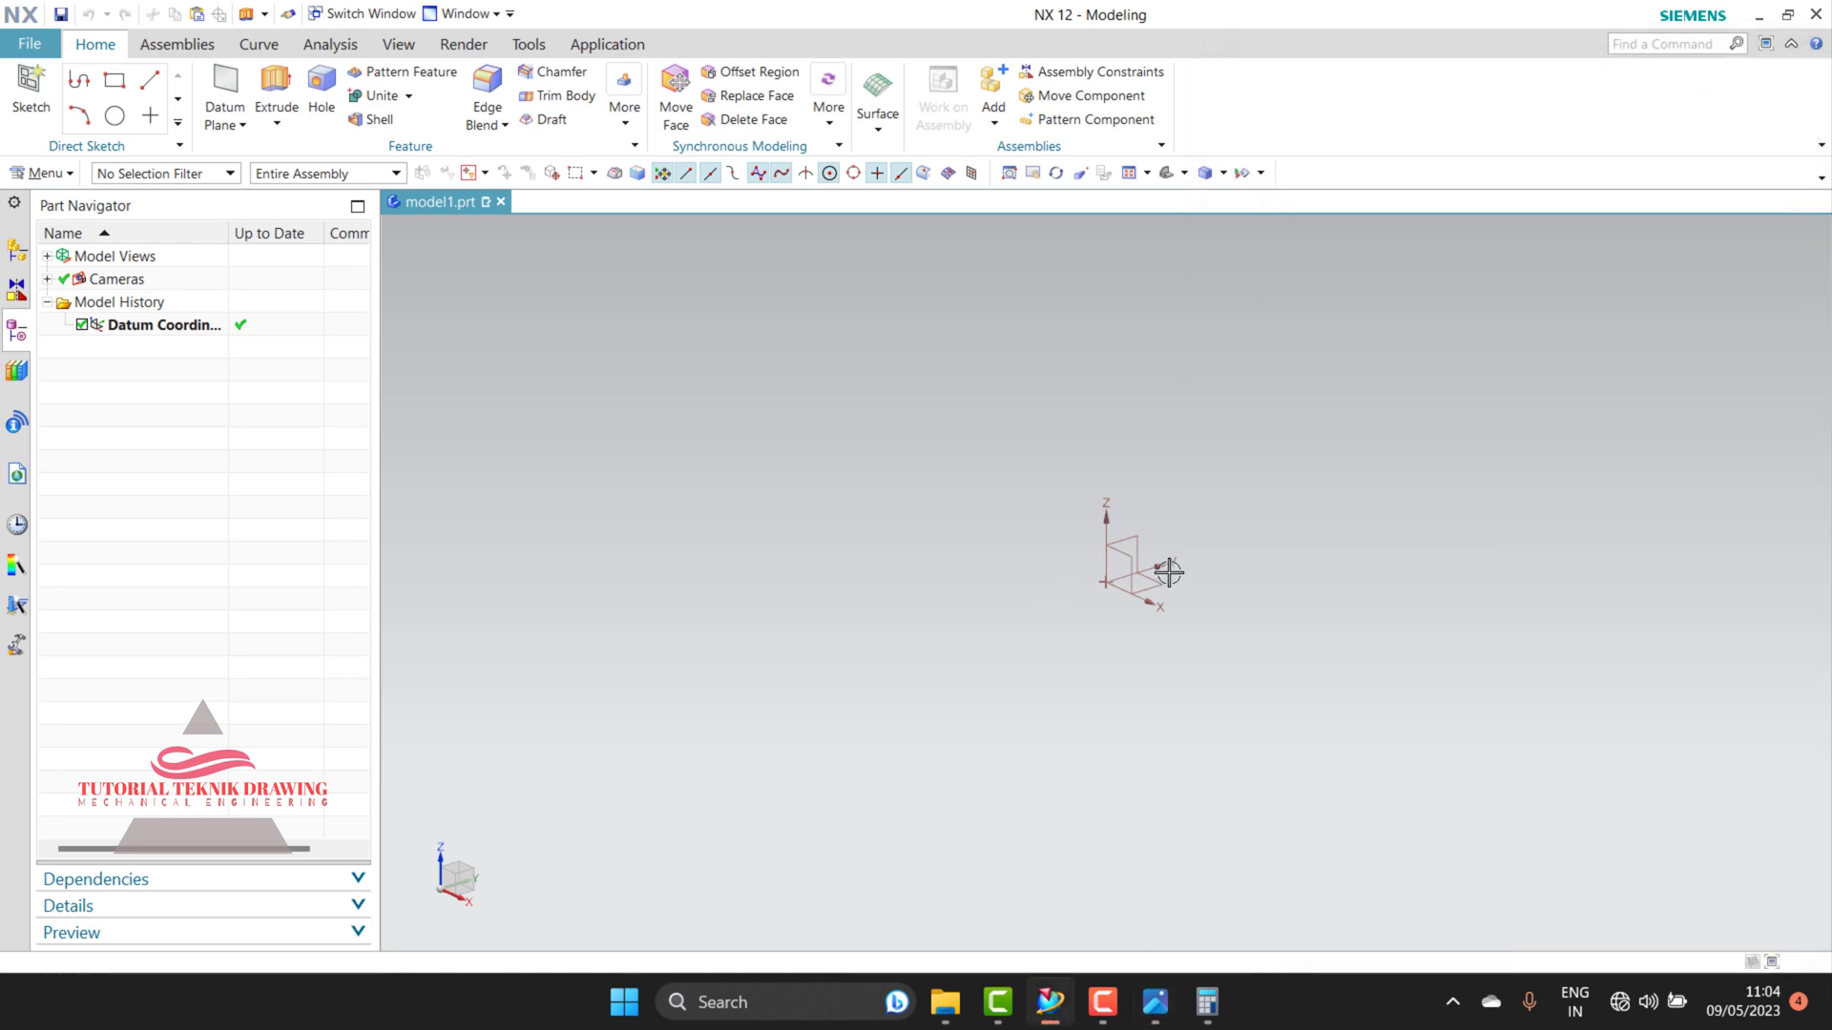
click(30, 113)
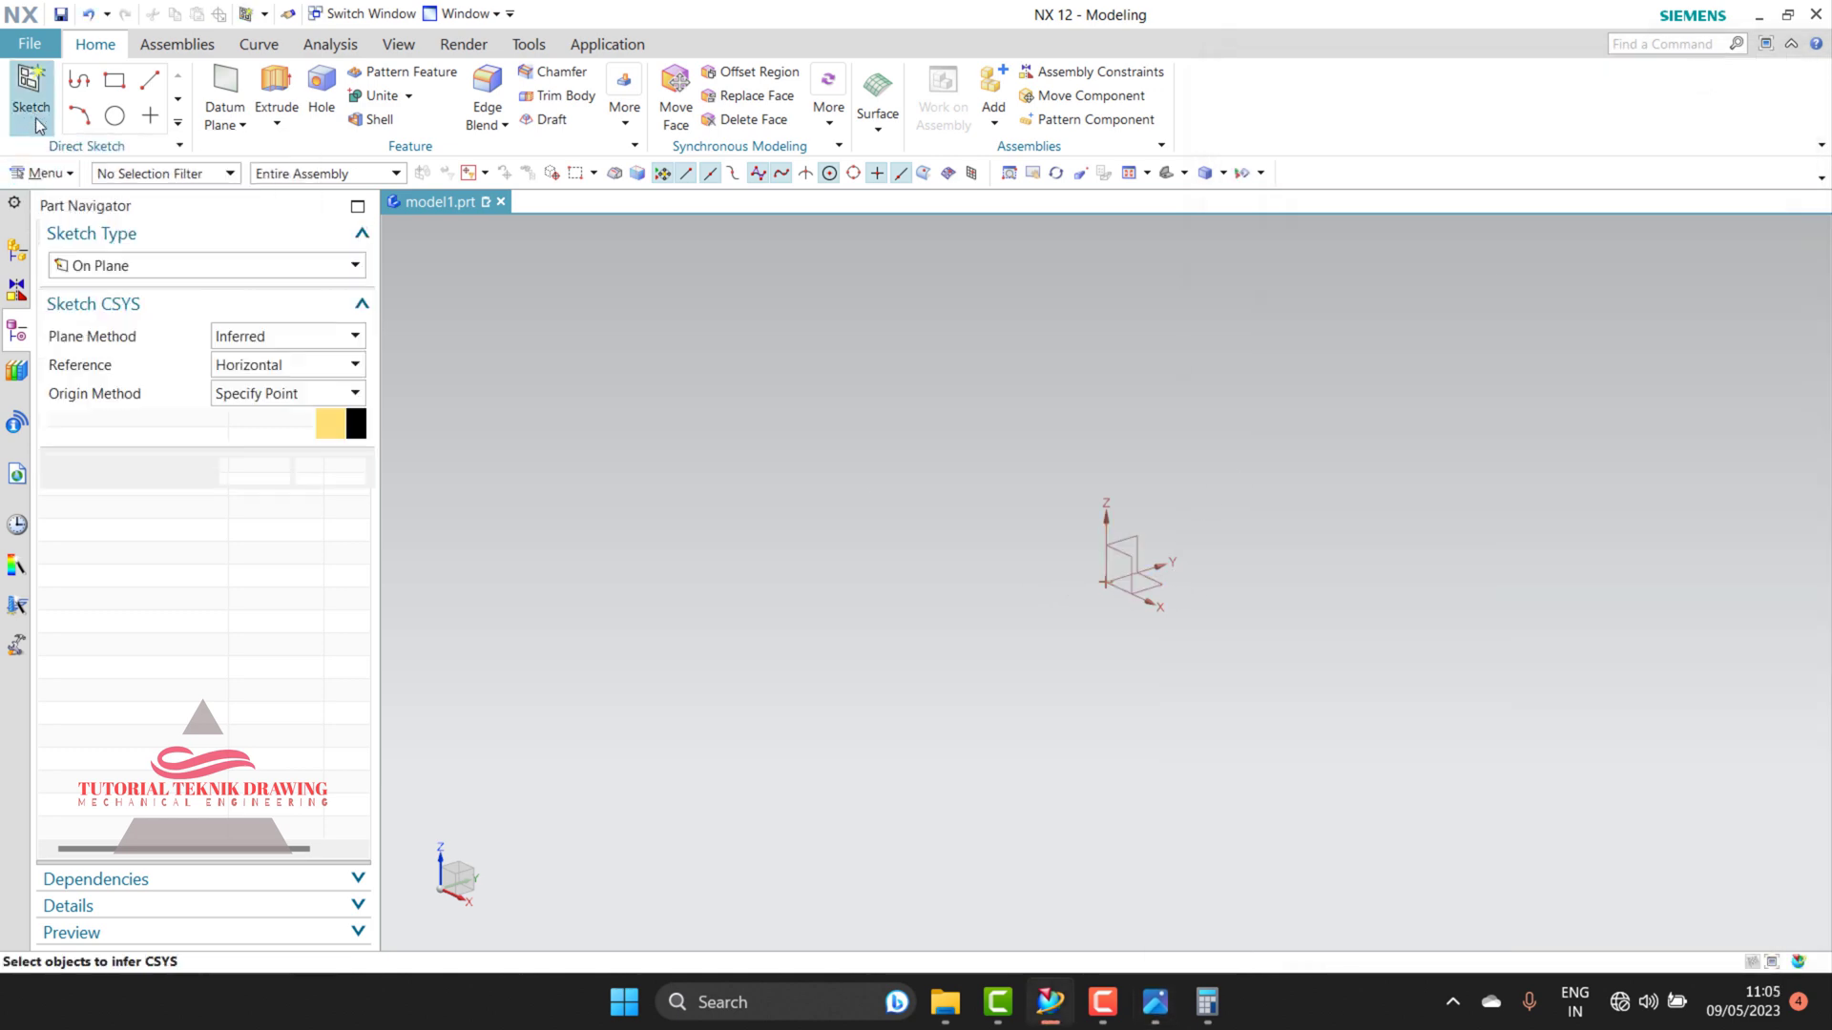
click(1097, 589)
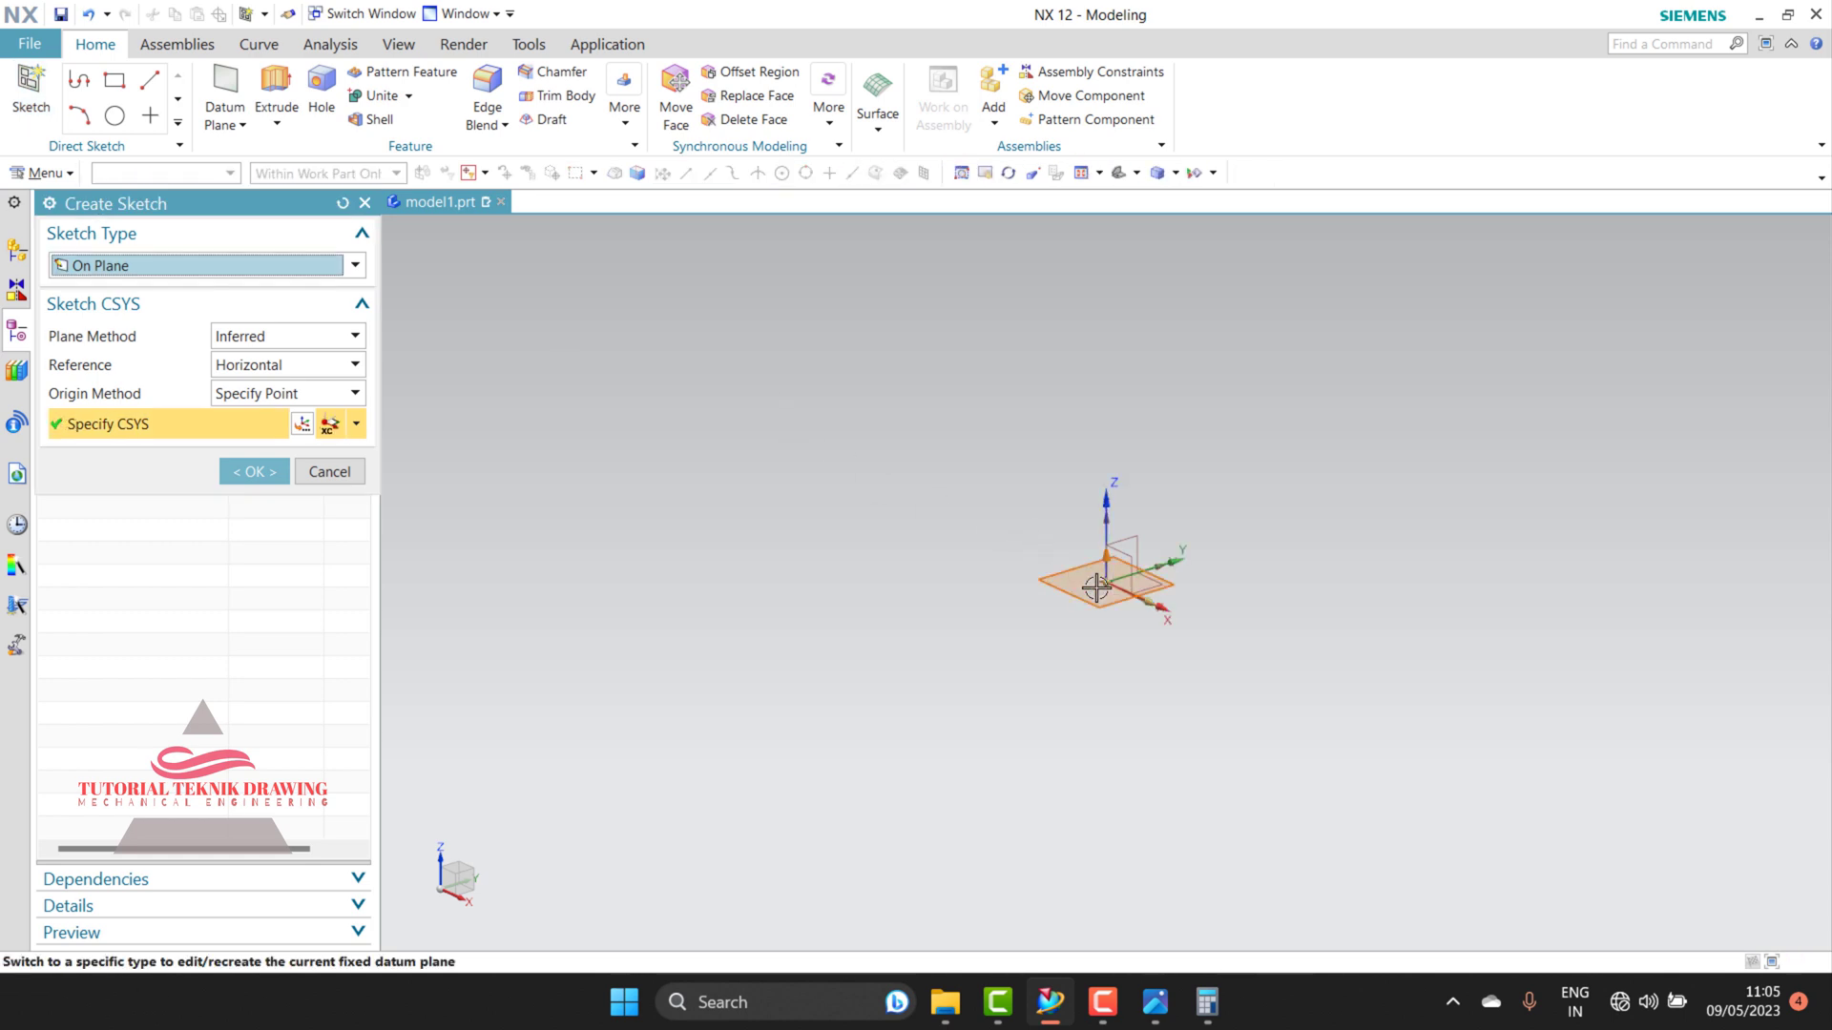
click(250, 471)
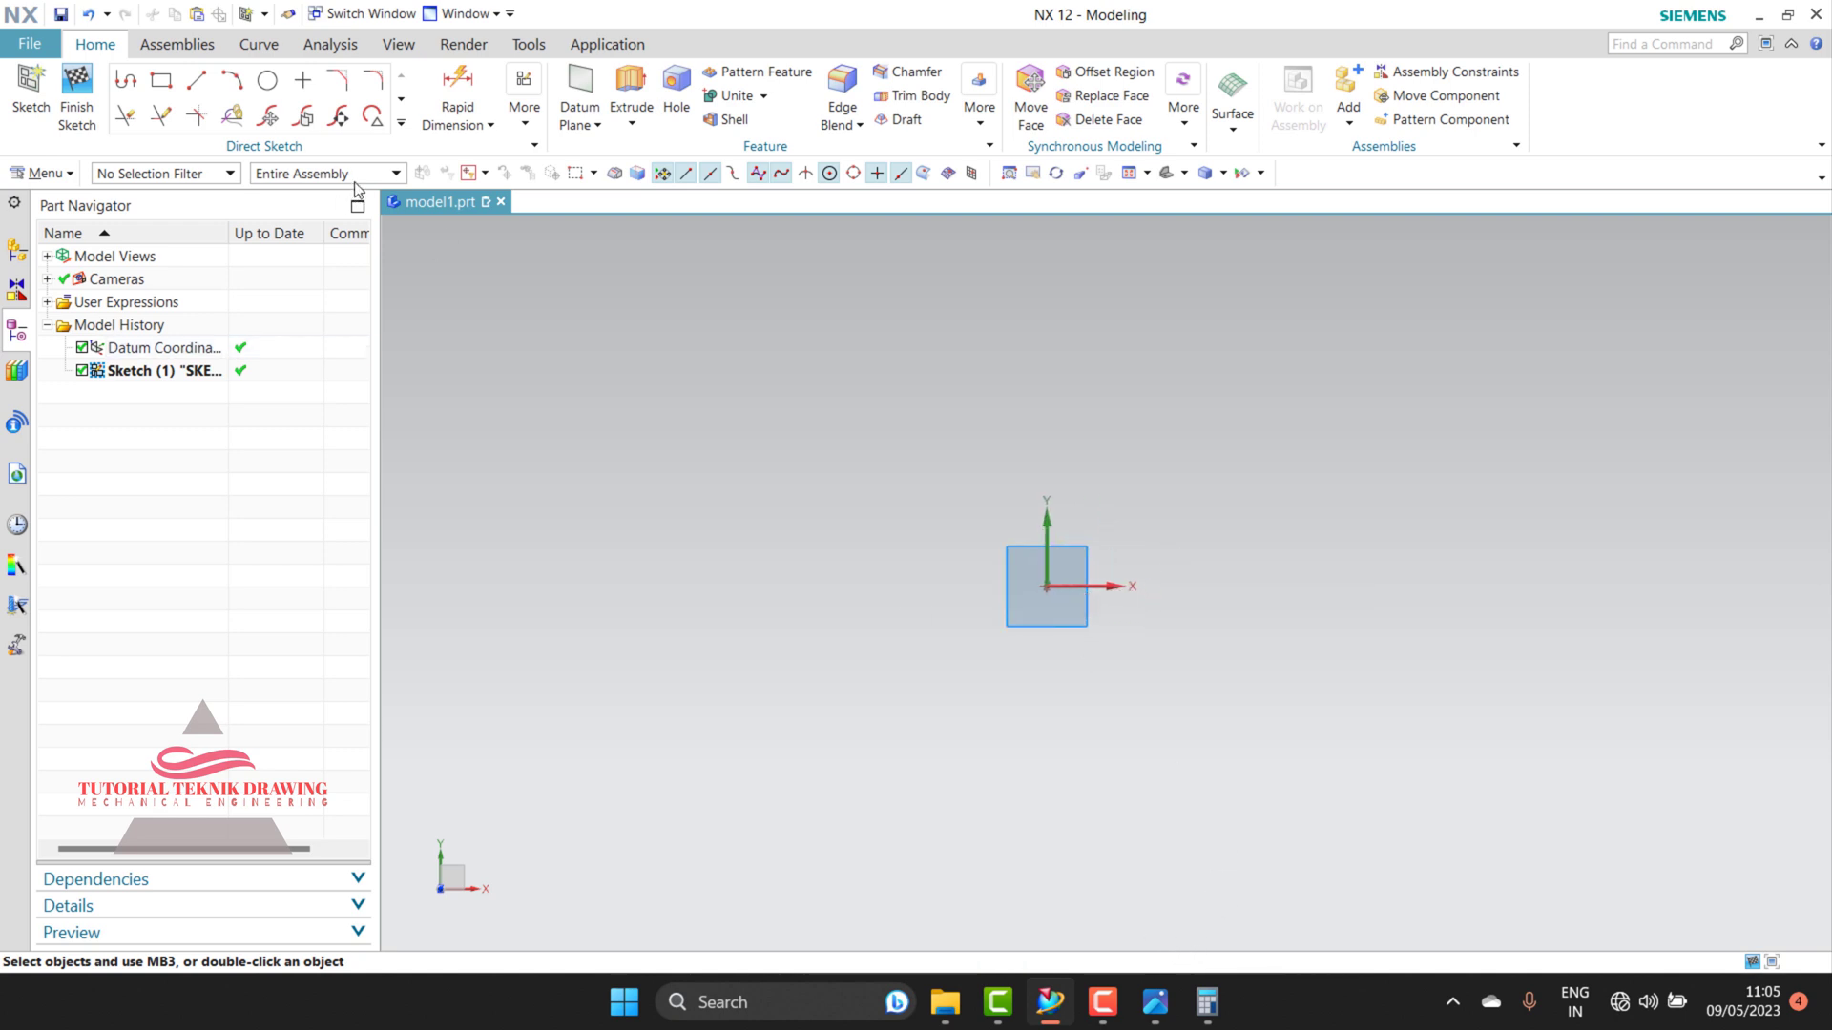
Step: Draw a from-centre rectangle at the sketch origin, 46 wide by about 36.3 tall
click(162, 82)
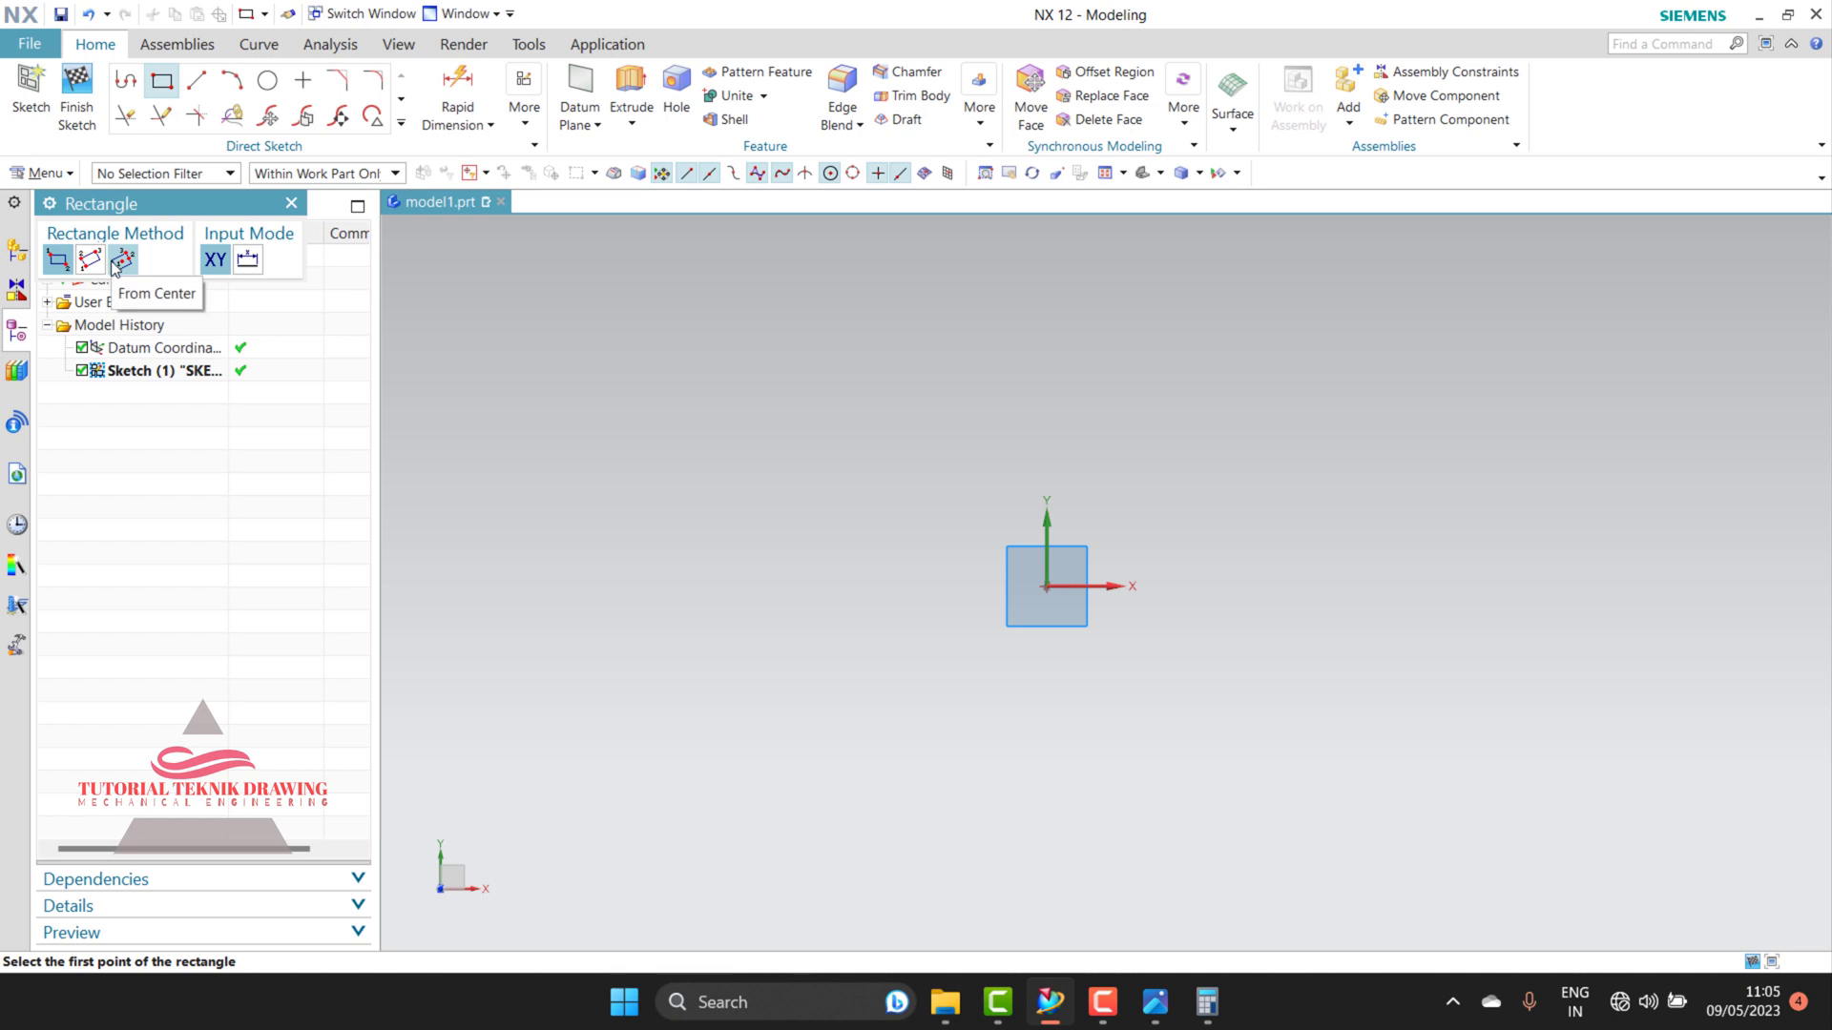
click(123, 263)
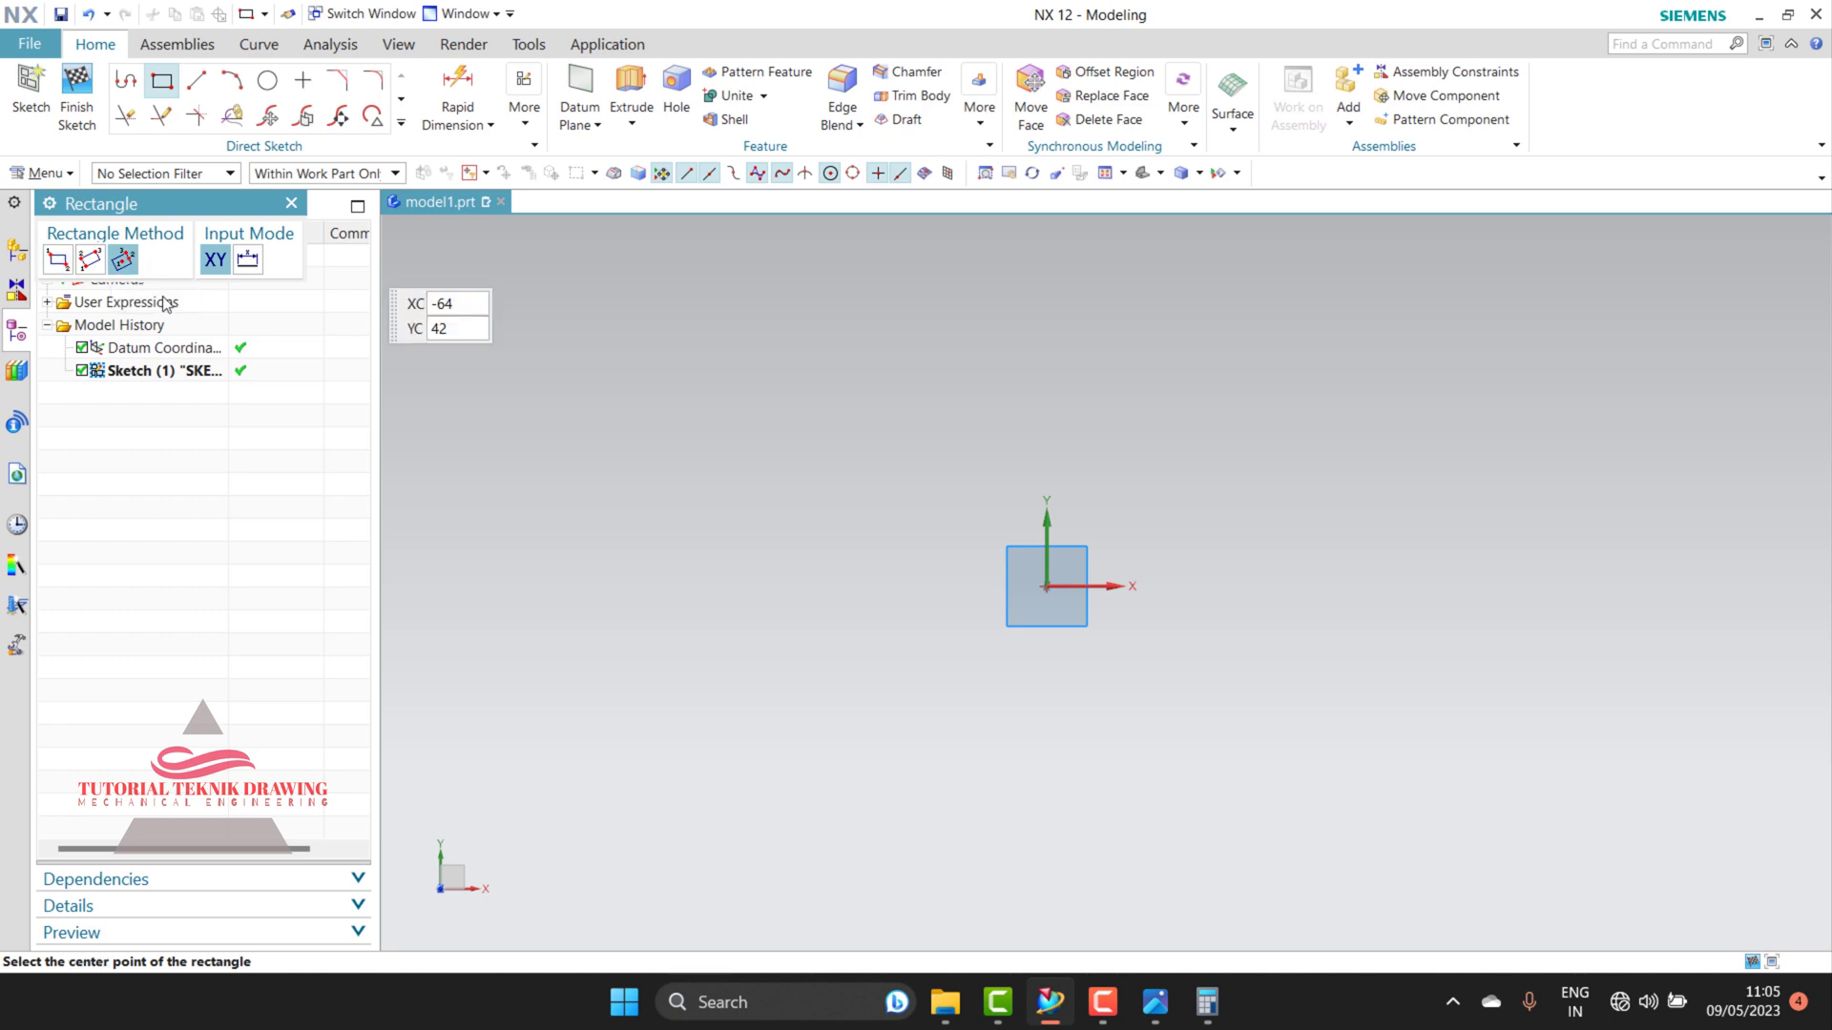
click(1047, 586)
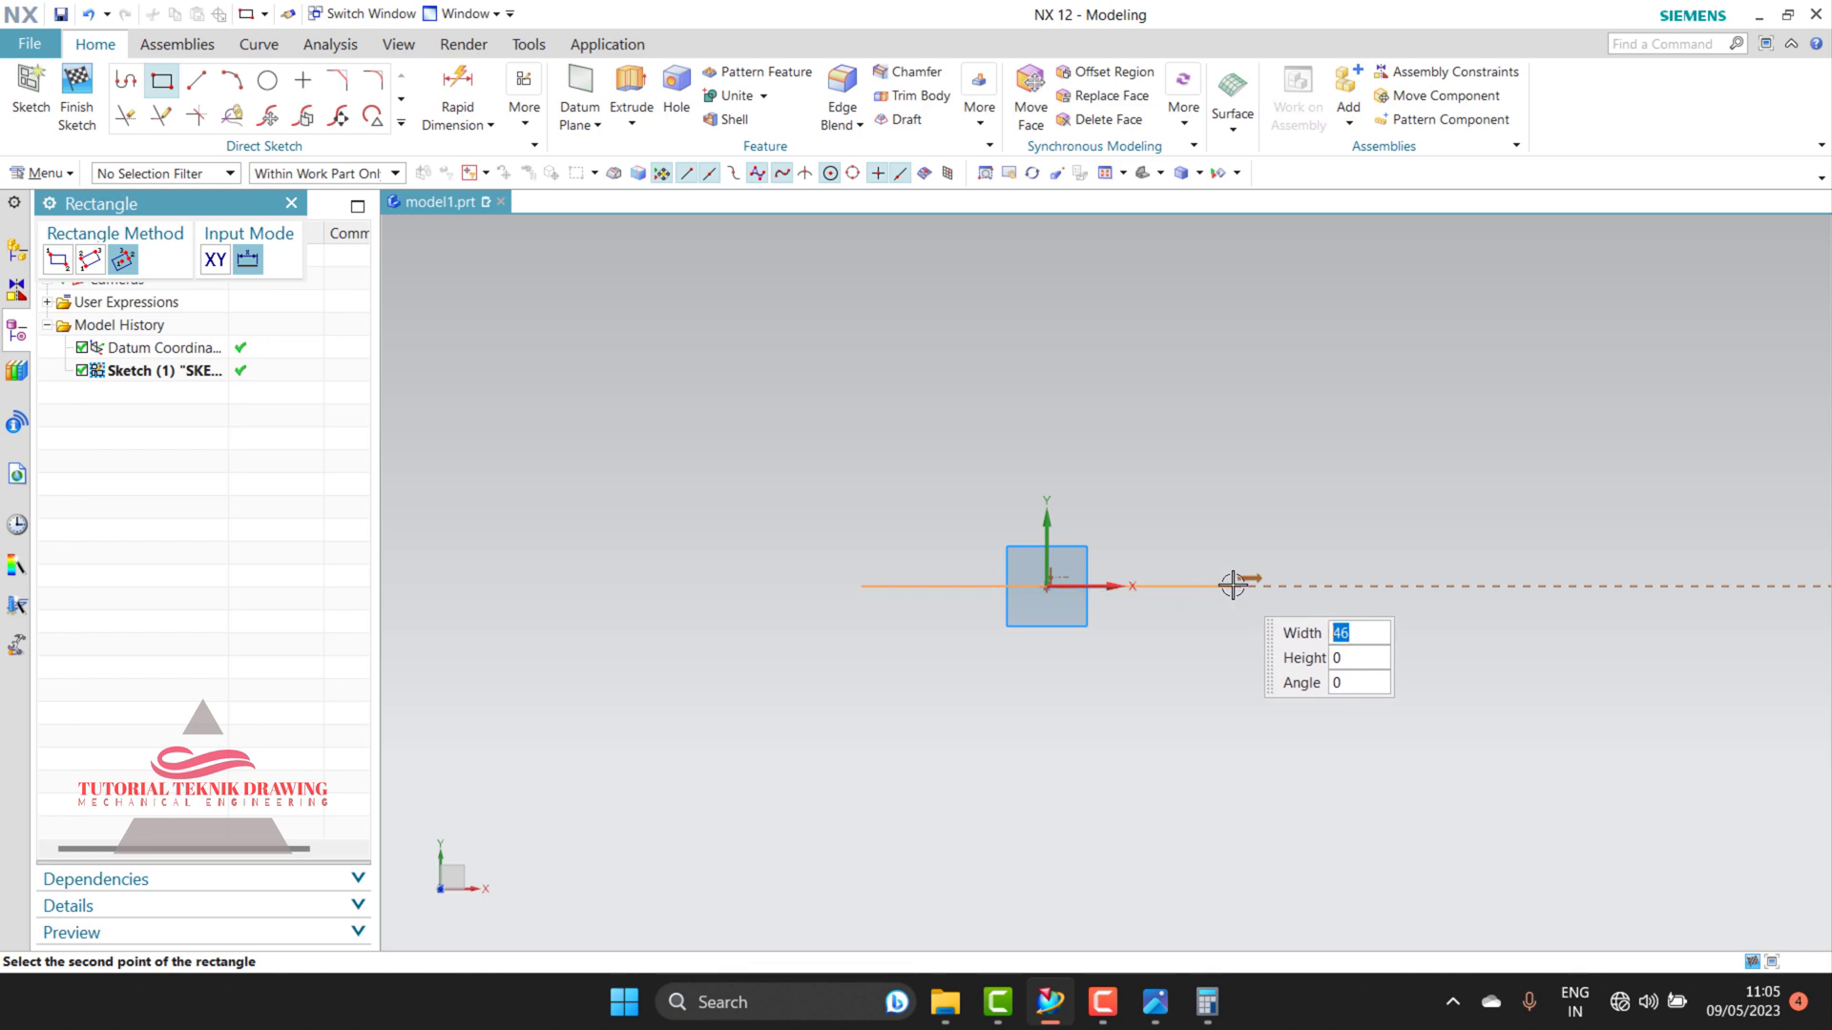
click(1232, 585)
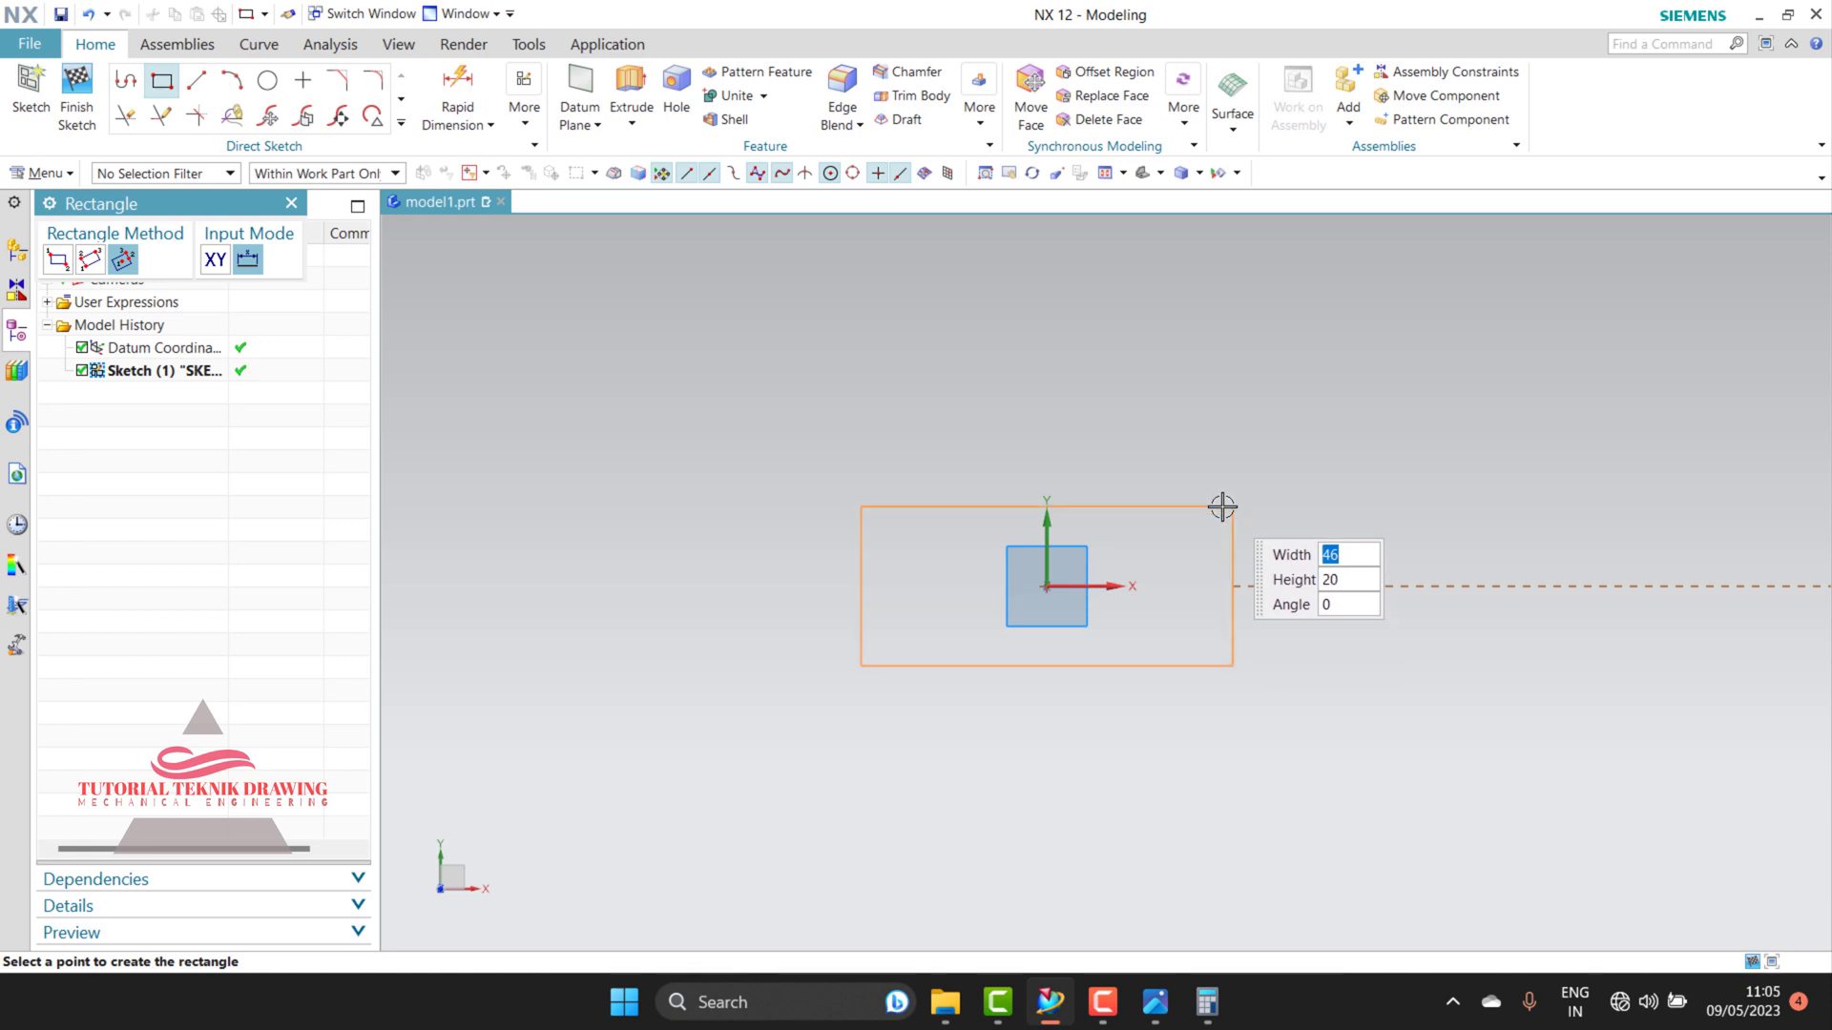
click(1228, 440)
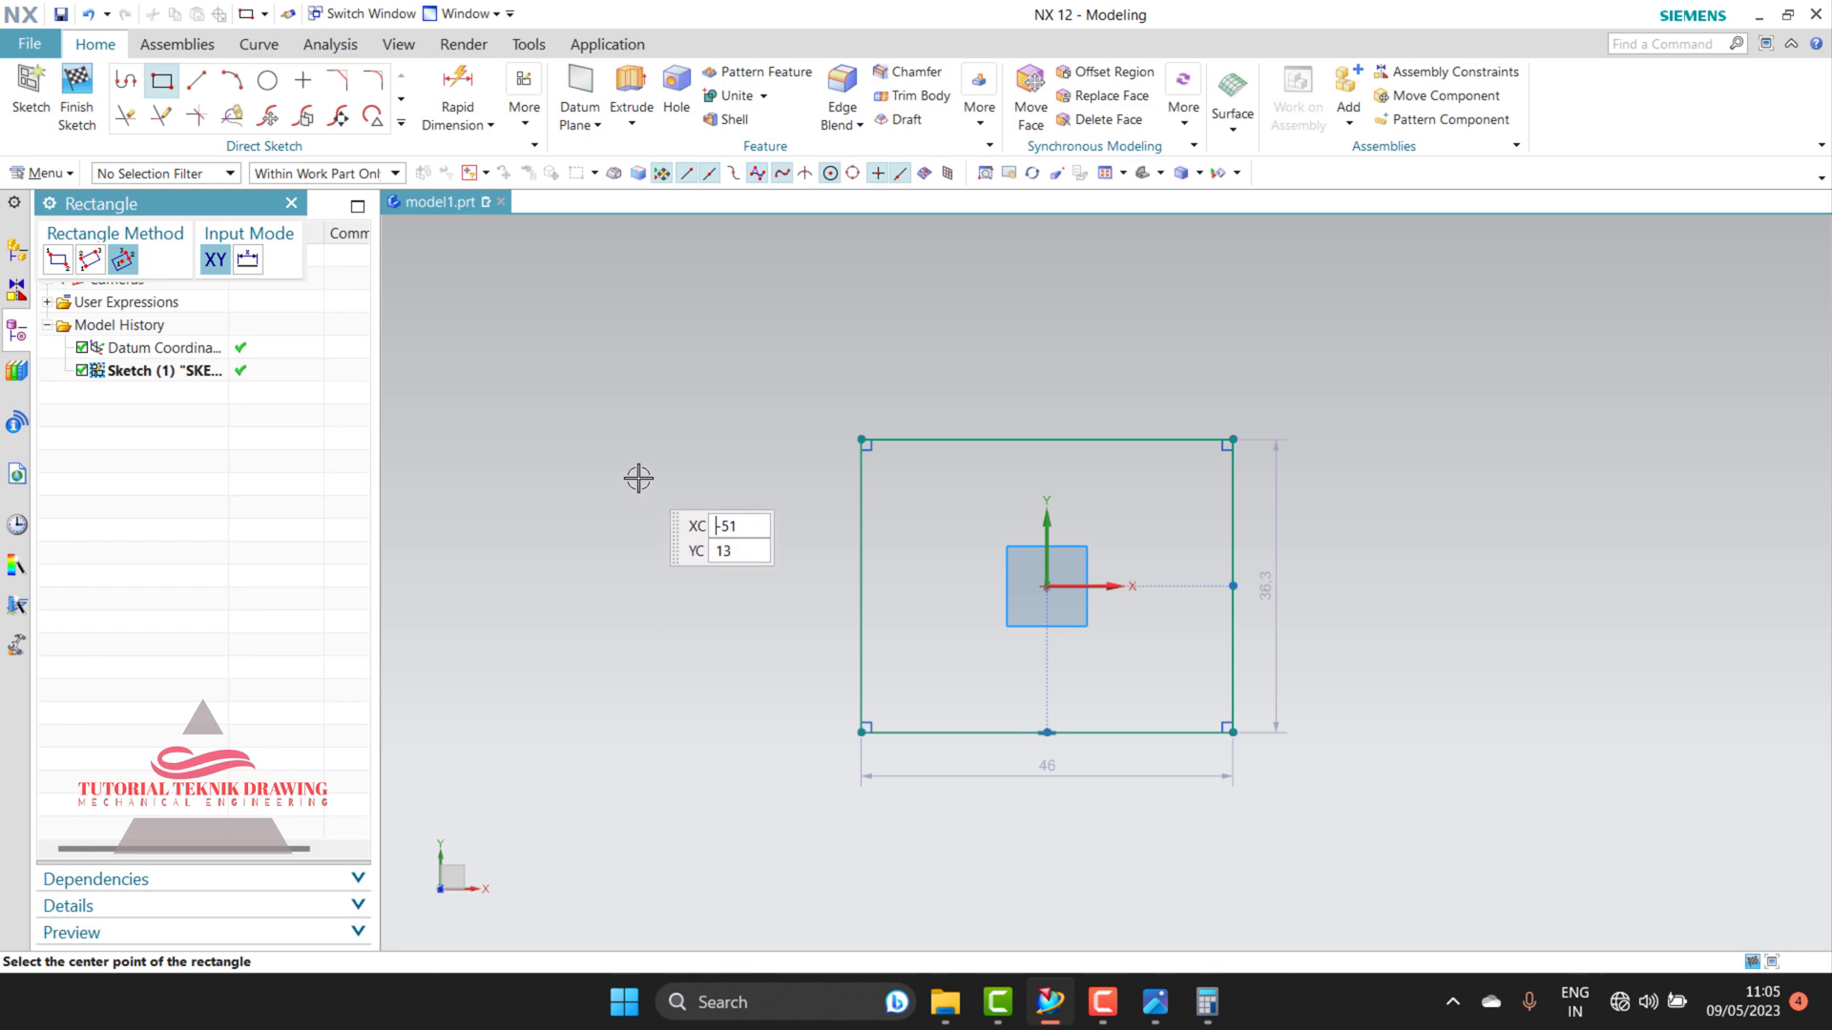
key(Tab)
key(Tab)
key(Escape)
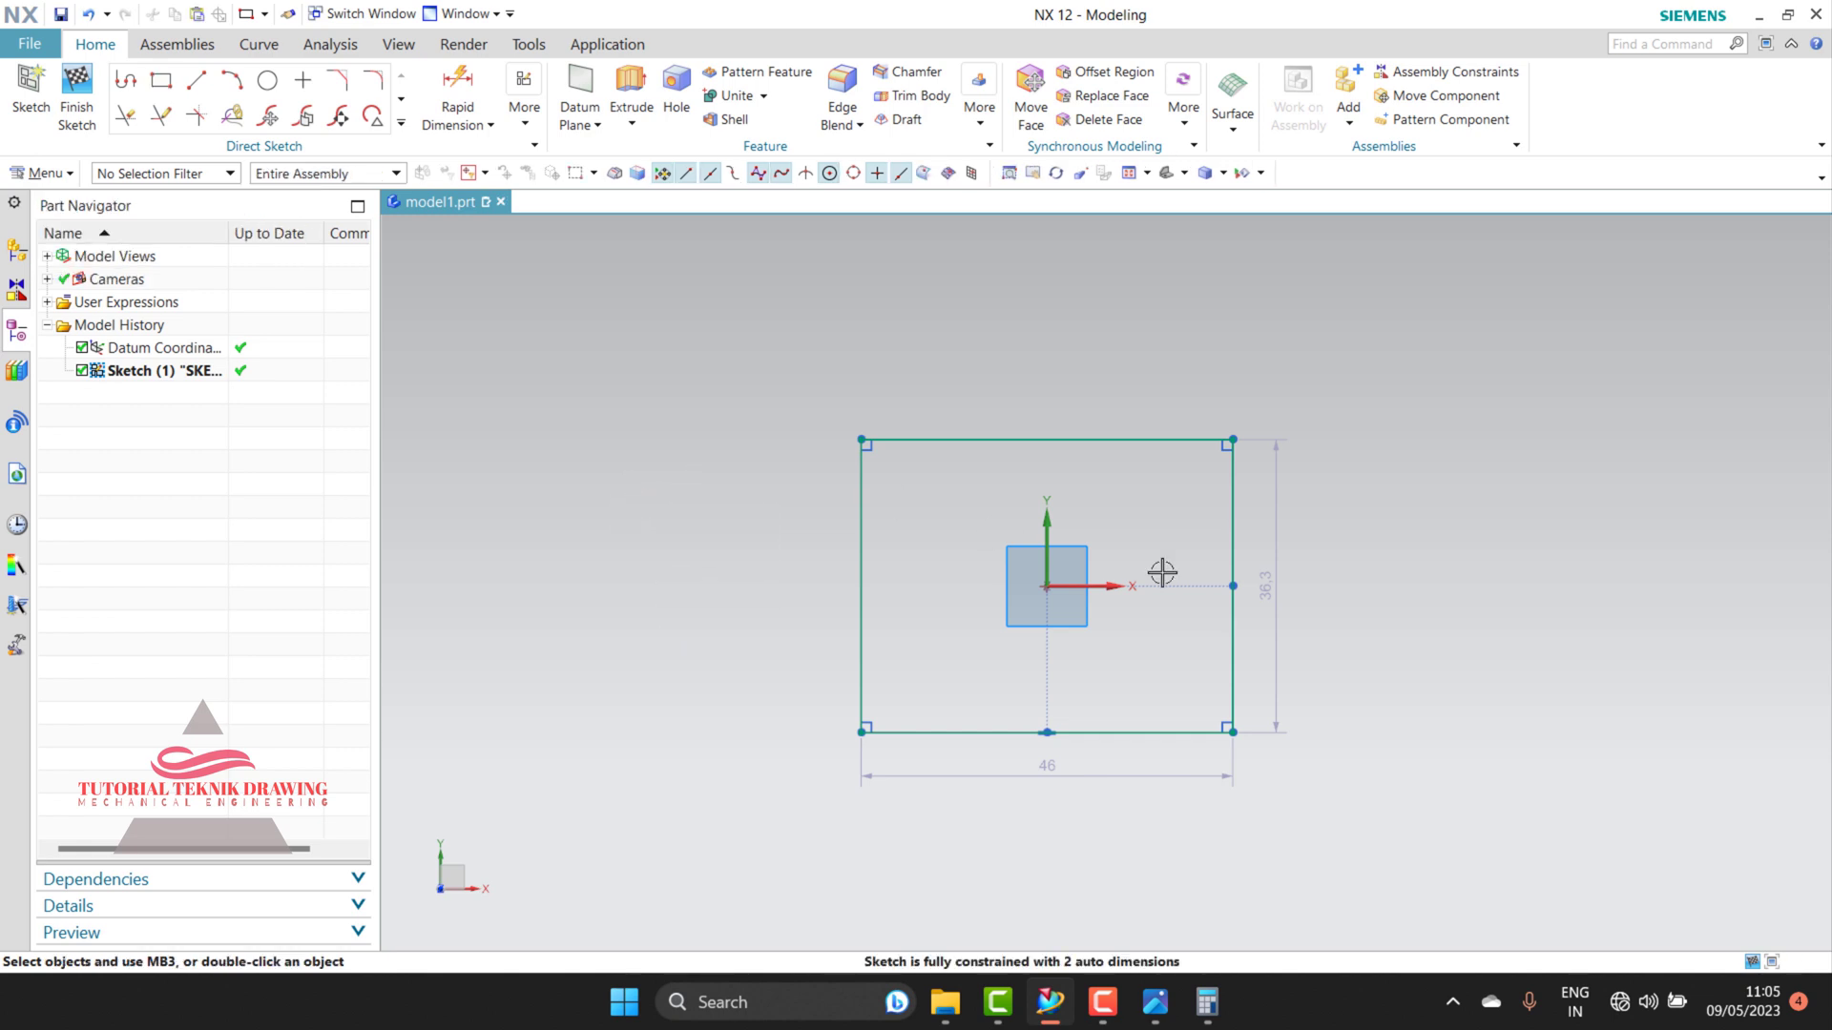
Step: Set the rectangle's vertical dimension to 52 after checking the reference drawing
scroll(1171, 615, up, 1)
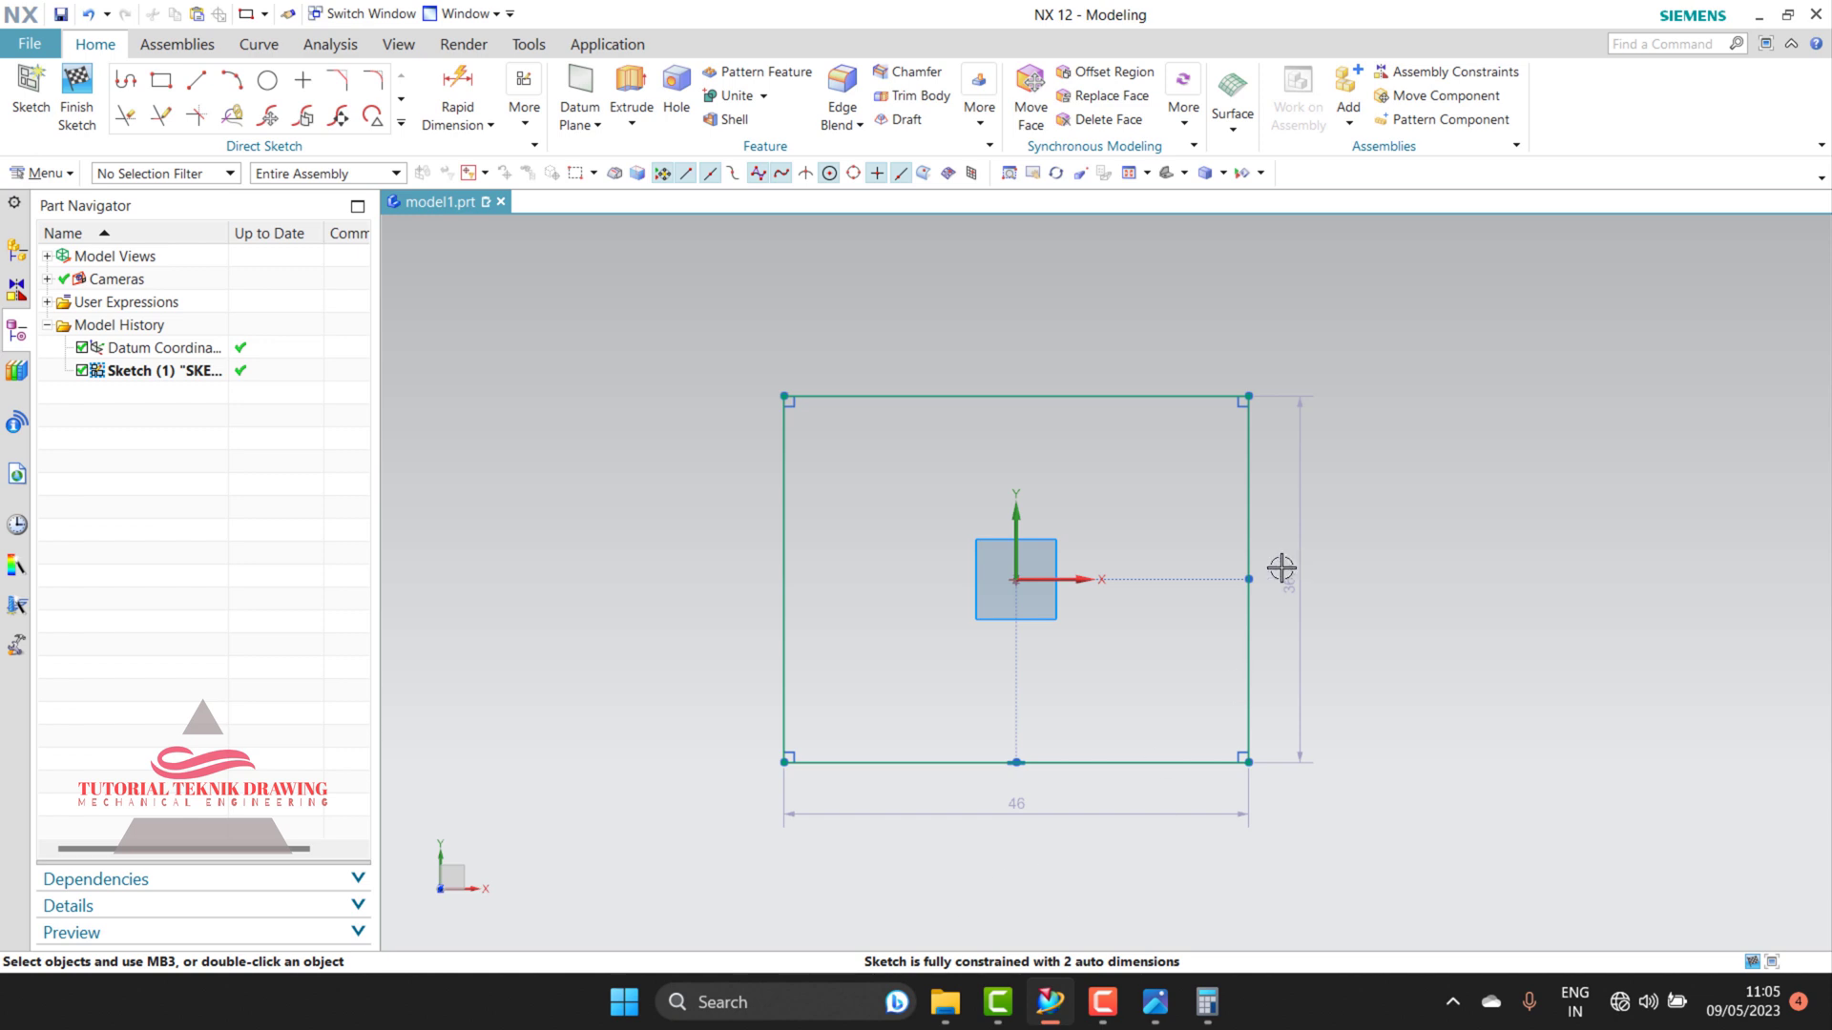
click(1154, 1002)
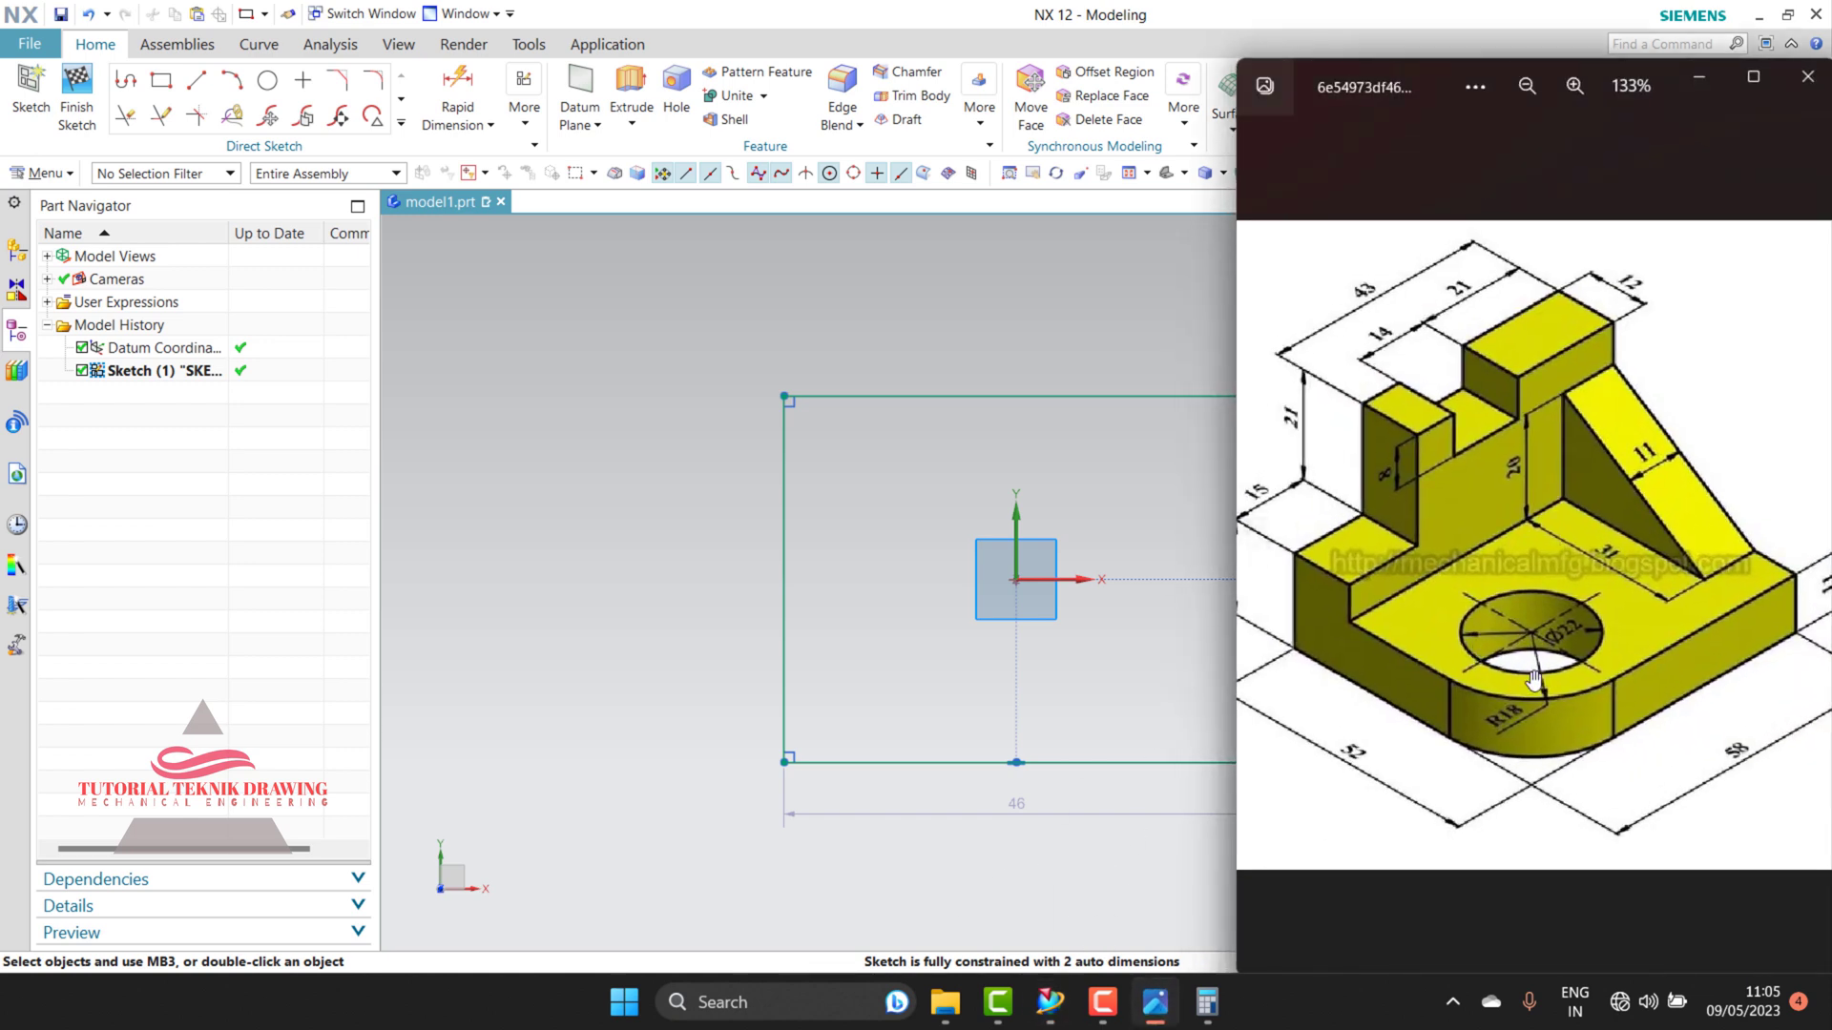
scroll(1384, 823, up, 2)
scroll(1375, 806, down, 2)
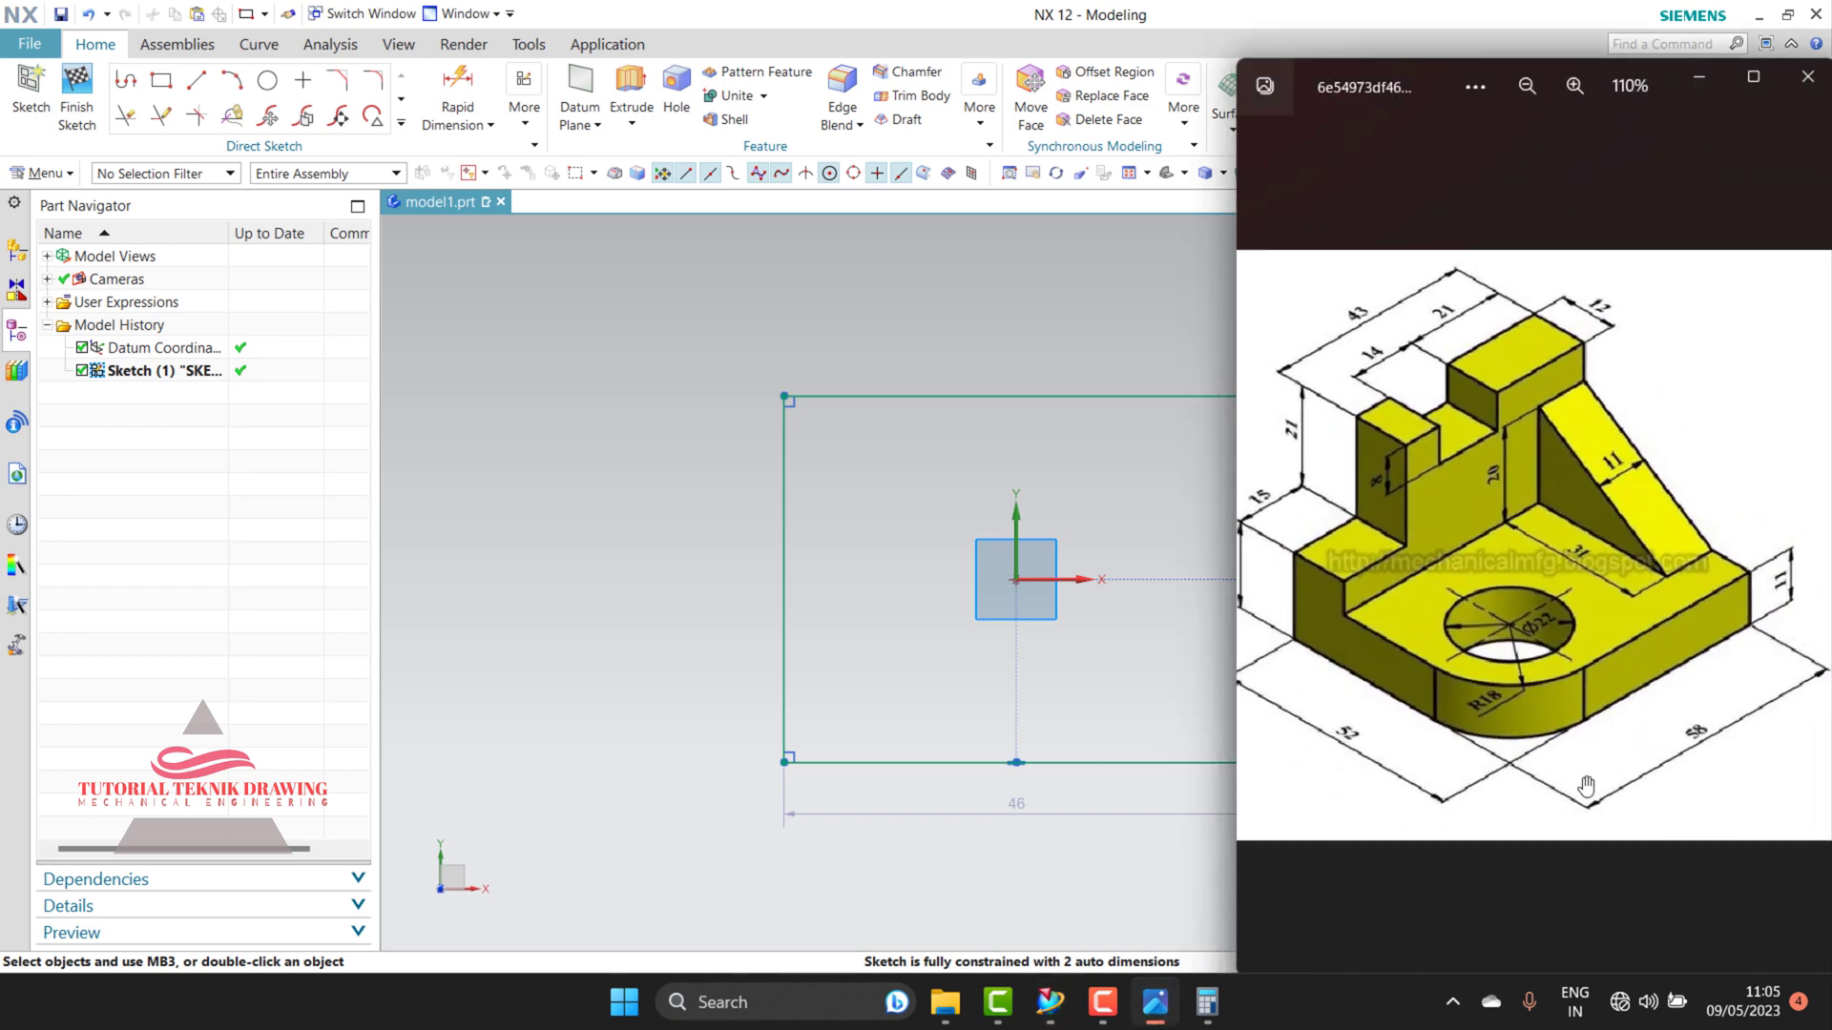
click(1700, 80)
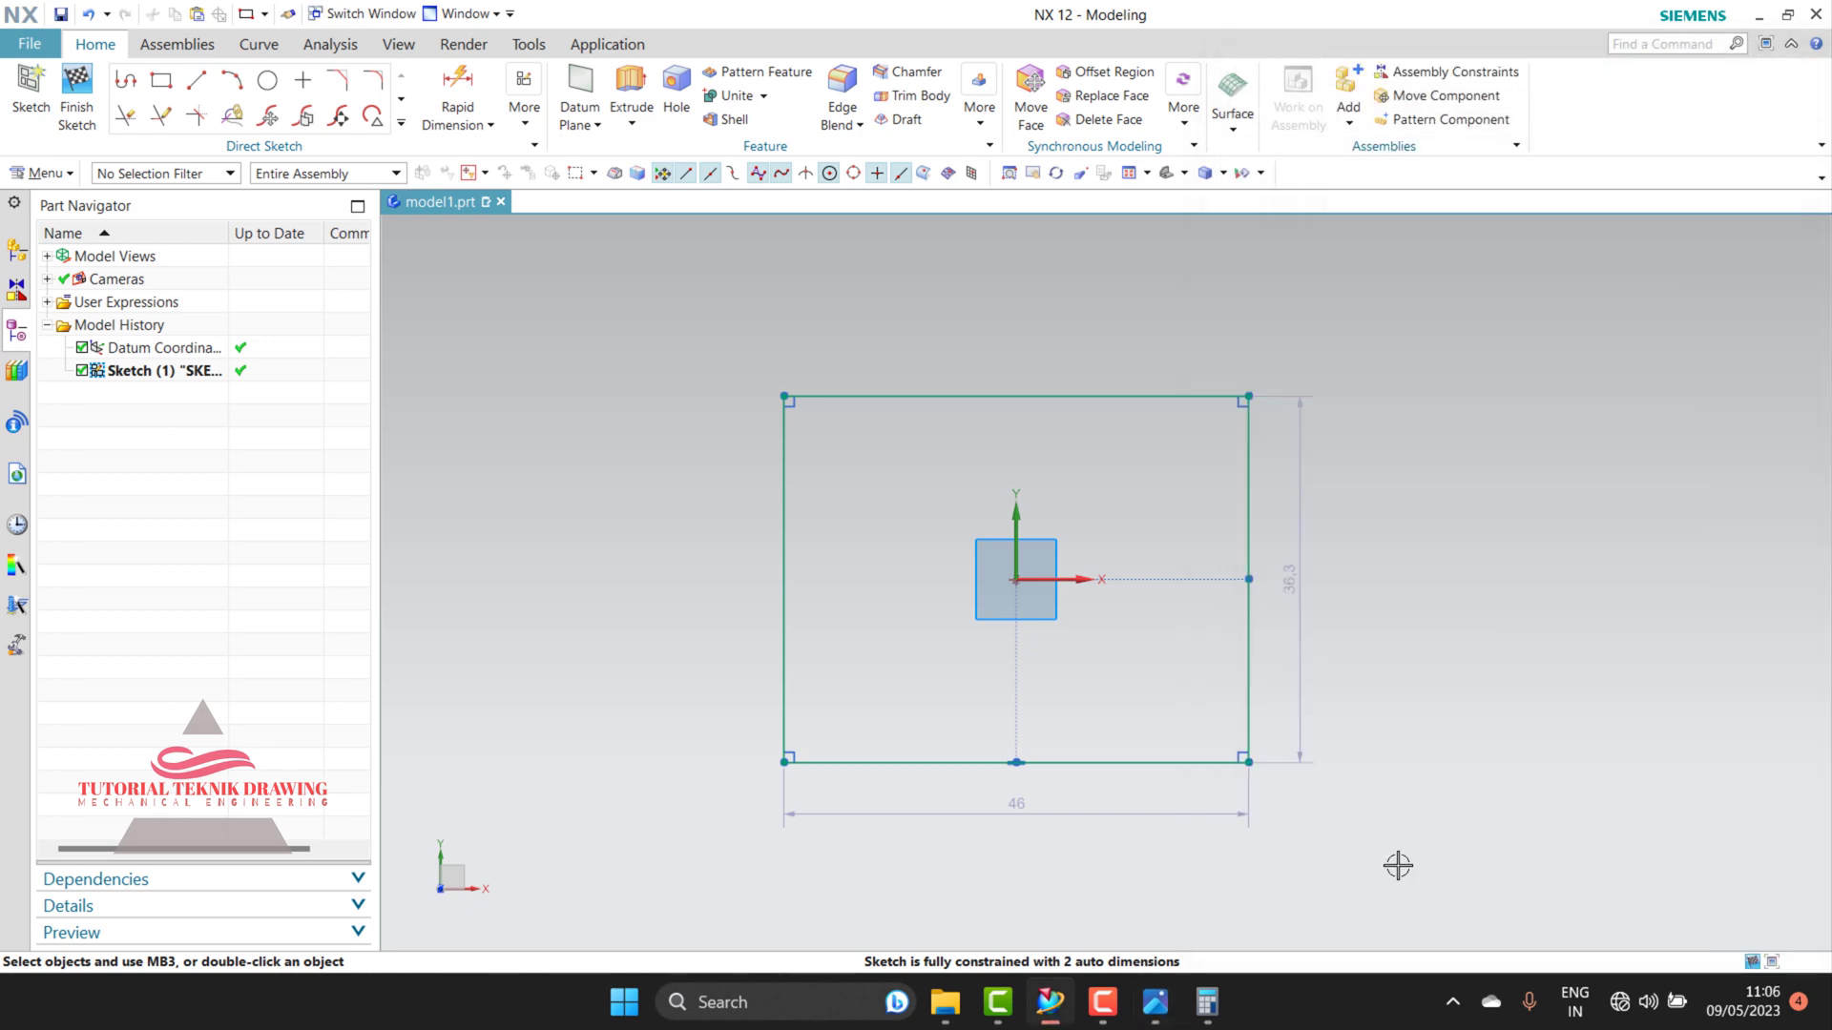
double_click(1293, 589)
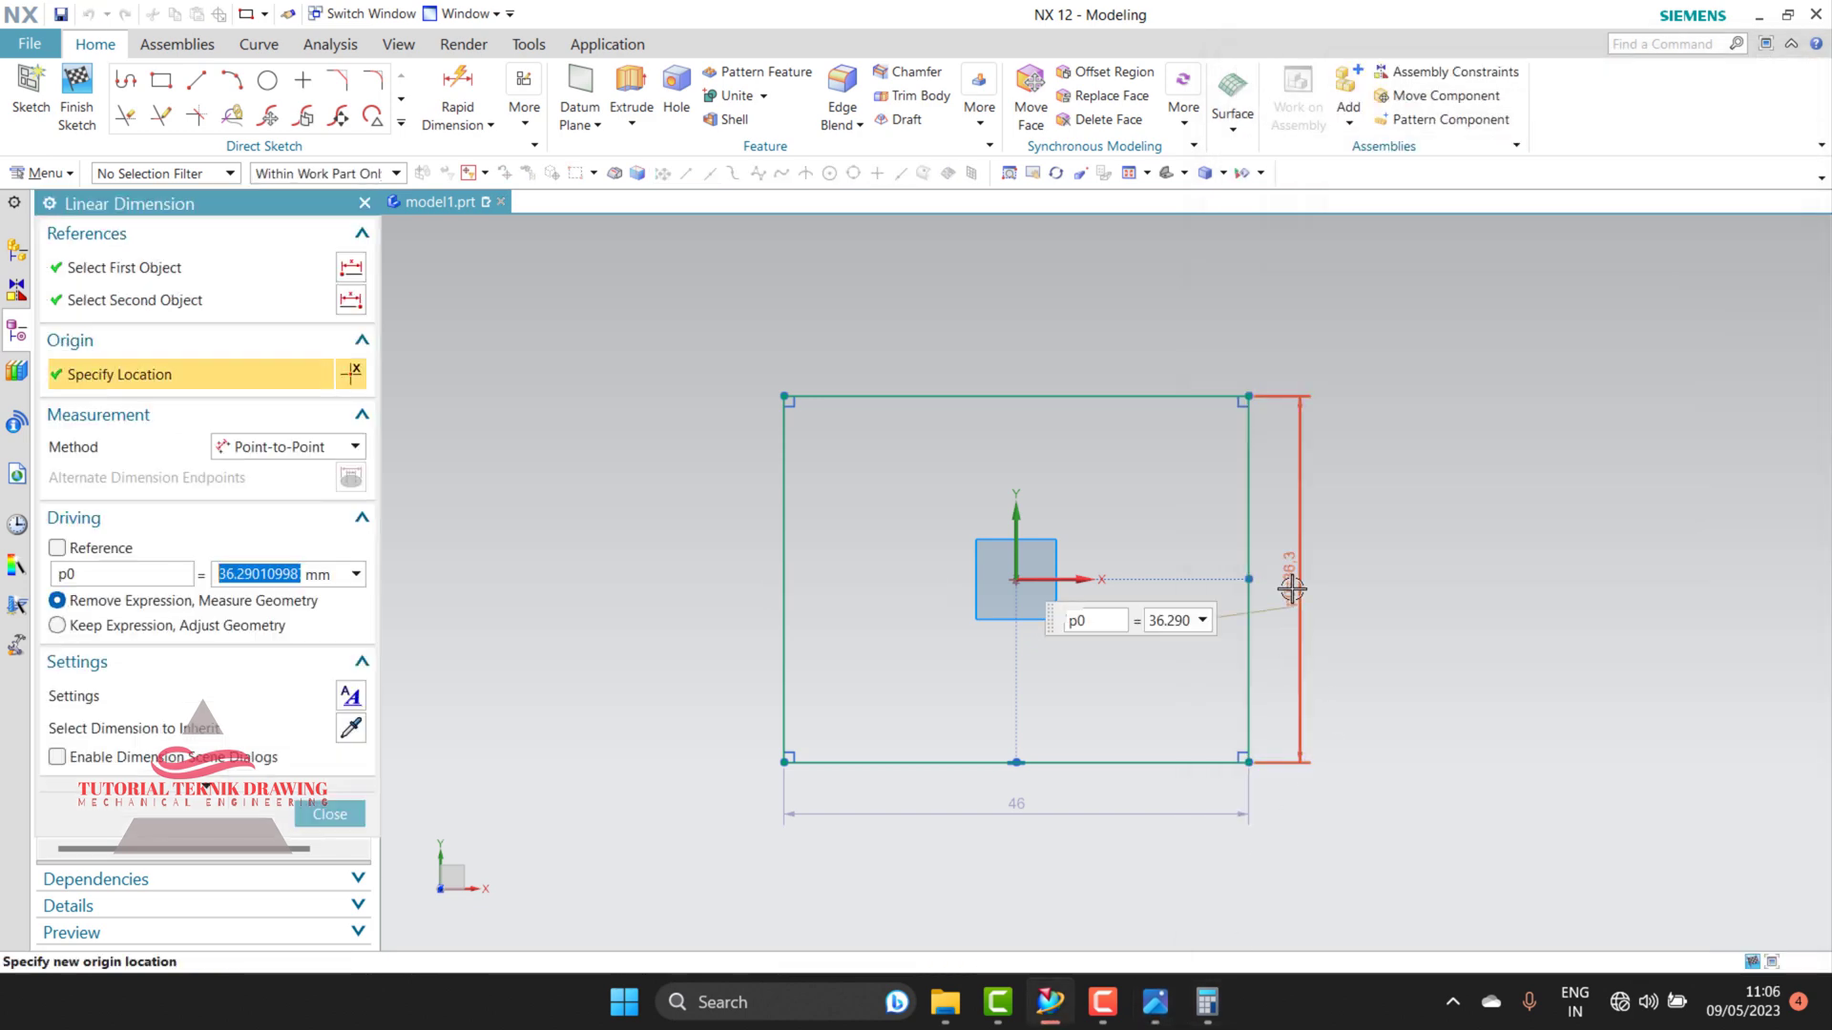
click(1201, 621)
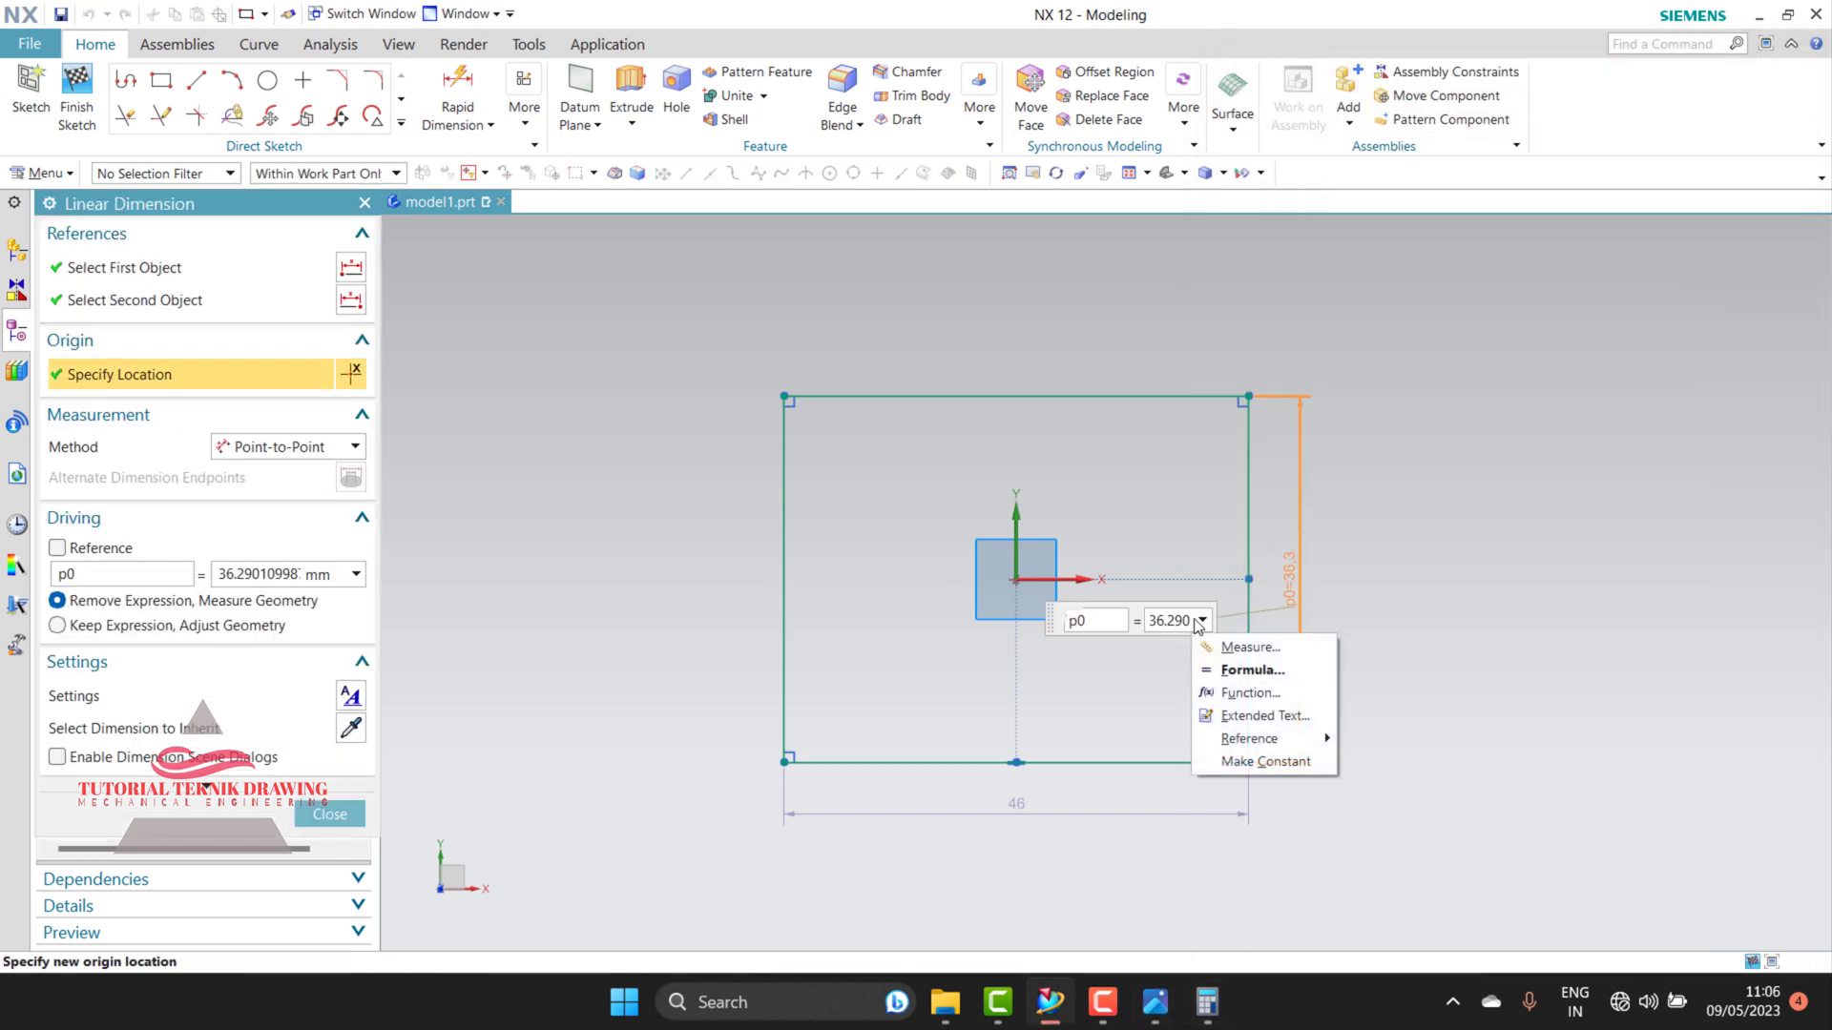
mouse_move(275, 576)
mouse_down()
mouse_move(300, 583)
mouse_move(138, 566)
mouse_up()
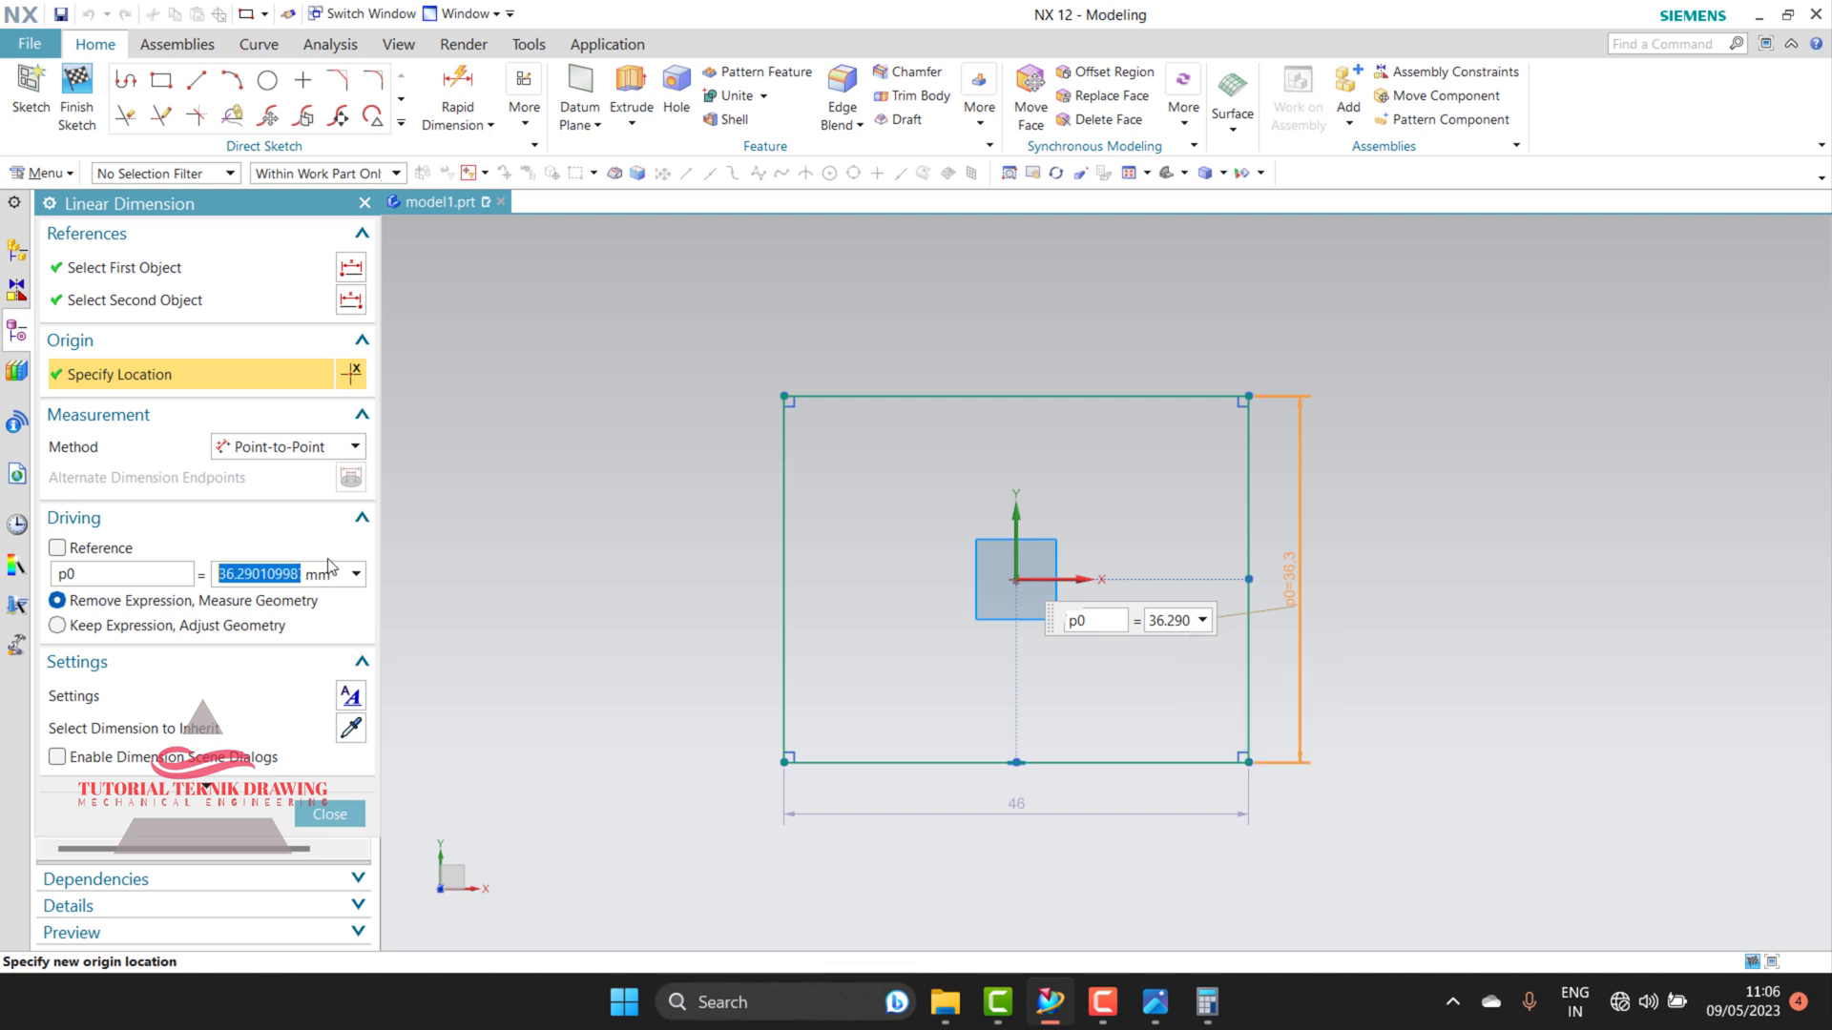
text(52)
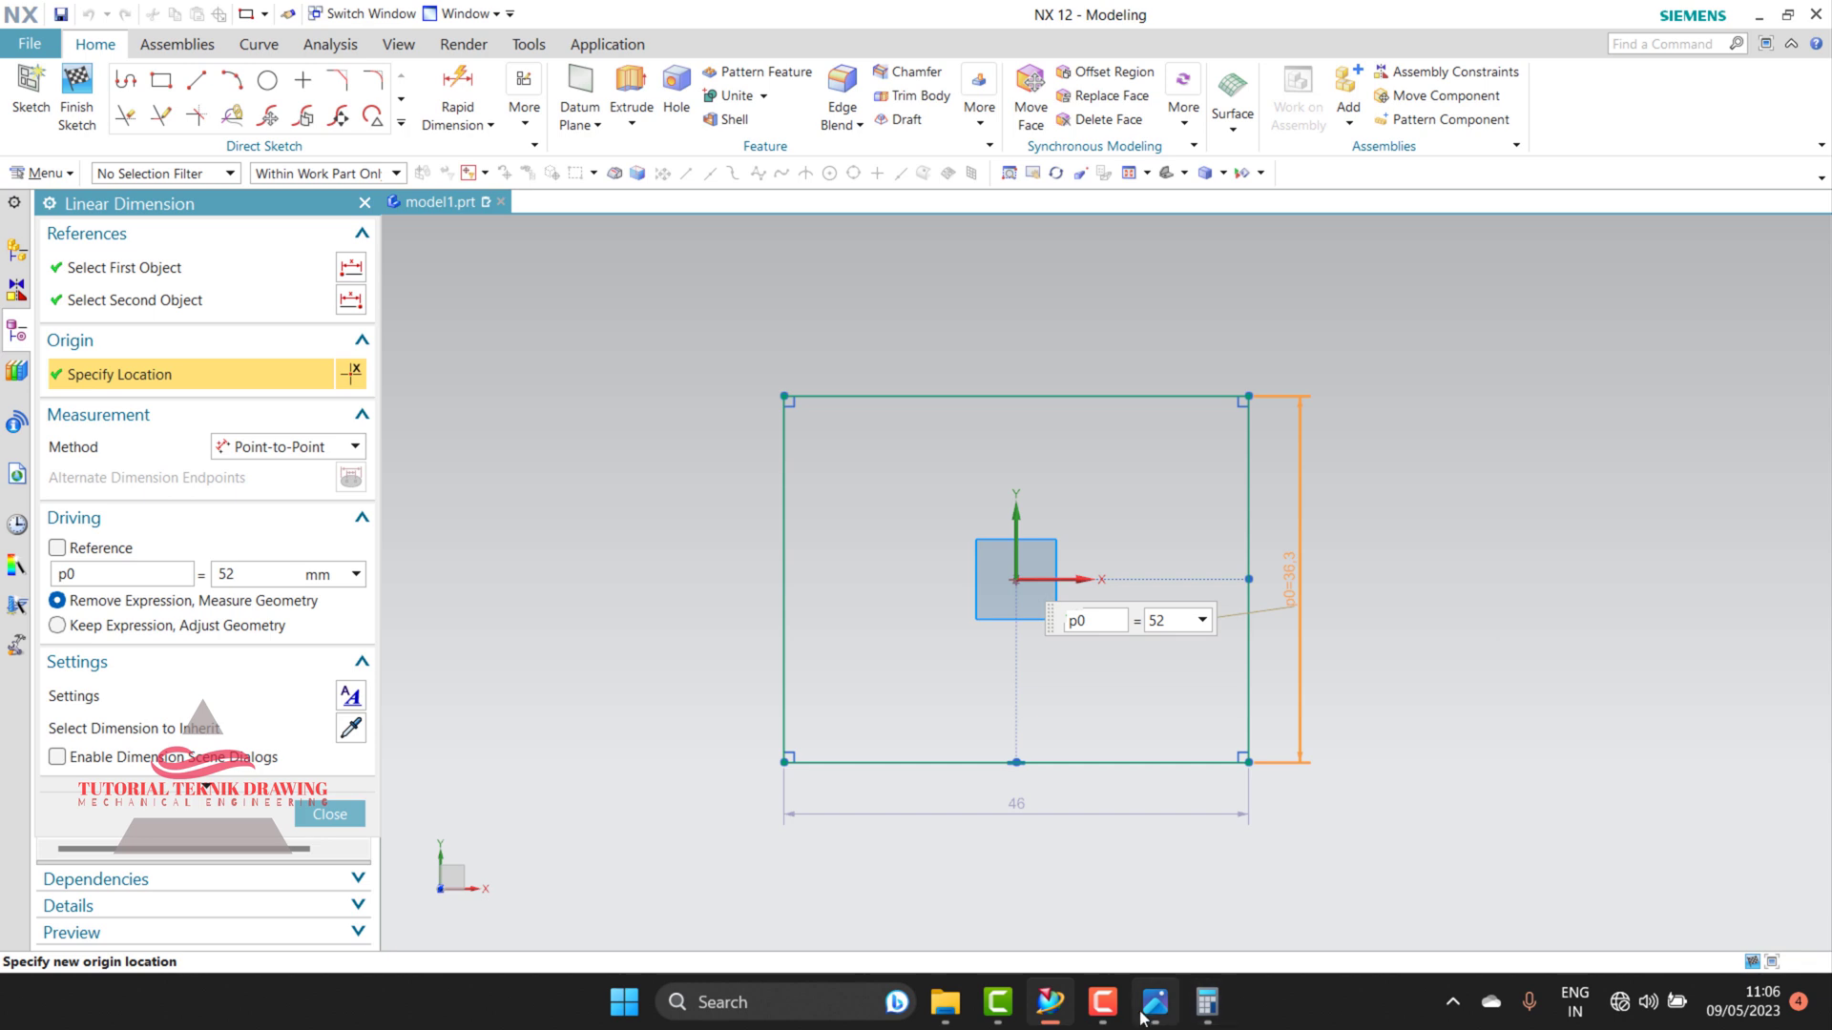
click(1144, 1019)
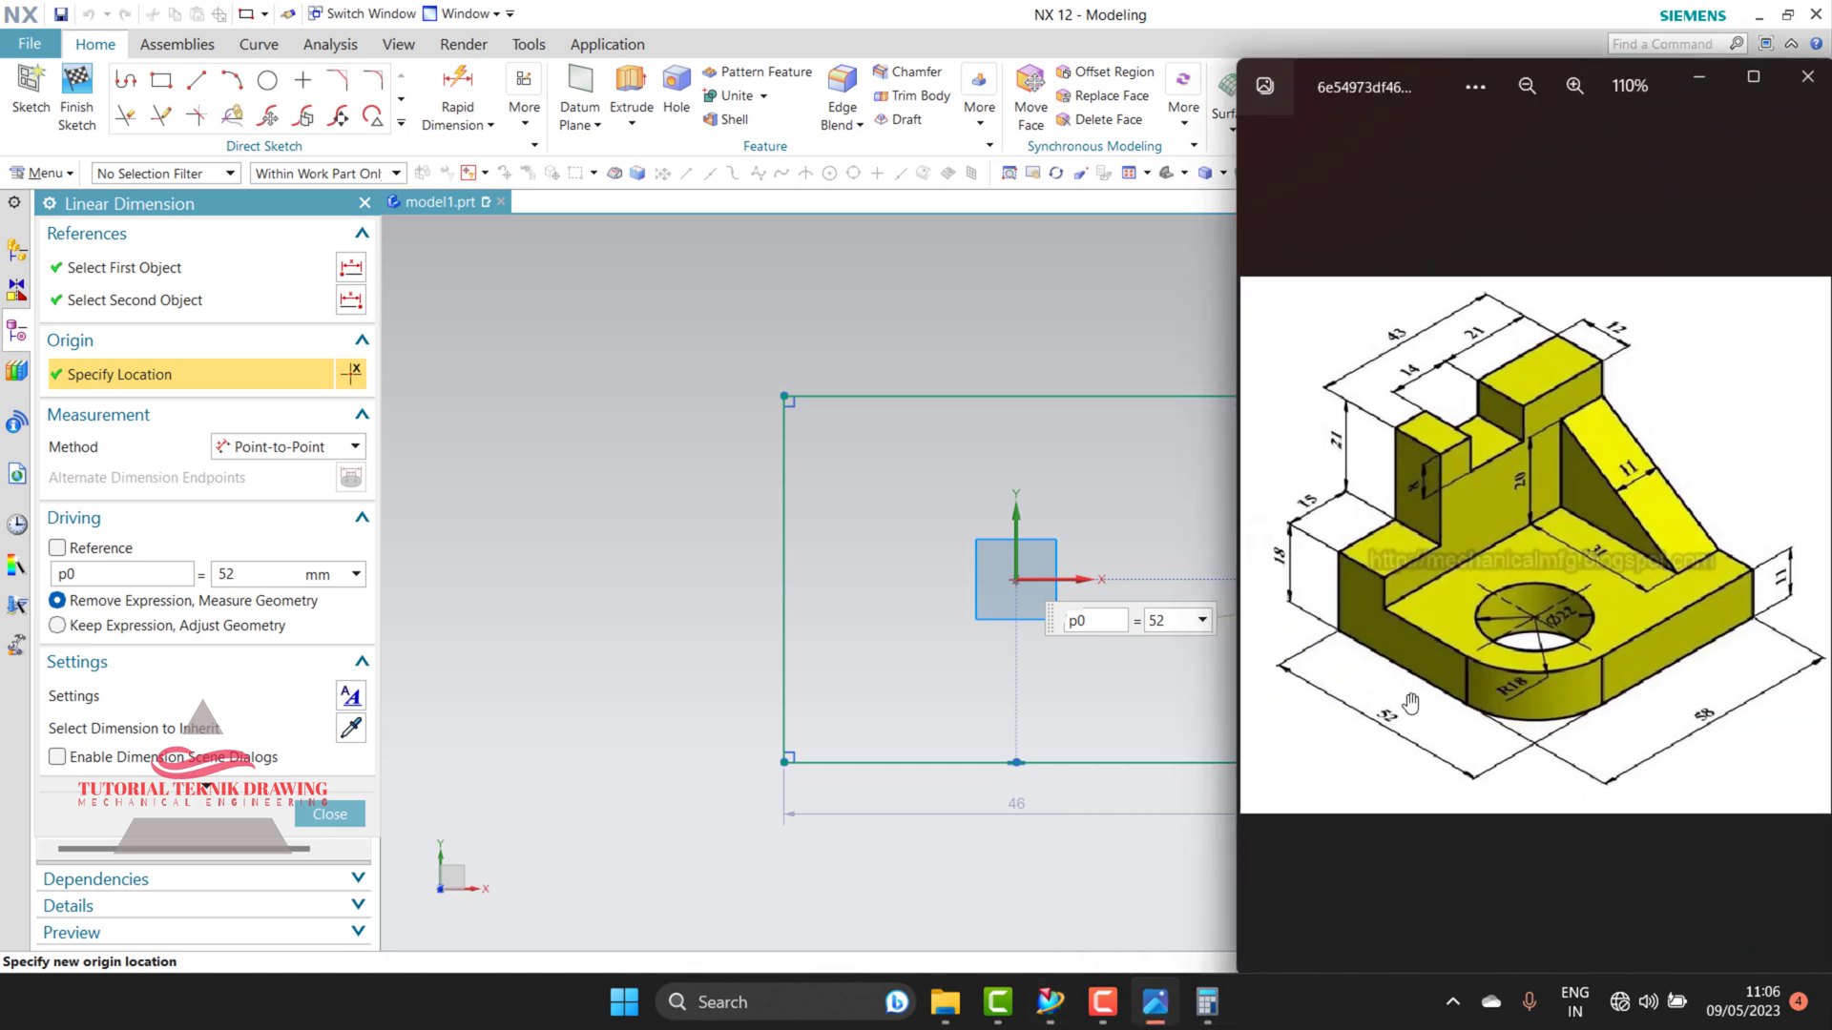
click(1699, 78)
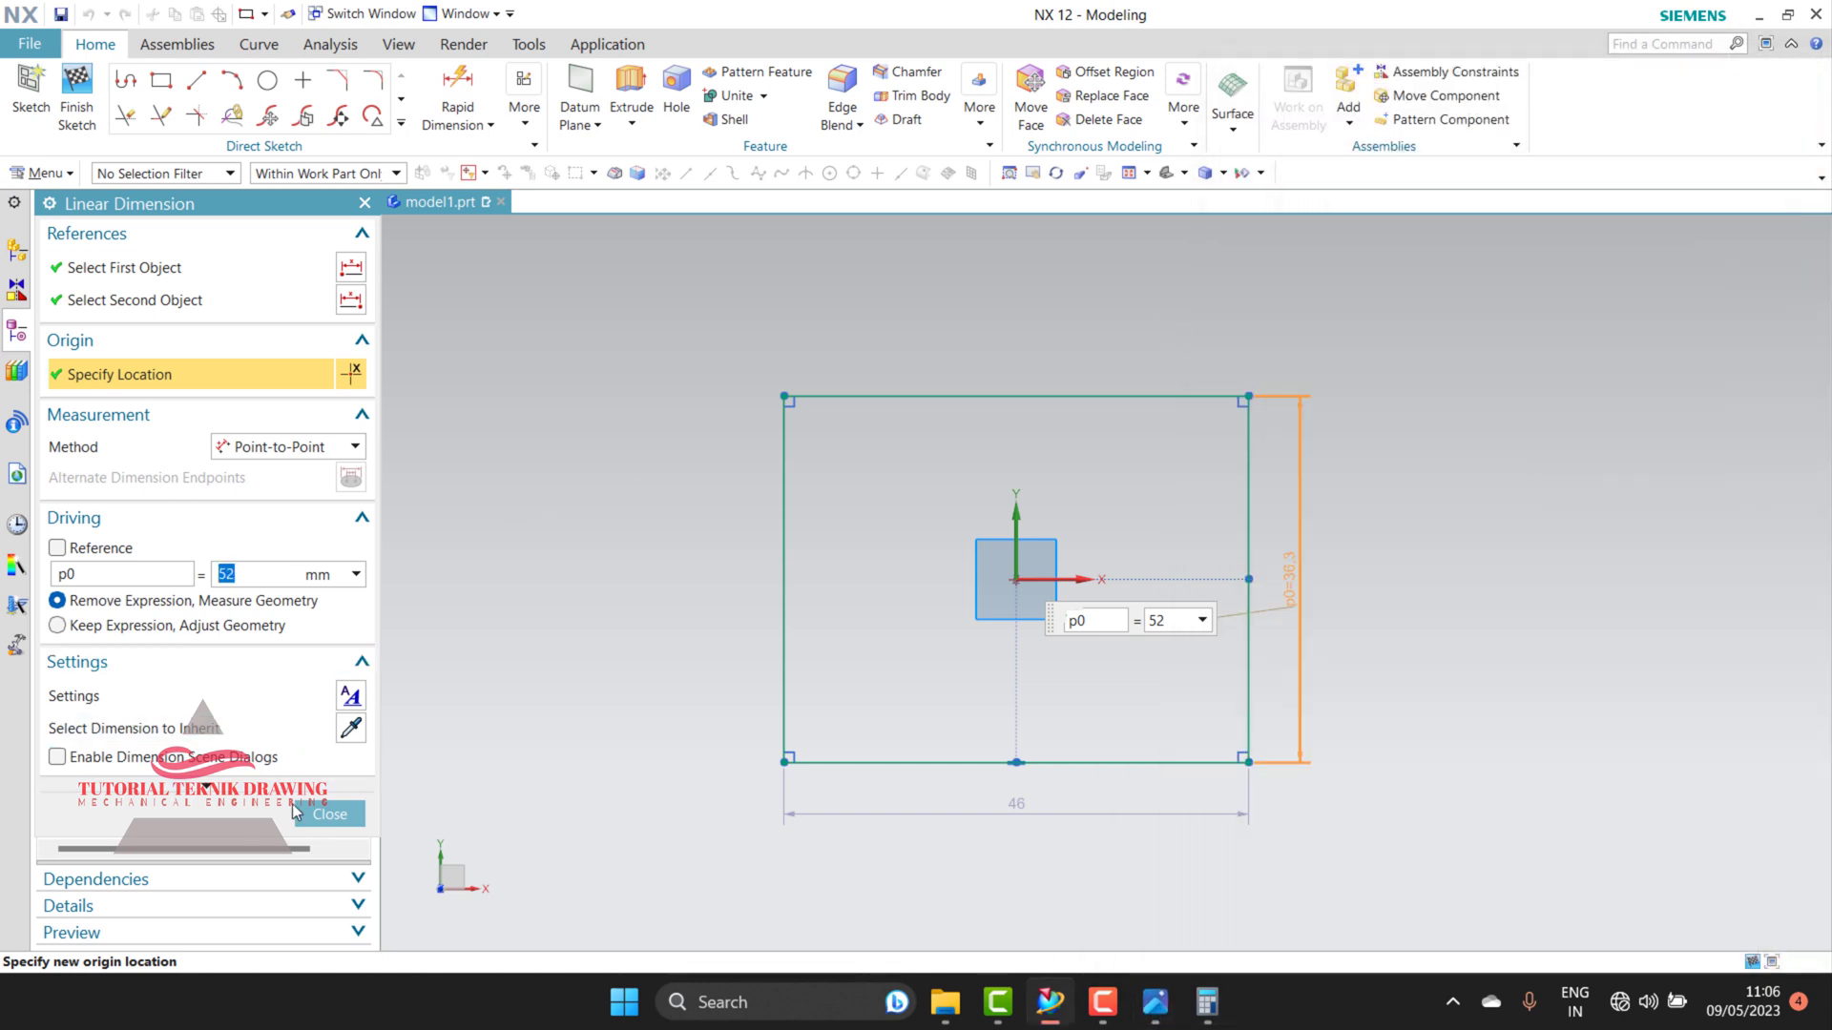
click(332, 813)
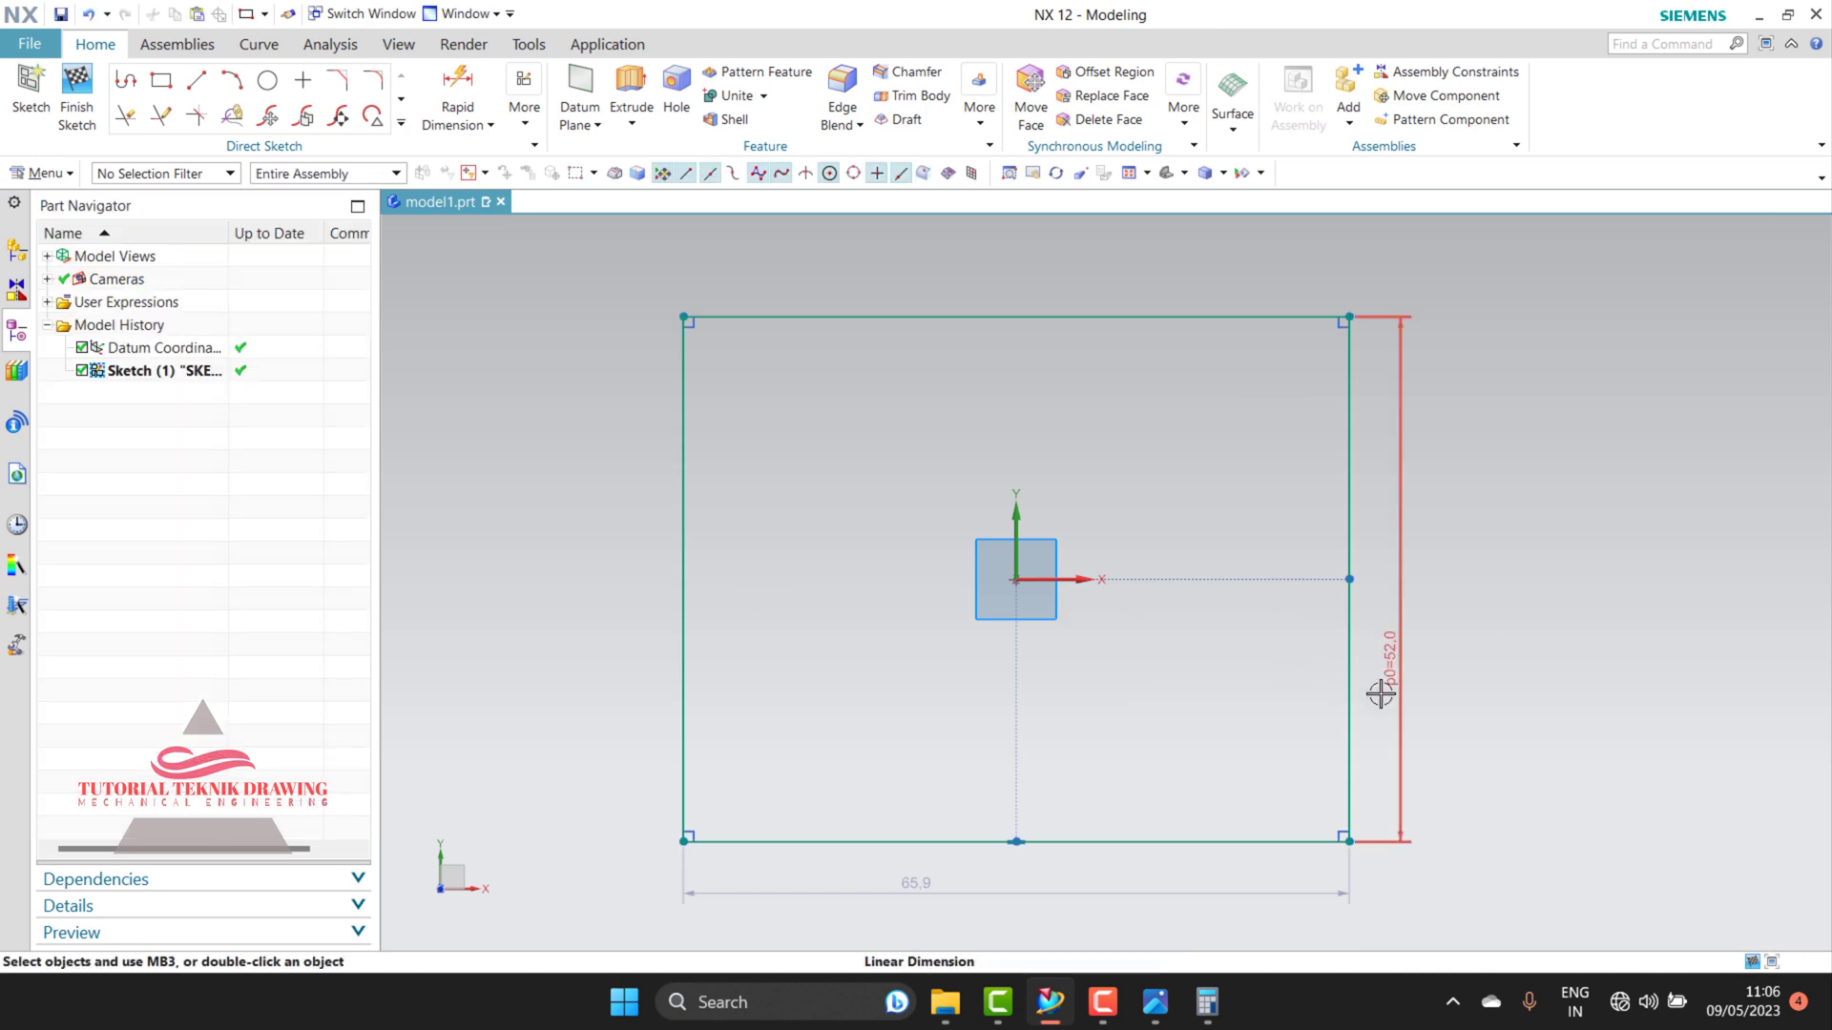
Step: Change the rectangle's horizontal dimension to 58
scroll(1288, 668, up, 2)
scroll(1245, 516, down, 1)
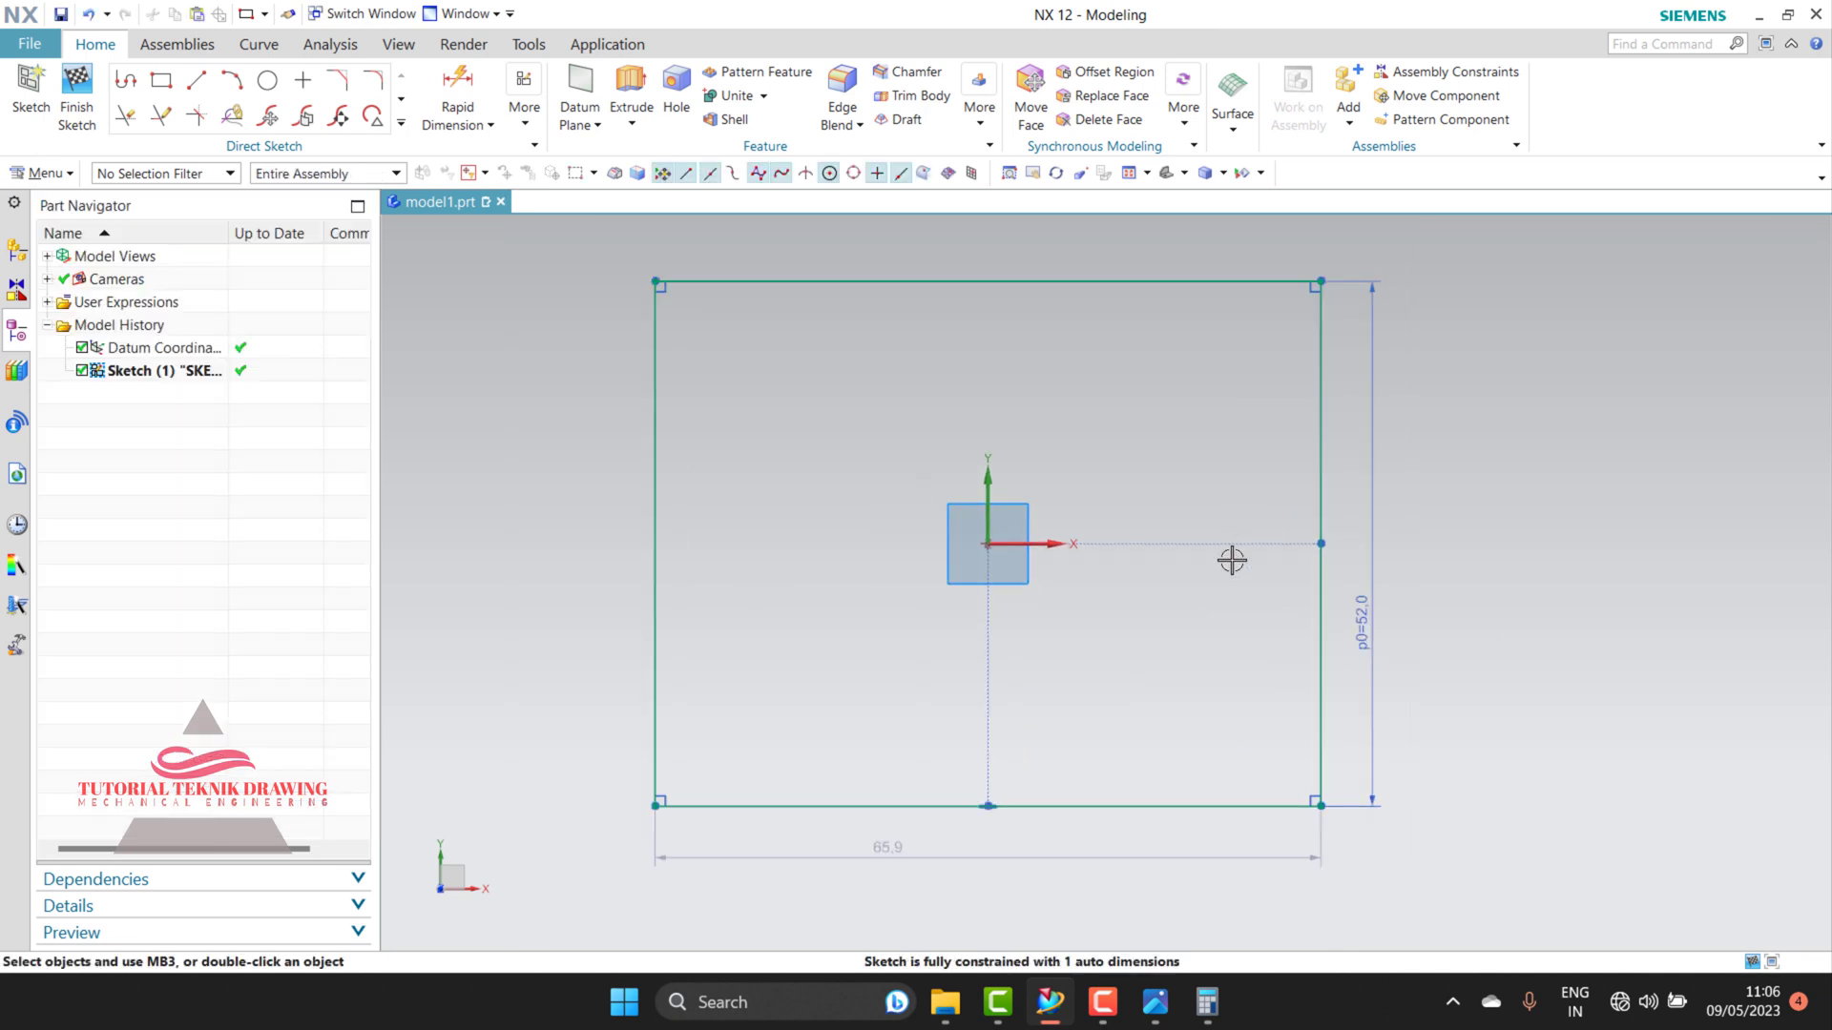
double_click(879, 852)
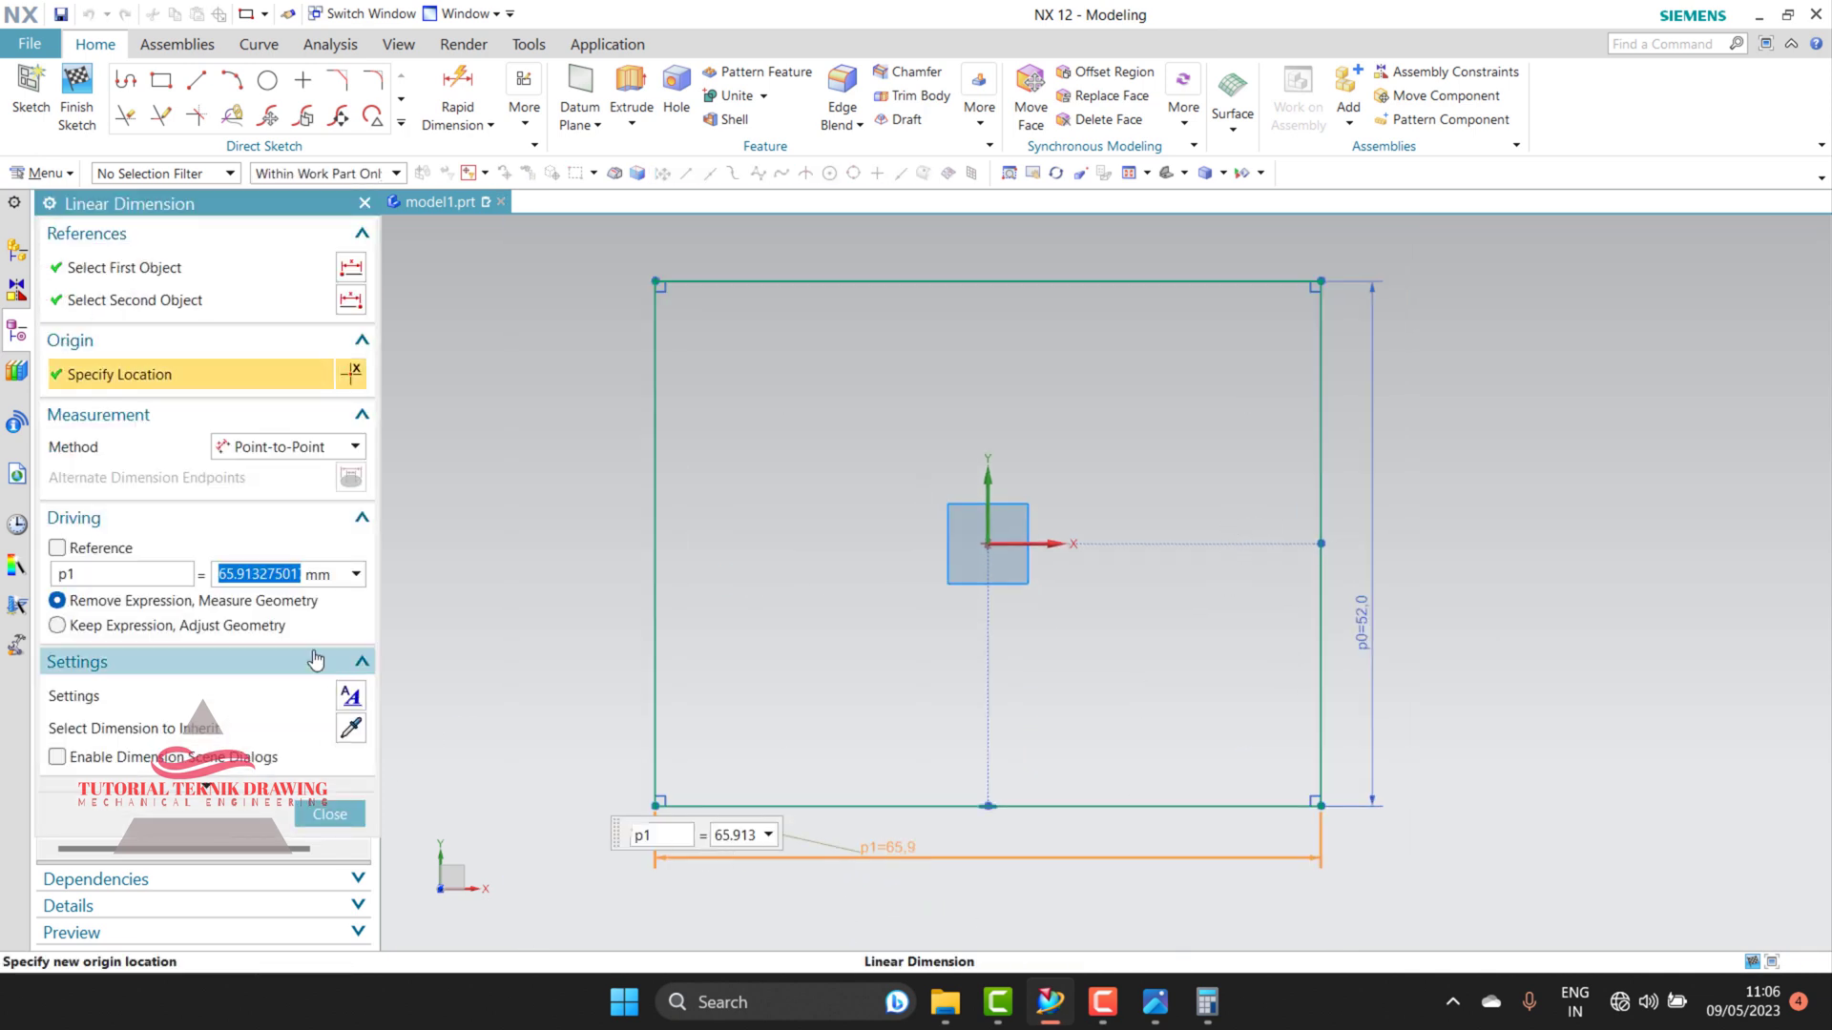
click(1155, 1004)
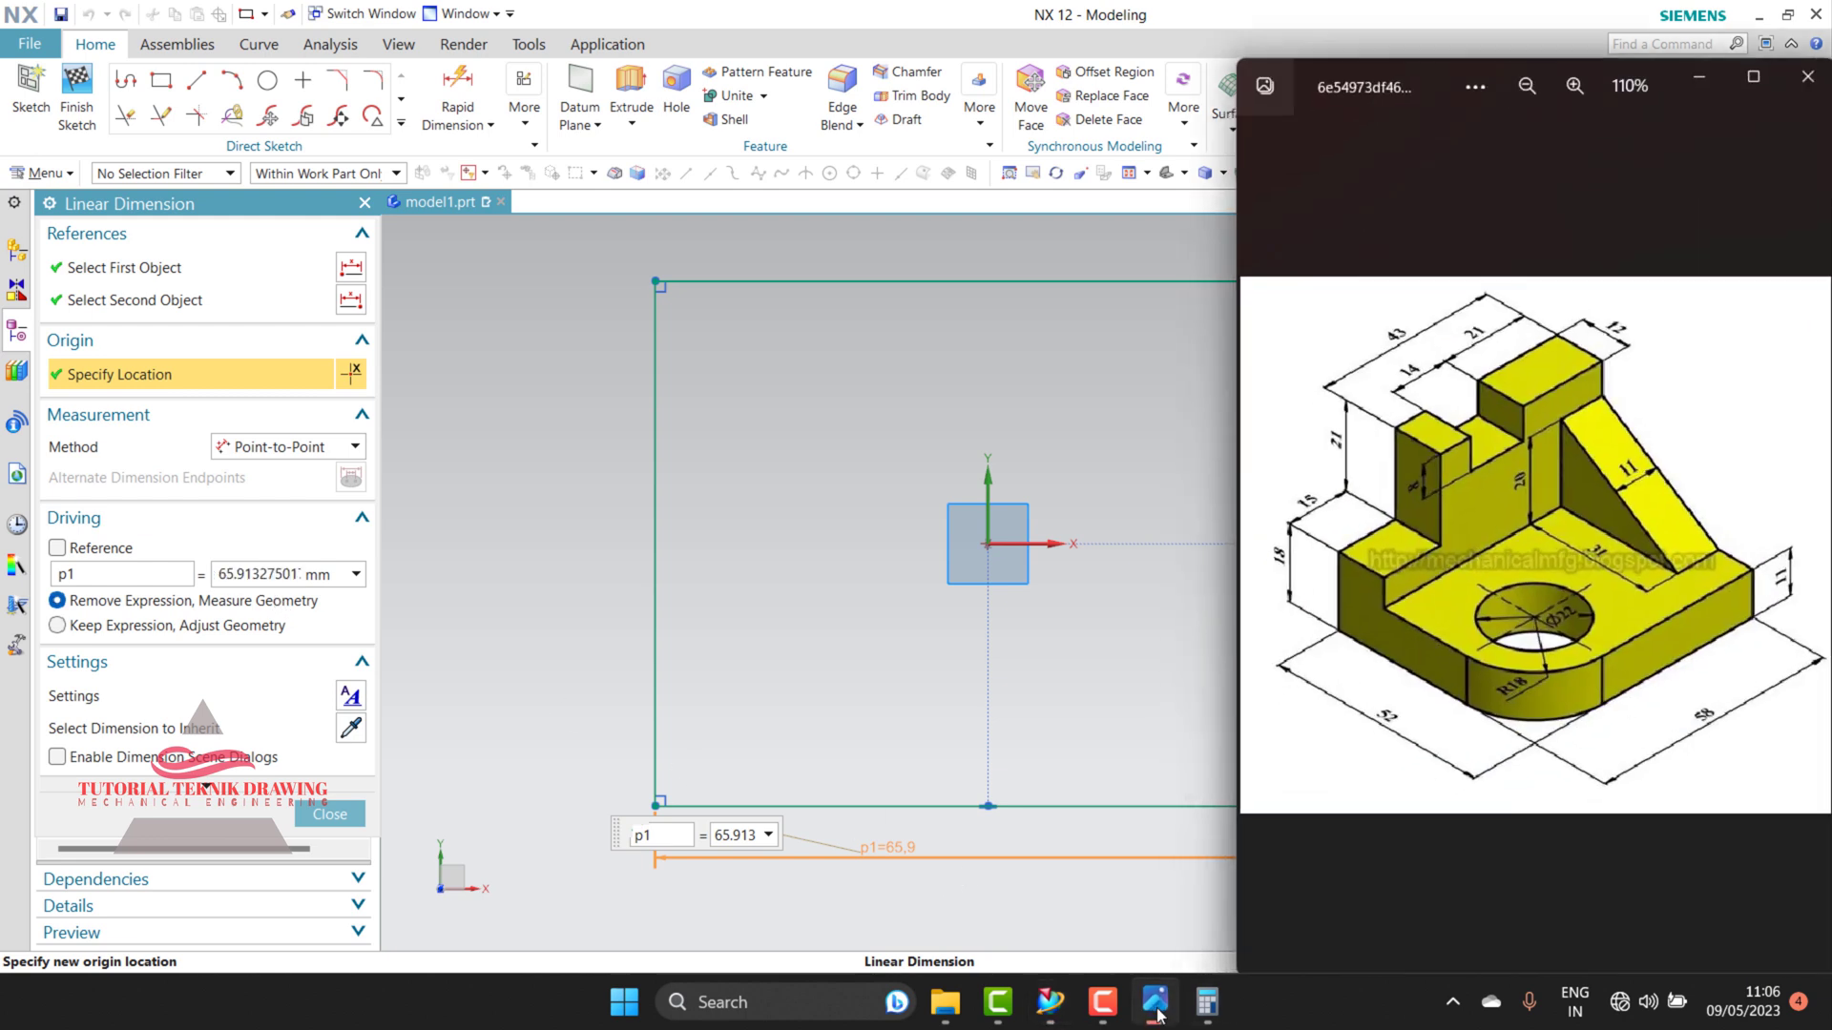
click(1155, 1004)
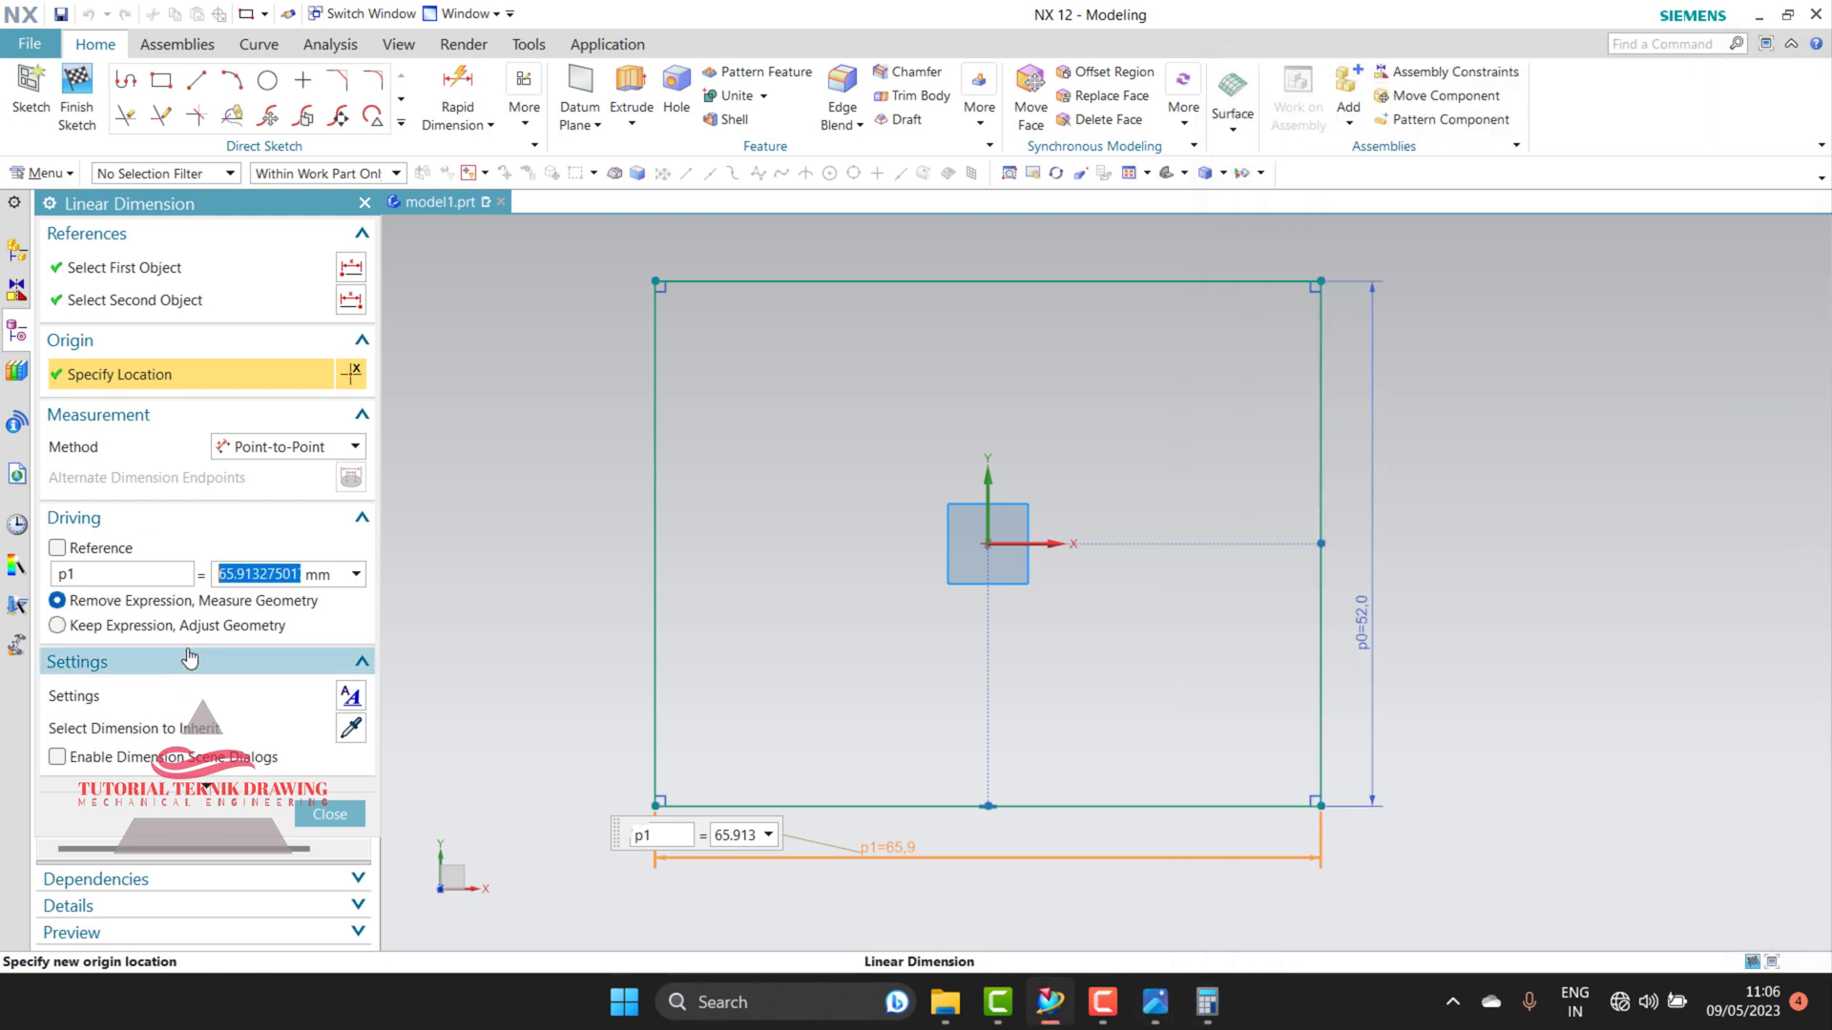
text(58)
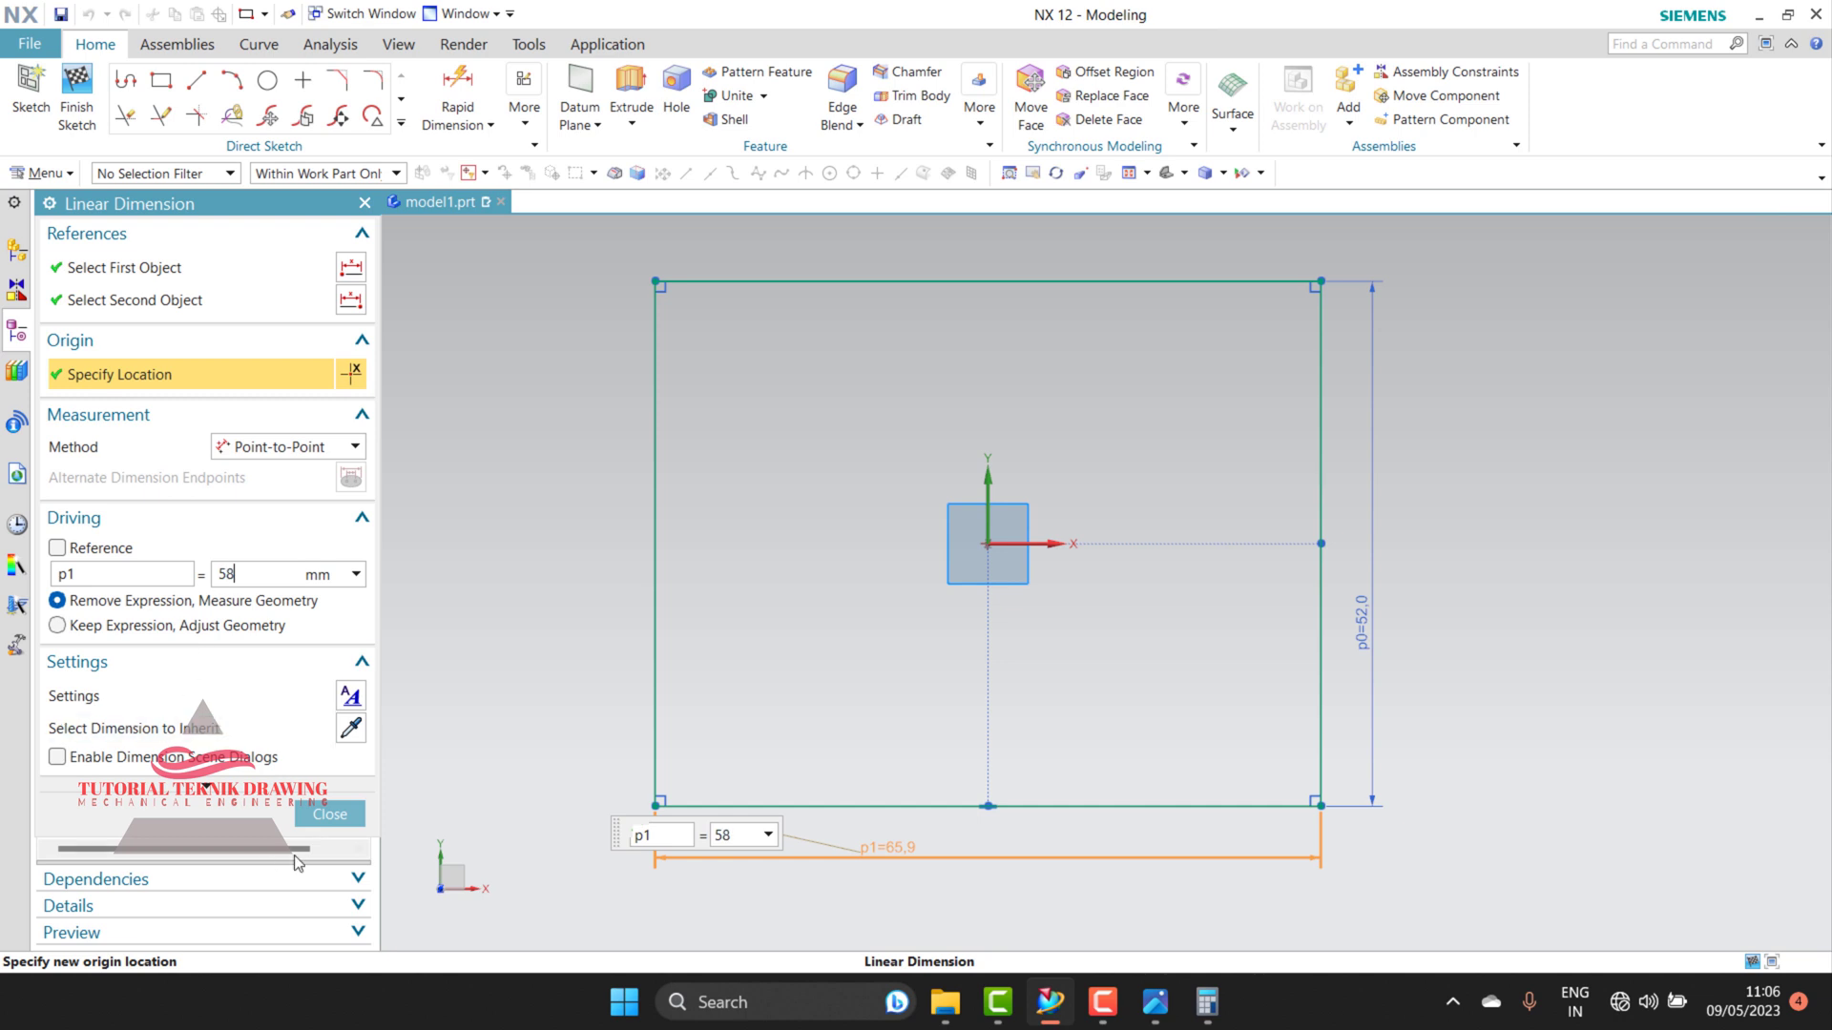
key(Return)
click(329, 814)
scroll(928, 615, down, 1)
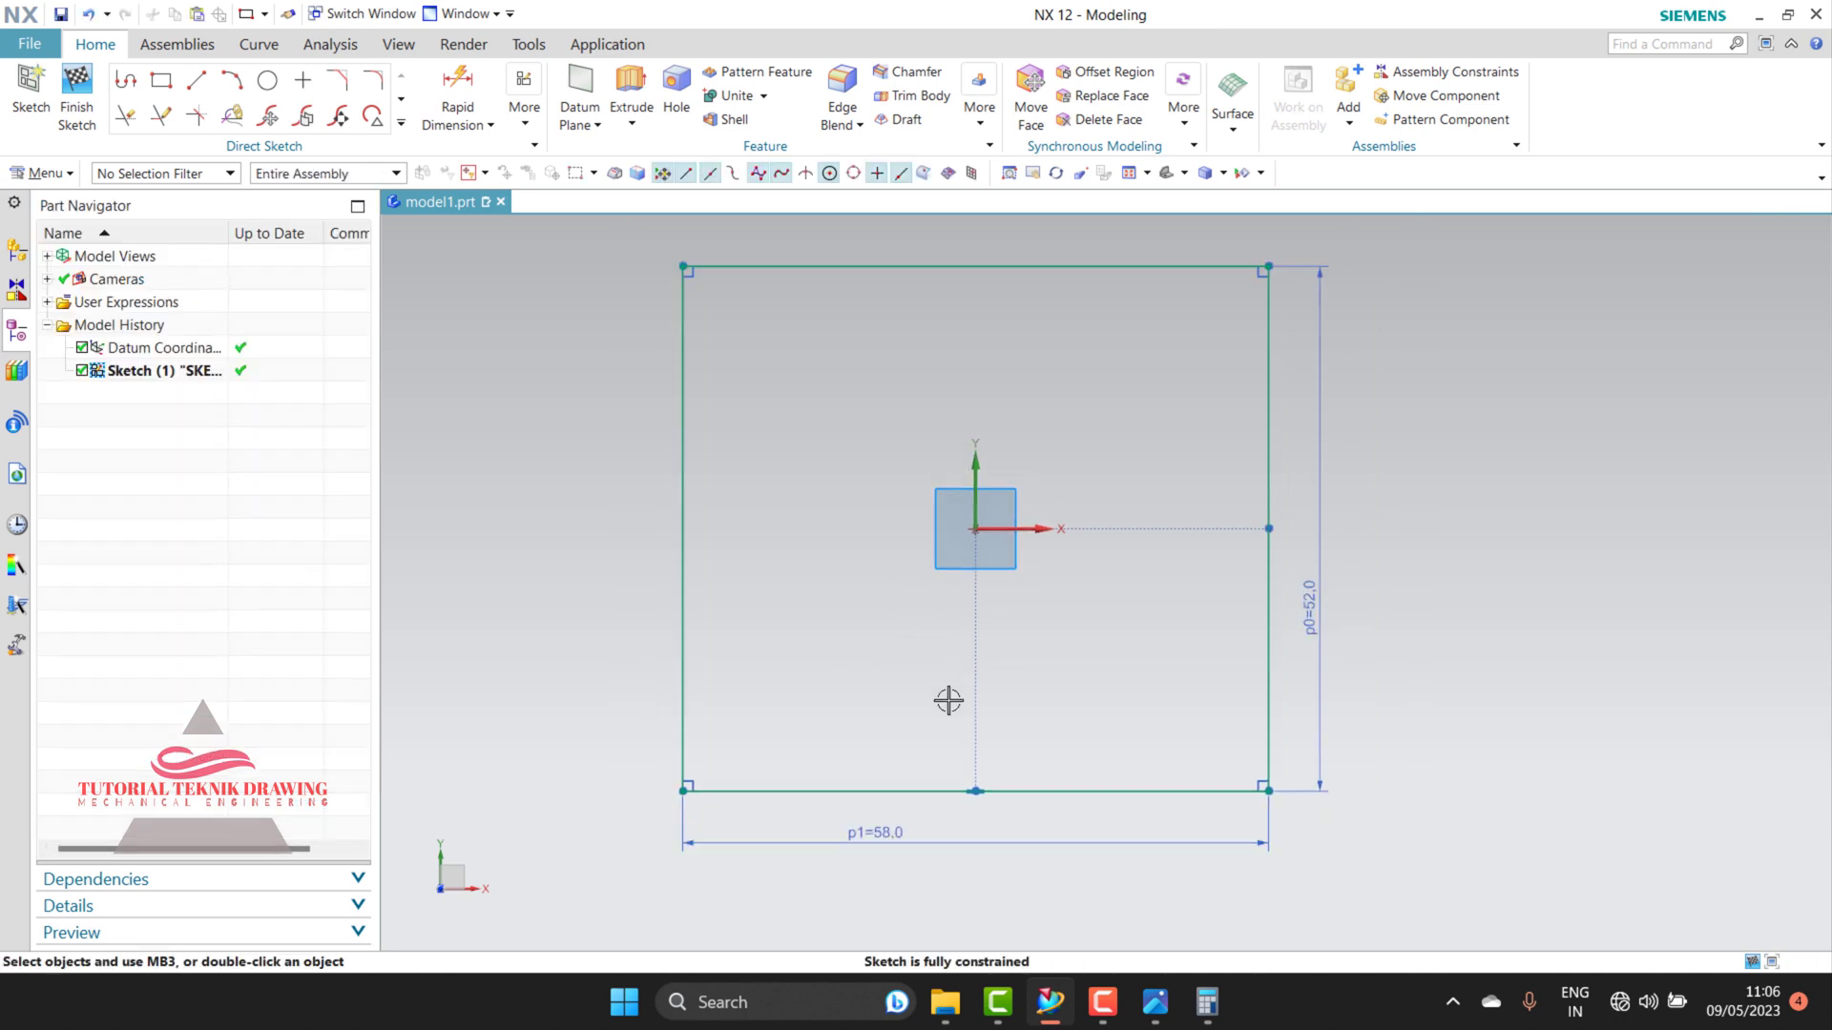
scroll(948, 700, up, 1)
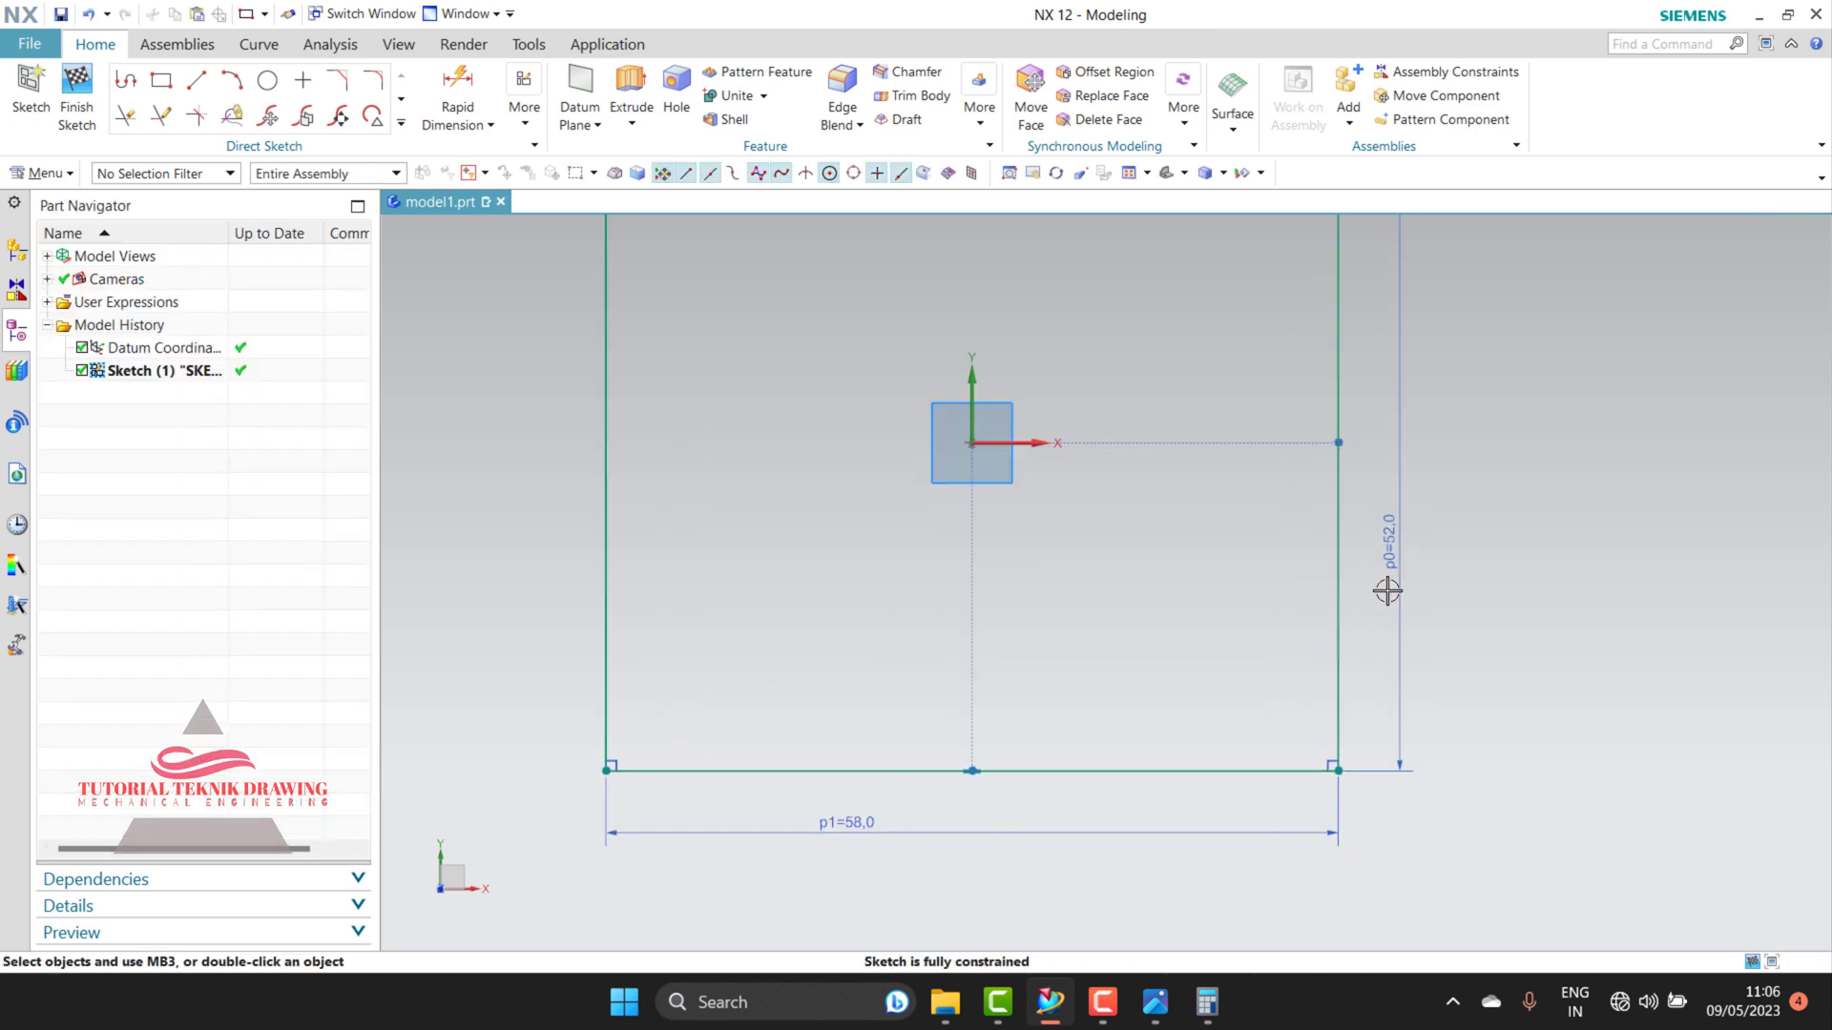
Step: Zoom around the 58 by 52 sketch and show the isometric reference drawing
scroll(1387, 595, up, 1)
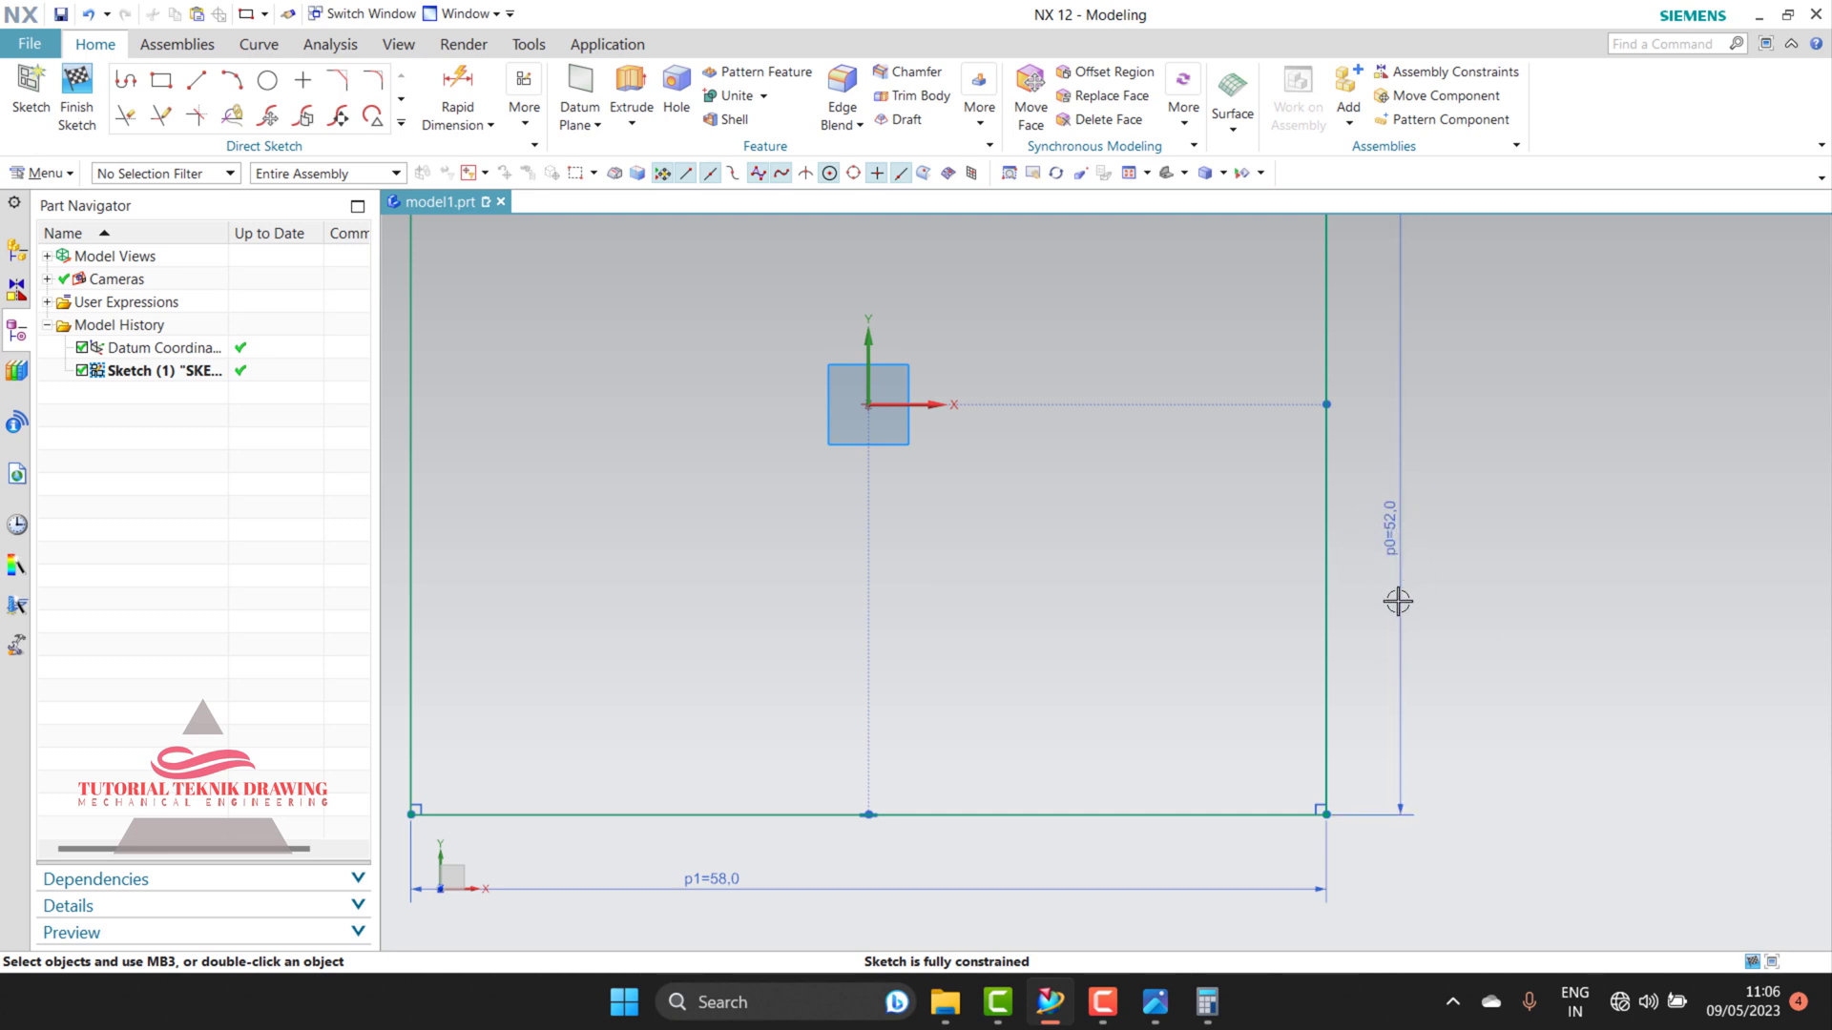
scroll(1401, 515, down, 1)
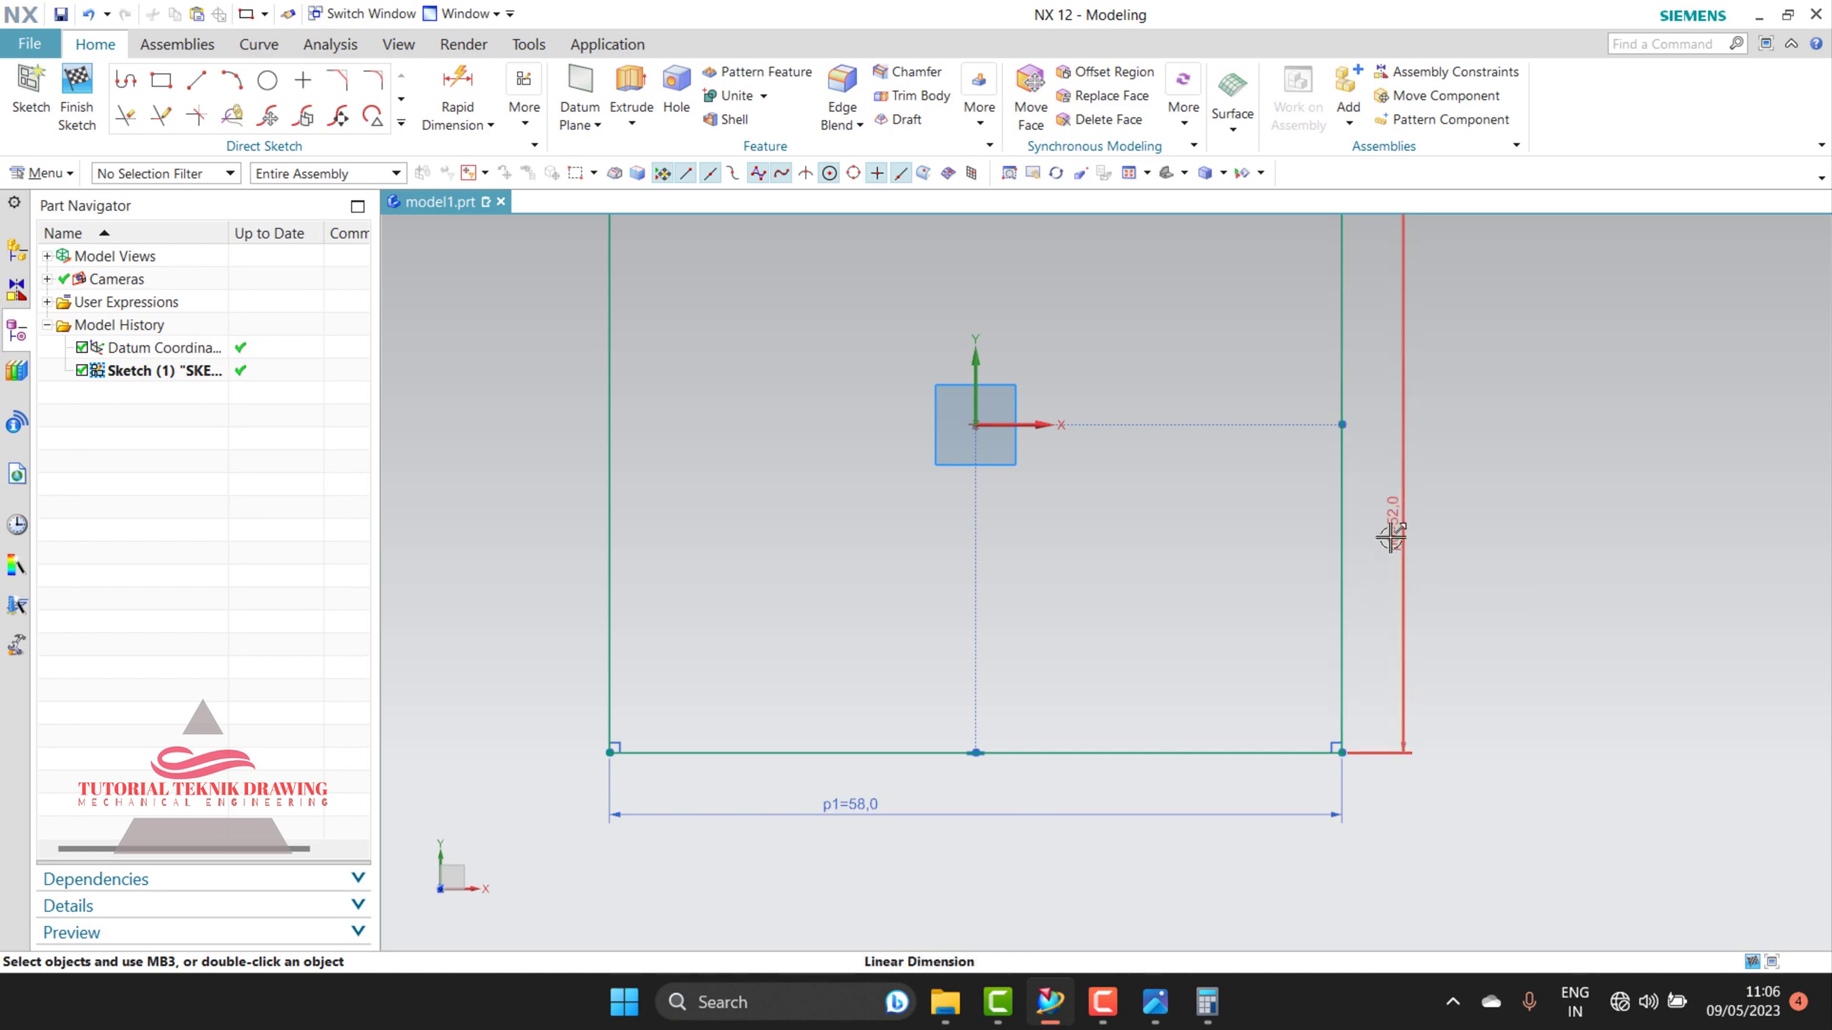
scroll(843, 793, up, 2)
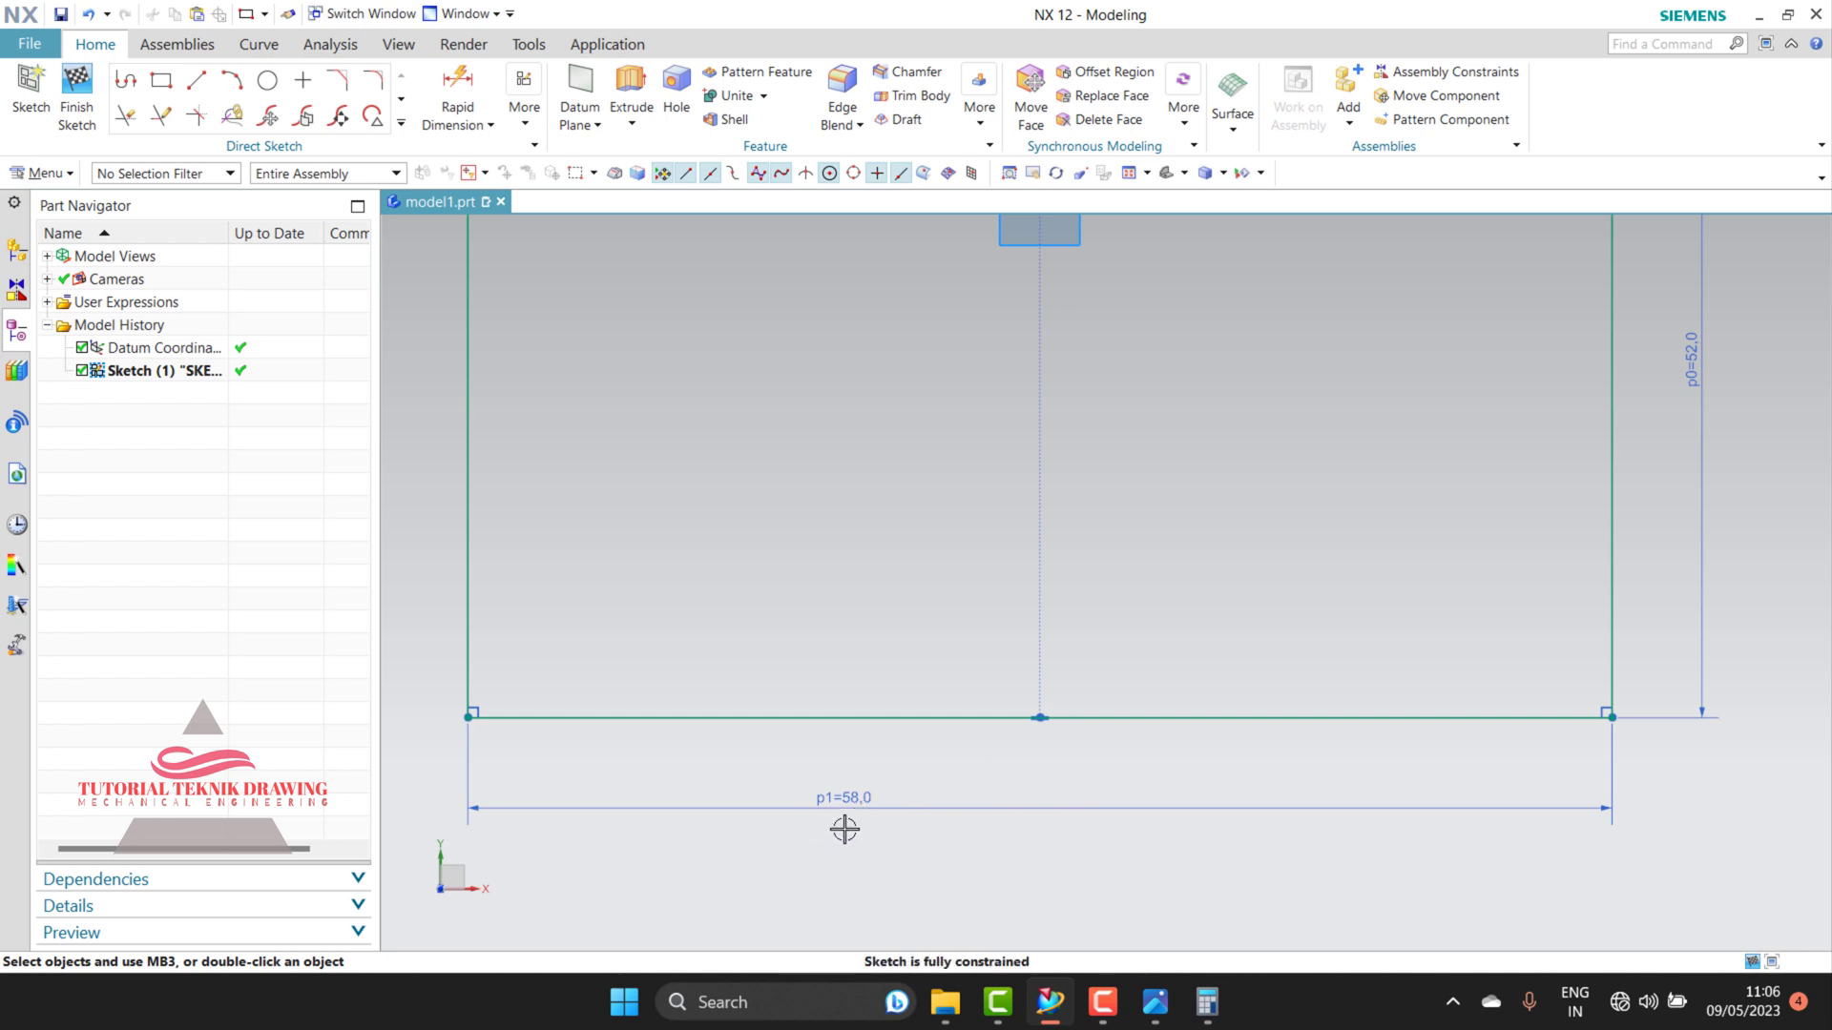
scroll(846, 829, up, 1)
scroll(822, 817, down, 2)
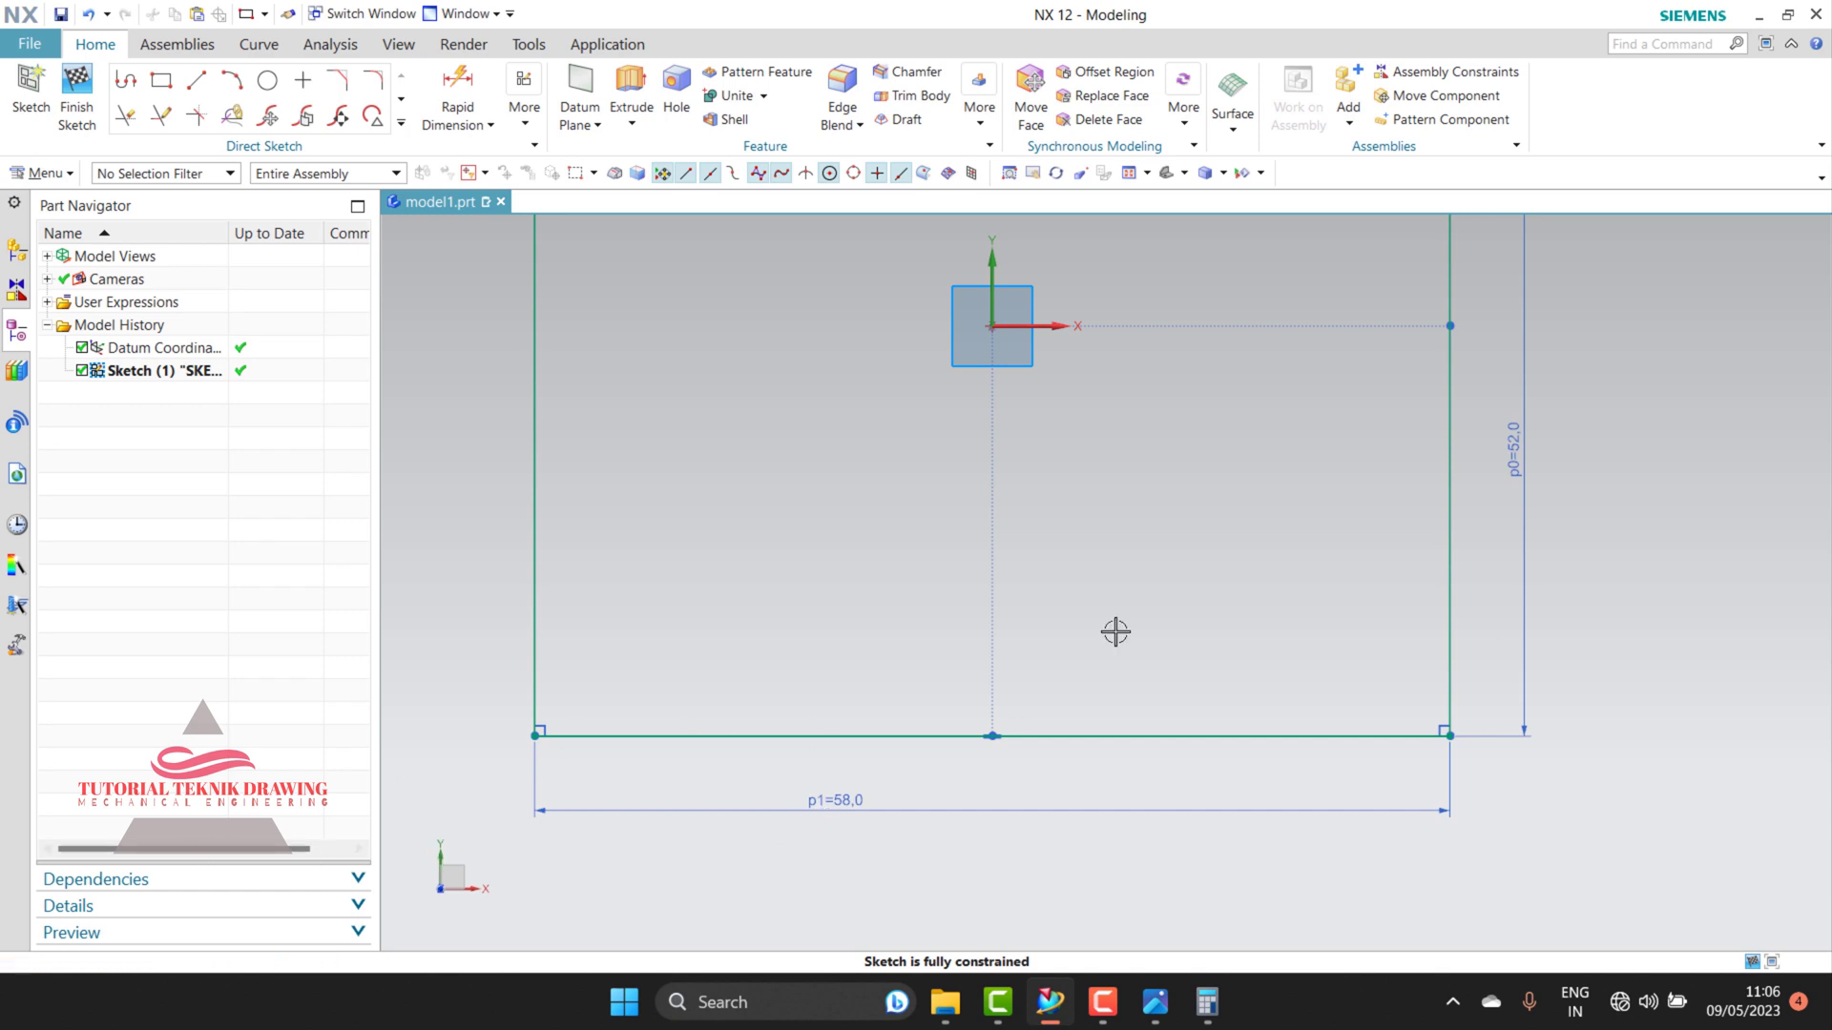
scroll(1312, 607, down, 3)
scroll(1240, 658, up, 2)
scroll(921, 782, down, 3)
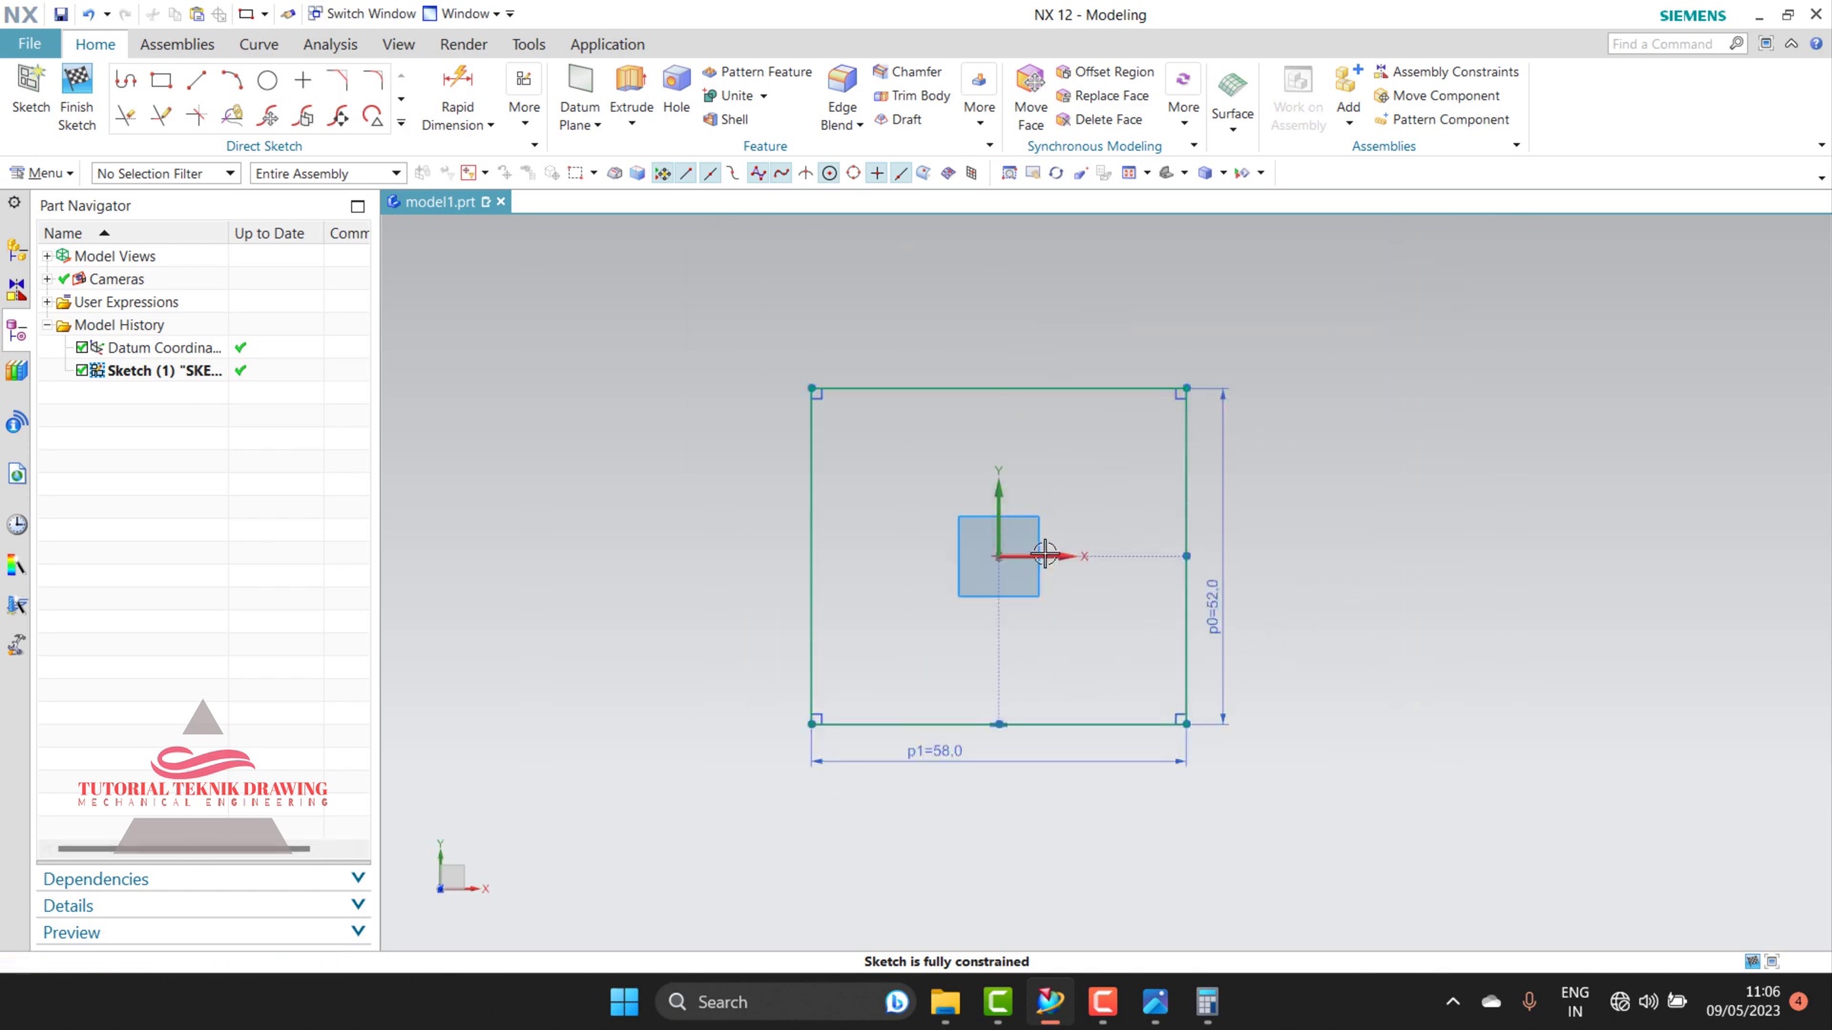
scroll(1049, 572, up, 2)
click(1154, 1002)
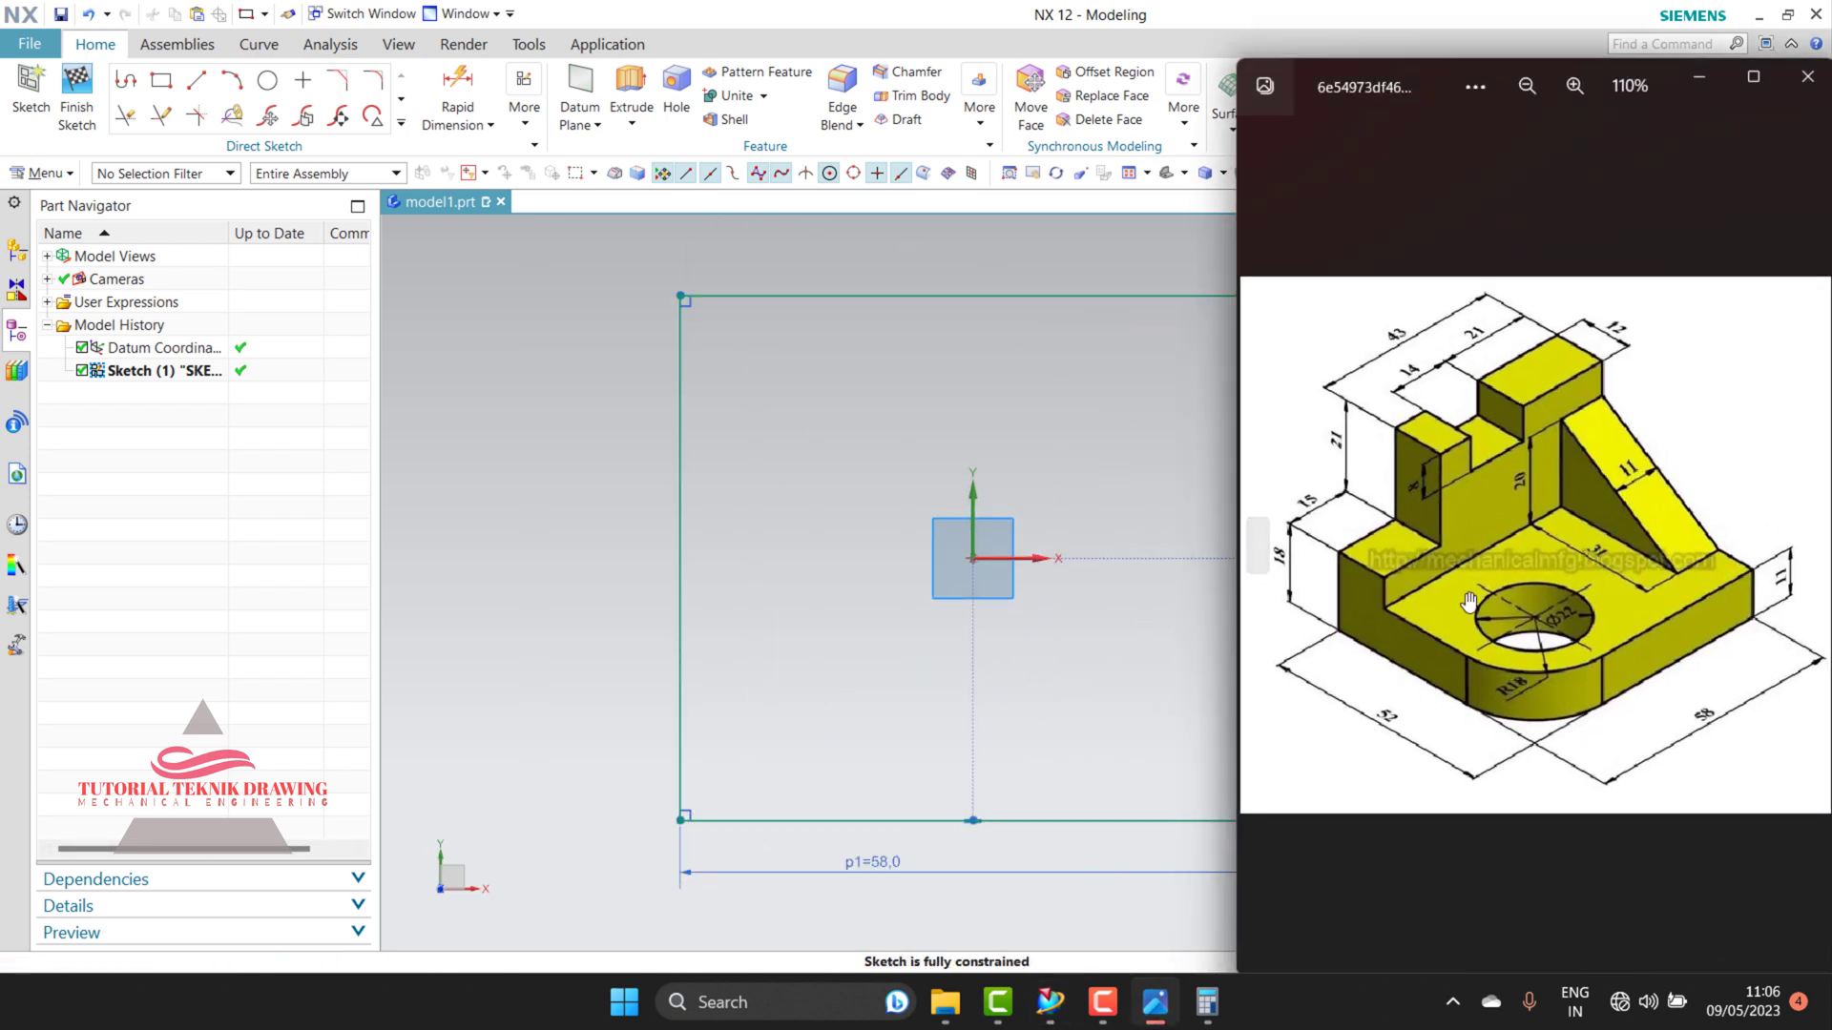
Step: Zoom into the reference drawing to read its dimensions, then hide it
scroll(1529, 744, up, 2)
scroll(1529, 744, up, 2)
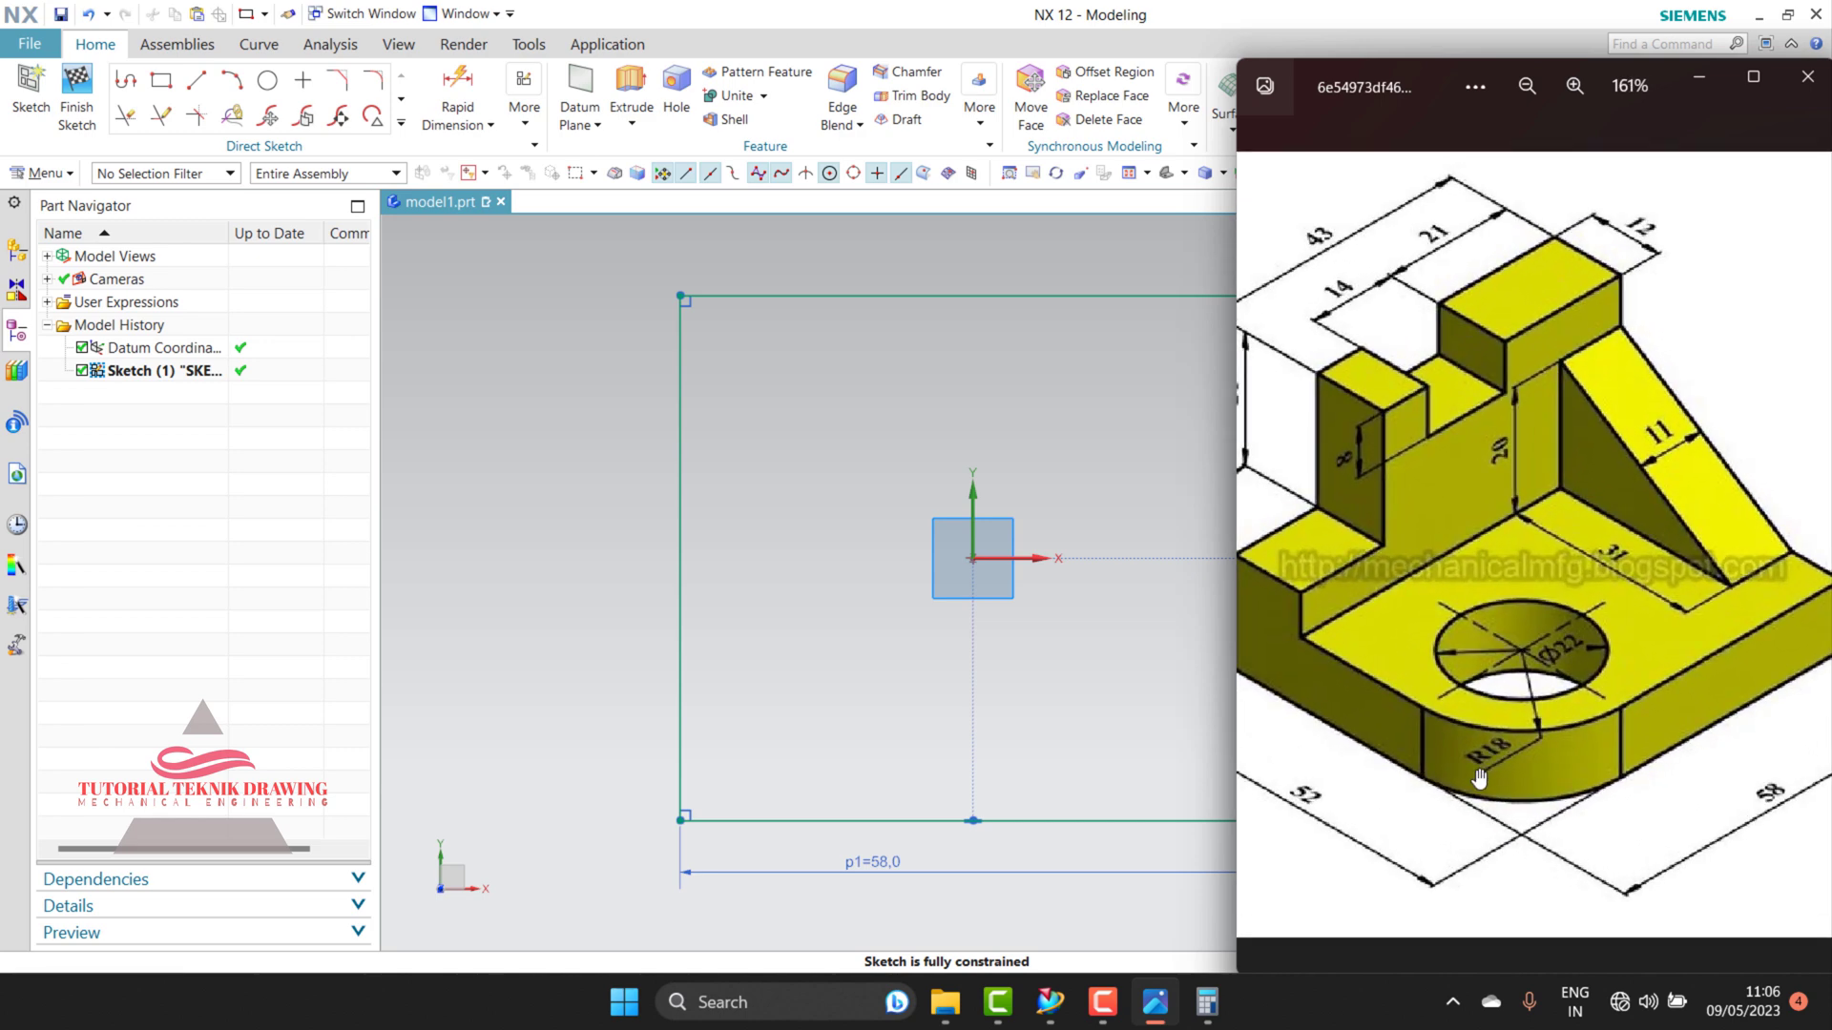
click(1699, 76)
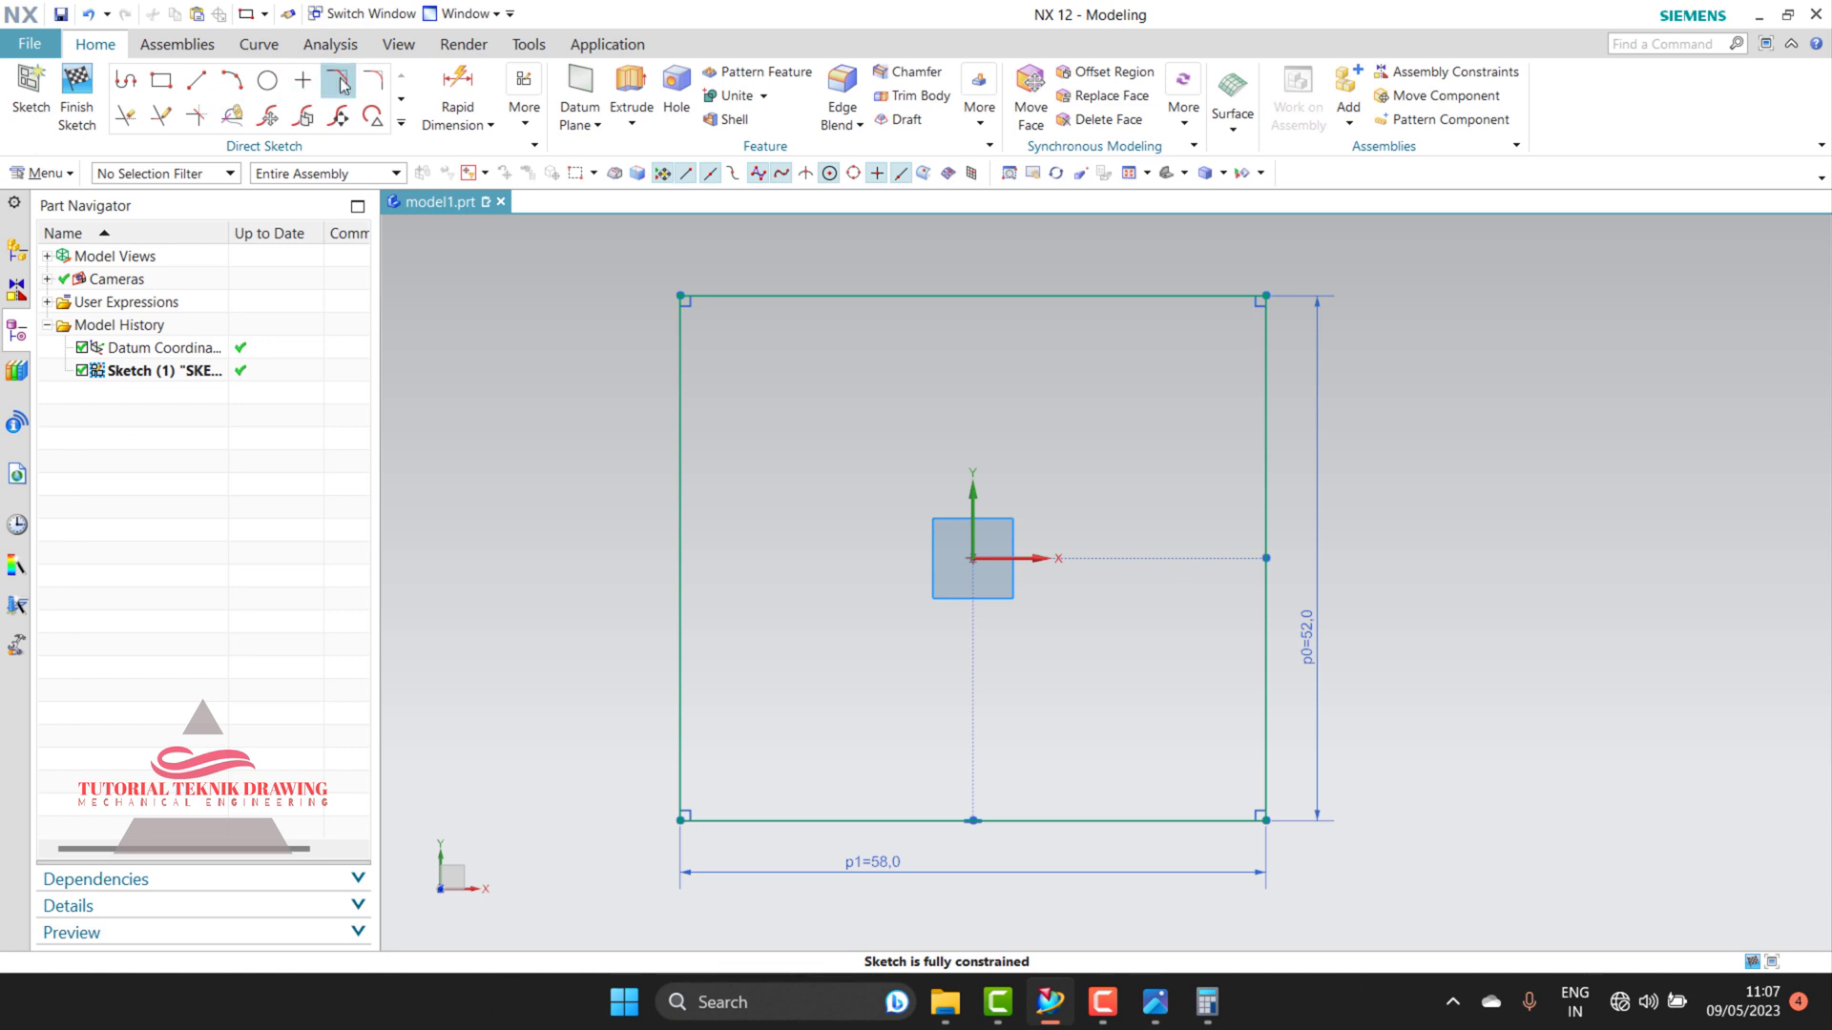
Step: Fillet the rectangle's bottom-left corner between the bottom and left lines
click(375, 80)
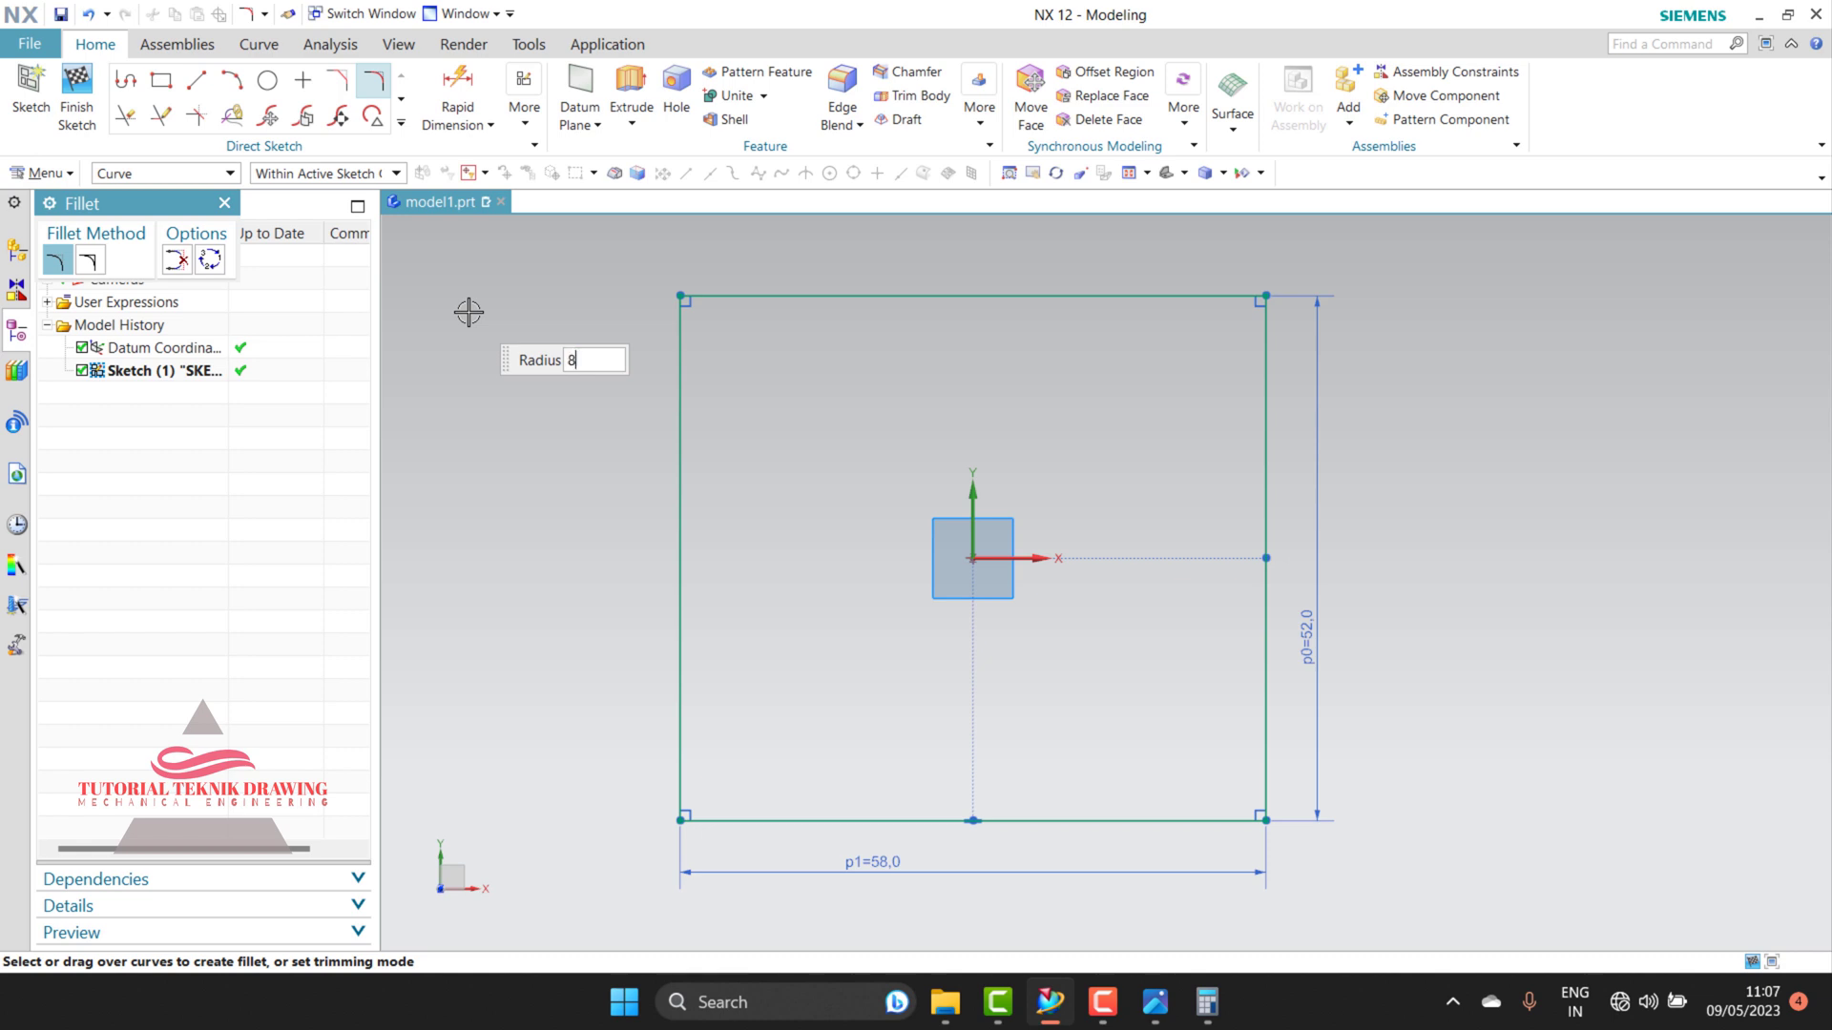
click(720, 823)
click(673, 753)
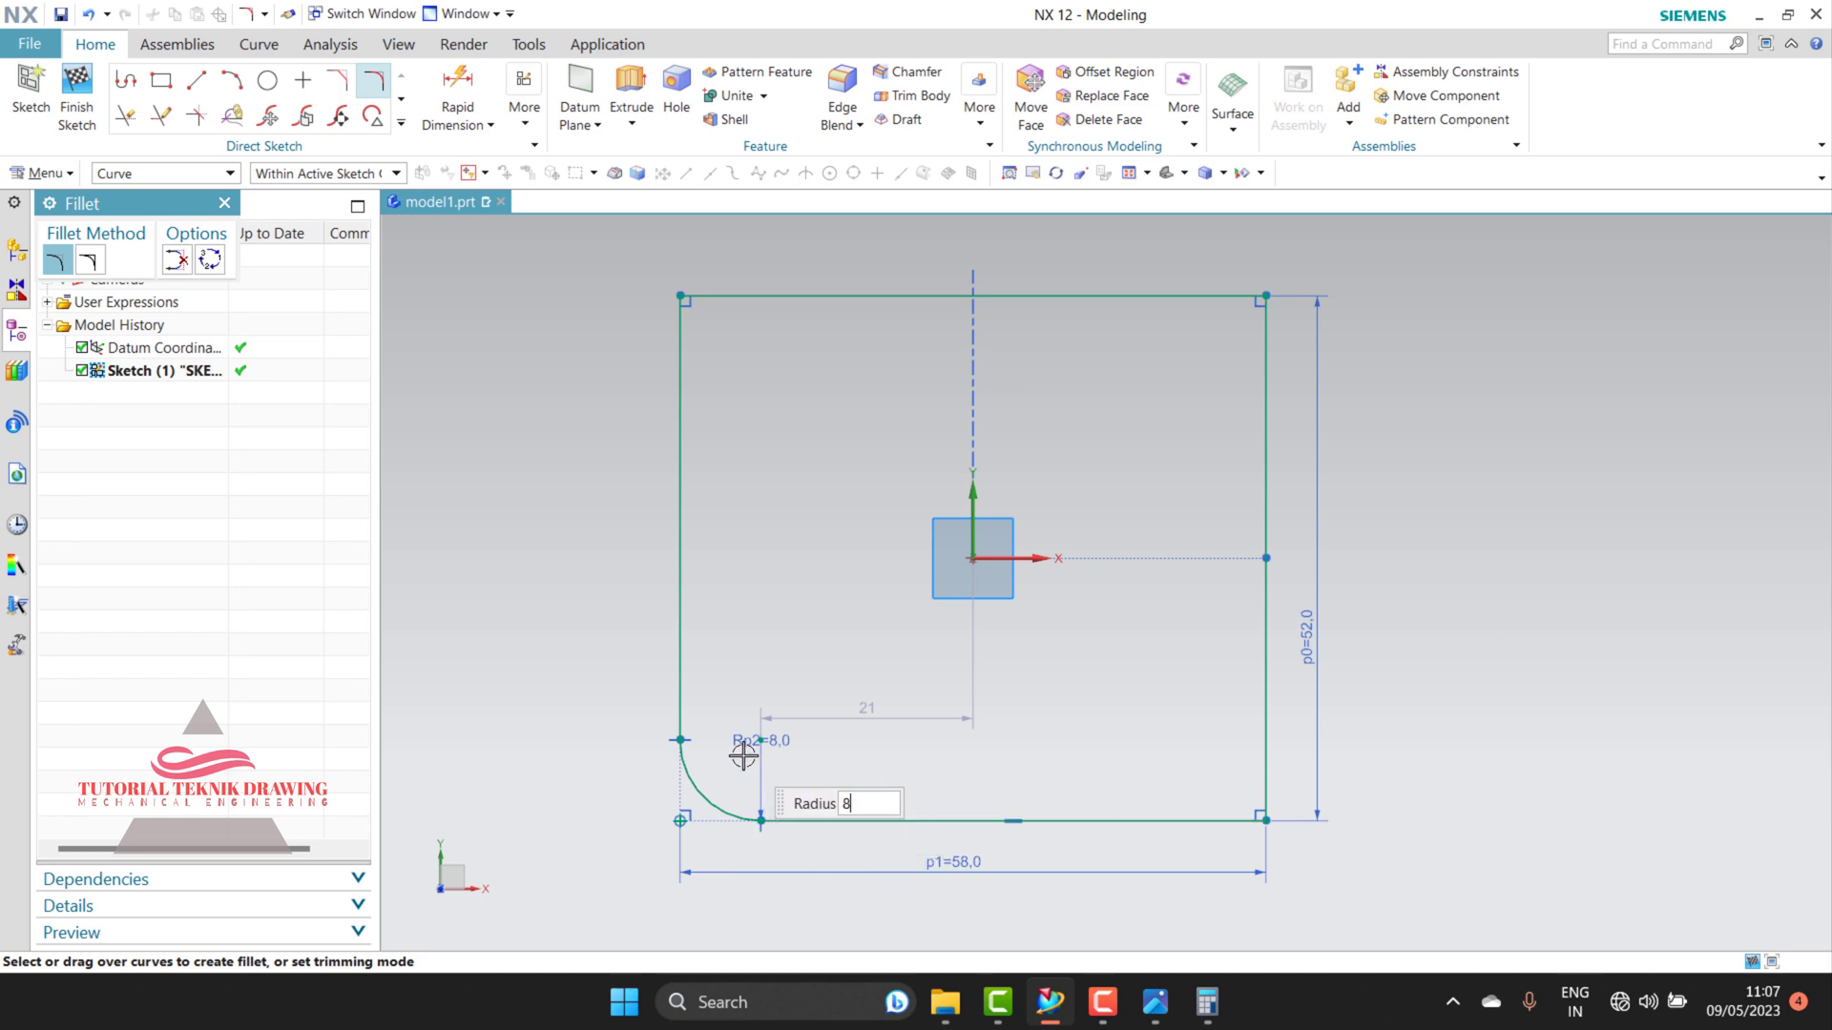
key(Return)
scroll(801, 782, up, 1)
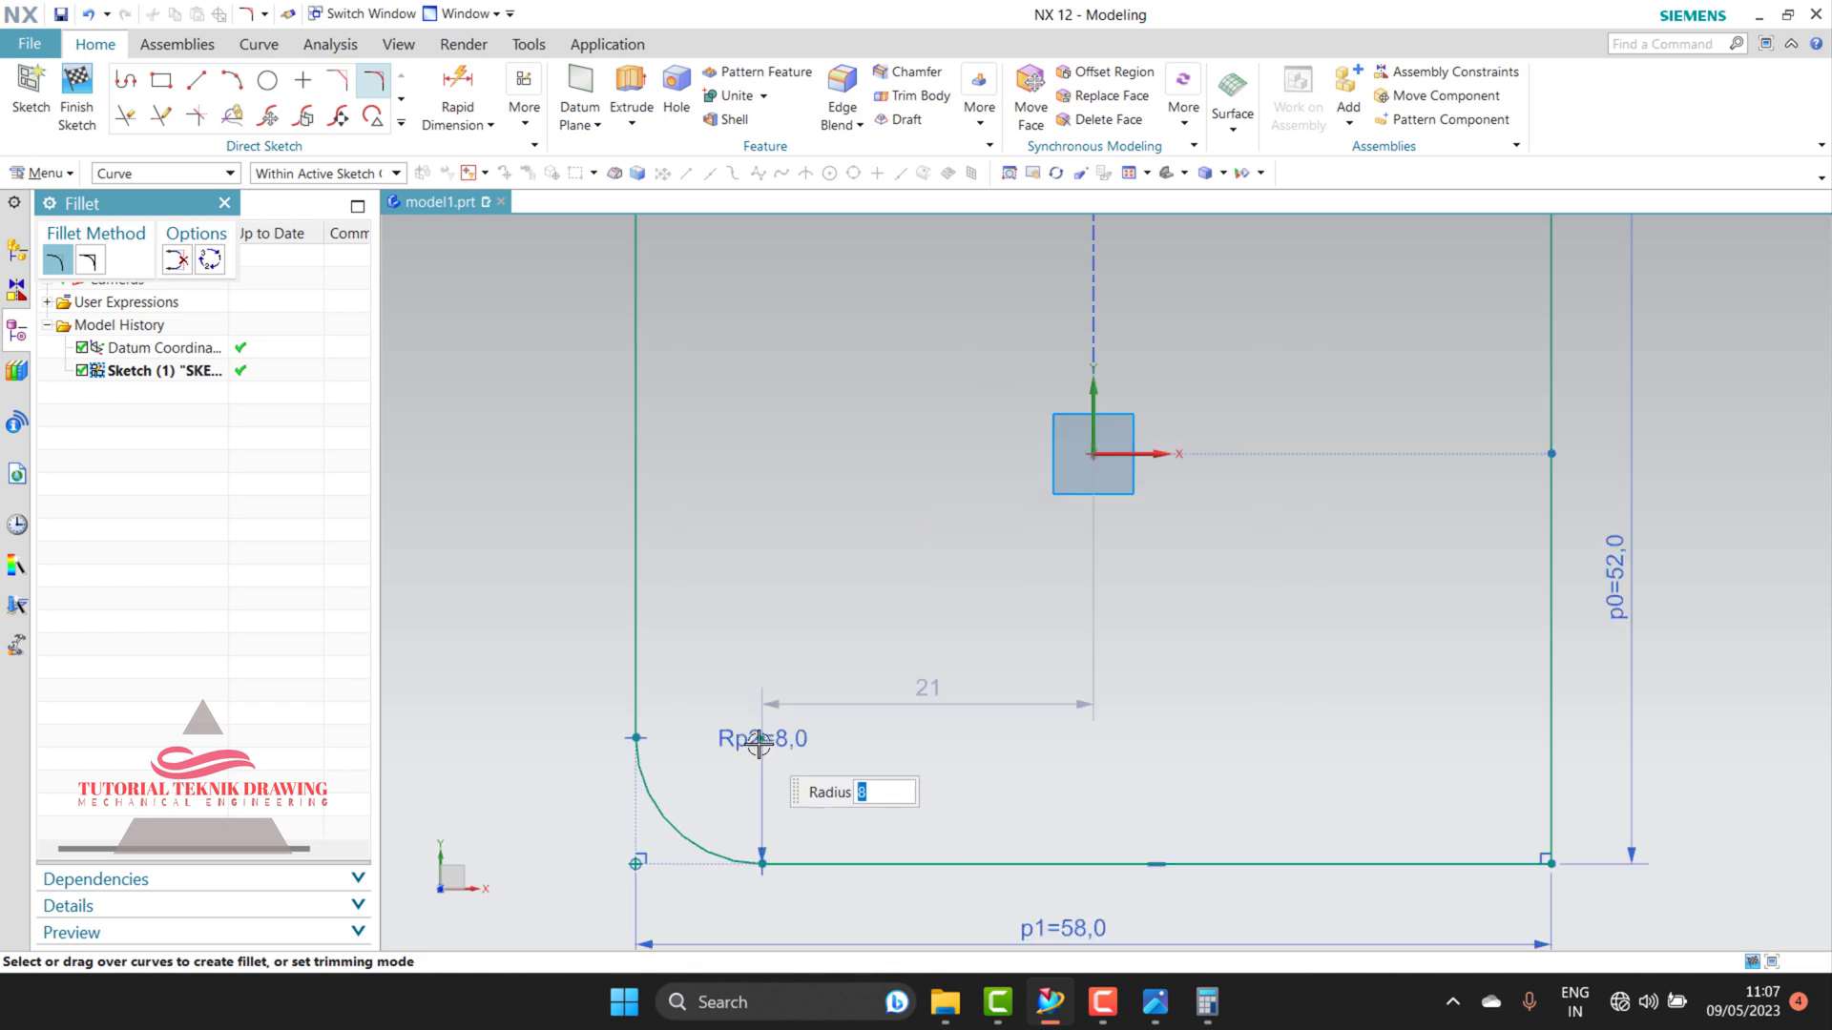
scroll(792, 763, up, 1)
scroll(782, 752, up, 1)
scroll(780, 742, down, 2)
scroll(775, 729, down, 2)
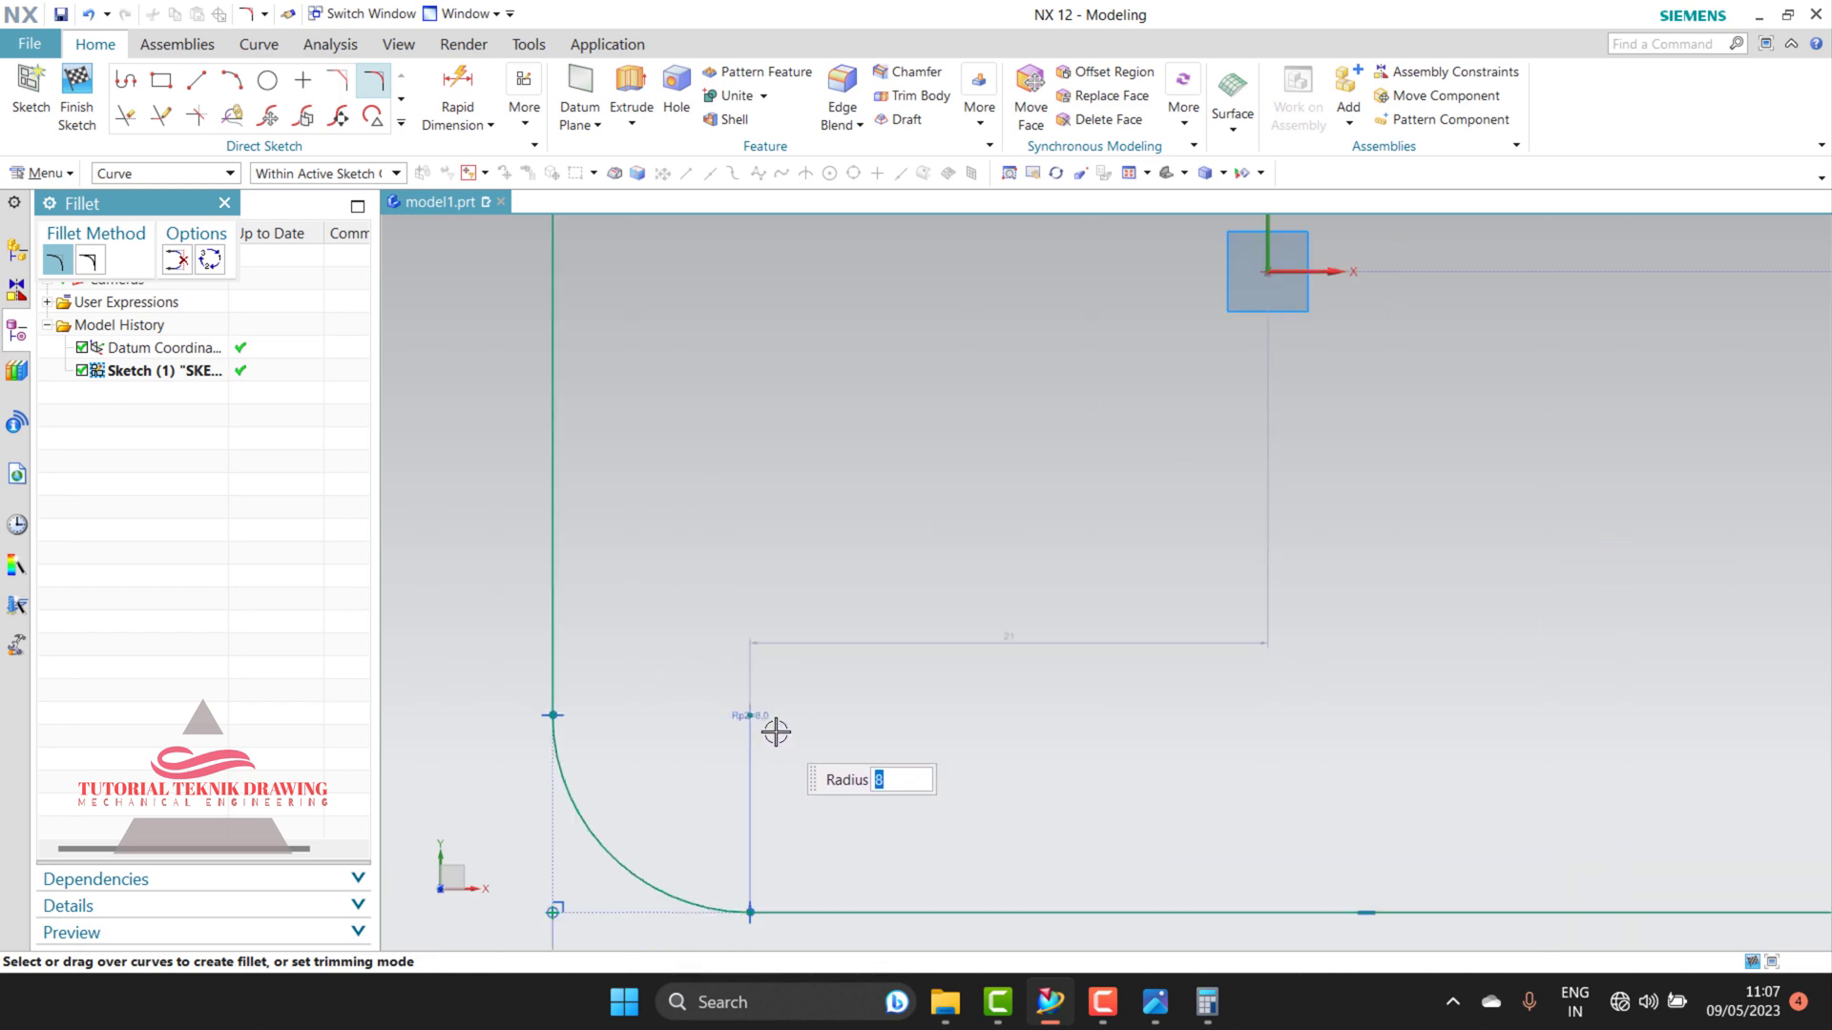
scroll(759, 763, down, 2)
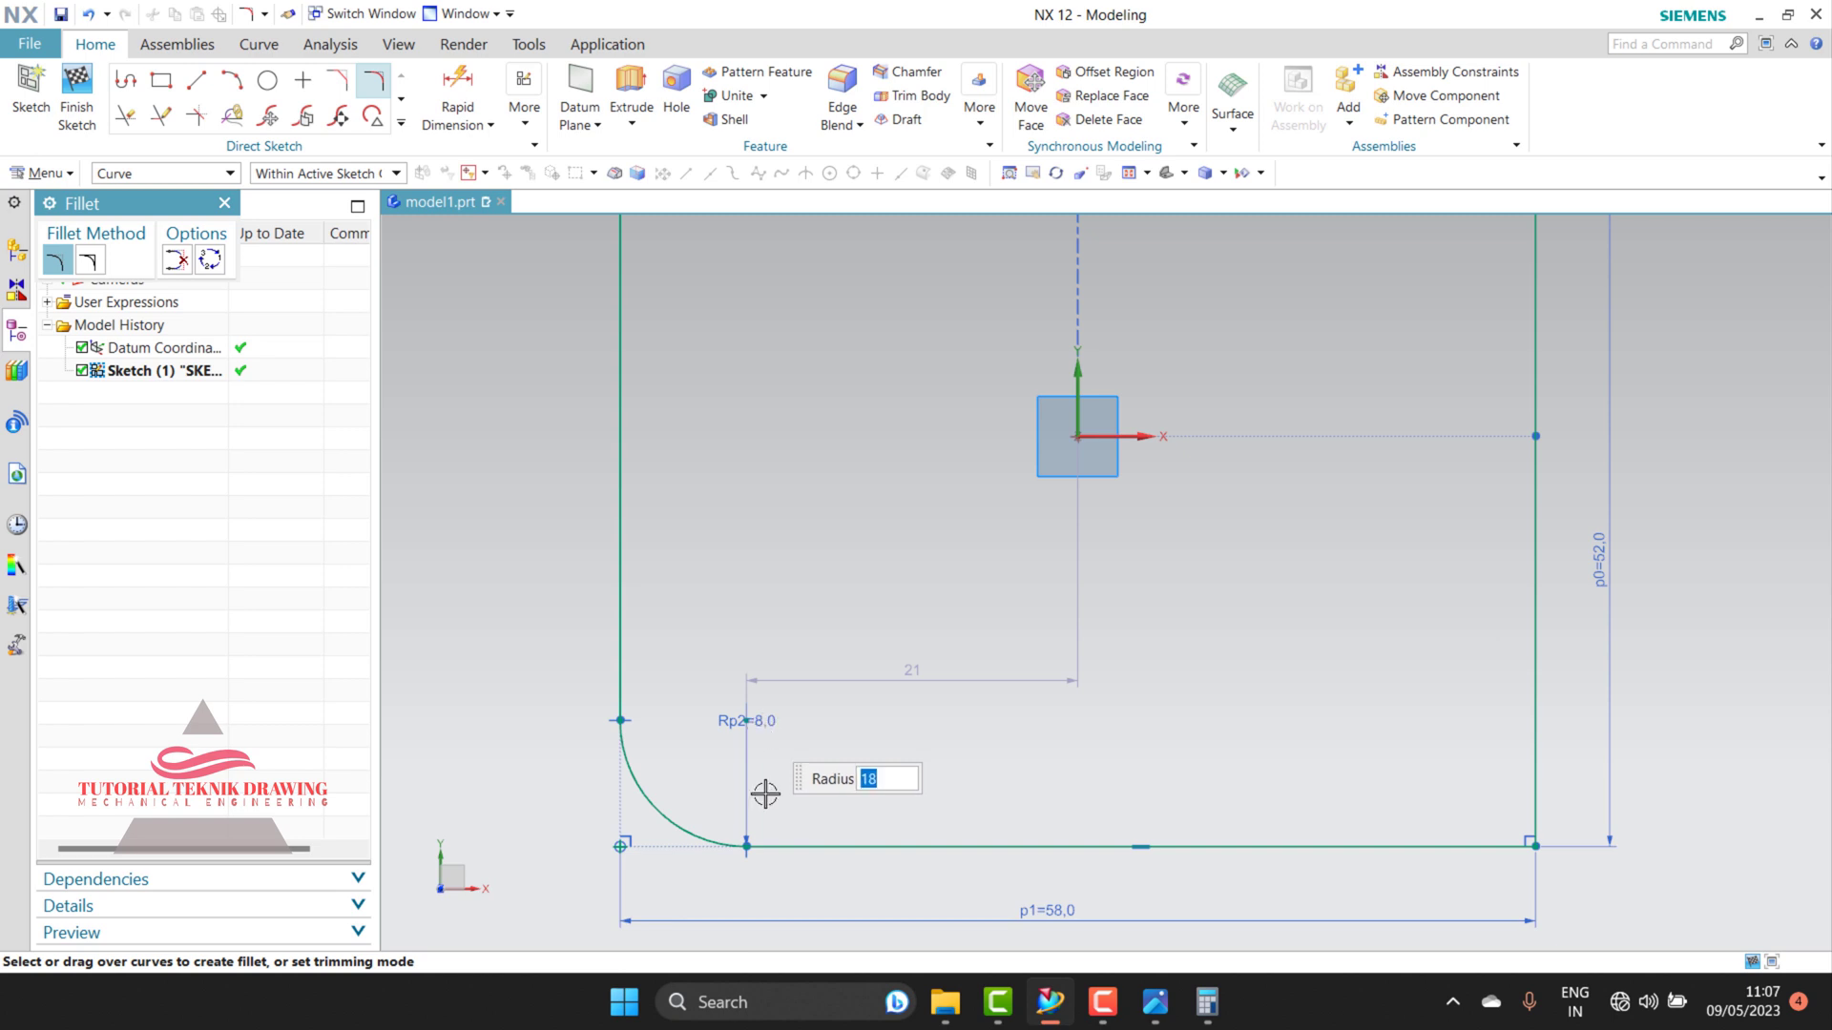
right_click(703, 539)
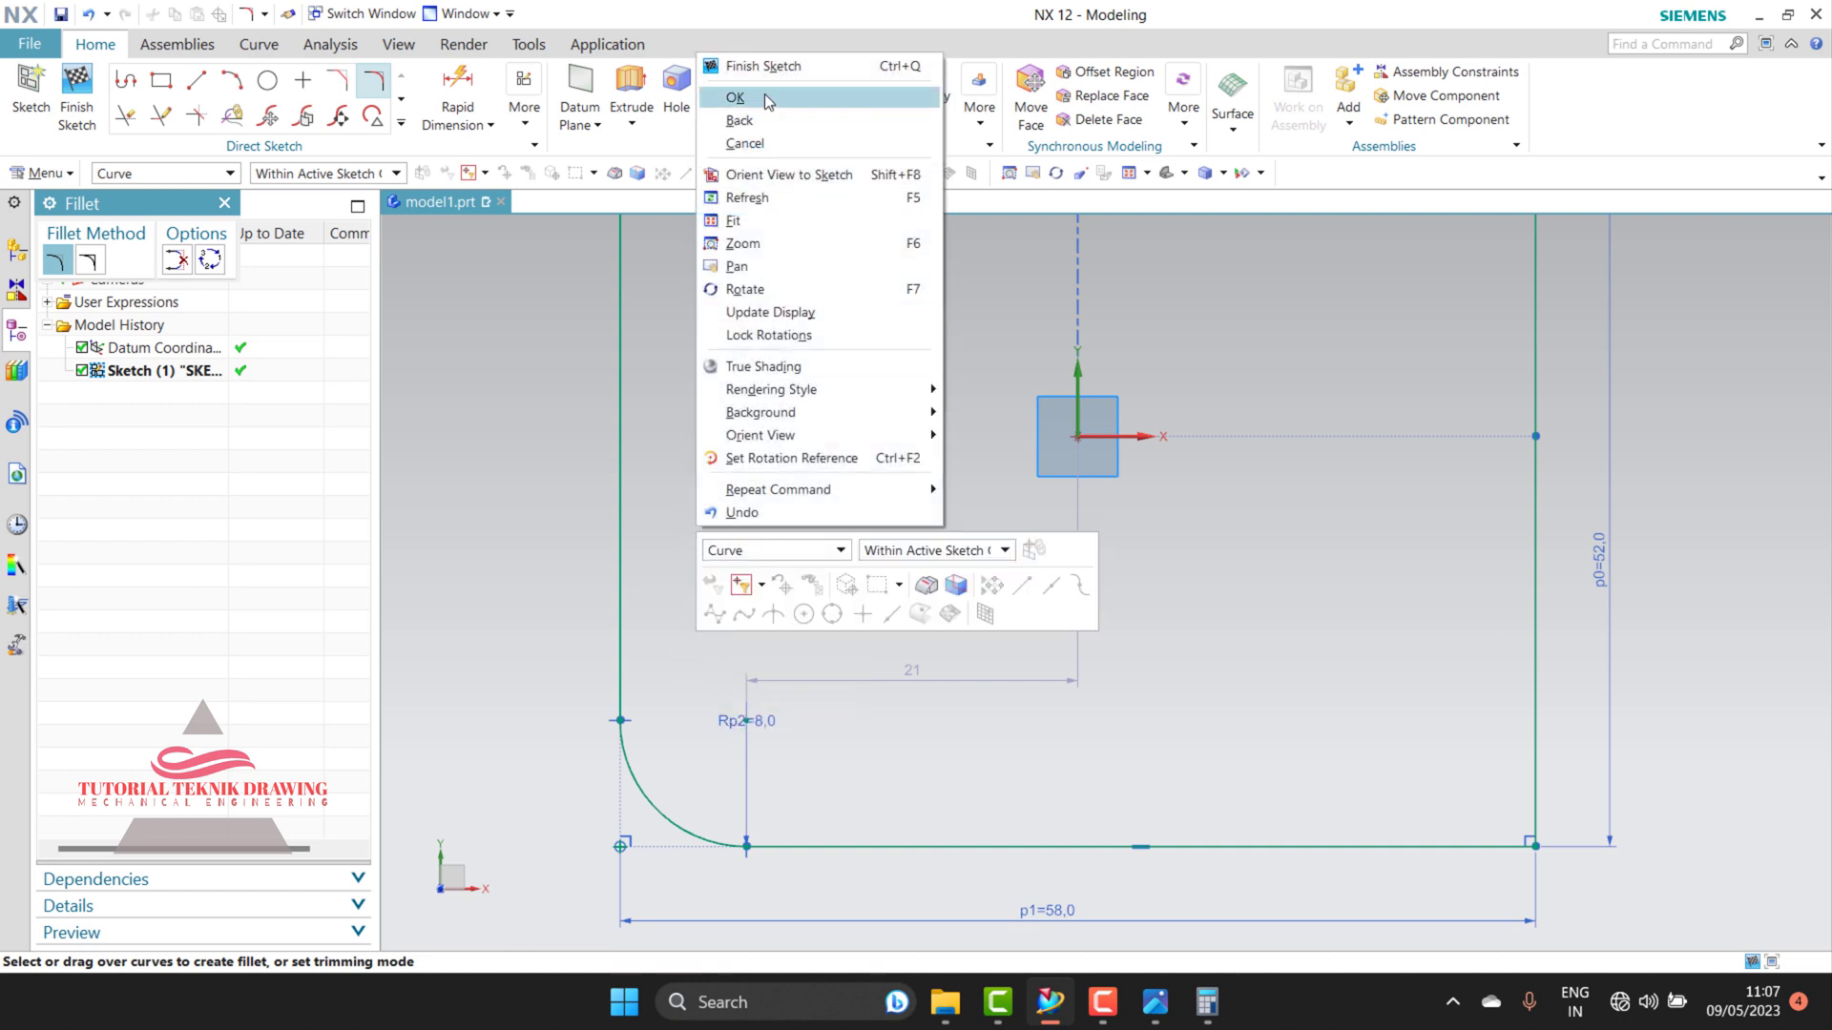
click(734, 98)
scroll(744, 763, up, 2)
scroll(742, 735, up, 3)
scroll(743, 728, down, 3)
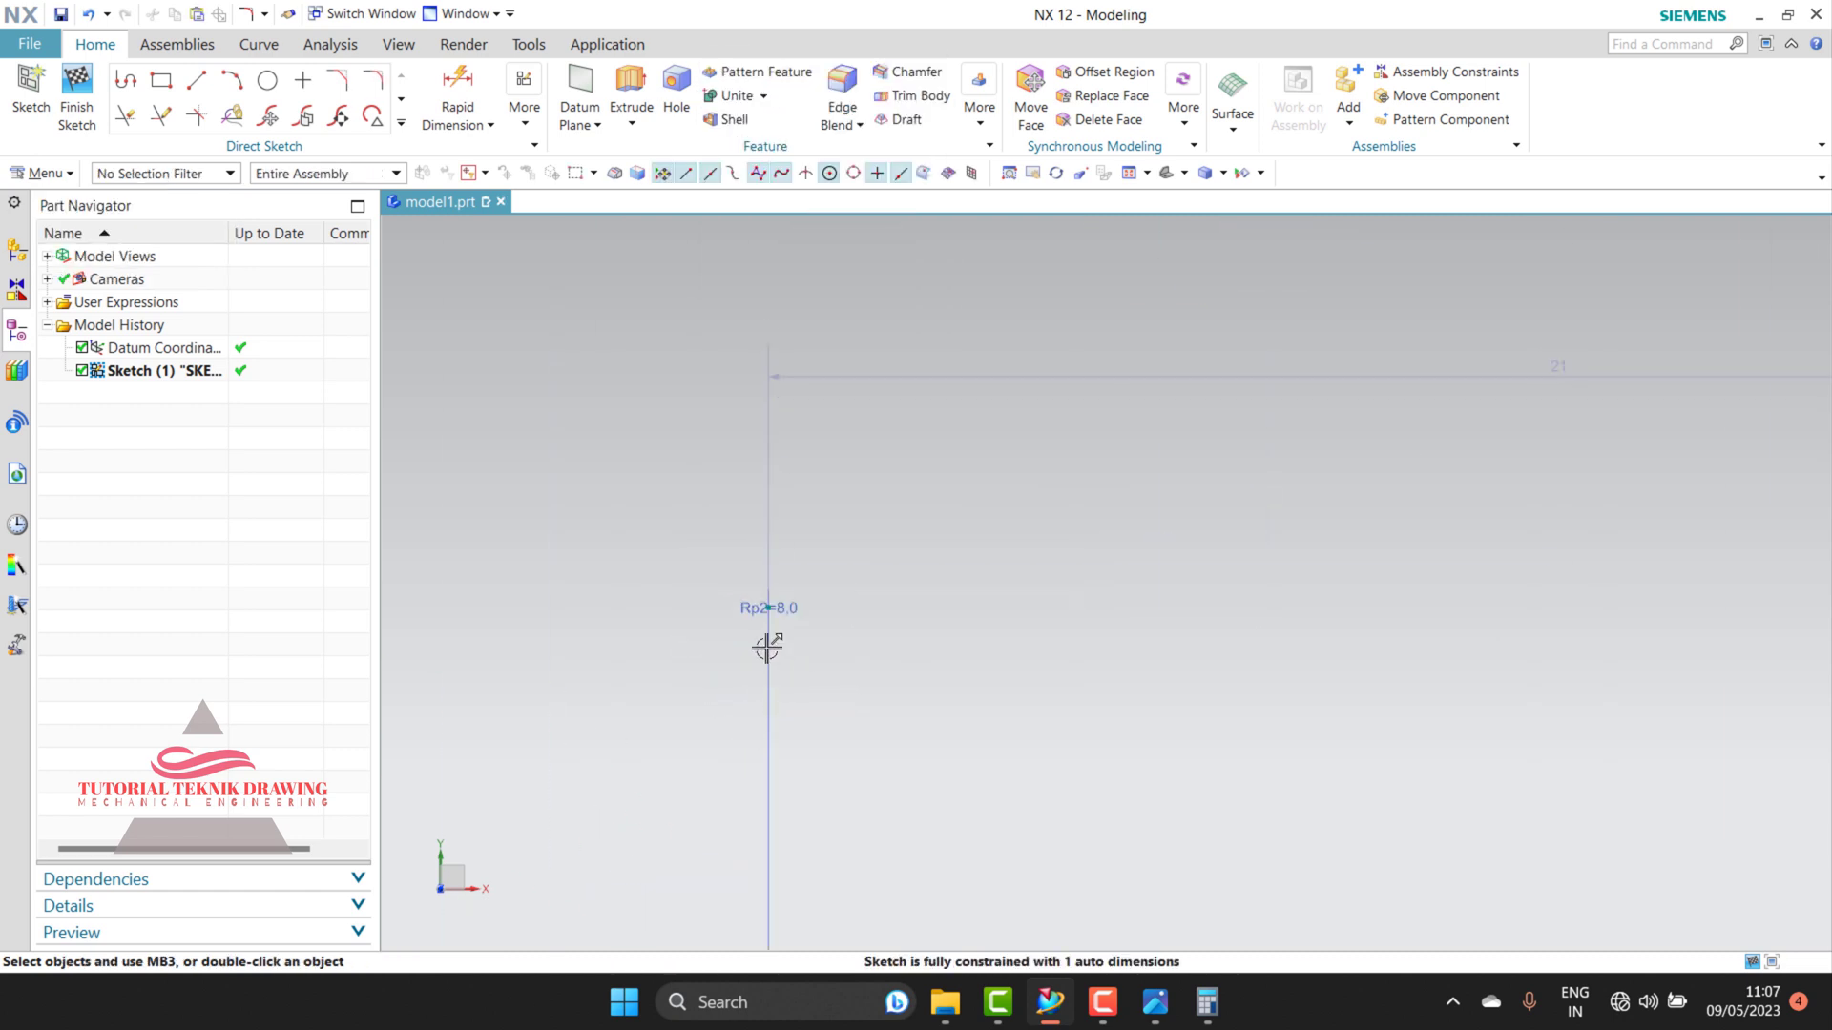
scroll(765, 659, down, 2)
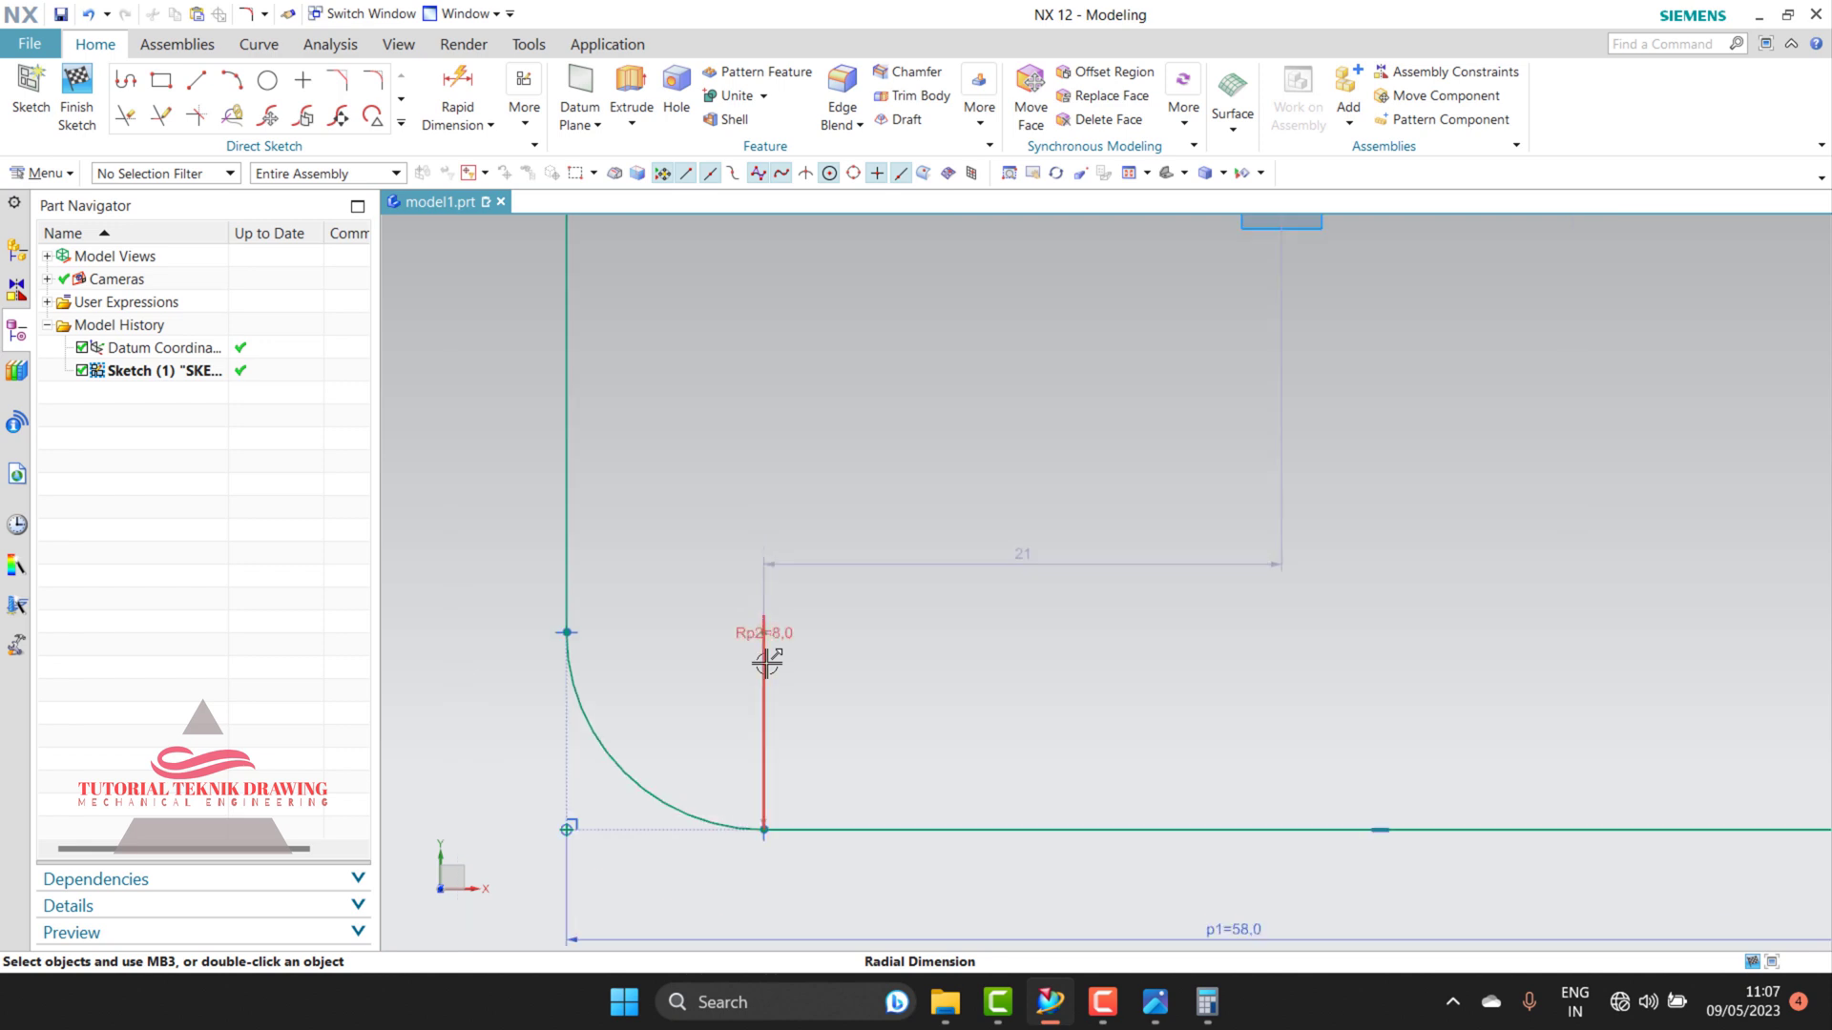
Step: Set the corner fillet's radius dimension to 18
click(756, 637)
double_click(757, 636)
text(18)
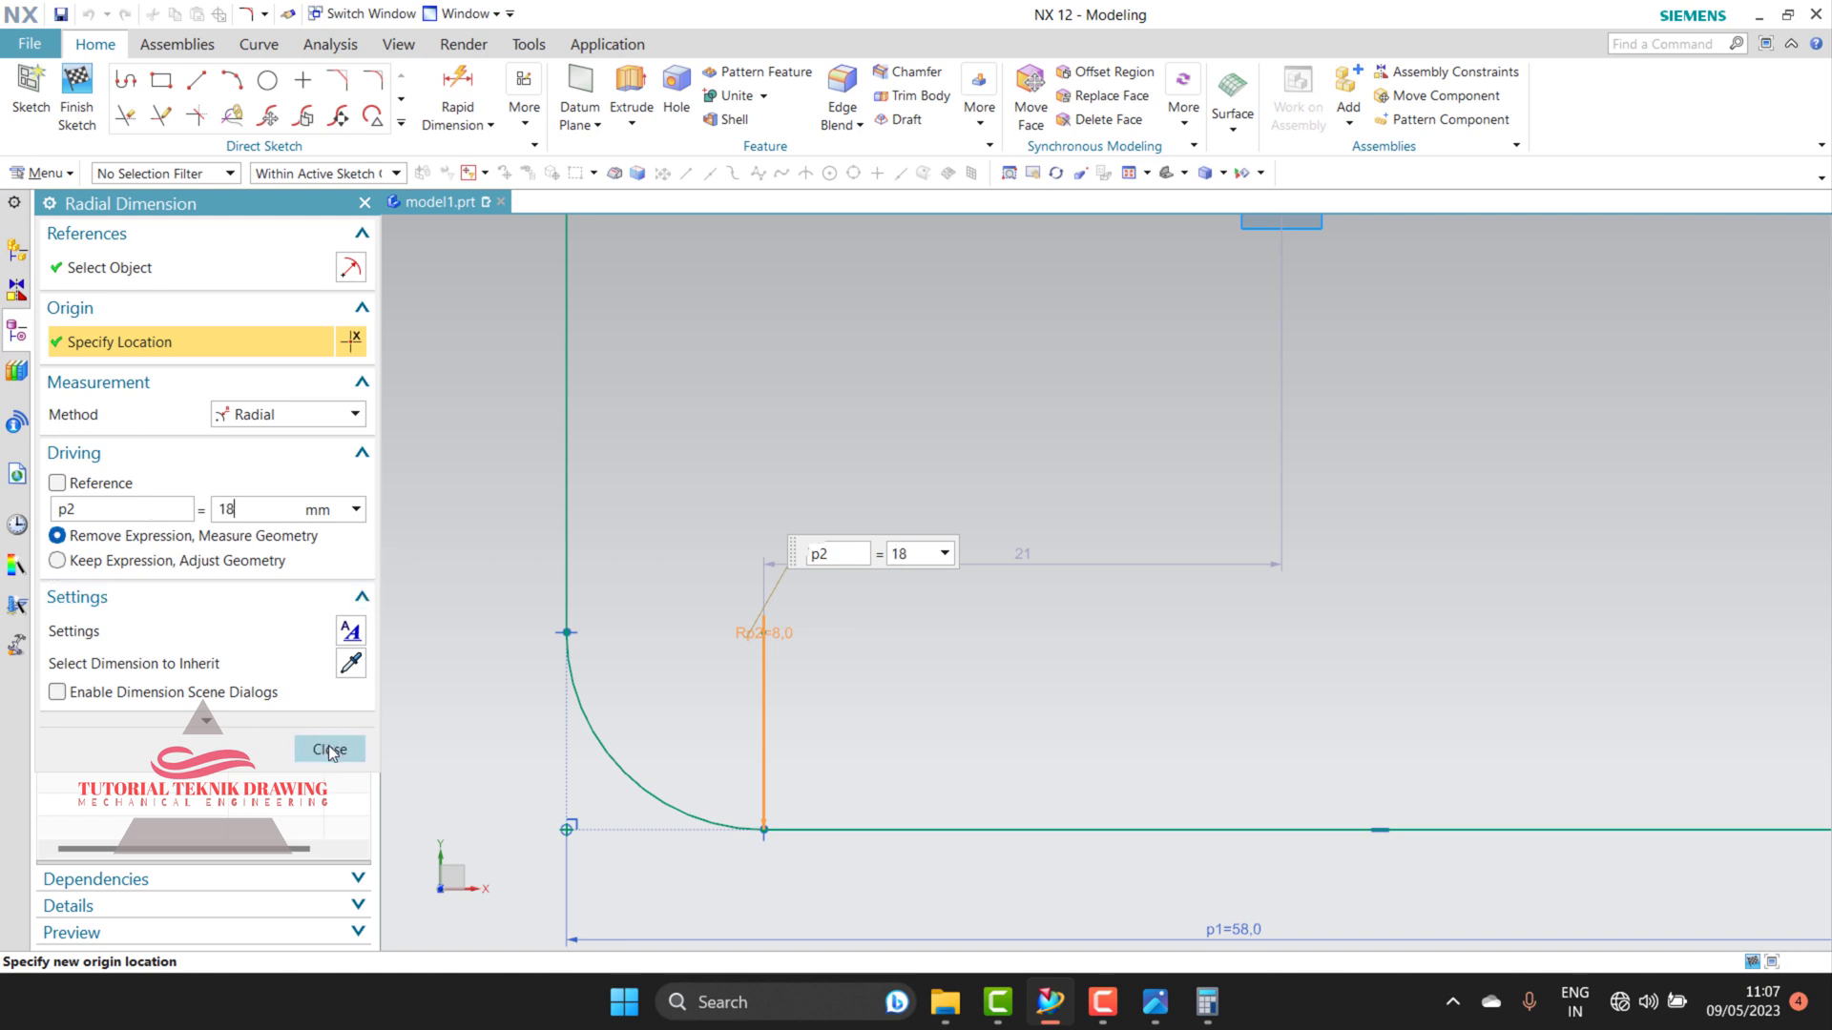
click(329, 749)
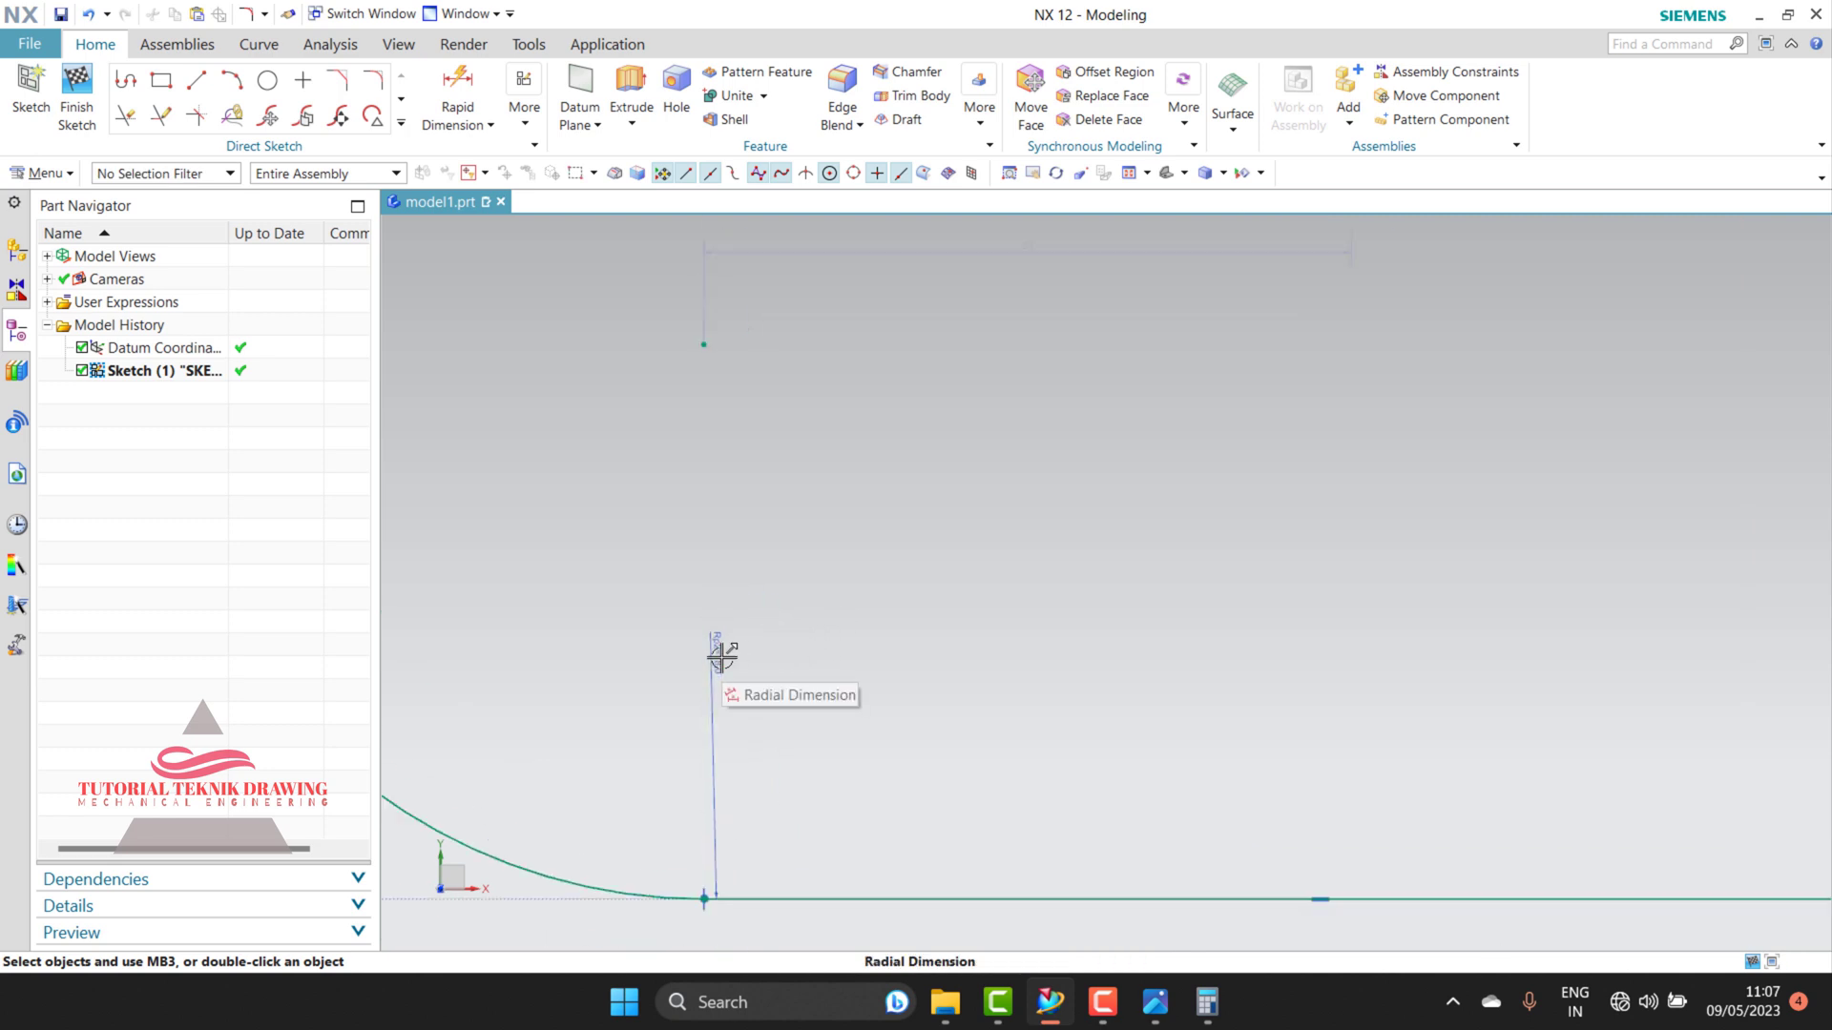
scroll(725, 648, down, 5)
scroll(763, 764, down, 3)
scroll(899, 724, up, 2)
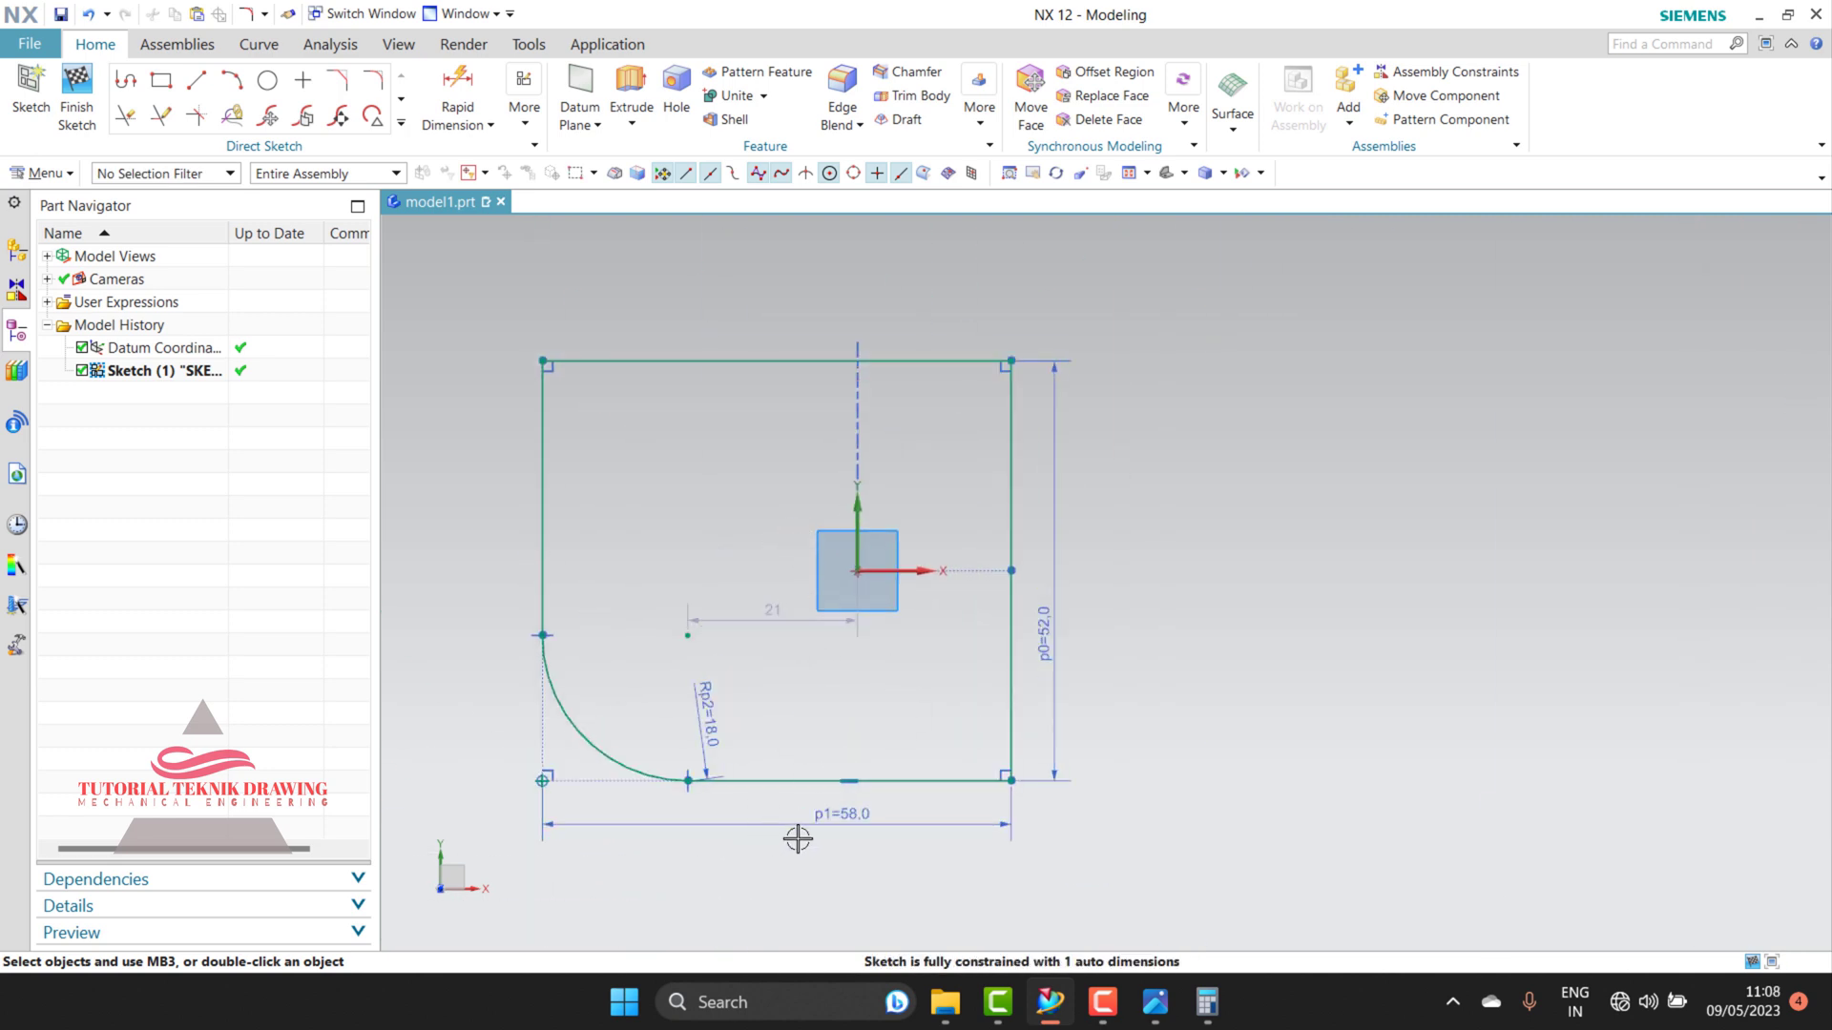
Step: Zoom around the R18-cornered sketch and open the reference drawing showing the Ø22 hole
scroll(811, 821, up, 3)
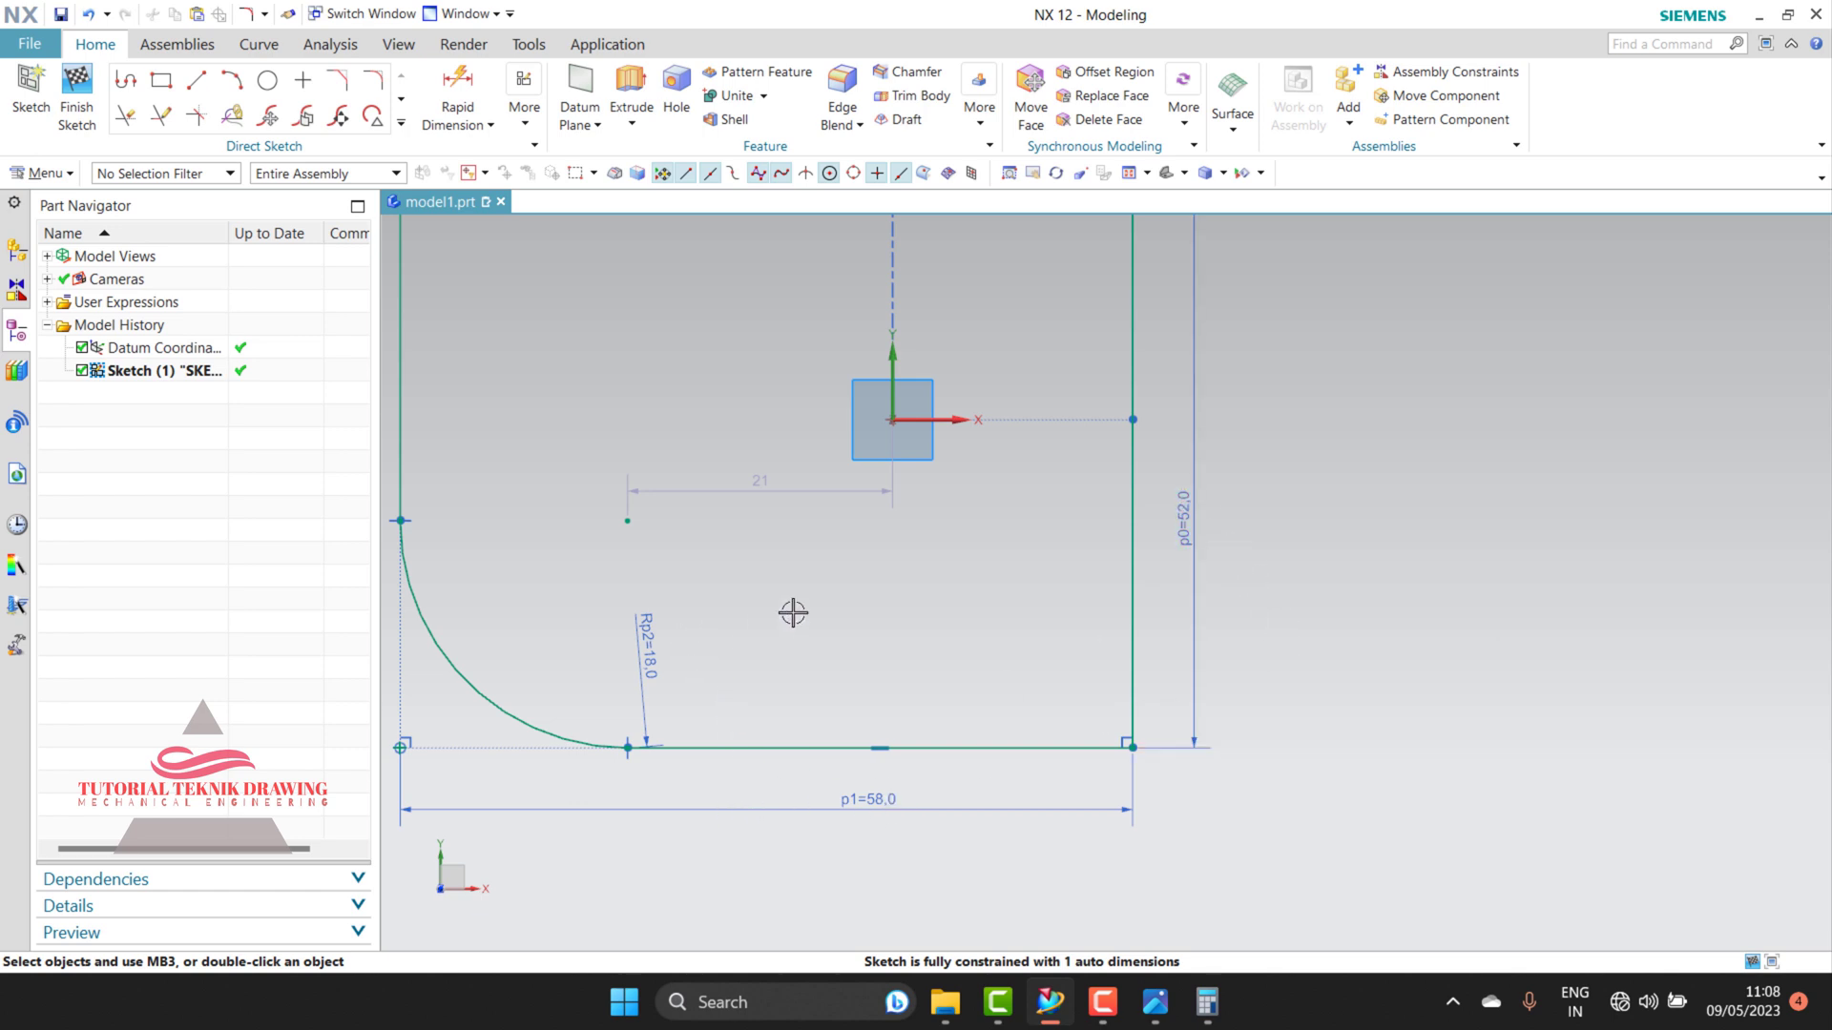
scroll(793, 613, down, 3)
scroll(818, 614, up, 3)
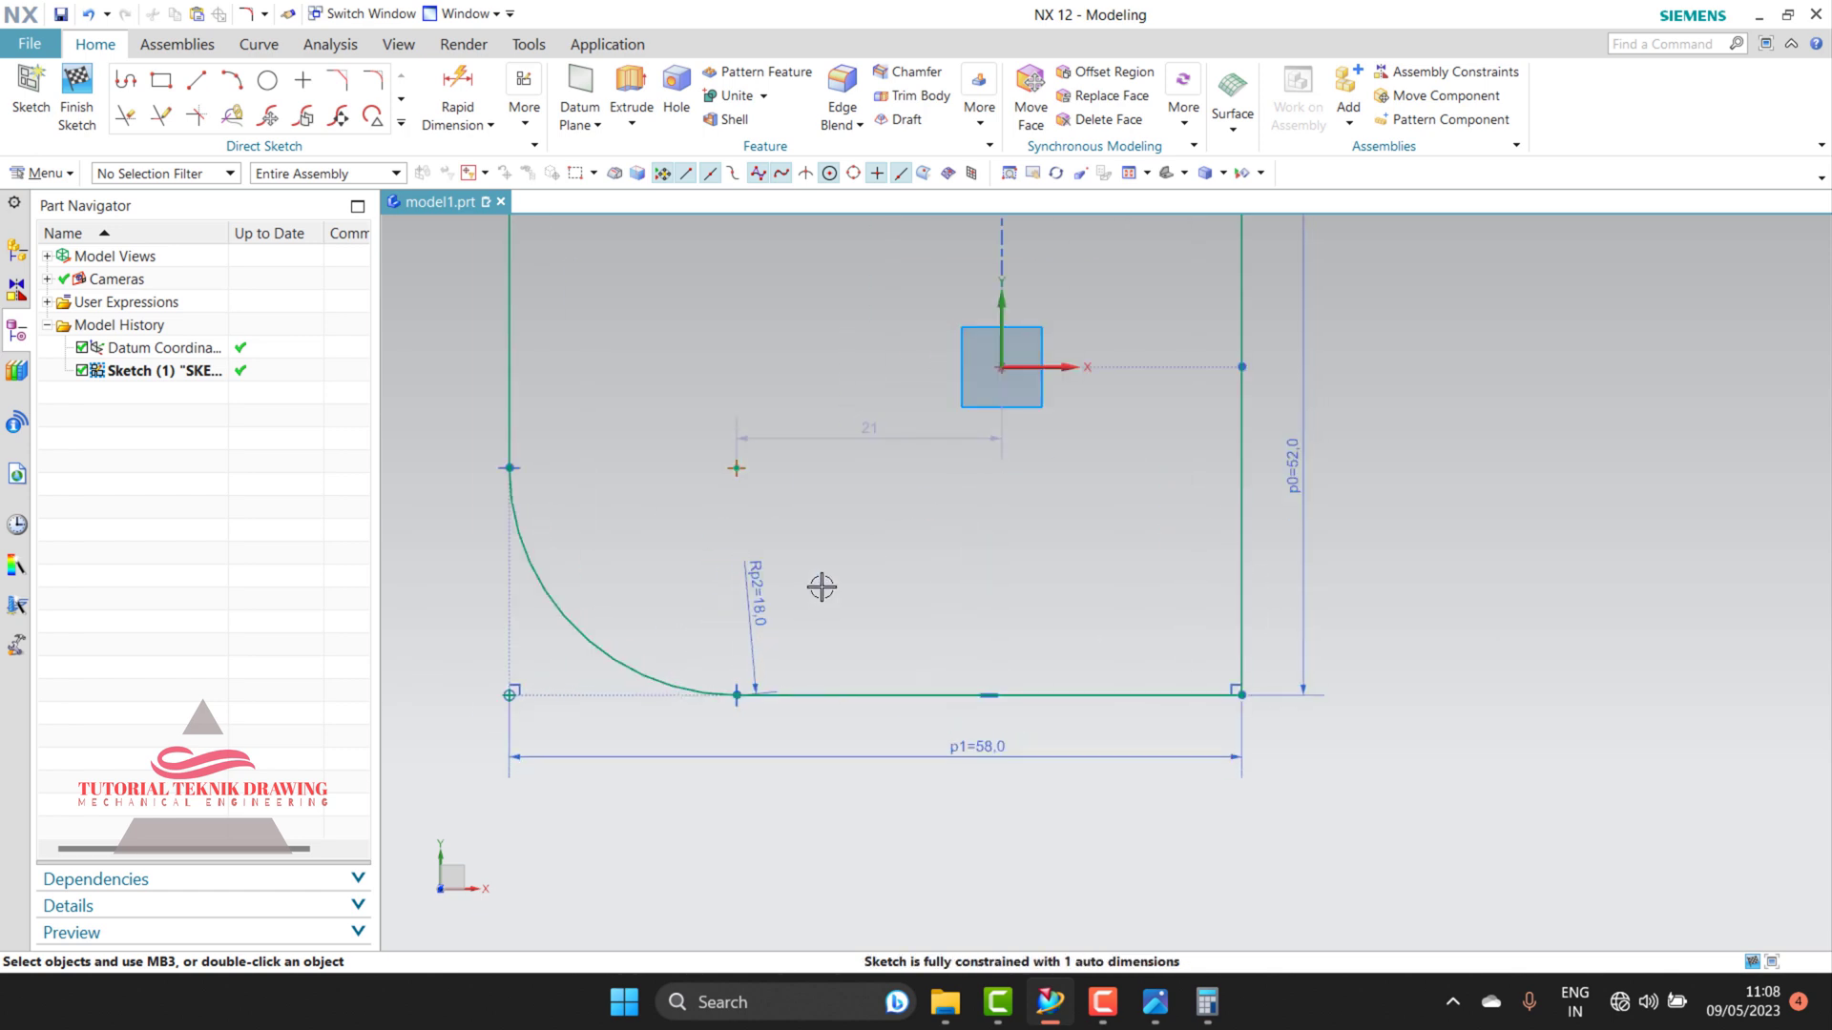
scroll(763, 580, up, 3)
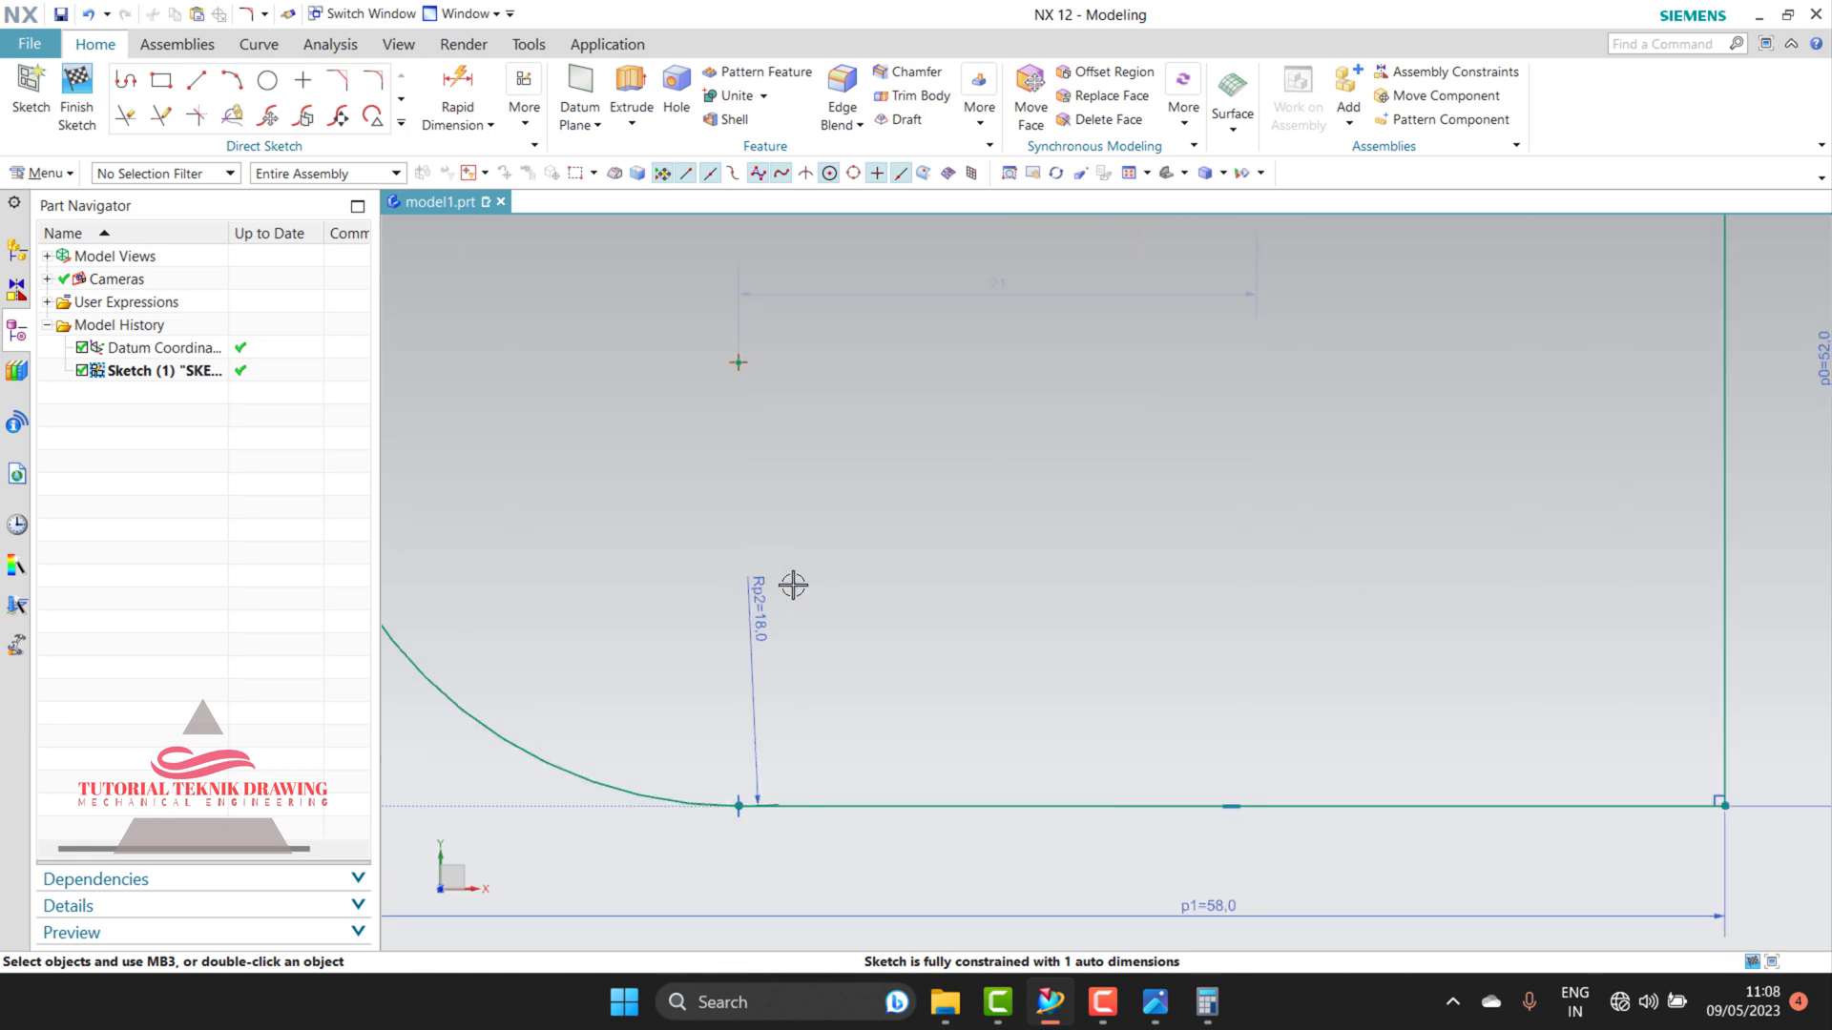
scroll(793, 585, down, 3)
scroll(777, 599, up, 2)
scroll(771, 607, down, 2)
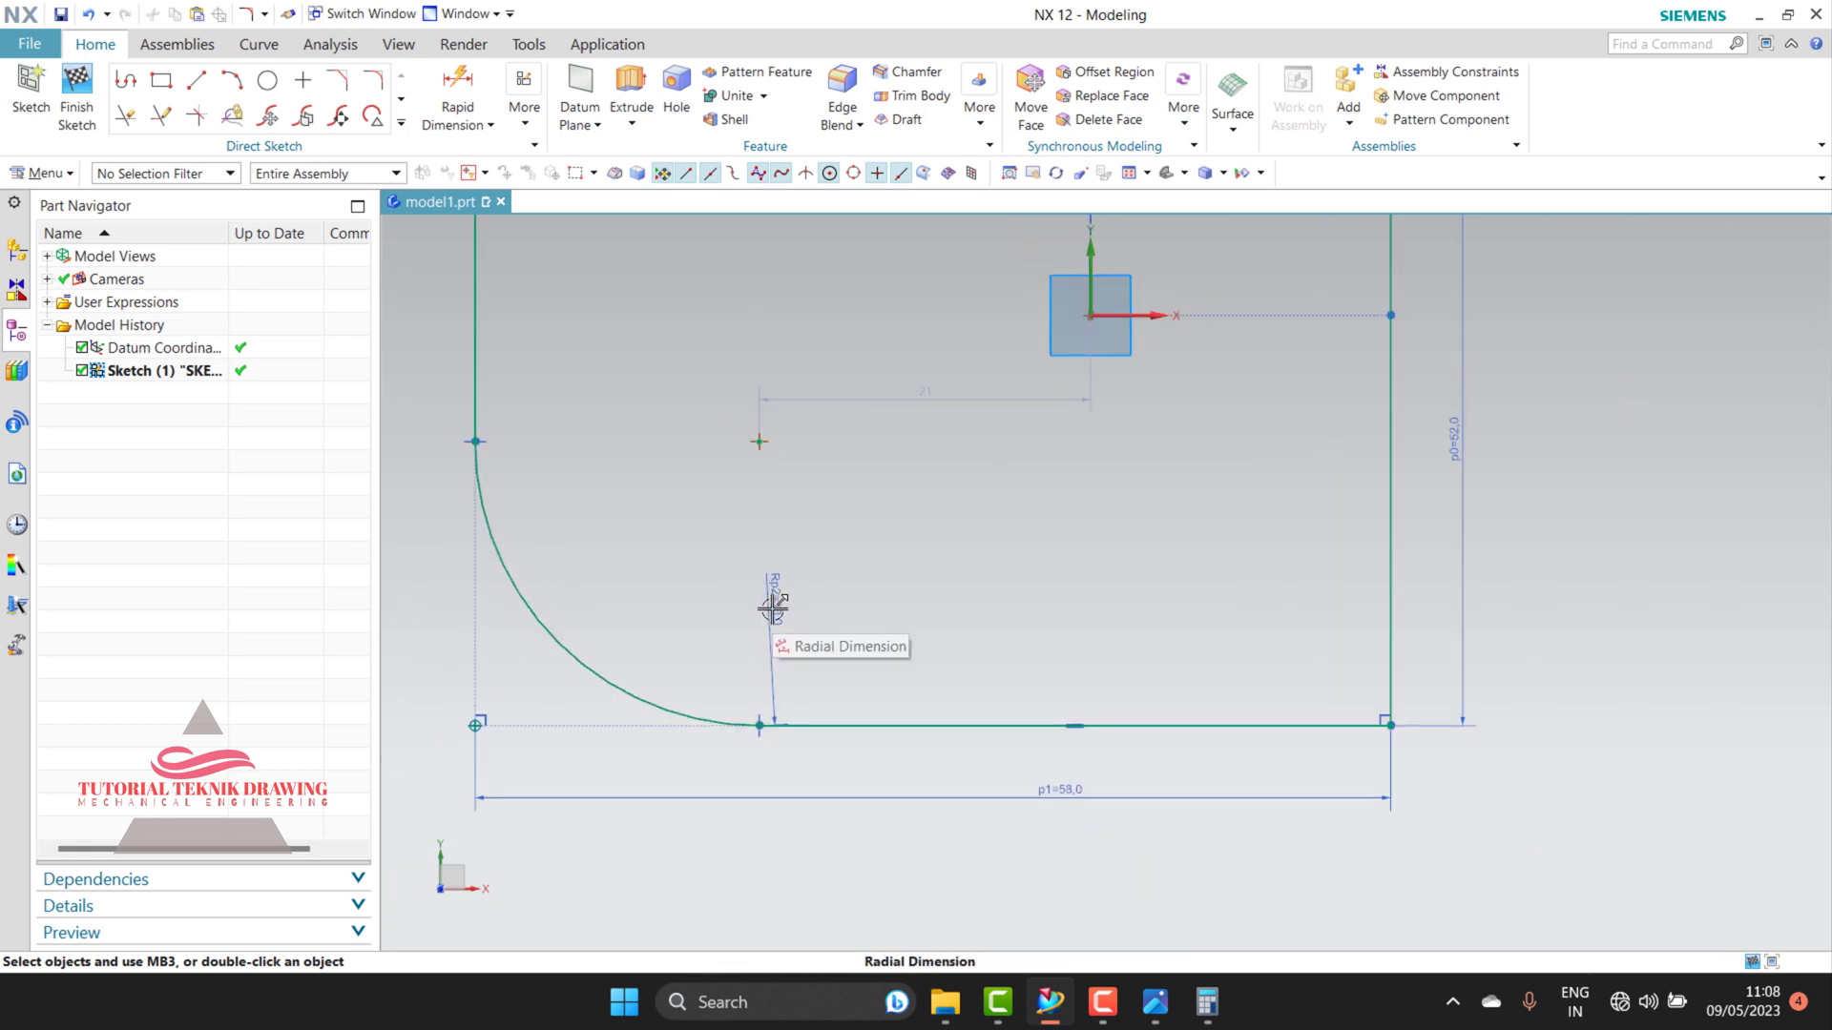
scroll(777, 625, up, 2)
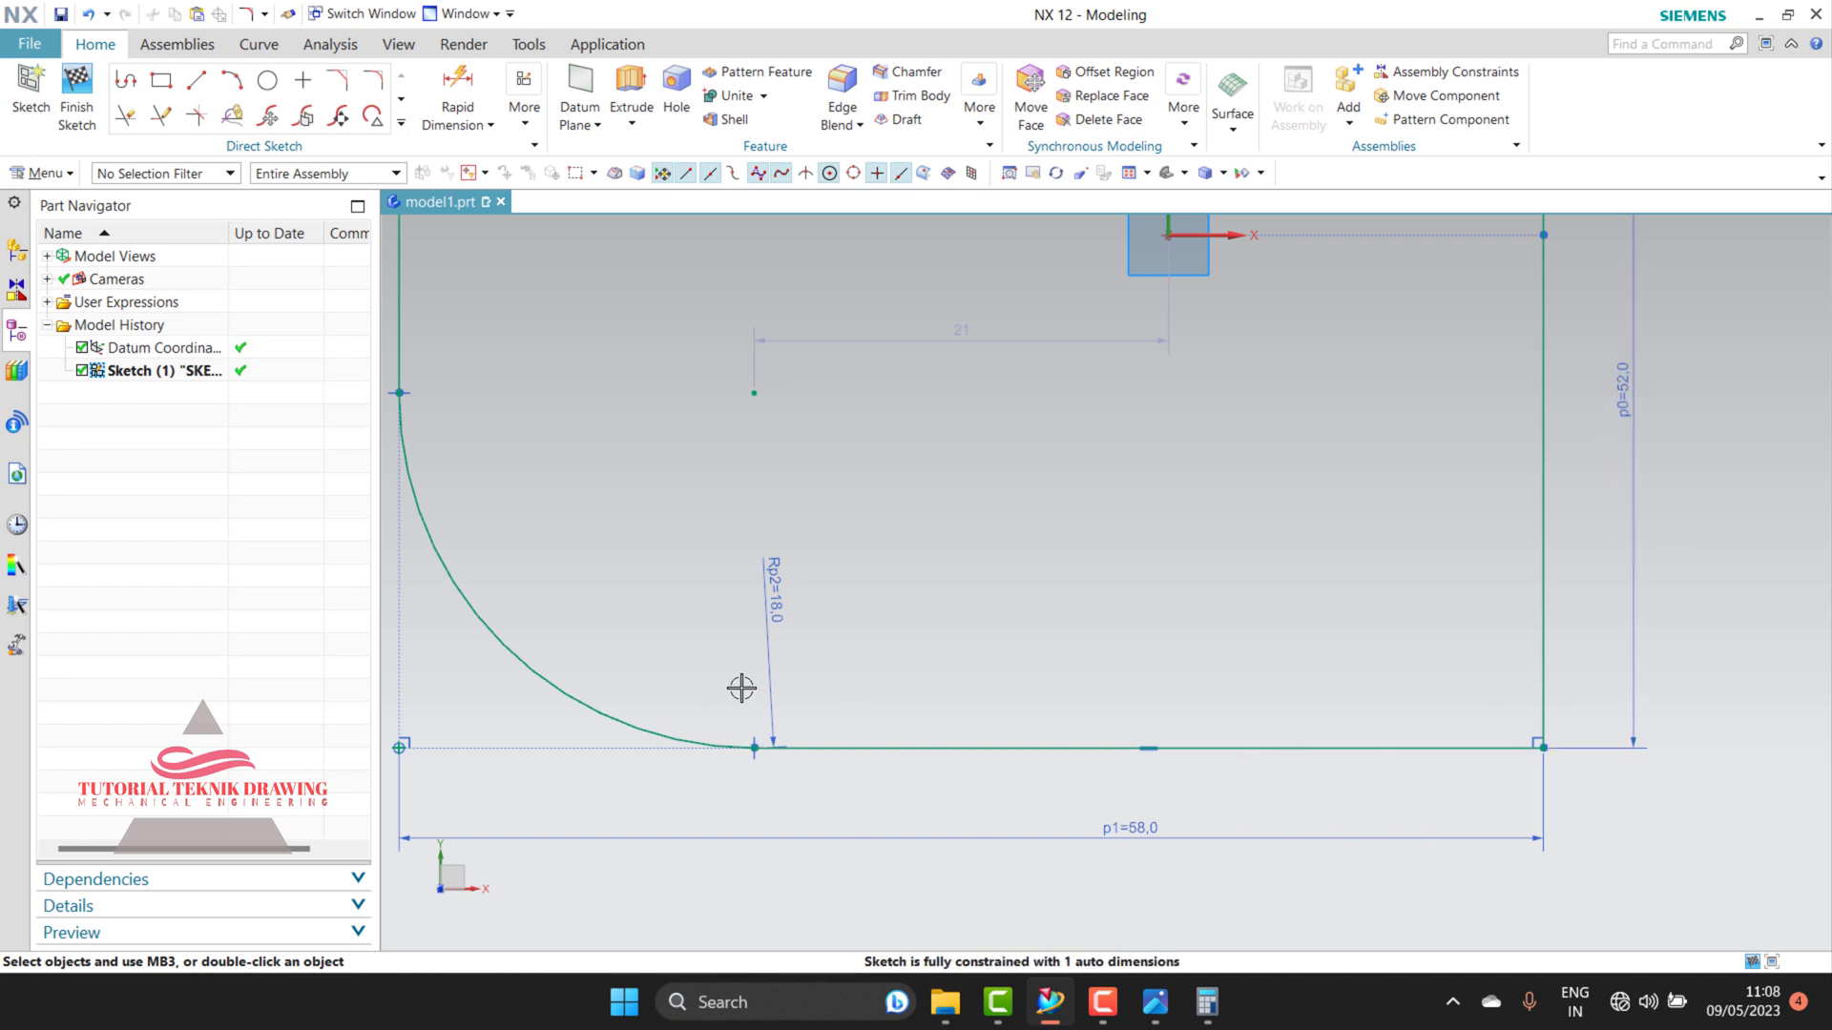
scroll(907, 714, down, 2)
scroll(907, 714, down, 2)
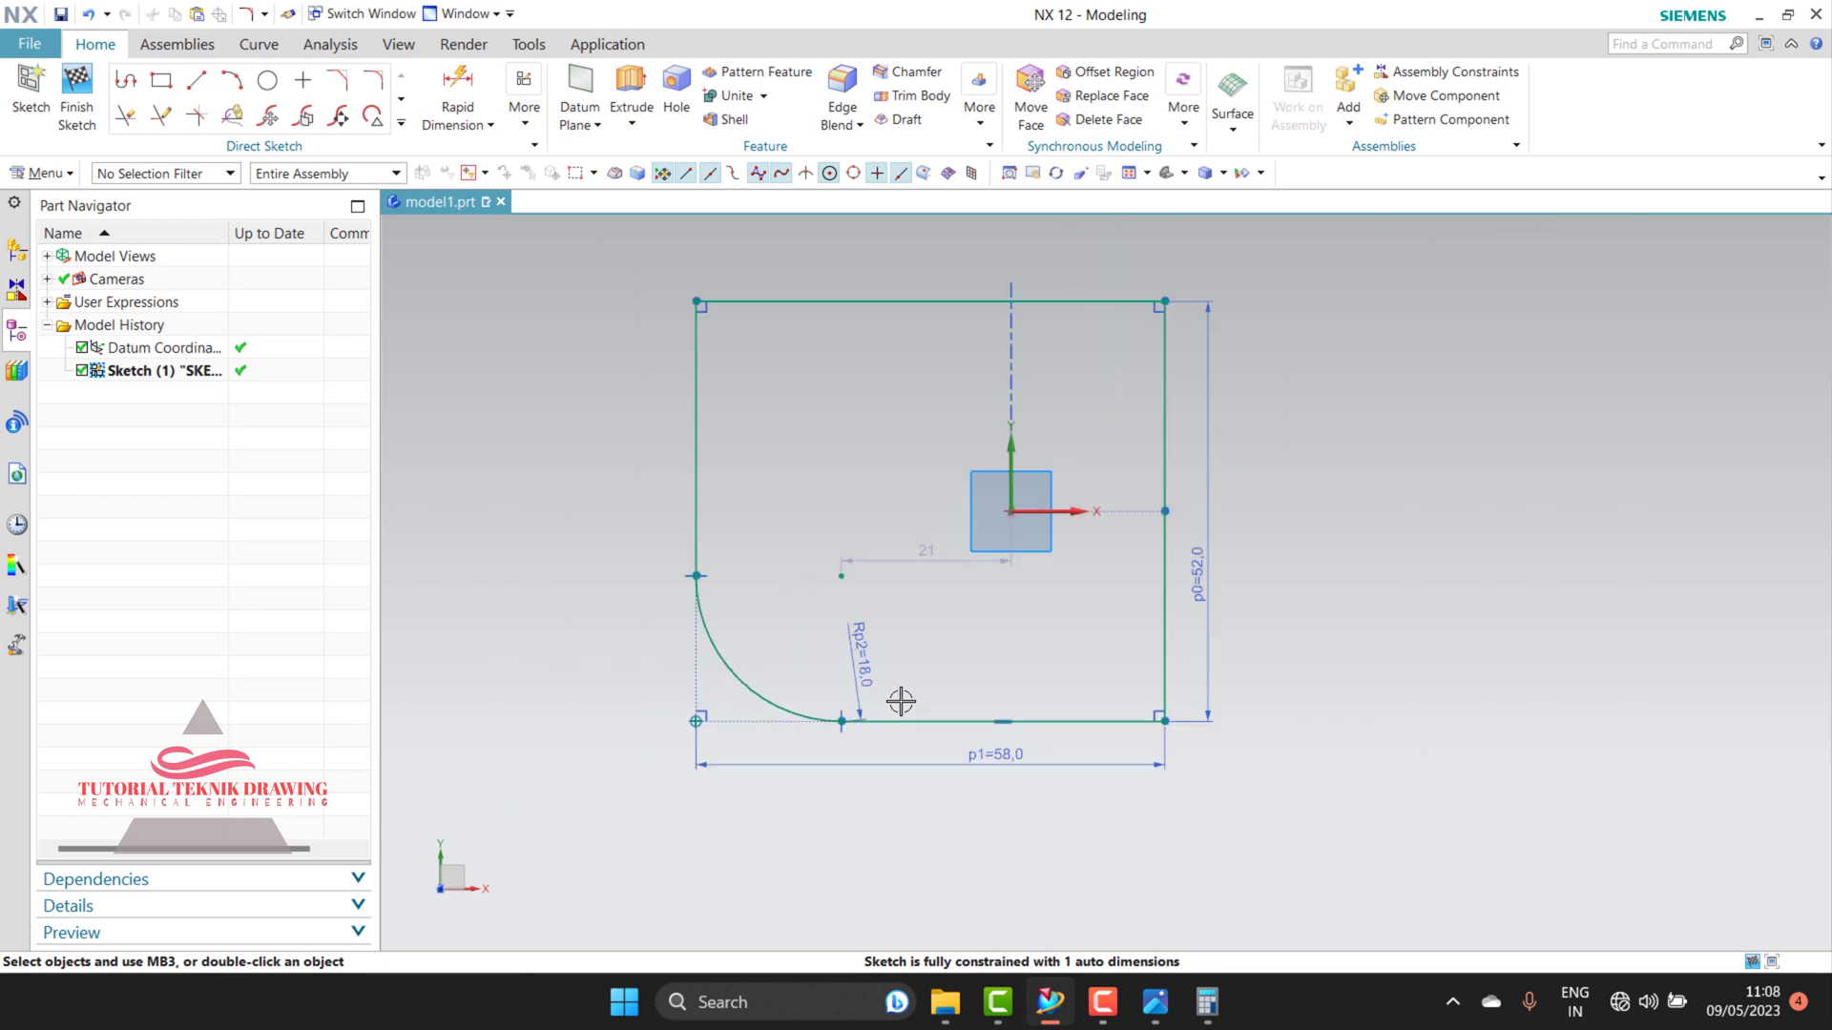
click(1153, 1002)
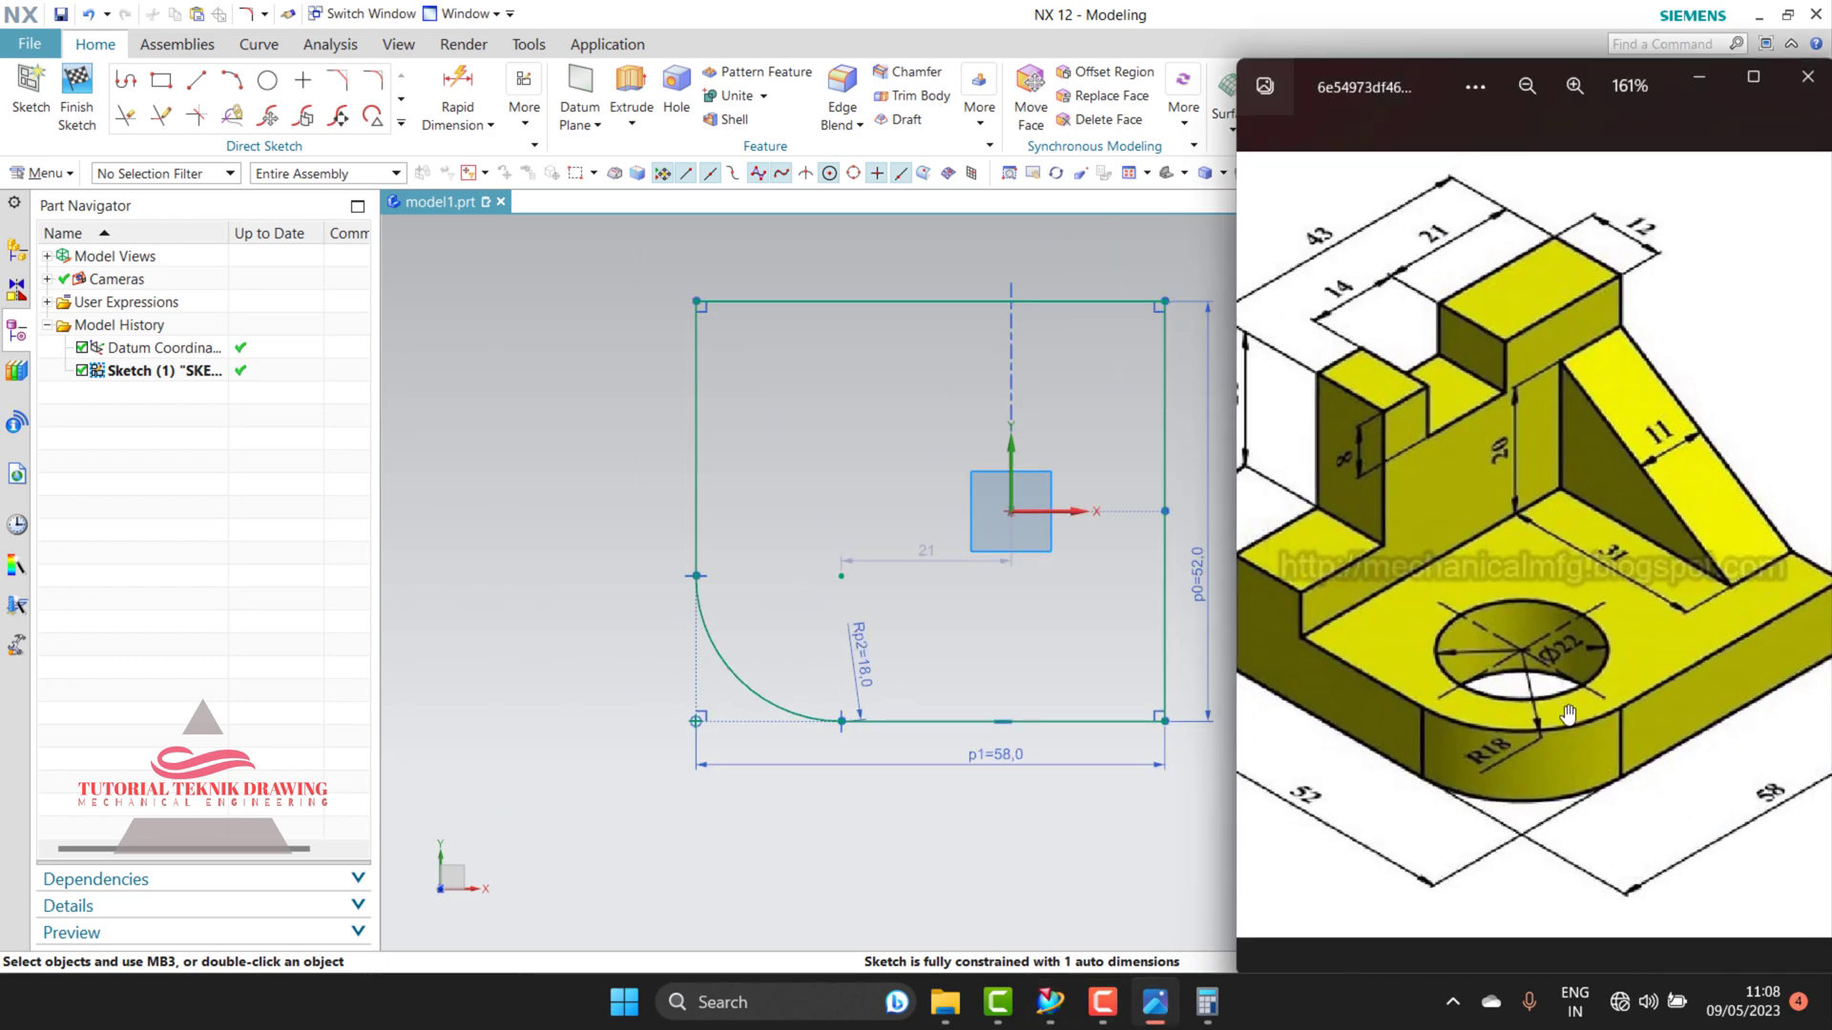
scroll(1567, 714, up, 1)
scroll(1550, 712, up, 1)
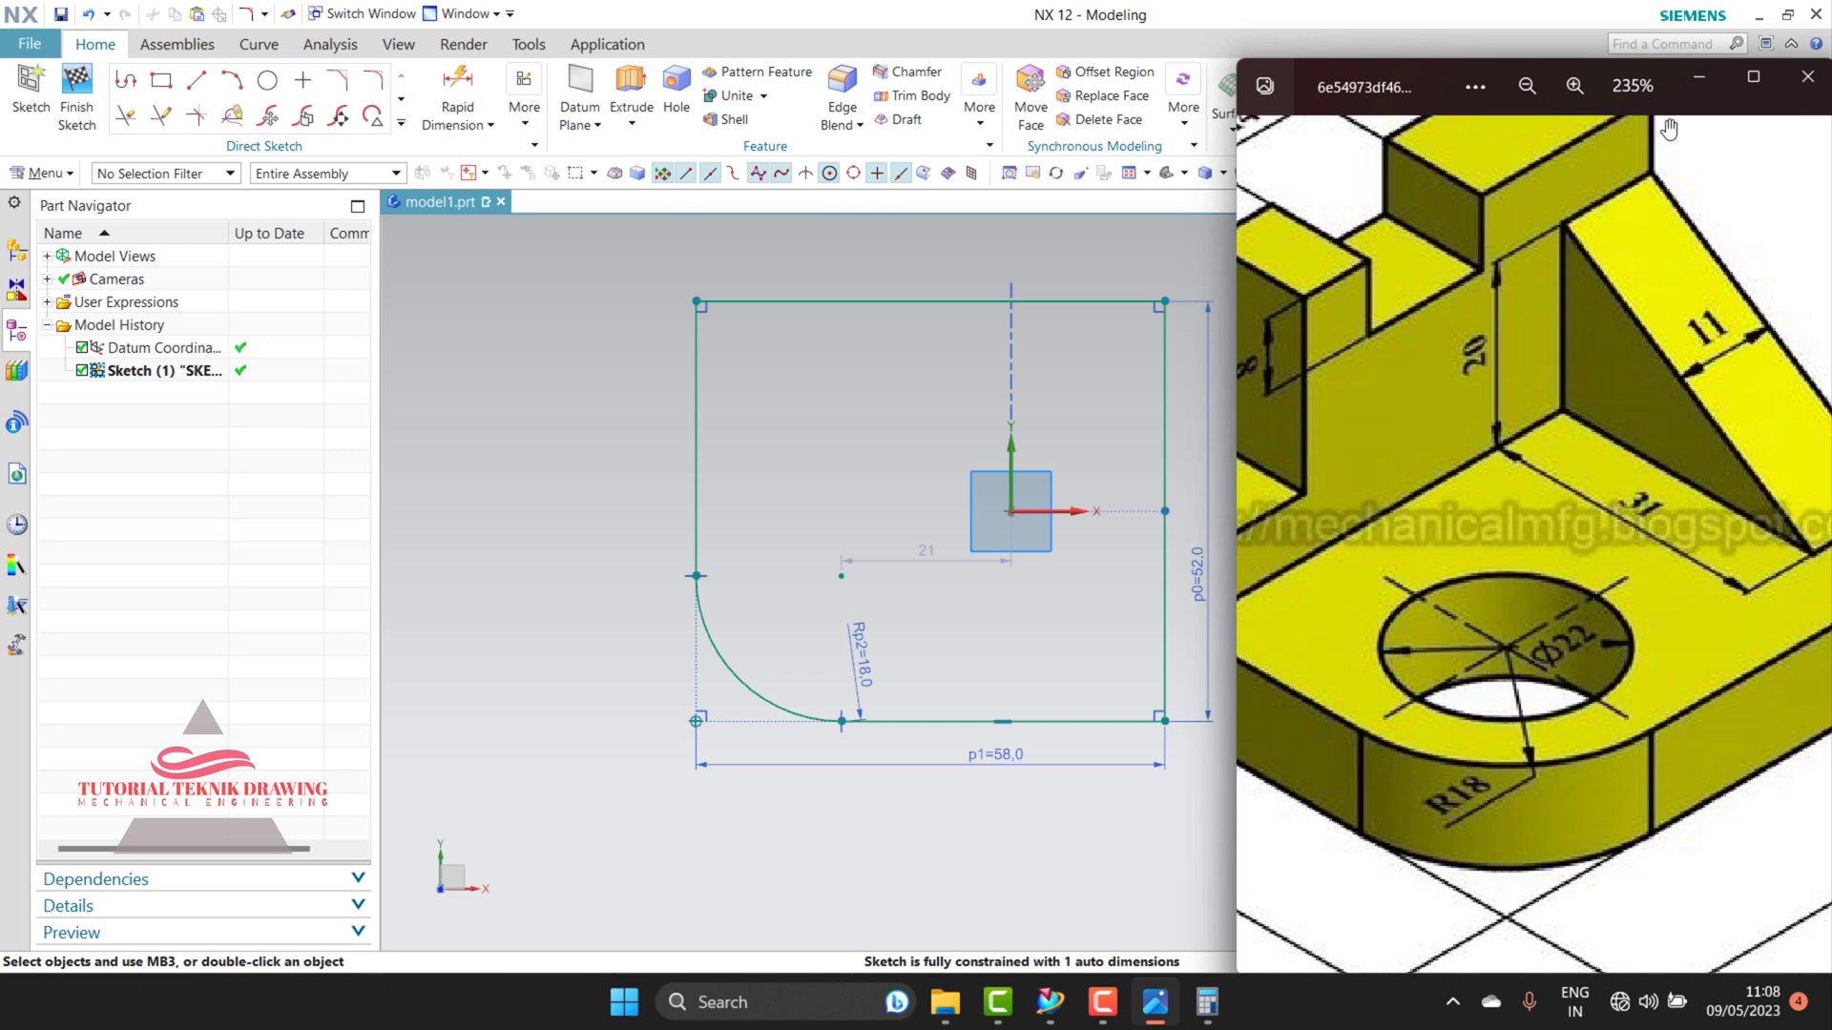
Step: Draw a circle centred on the R18 corner arc's centre
click(1698, 79)
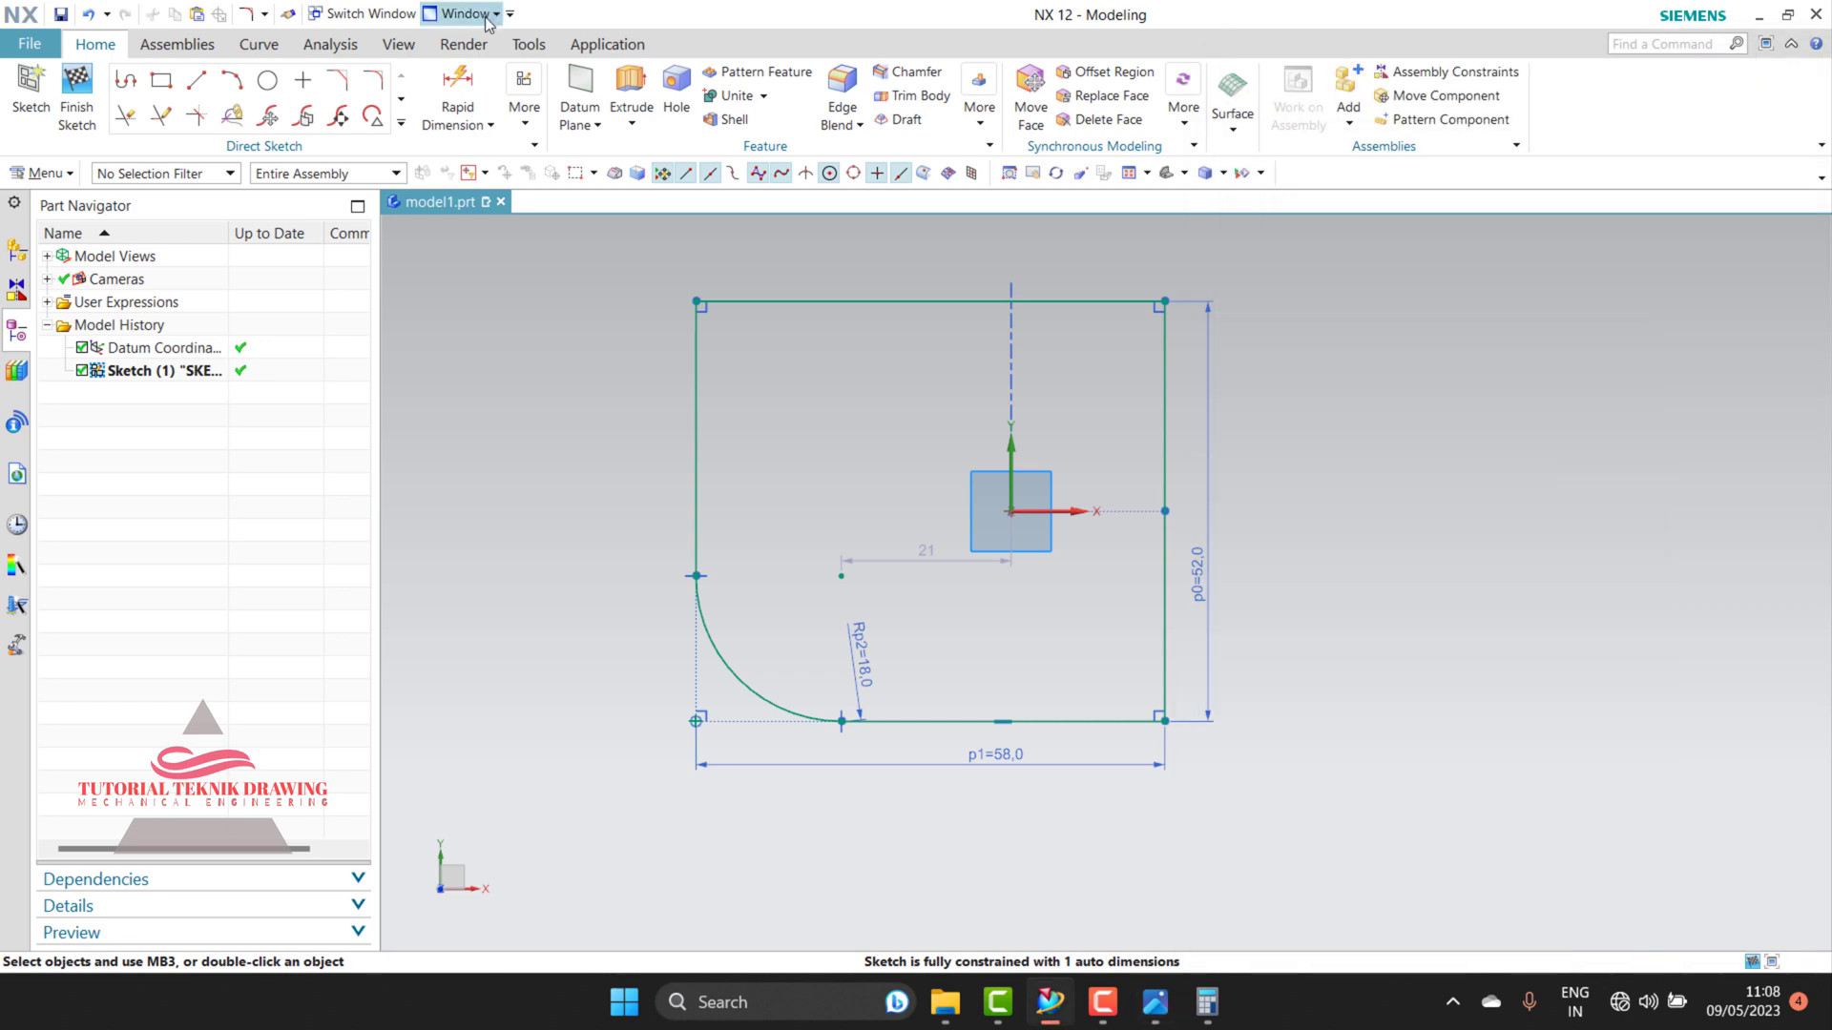
click(270, 84)
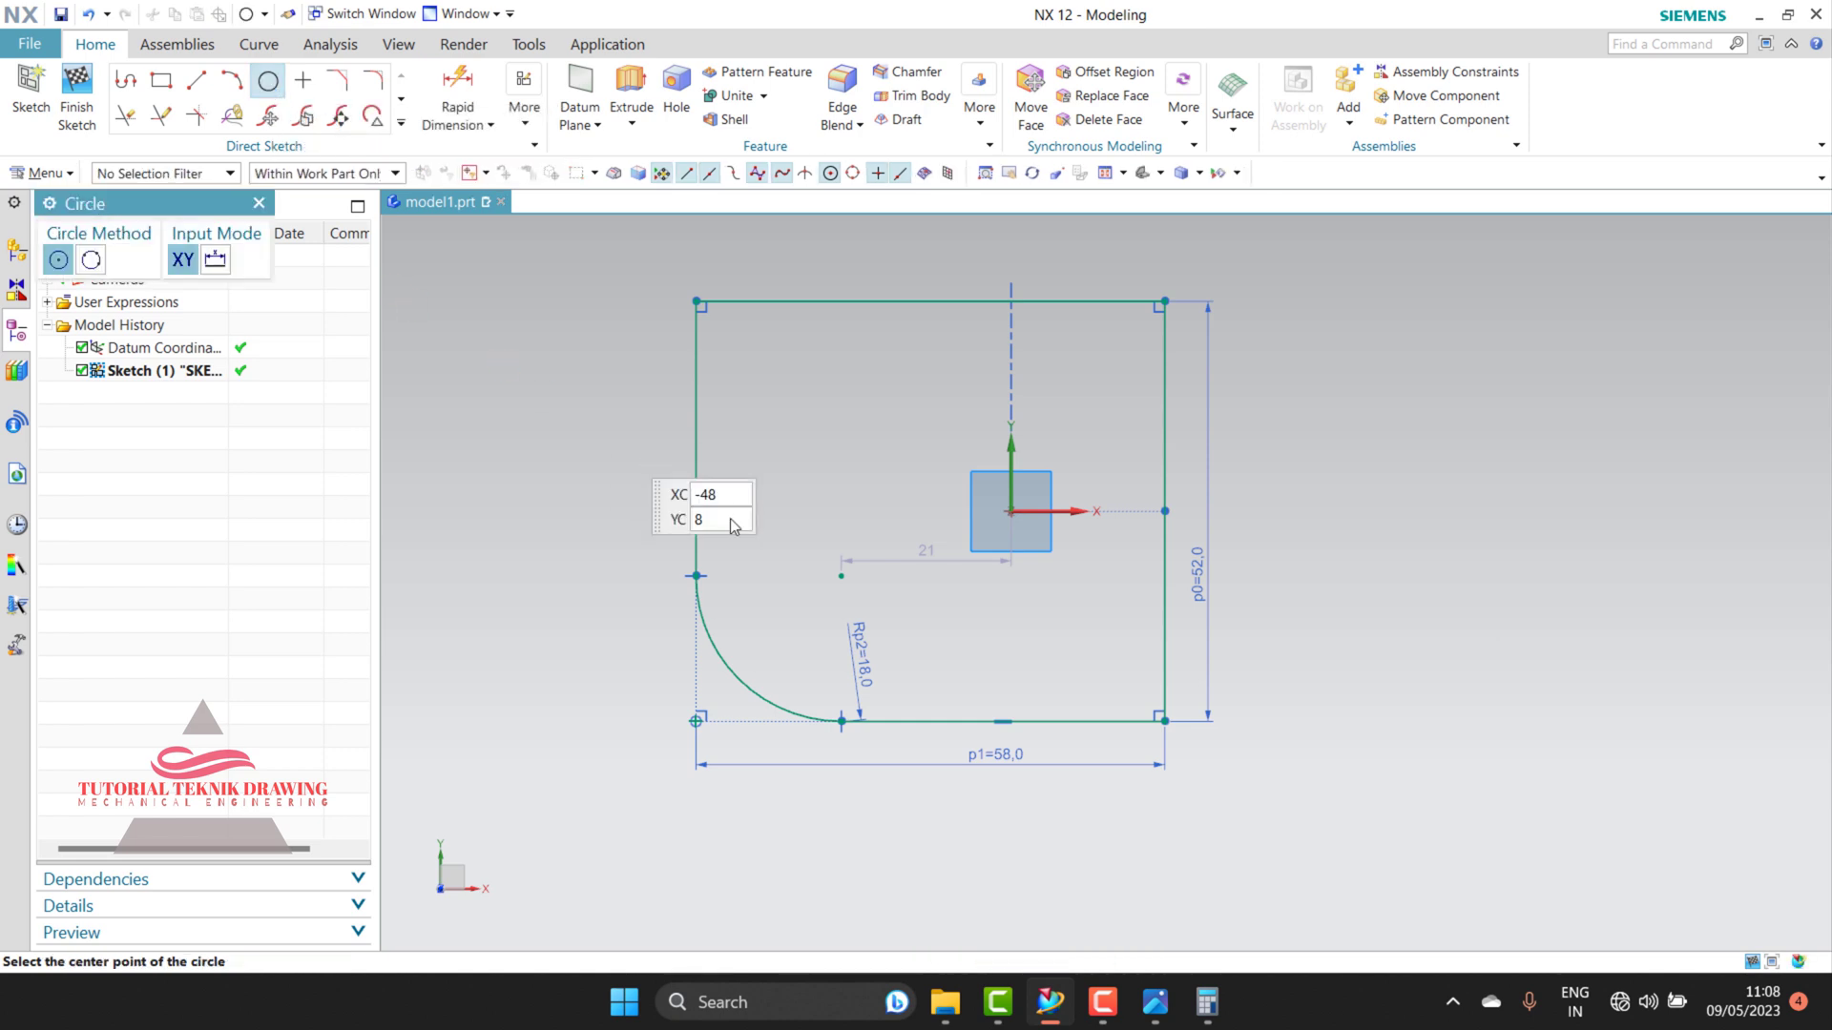
click(841, 575)
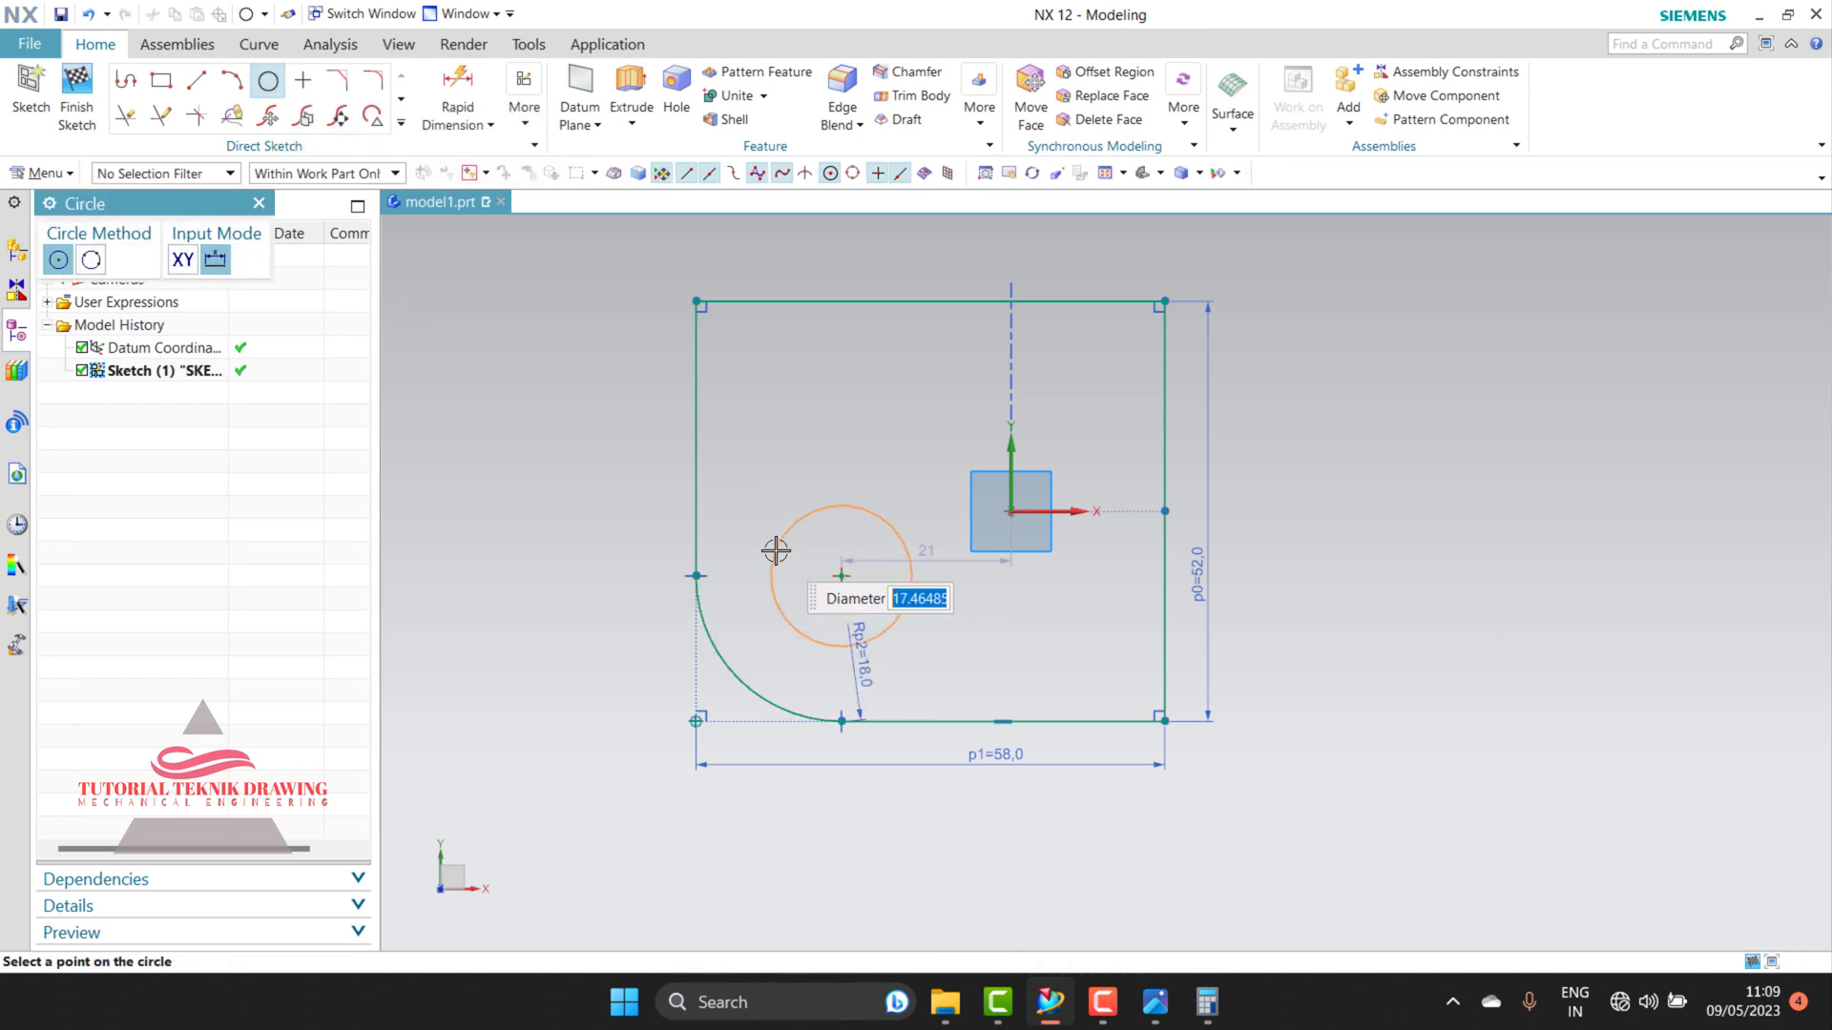
click(777, 551)
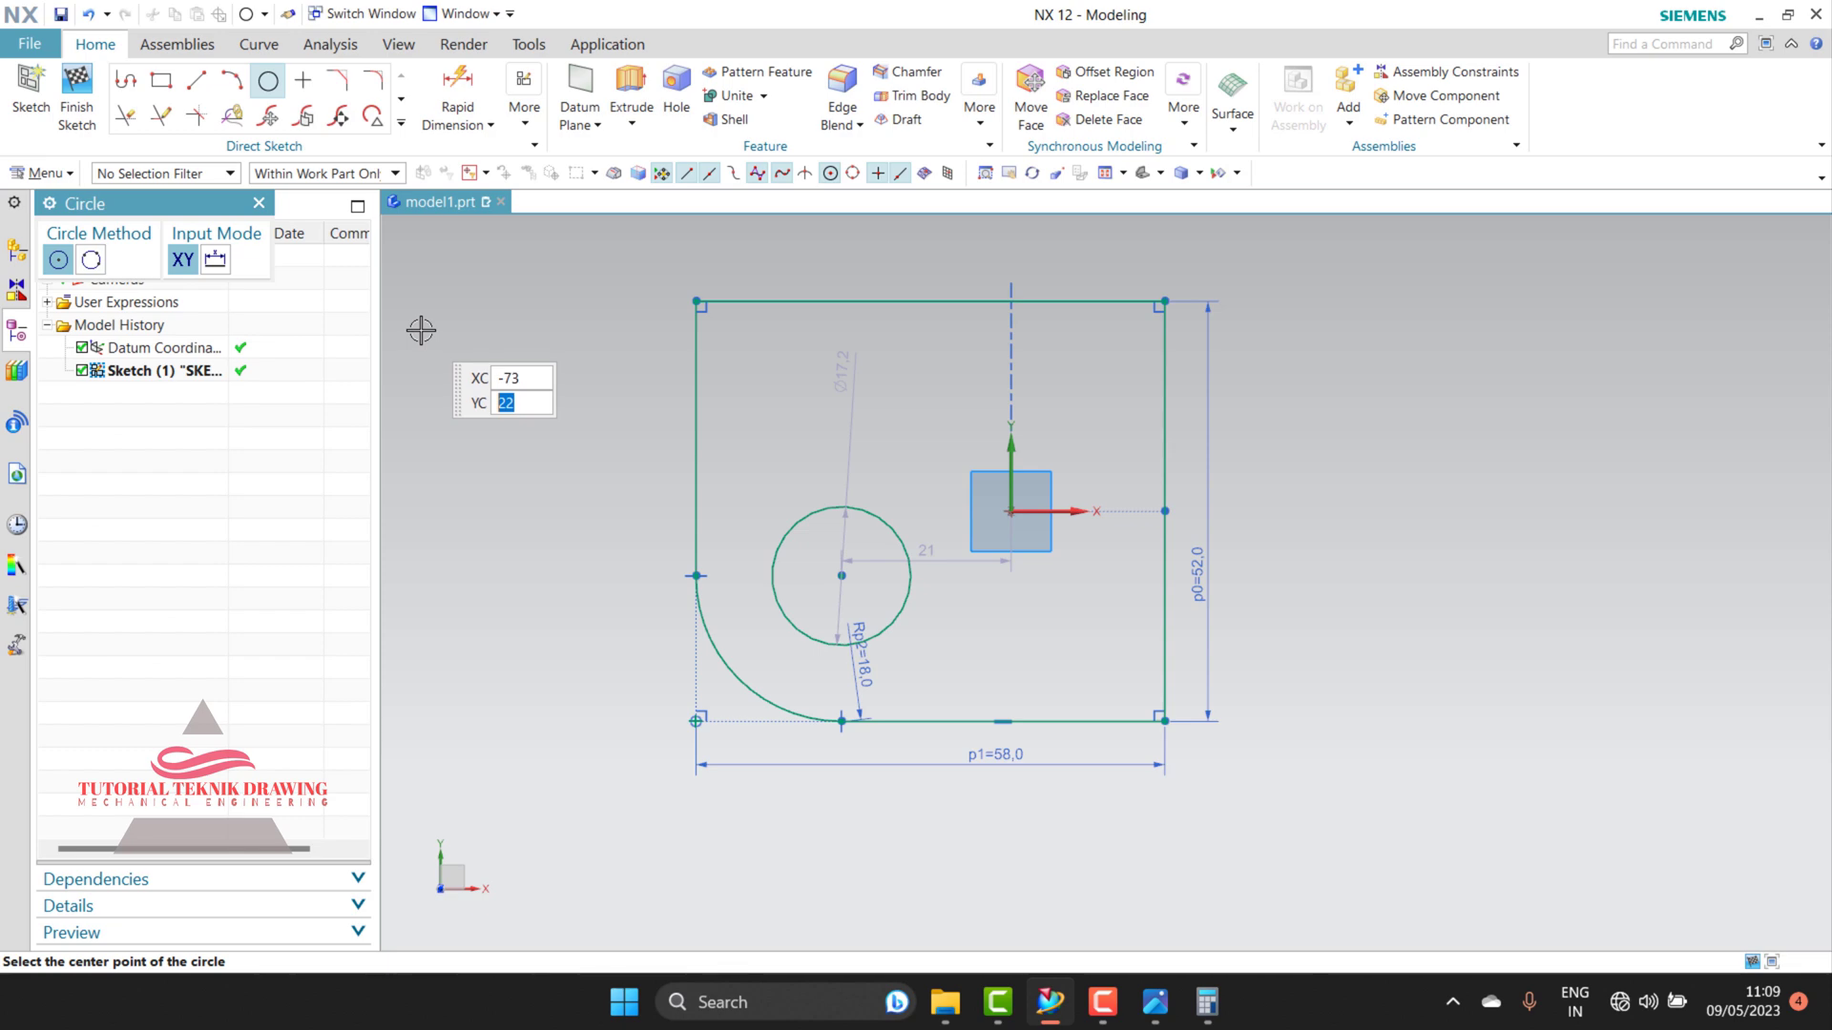
key(Escape)
click(1154, 1002)
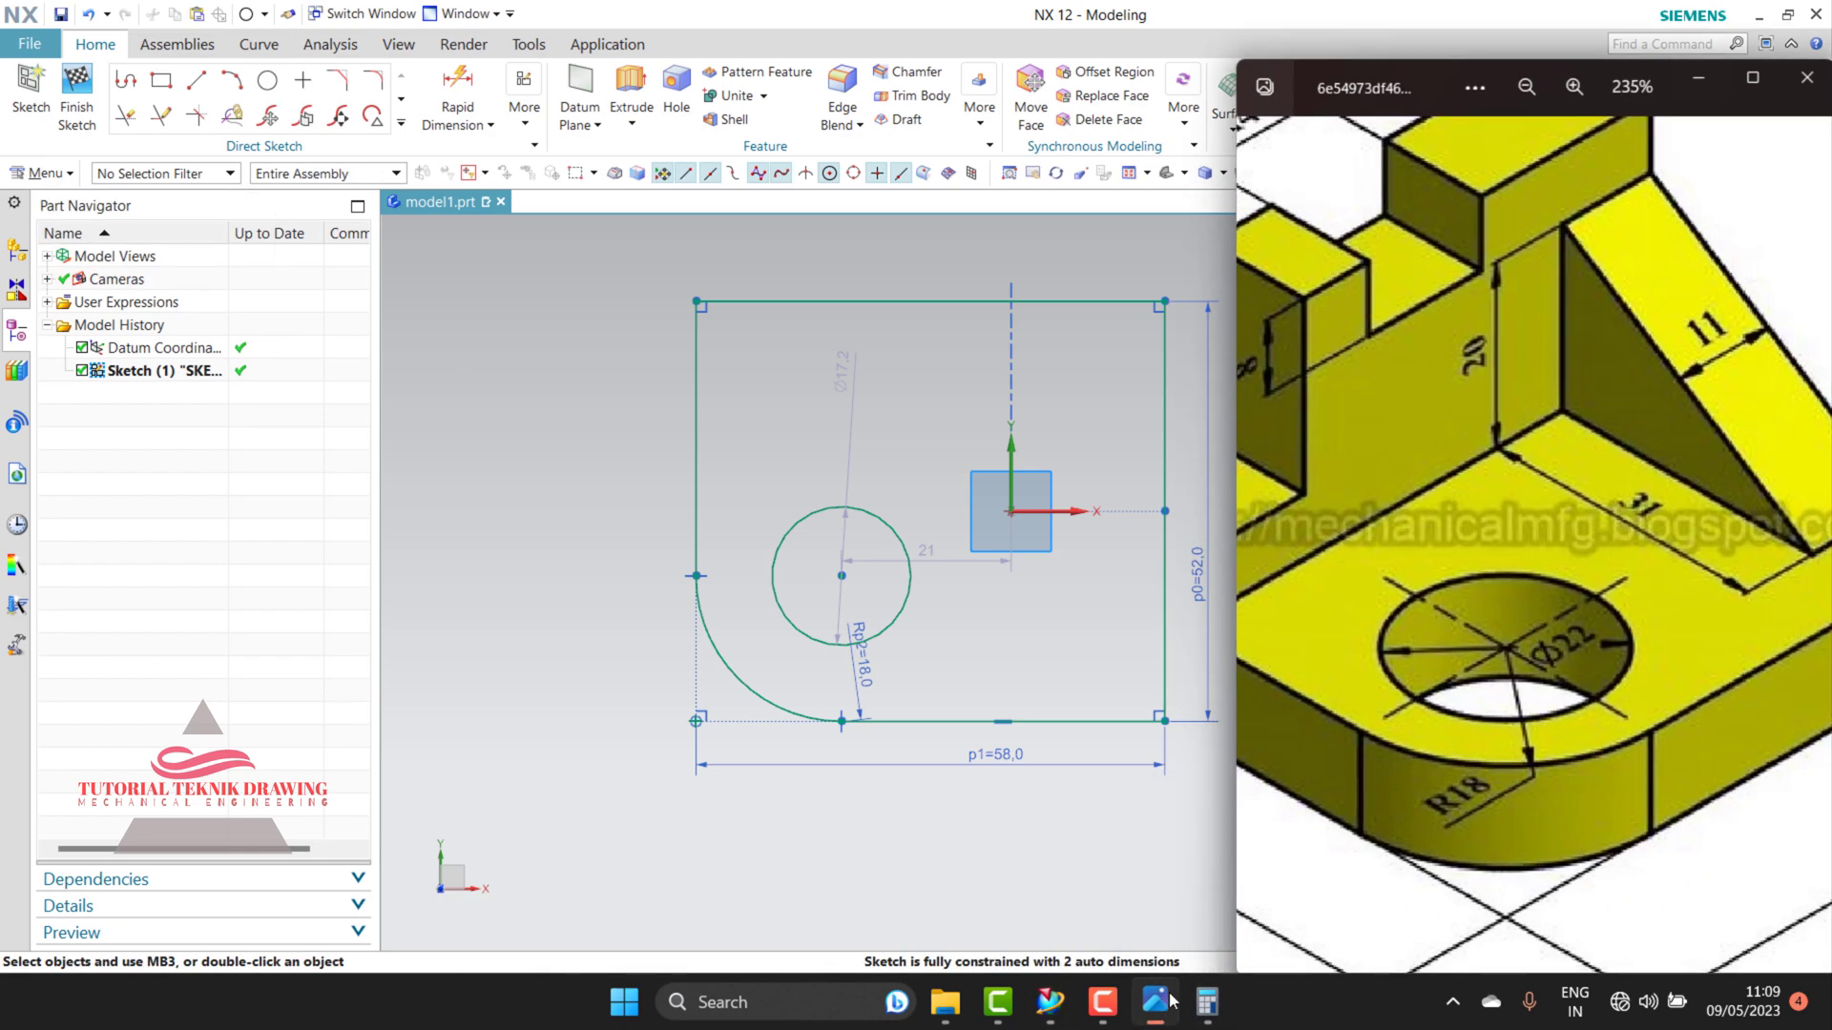
click(1698, 77)
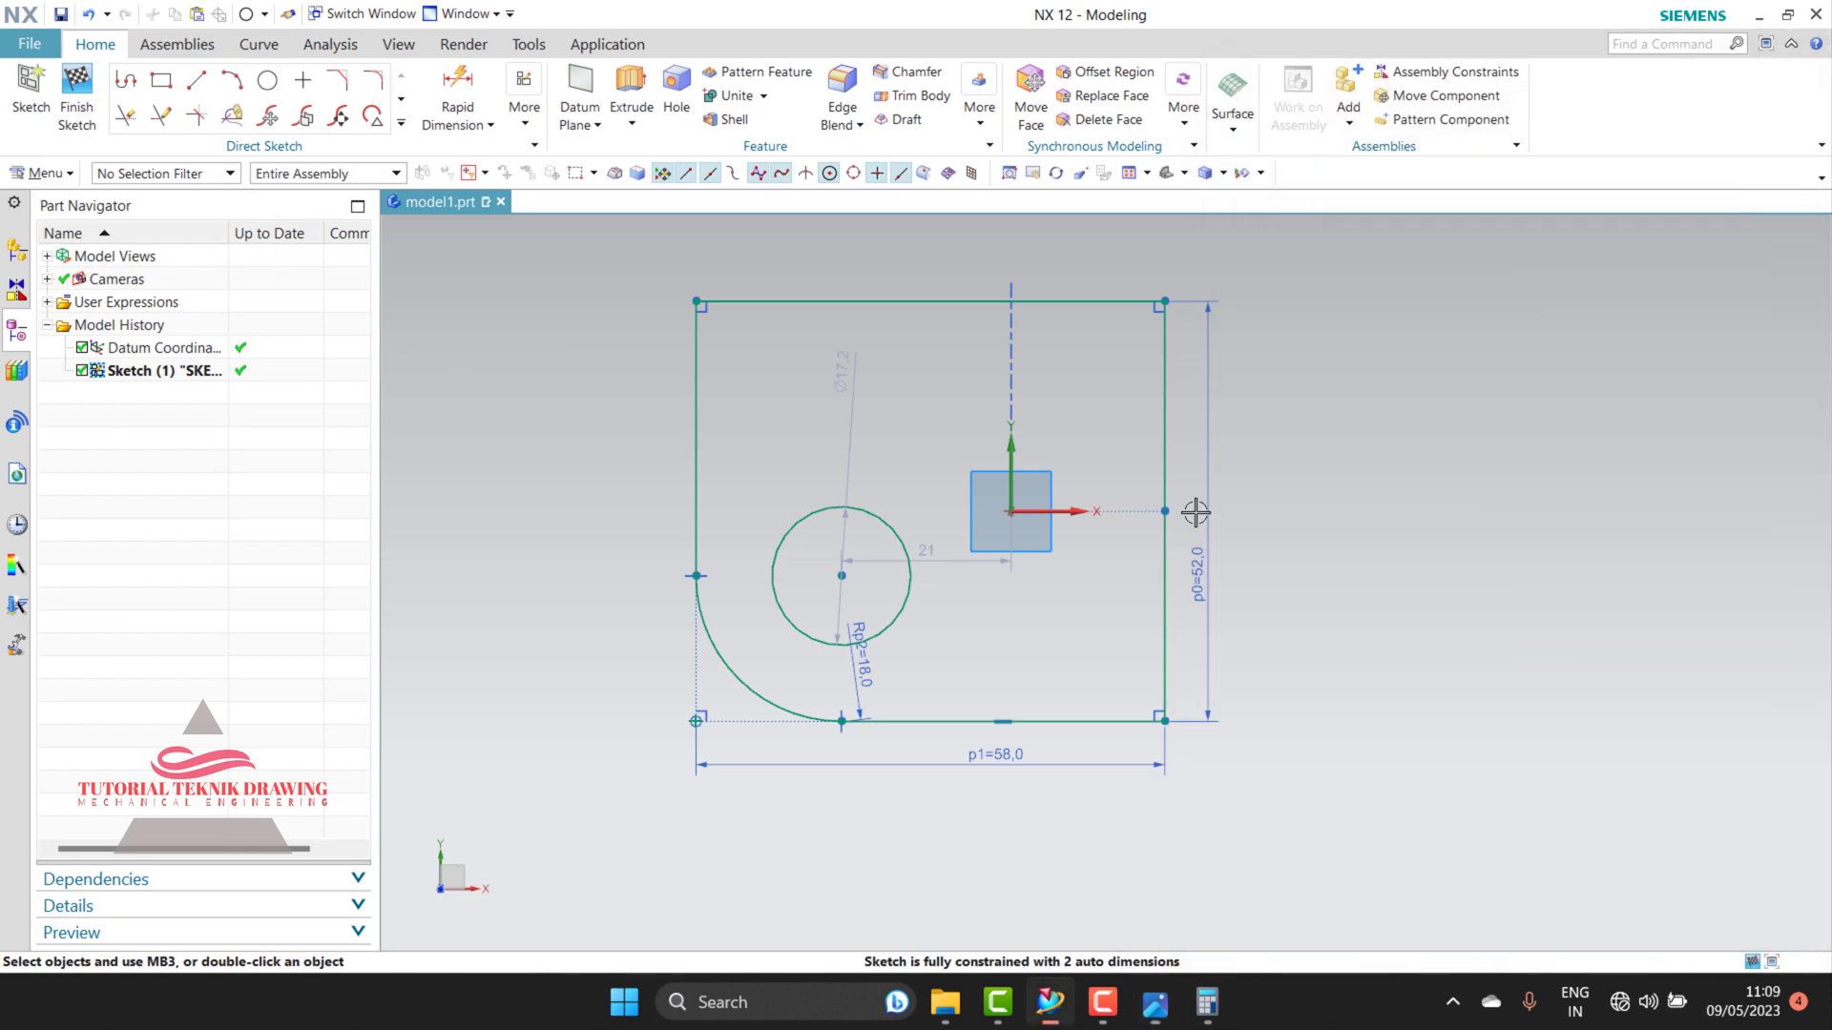
Step: Undo an accidental change of the corner radius to 22, restoring R18
double_click(862, 674)
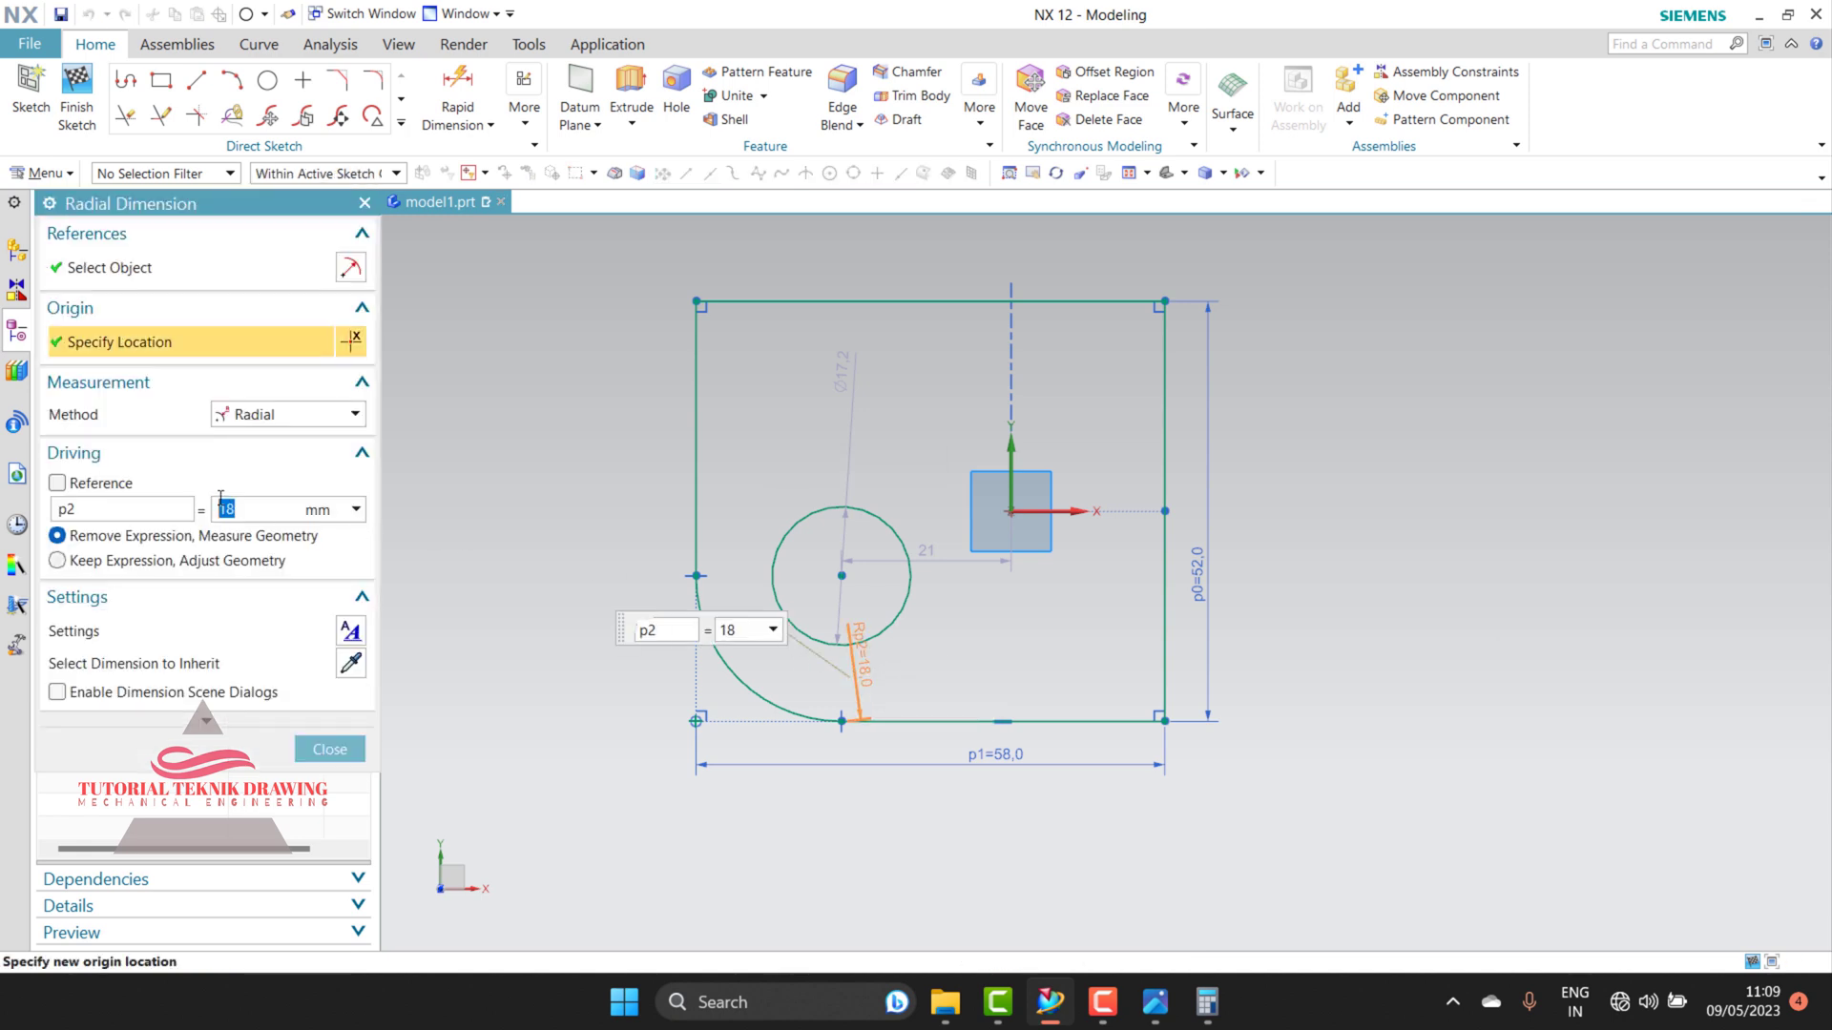
click(330, 749)
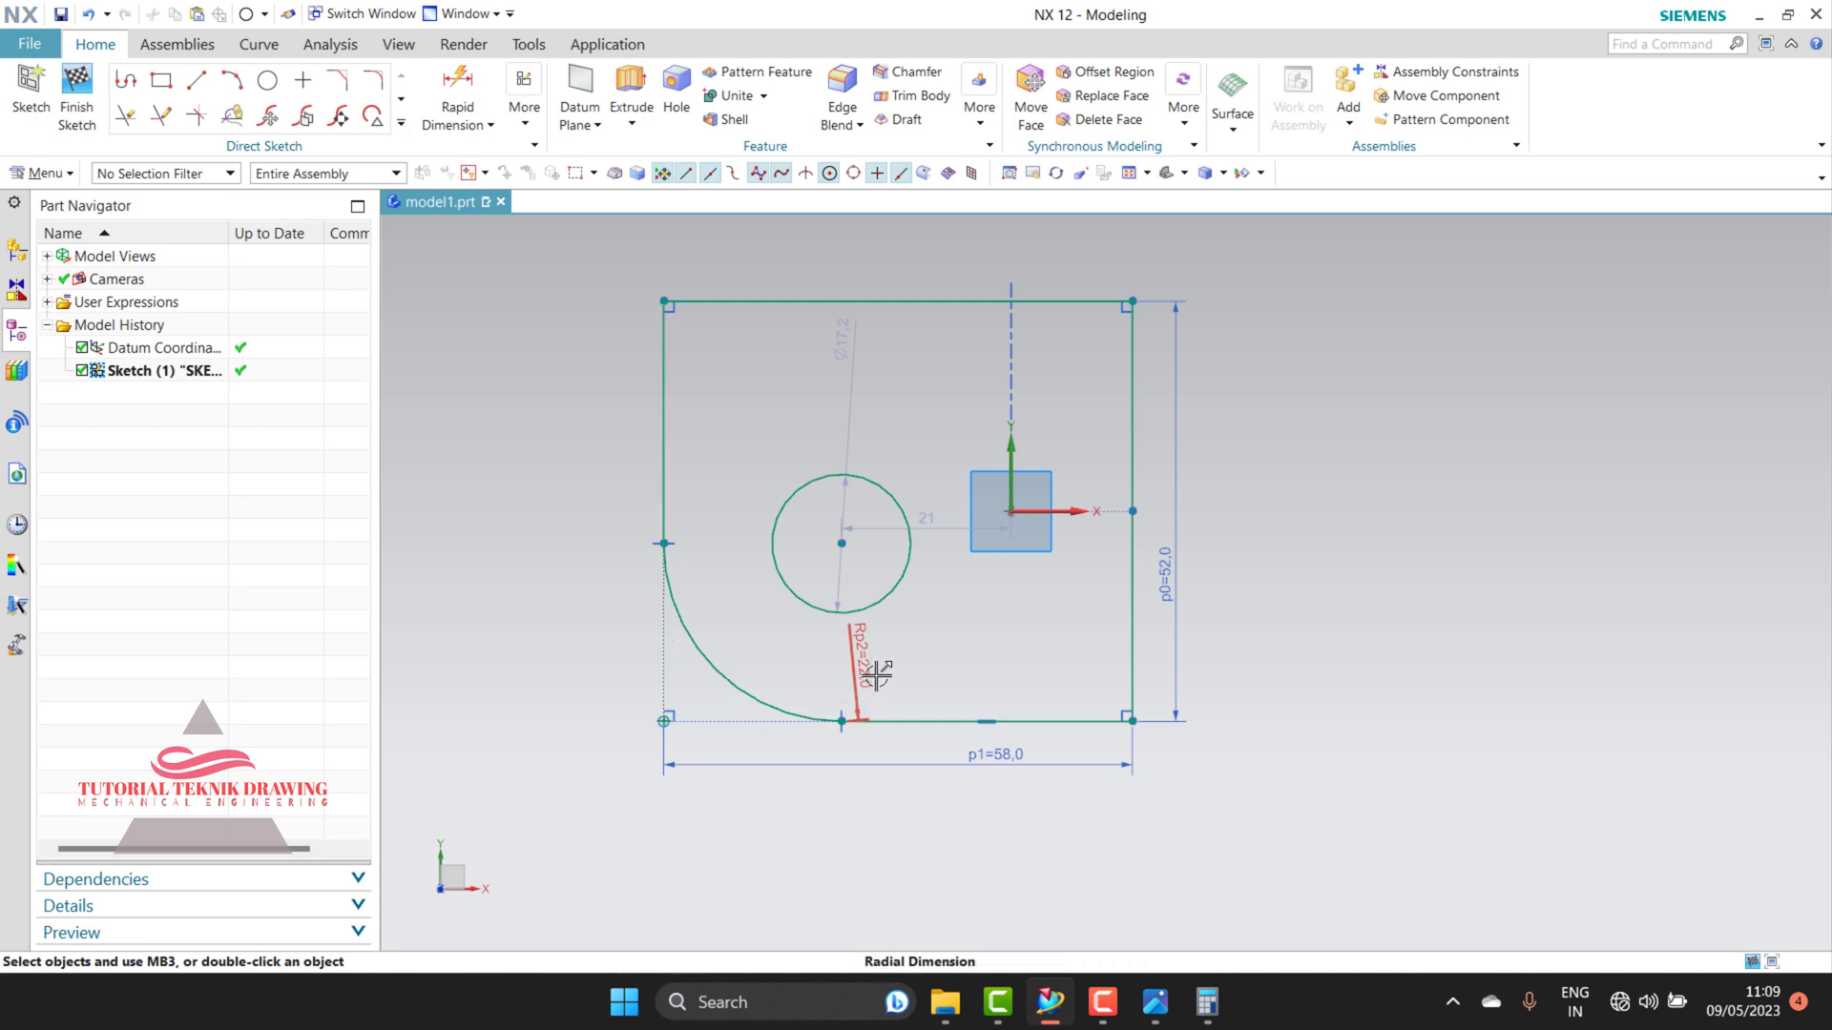
scroll(877, 753, up, 2)
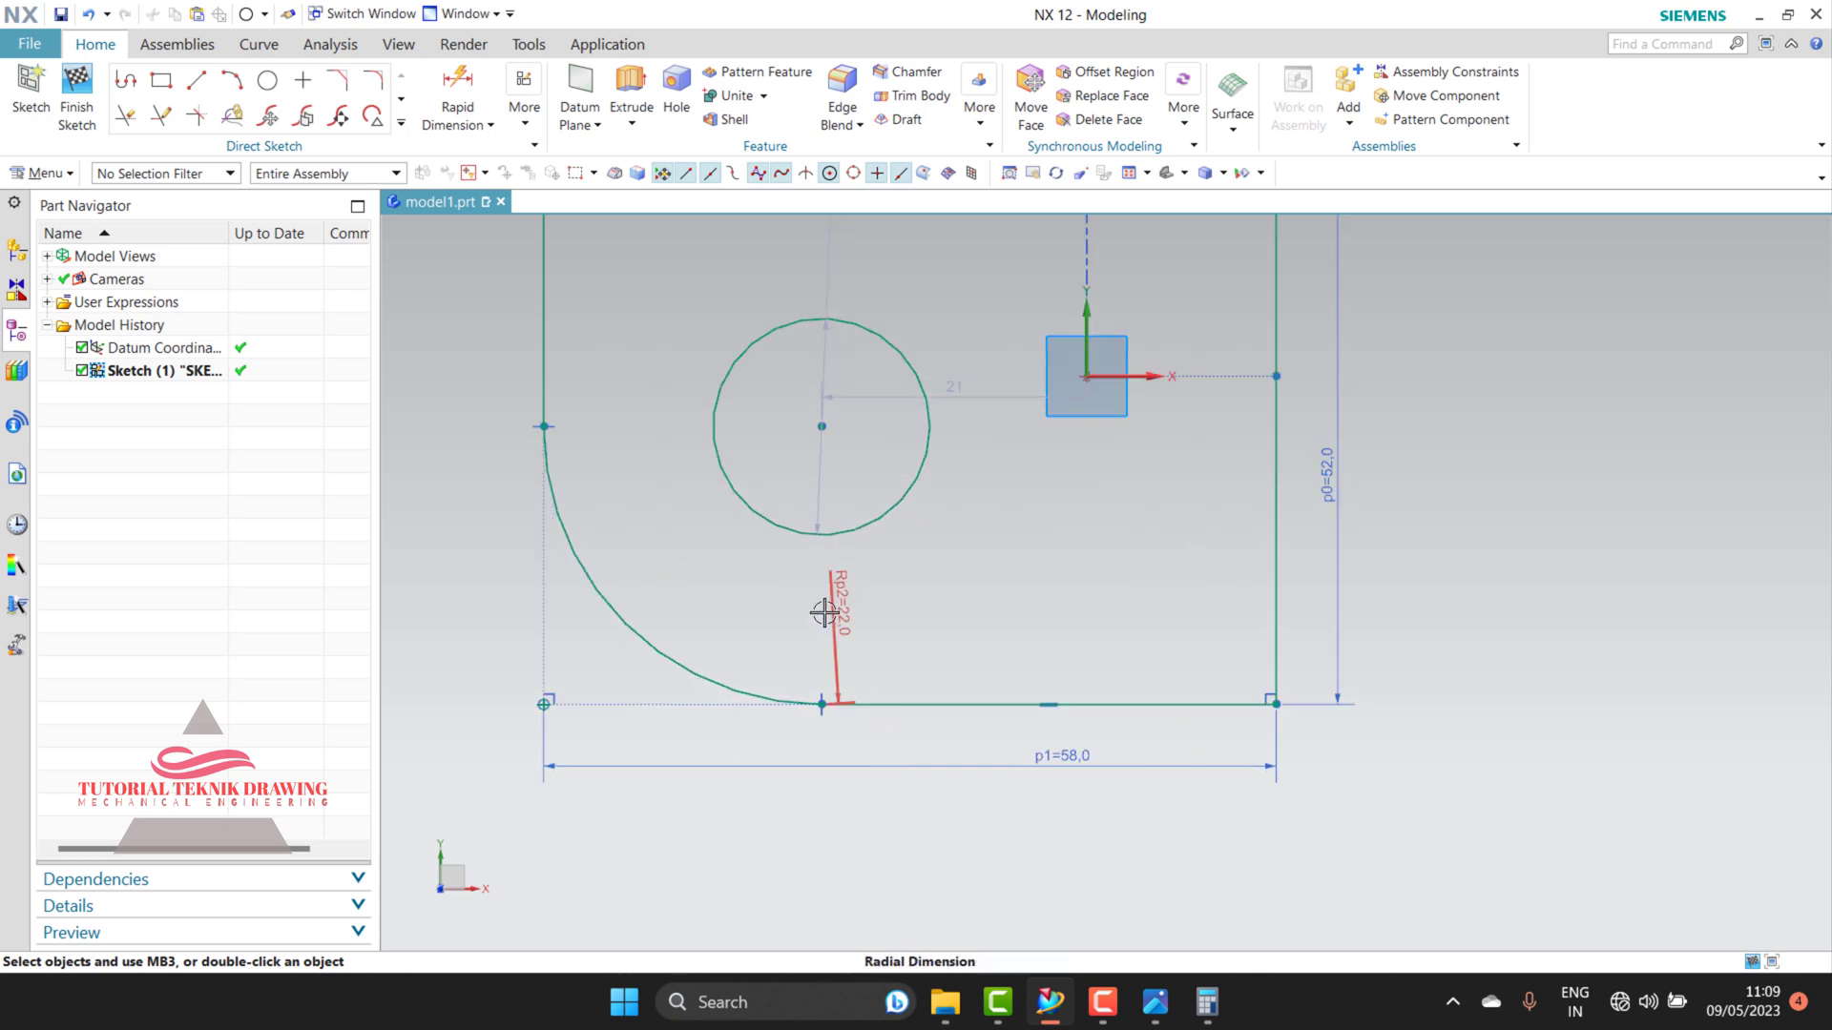
scroll(824, 603, down, 1)
key(ctrl+z)
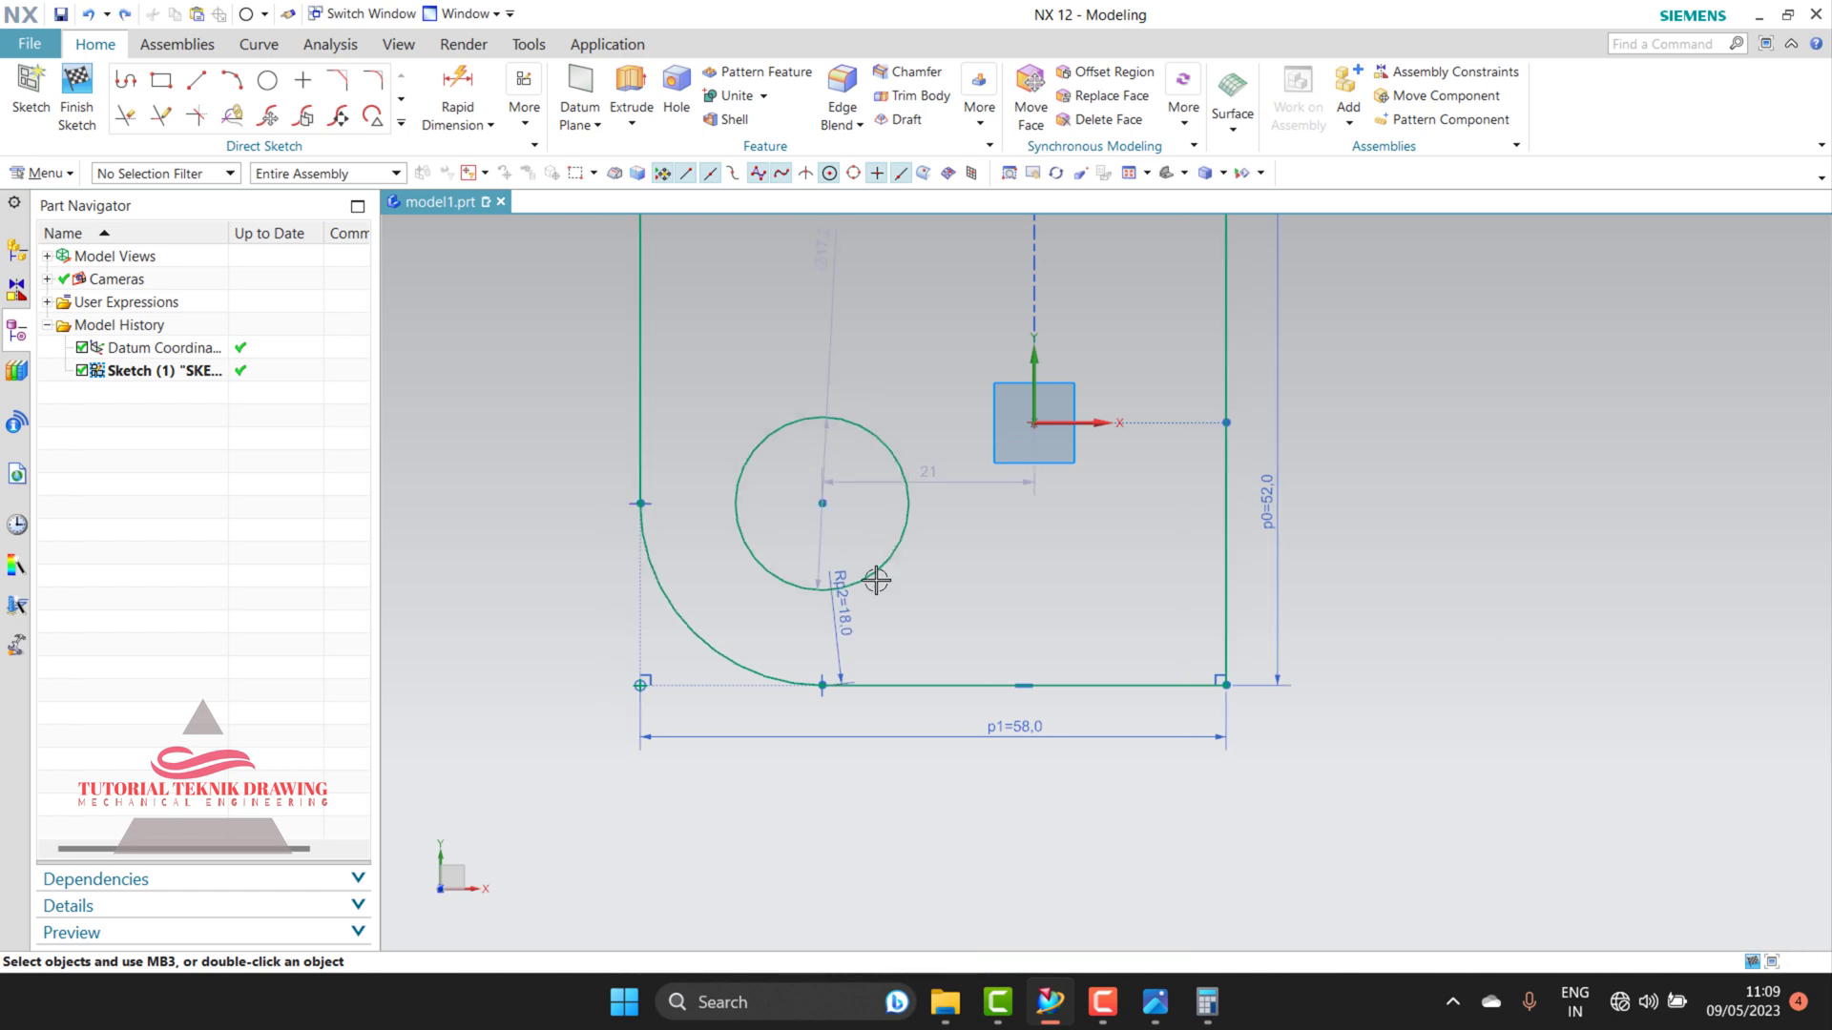
scroll(871, 706, down, 1)
scroll(864, 712, down, 1)
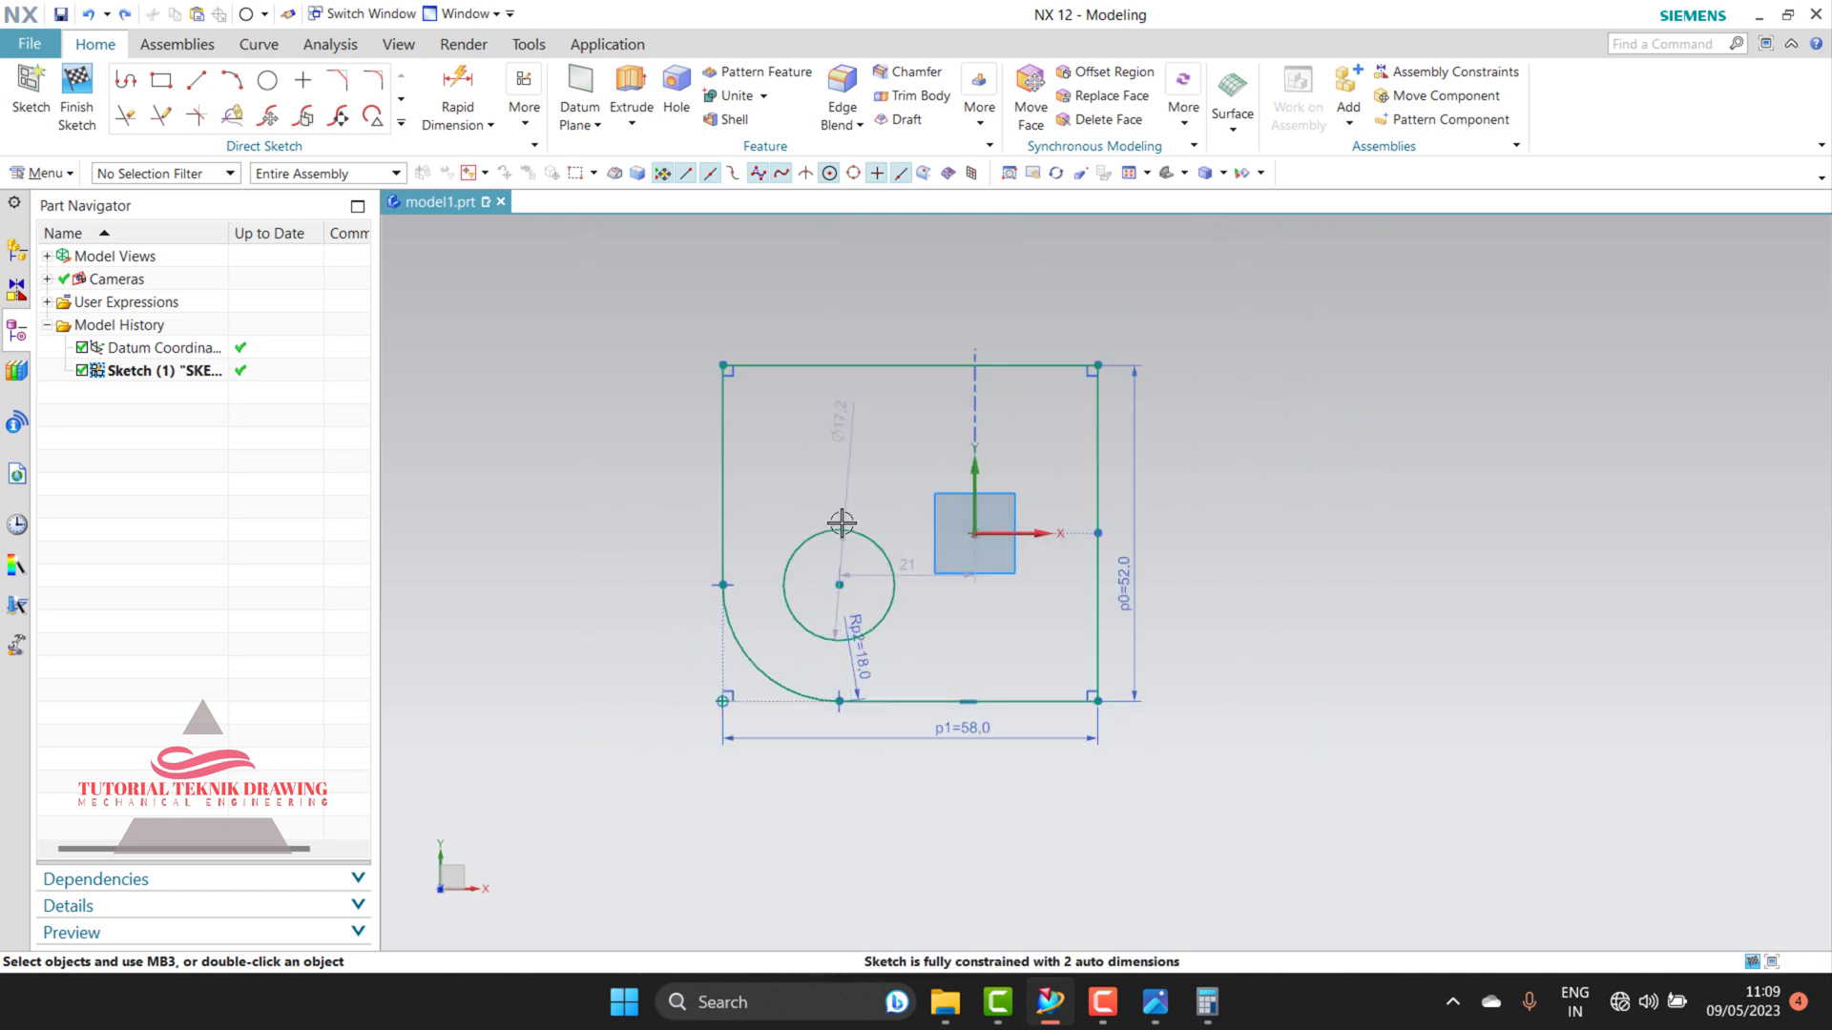
Step: Set the circle's diameter to 22 and recheck the reference drawing
double_click(857, 438)
click(736, 425)
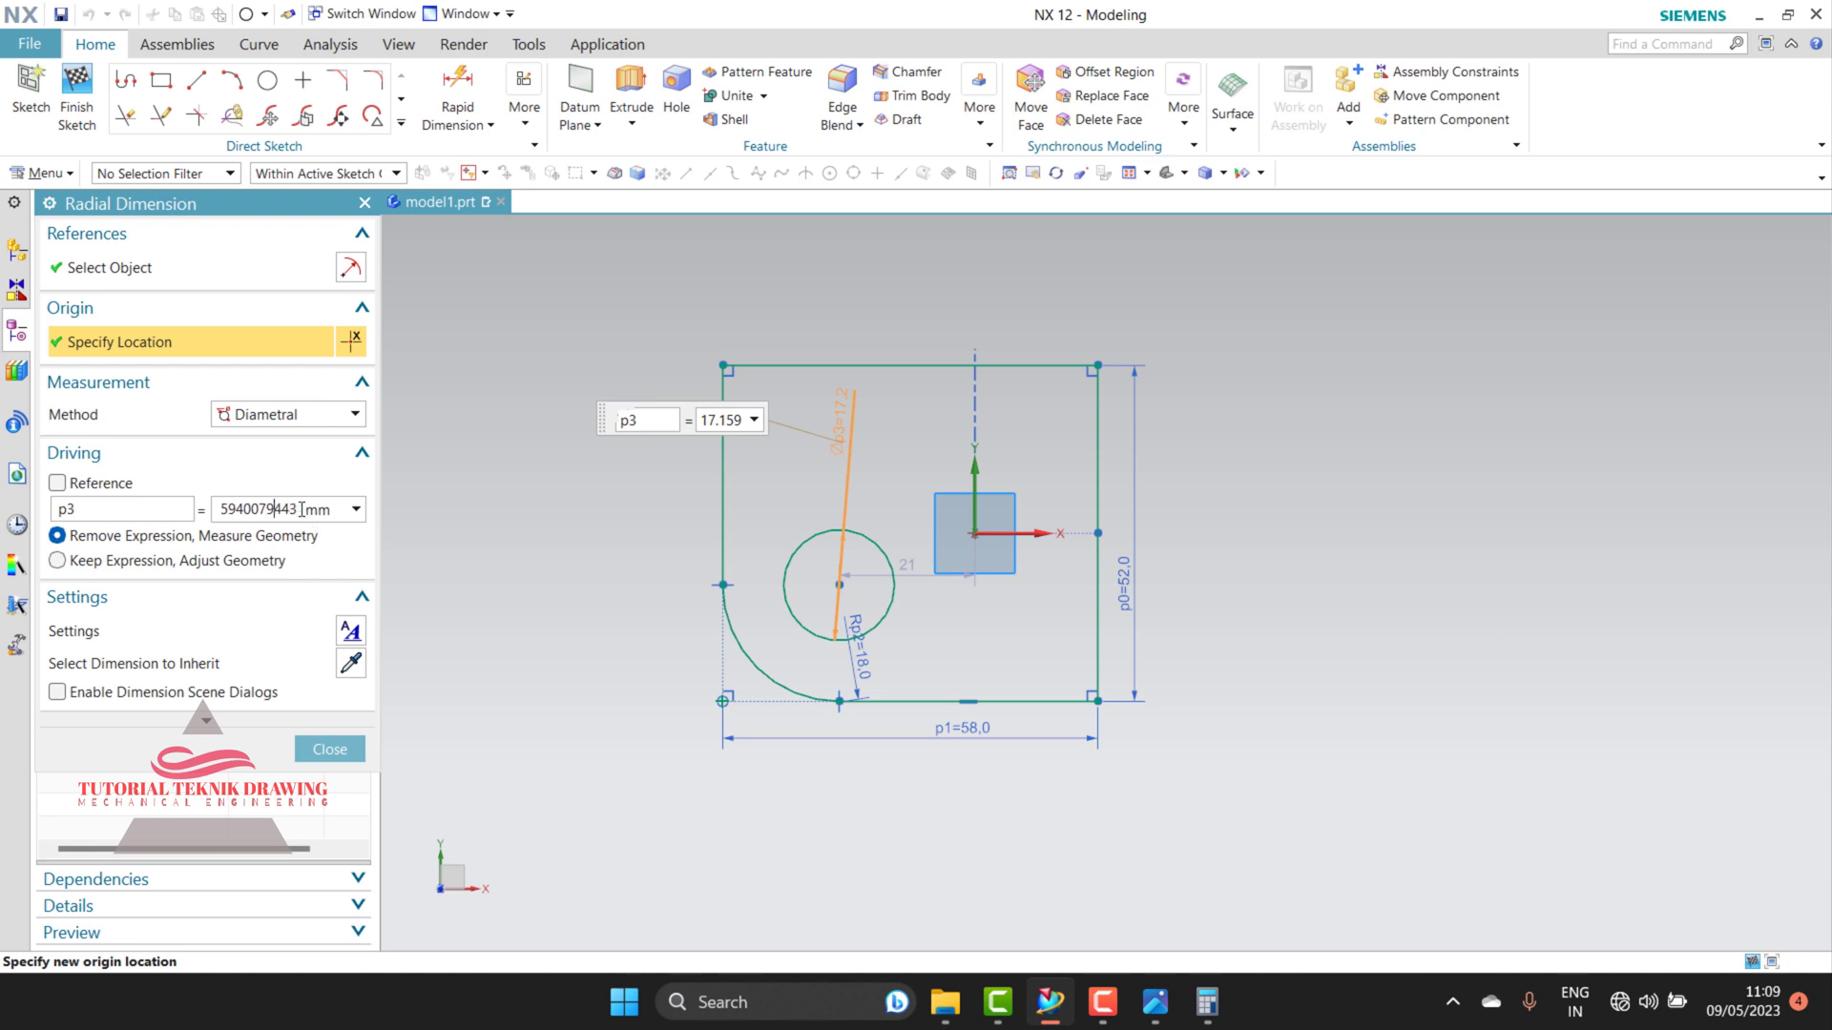
key(shift+Home)
text(2)
double_click(272, 509)
text(22)
click(337, 740)
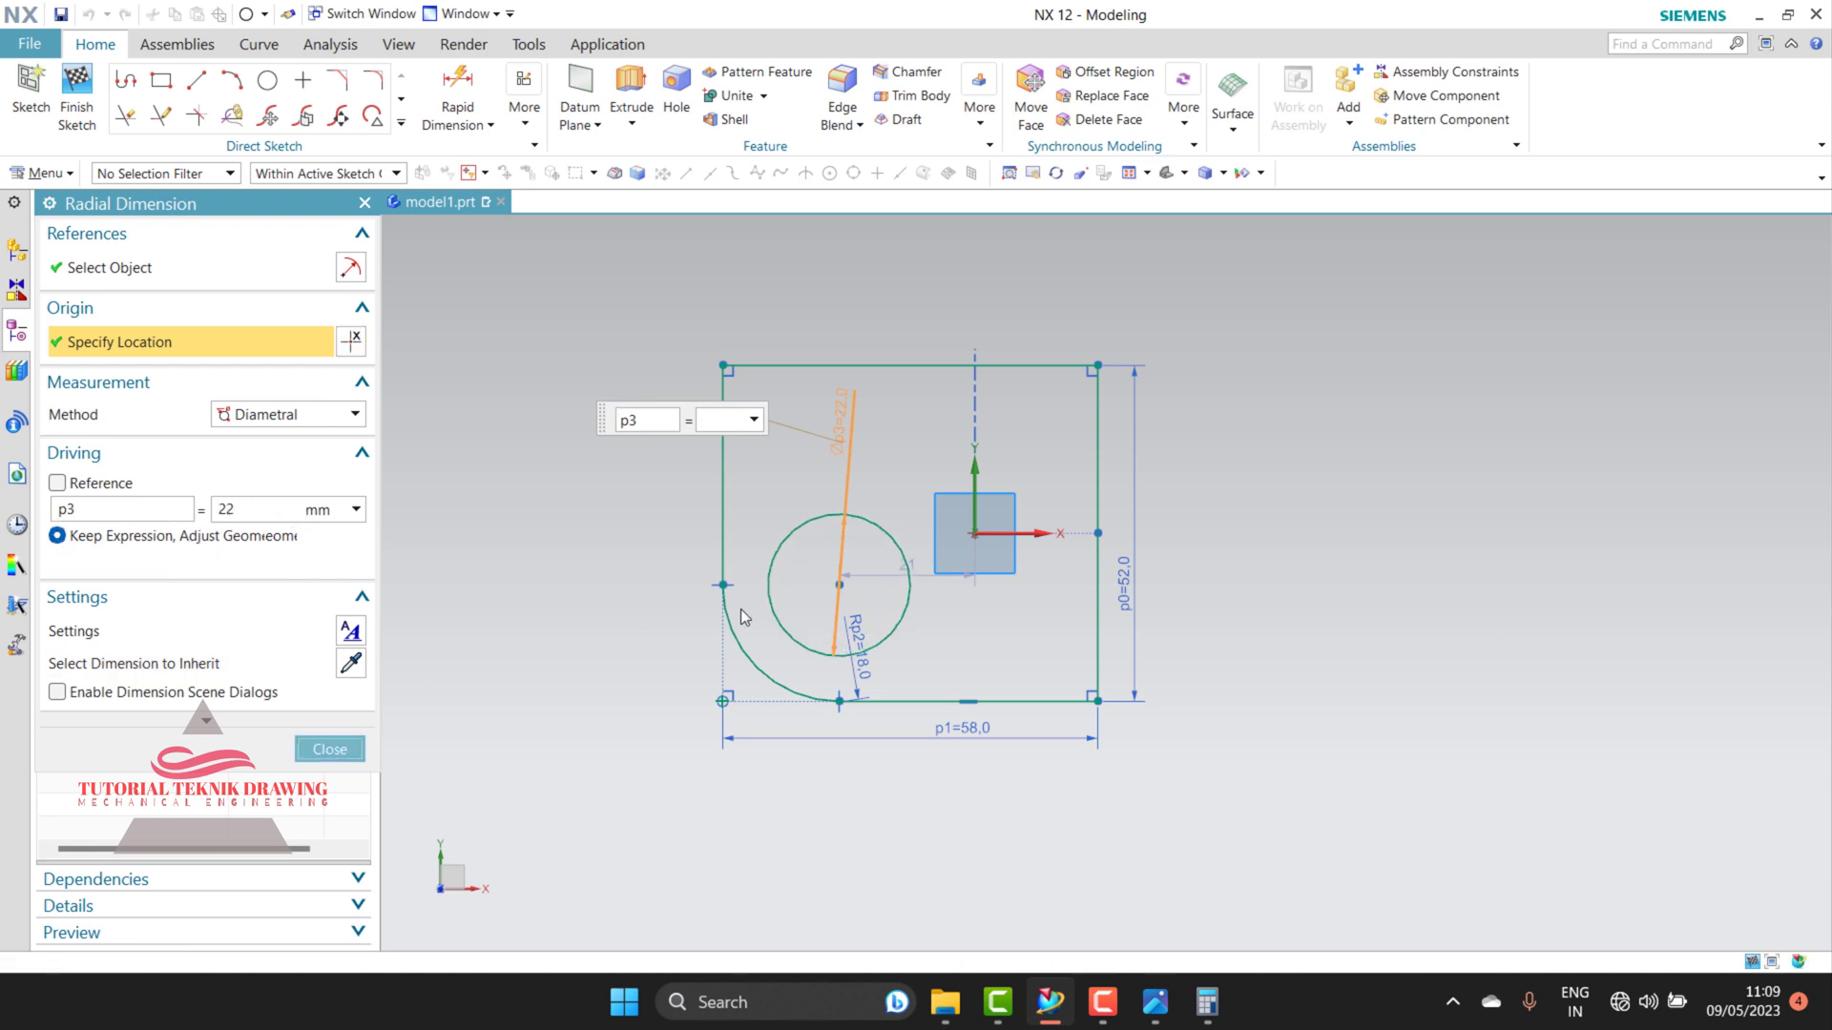
click(1154, 1002)
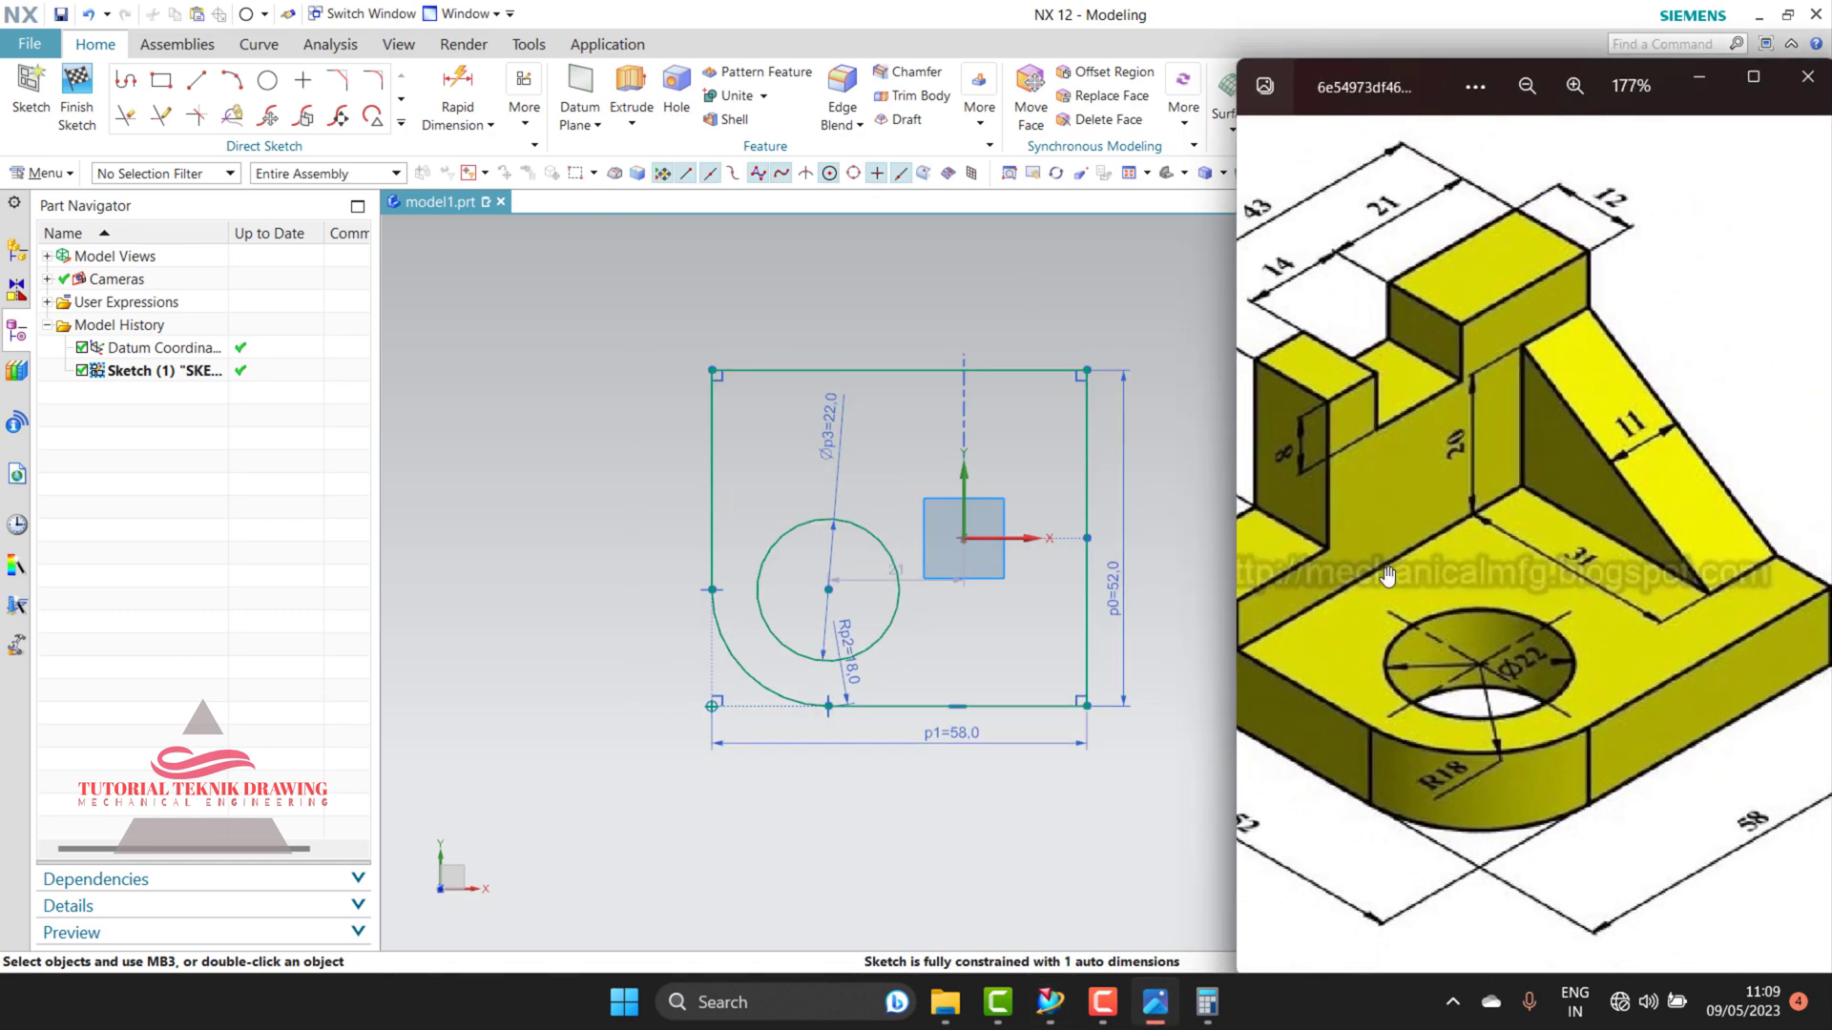
click(927, 249)
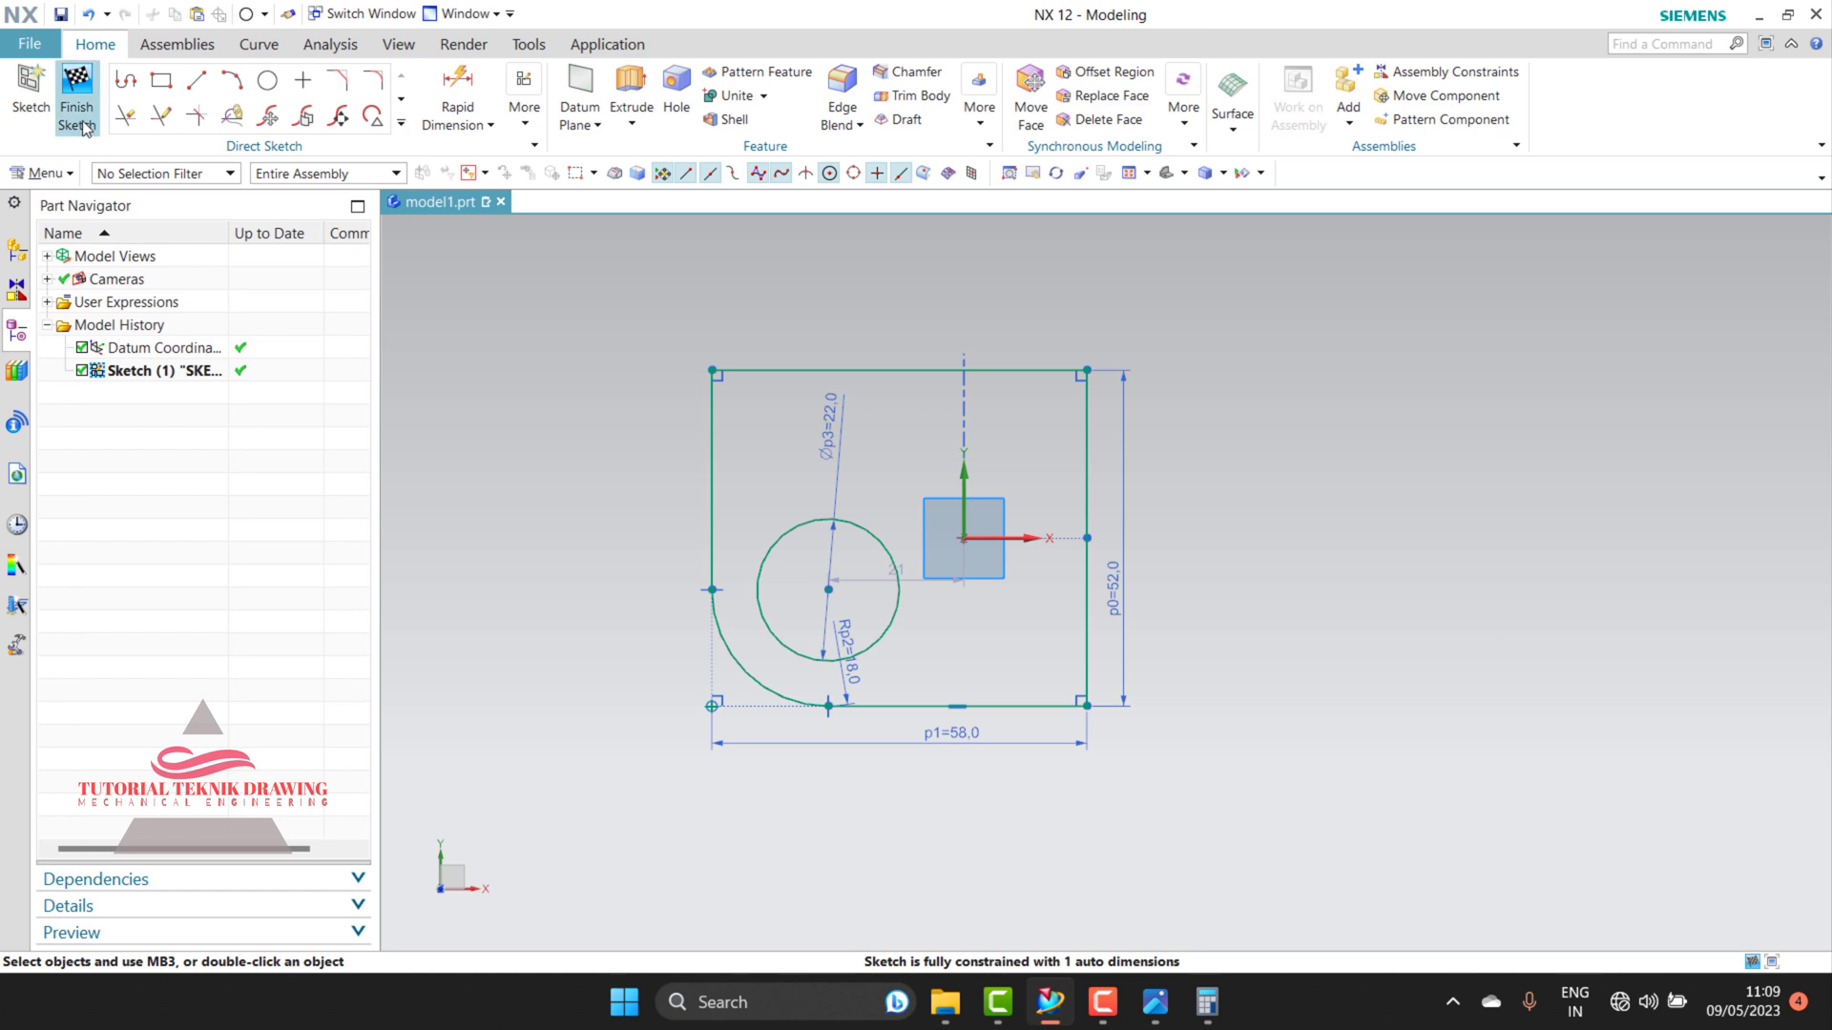
Step: Finish the base sketch and extrude it 11 mm into a plate with the Ø22 hole
click(84, 132)
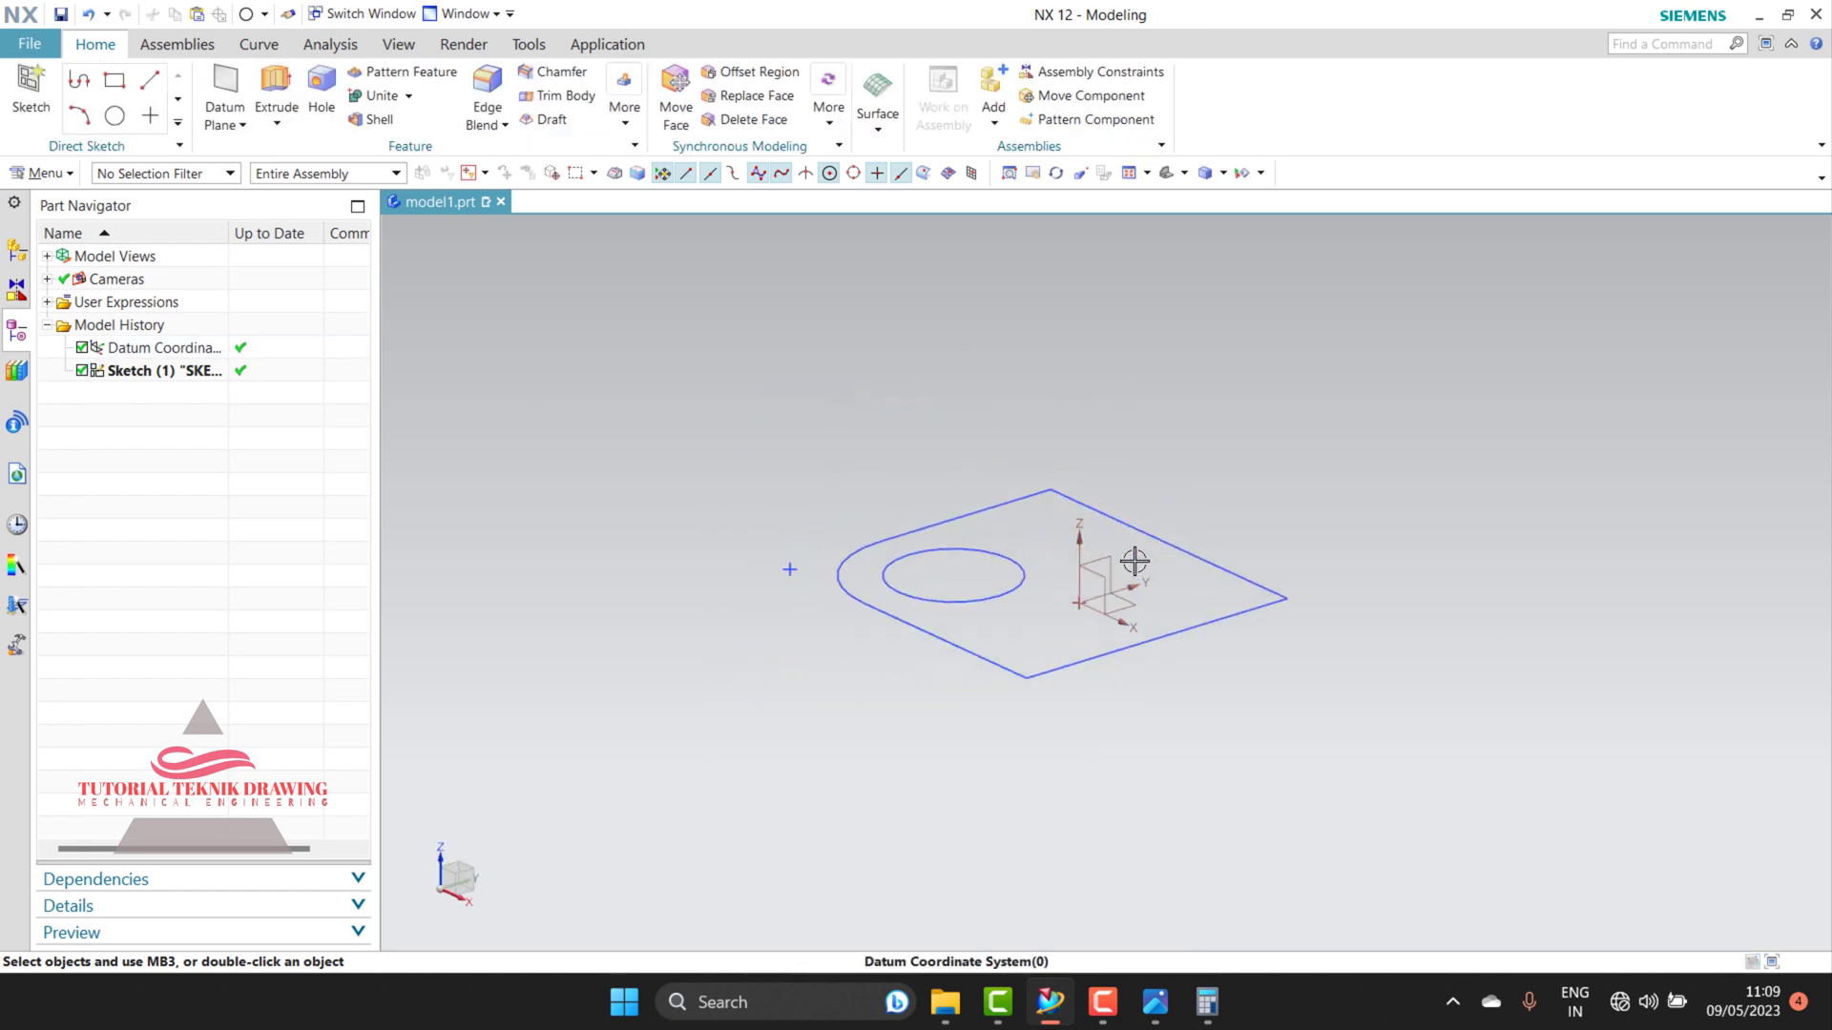
click(287, 81)
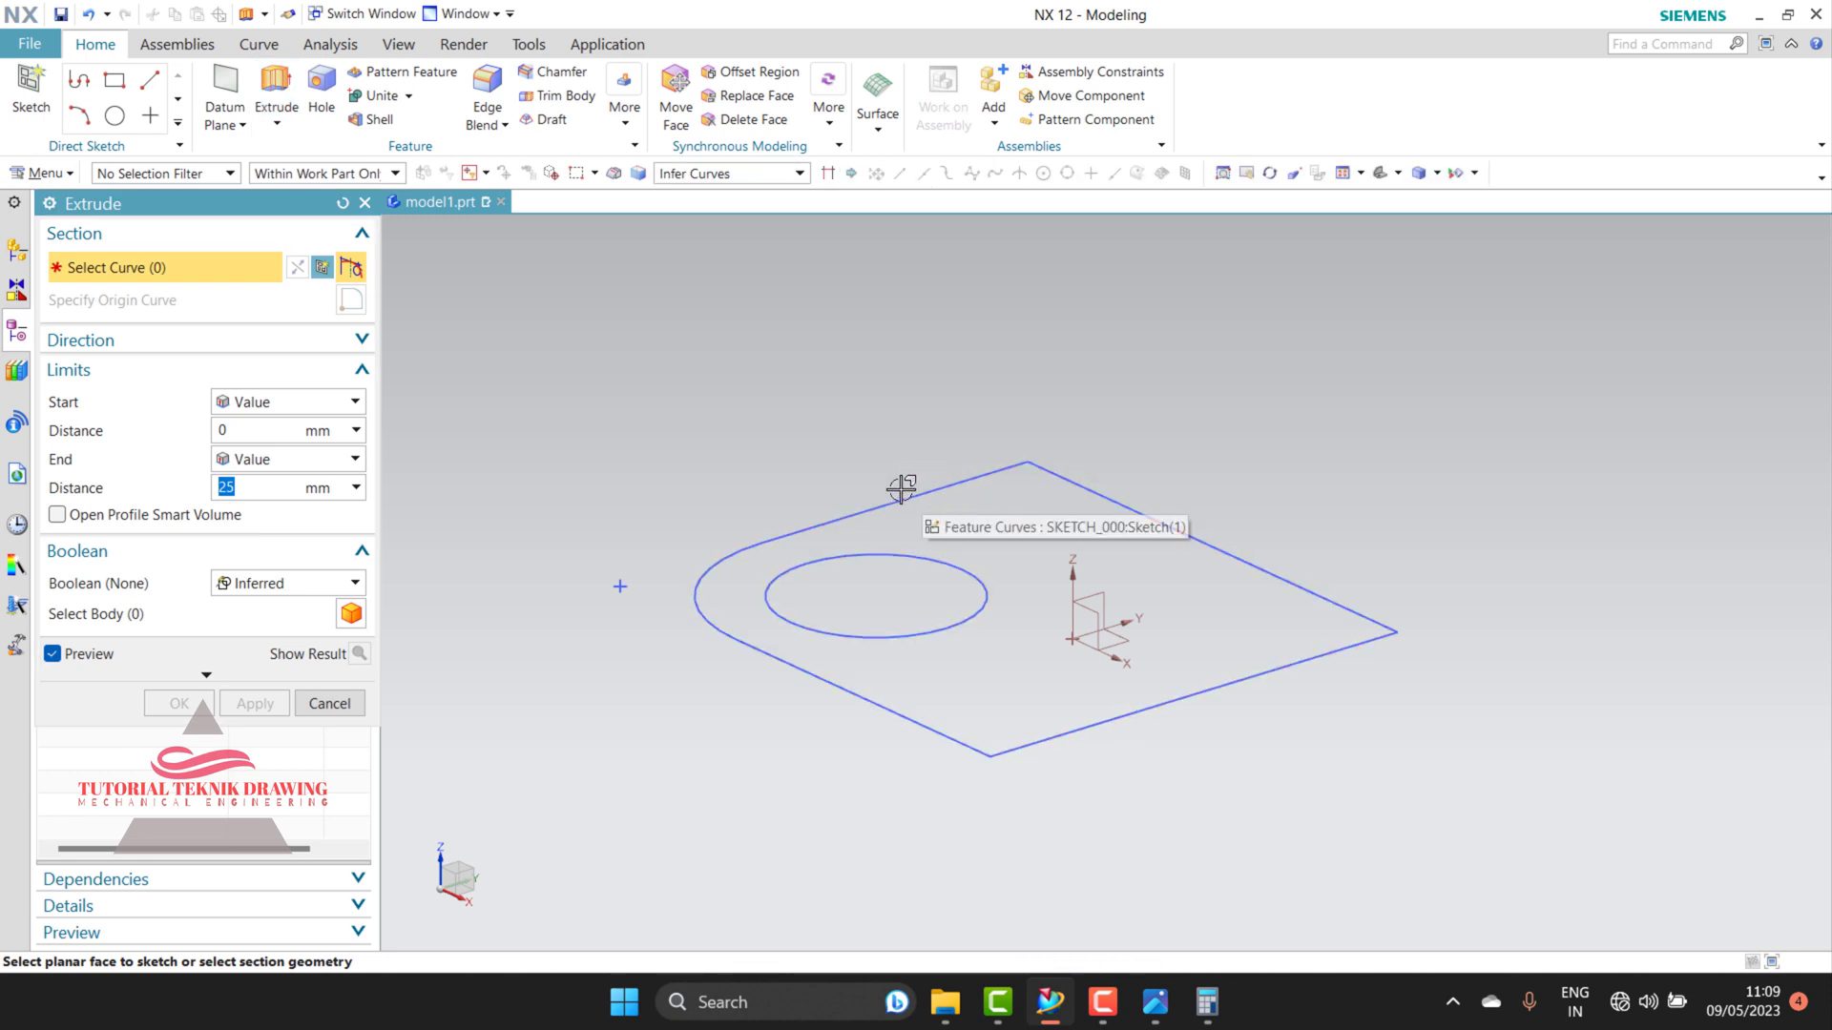
click(848, 514)
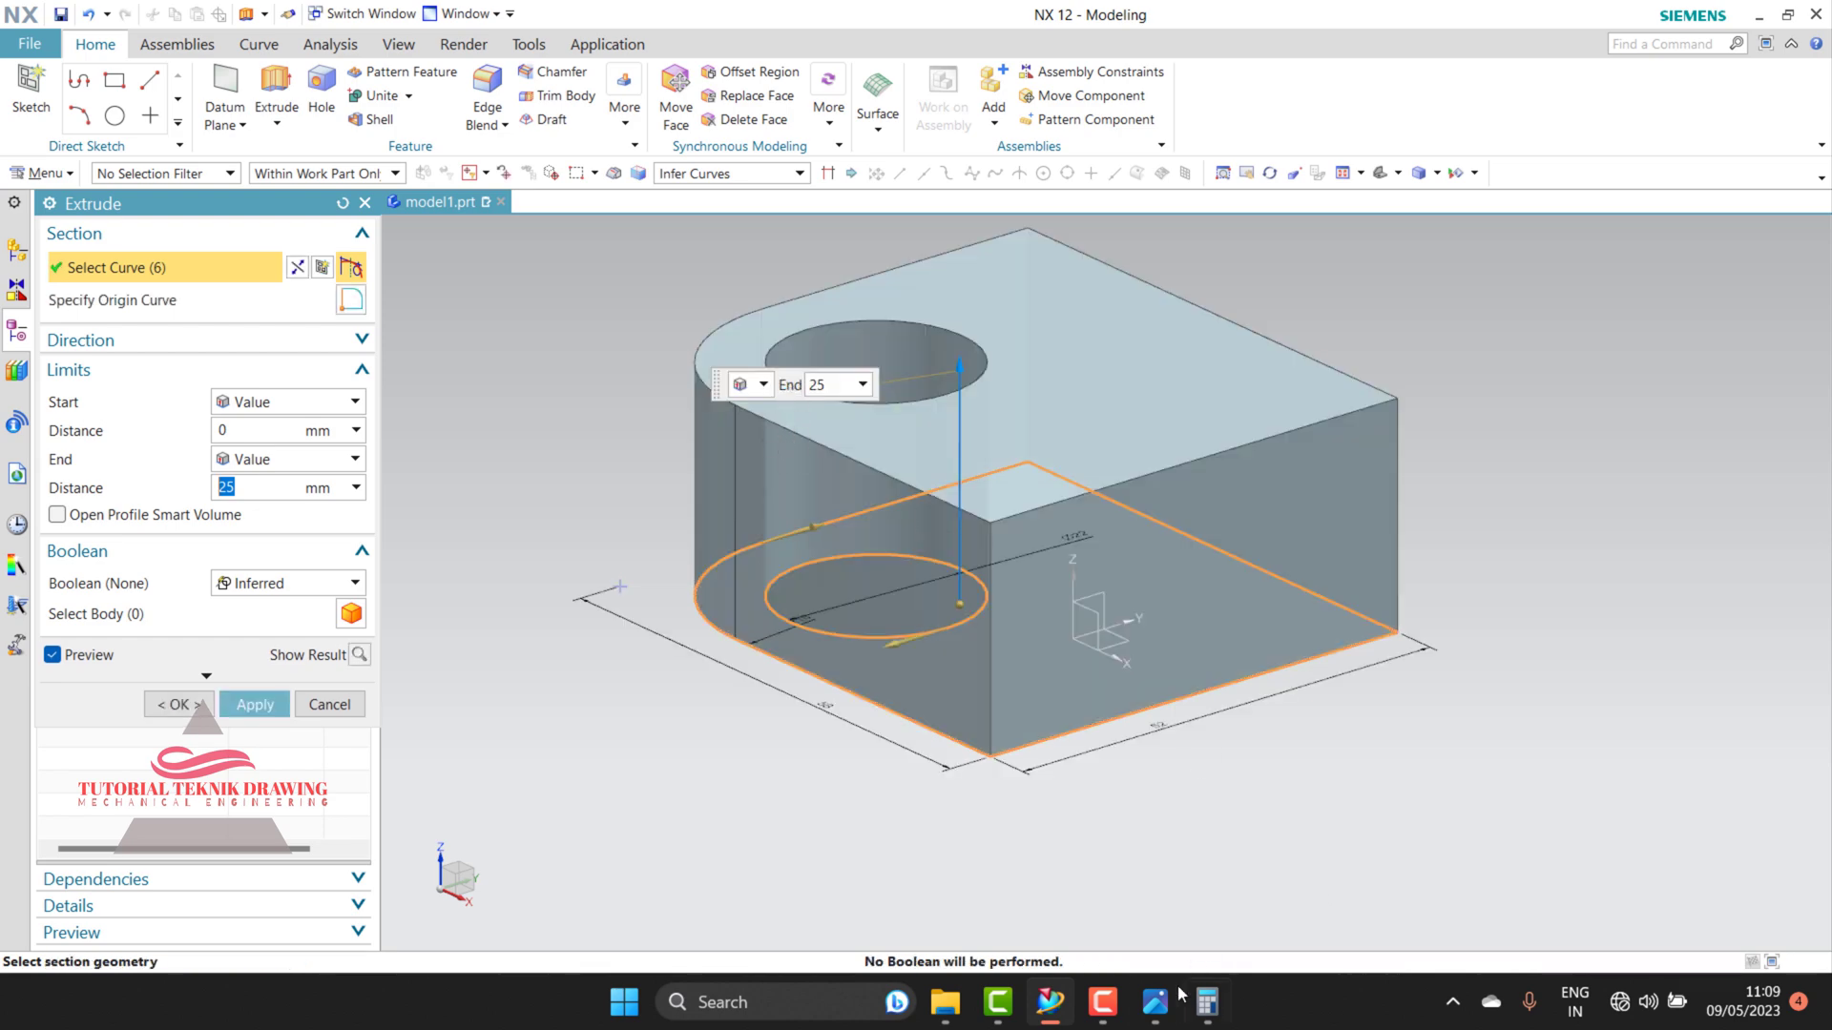
click(1155, 1002)
scroll(1437, 757, down, 2)
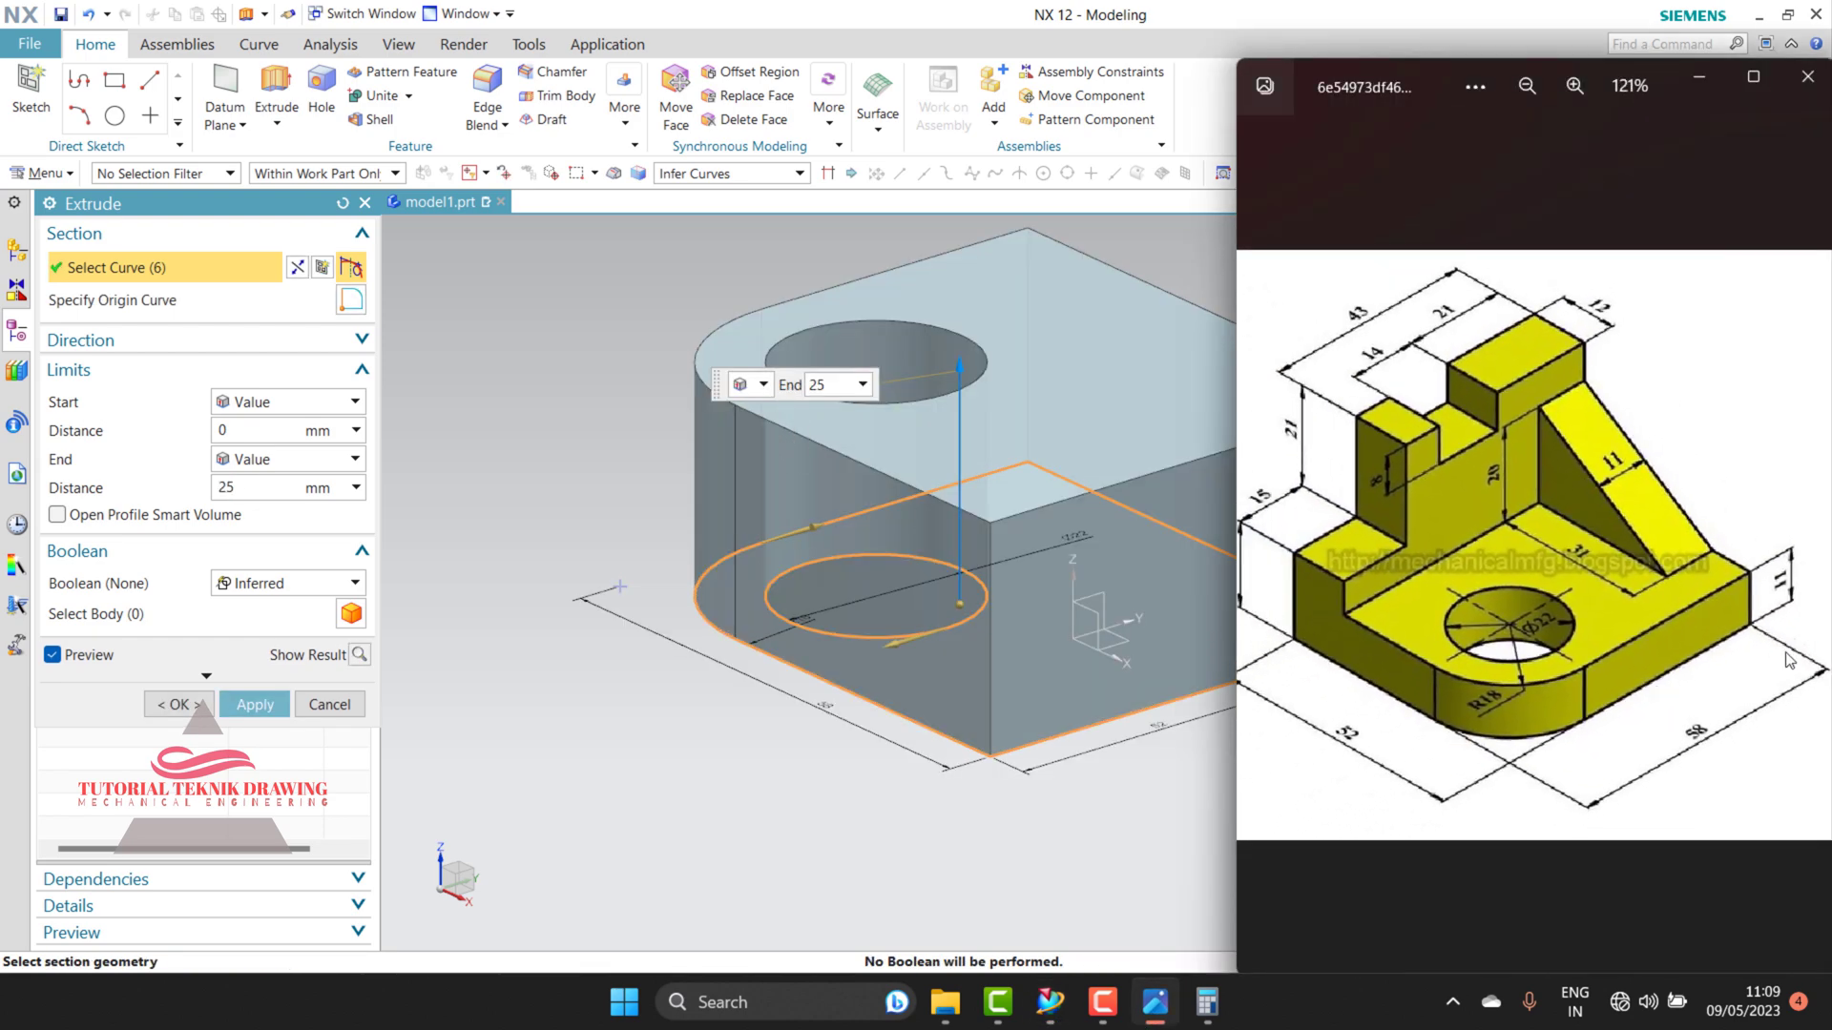
click(1699, 90)
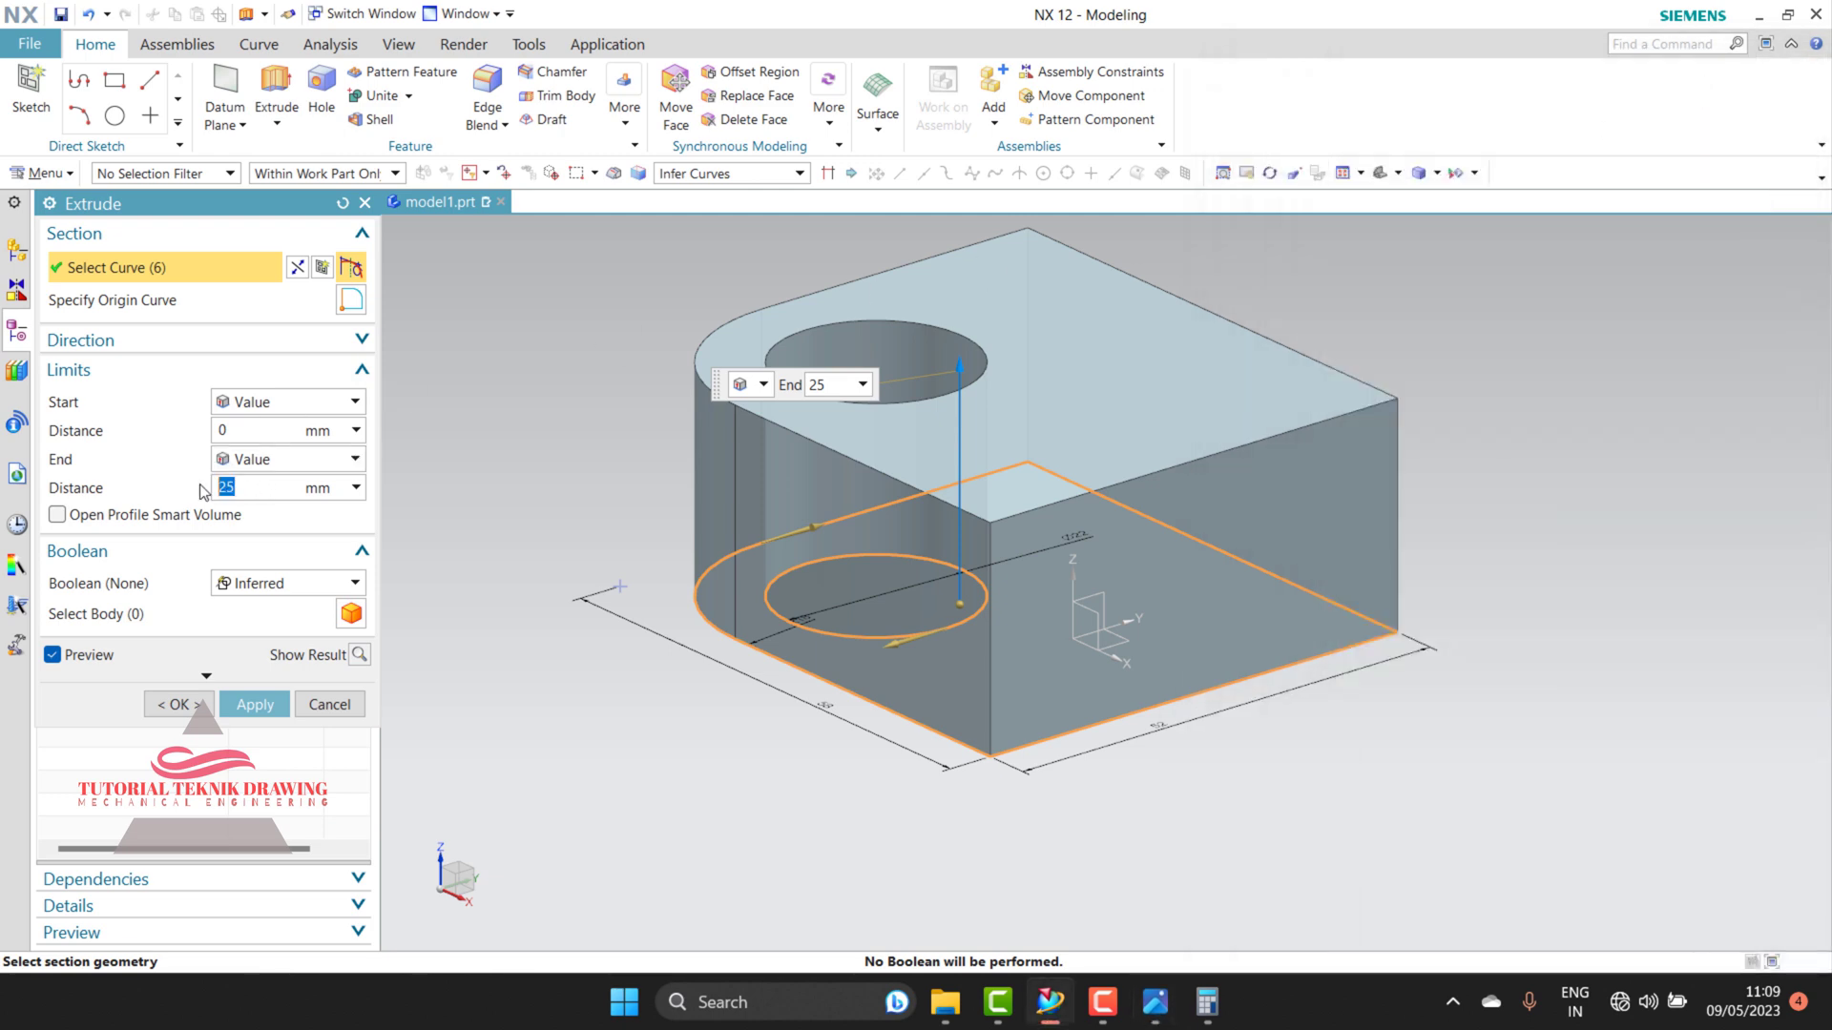
click(289, 488)
text(11)
click(236, 708)
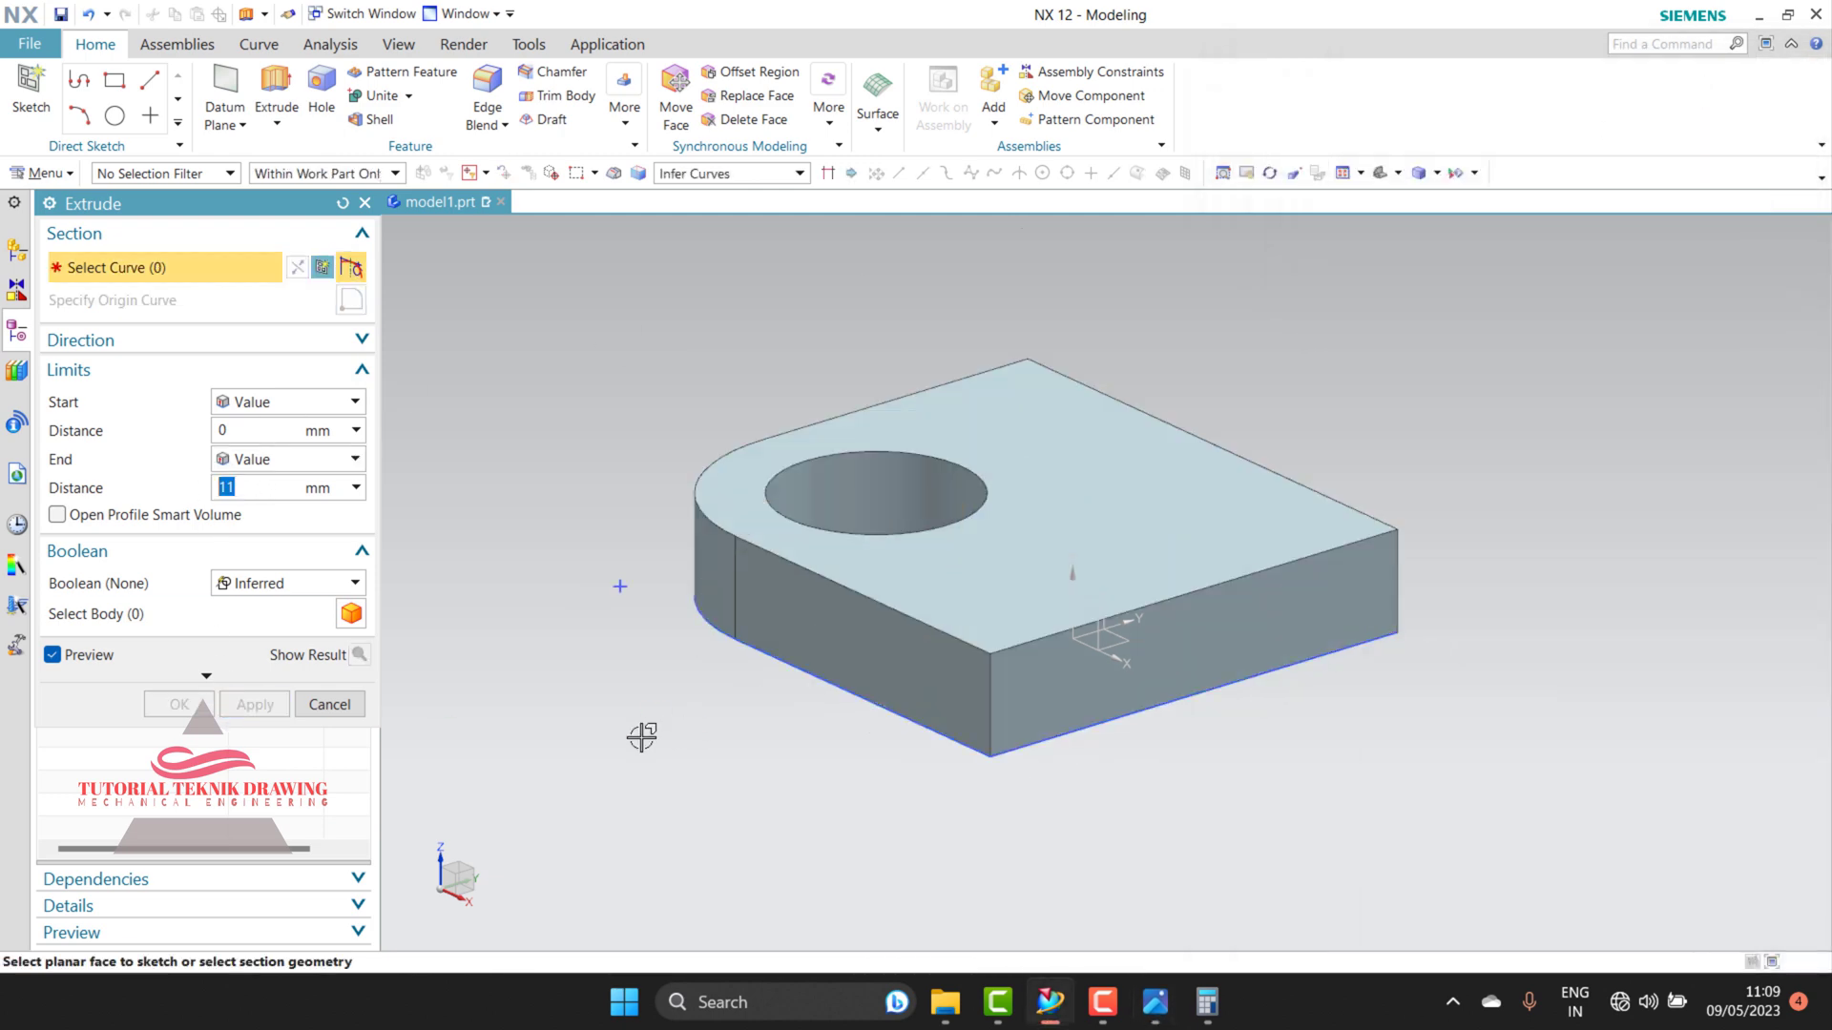
Step: Orbit the new plate to compare it with the reference drawing, then close Extrude
right_click(552, 416)
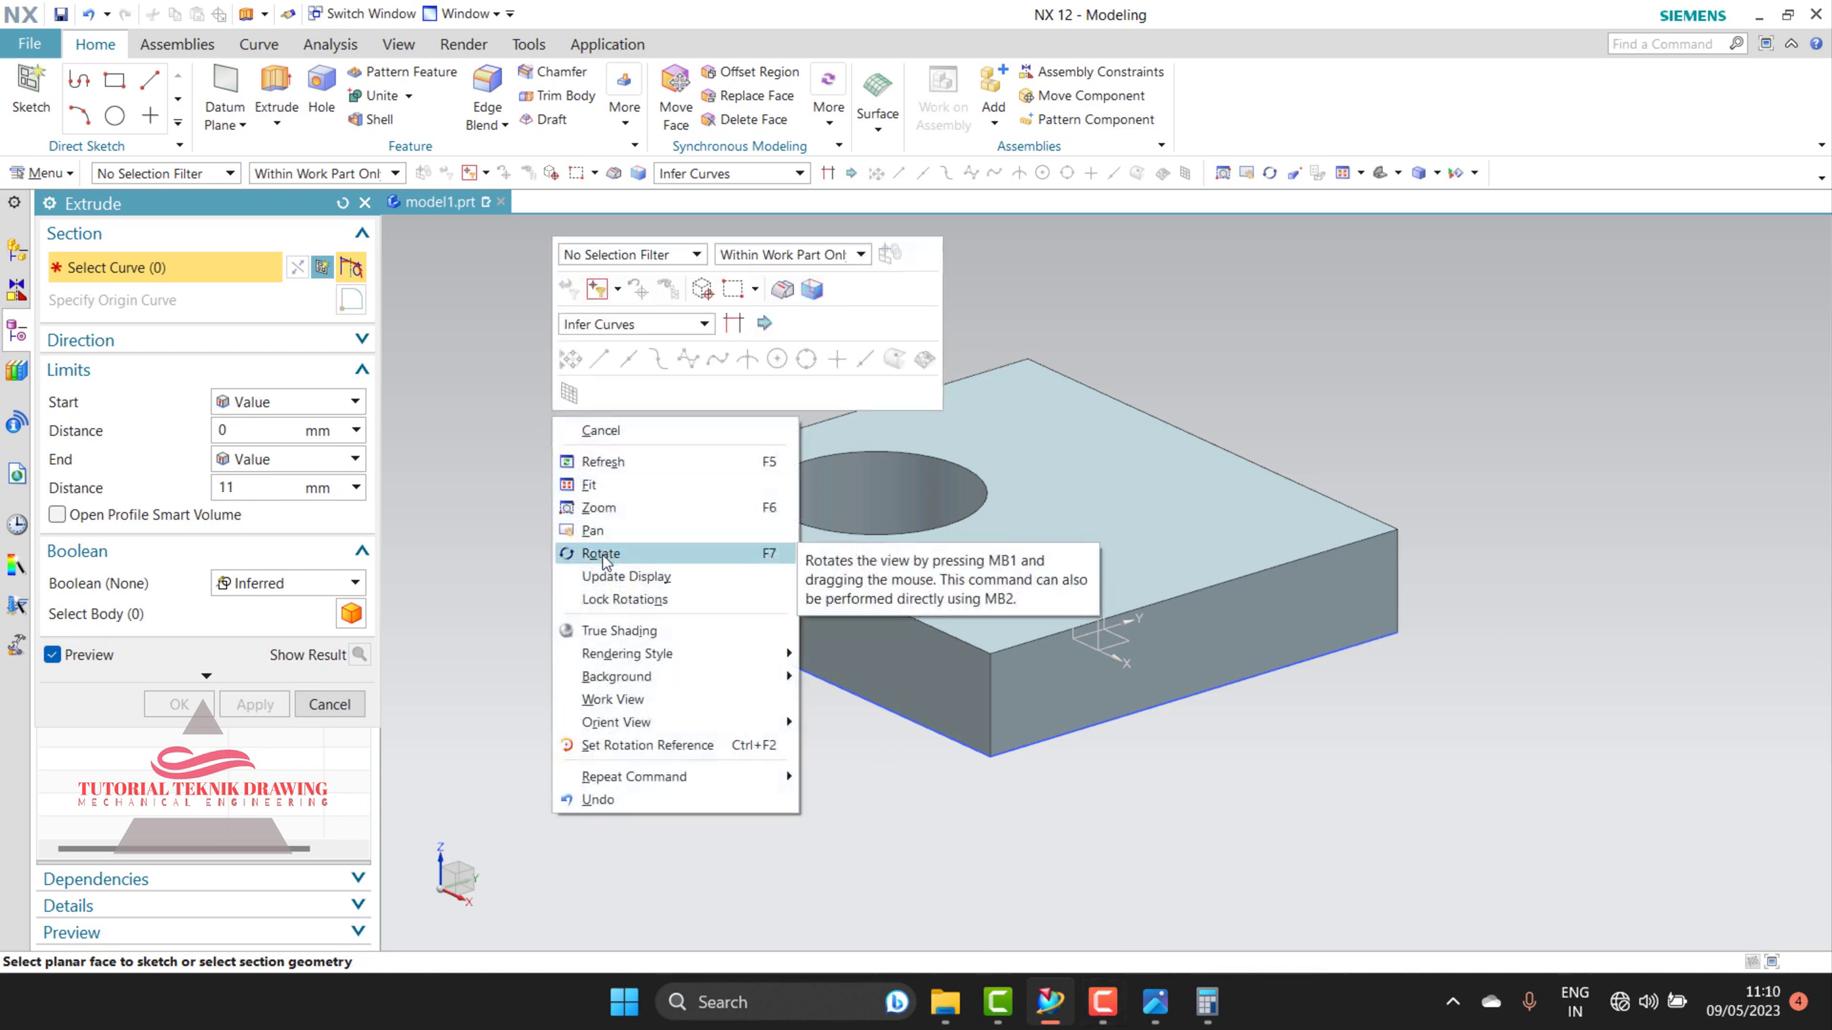
click(603, 553)
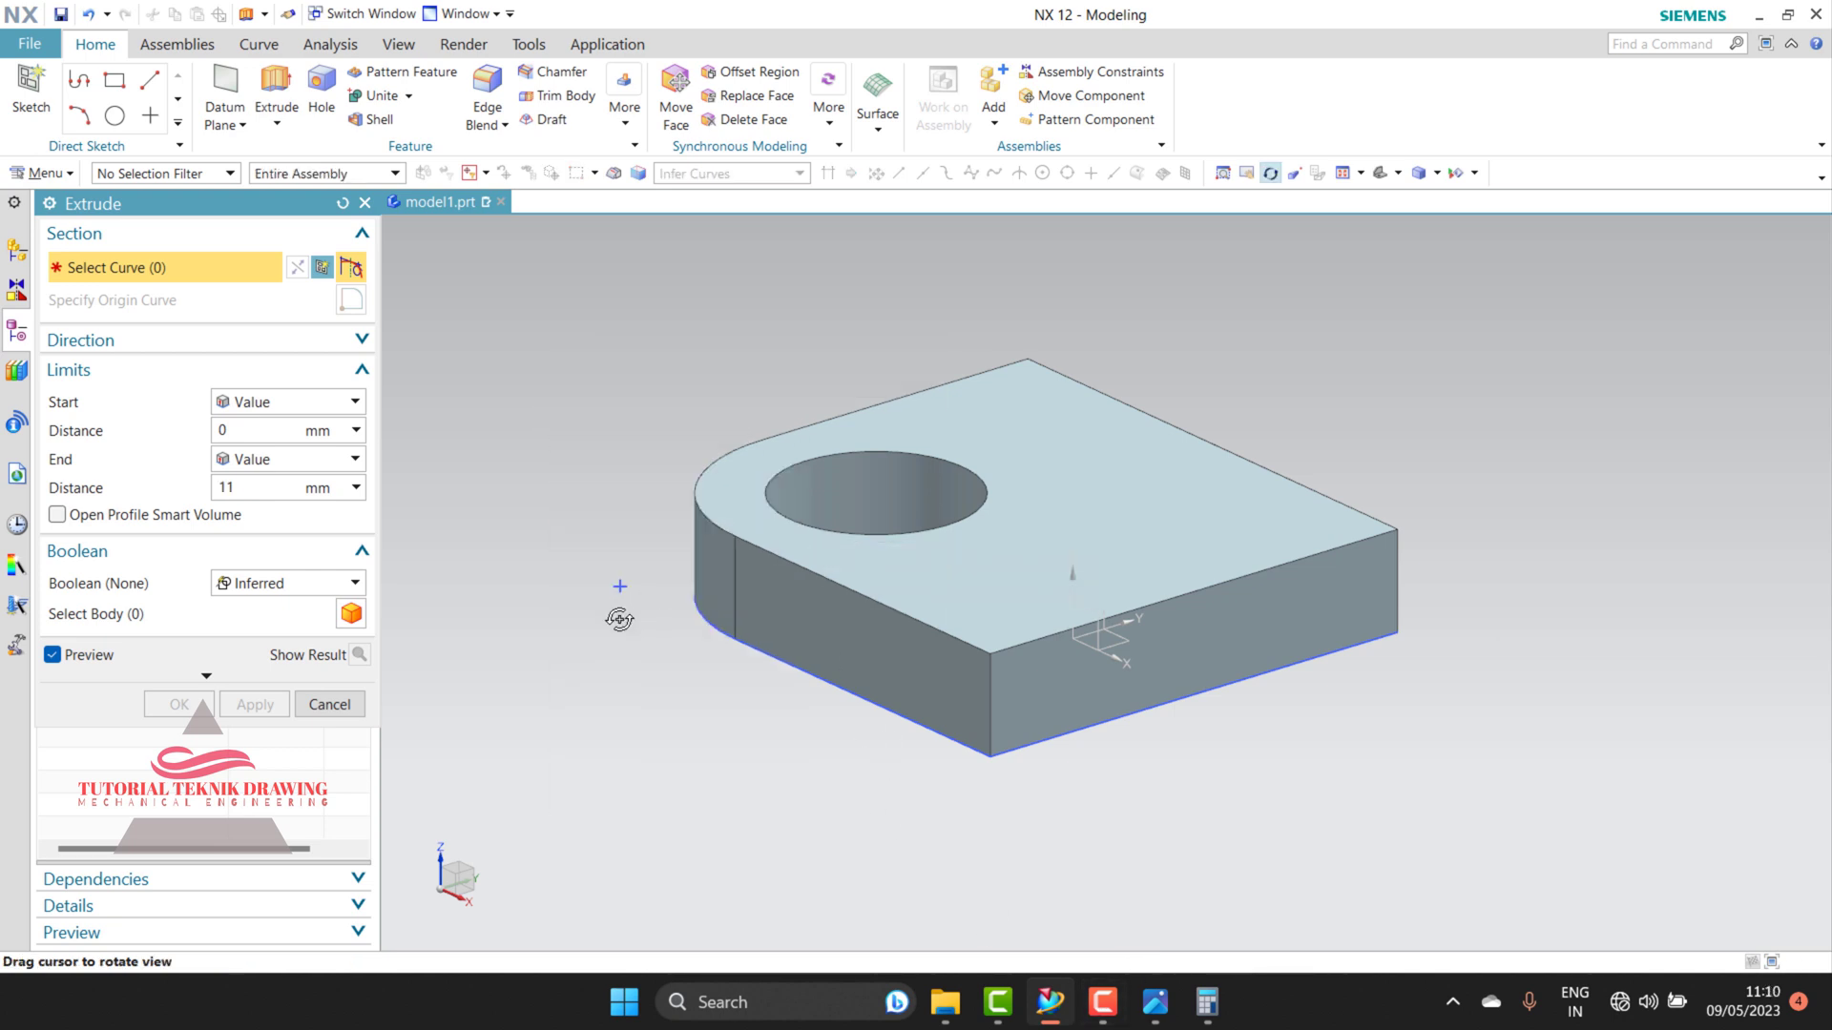
mouse_move(617, 617)
mouse_down()
mouse_move(760, 696)
mouse_move(670, 683)
mouse_move(813, 617)
mouse_move(764, 642)
mouse_move(875, 641)
mouse_move(820, 620)
mouse_move(945, 496)
mouse_move(758, 654)
mouse_move(848, 706)
mouse_up()
click(1151, 1013)
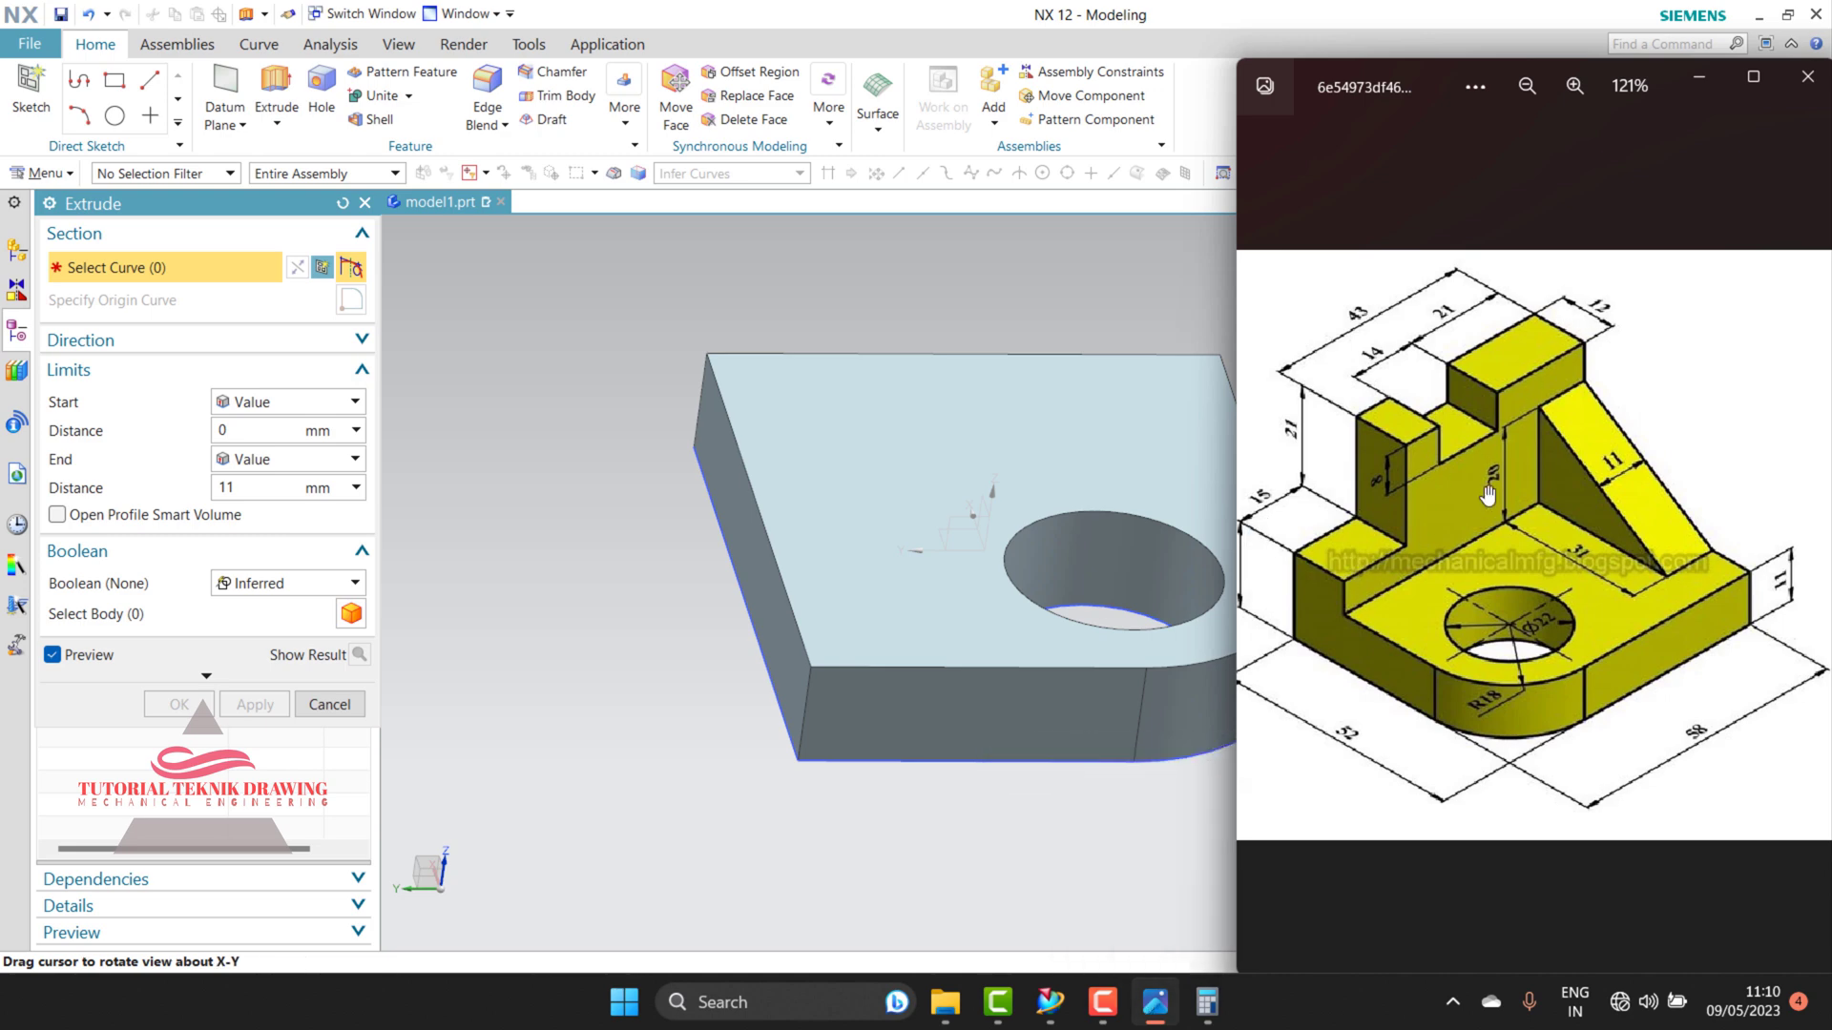
click(1699, 77)
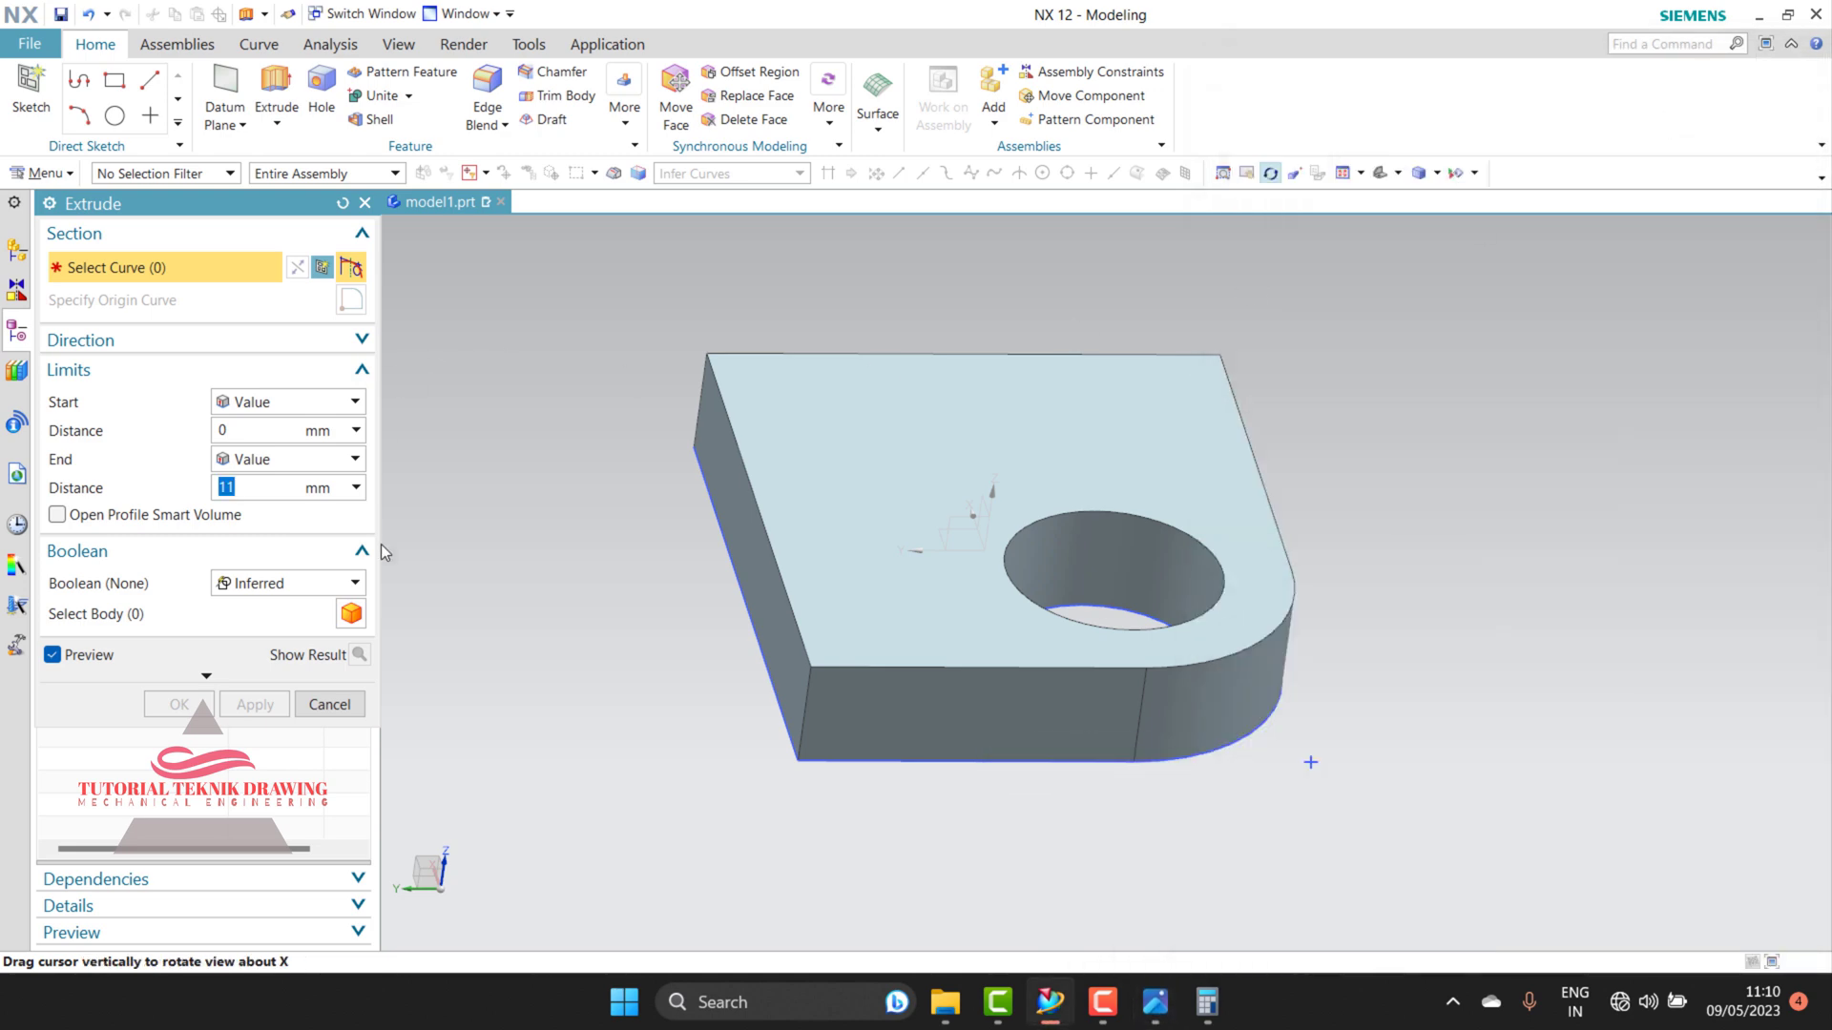
mouse_move(621, 475)
mouse_down()
mouse_move(706, 518)
mouse_move(694, 533)
mouse_up()
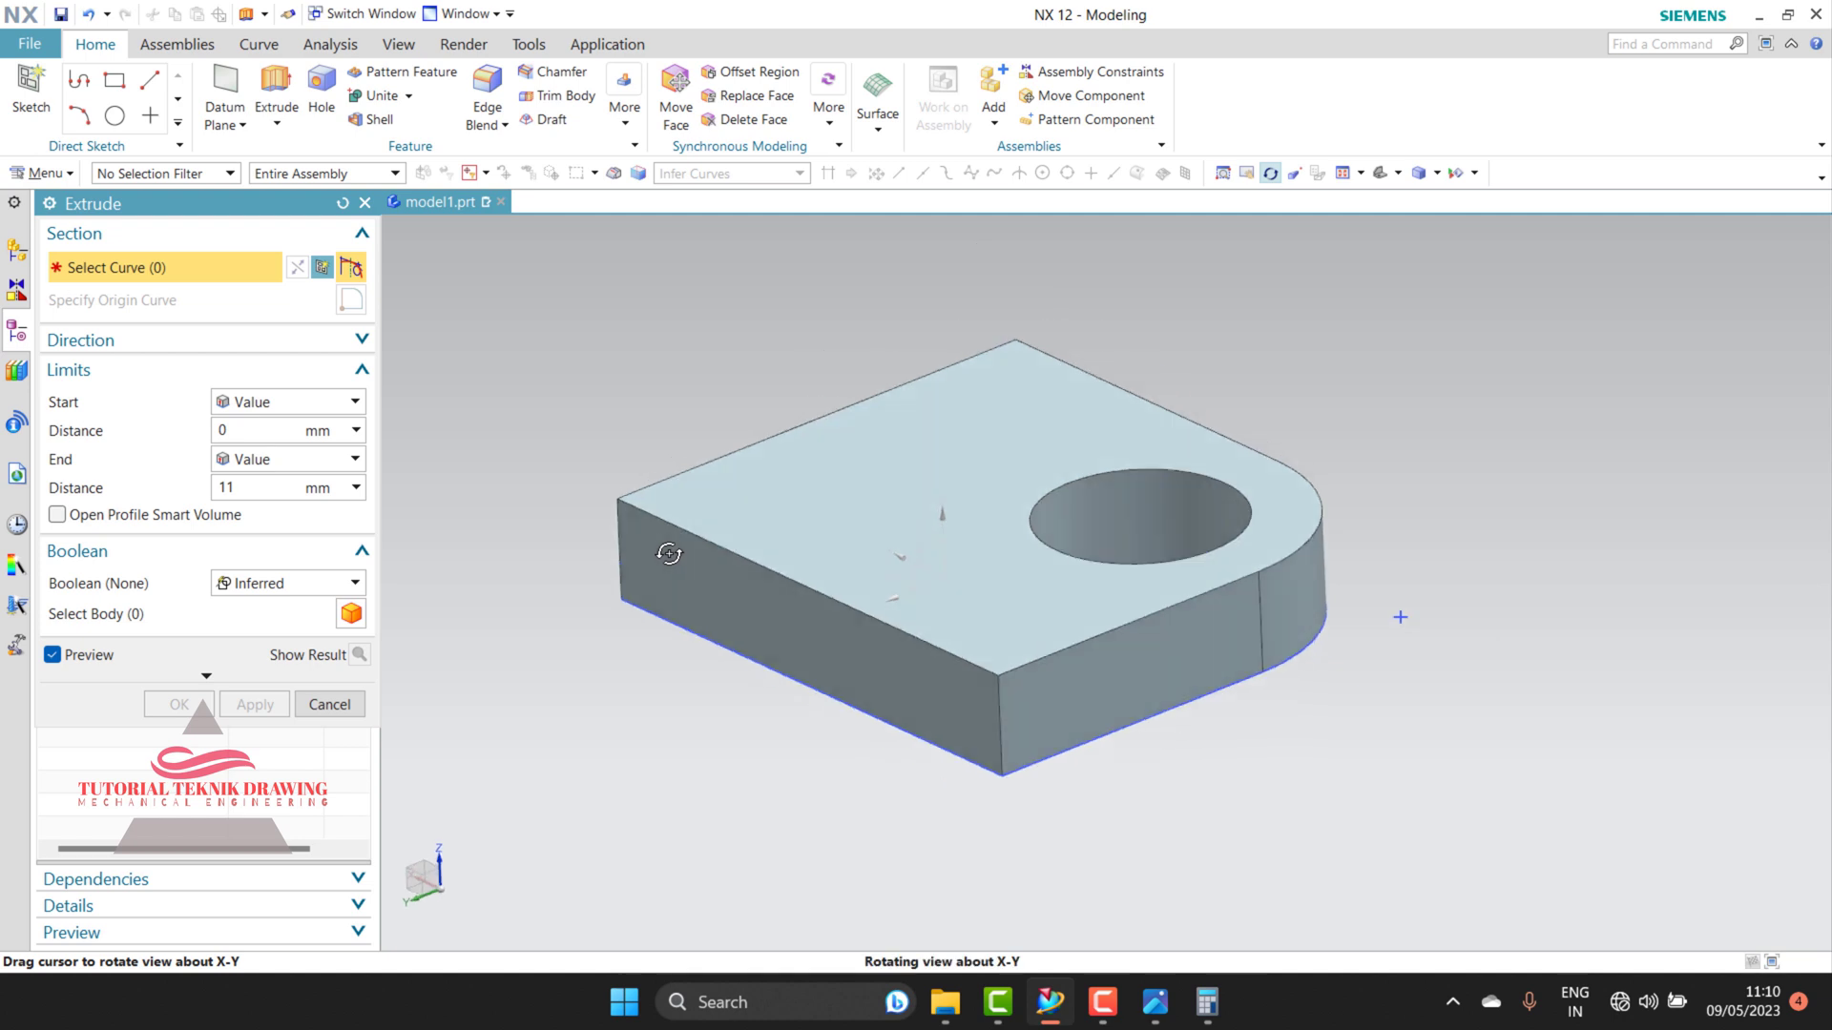
drag(669, 572, 733, 391)
right_click(733, 391)
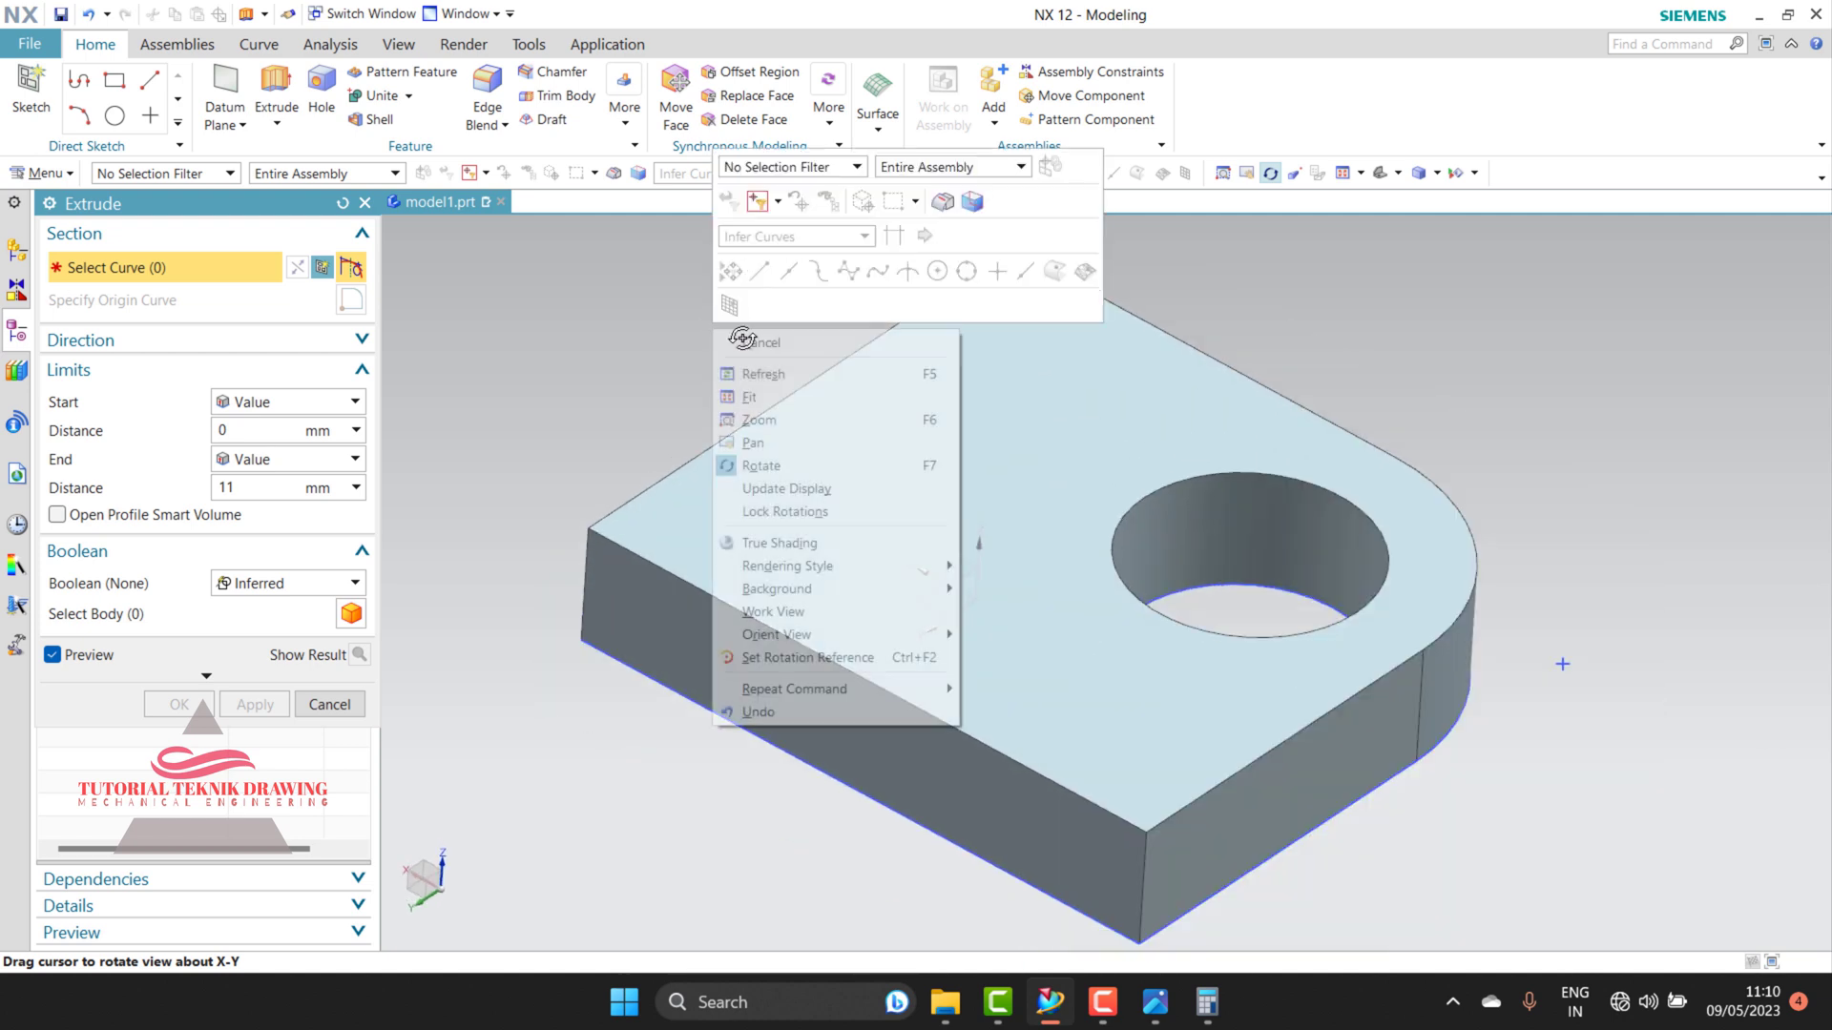
click(765, 350)
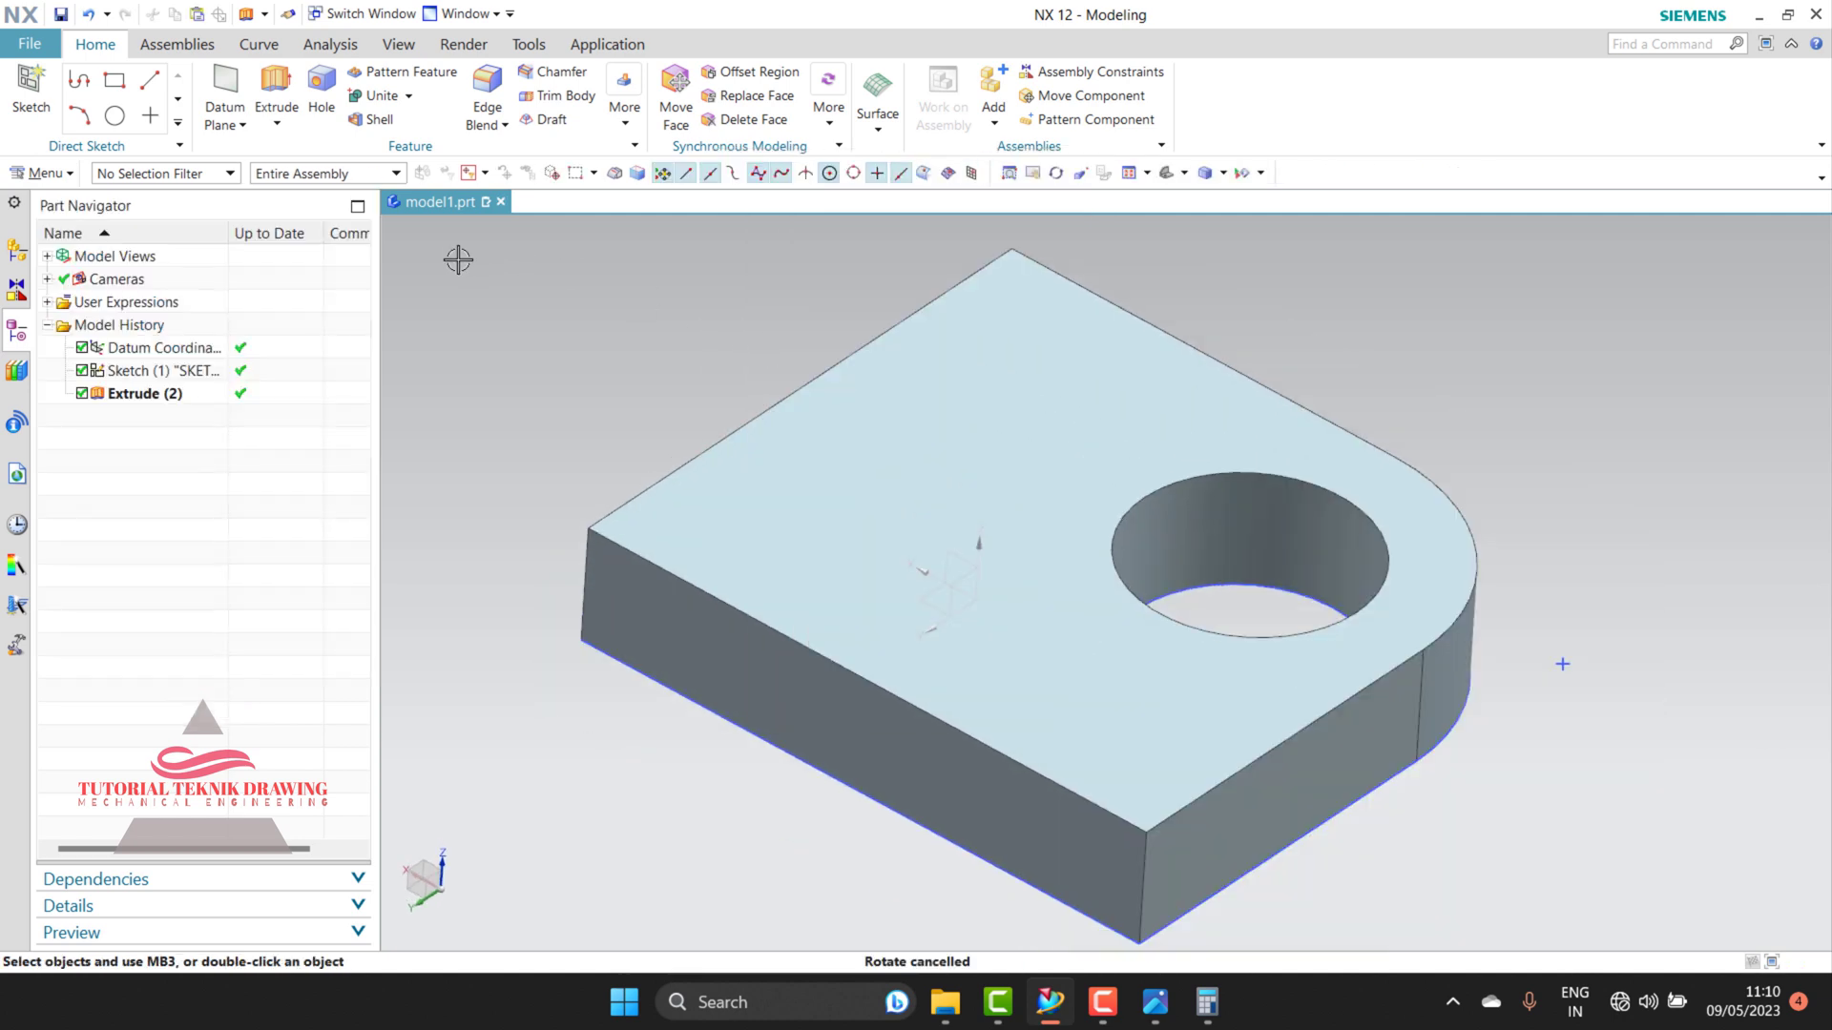
Step: Start Sketch (3) on the base plate's top face and zoom in, checking the reference drawing
click(1156, 1000)
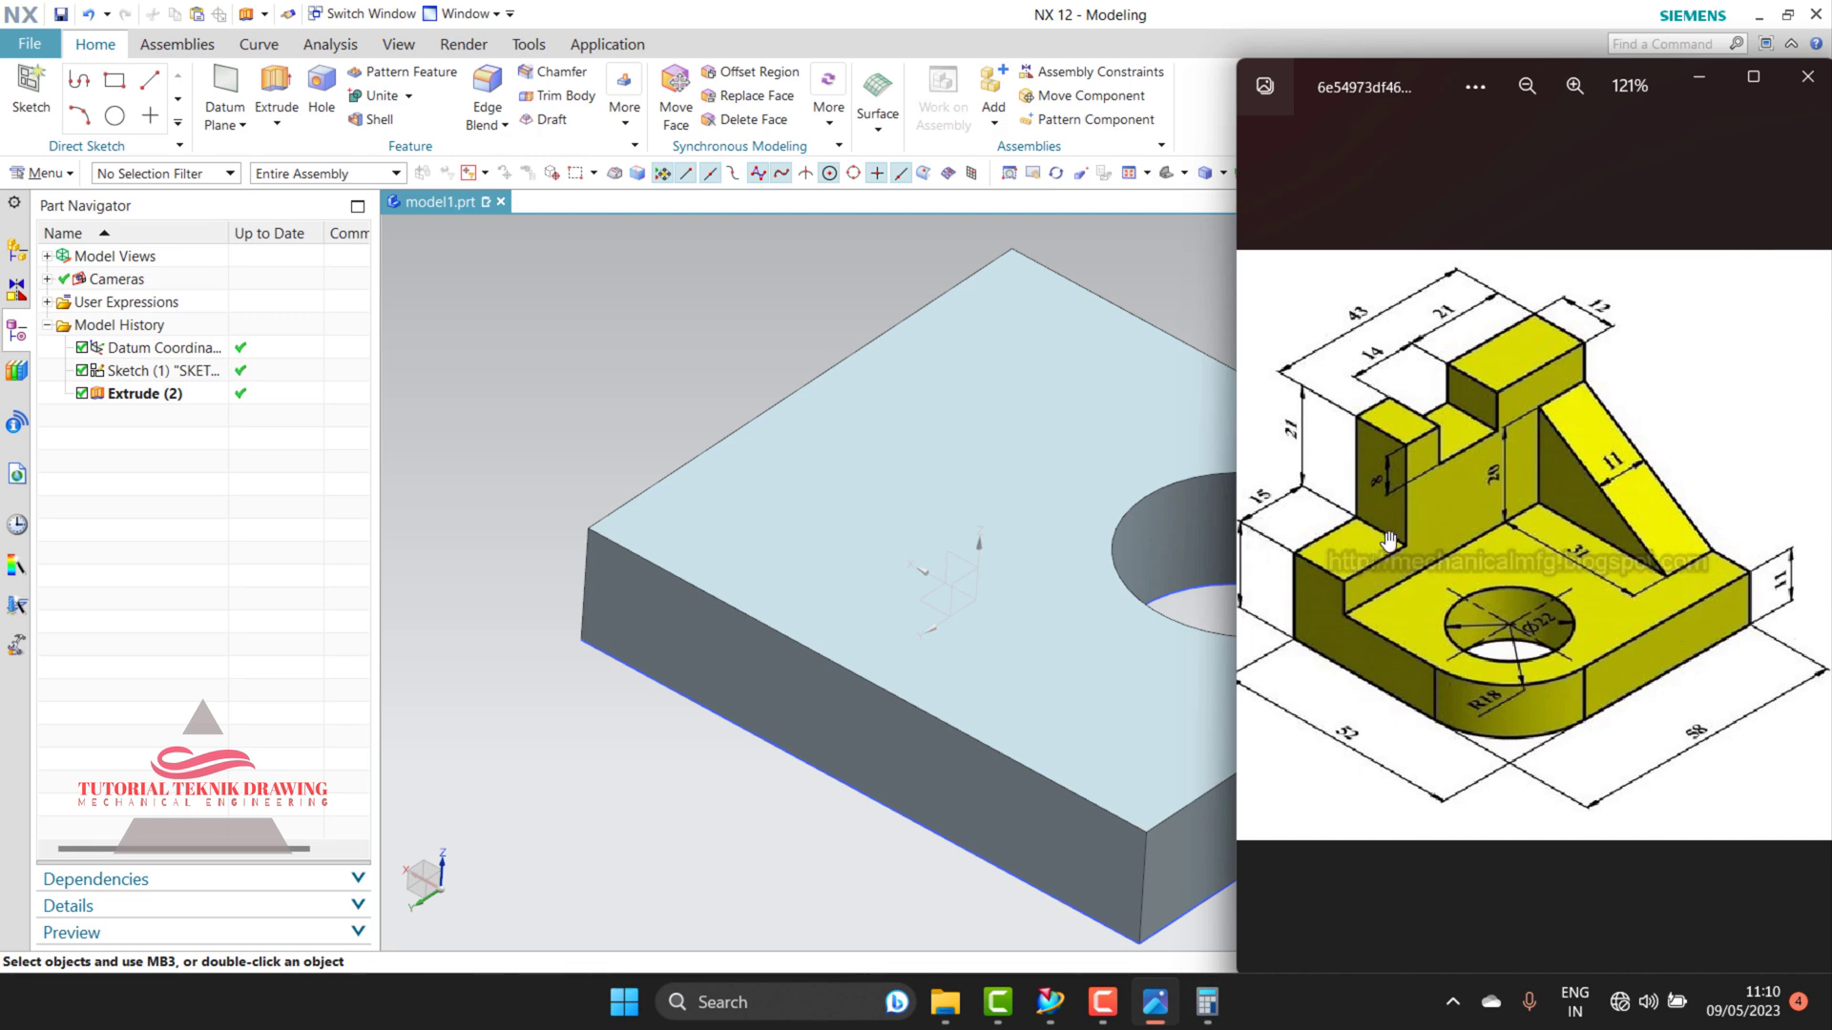
click(1686, 70)
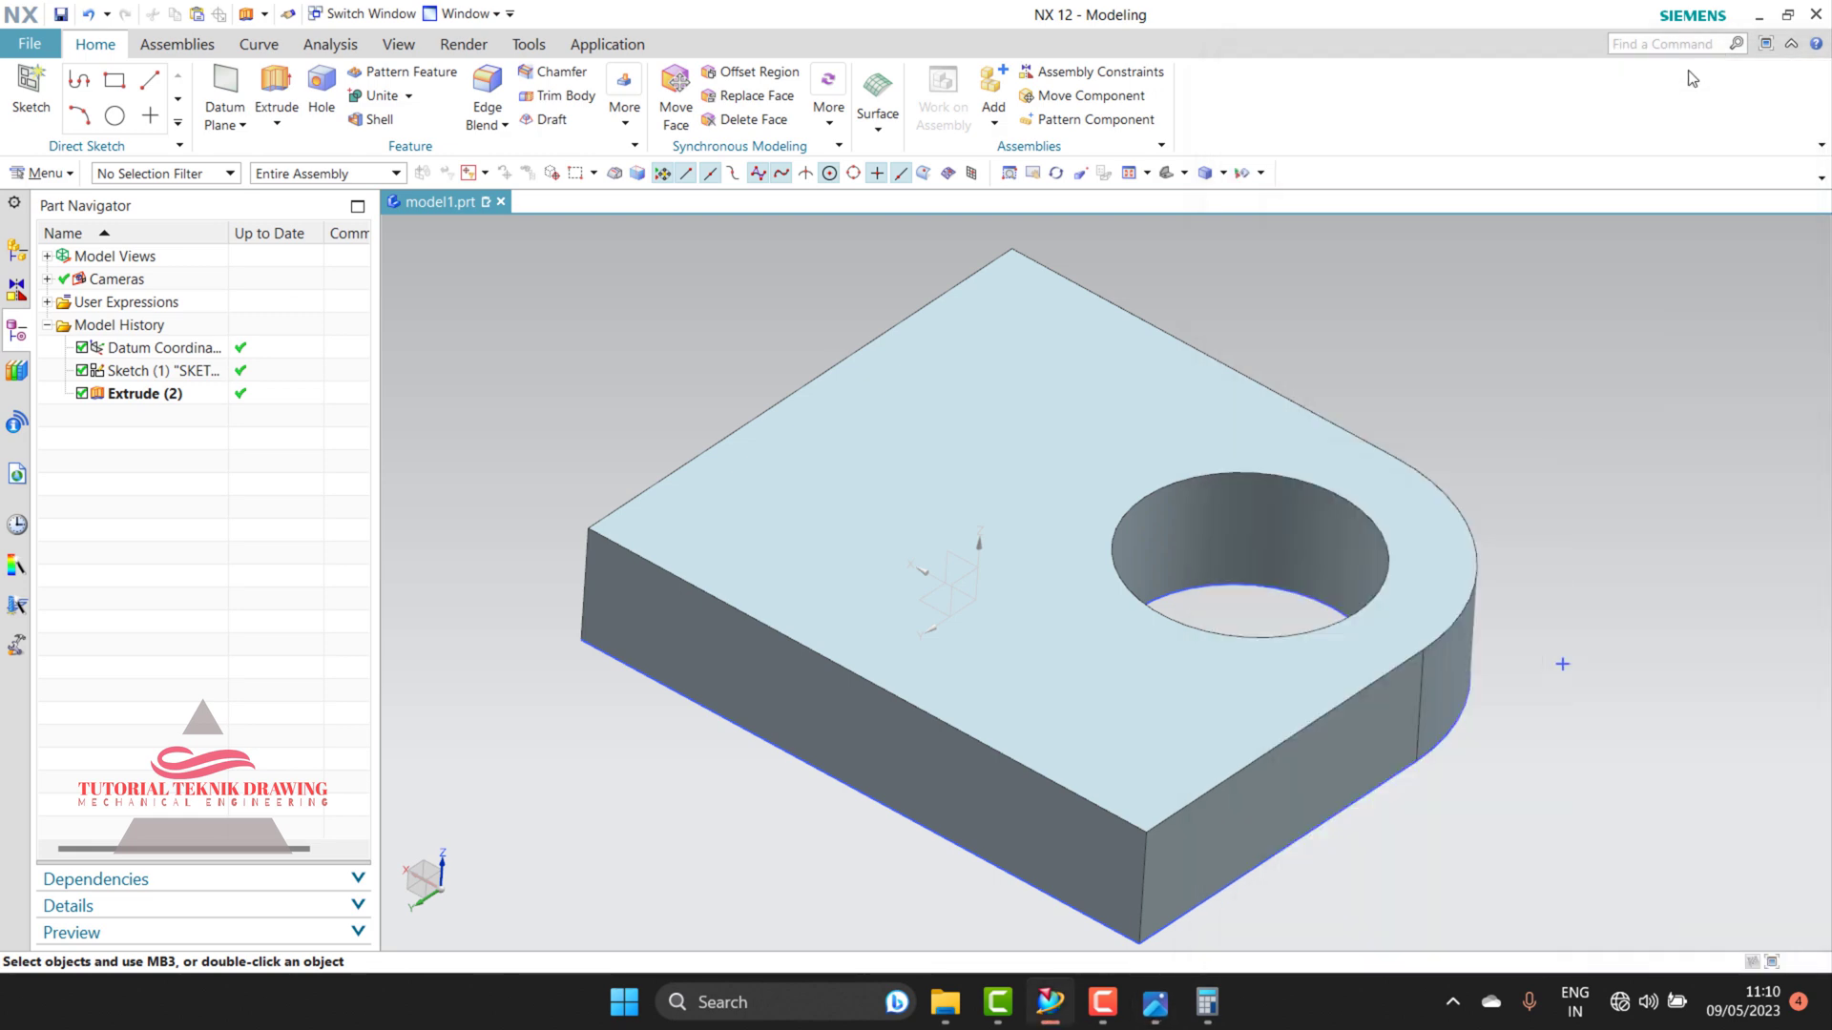
click(991, 502)
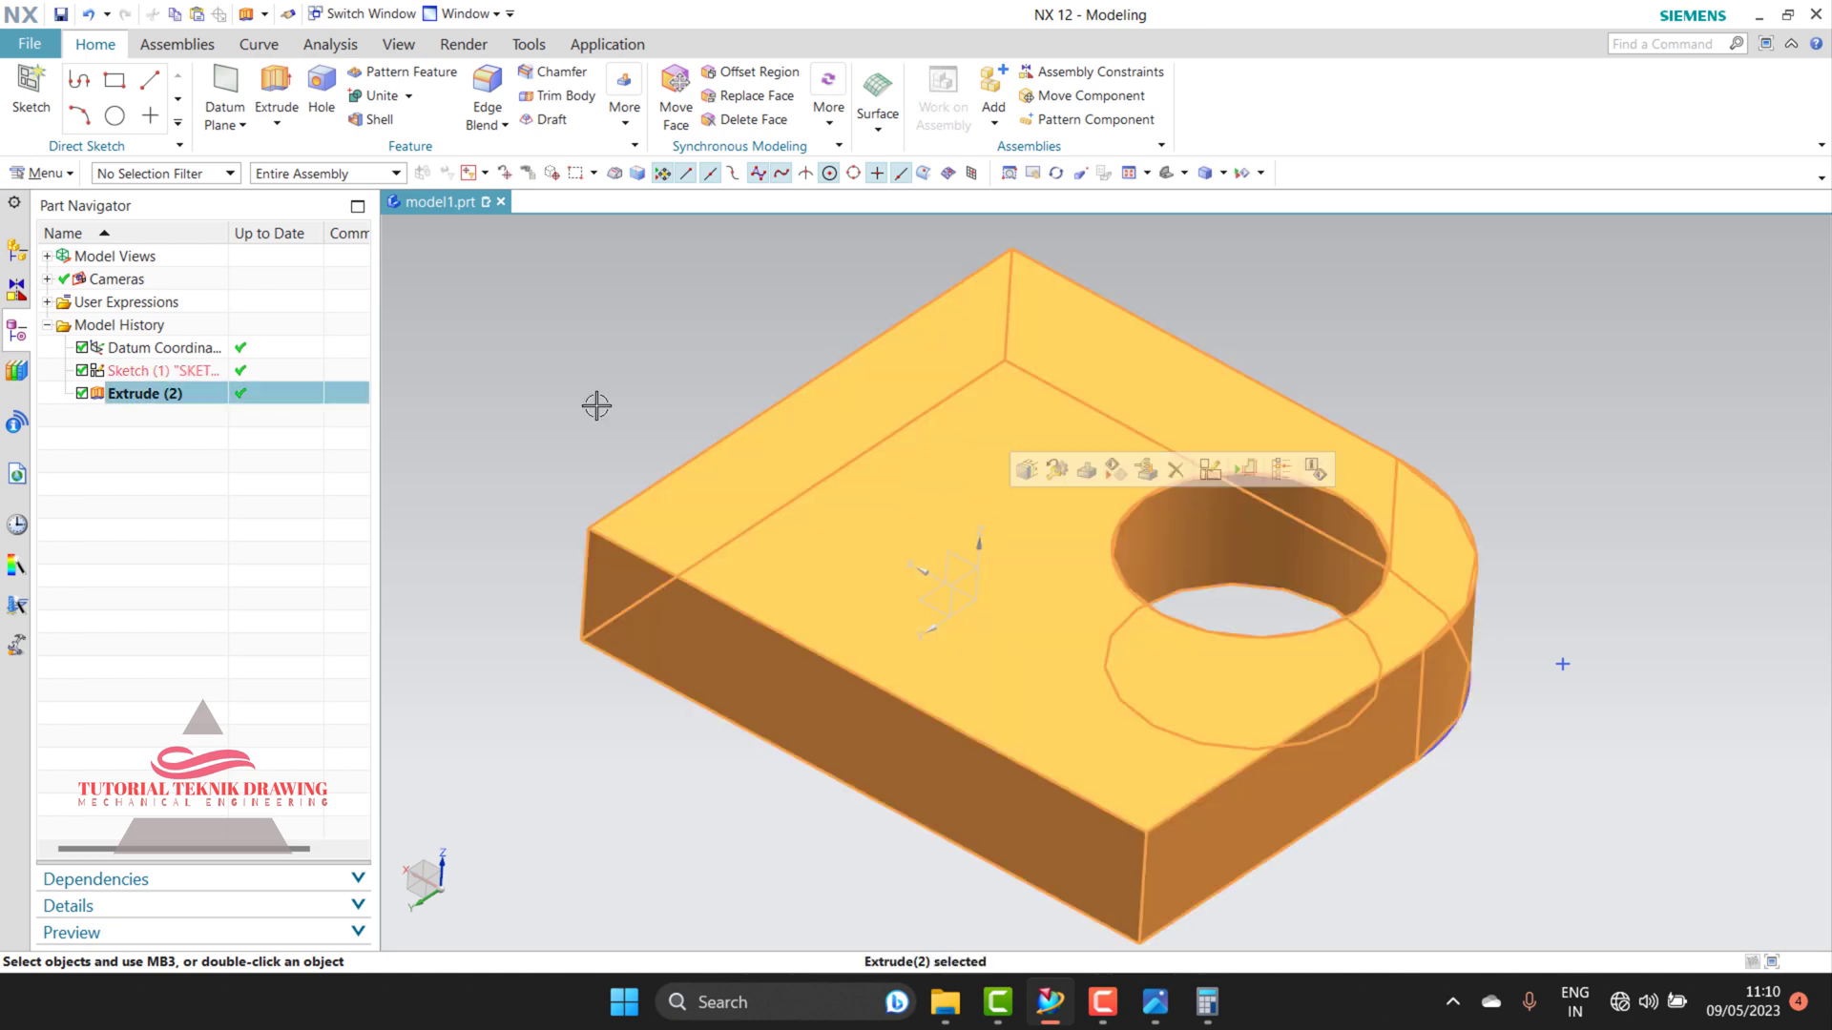
key(Escape)
click(26, 105)
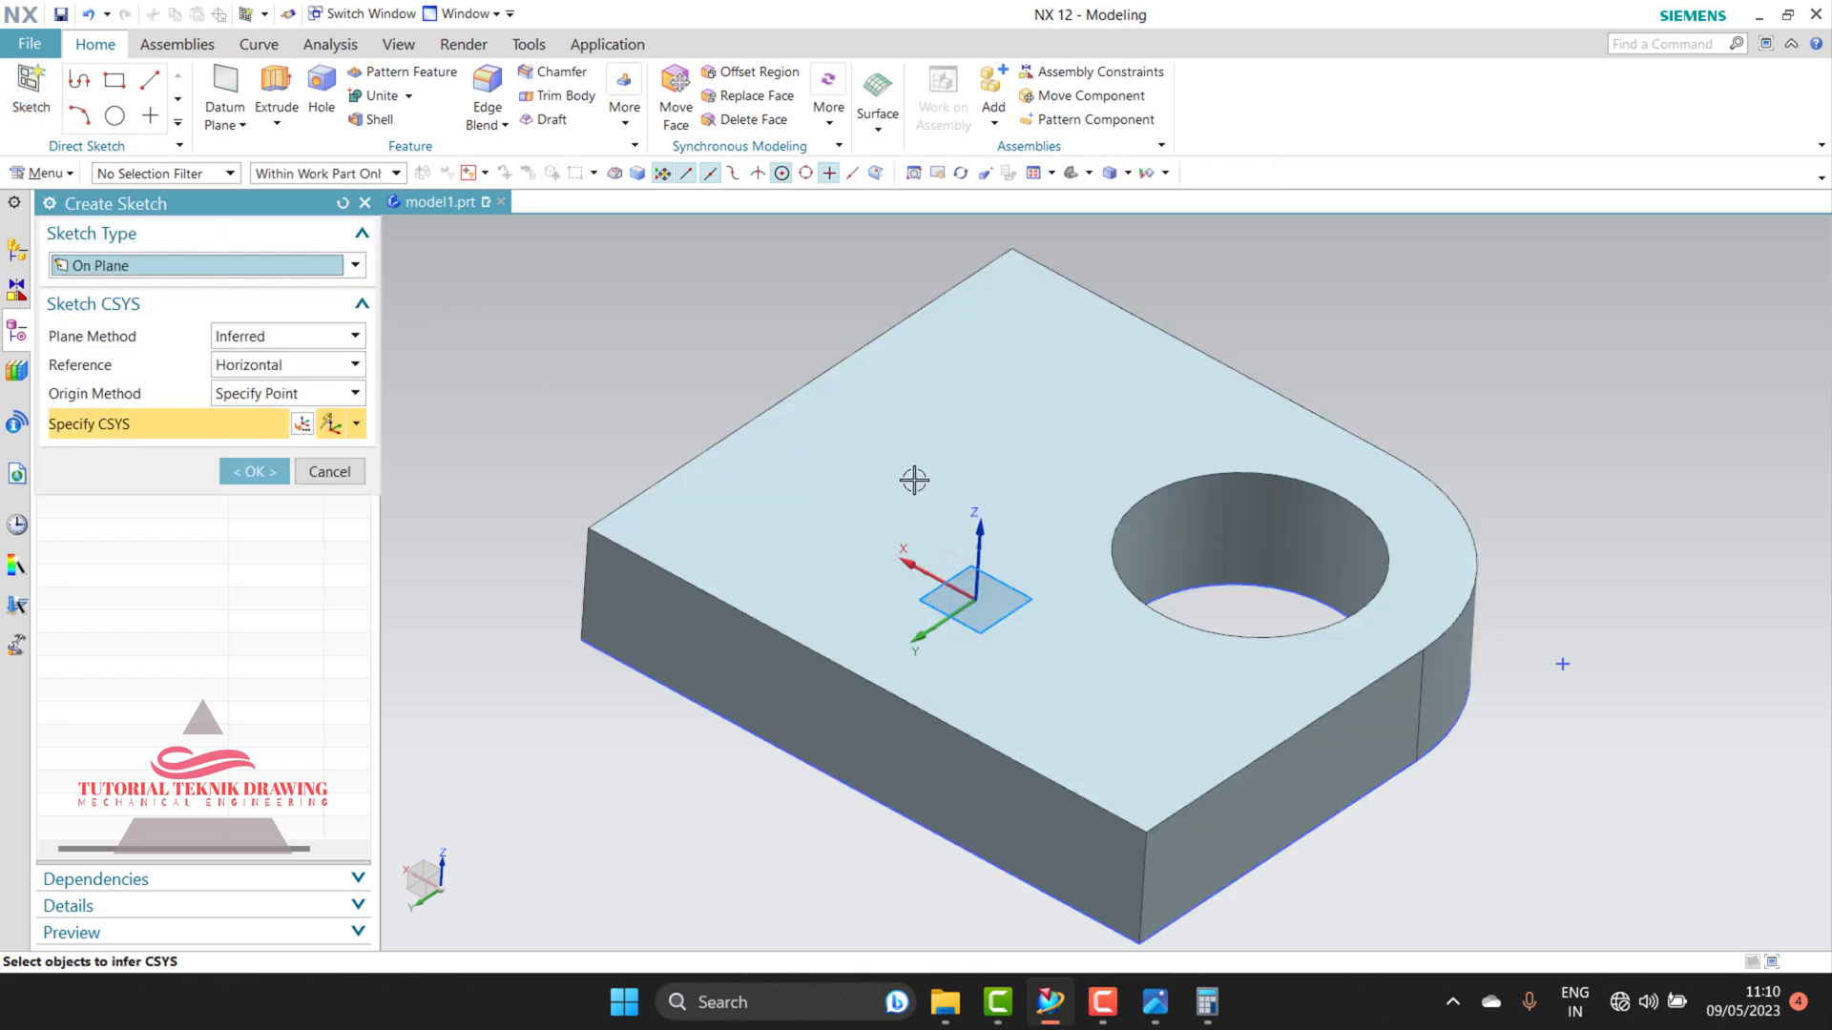
click(849, 434)
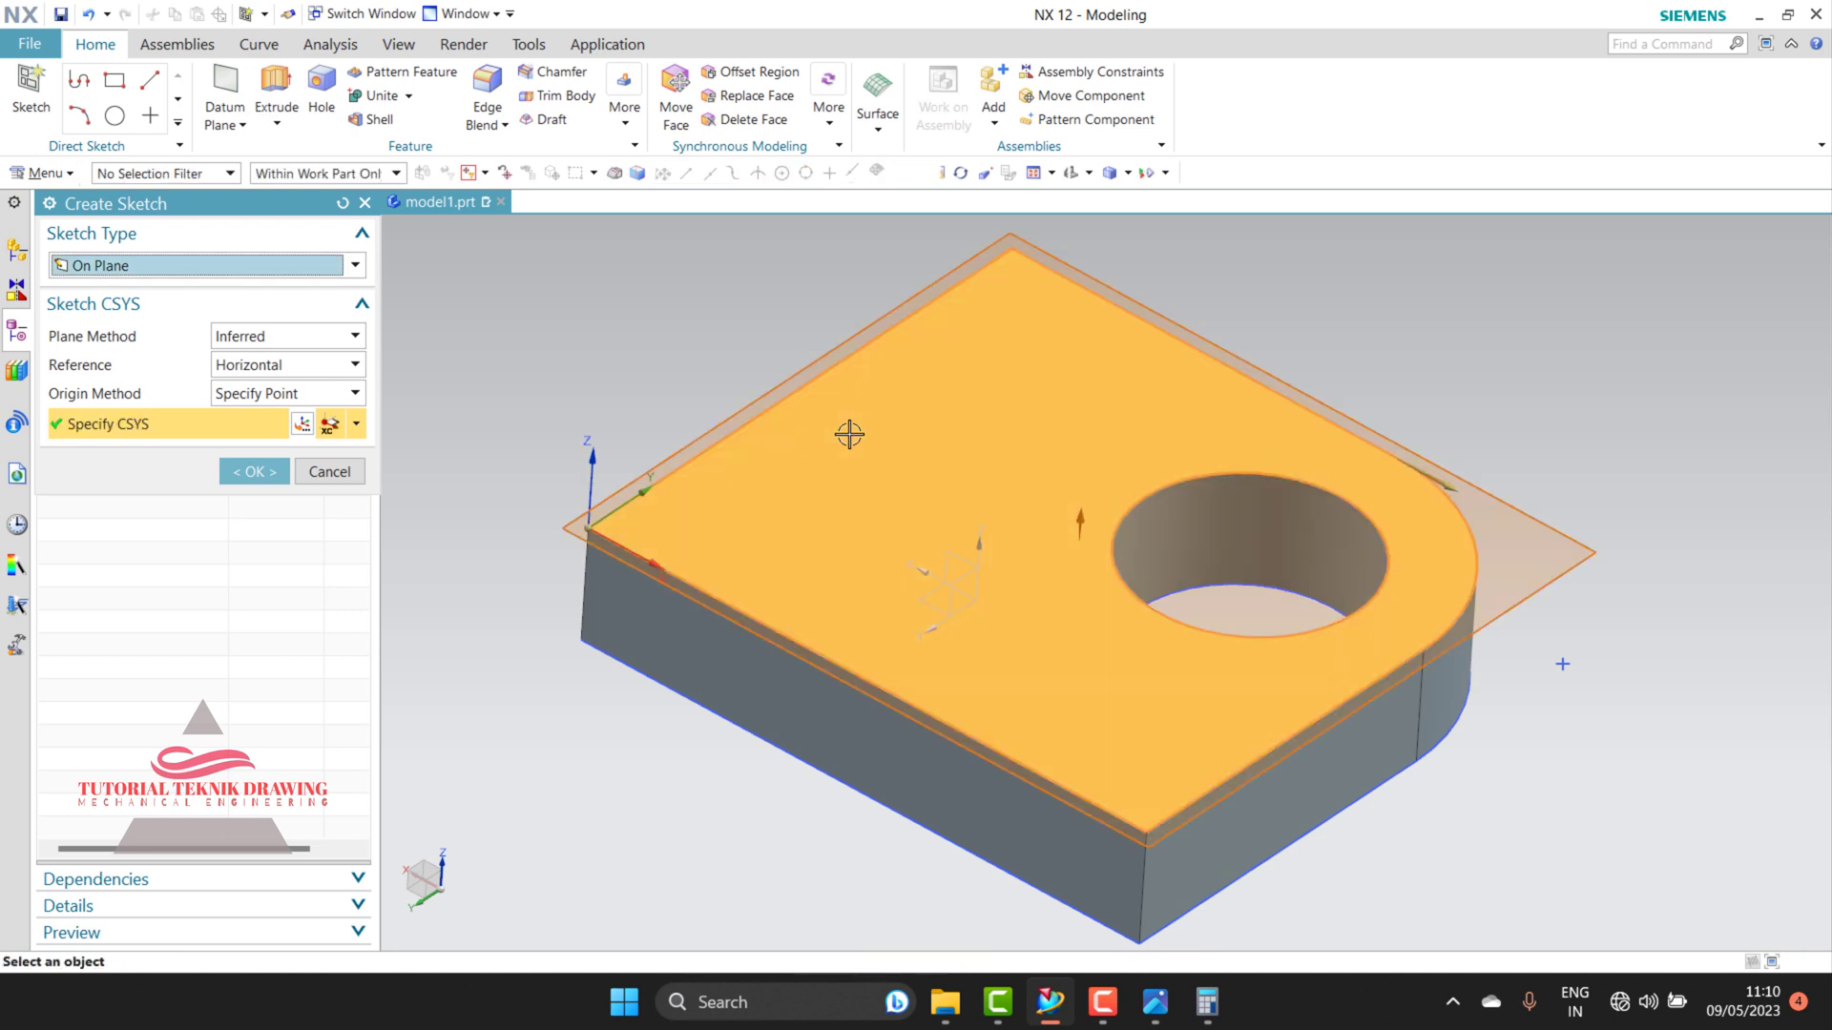
middle_click(830, 434)
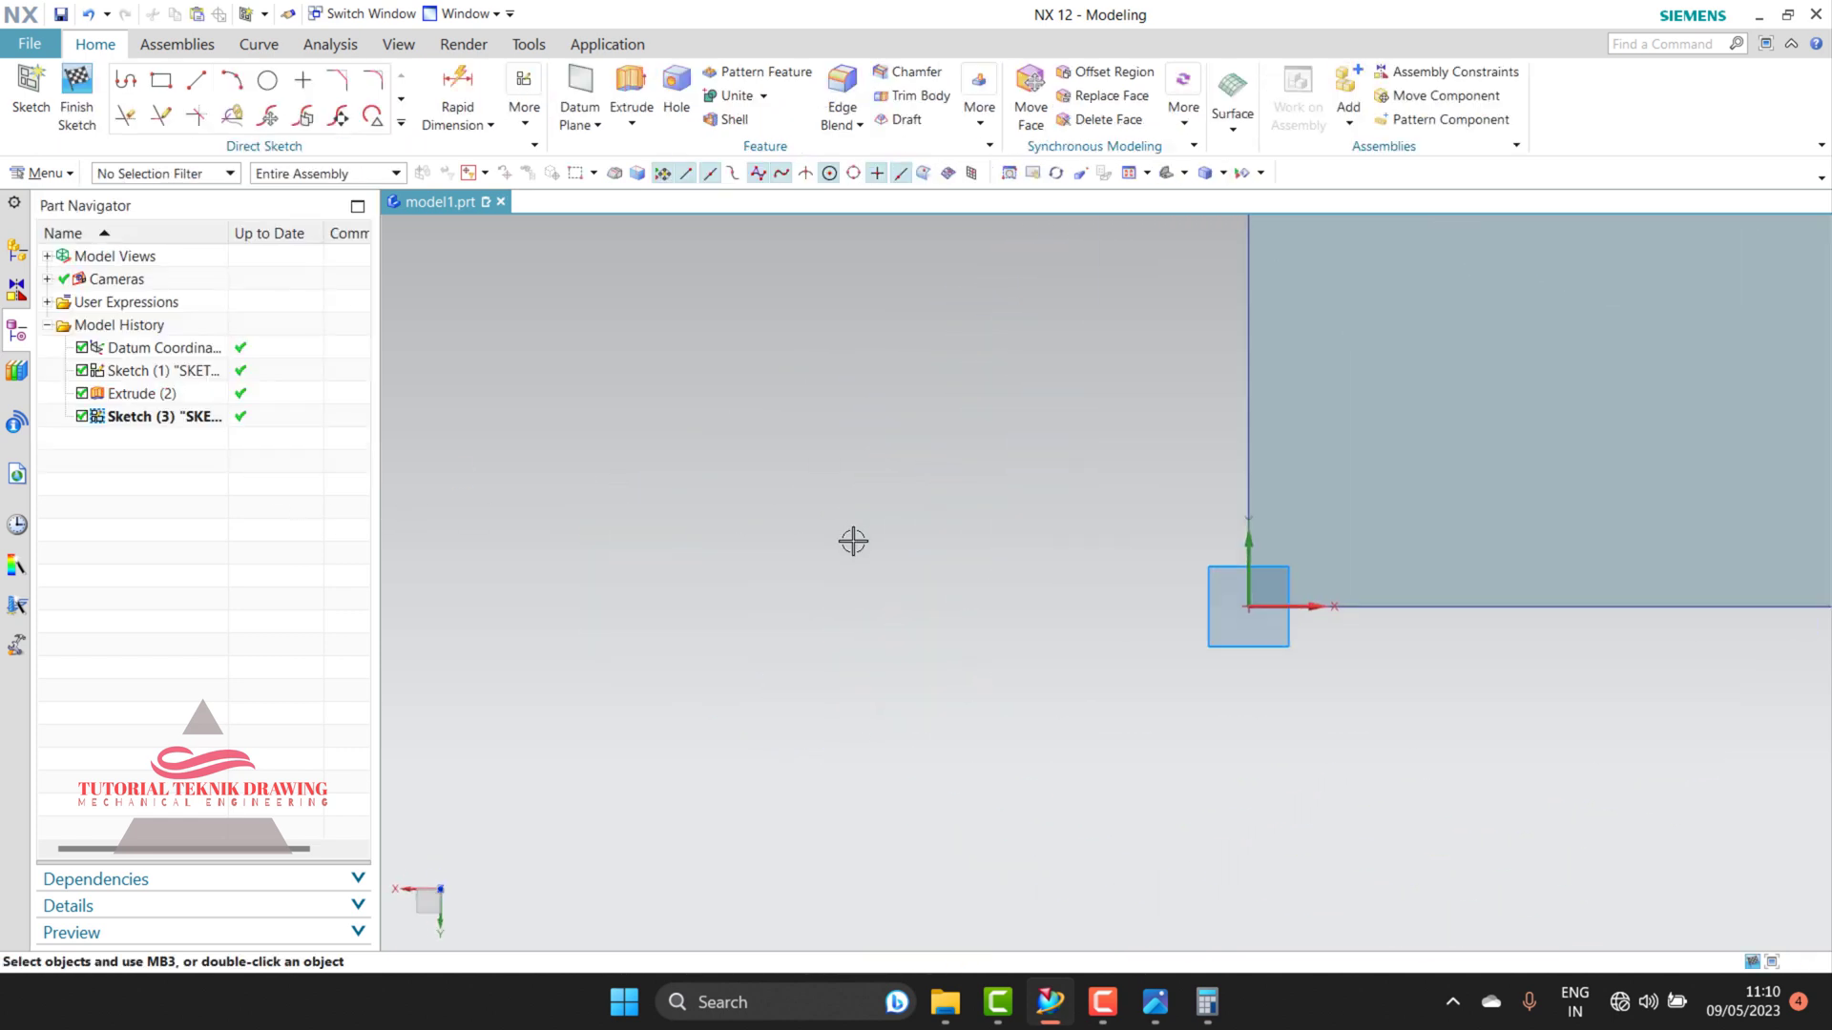
scroll(890, 583, down, 1)
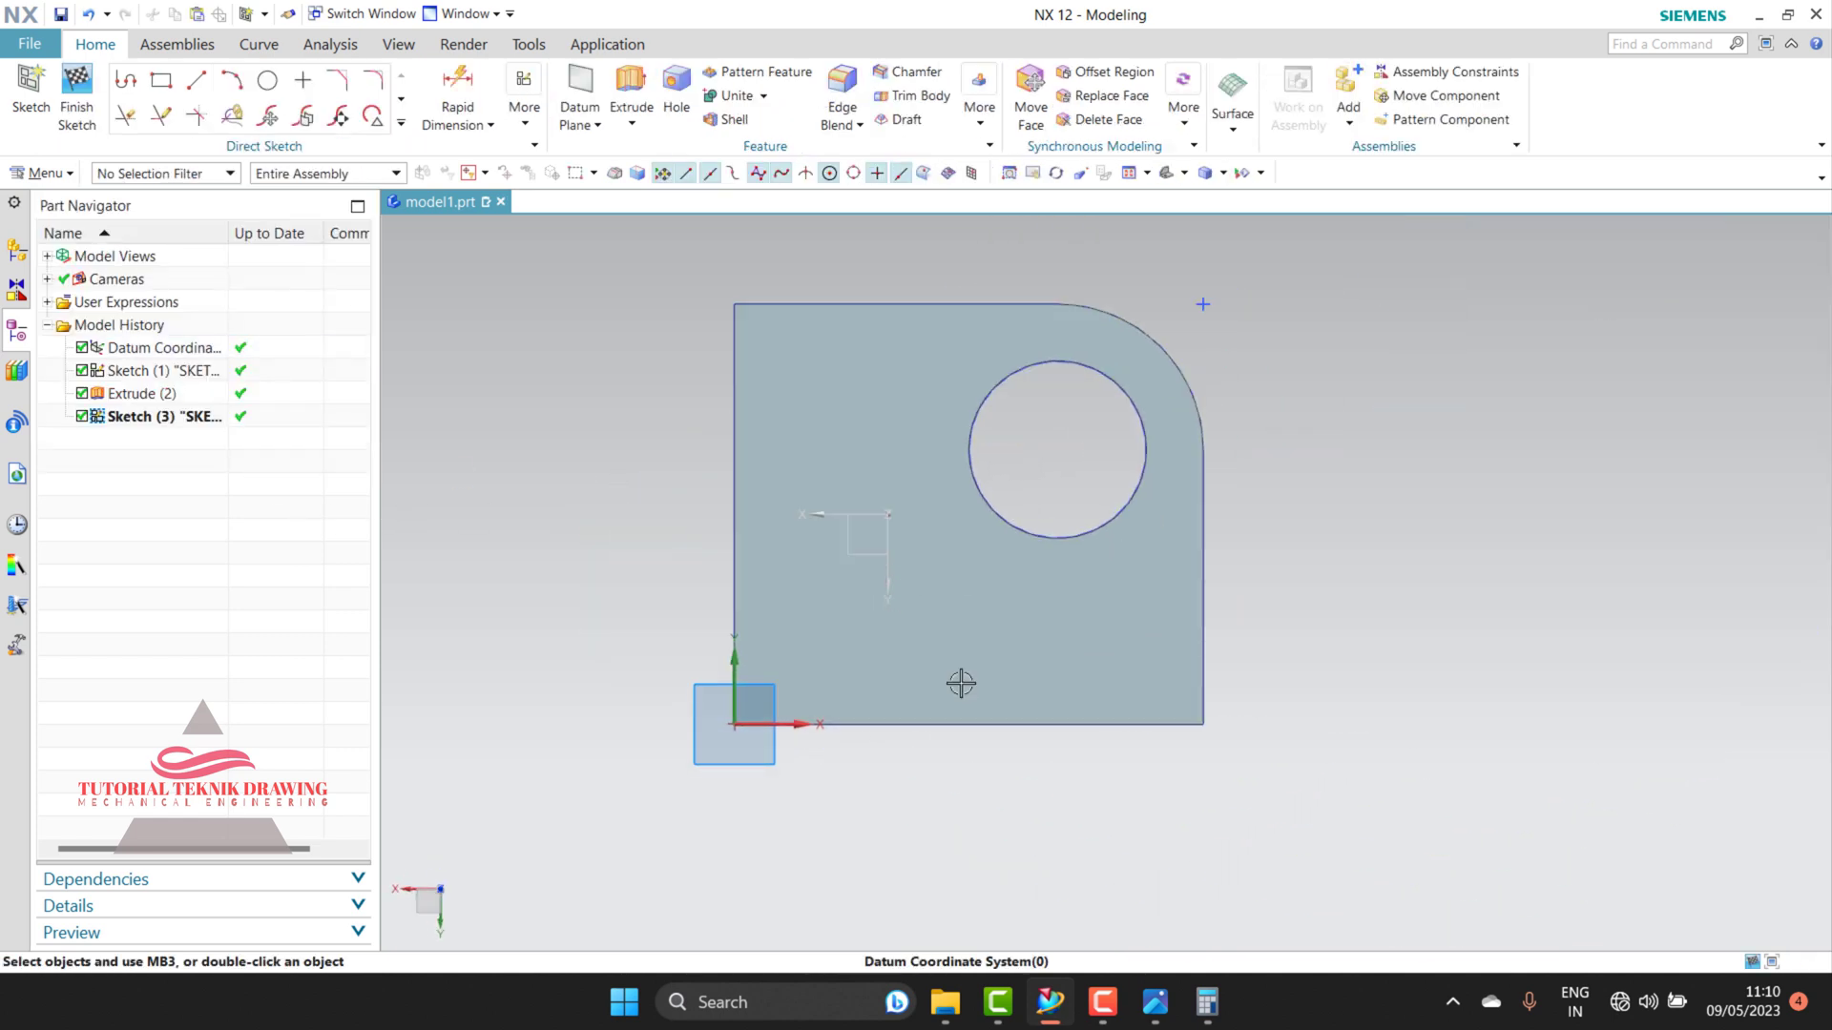
click(1155, 1002)
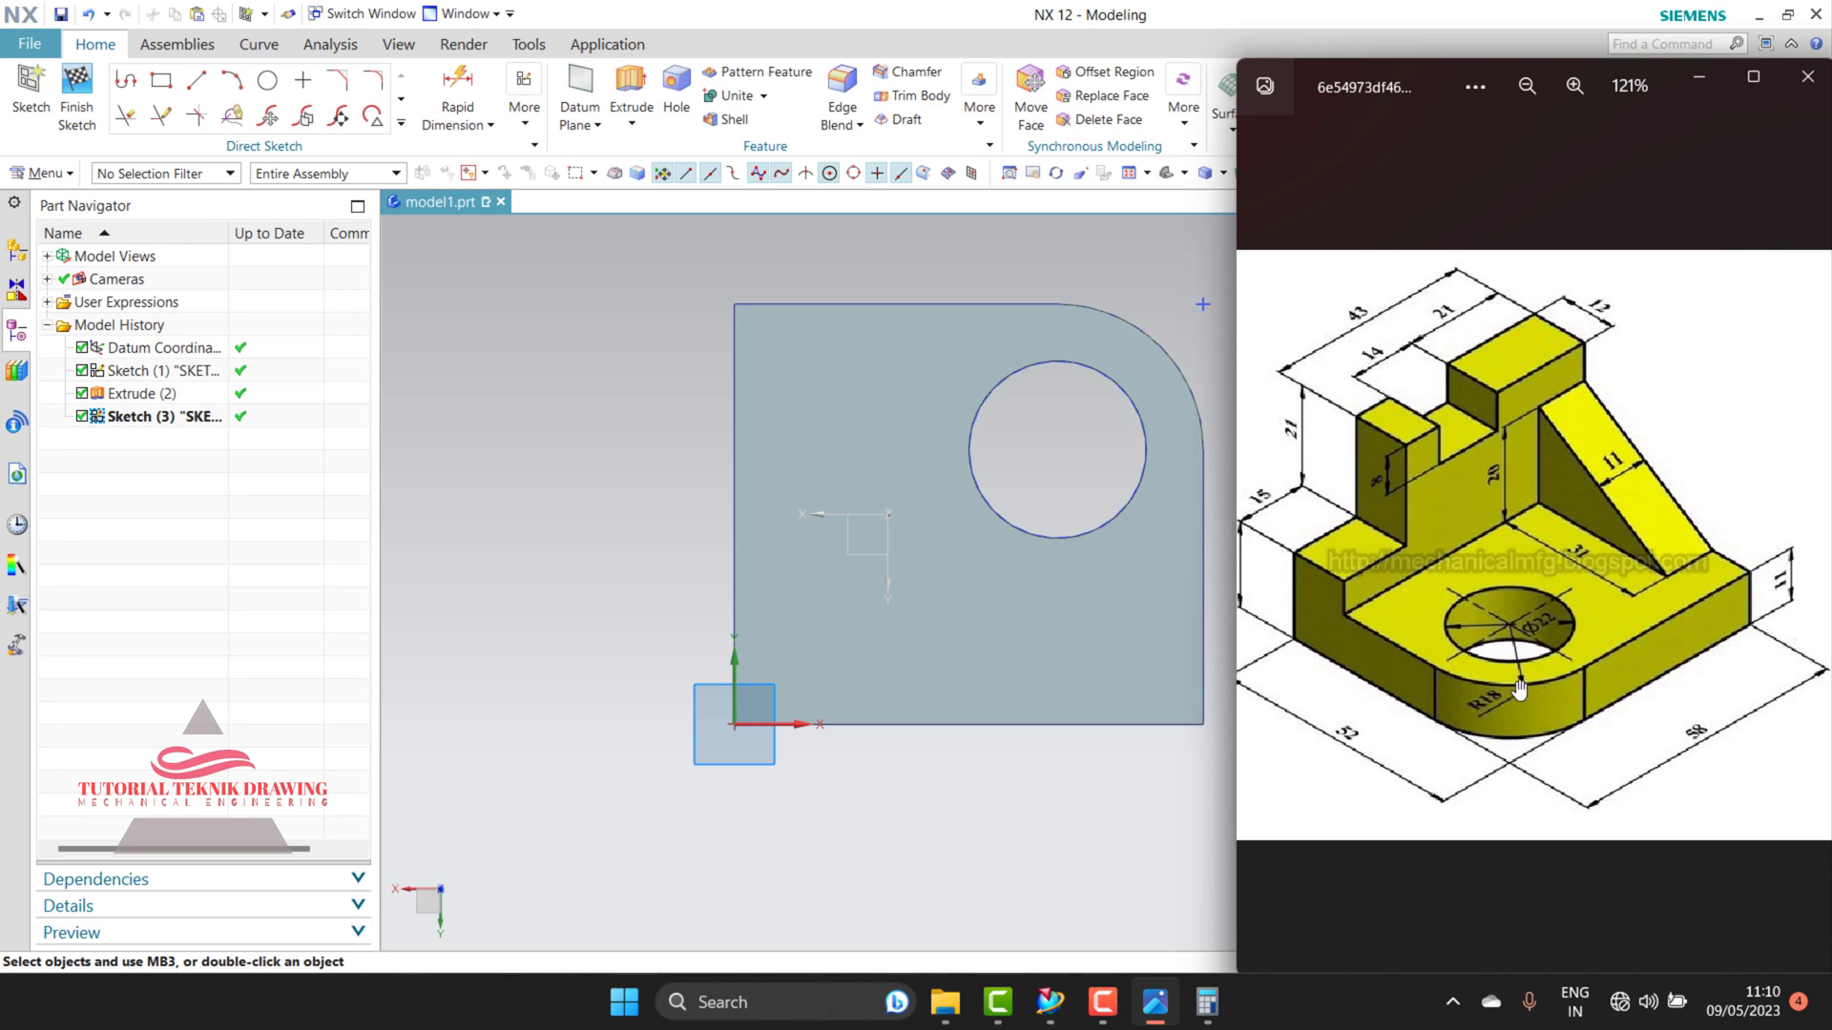
click(1680, 84)
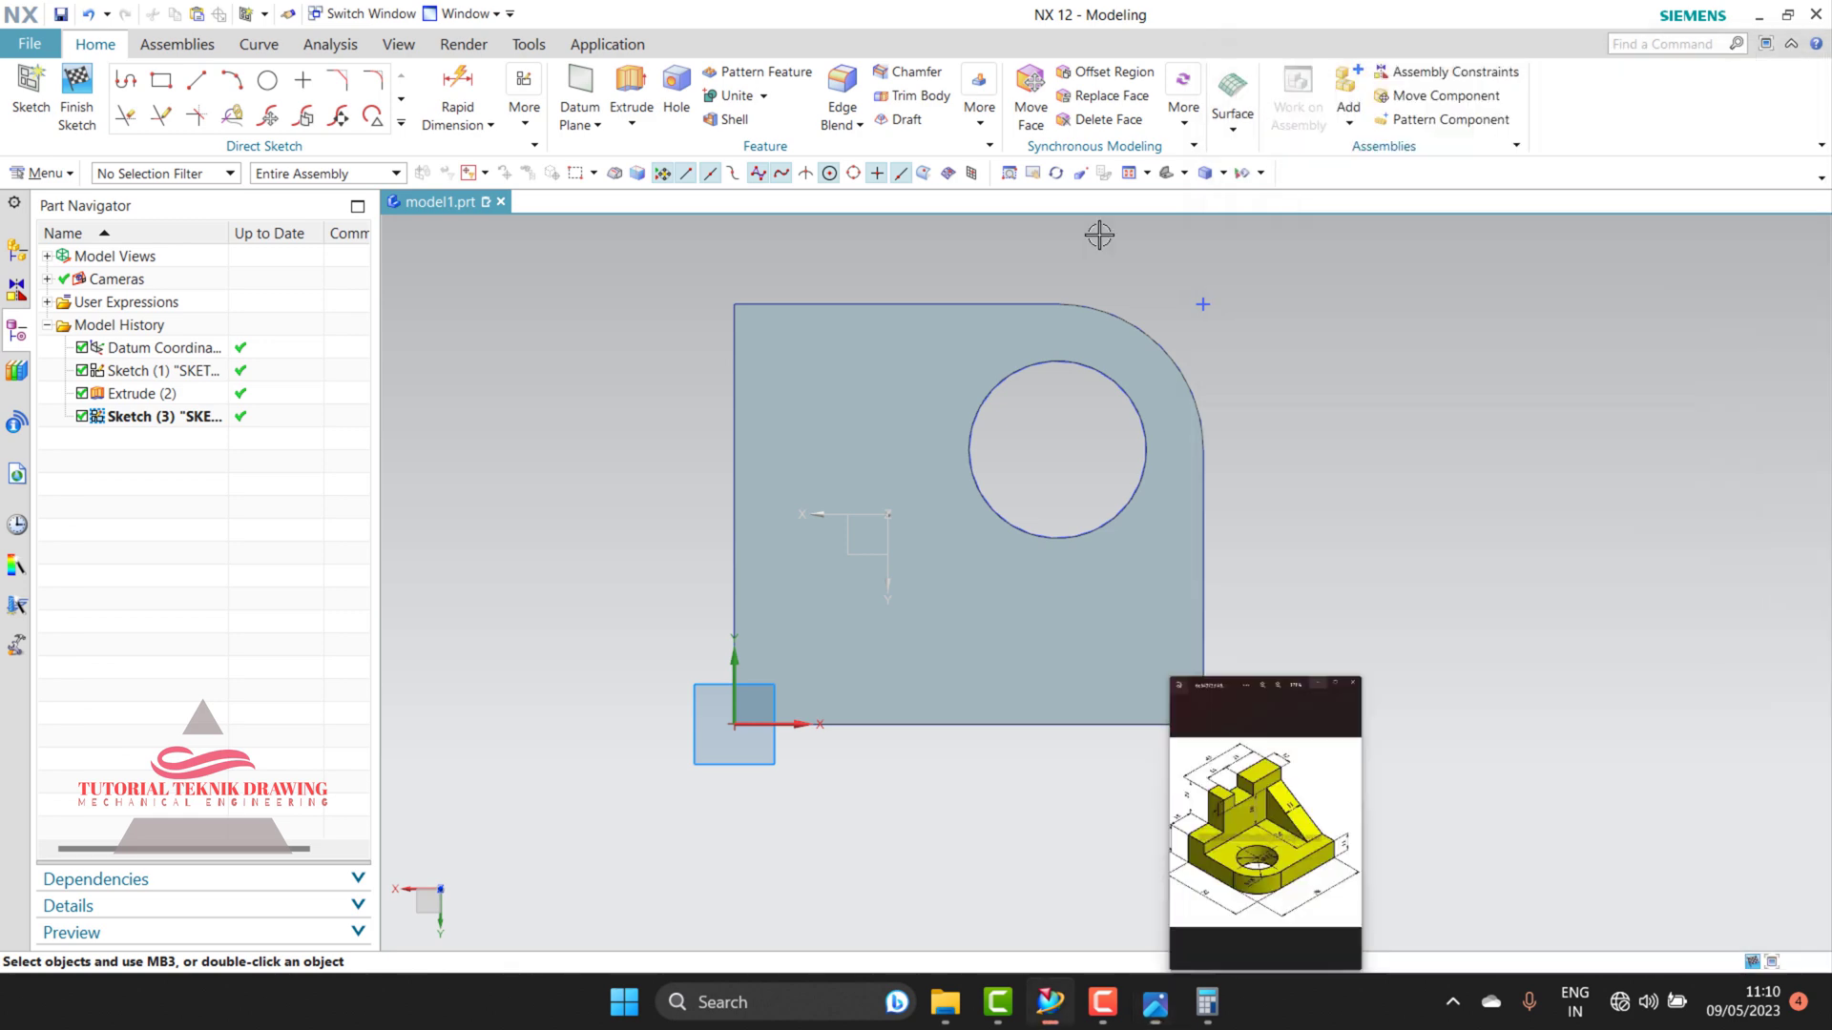
Step: Draw a two-point rectangle from the base's corner across its full 58 mm width
click(162, 82)
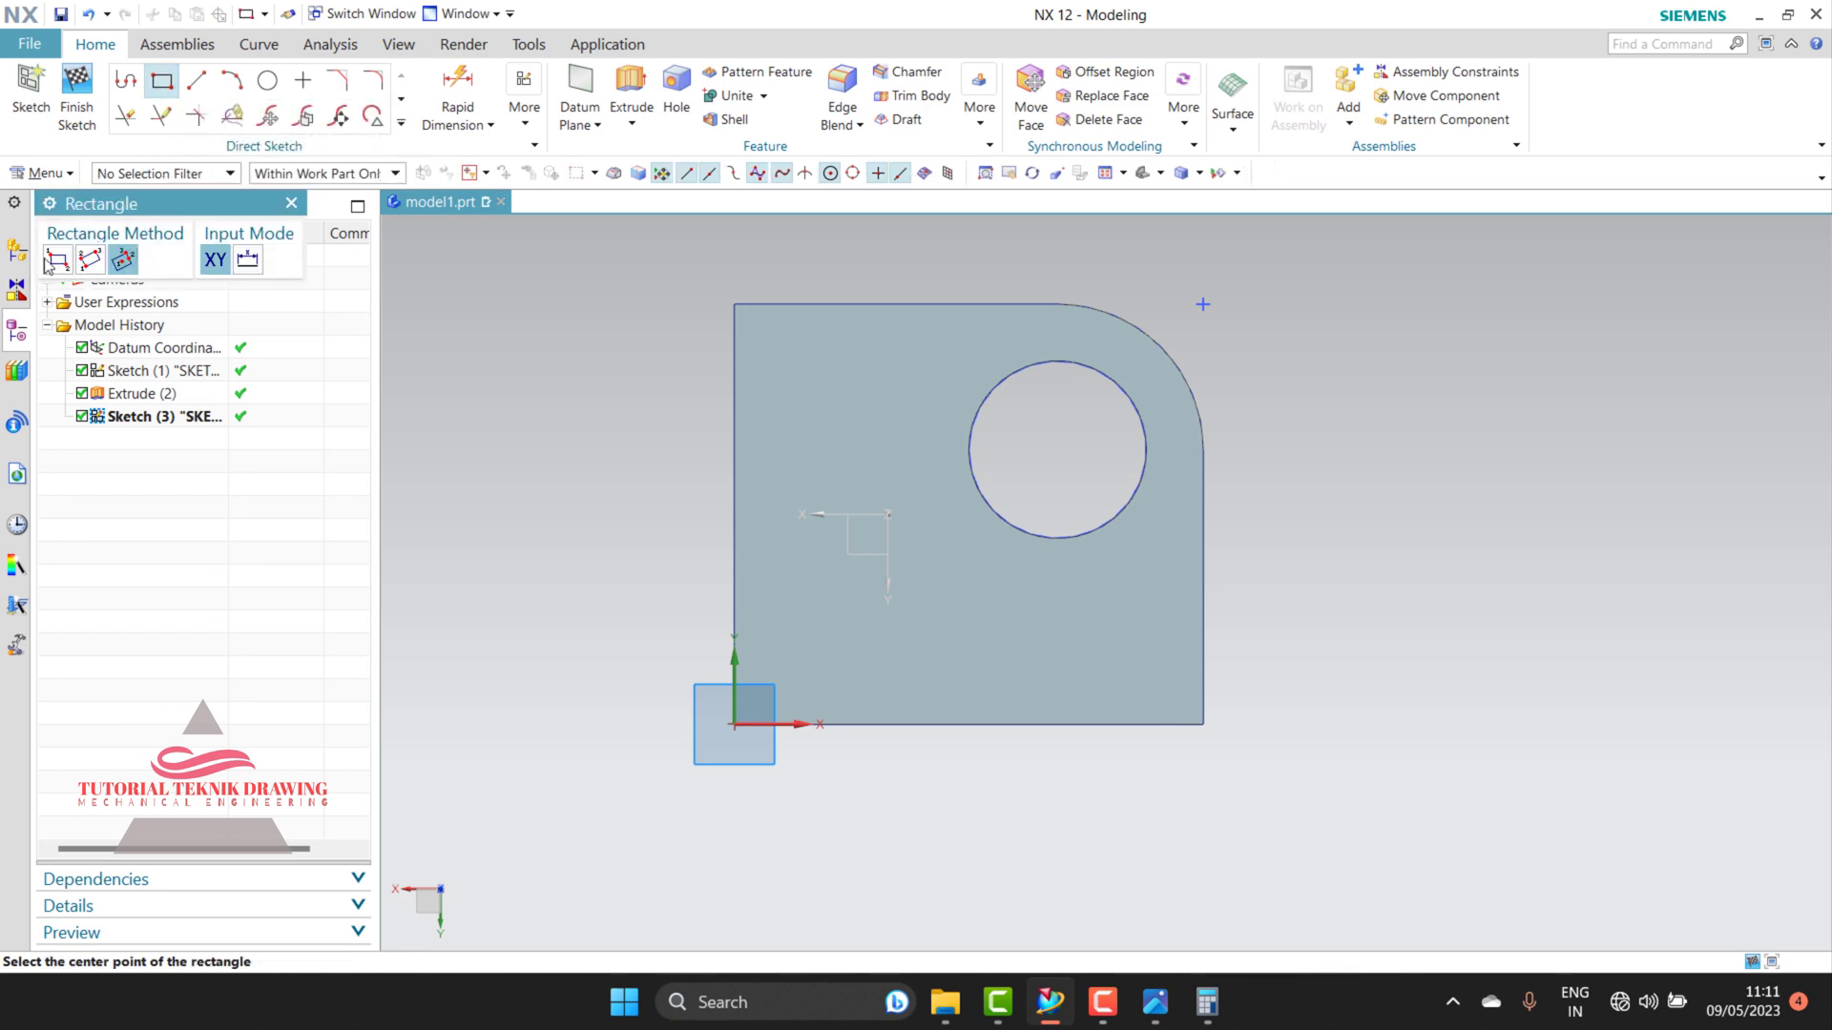
click(56, 260)
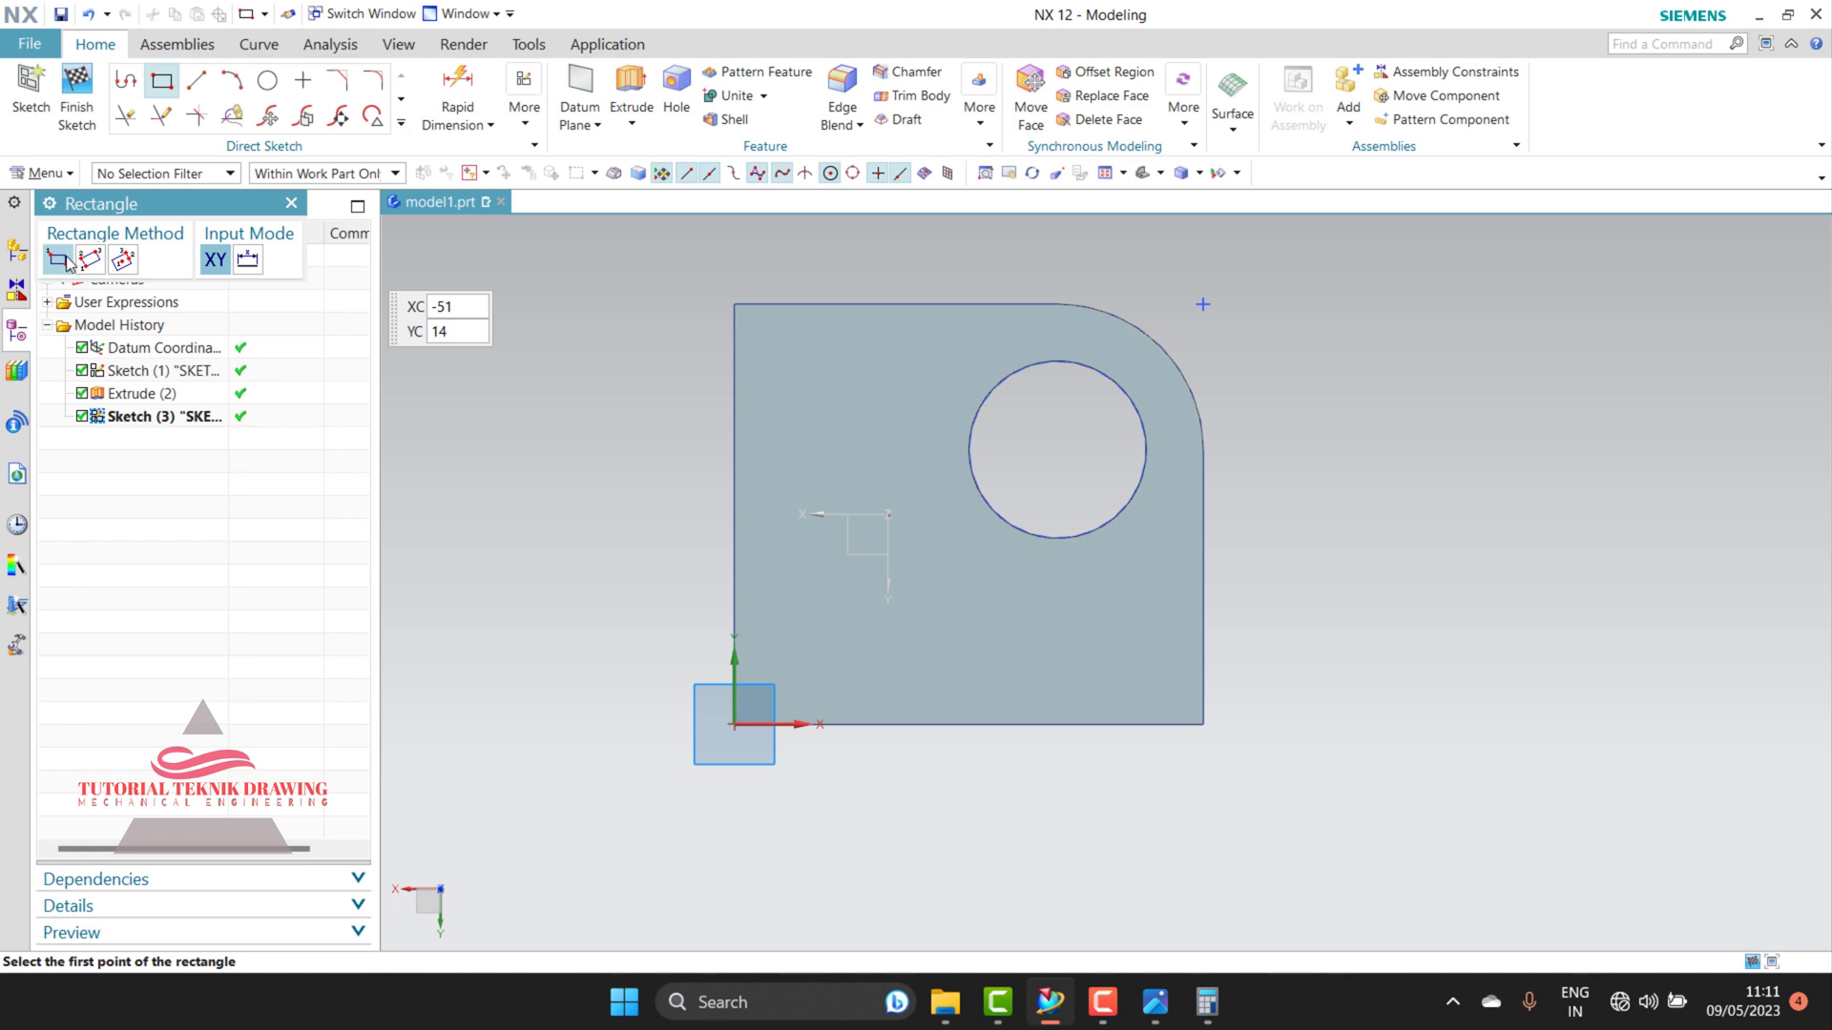
click(1202, 725)
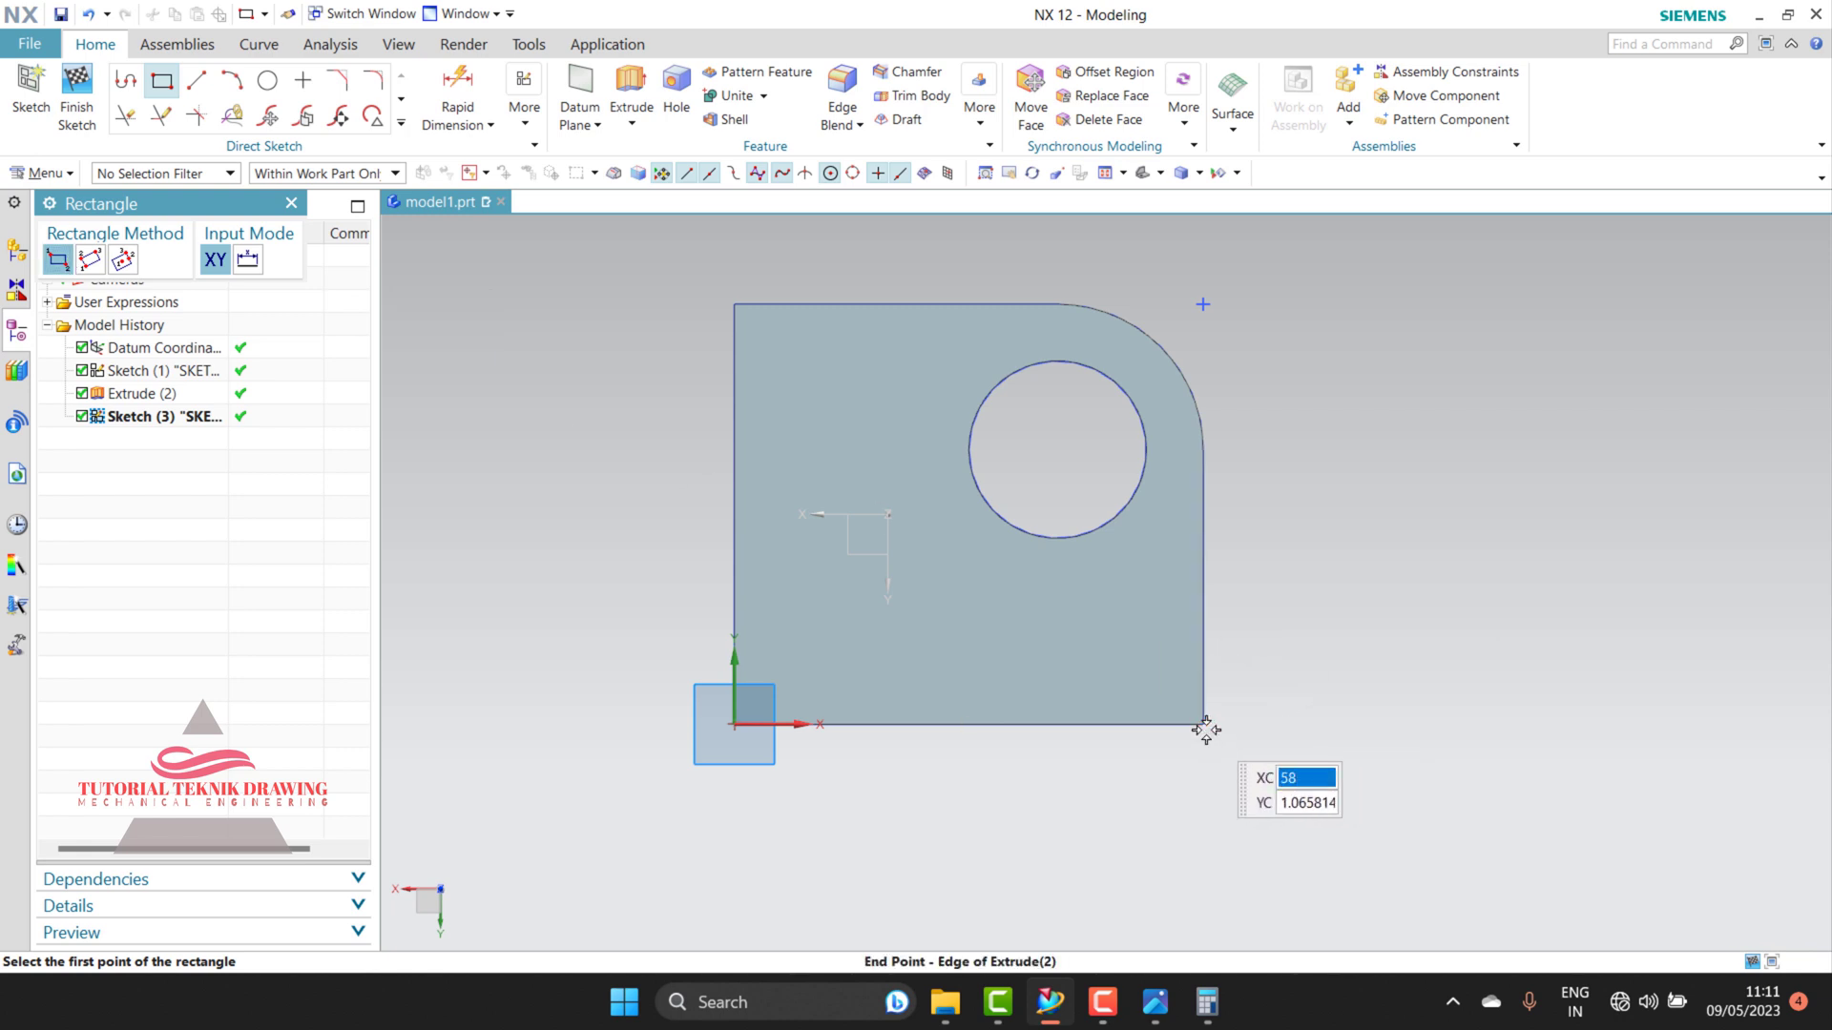
click(734, 626)
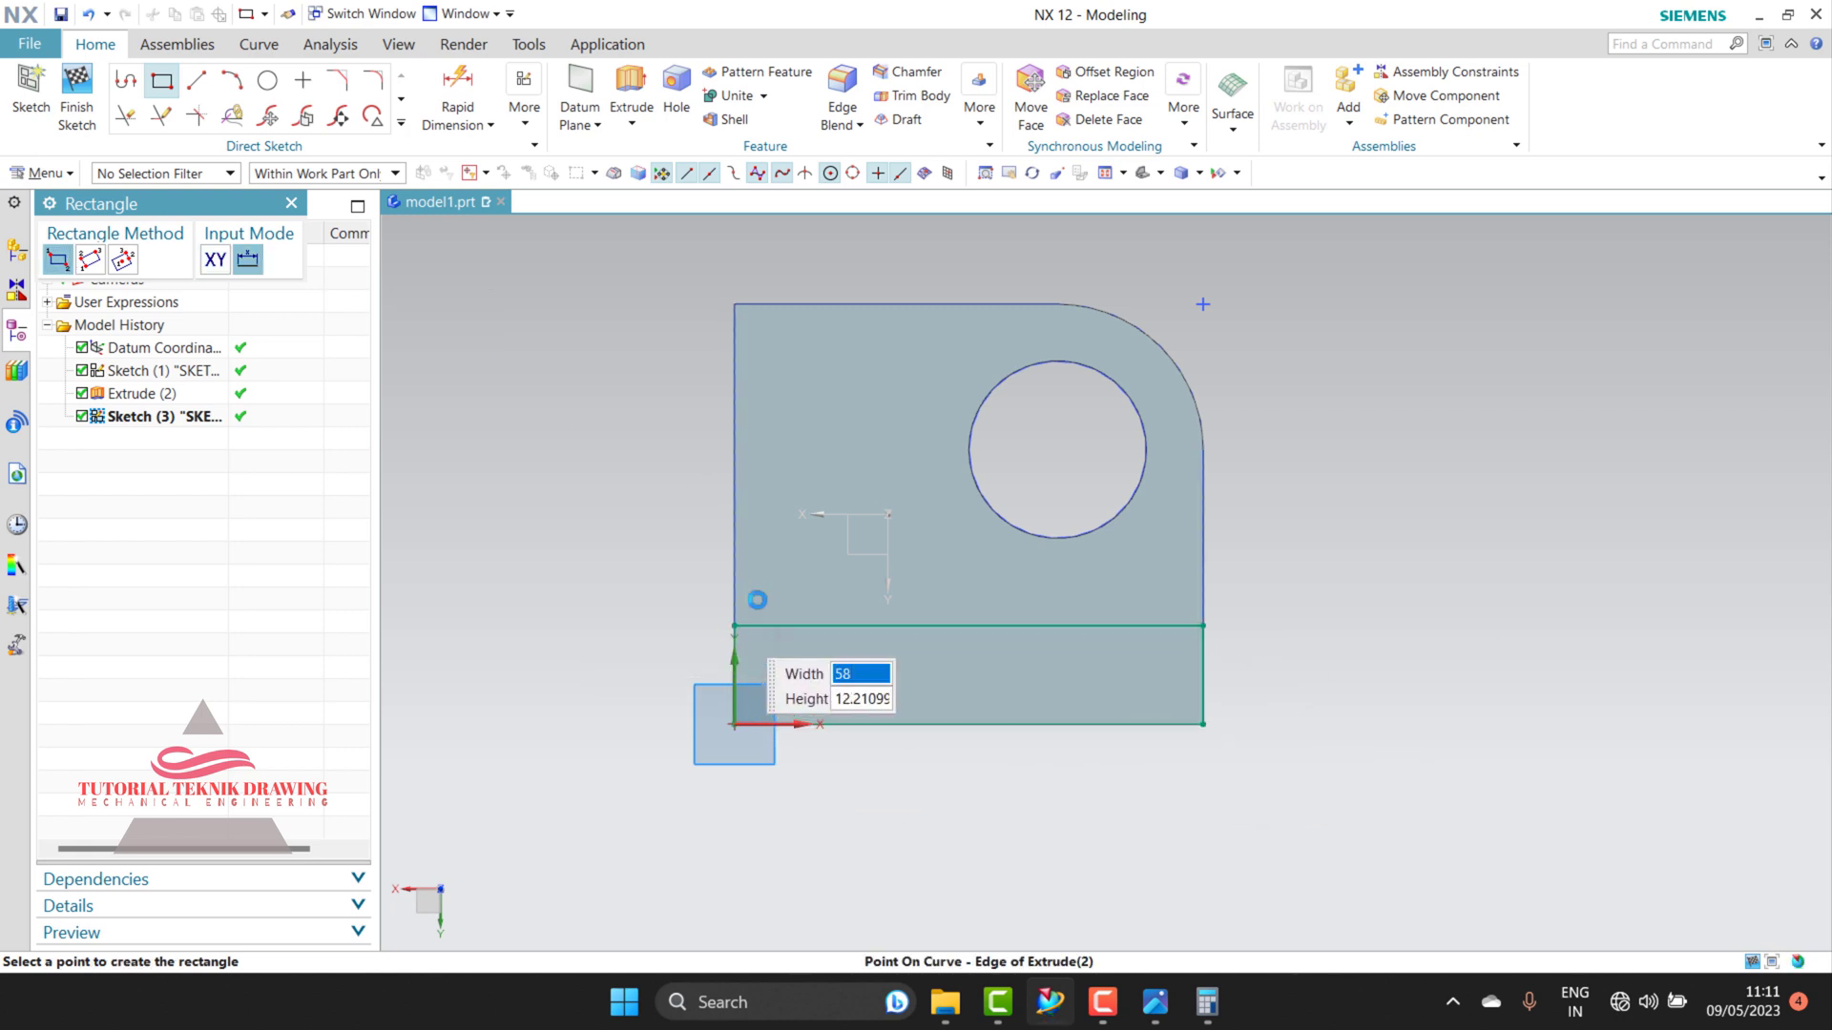
click(1154, 1001)
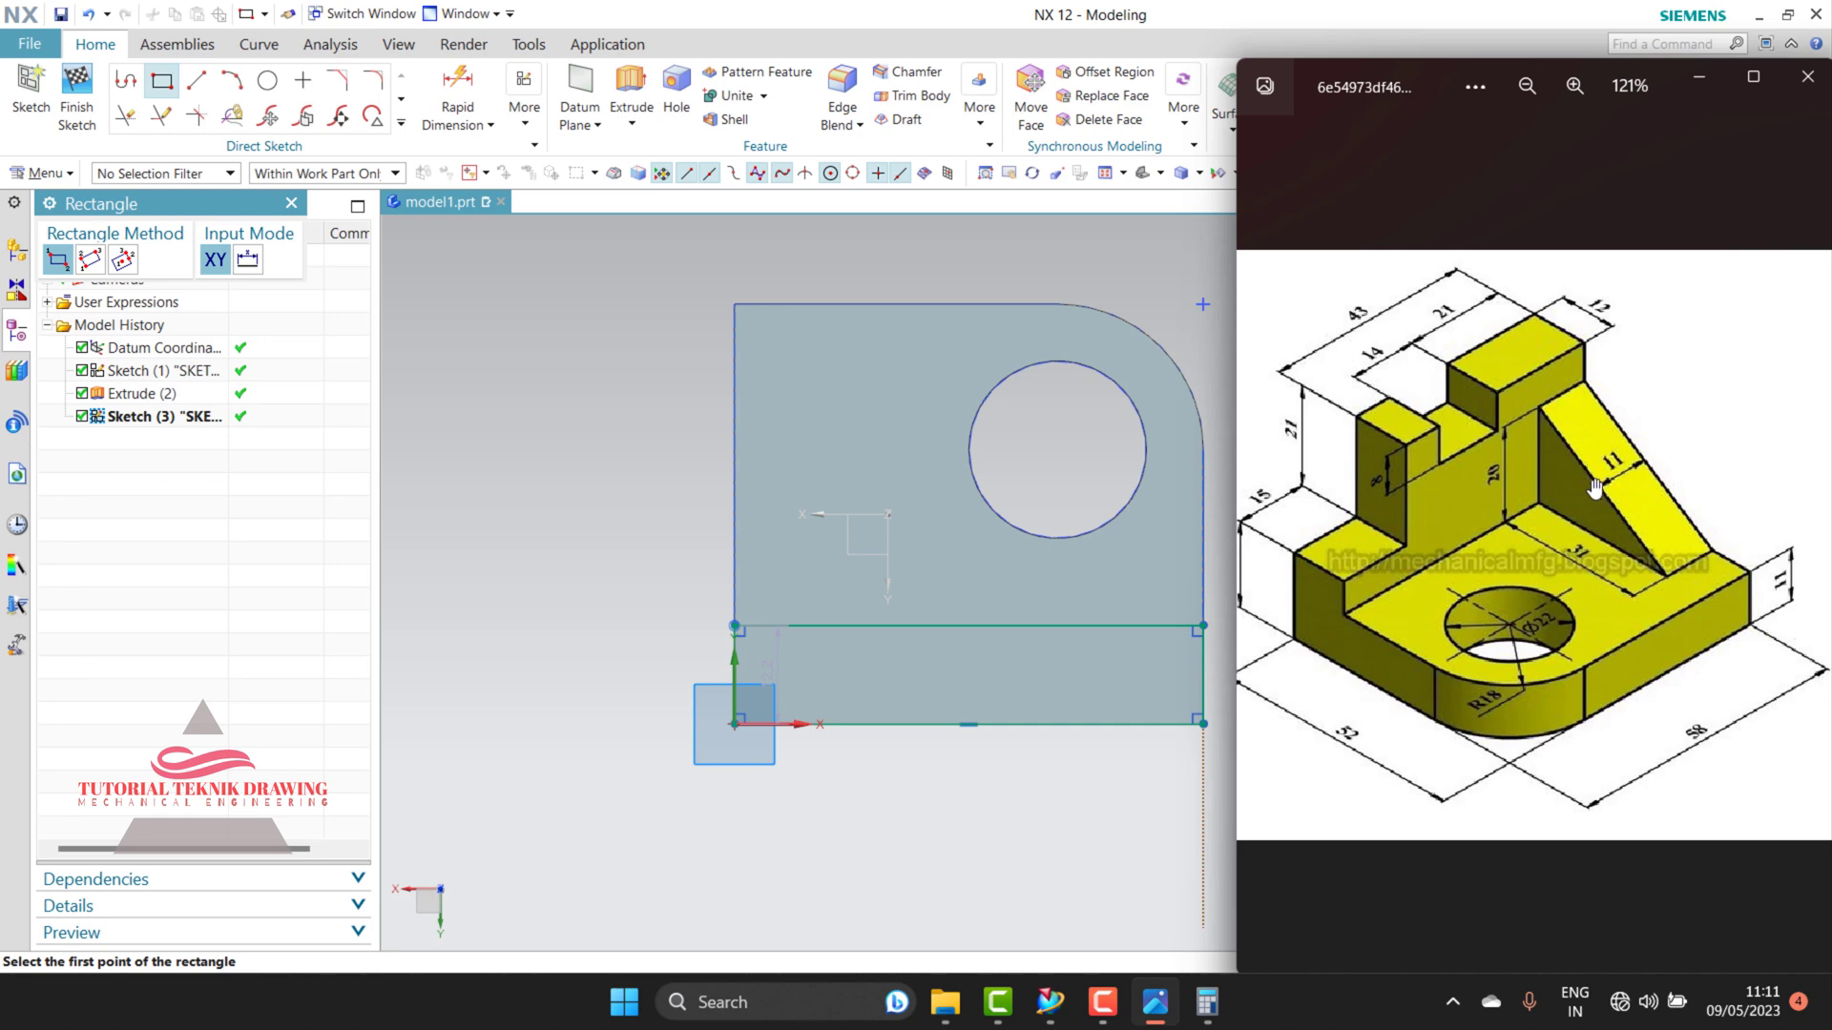
mouse_move(1532, 544)
click(1706, 82)
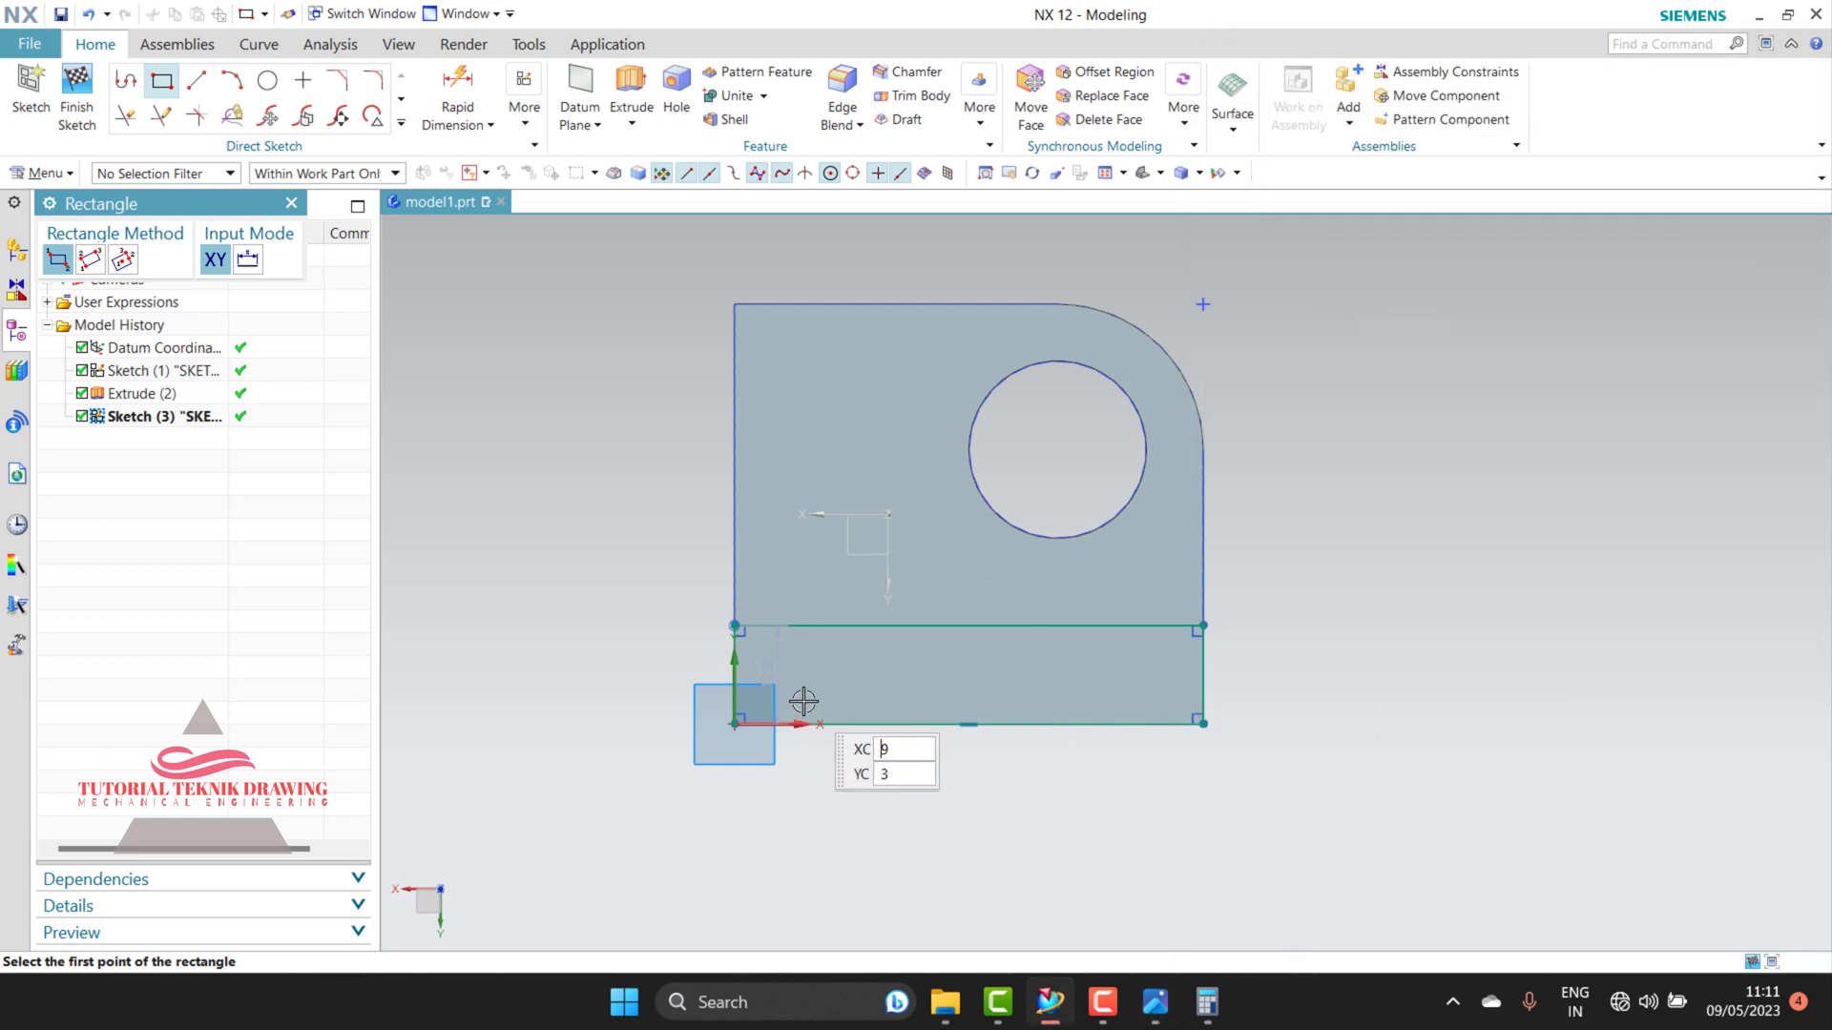
key(Escape)
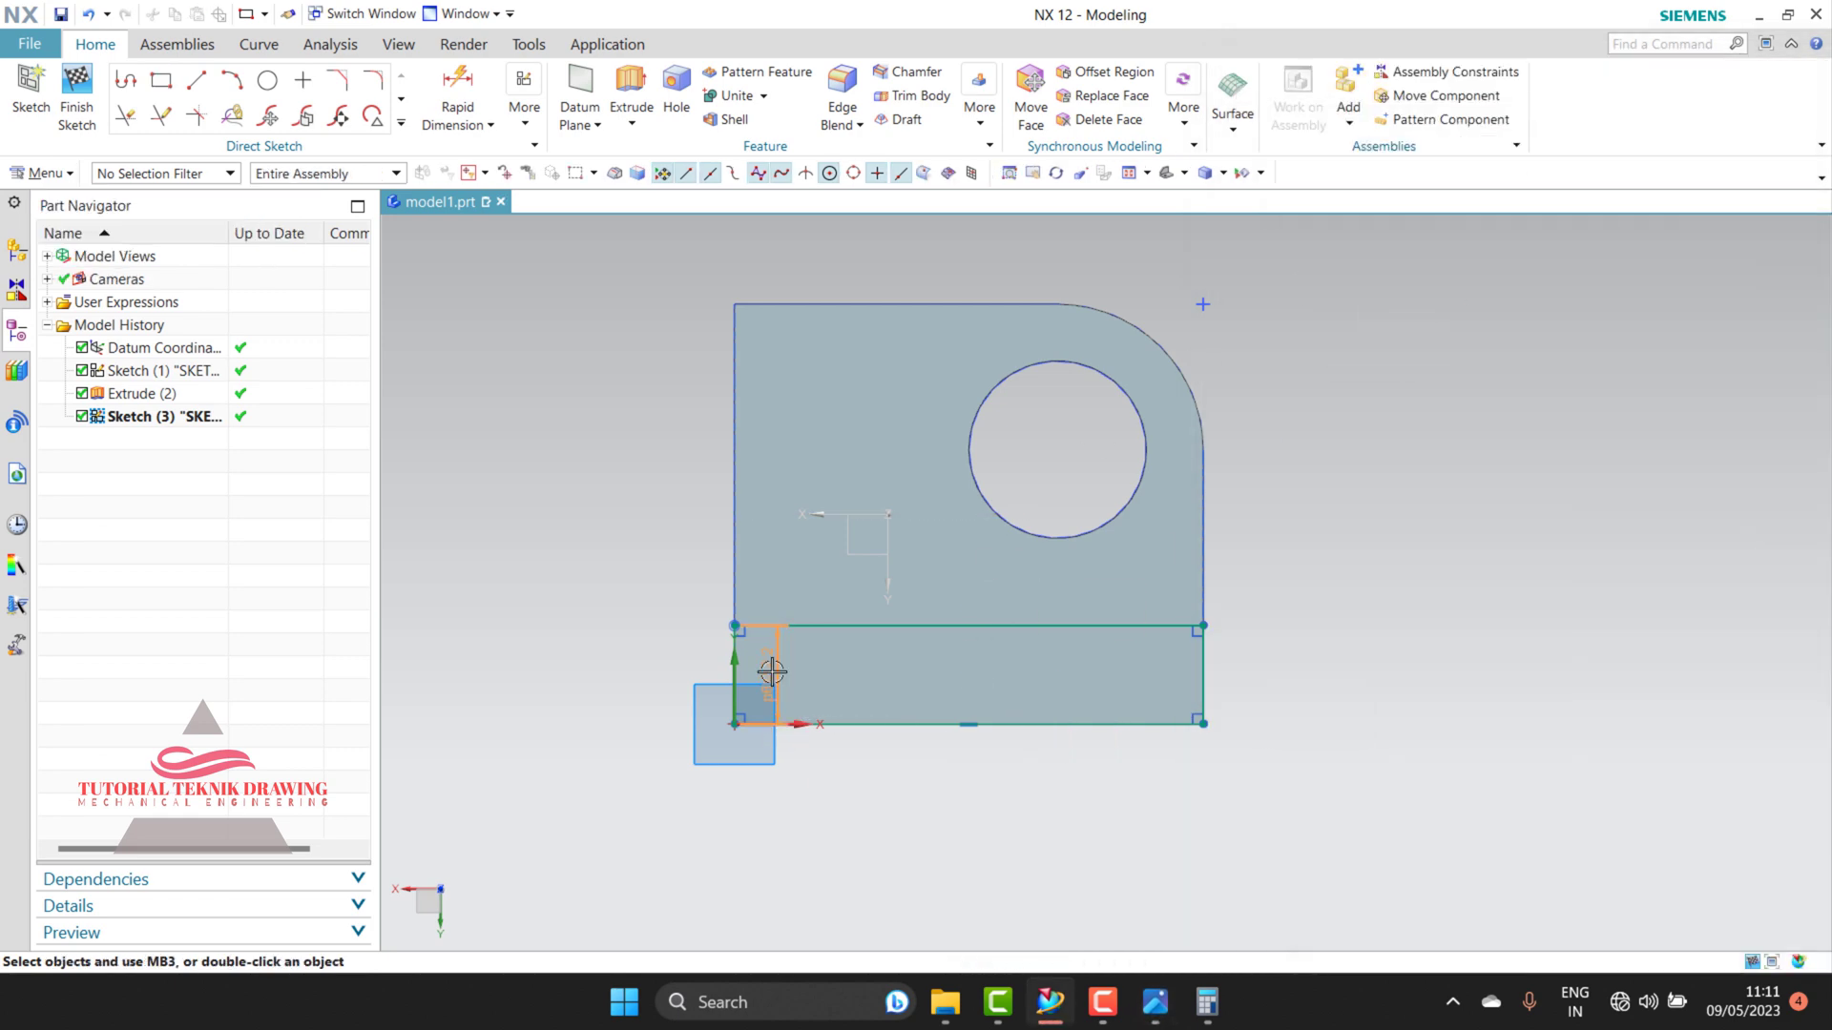
Step: Set the rectangle's depth to 12 mm and finish the sketch
double_click(772, 673)
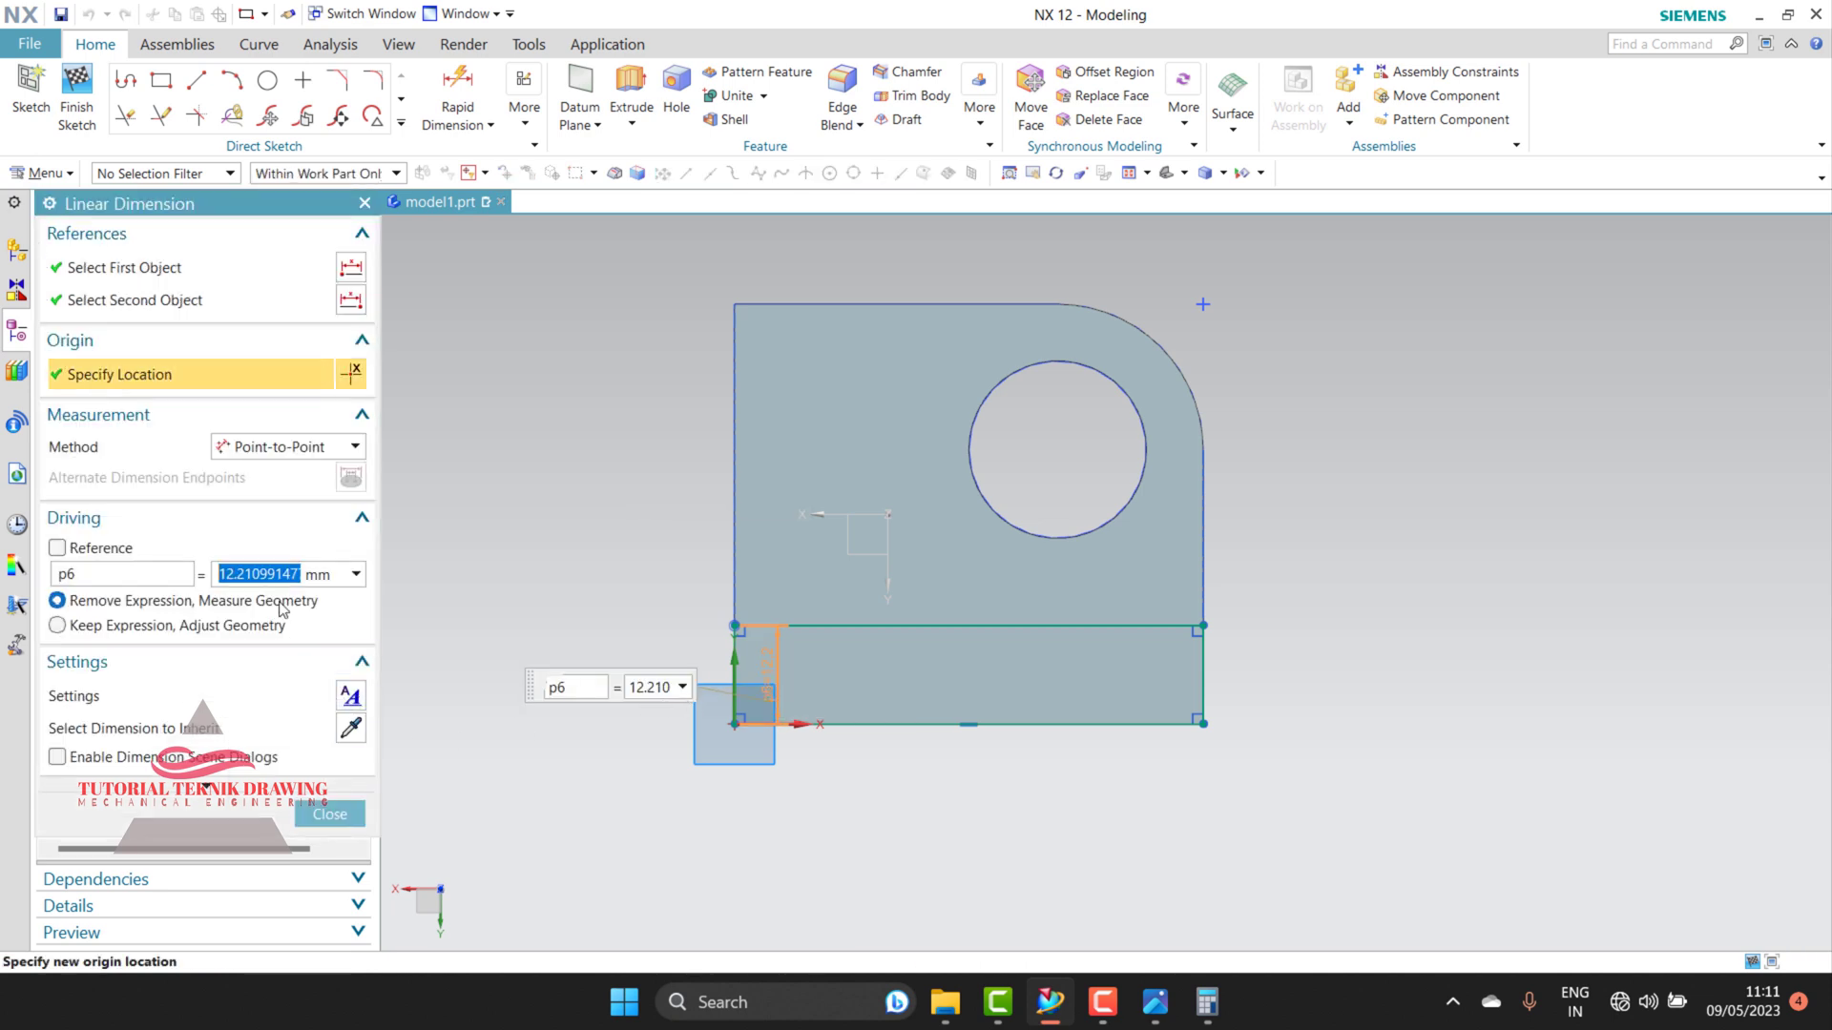
text(12)
click(329, 813)
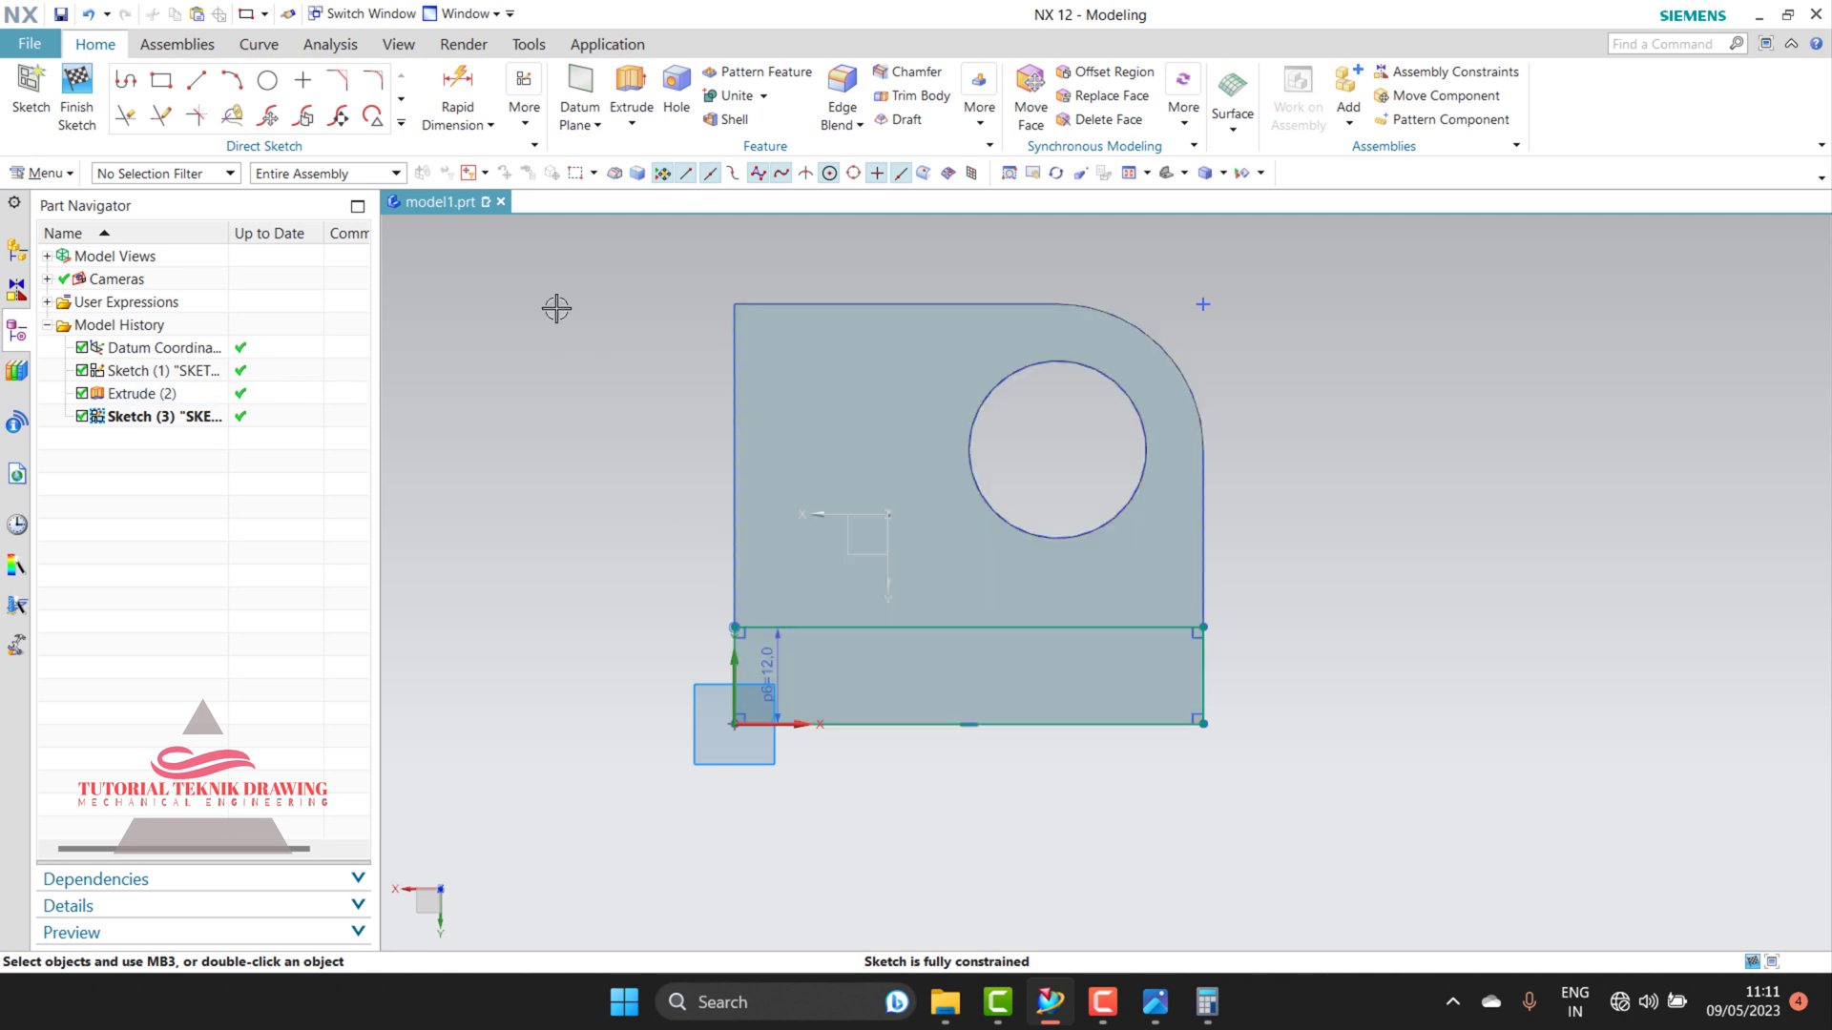
click(76, 90)
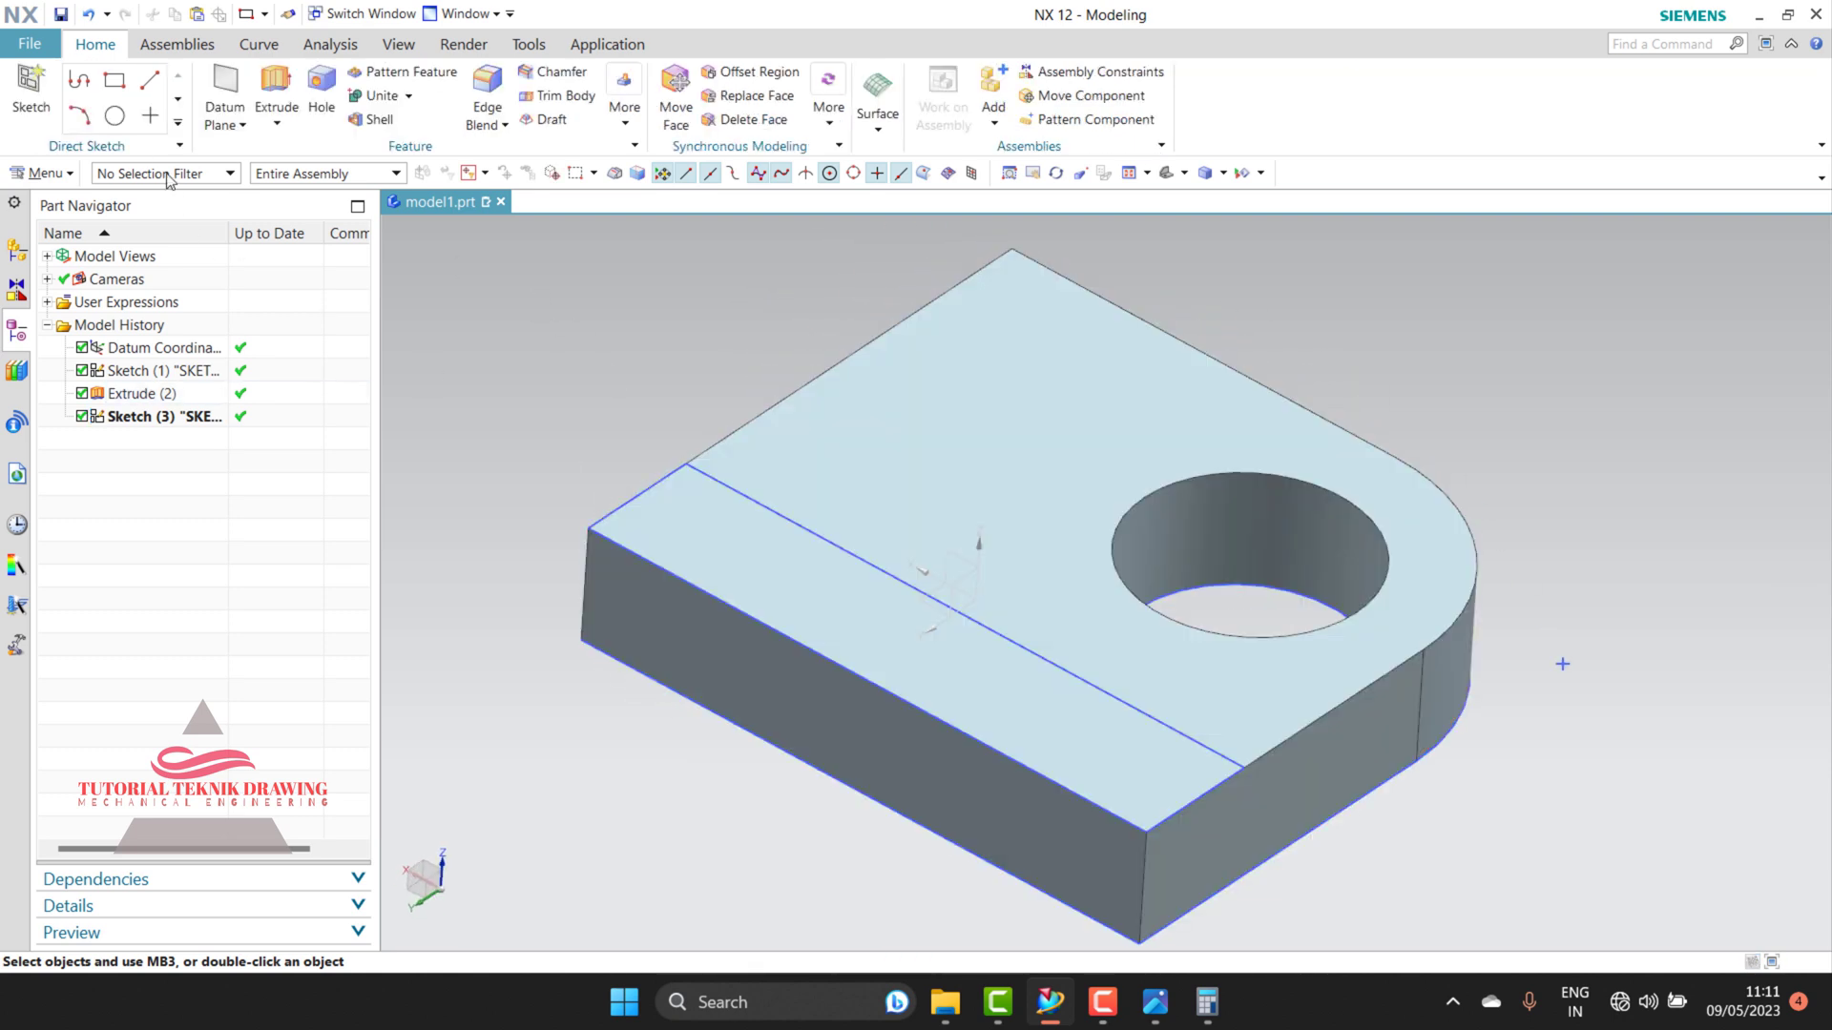
Step: Extrude the new strip rectangle, with the reference drawing and Calculator opened alongside
click(276, 91)
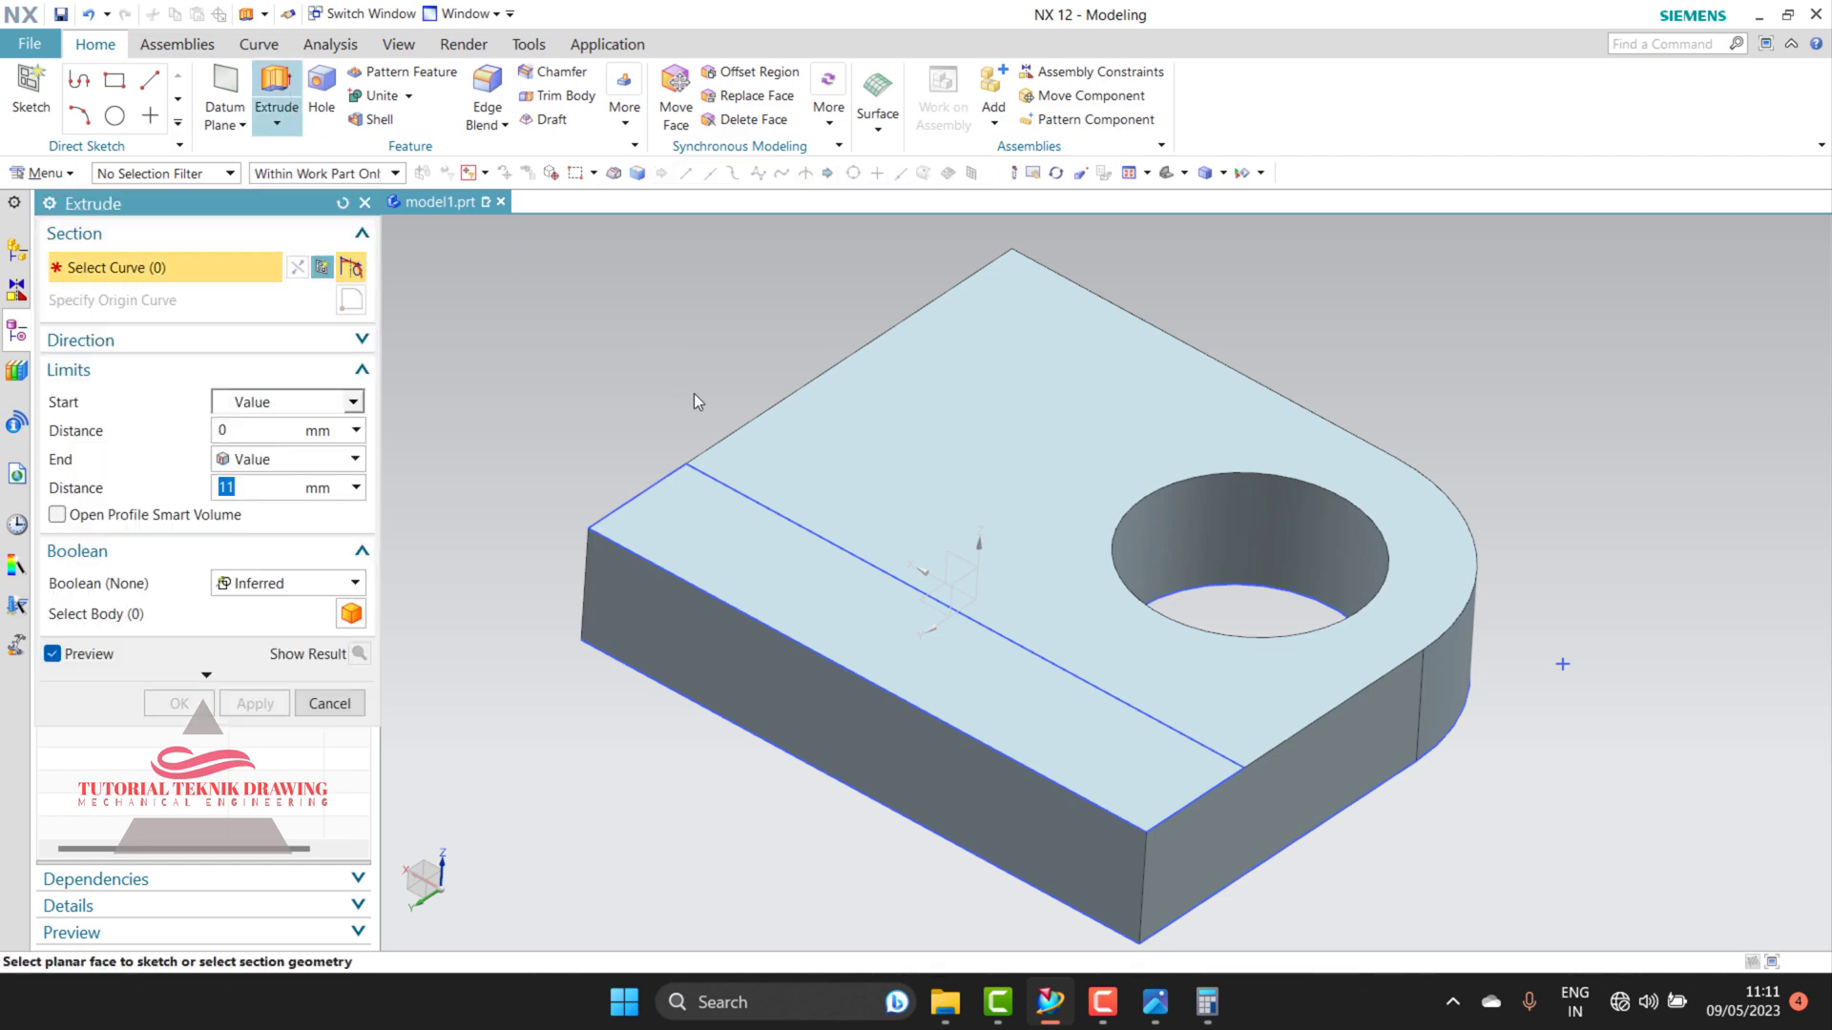
click(737, 497)
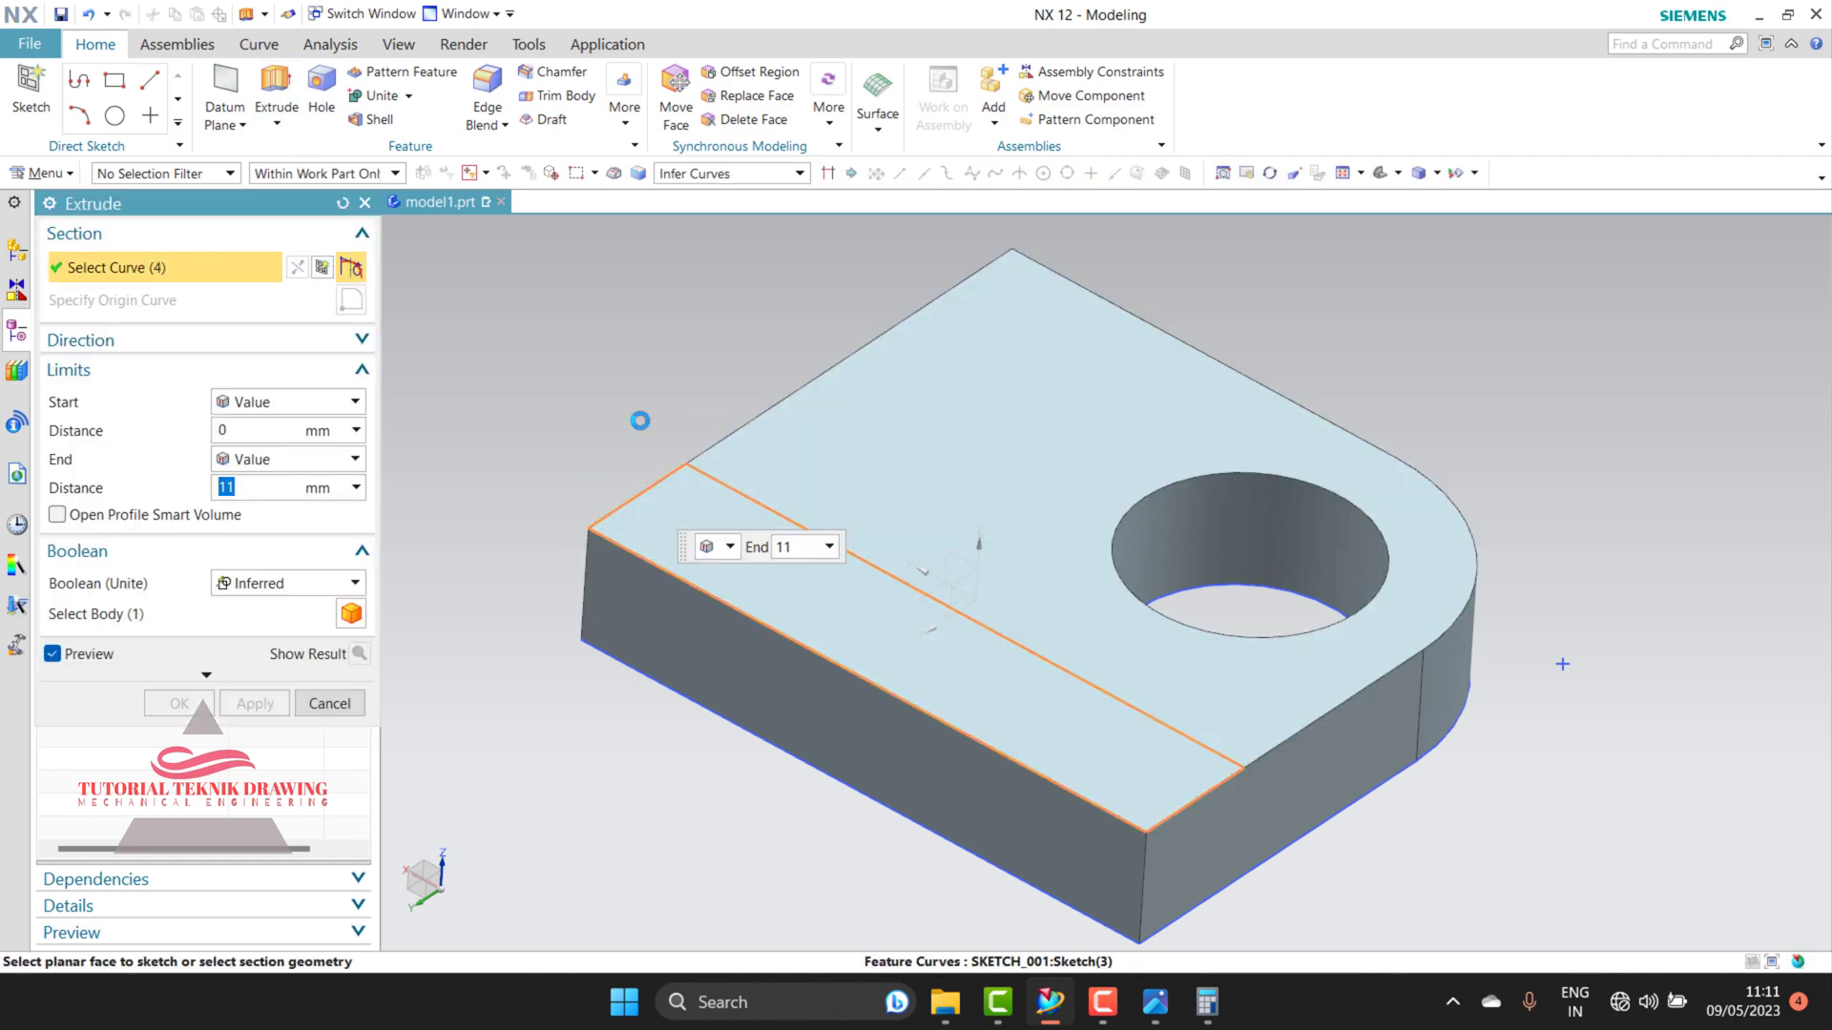
click(1181, 1002)
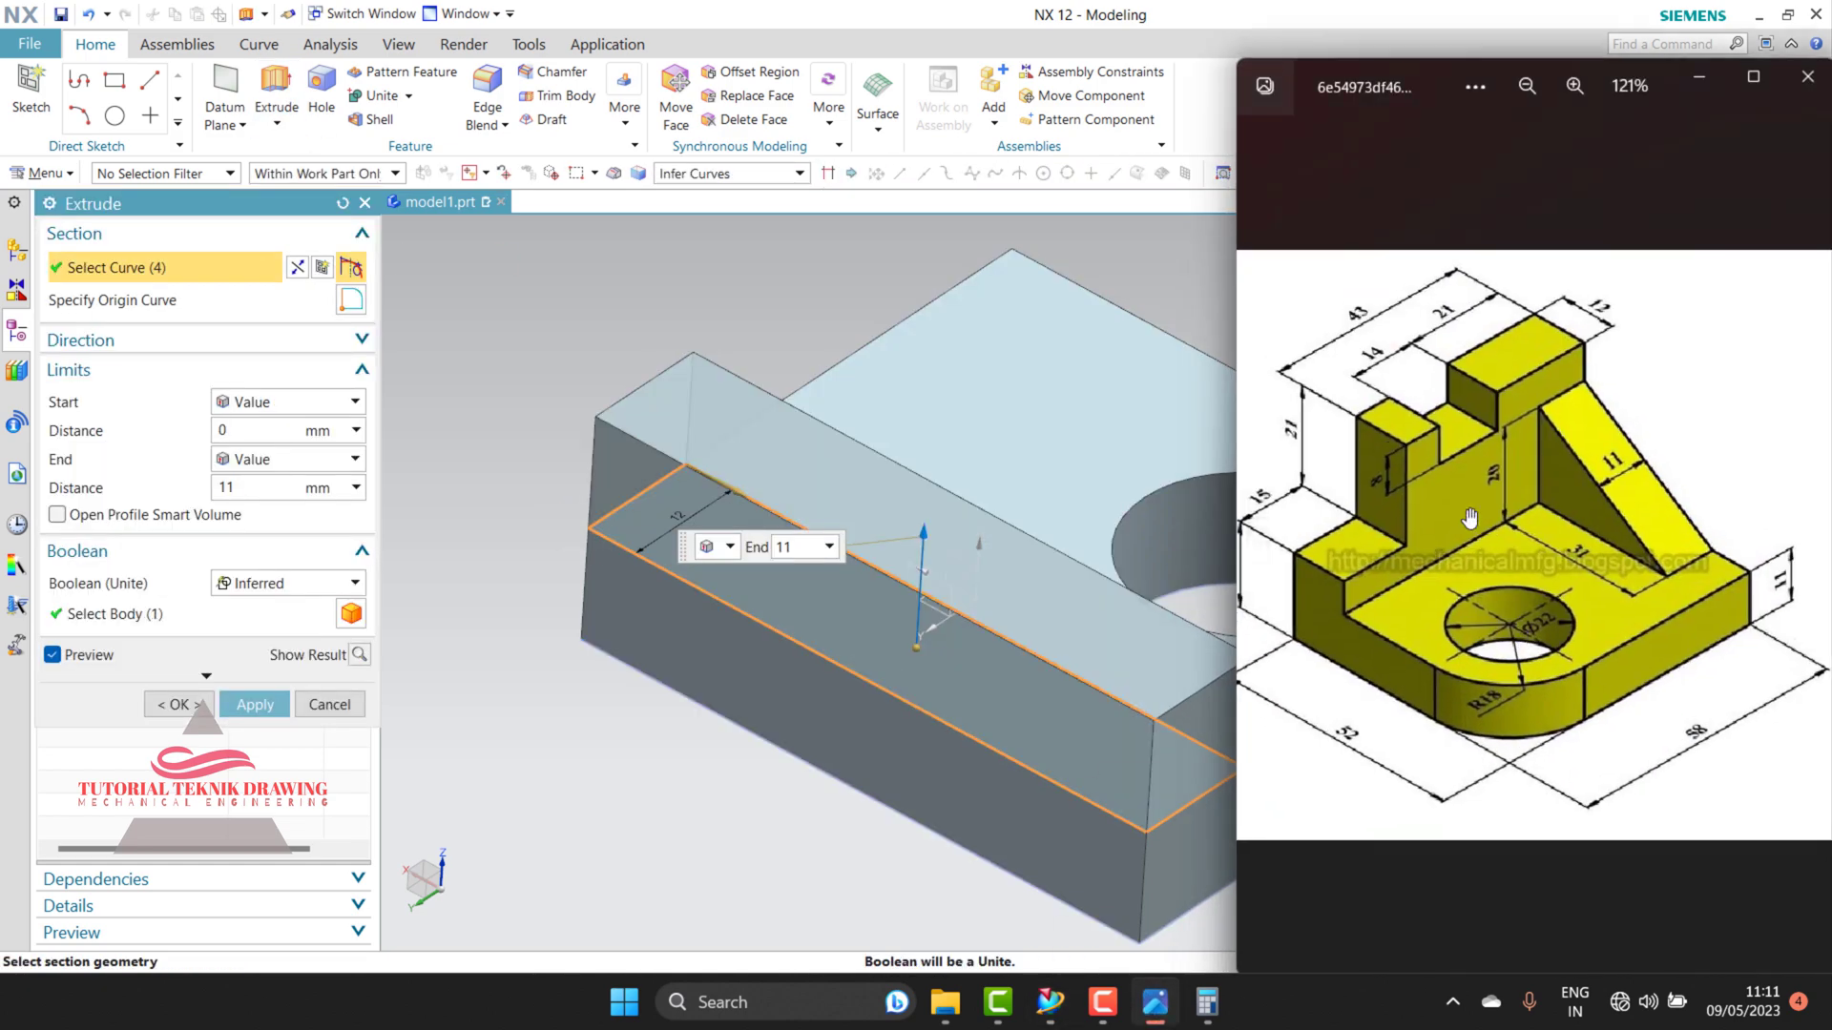
scroll(1398, 496, up, 3)
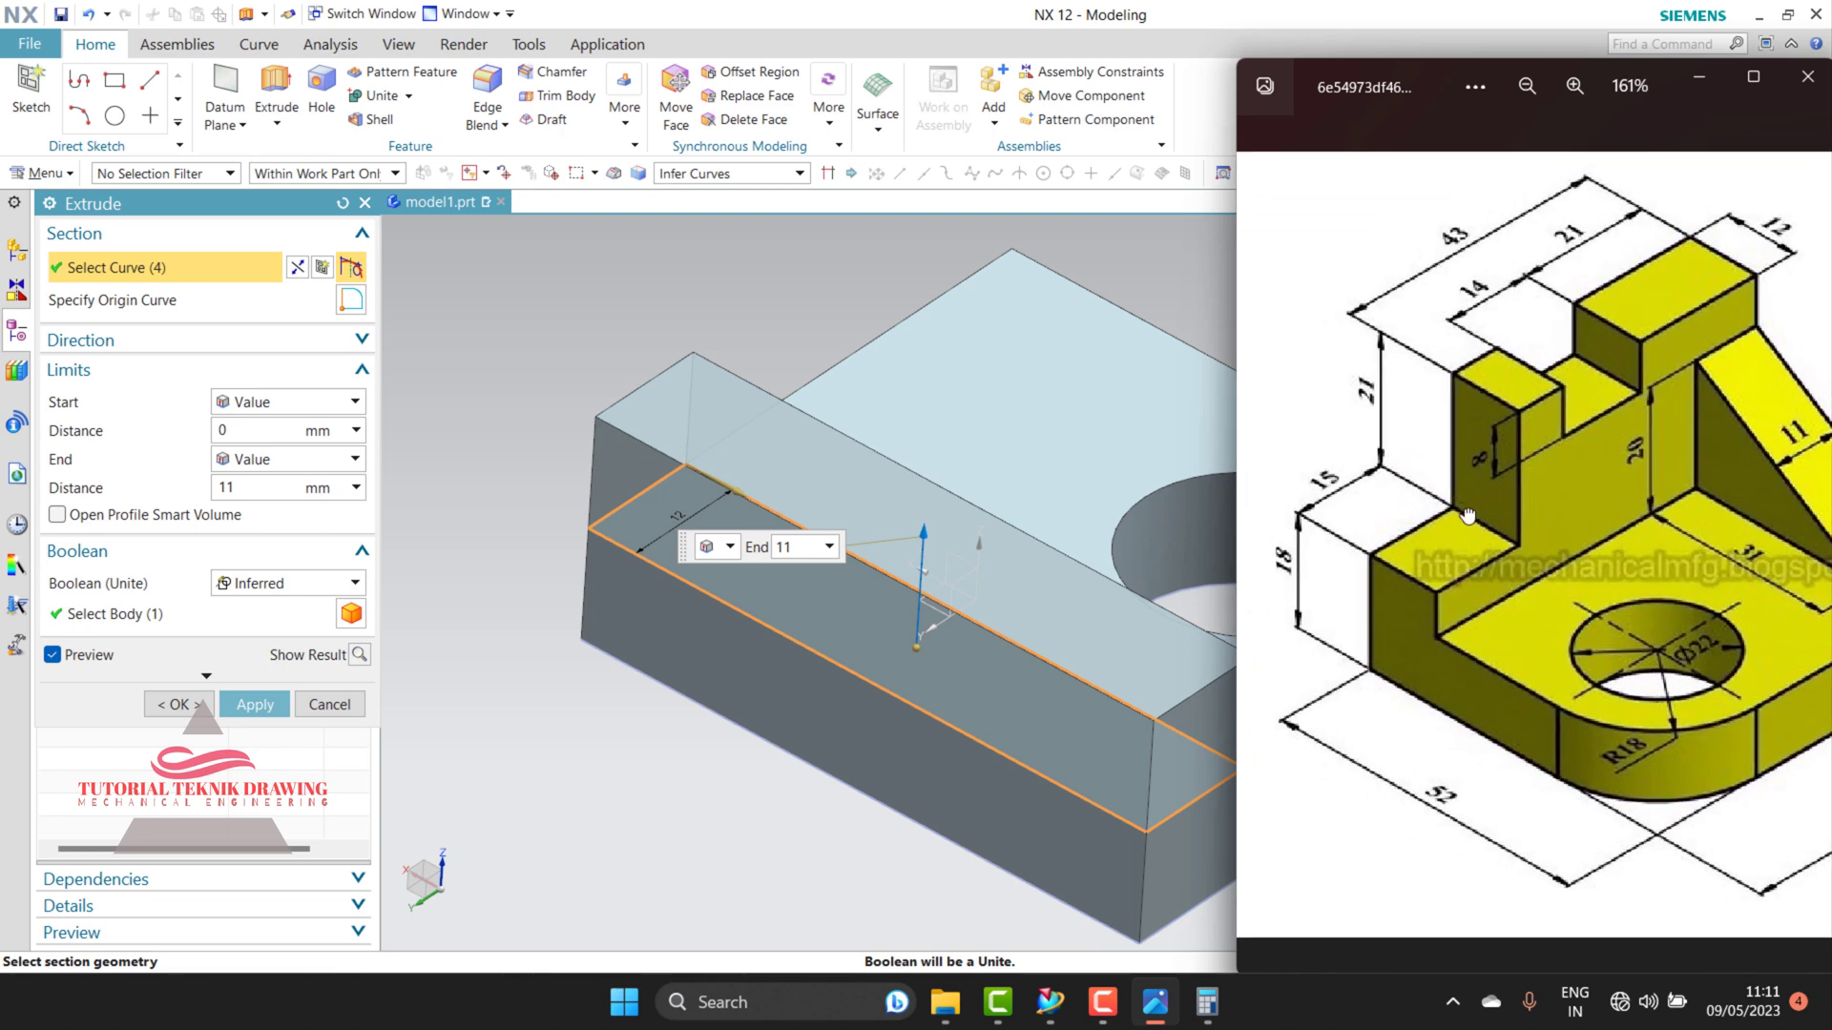
scroll(1383, 625, down, 2)
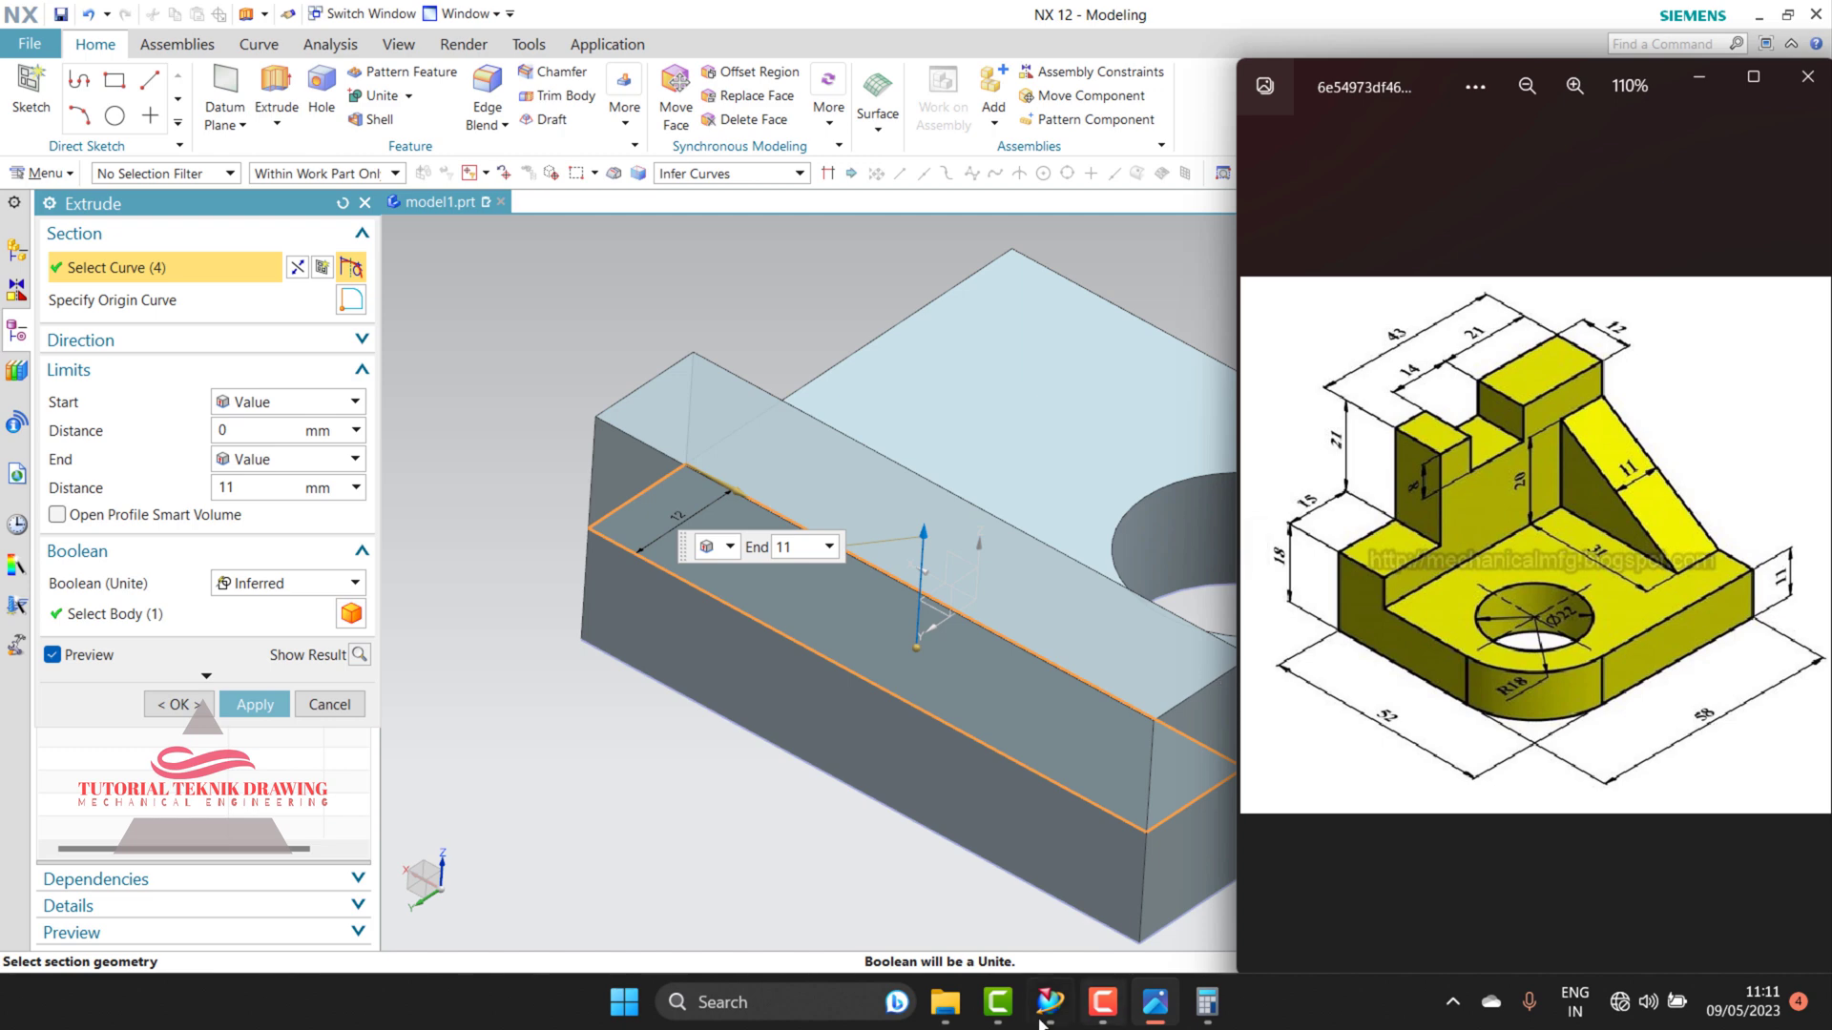
click(1207, 1014)
Step: Compute 18 − 11 = 7 in Calculator
click(736, 448)
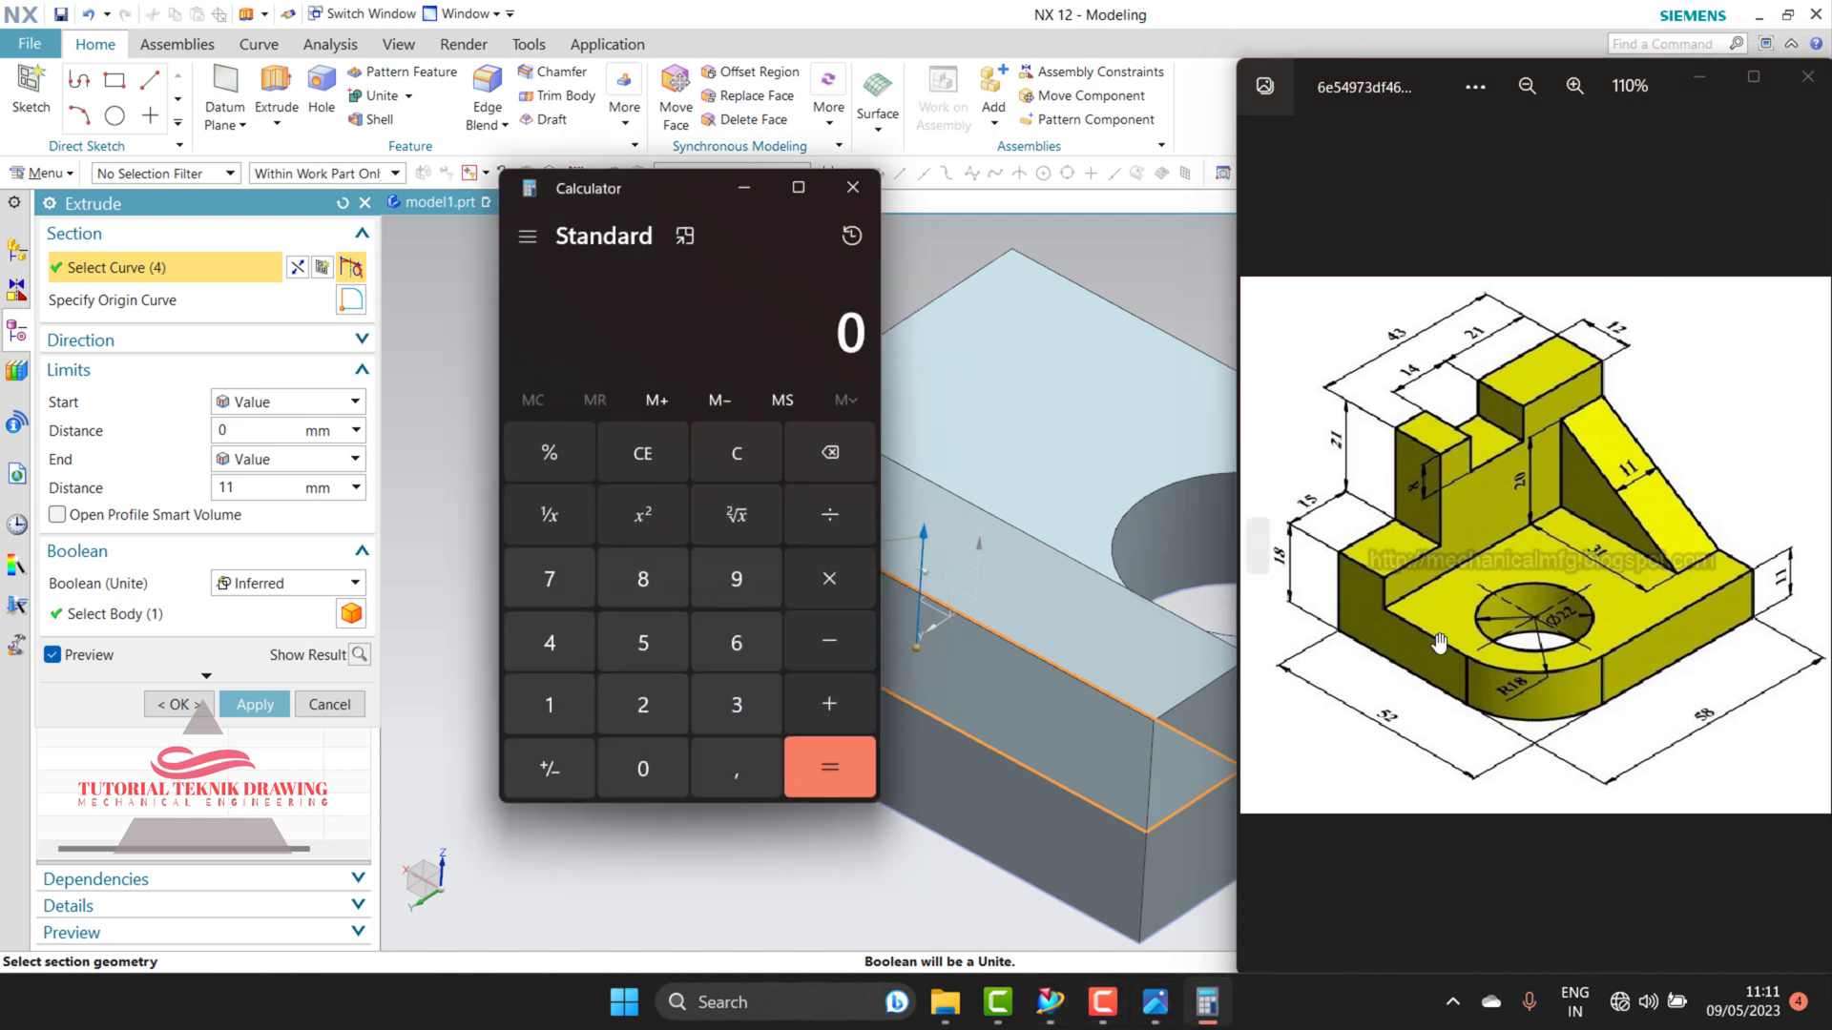
click(570, 719)
click(638, 587)
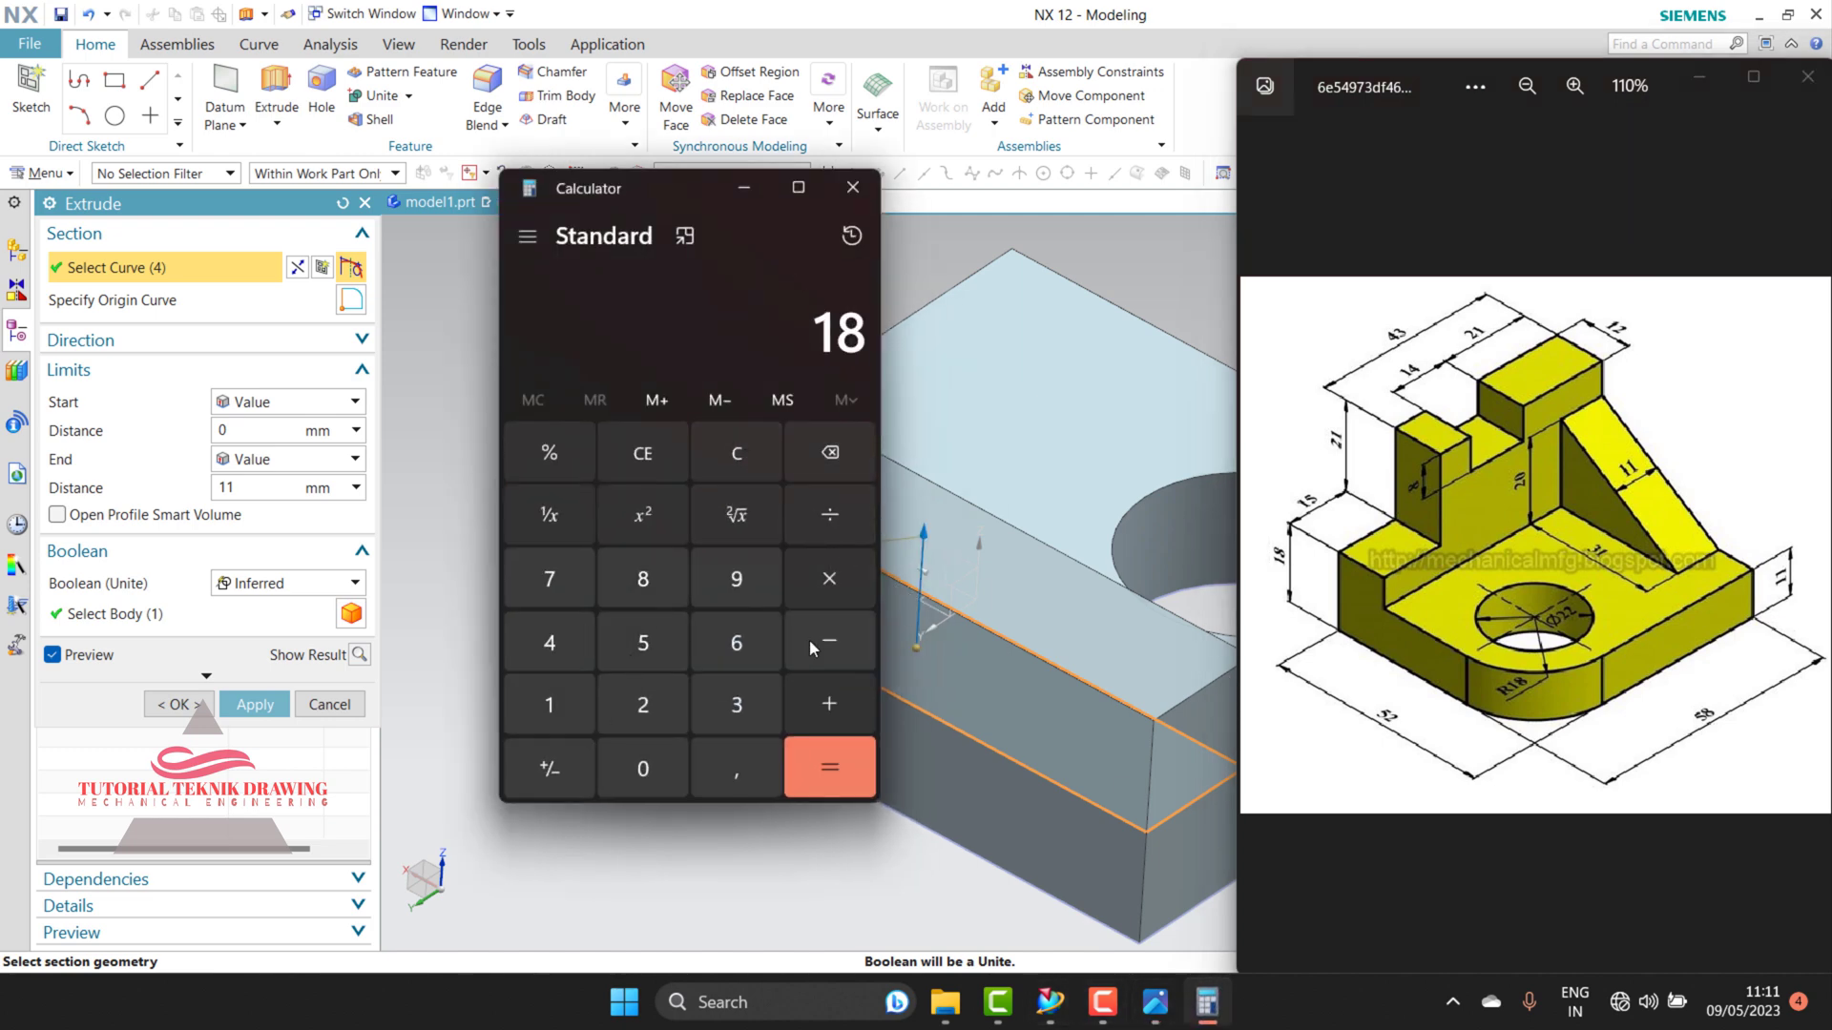
click(809, 639)
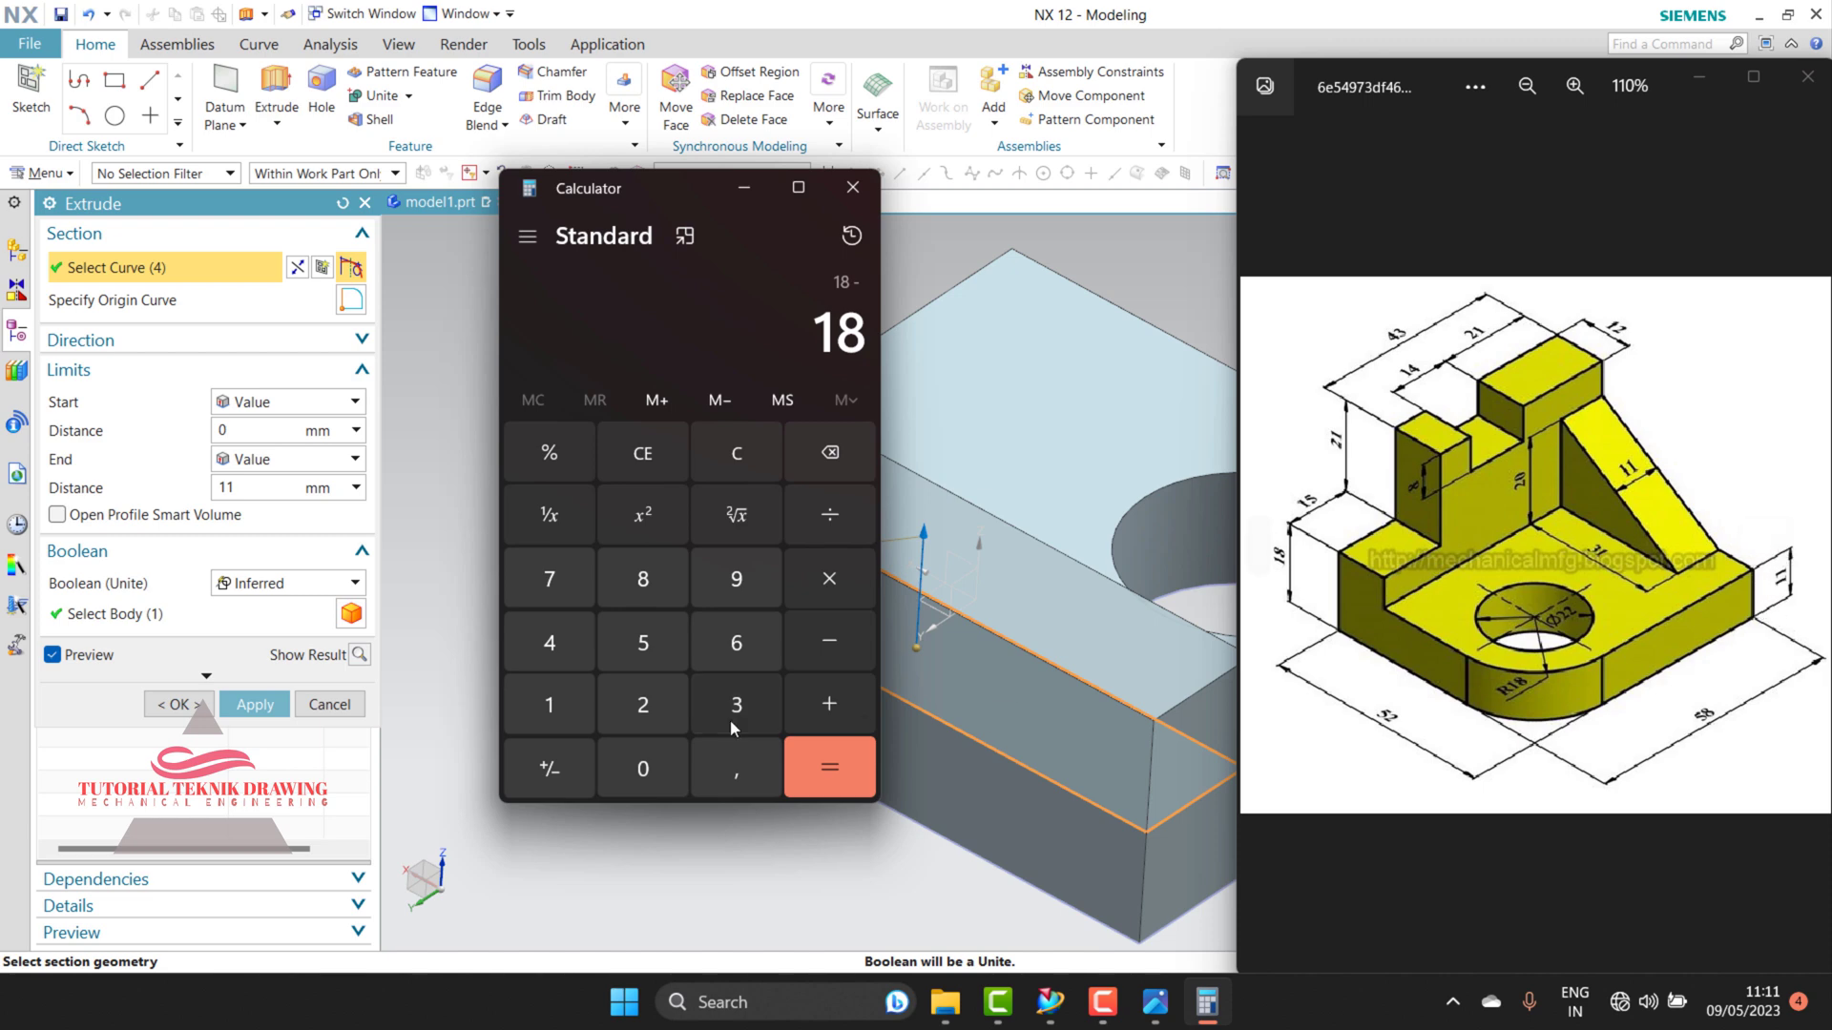
click(557, 727)
click(557, 727)
click(810, 775)
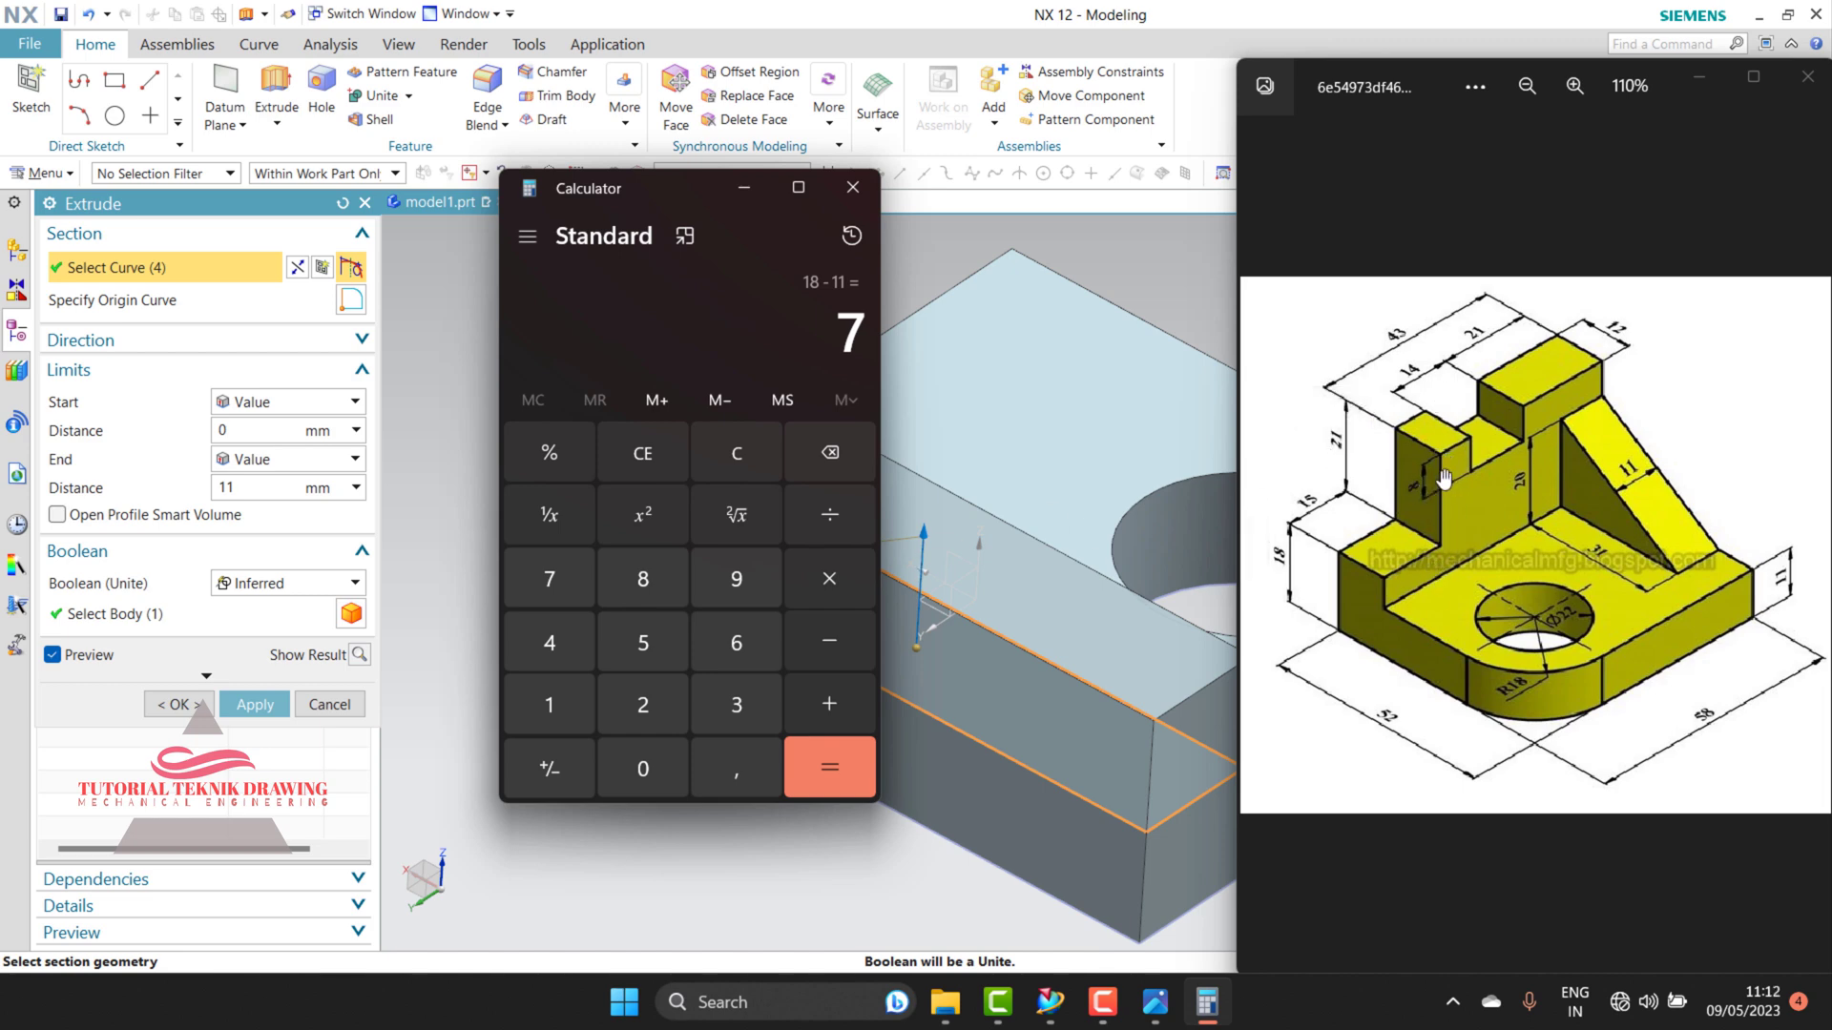
Step: Add 21 to get 28, then minimize Calculator
click(826, 706)
click(644, 704)
click(548, 704)
click(862, 766)
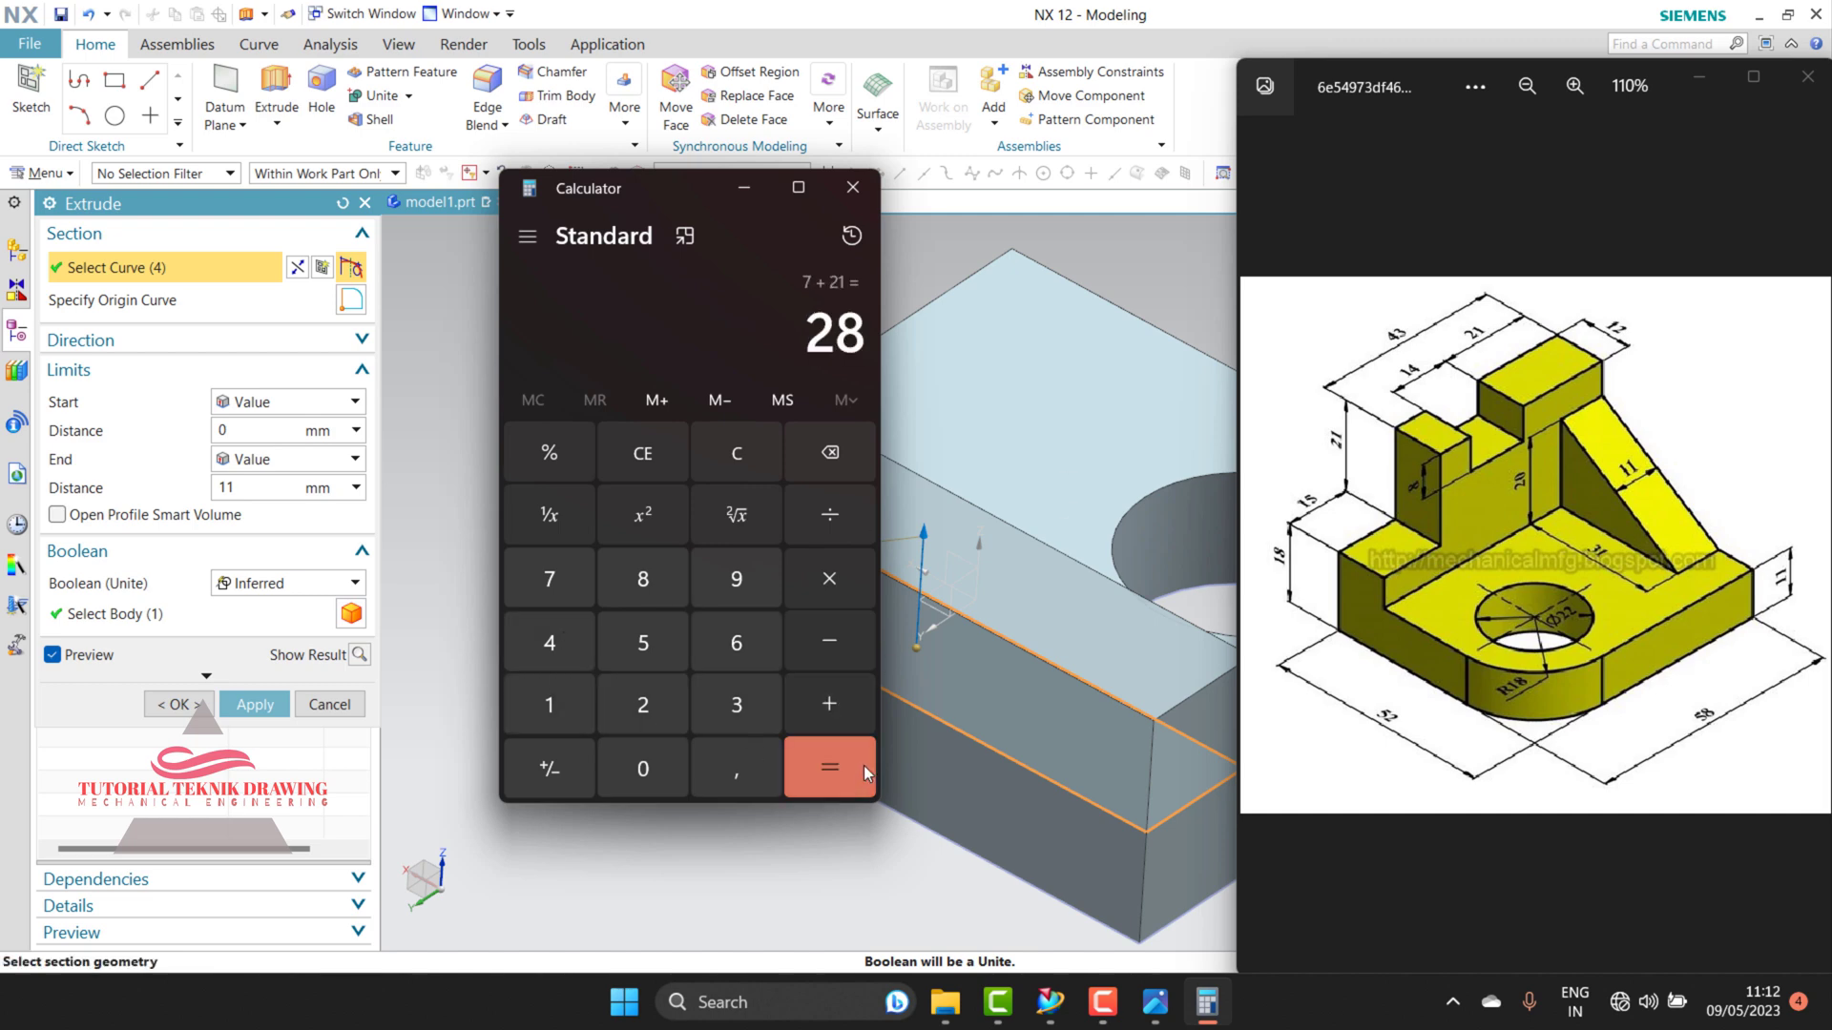
click(744, 187)
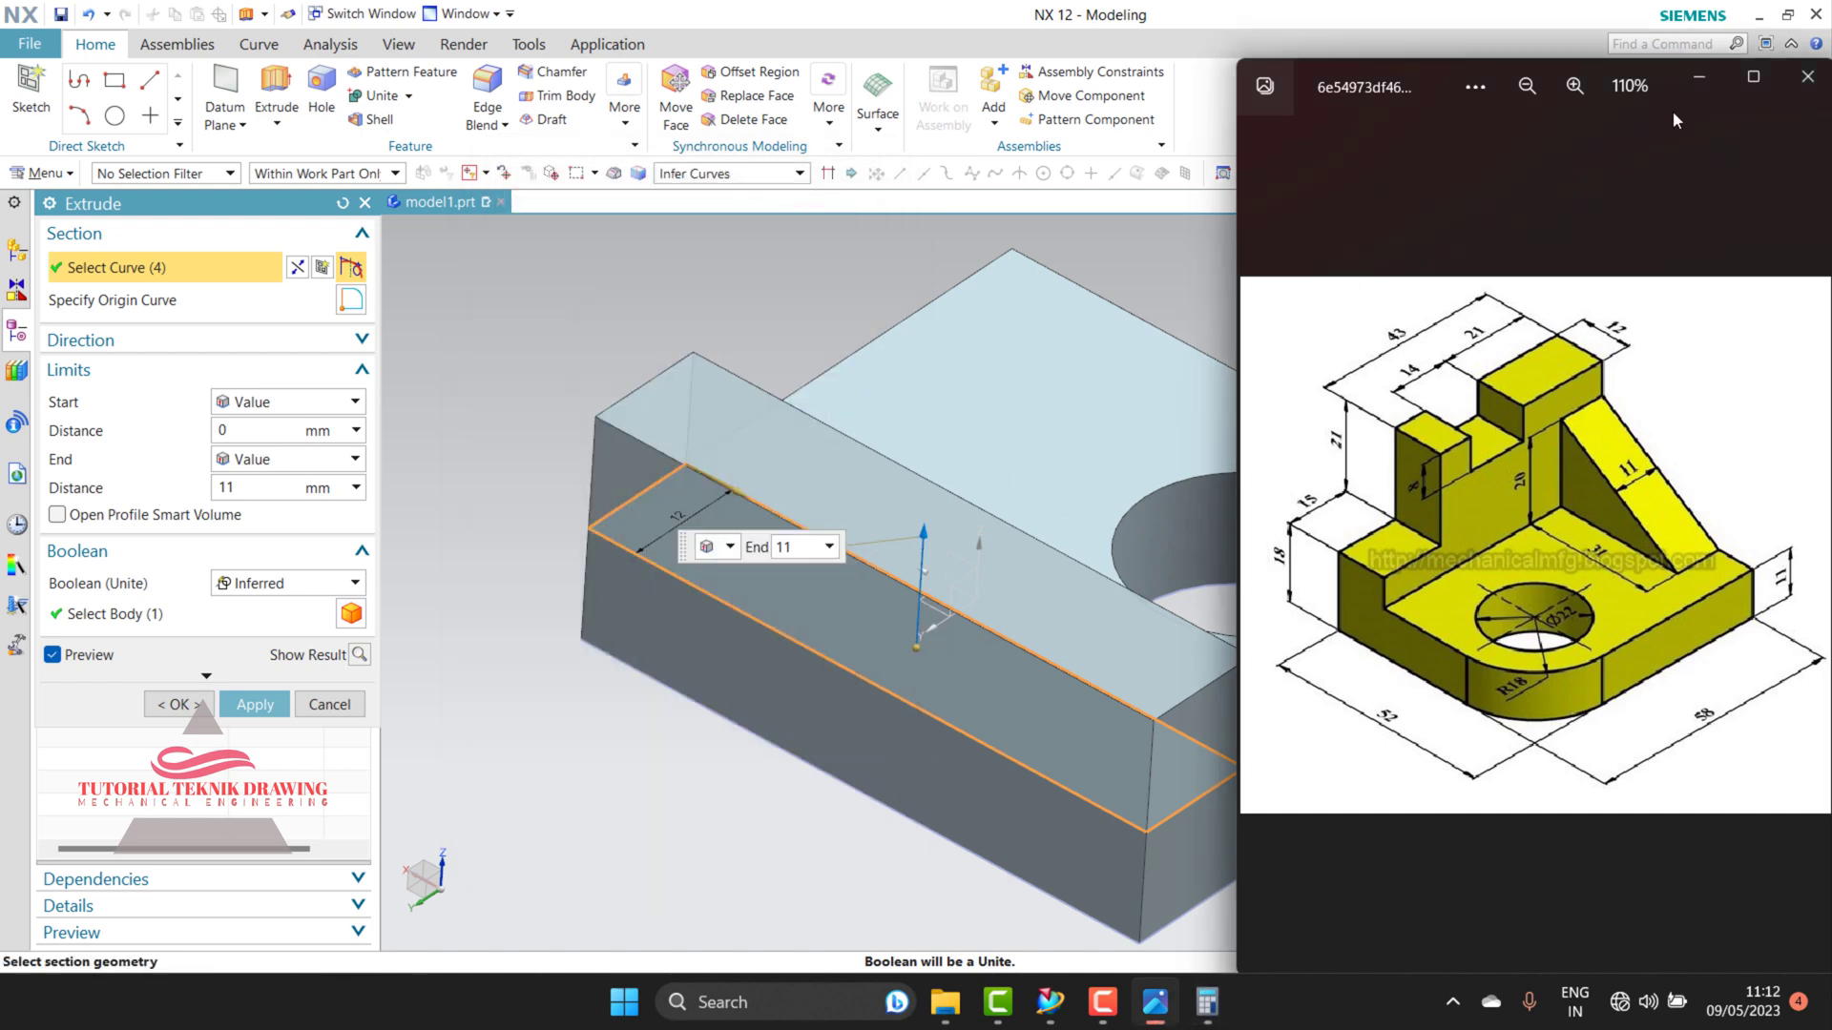
click(1698, 77)
click(363, 494)
text(2)
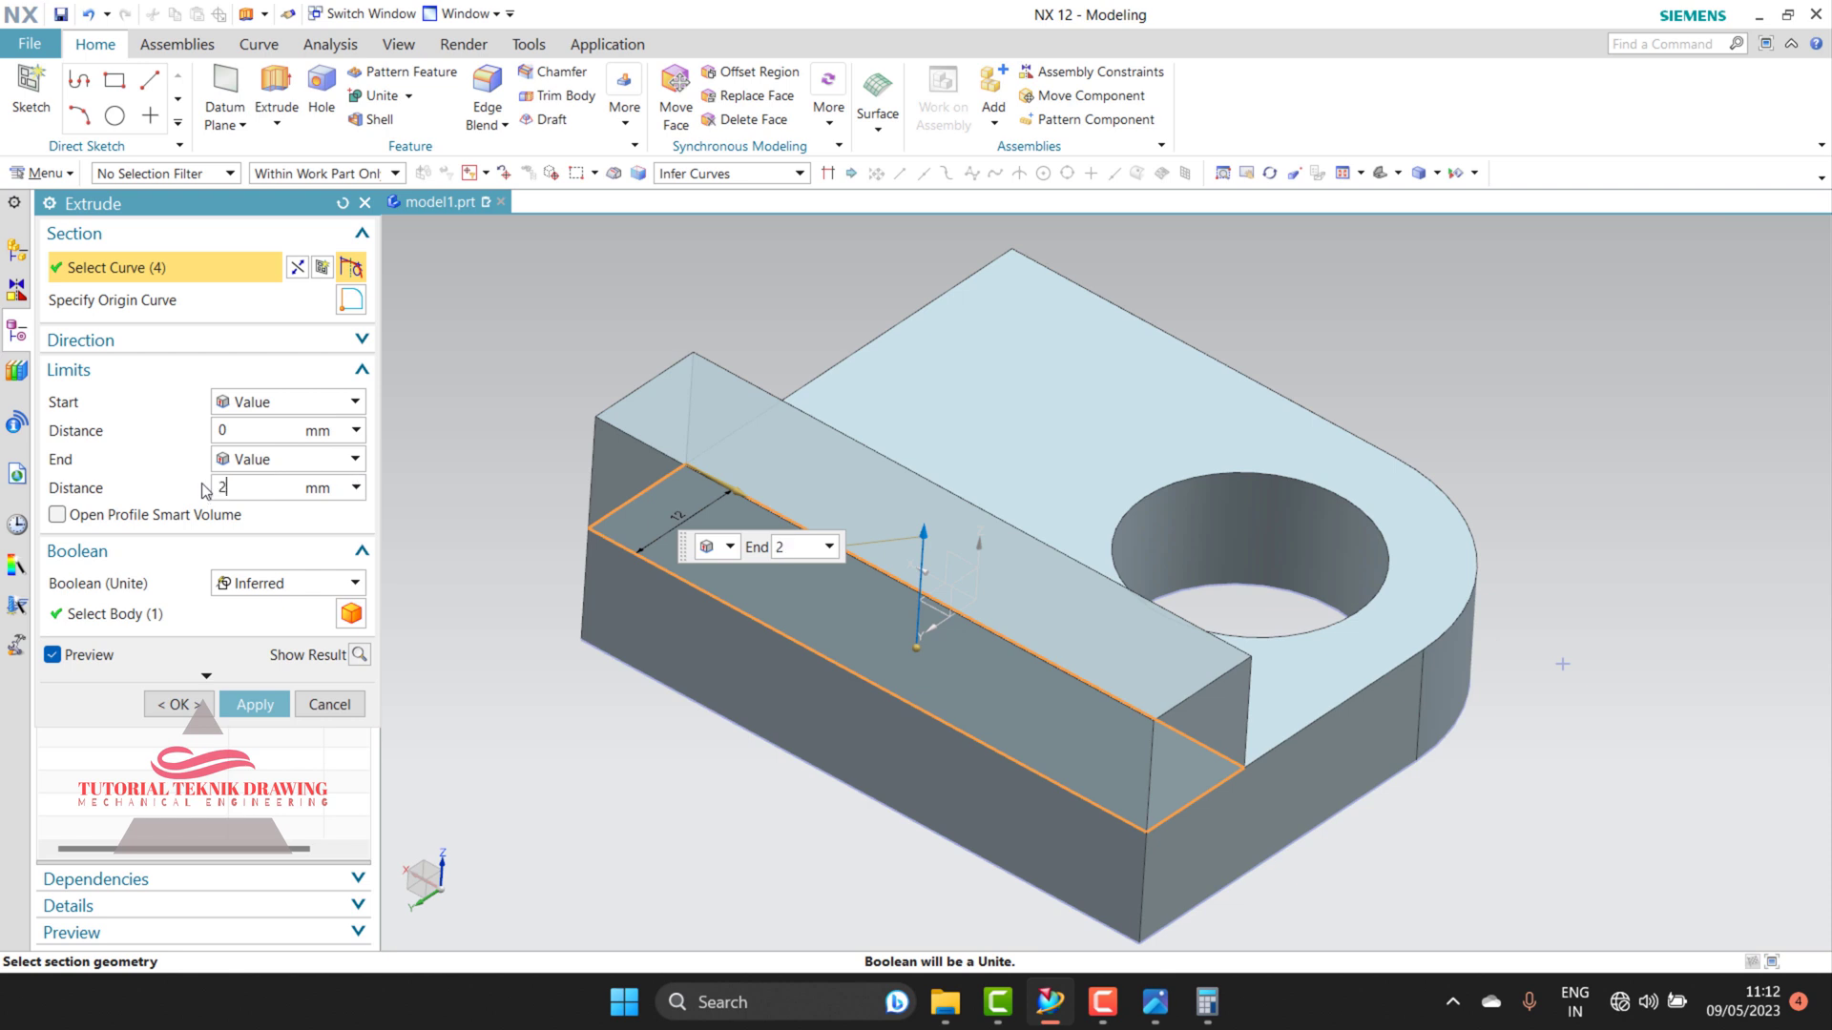
text(8)
click(255, 704)
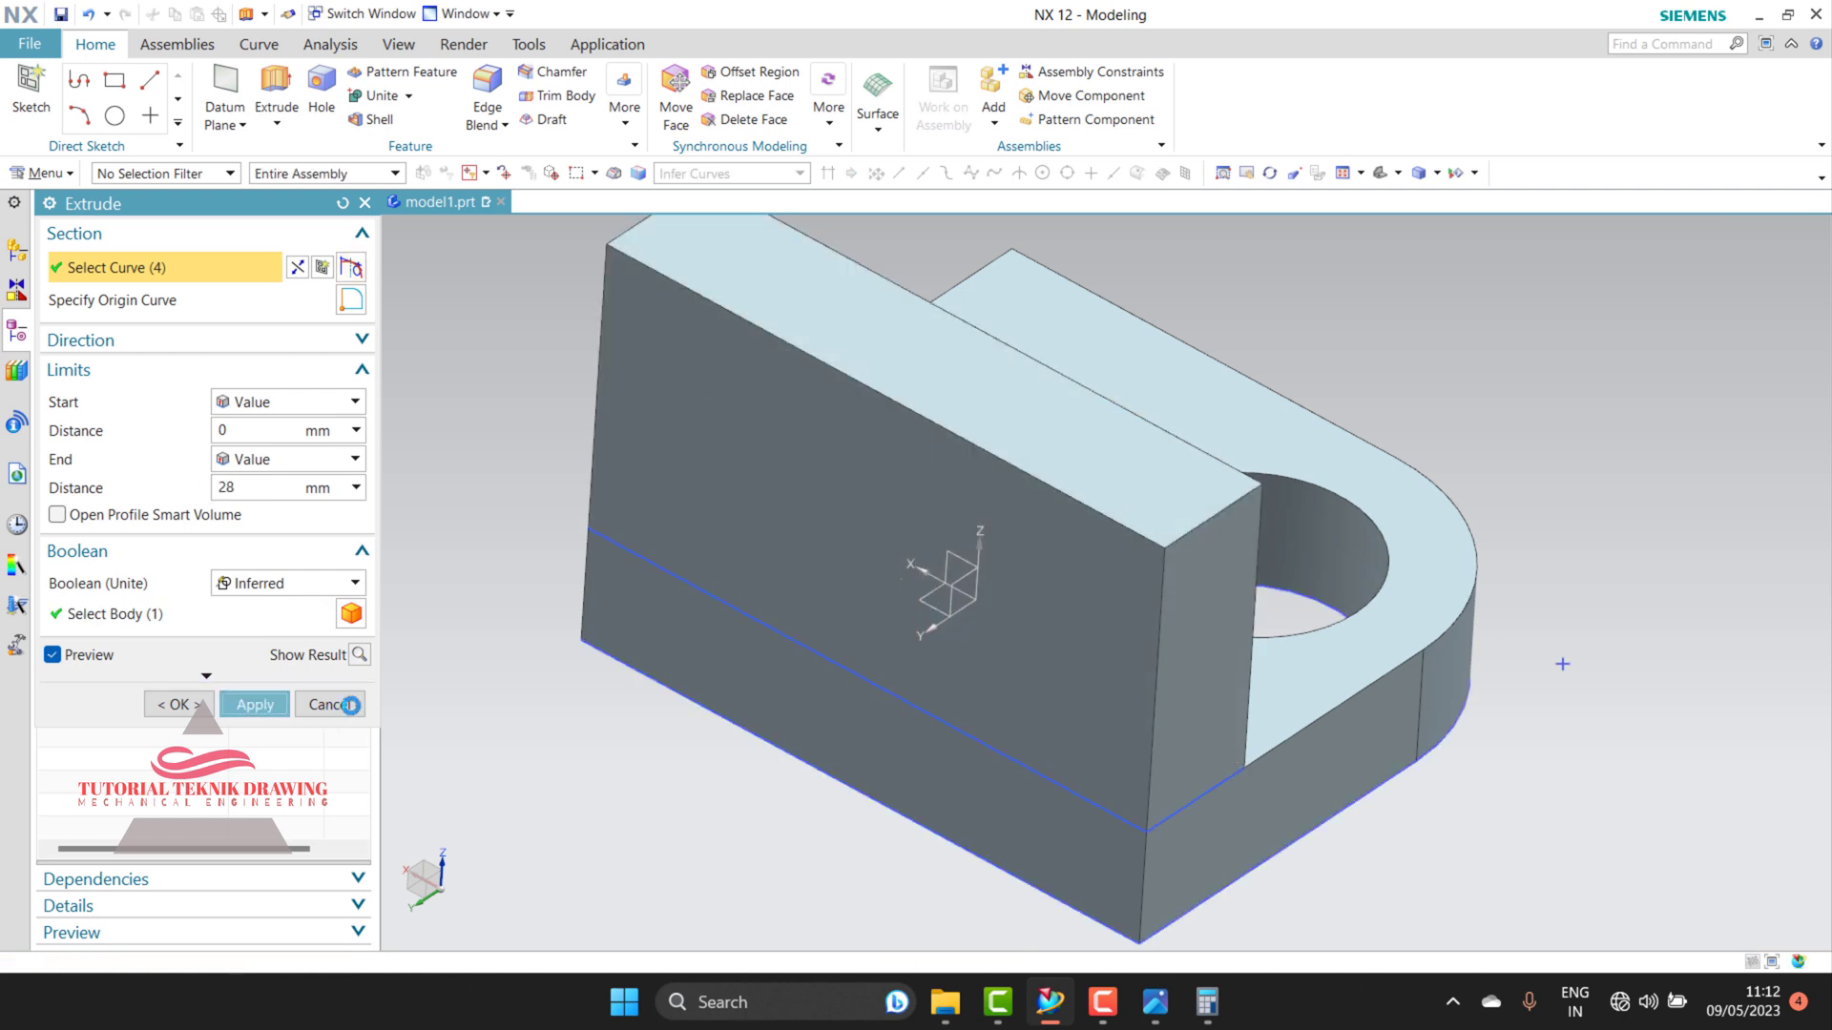
click(330, 705)
right_click(534, 498)
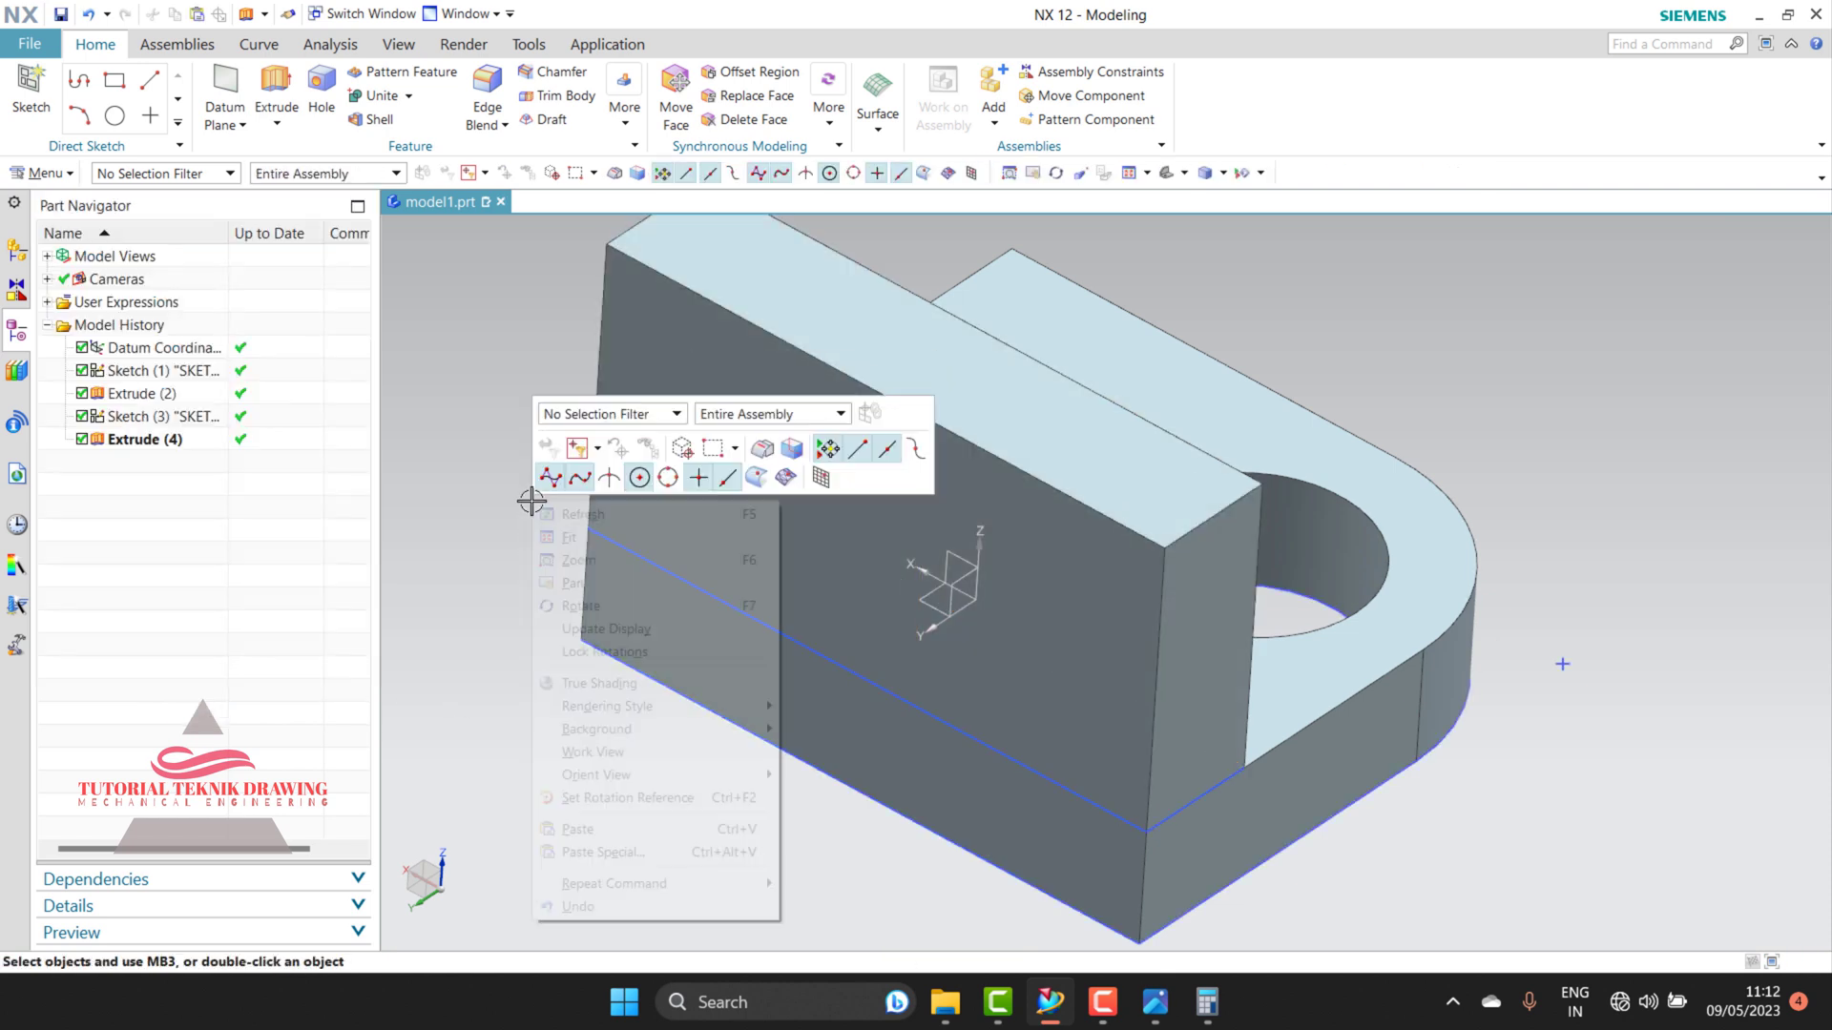
click(553, 618)
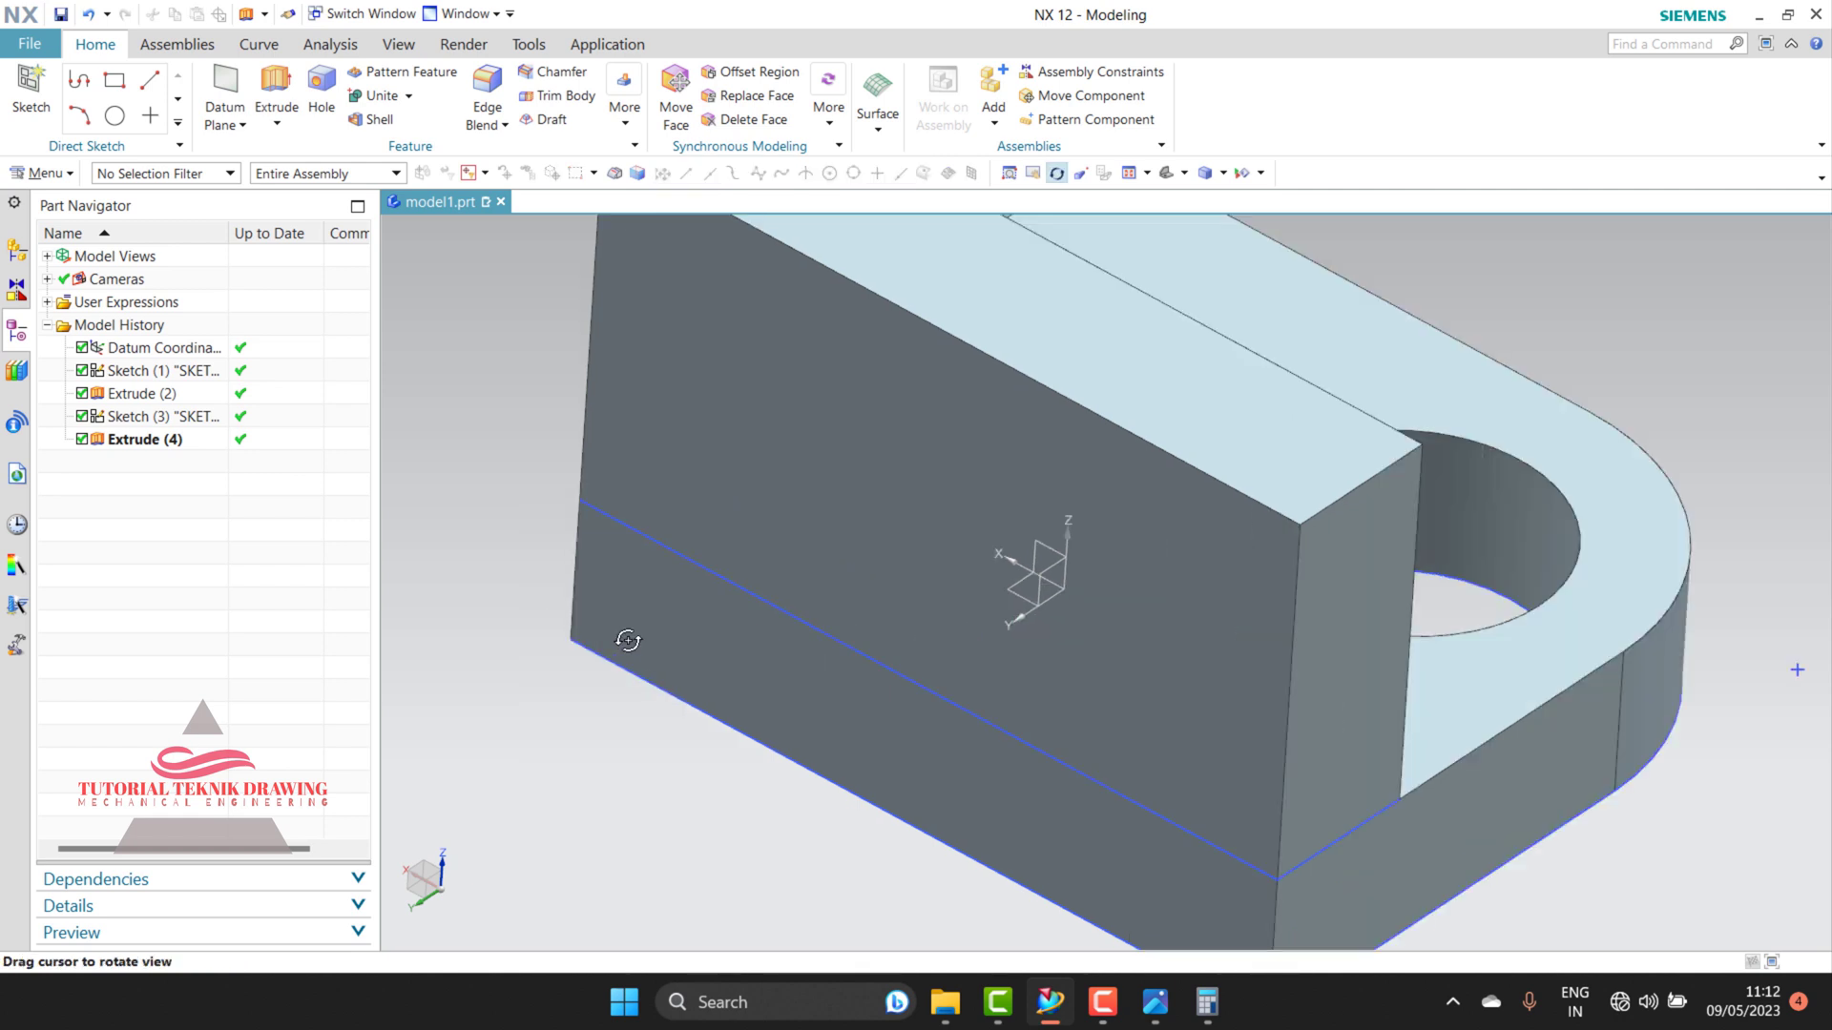
mouse_move(871, 695)
mouse_down()
mouse_move(781, 704)
mouse_move(821, 649)
mouse_up()
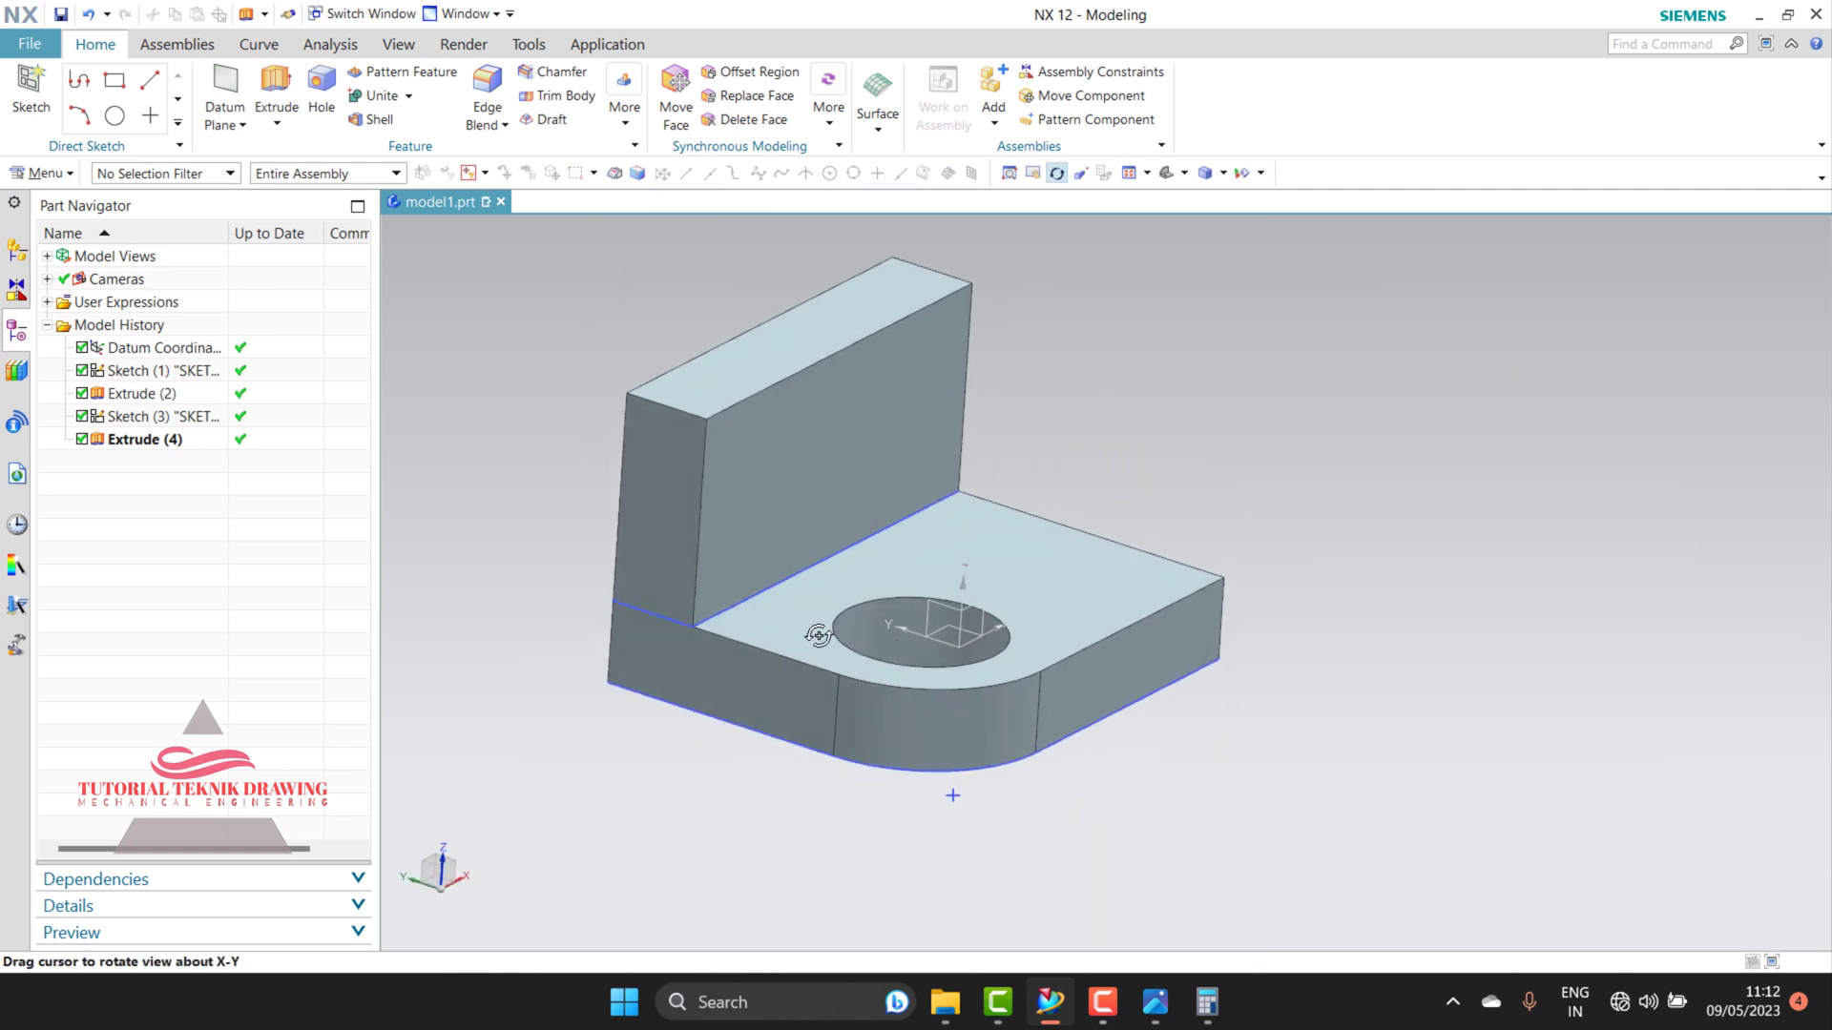
scroll(862, 593, up, 2)
scroll(874, 577, down, 2)
scroll(877, 606, down, 2)
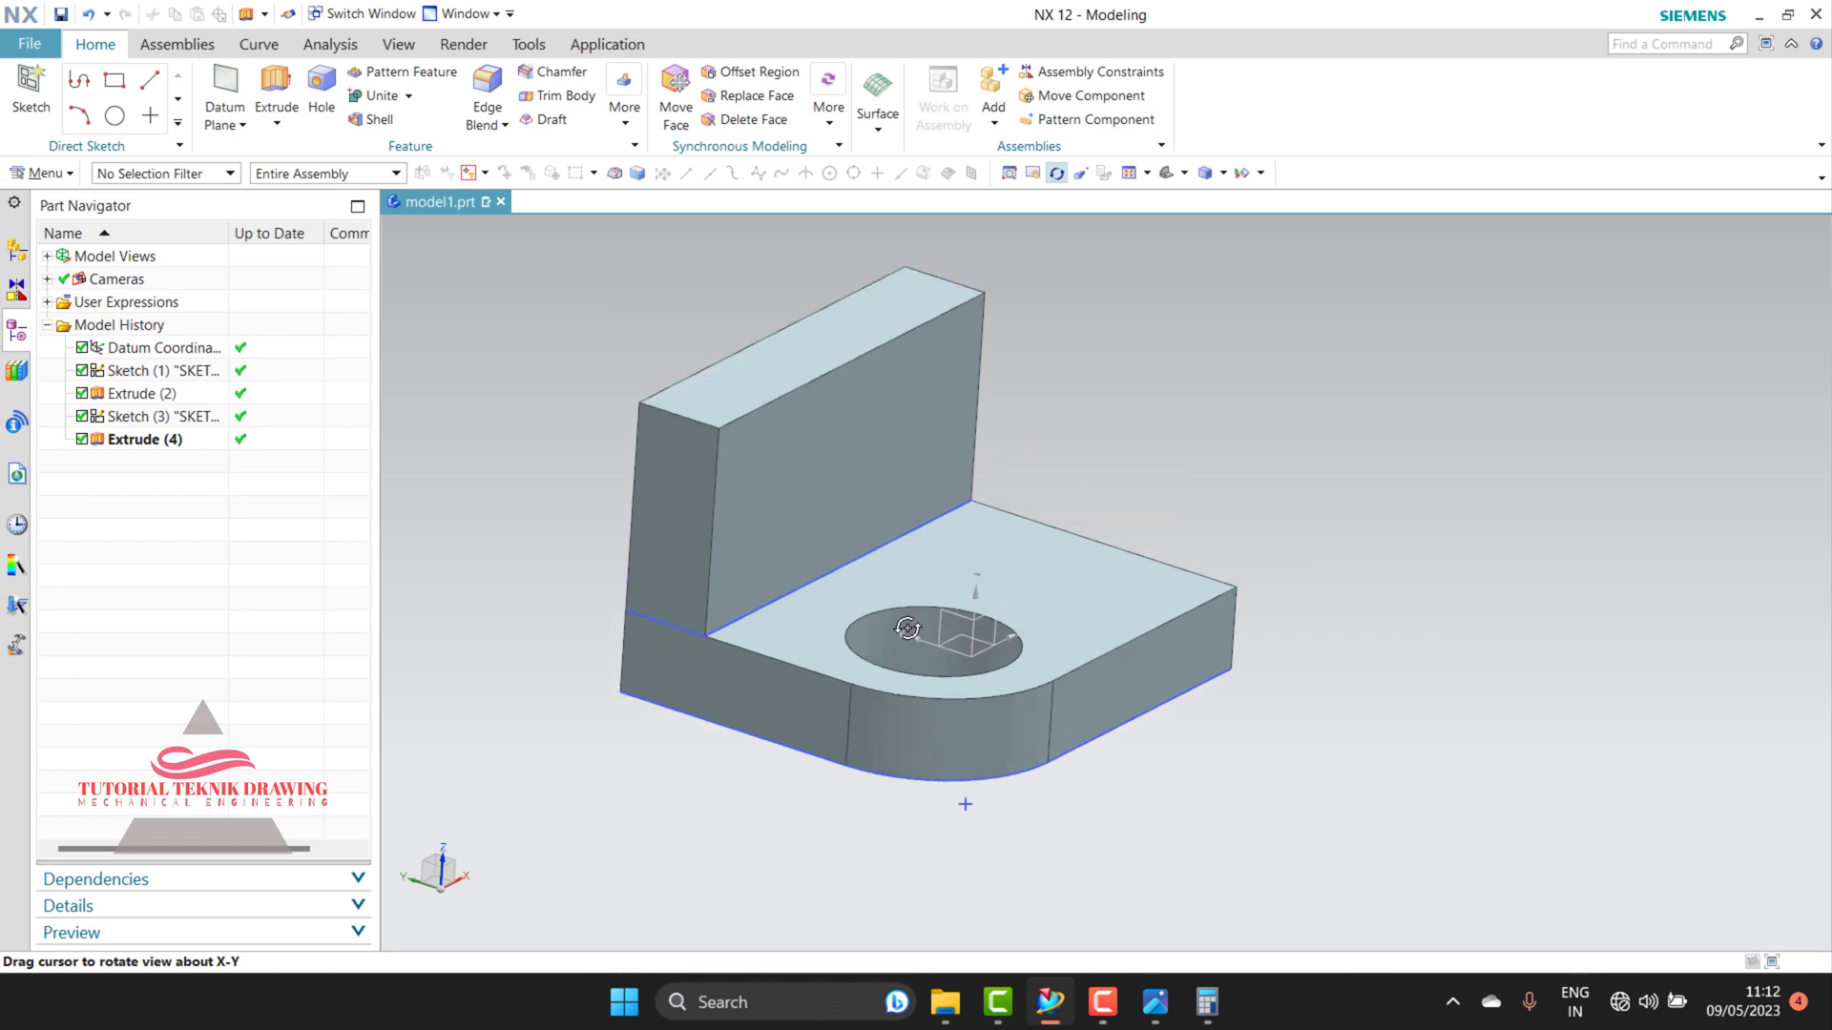
right_click(1081, 448)
click(1372, 615)
click(1153, 1004)
scroll(1588, 457, up, 1)
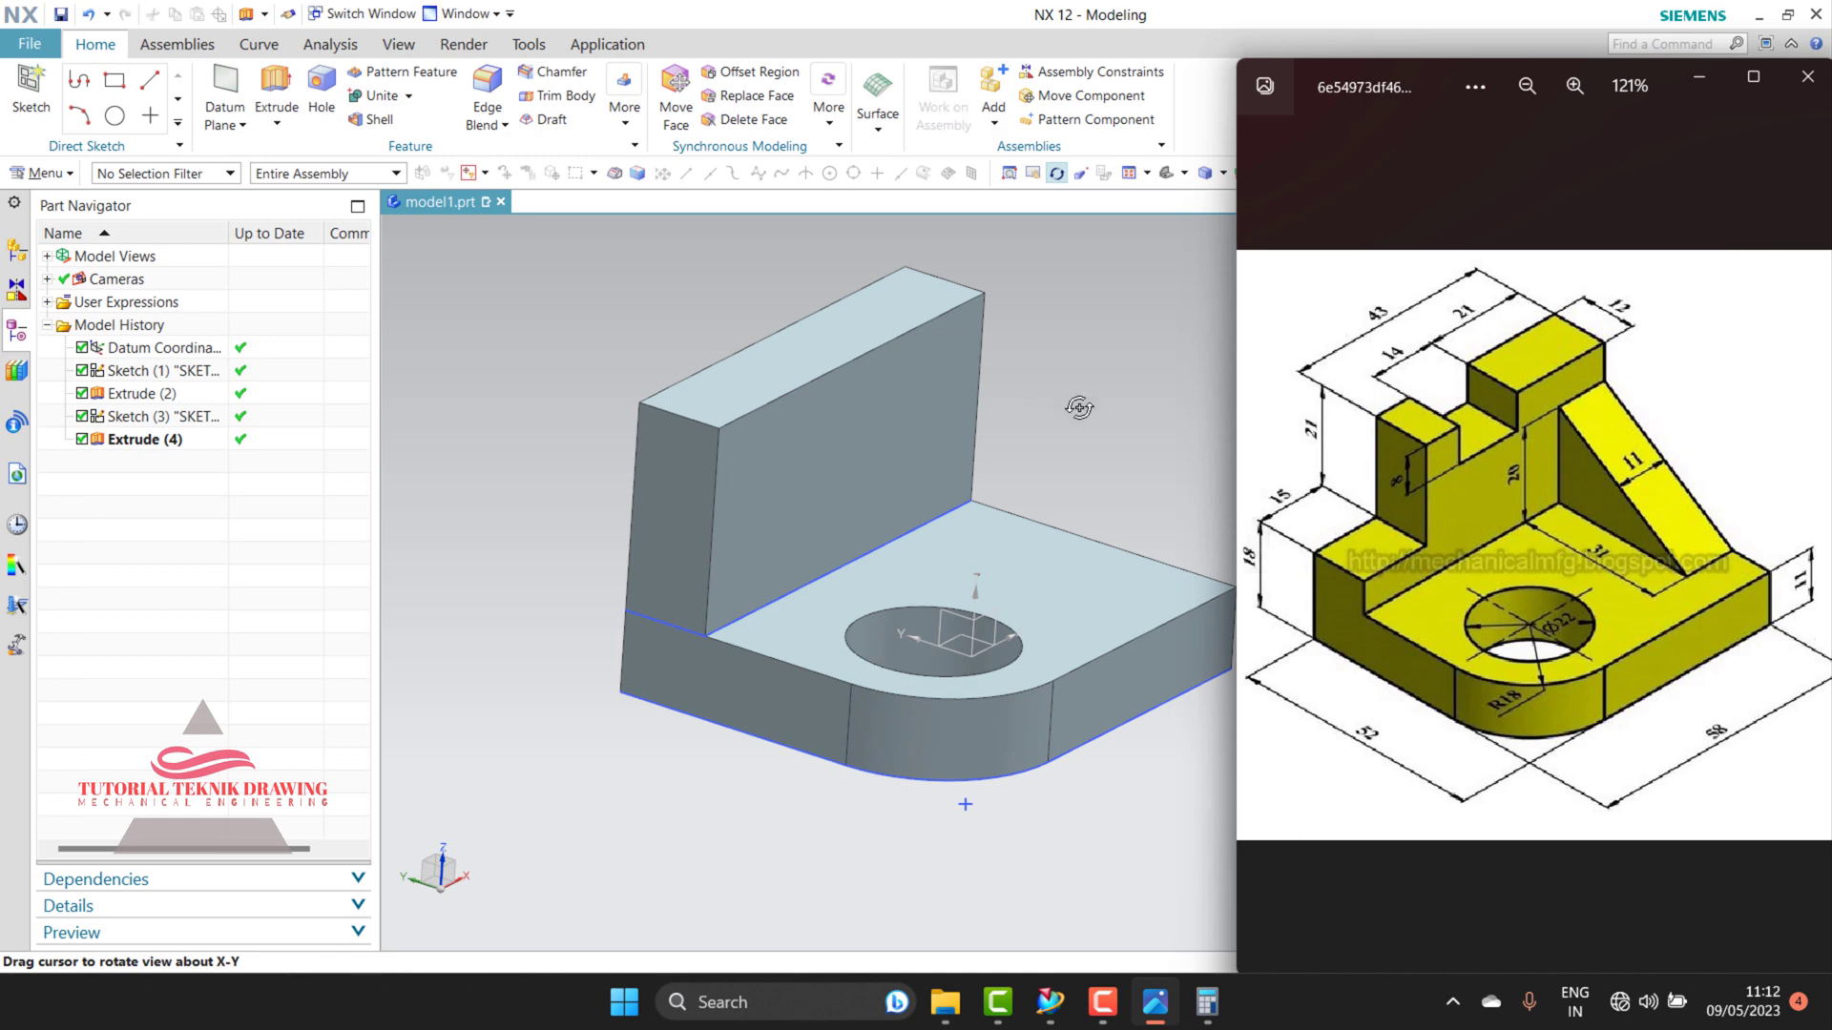
click(1079, 407)
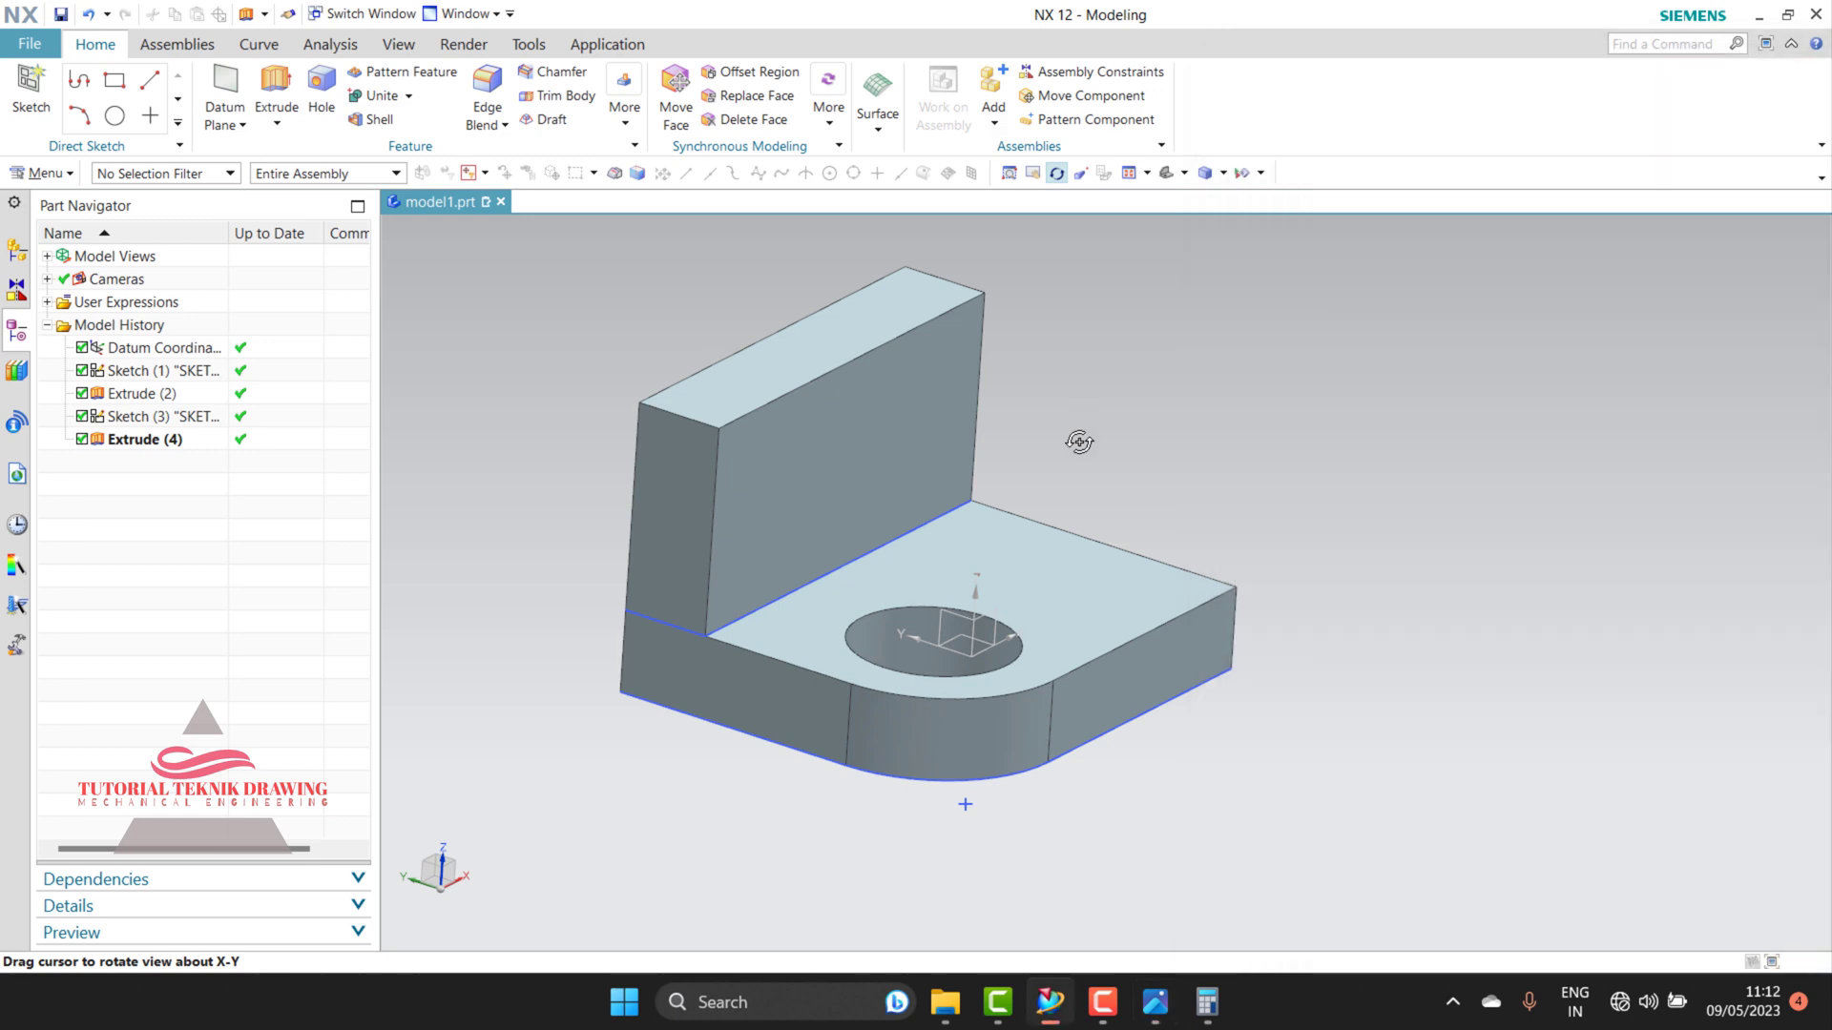
scroll(1076, 443, up, 1)
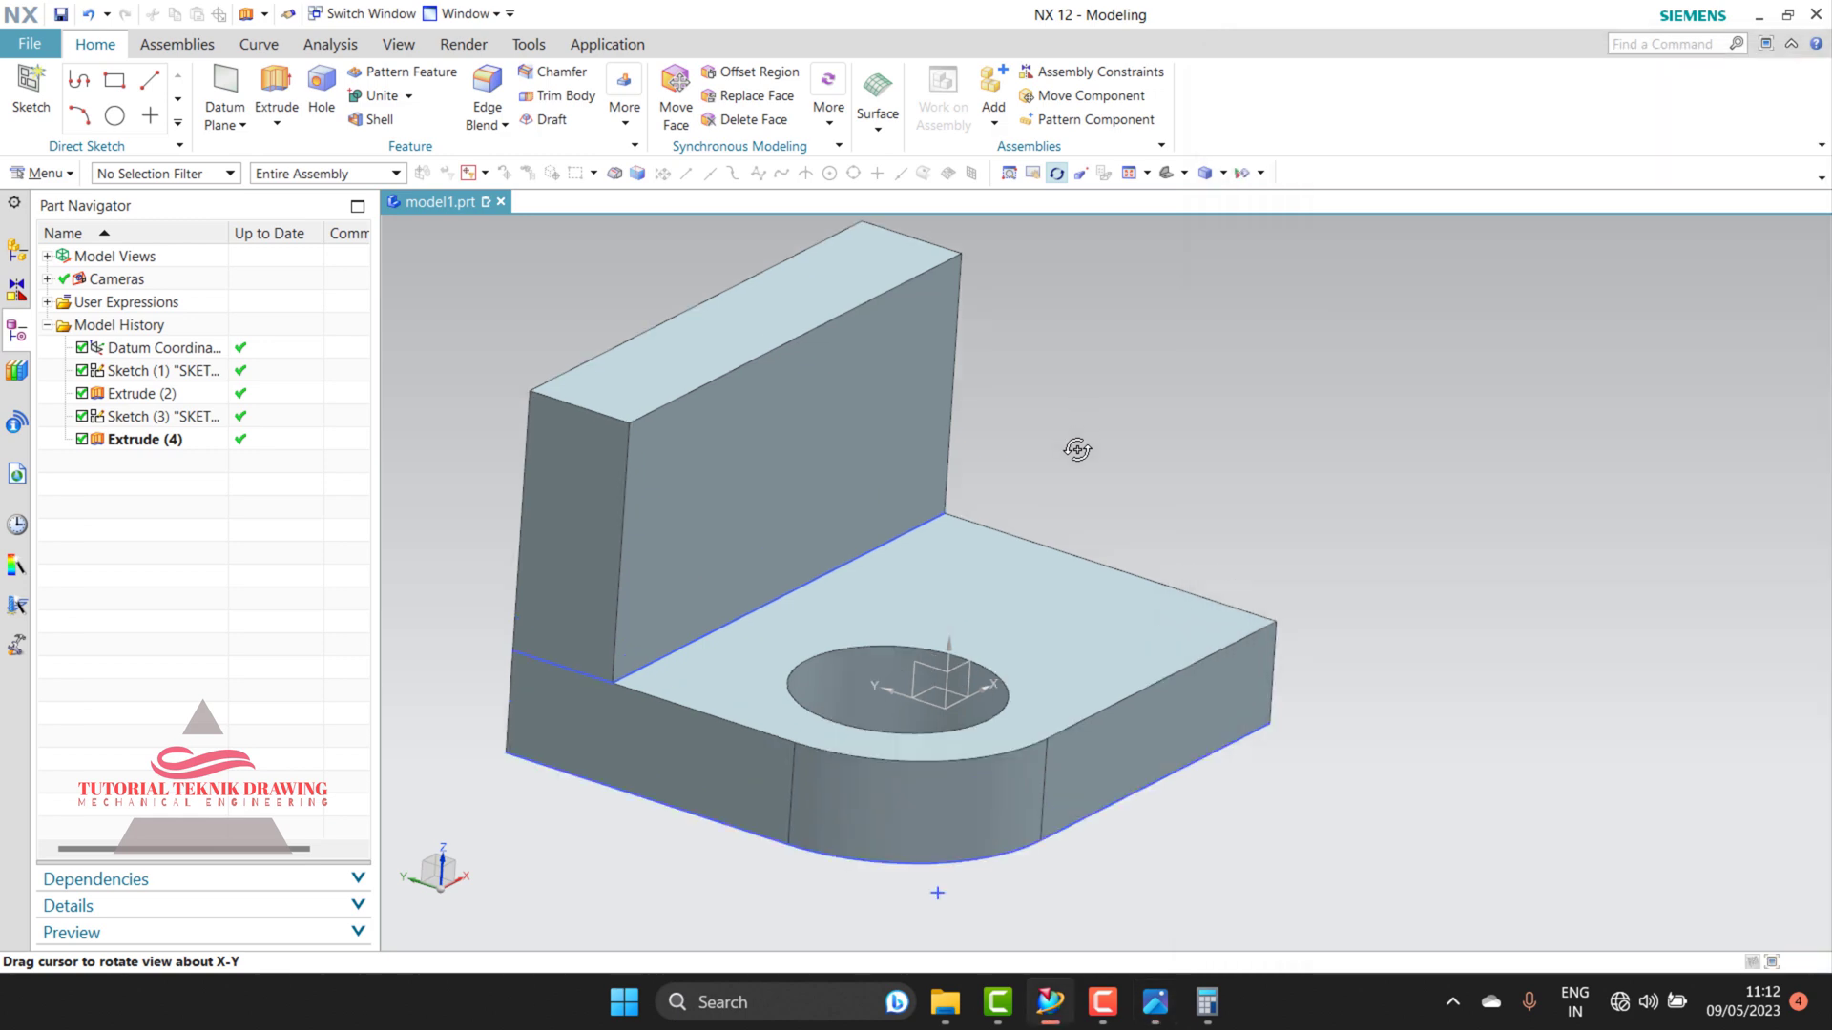
click(120, 89)
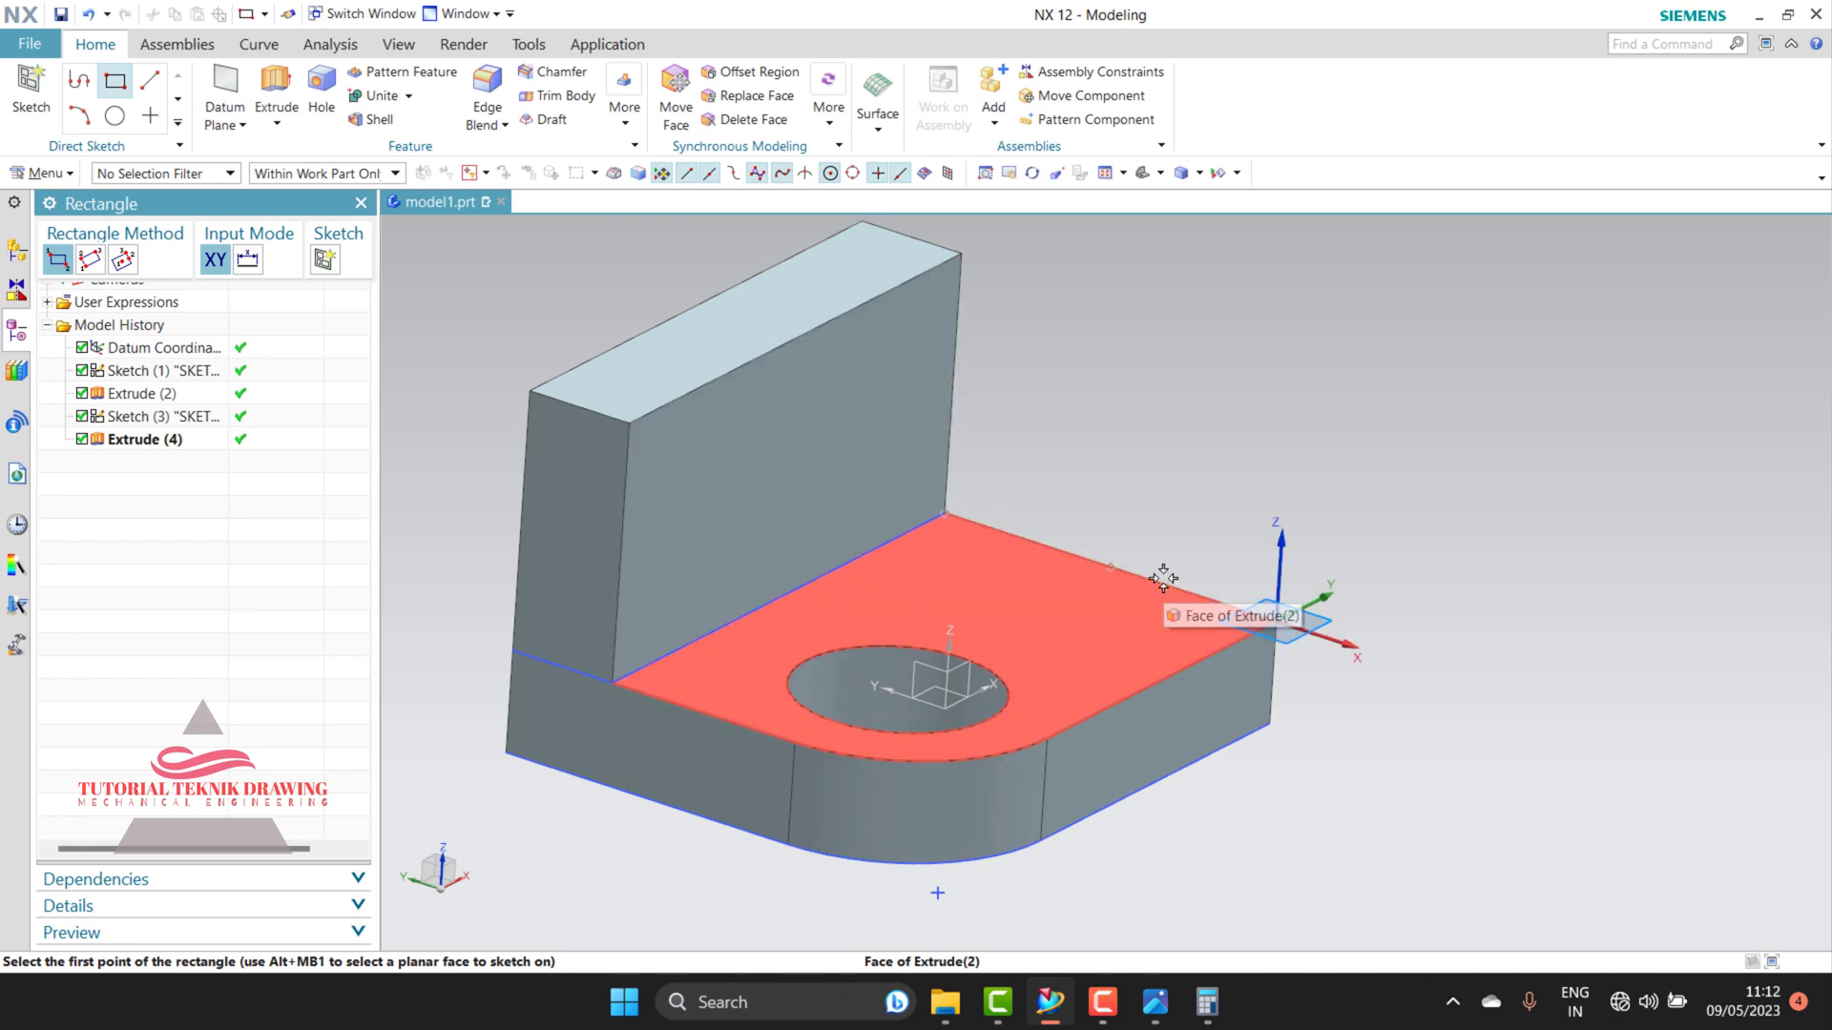
click(1163, 578)
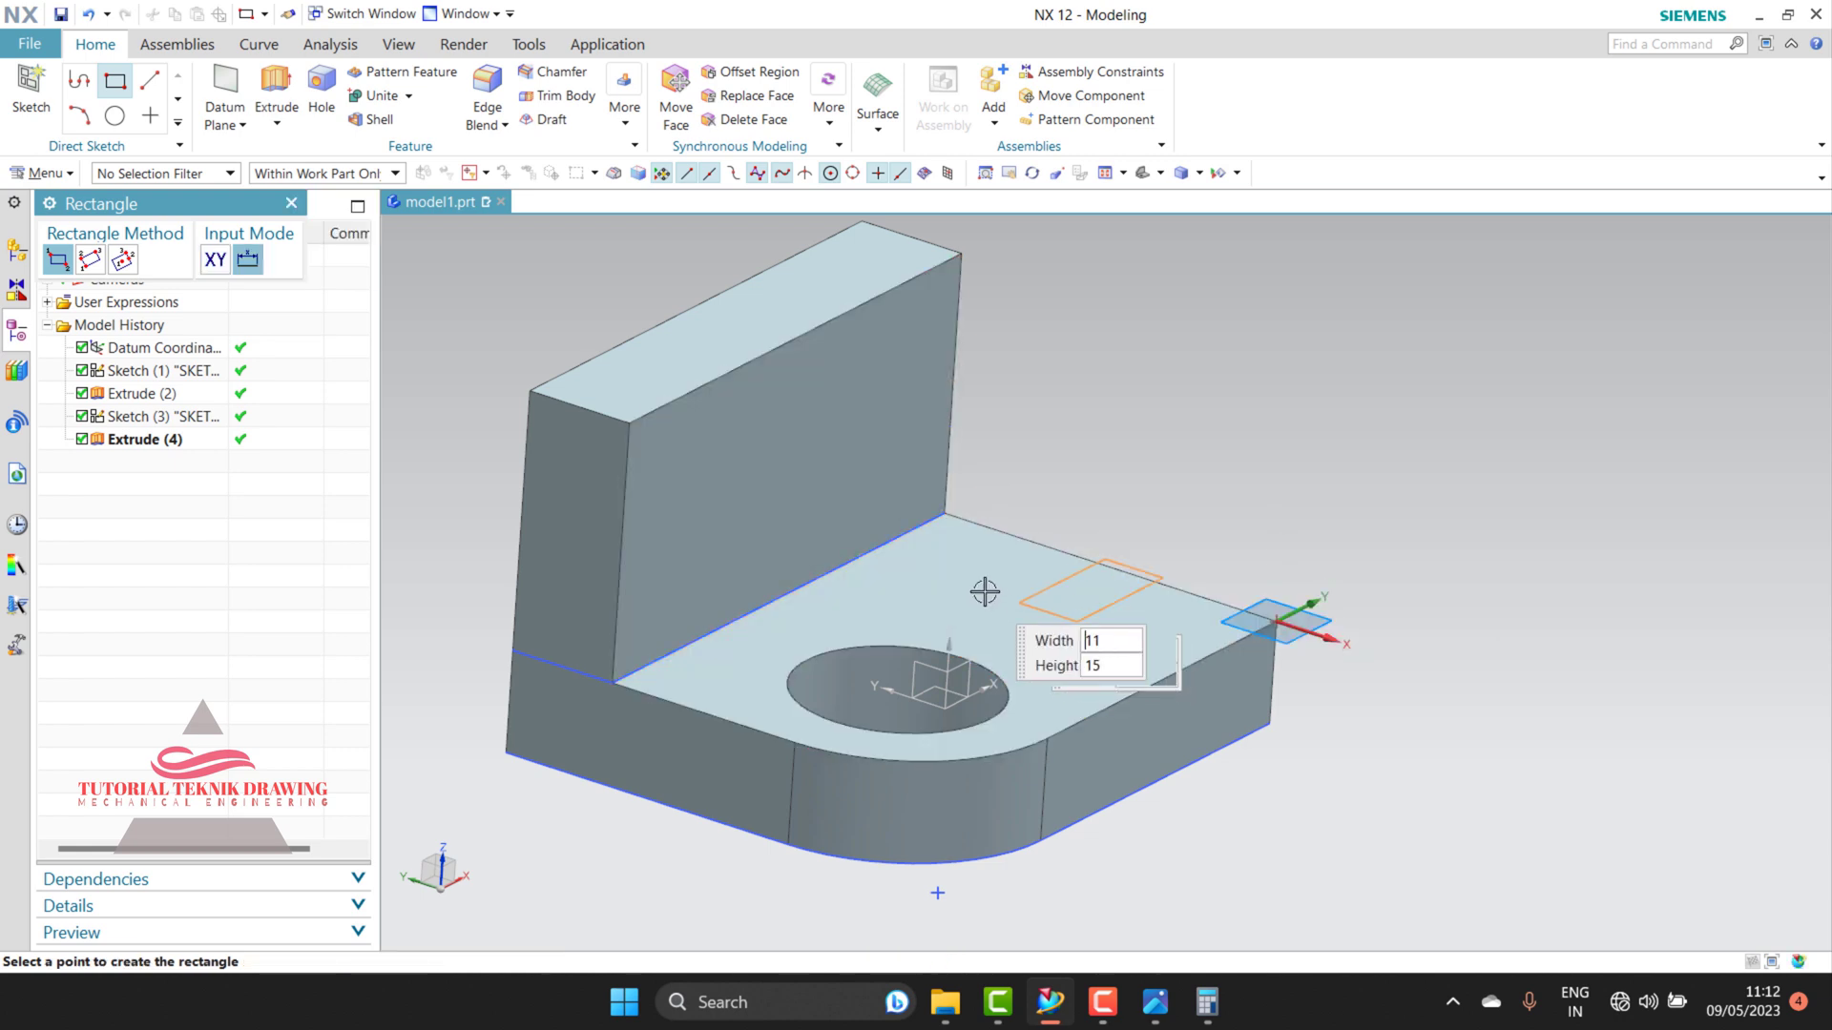
click(890, 540)
scroll(1206, 520, up, 3)
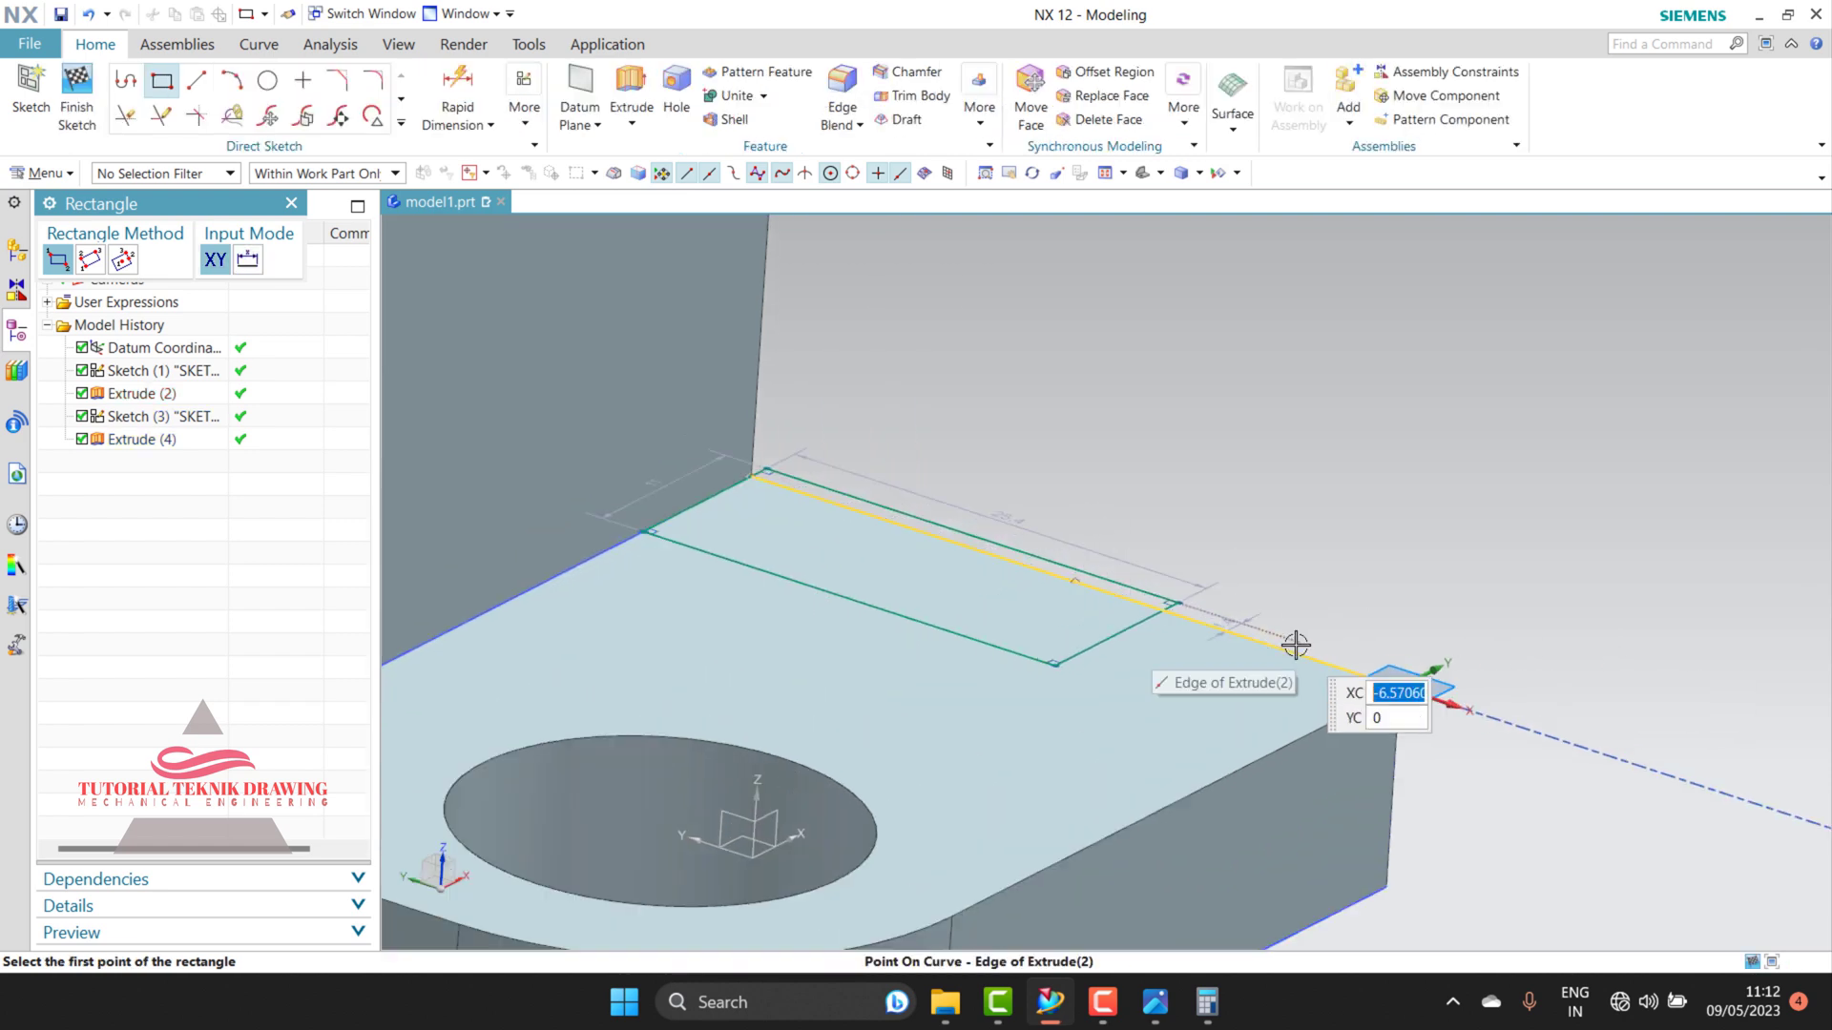
scroll(1269, 572, down, 1)
right_click(1269, 437)
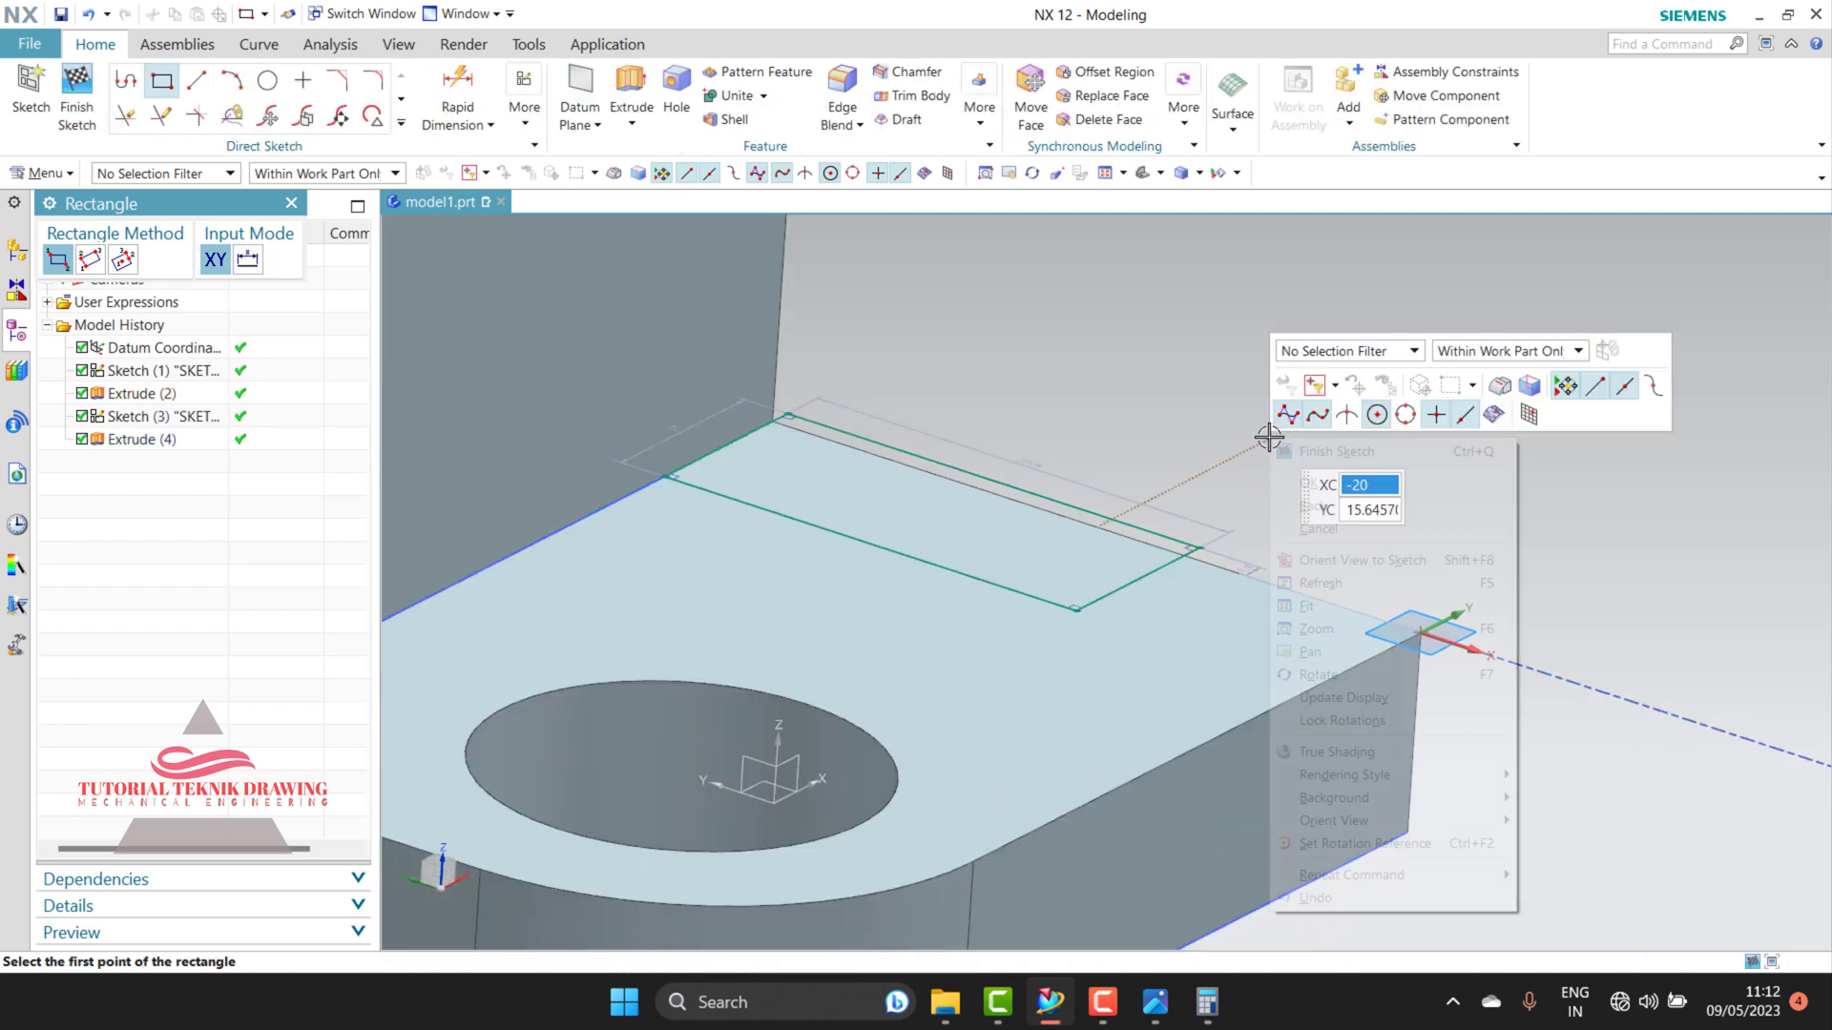
click(1317, 527)
right_click(1281, 417)
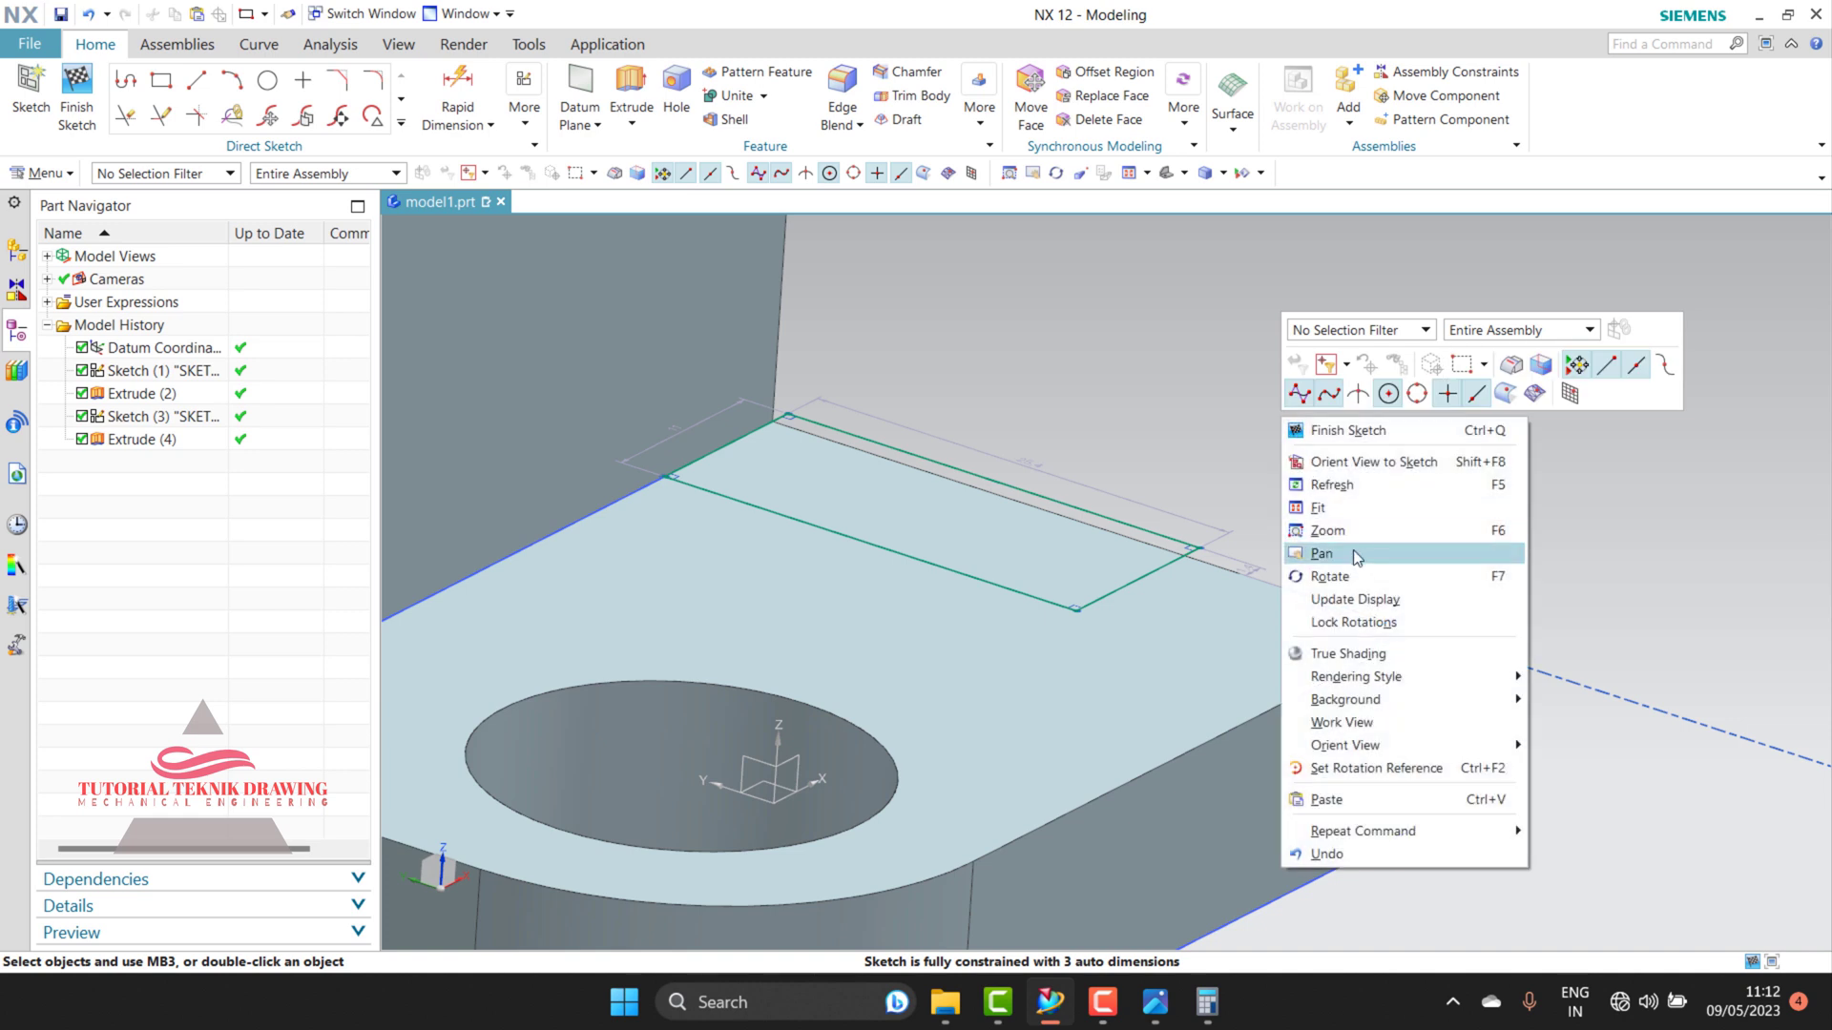
click(1331, 553)
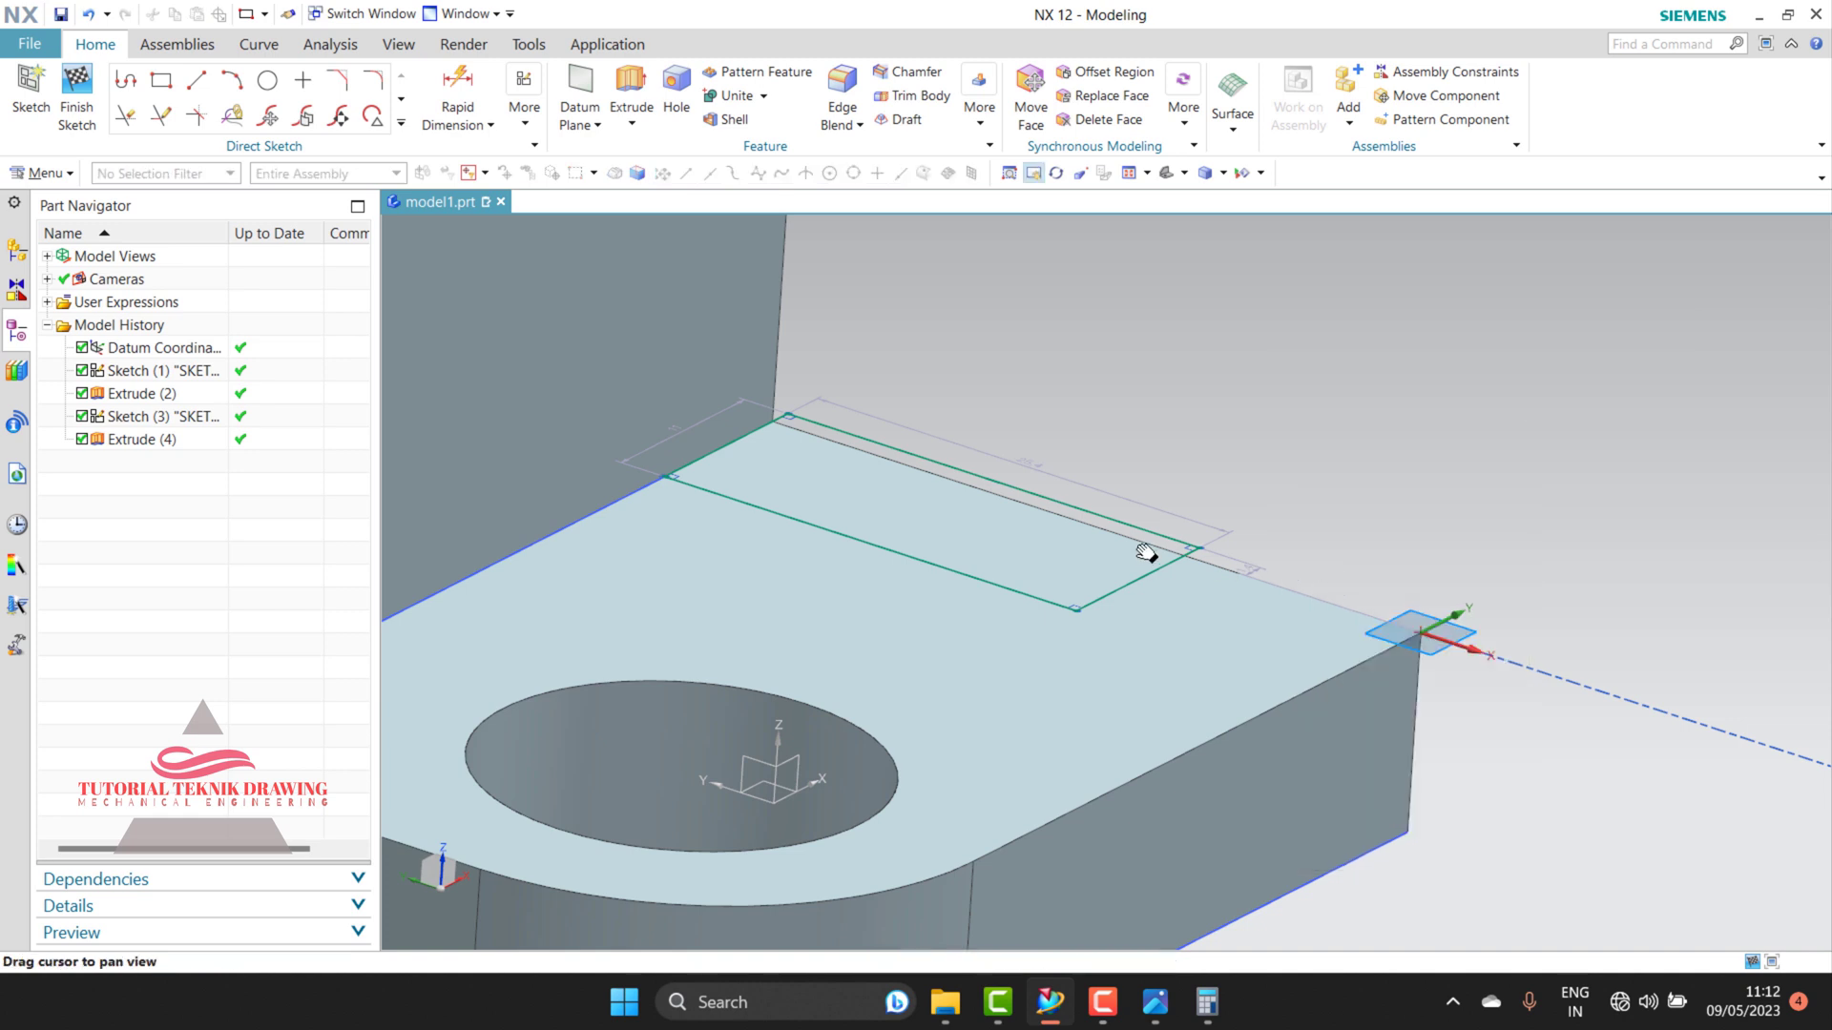
right_click(1283, 437)
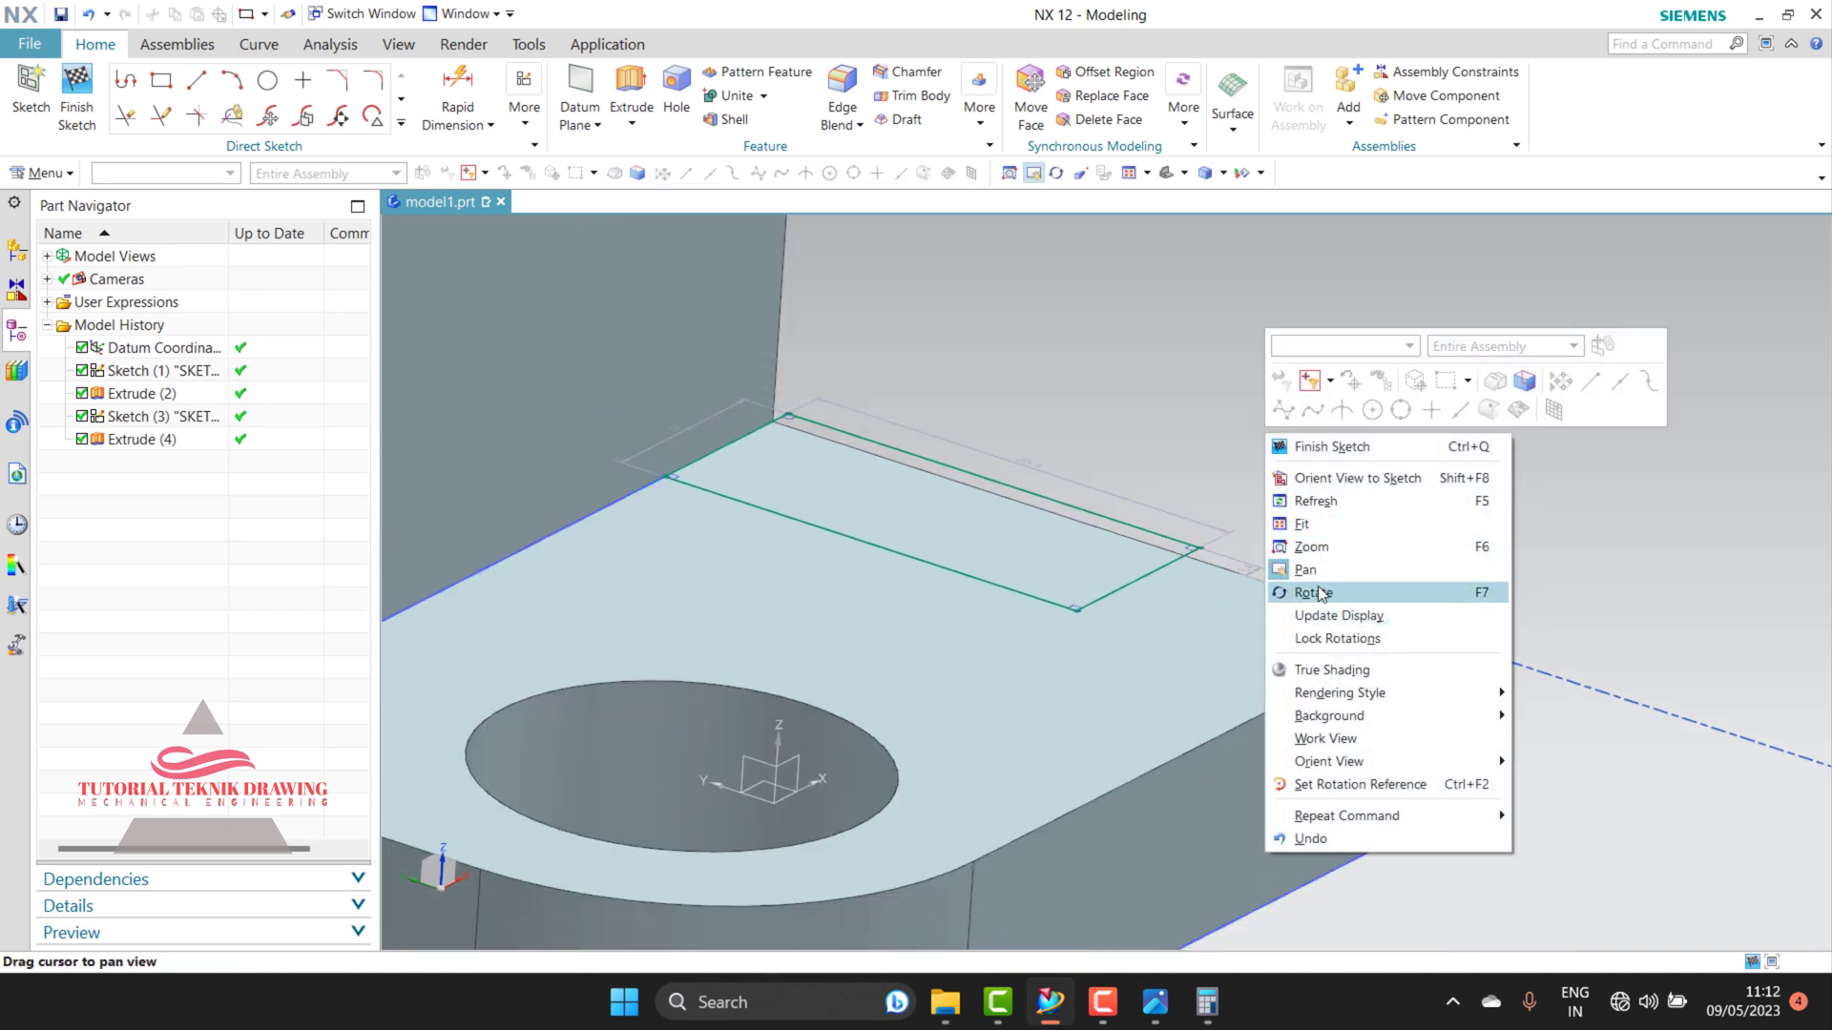
click(1320, 594)
drag(1259, 531, 1187, 752)
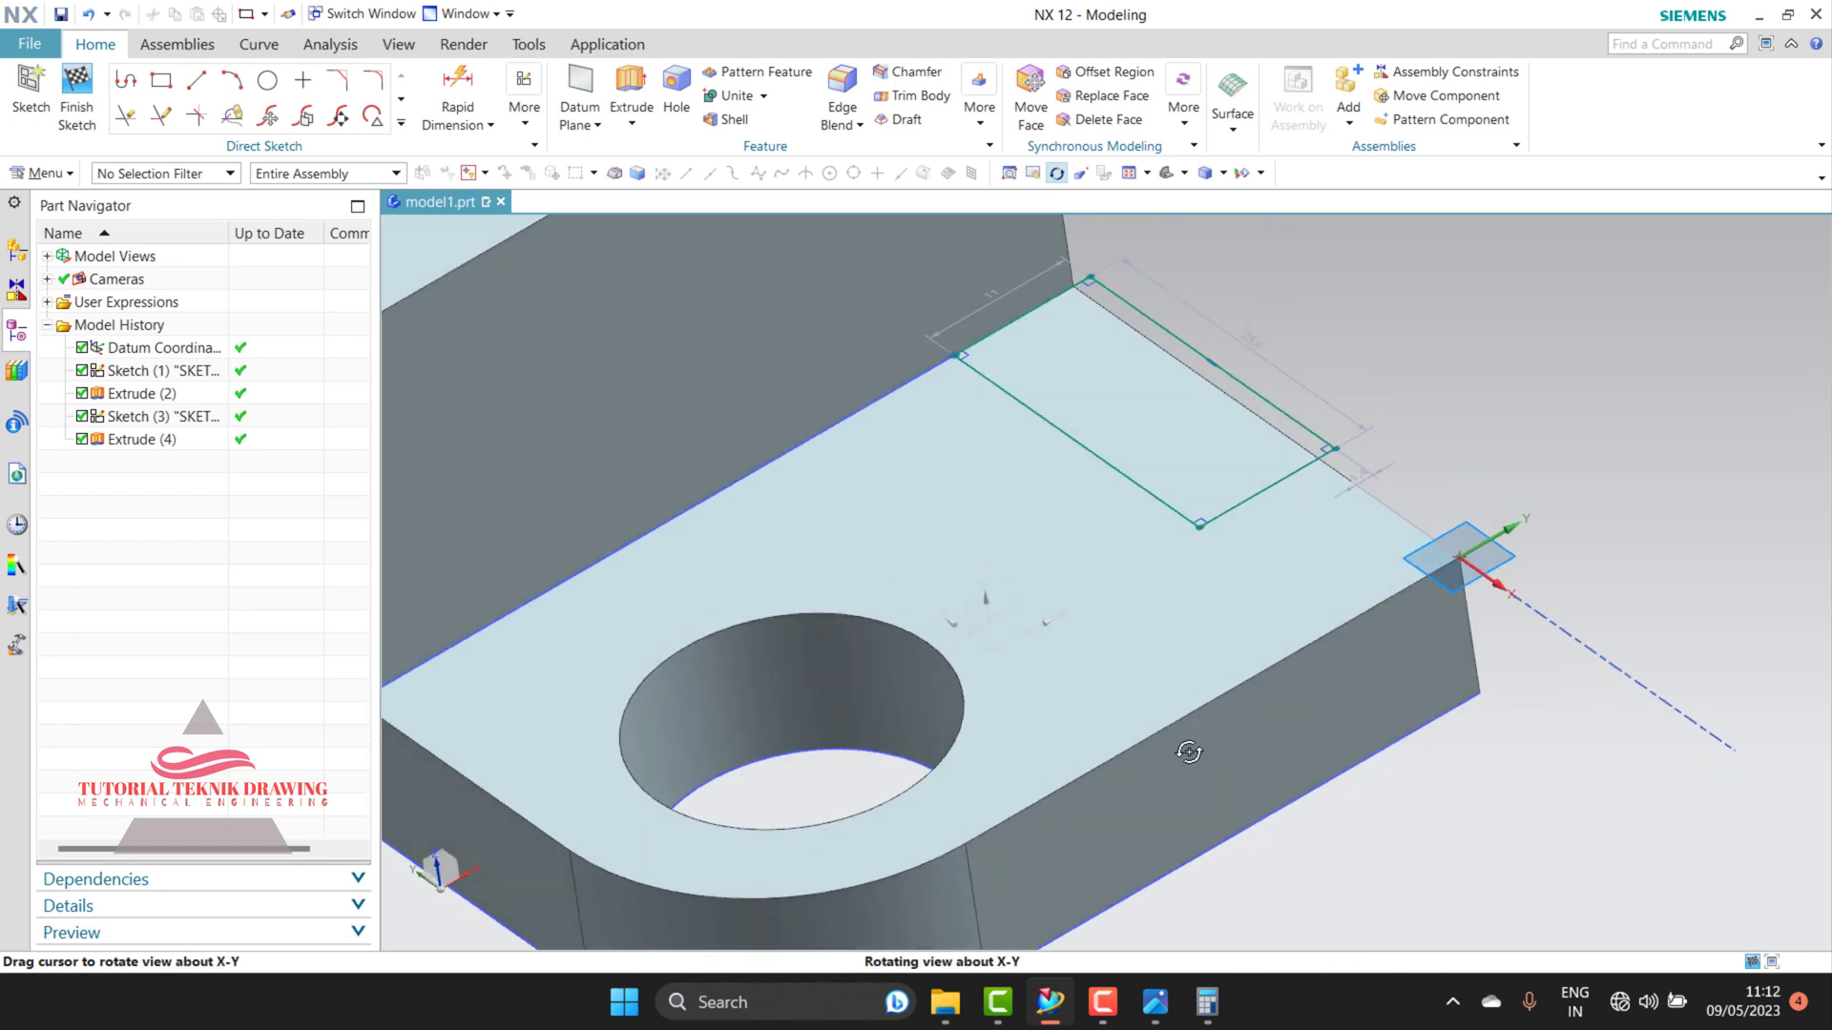
right_click(1210, 418)
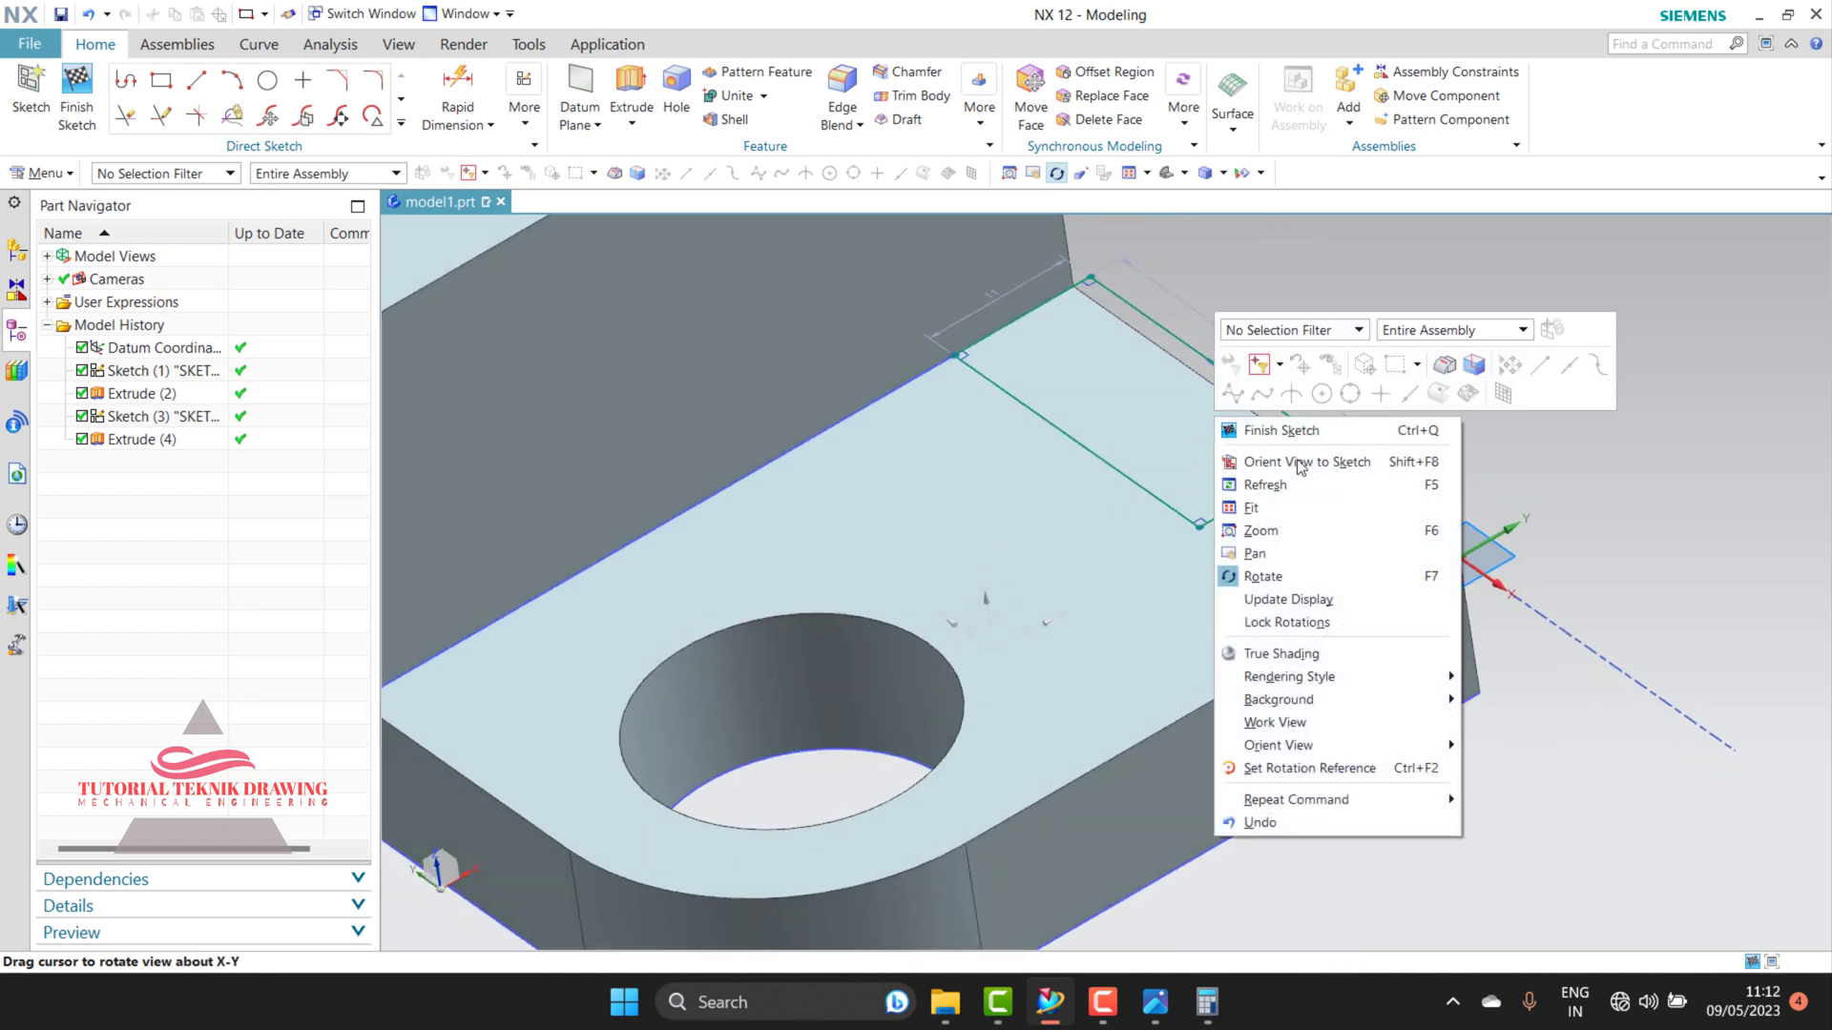
click(1223, 255)
key(ctrl+z)
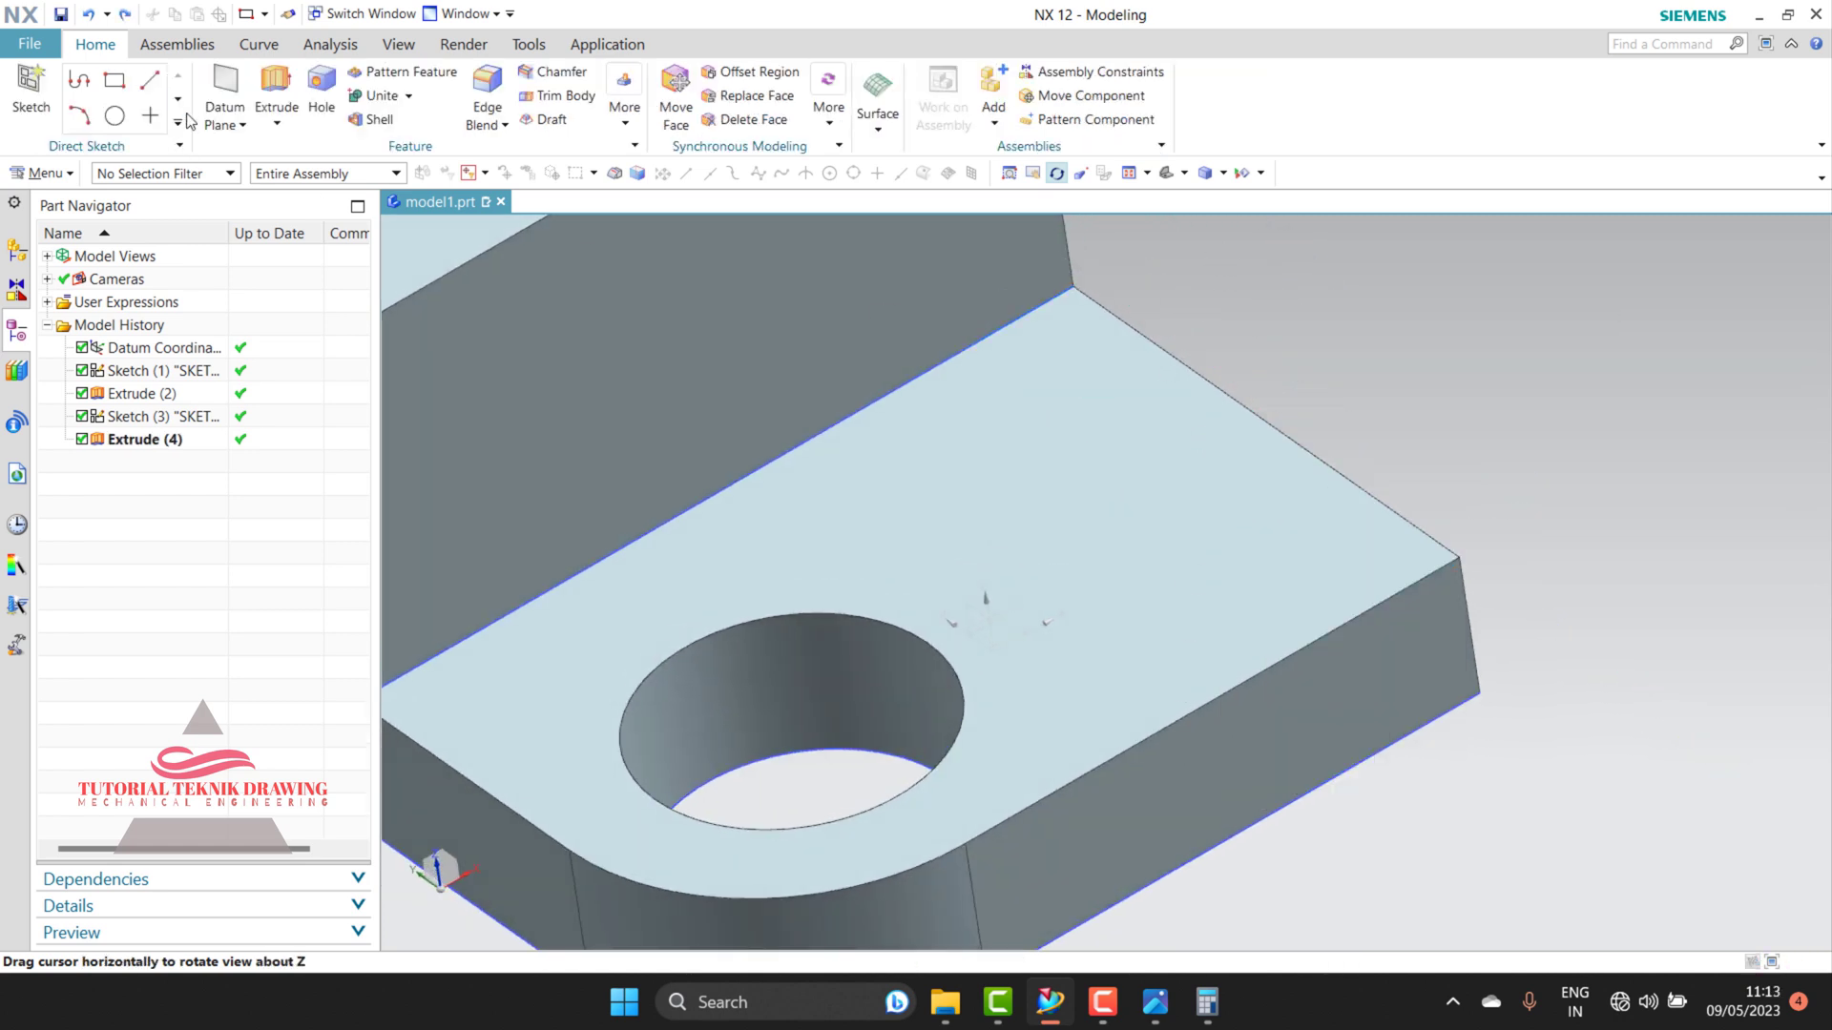
Step: Draw a rectangle on the base's top face starting at the upright's corner
click(115, 80)
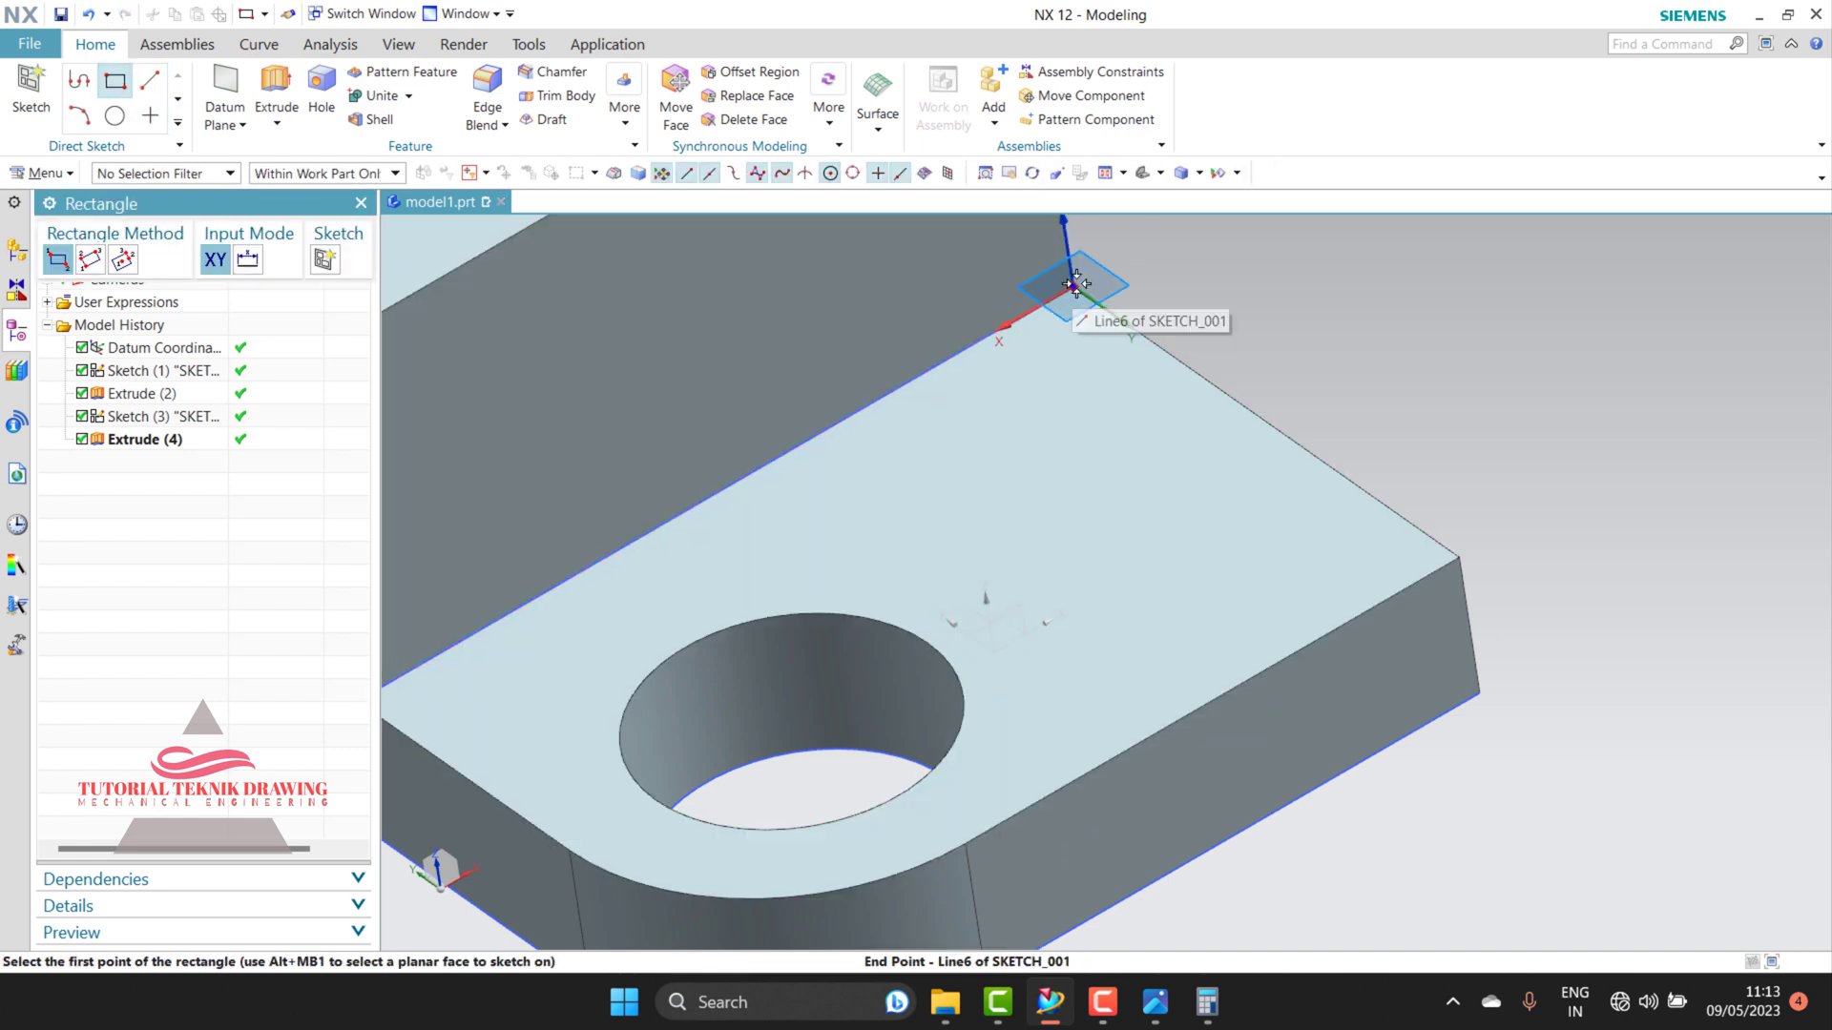
click(1076, 283)
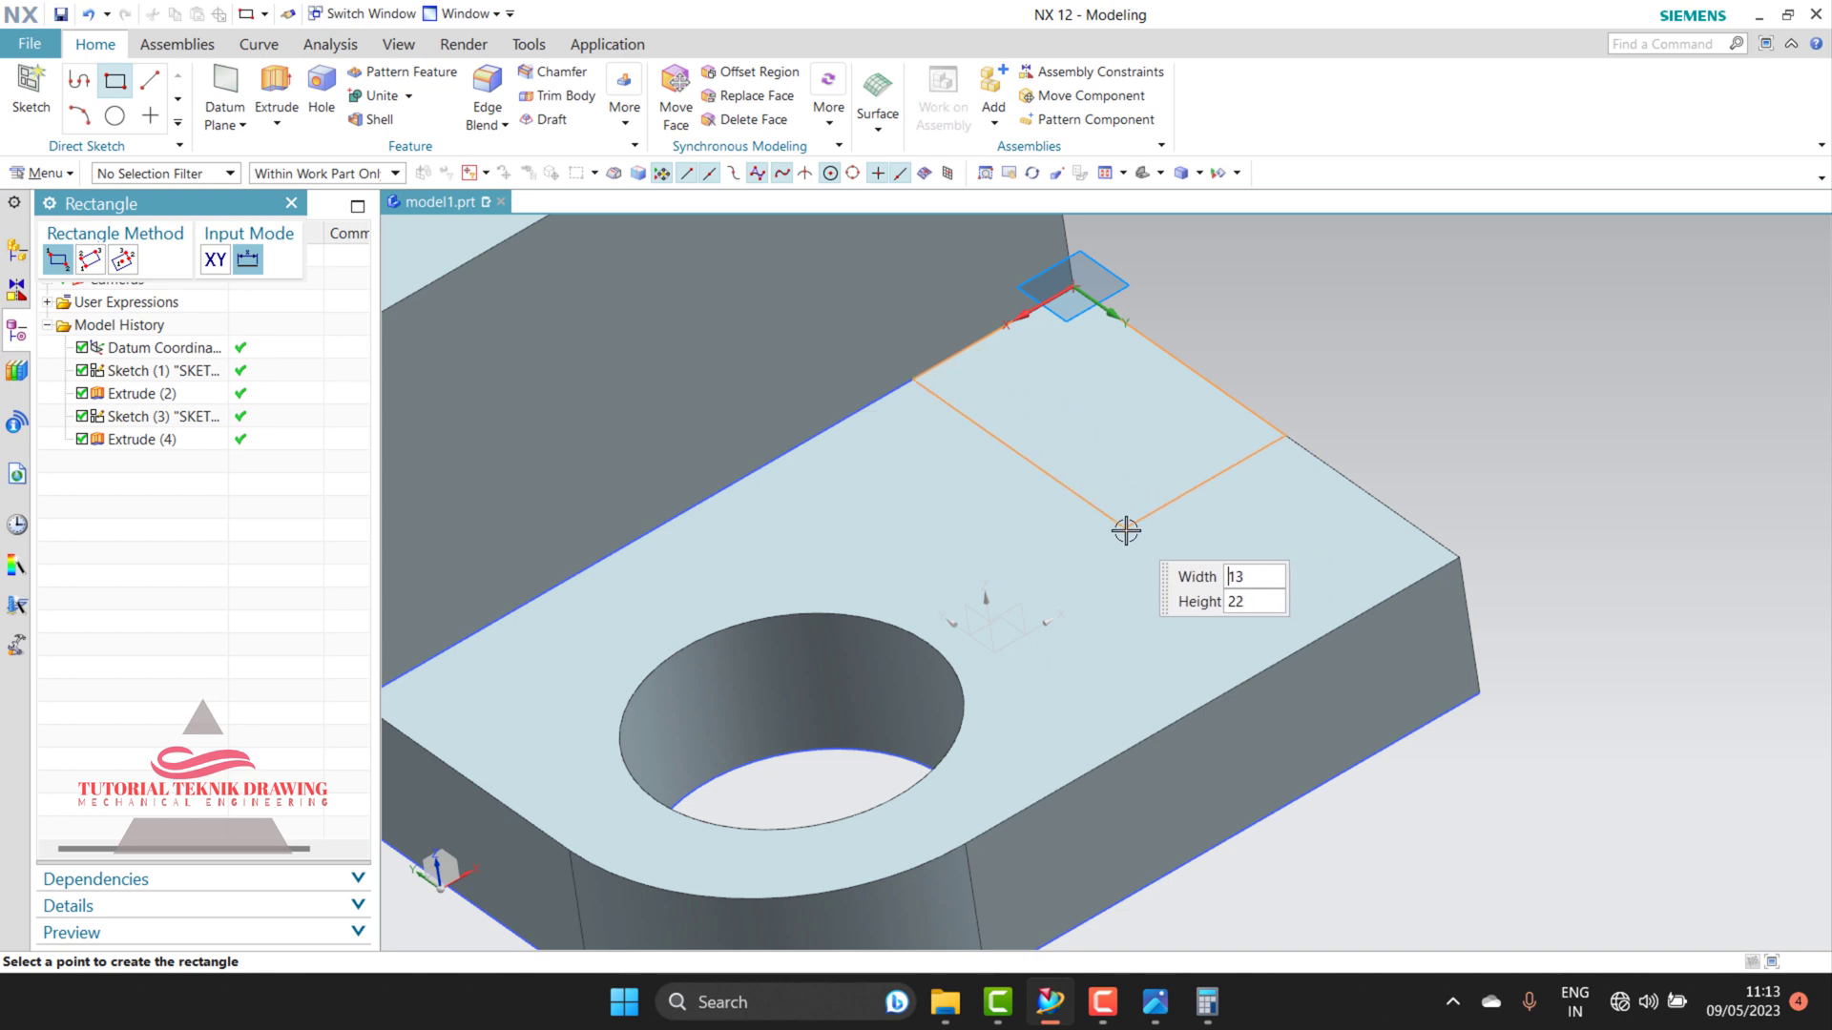
click(1190, 564)
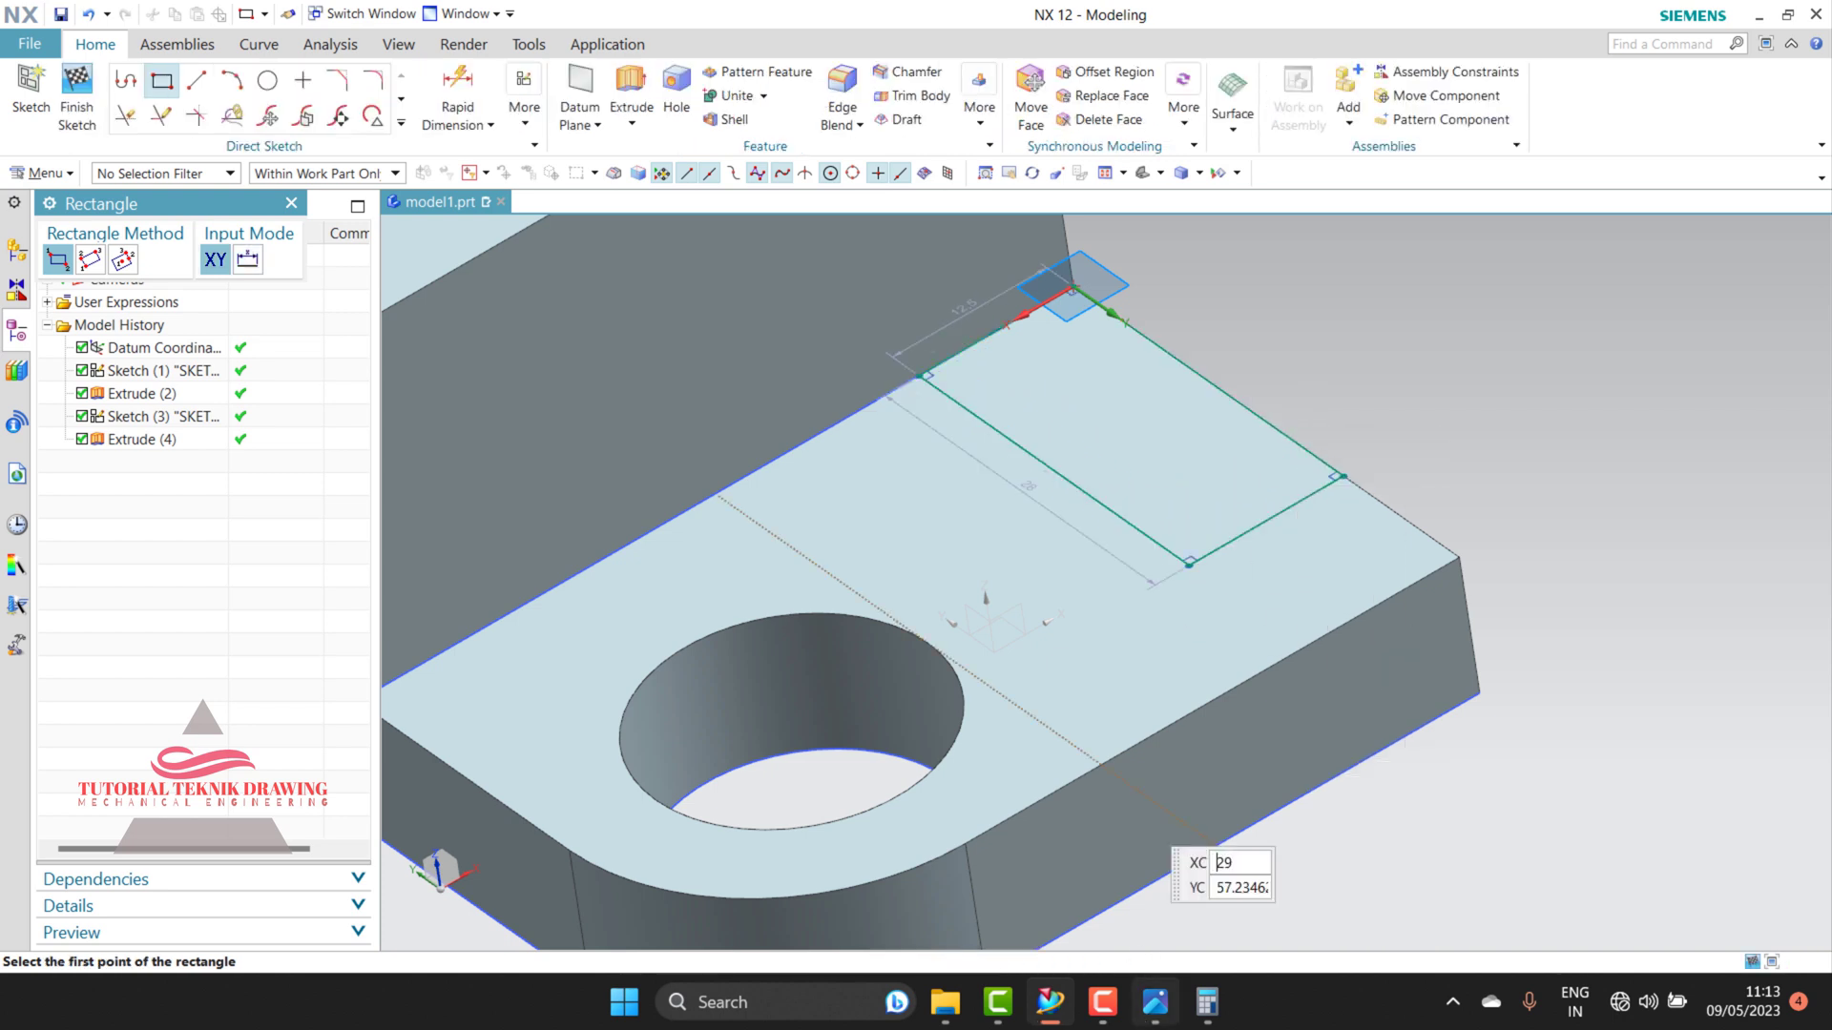
click(1155, 1001)
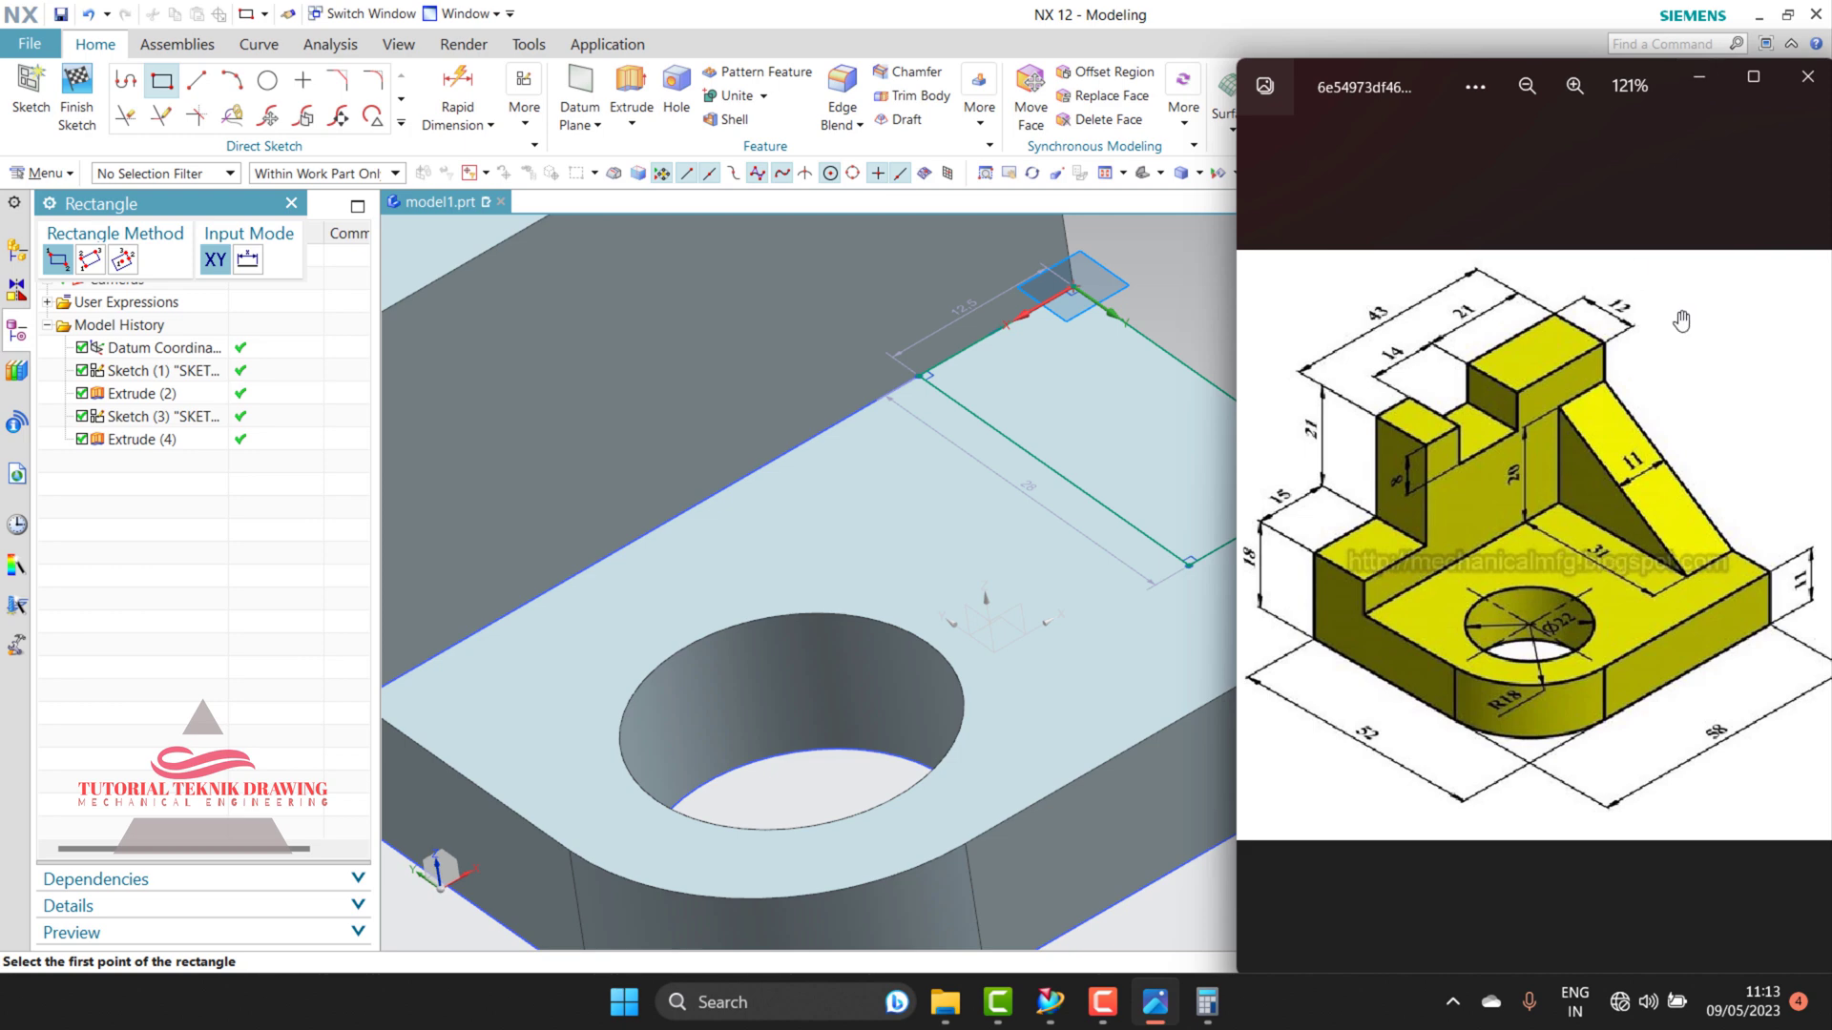
click(1699, 76)
key(Escape)
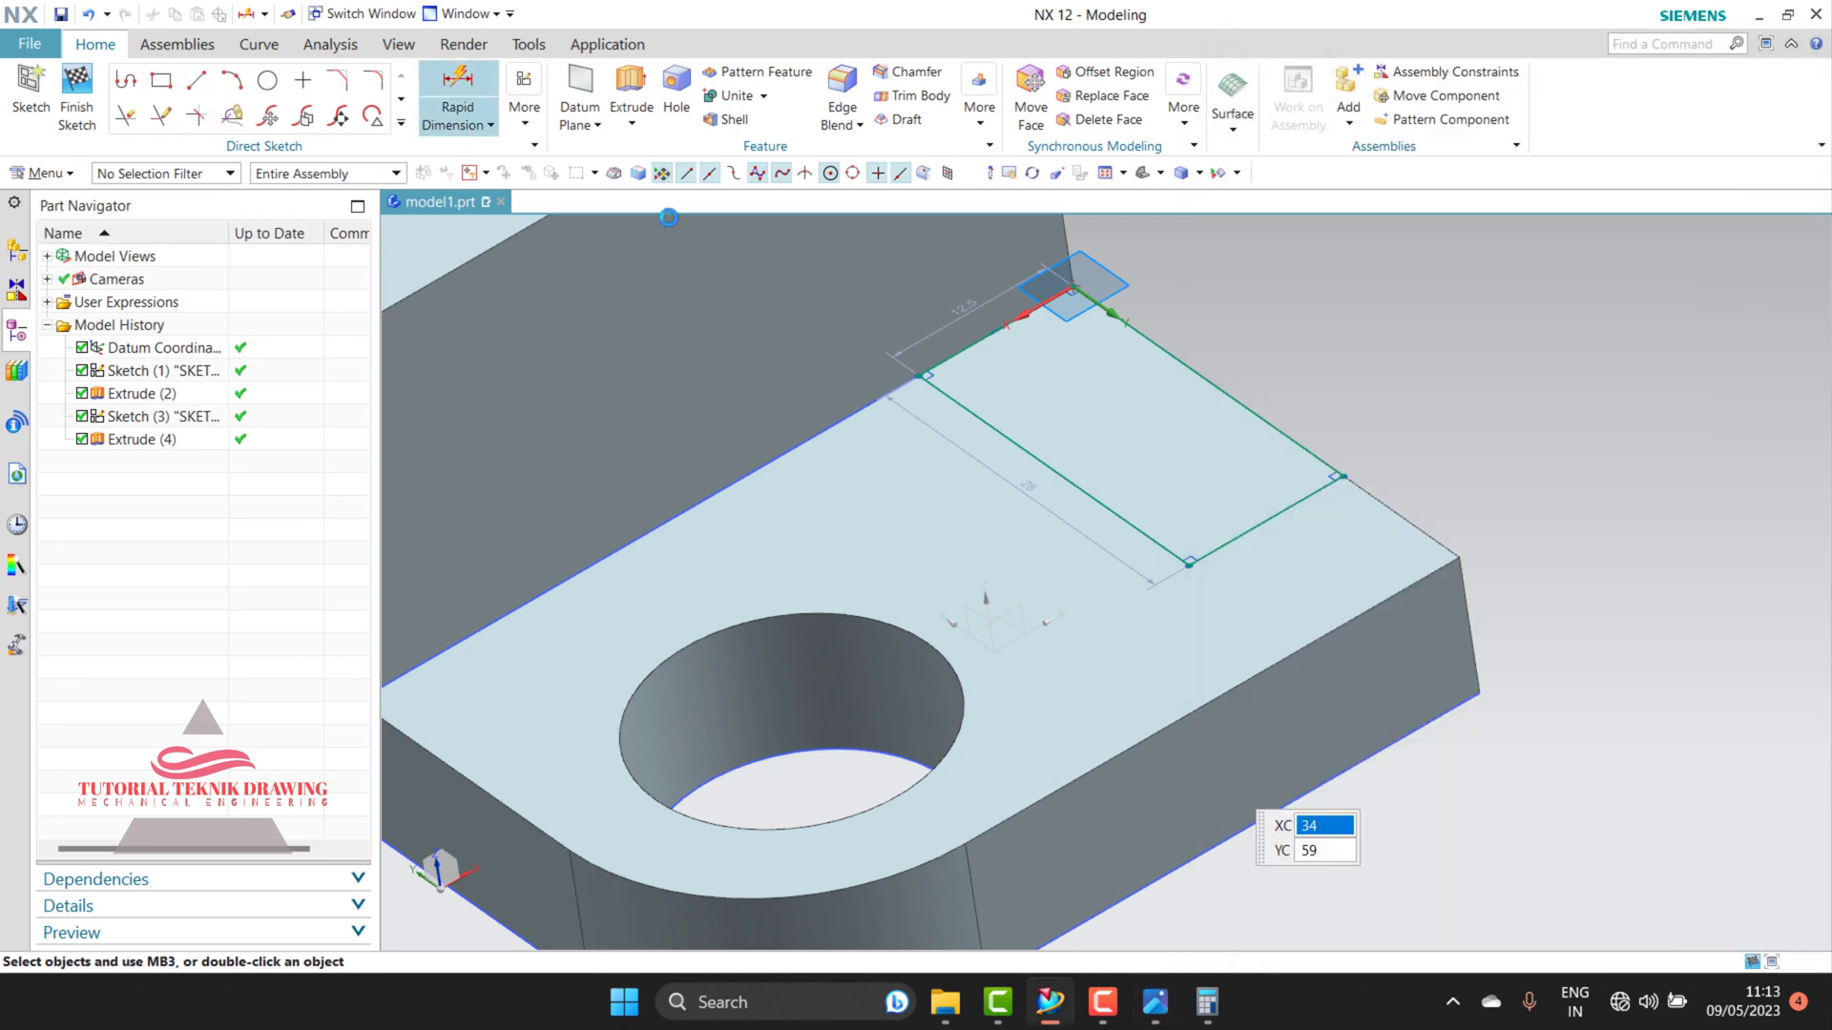
Step: Dimension the rectangle's length to 31
click(973, 413)
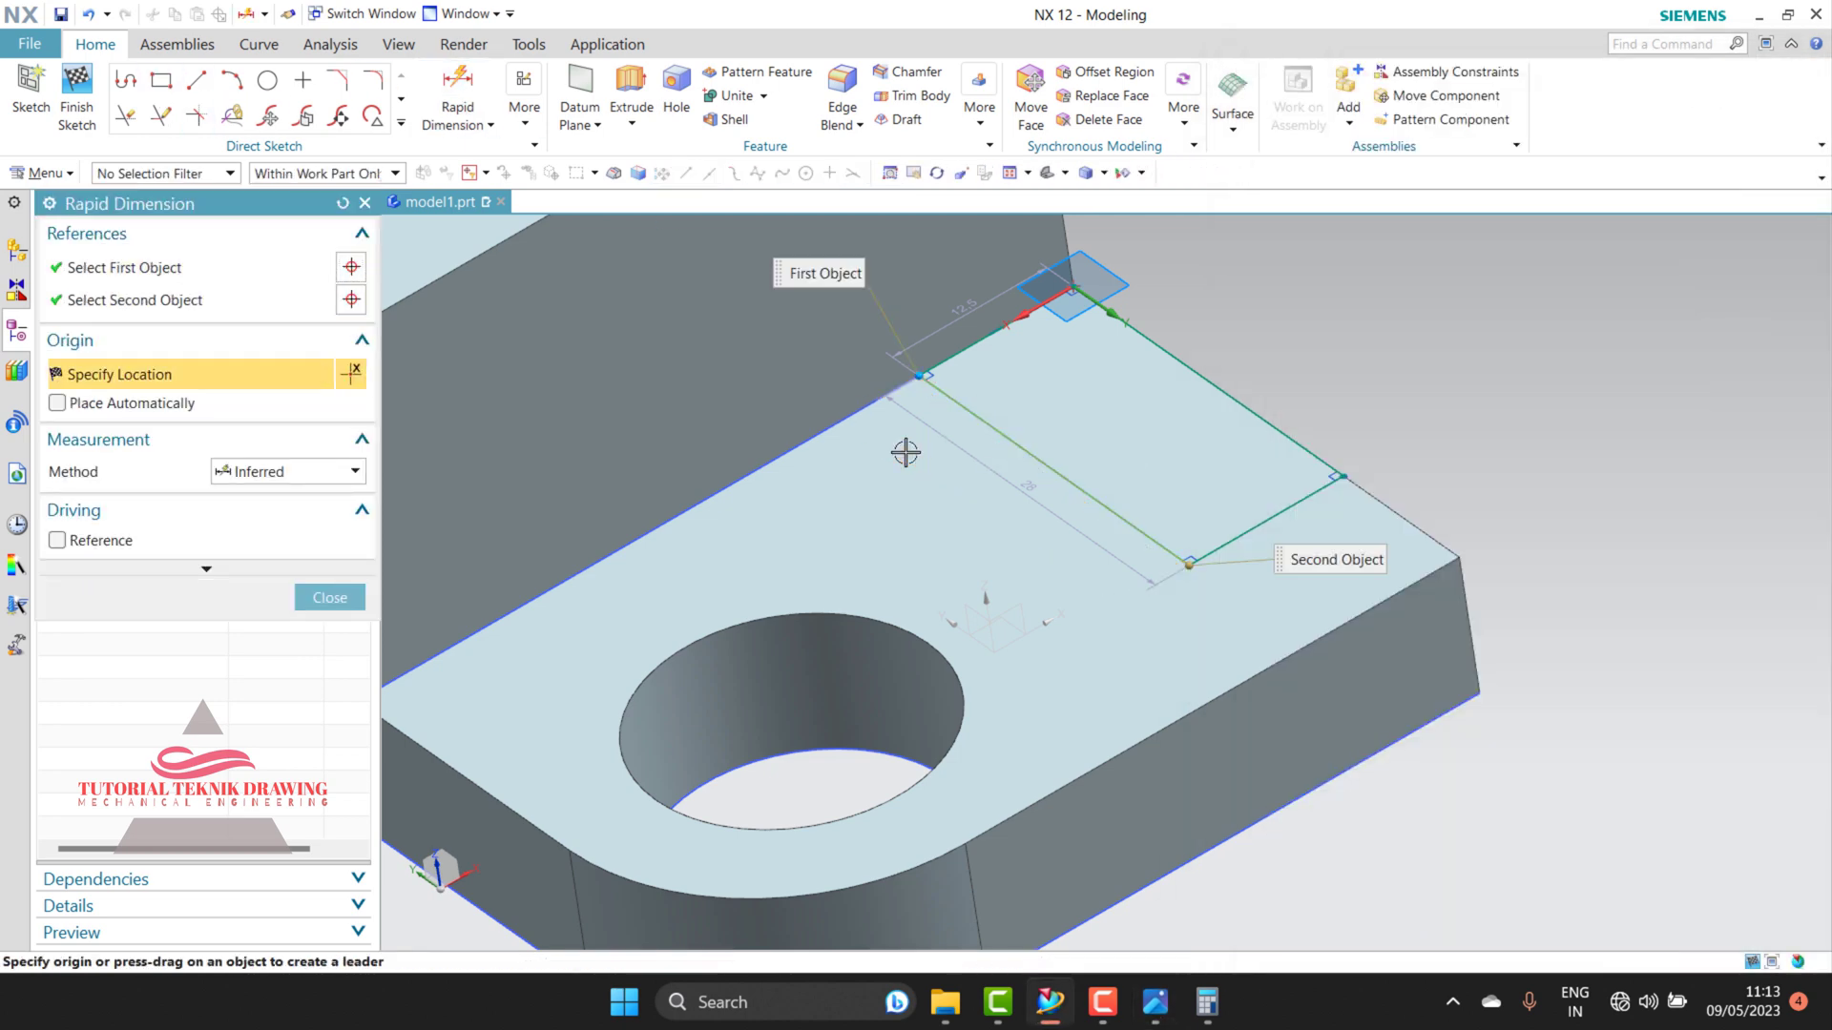
click(907, 454)
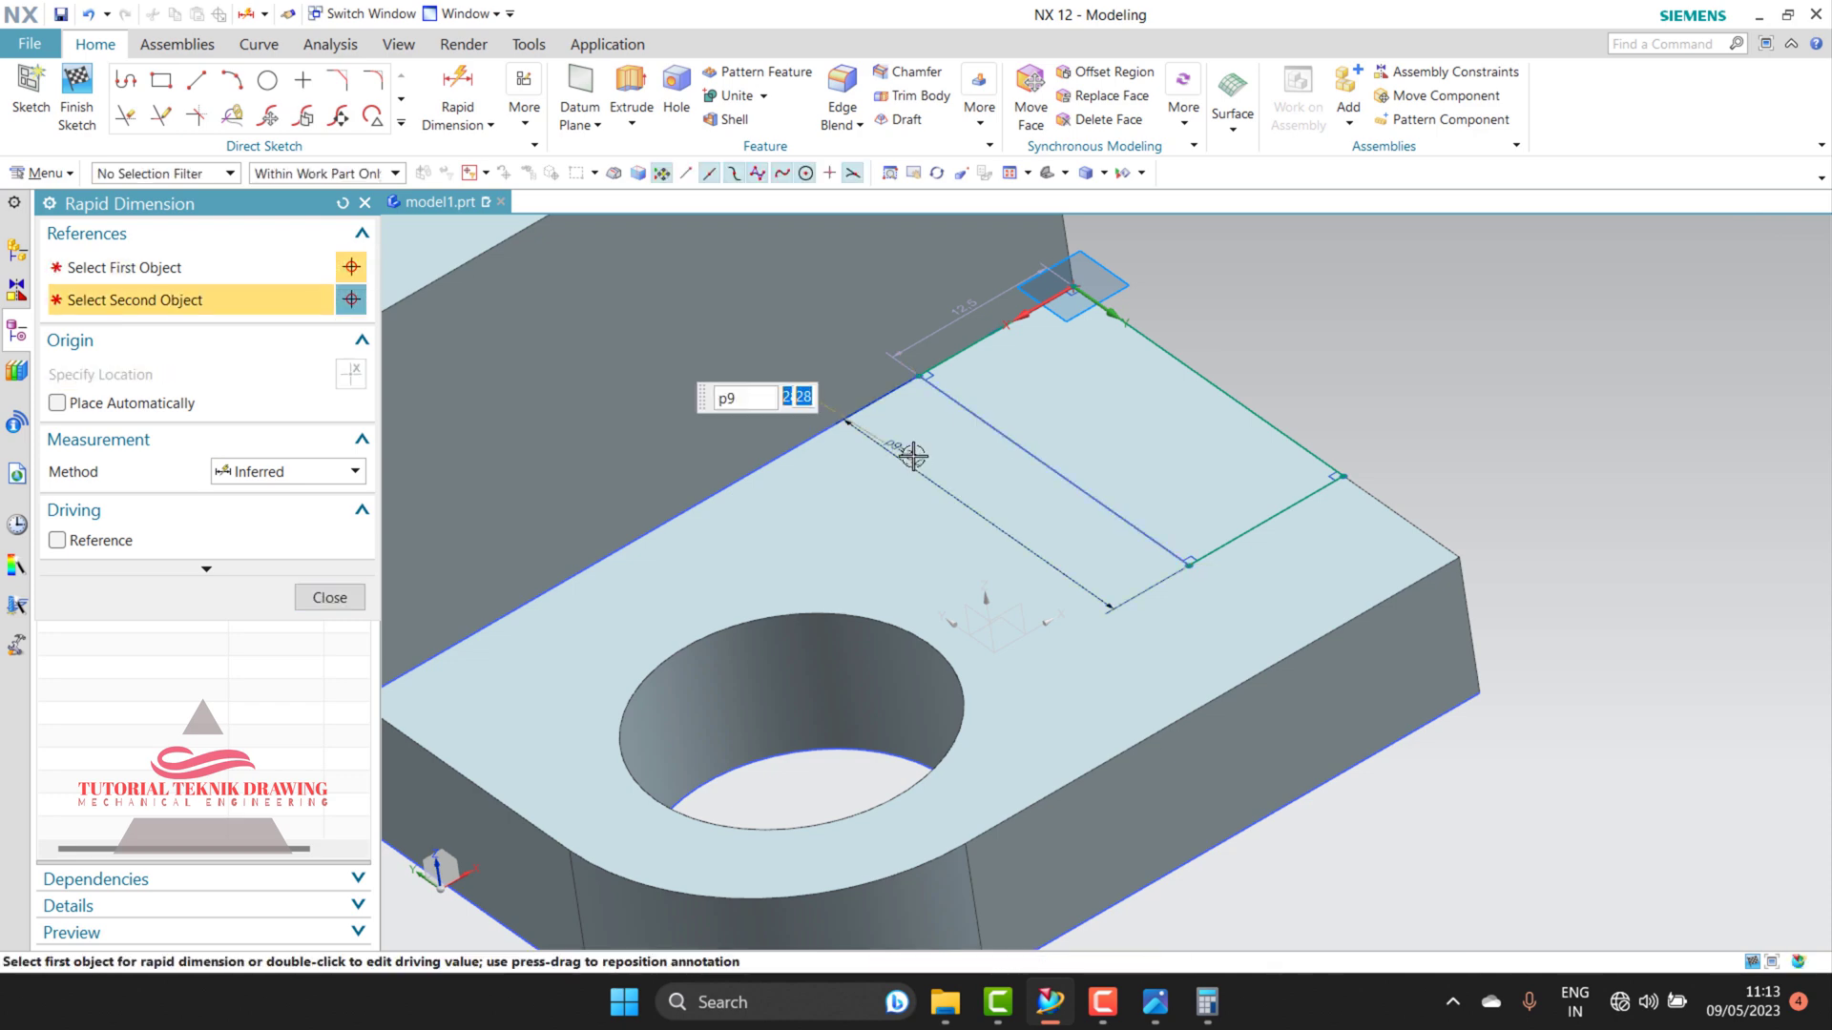
text(28)
click(1155, 1004)
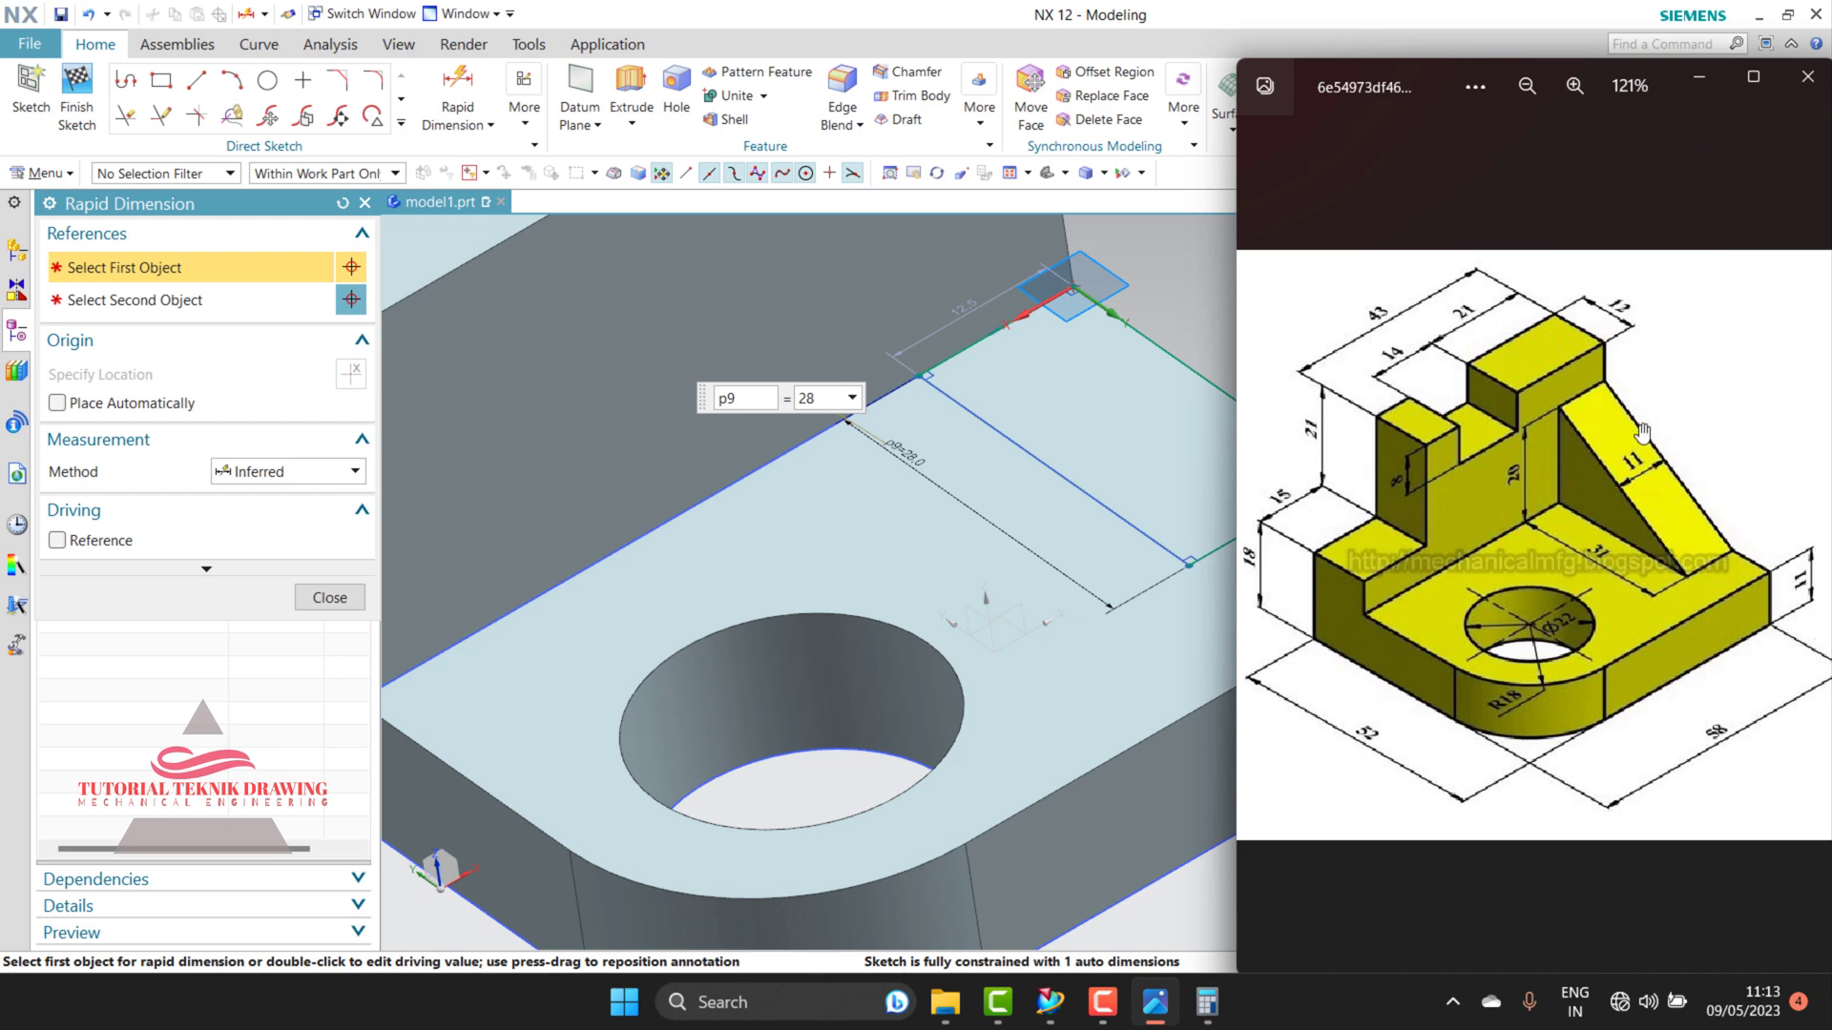
click(1700, 76)
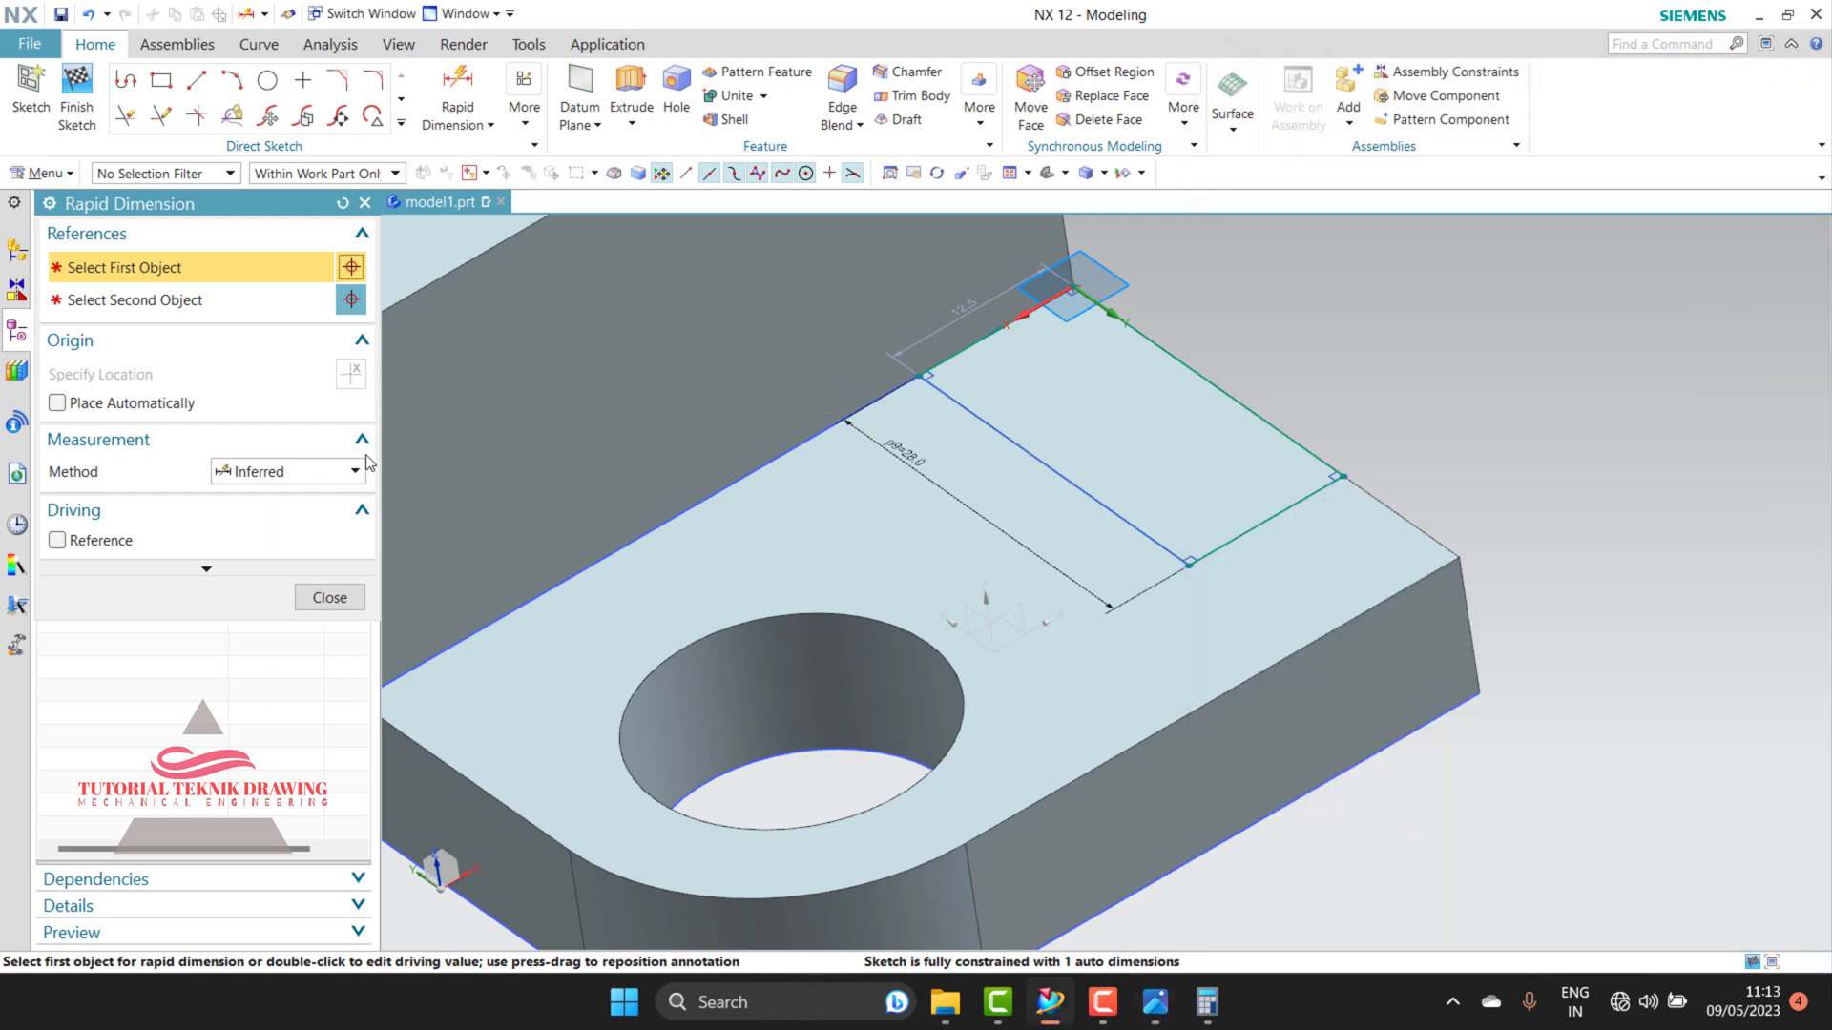
click(1192, 549)
double_click(840, 434)
text(31)
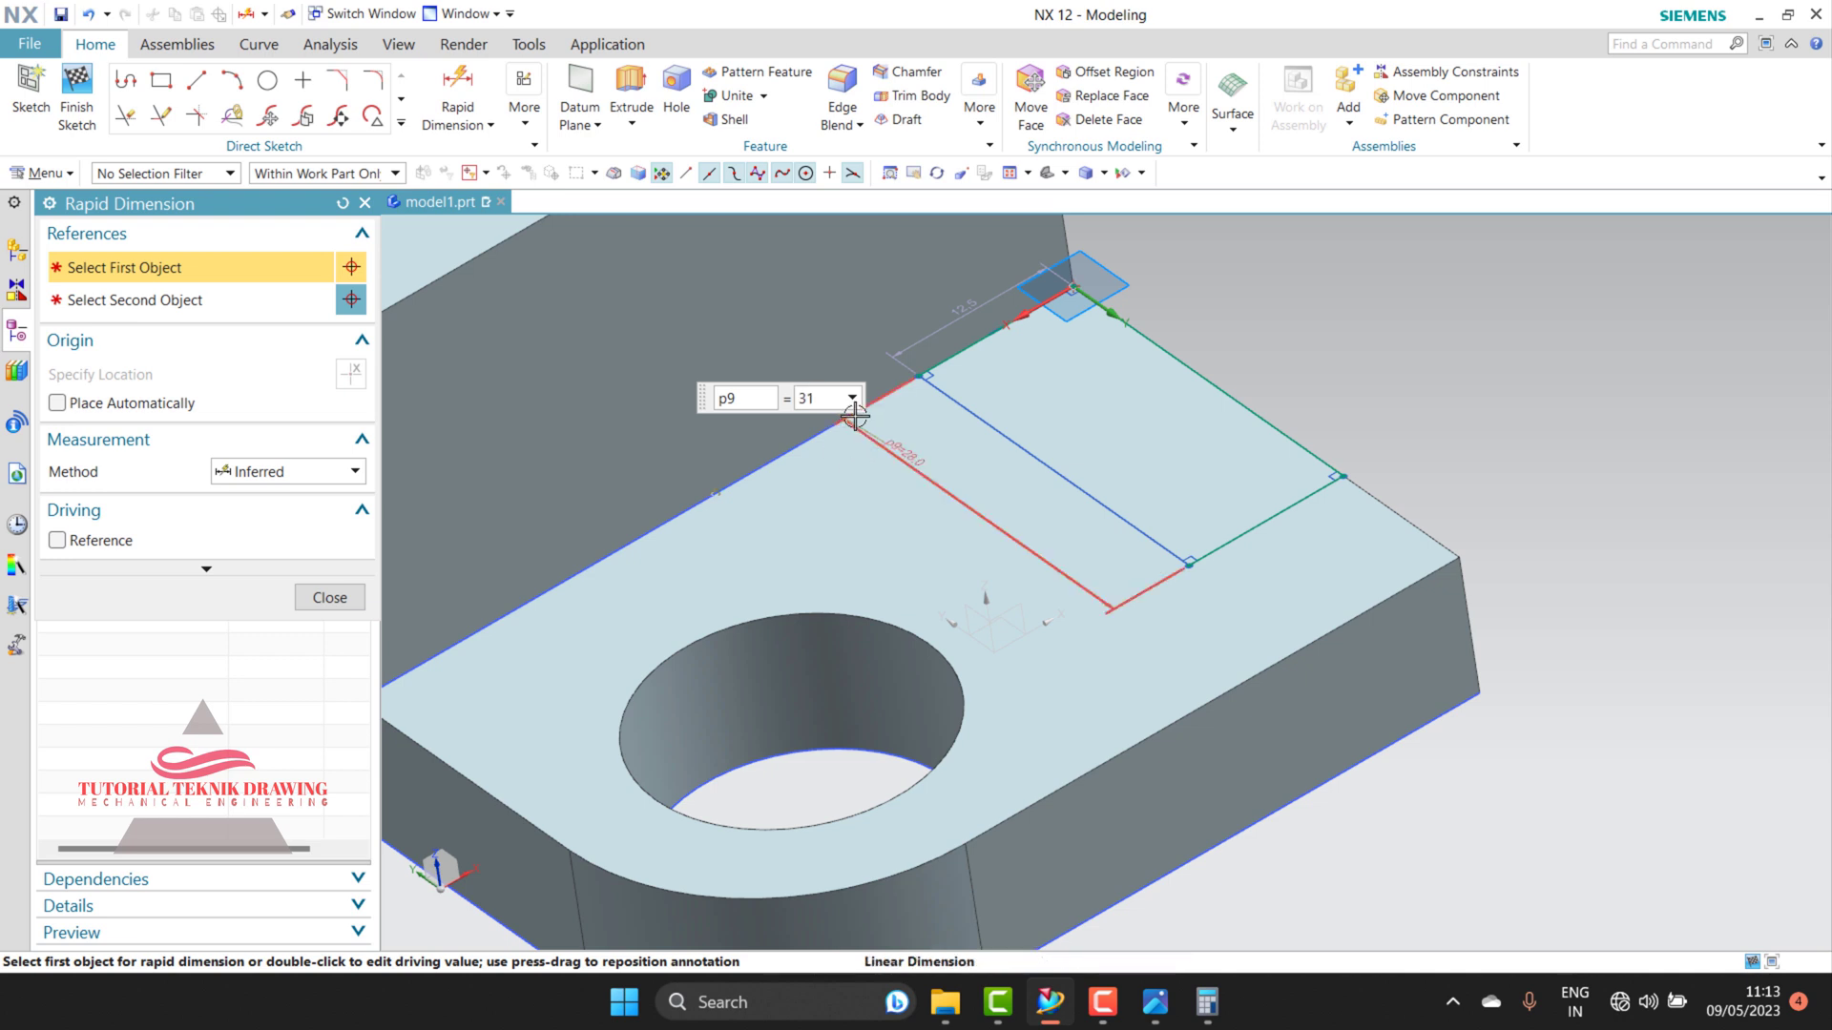
key(Return)
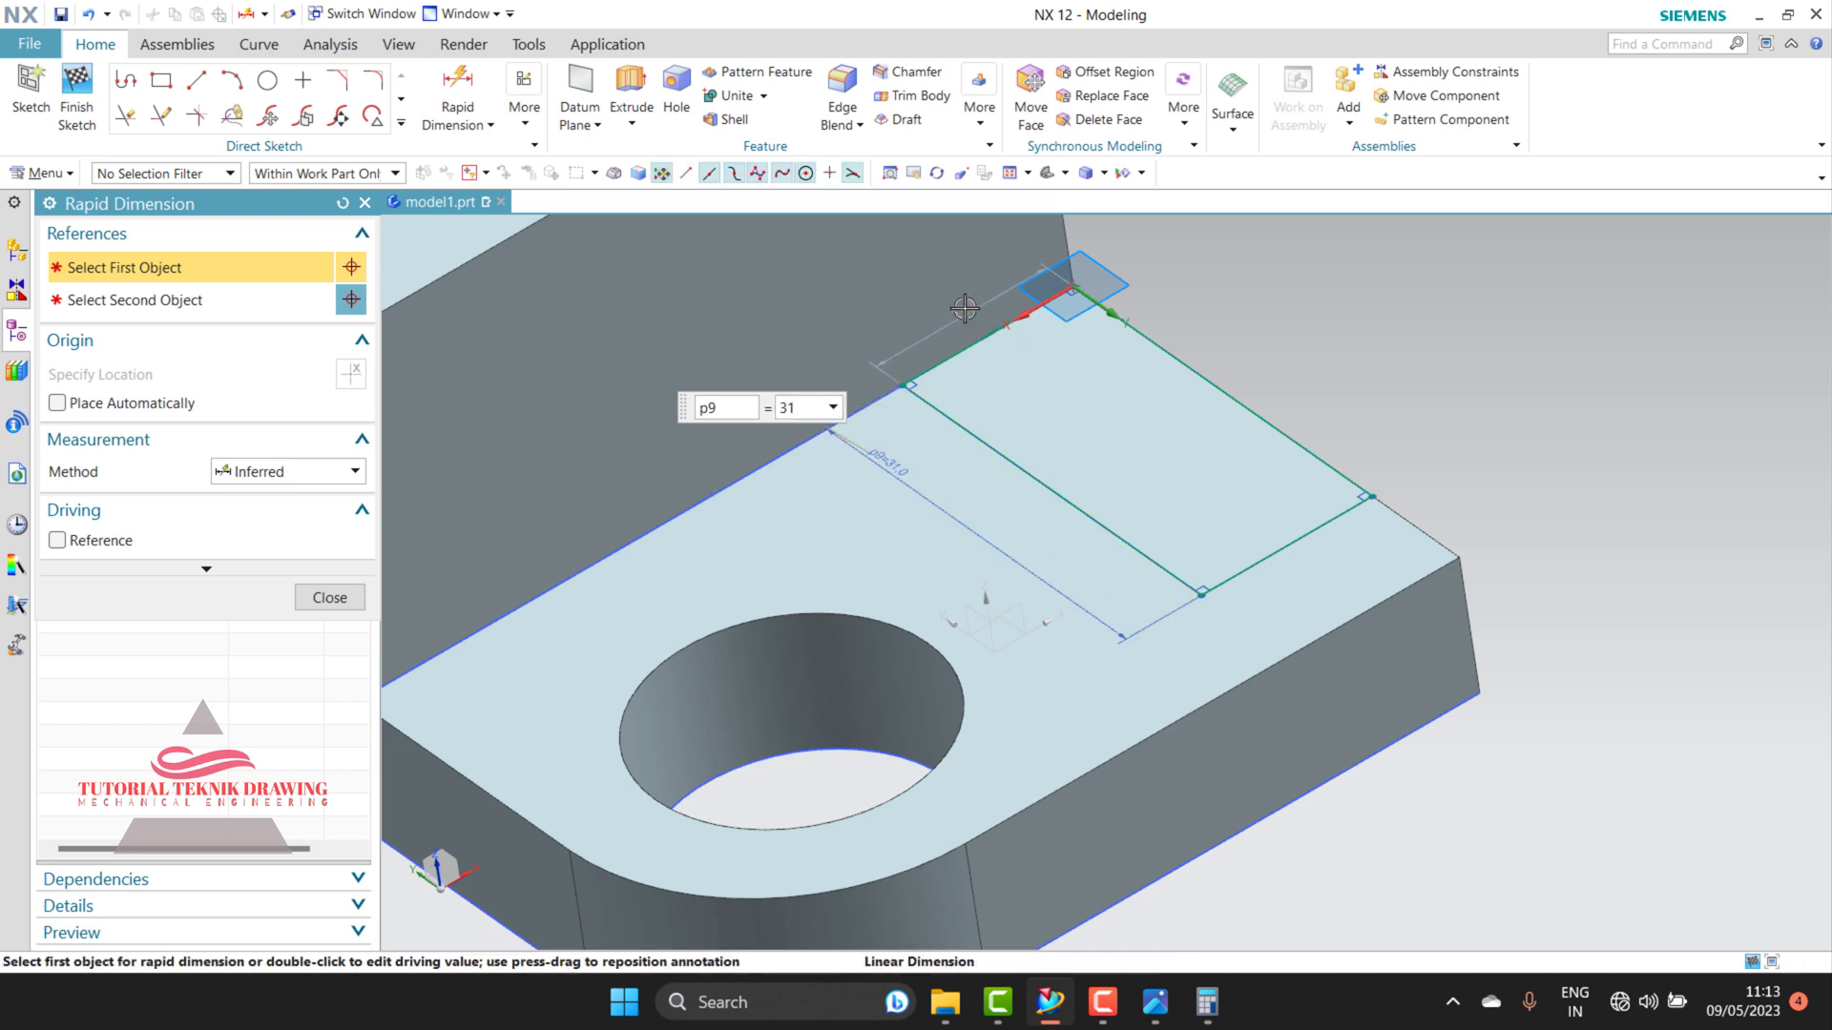
Step: Set the rectangle's width to 11 and finish the sketch
double_click(964, 316)
text(11)
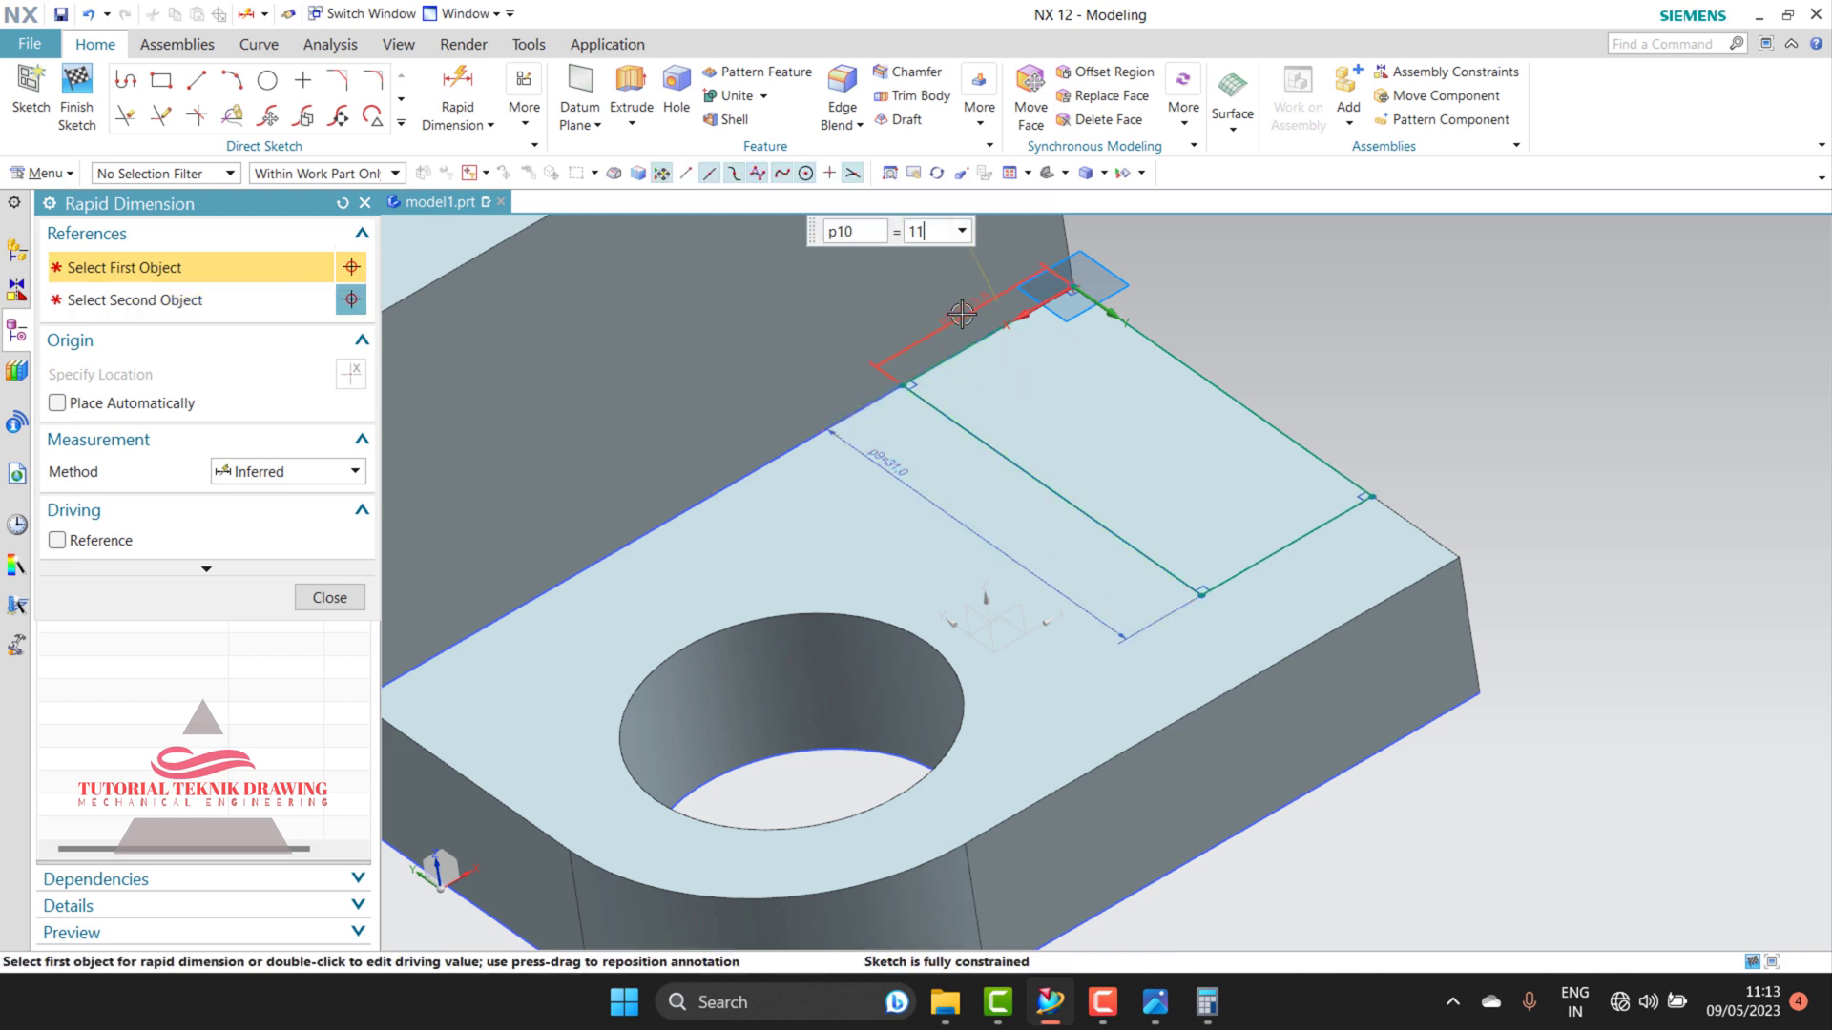
key(Return)
scroll(1241, 553, up, 1)
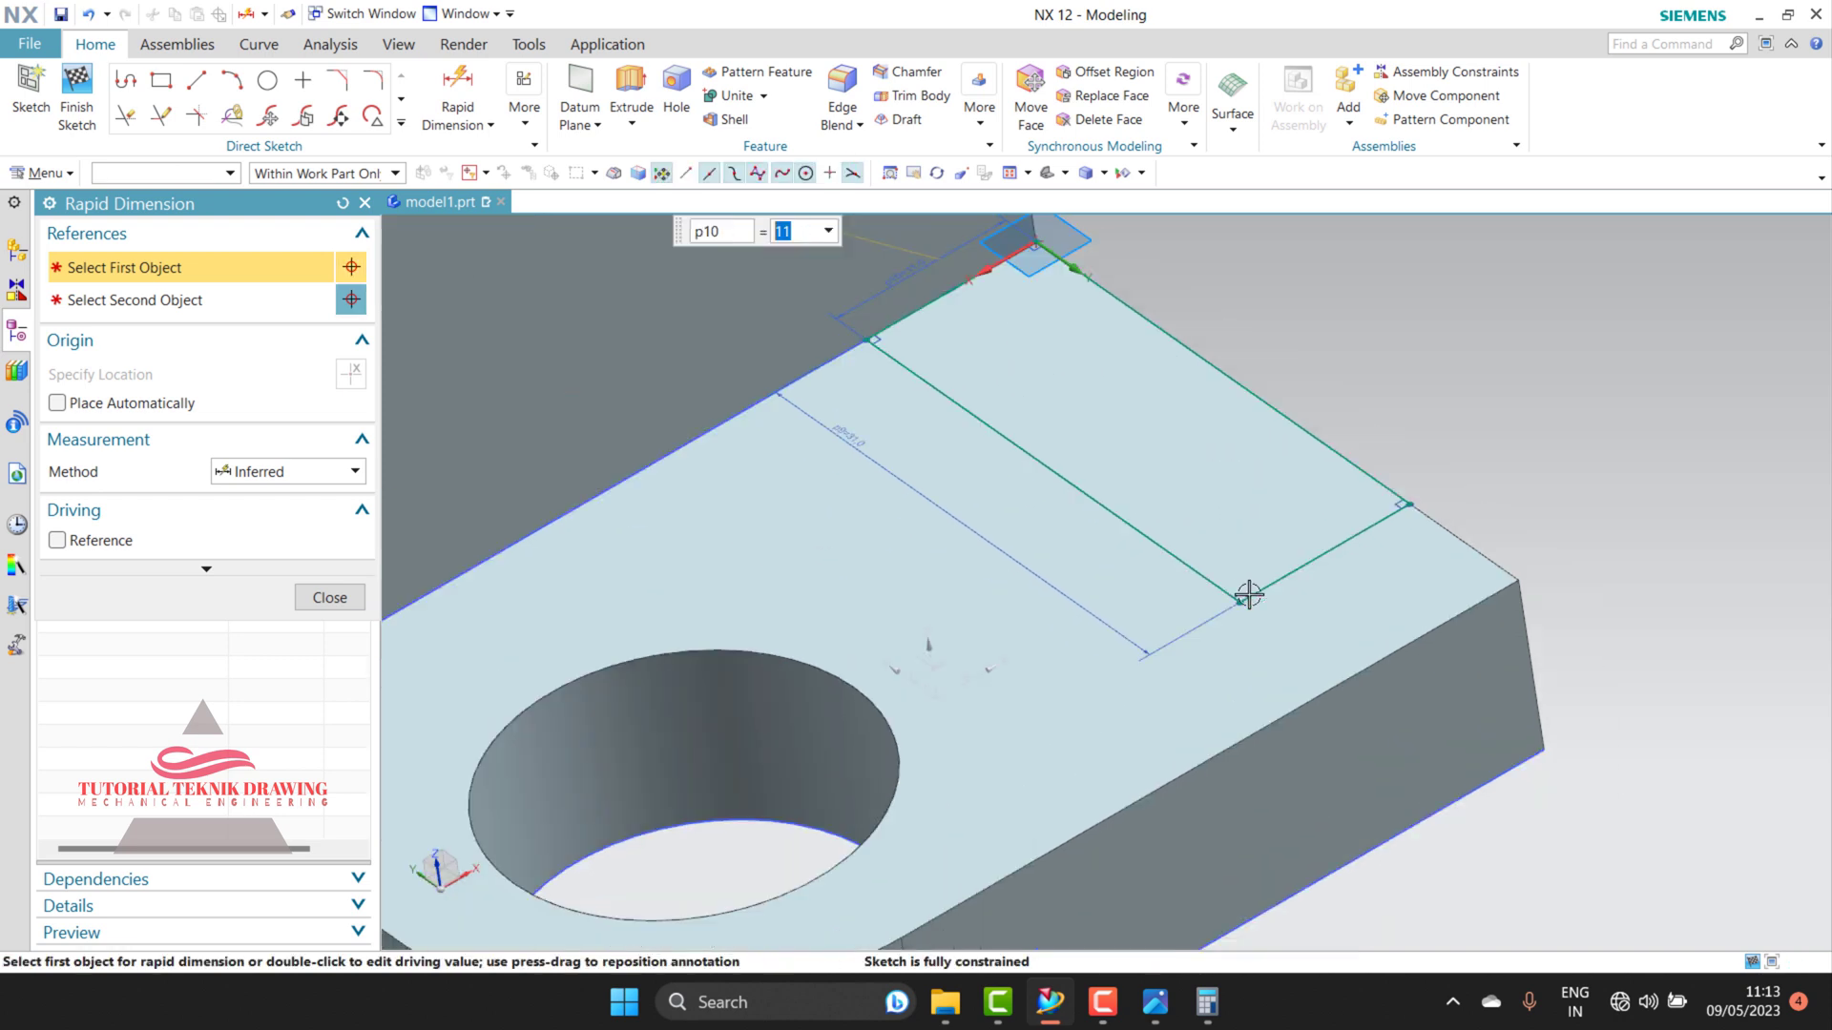
scroll(1247, 597, down, 1)
scroll(1247, 598, down, 1)
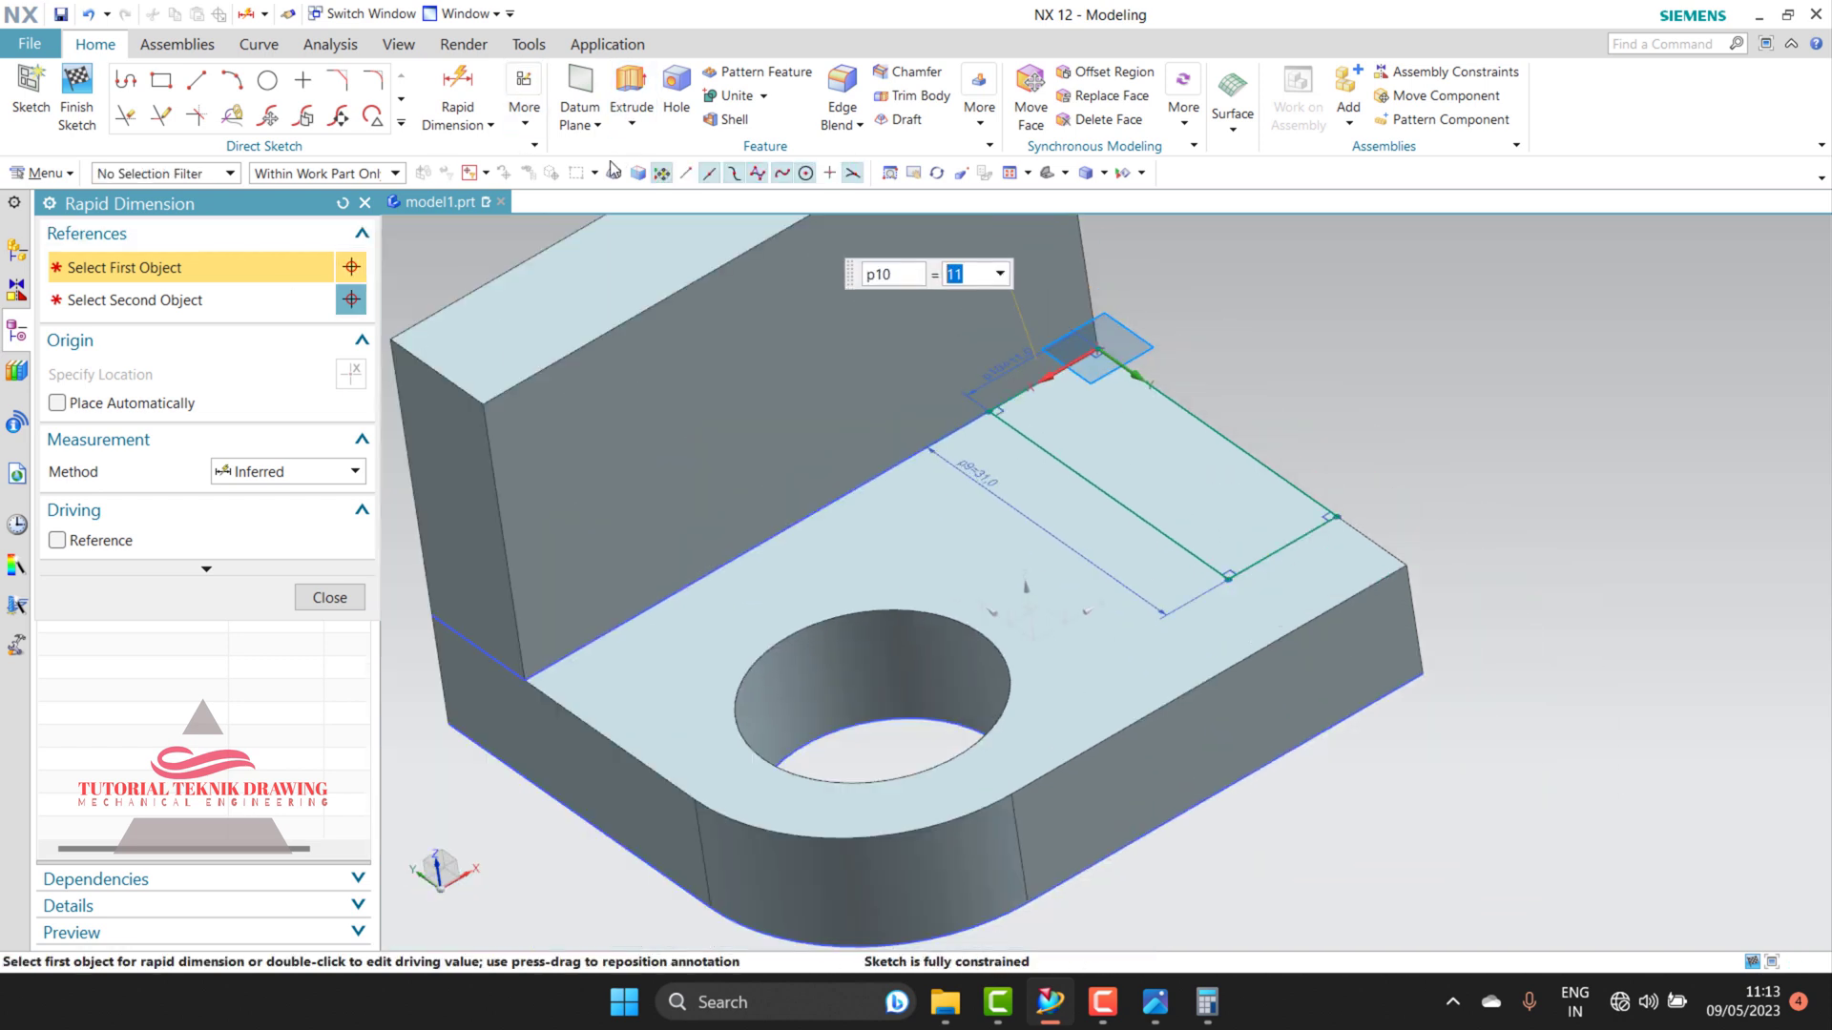
key(x)
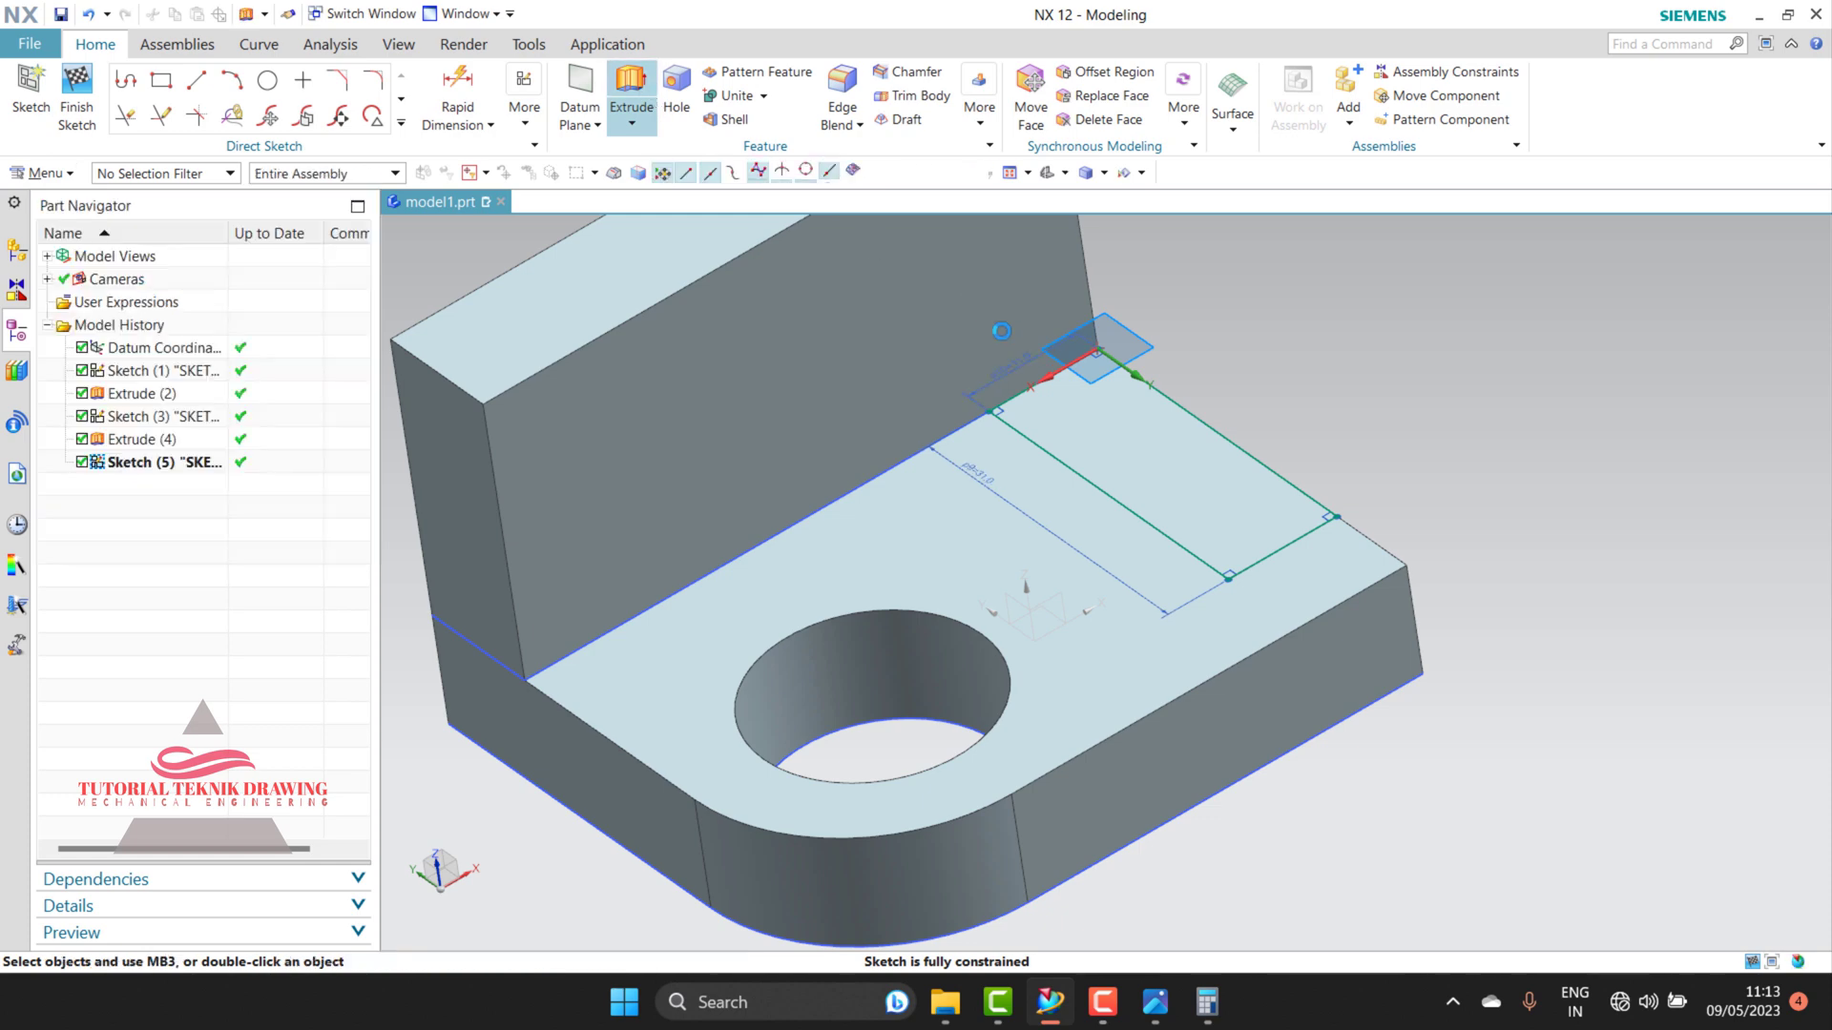
Step: Confirm Extrude (6) as a 20 mm block united with the plate and zoom to inspect it
click(1155, 1002)
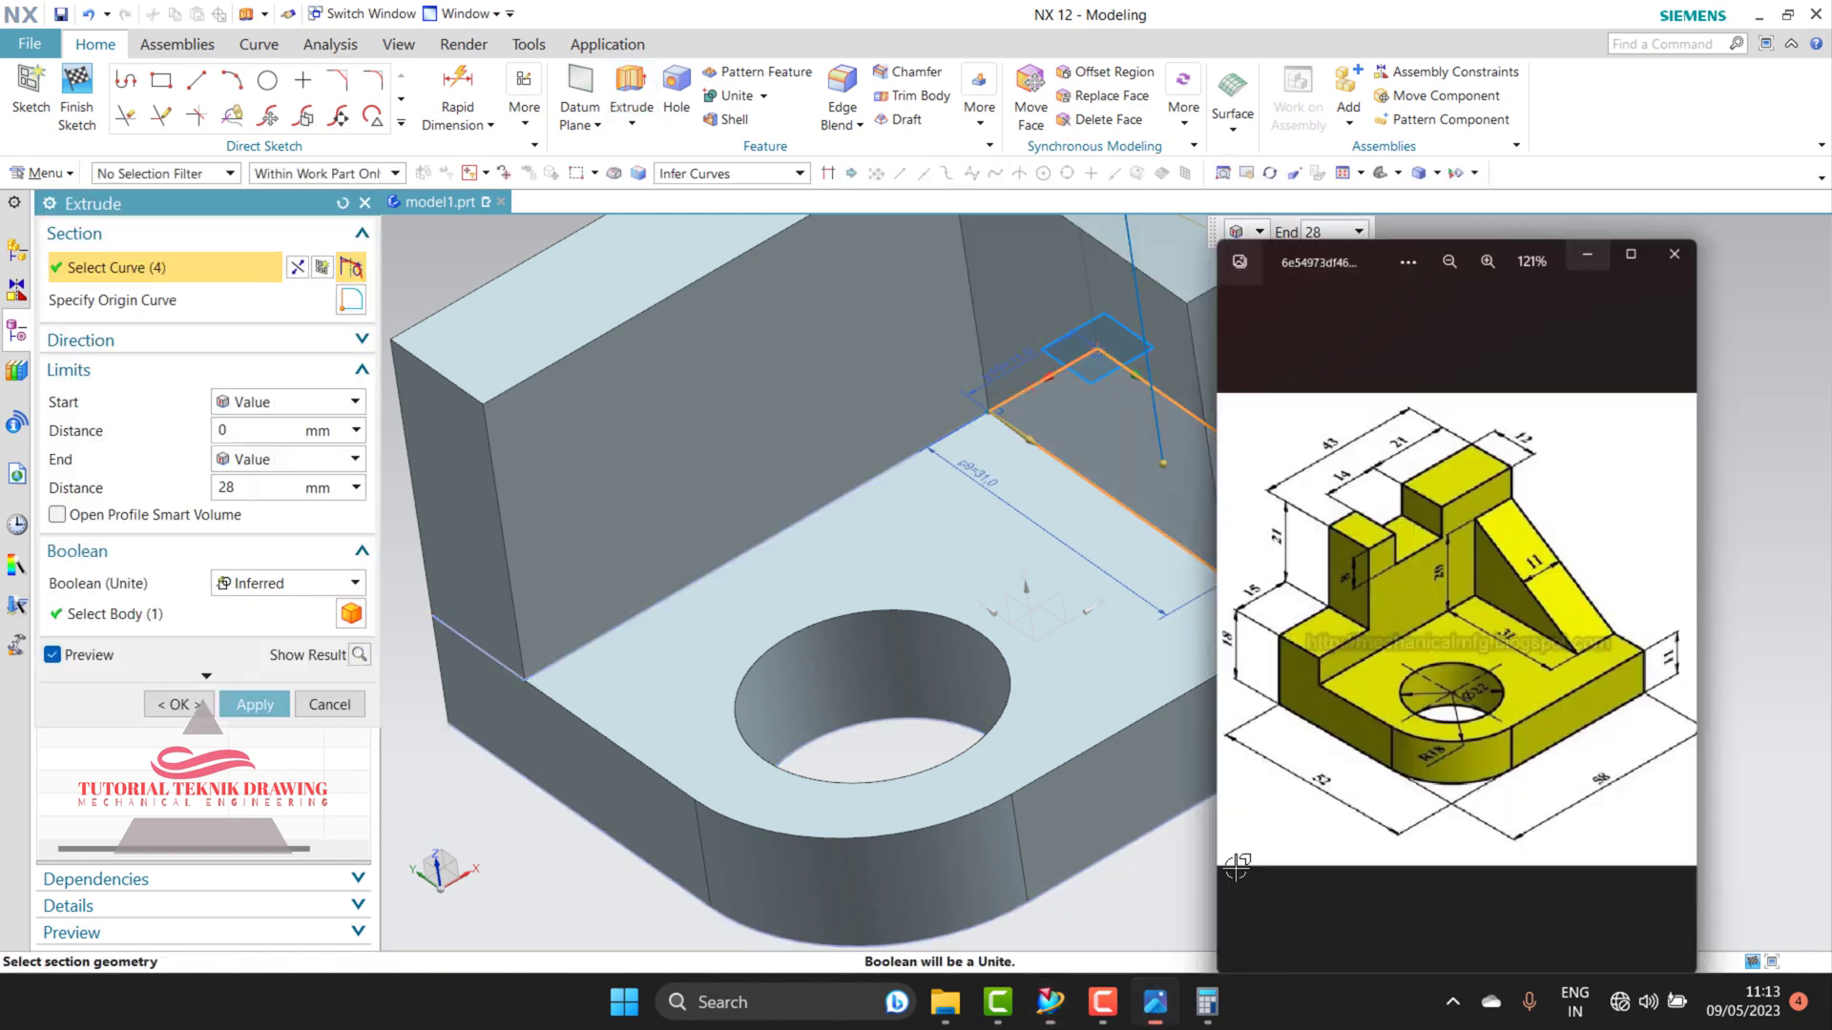
scroll(1530, 476, up, 2)
scroll(1514, 433, up, 2)
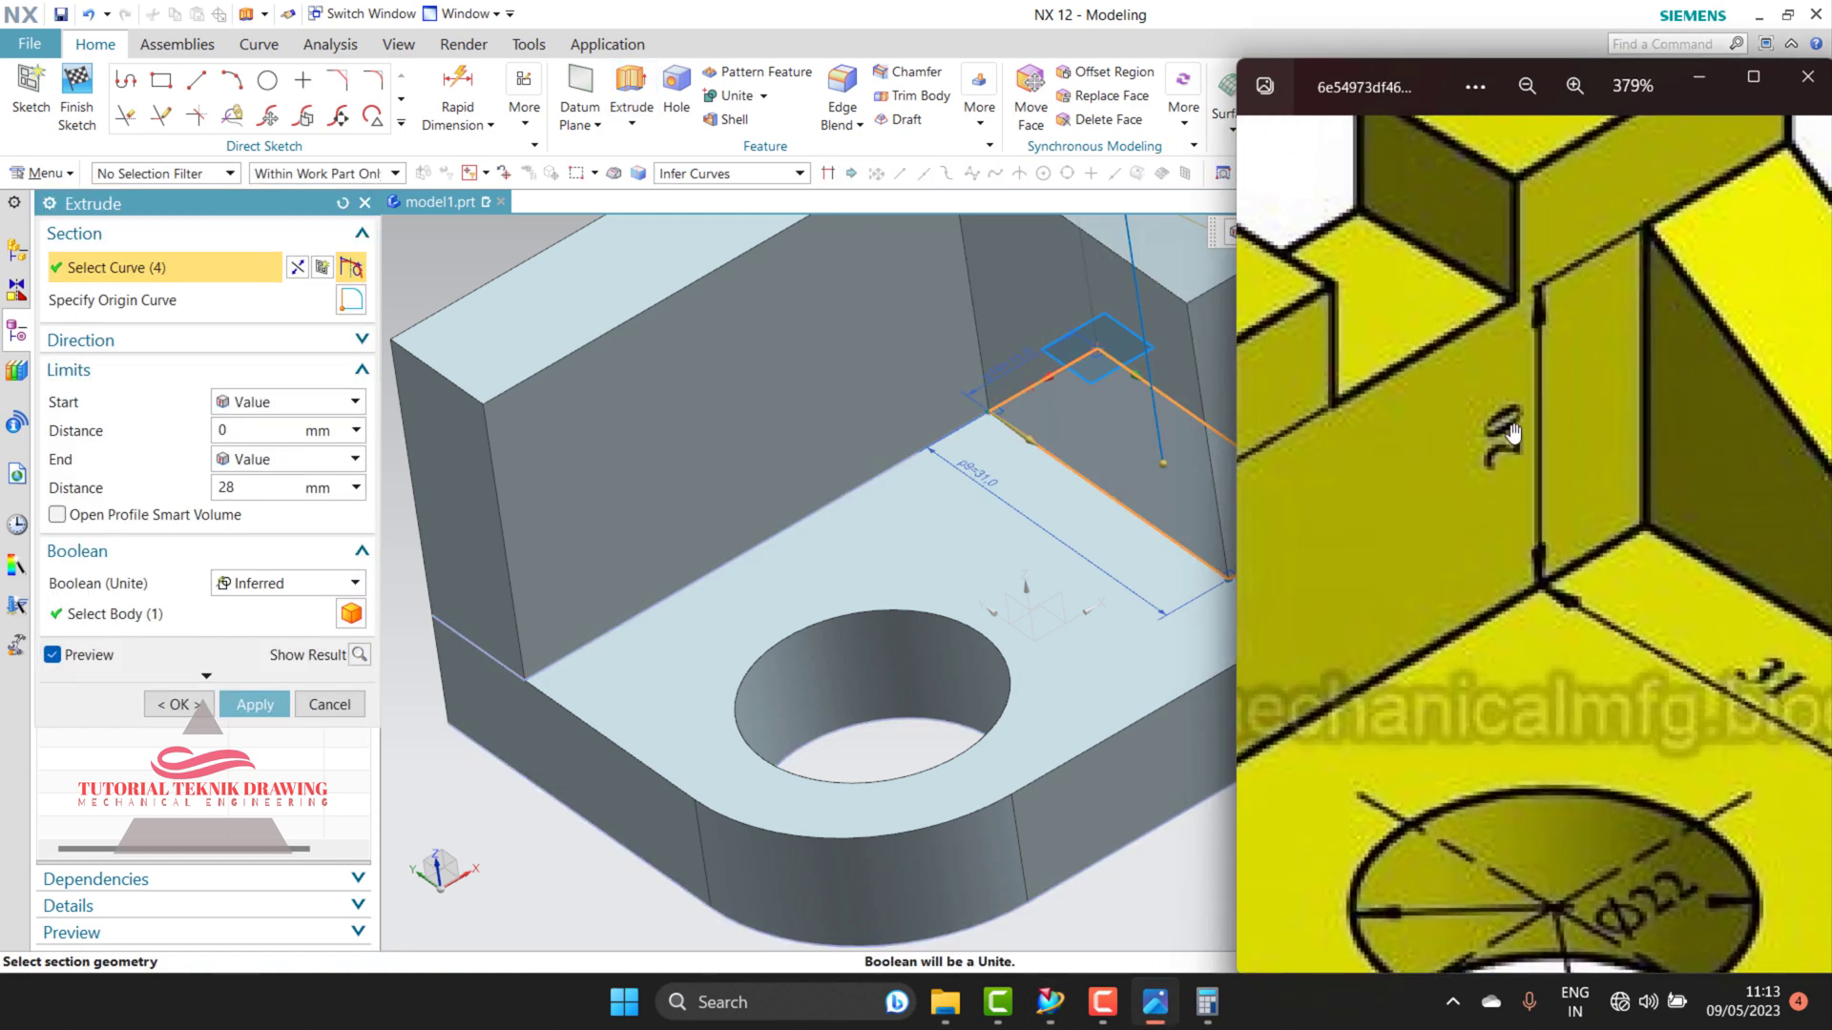
click(1708, 77)
text(20)
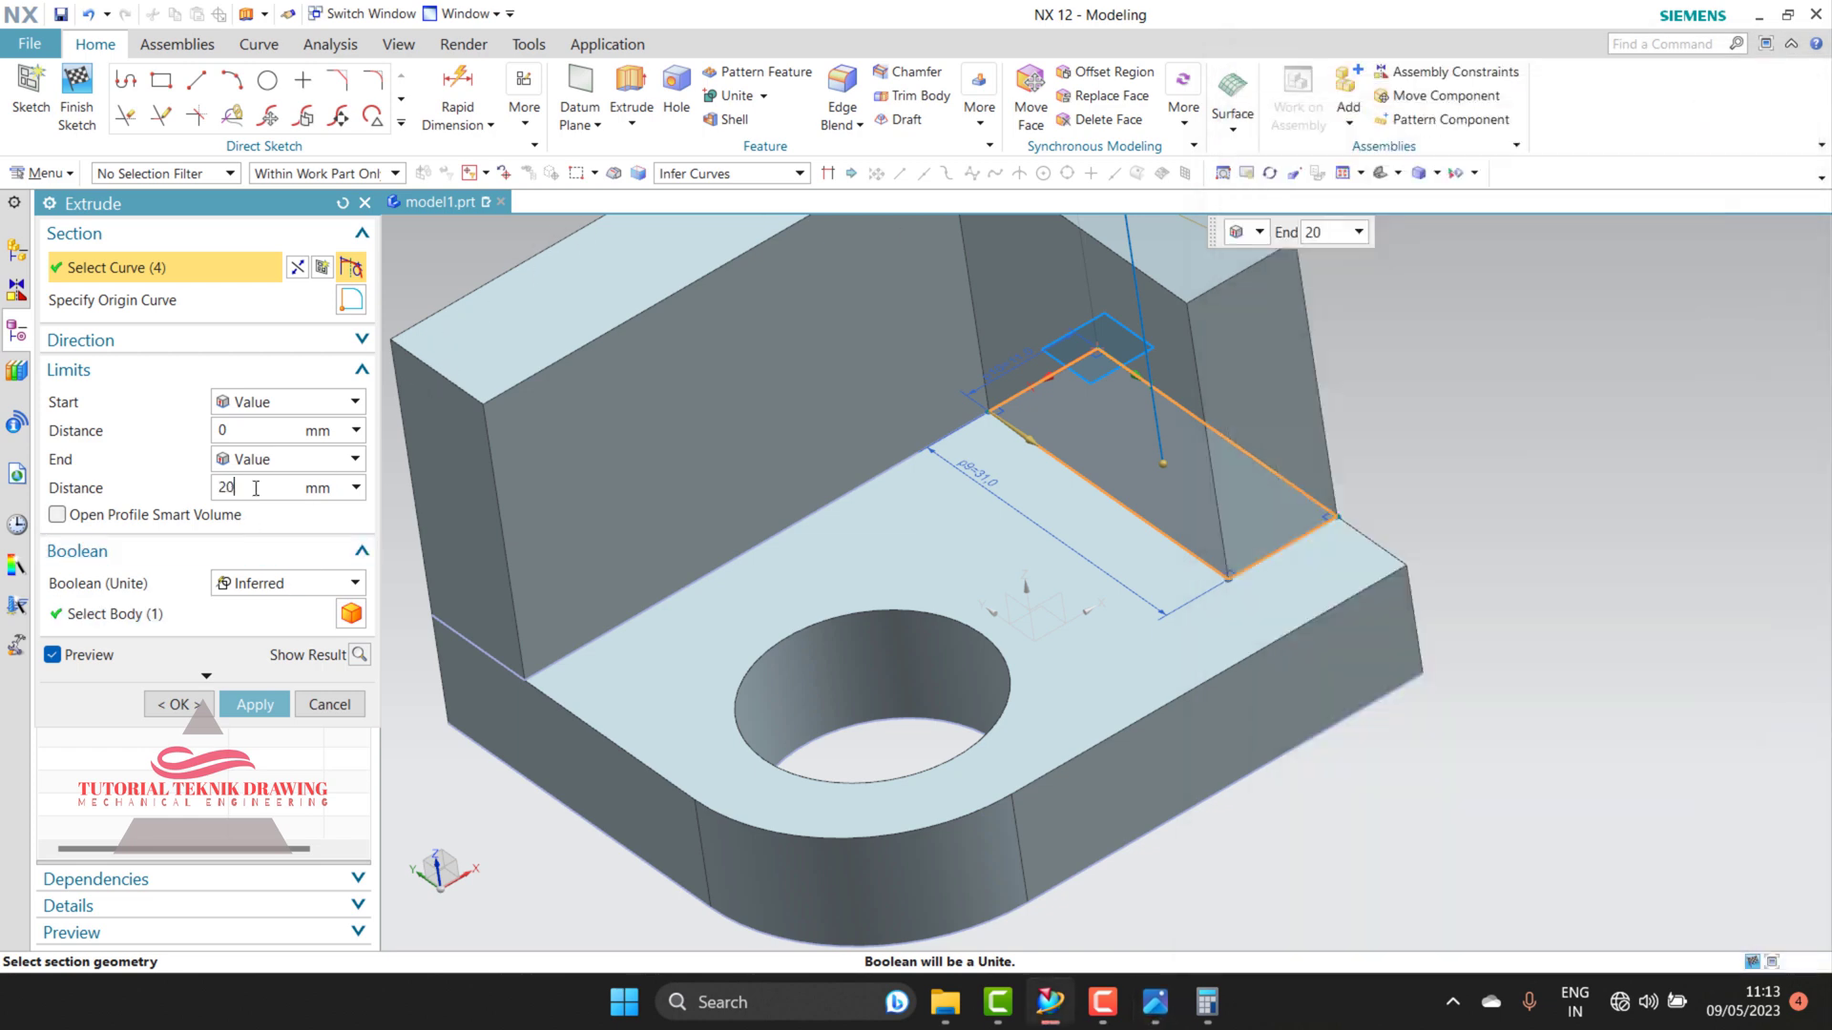
click(271, 708)
click(334, 706)
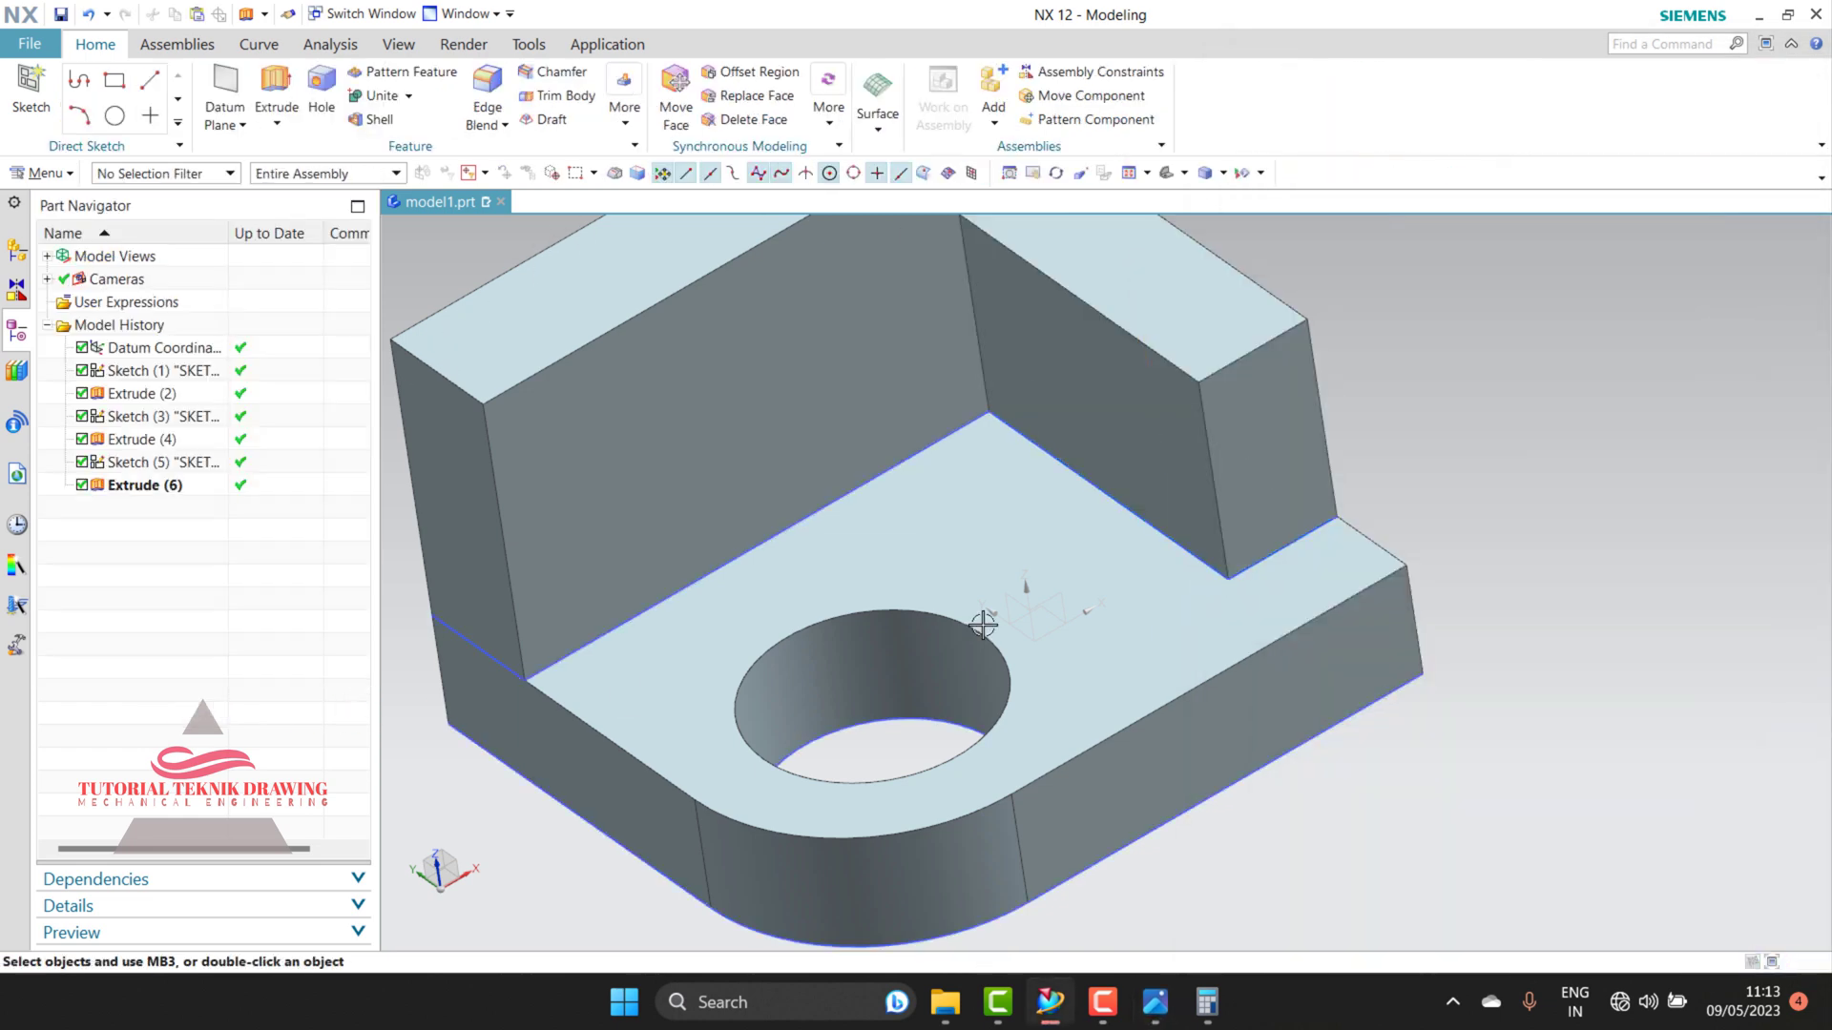
scroll(983, 625, up, 2)
scroll(1202, 634, down, 3)
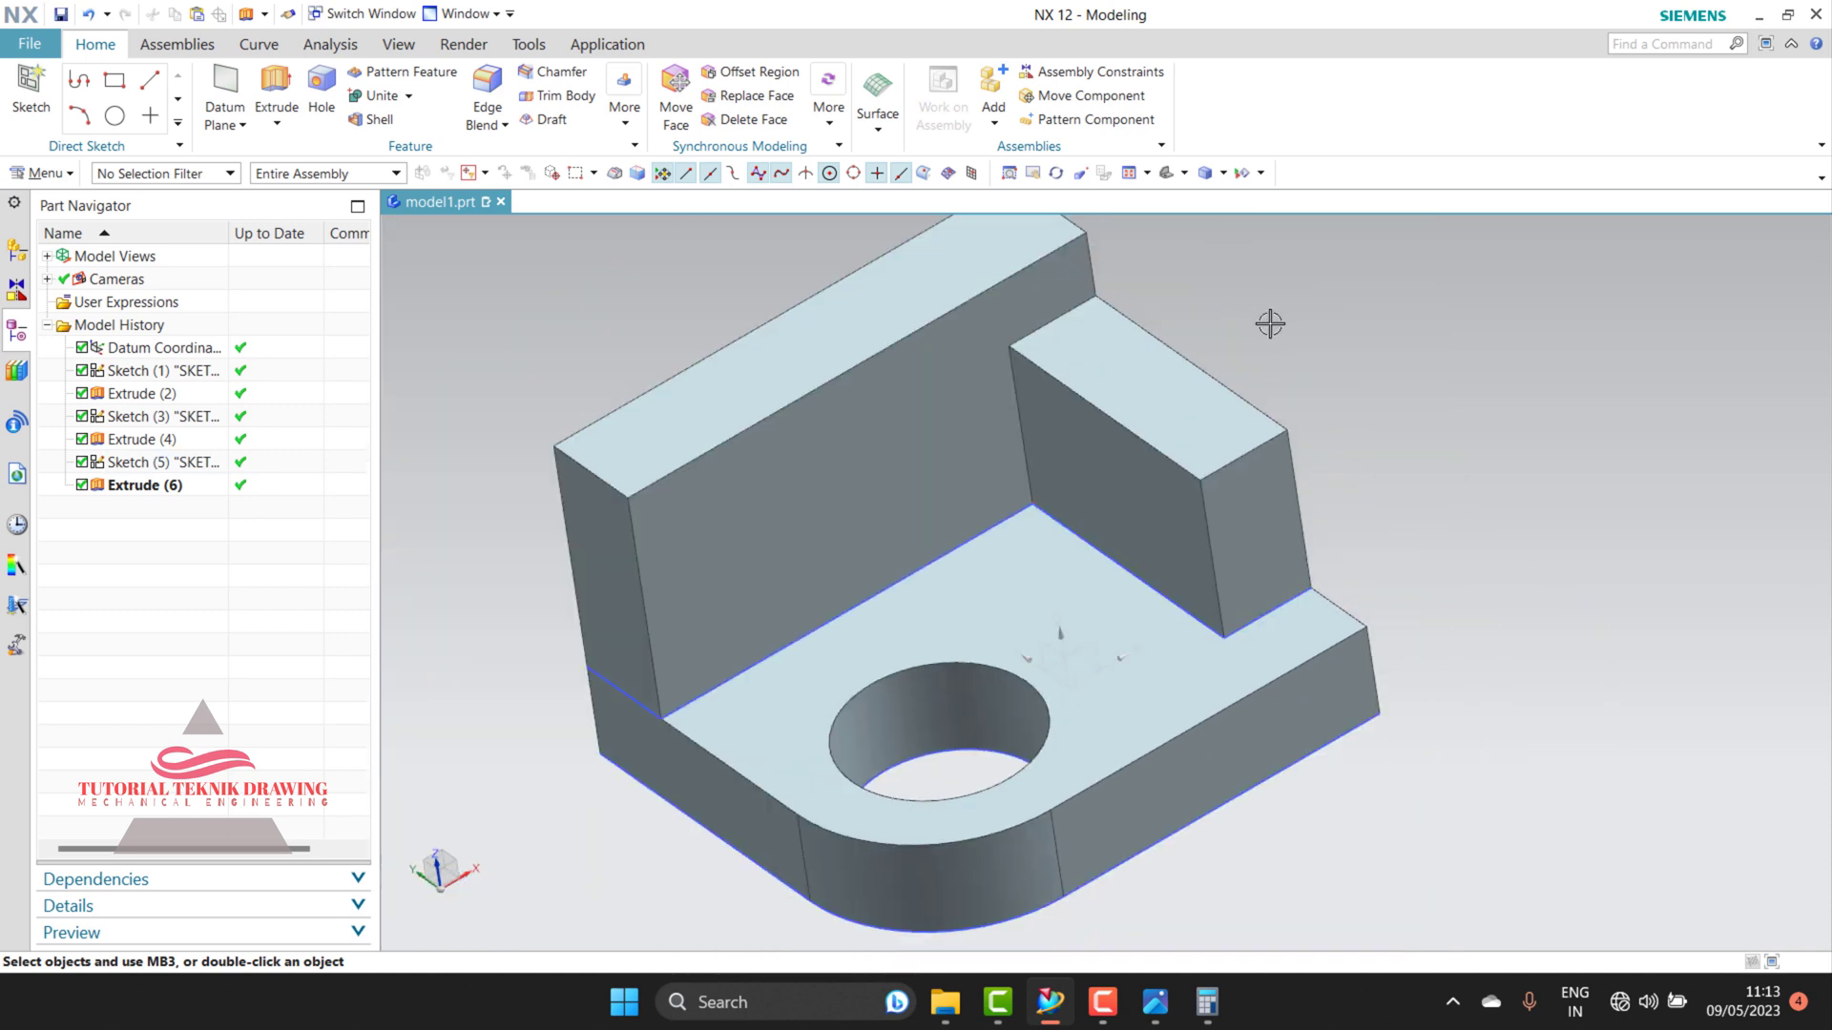
scroll(1076, 506, down, 2)
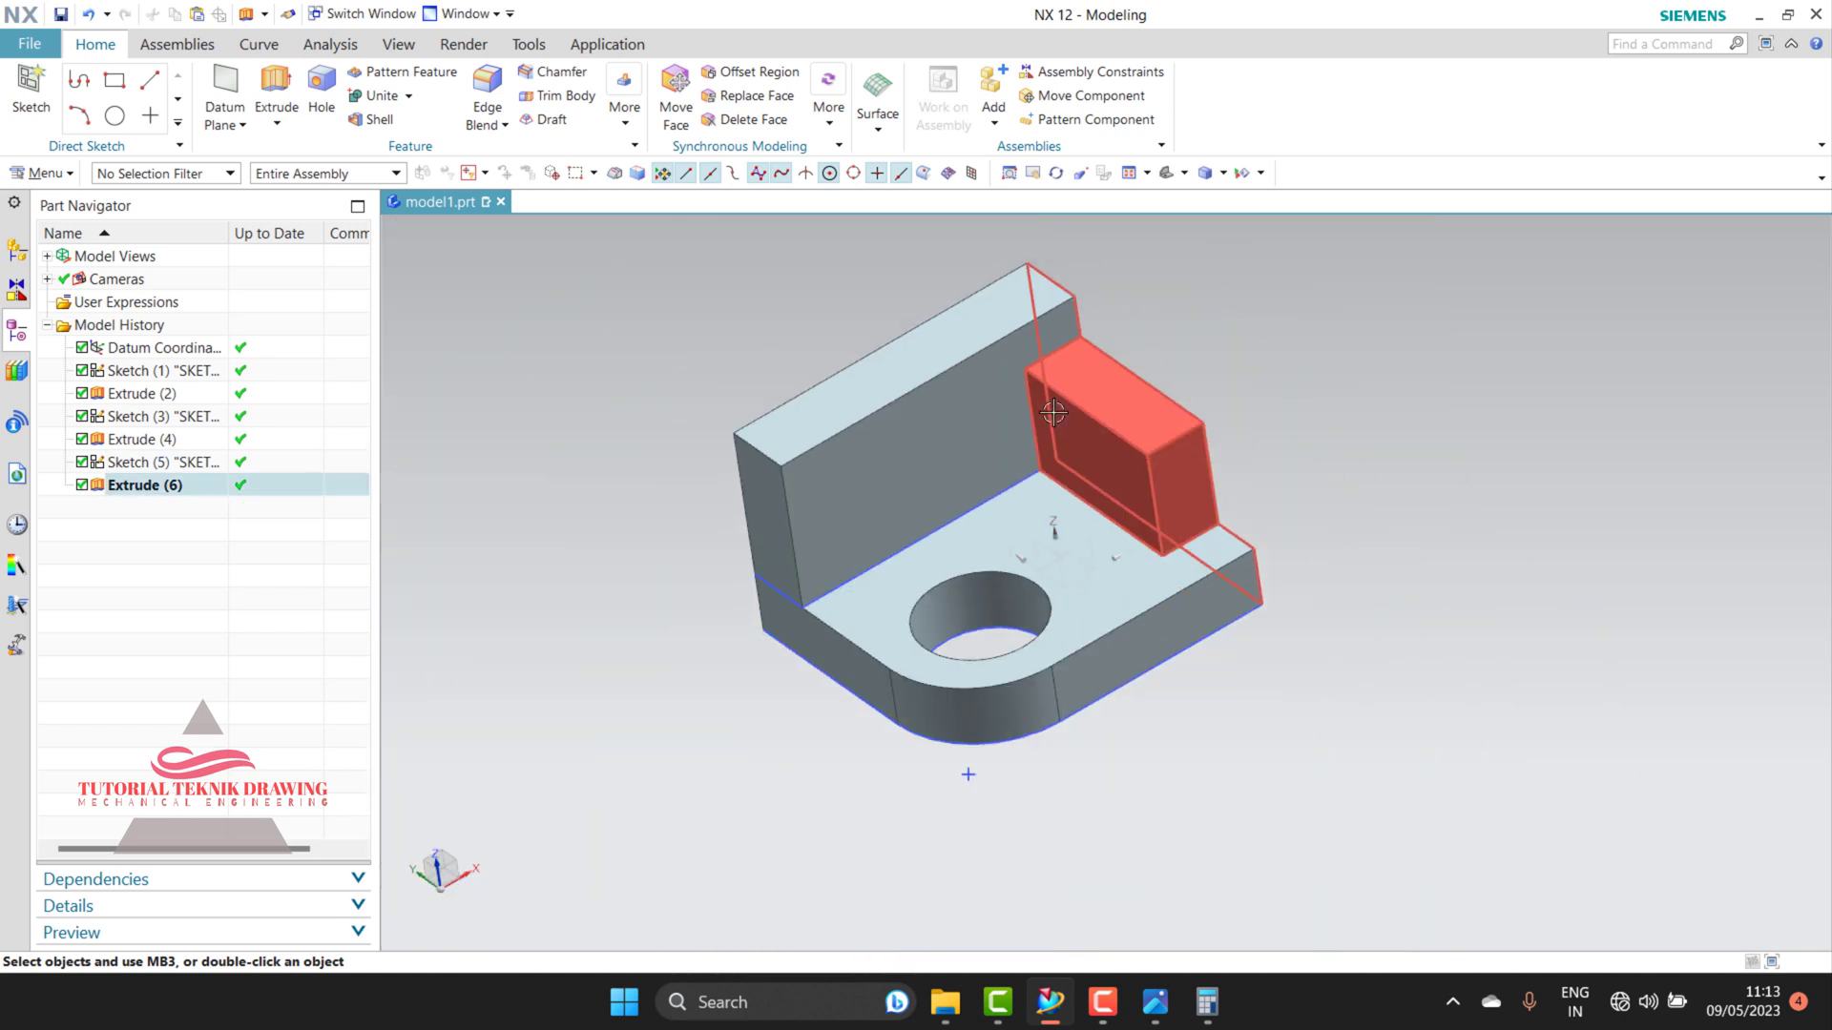
scroll(1050, 430, up, 4)
Step: Draw three lines forming a triangle on the upright block's side face
click(149, 80)
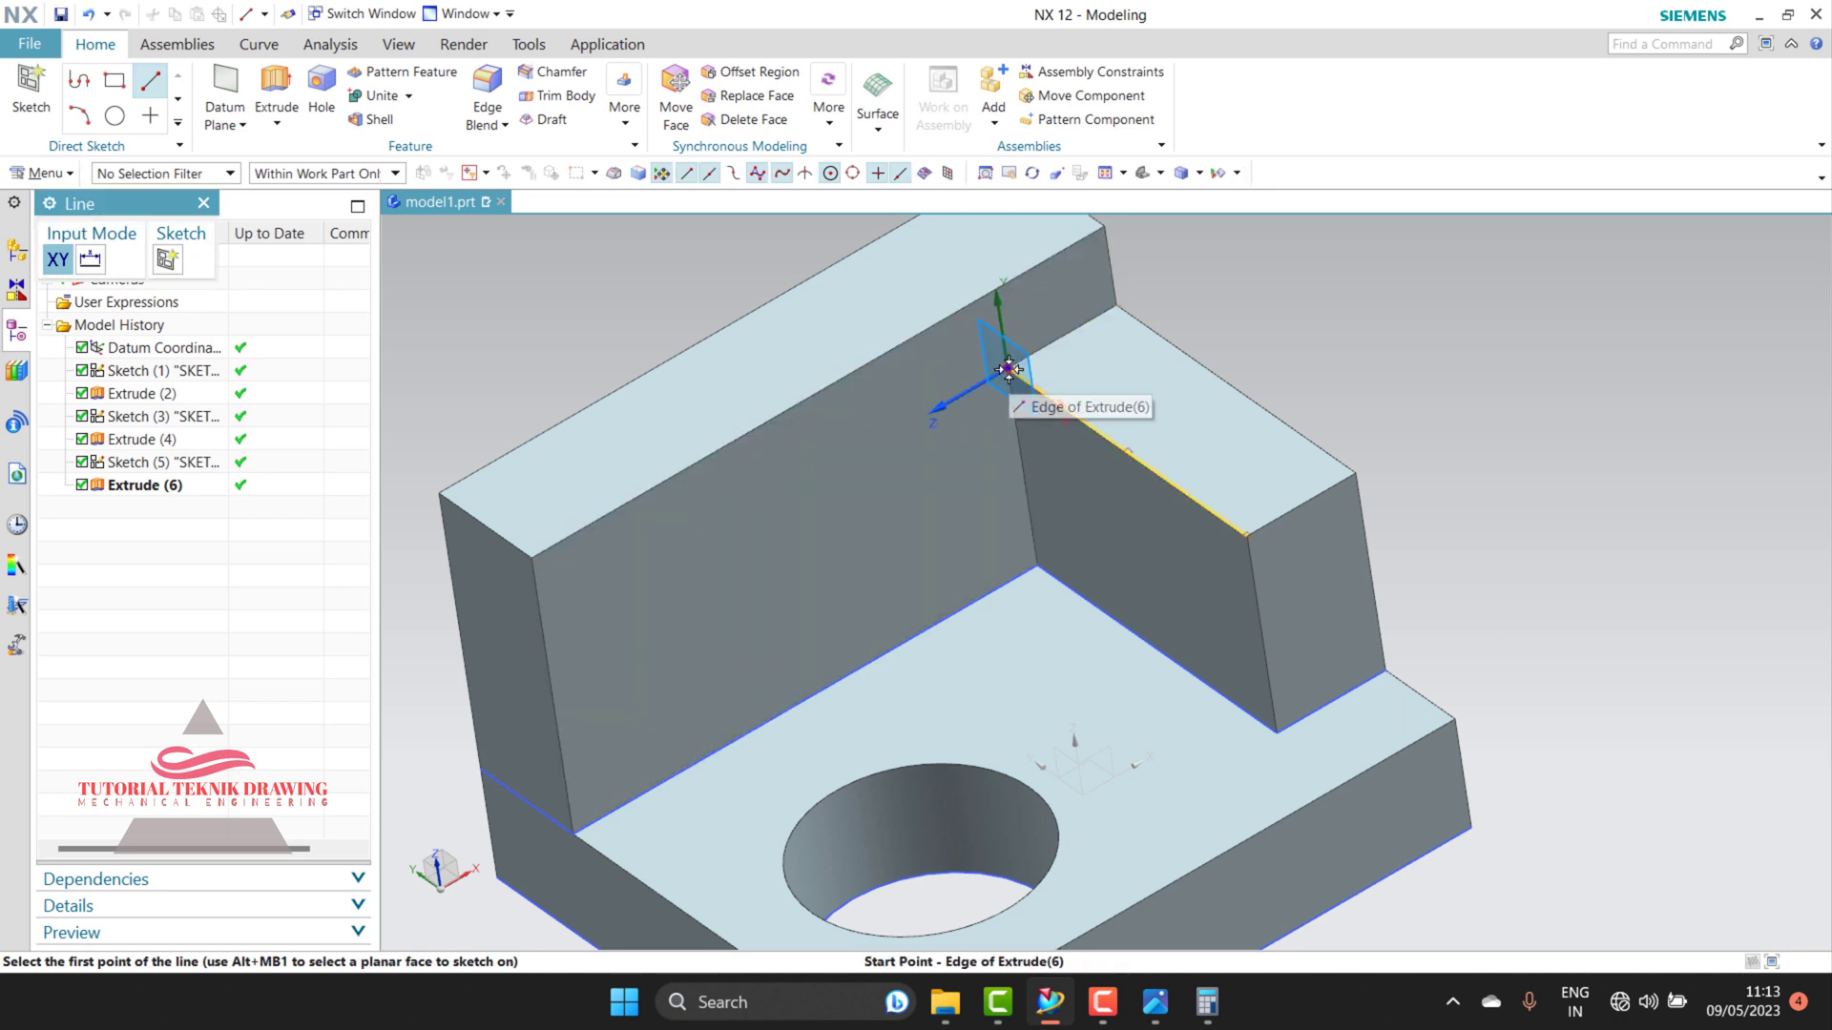
click(1009, 368)
click(1279, 730)
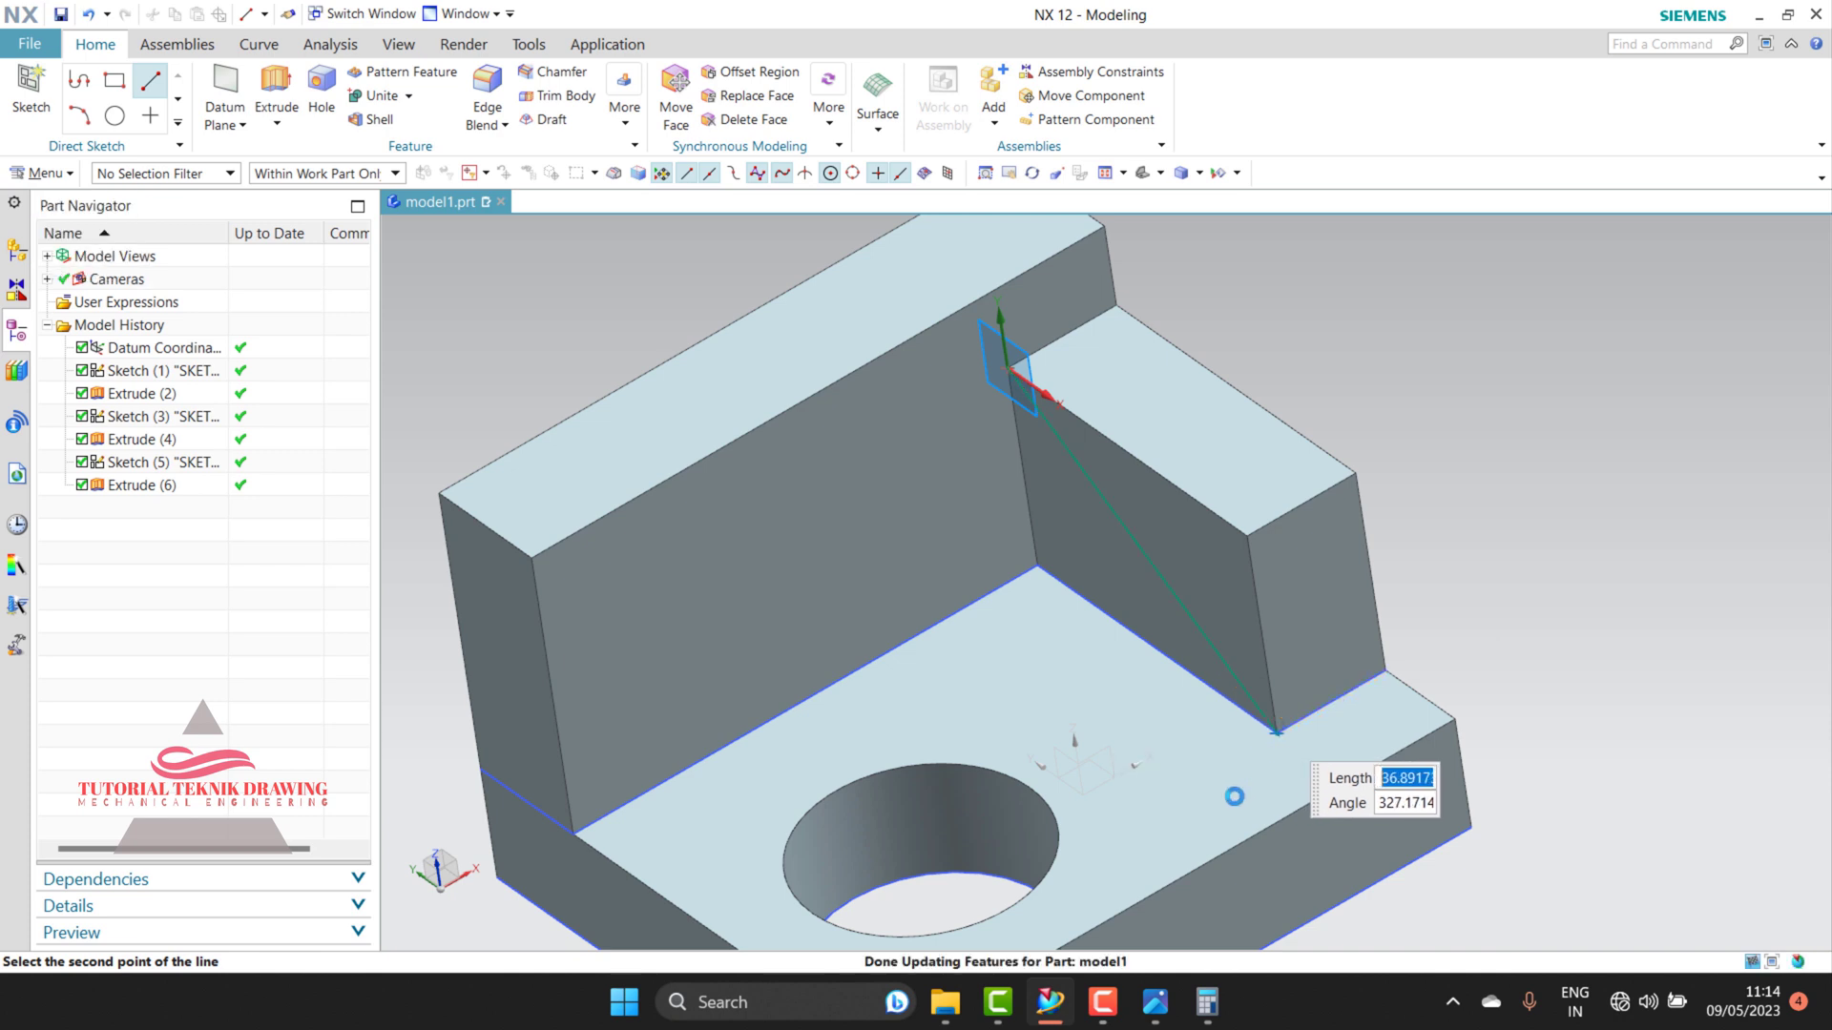
click(1247, 534)
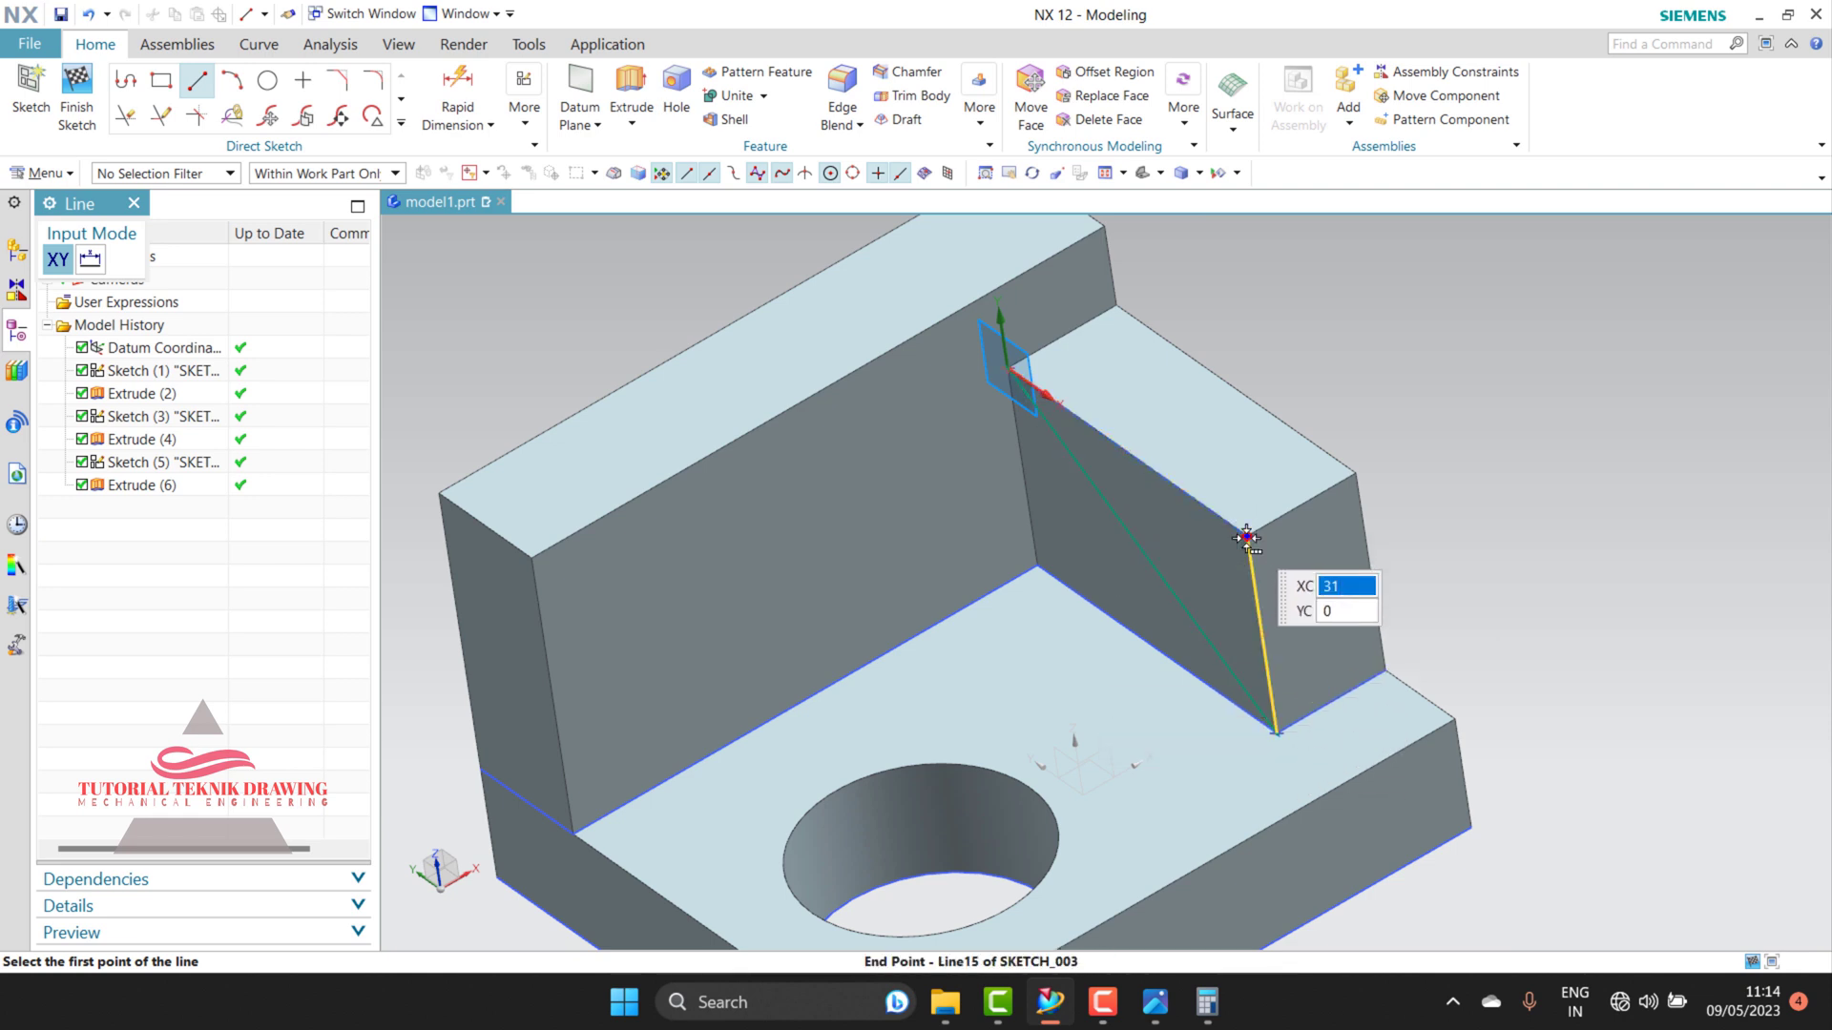
click(1247, 538)
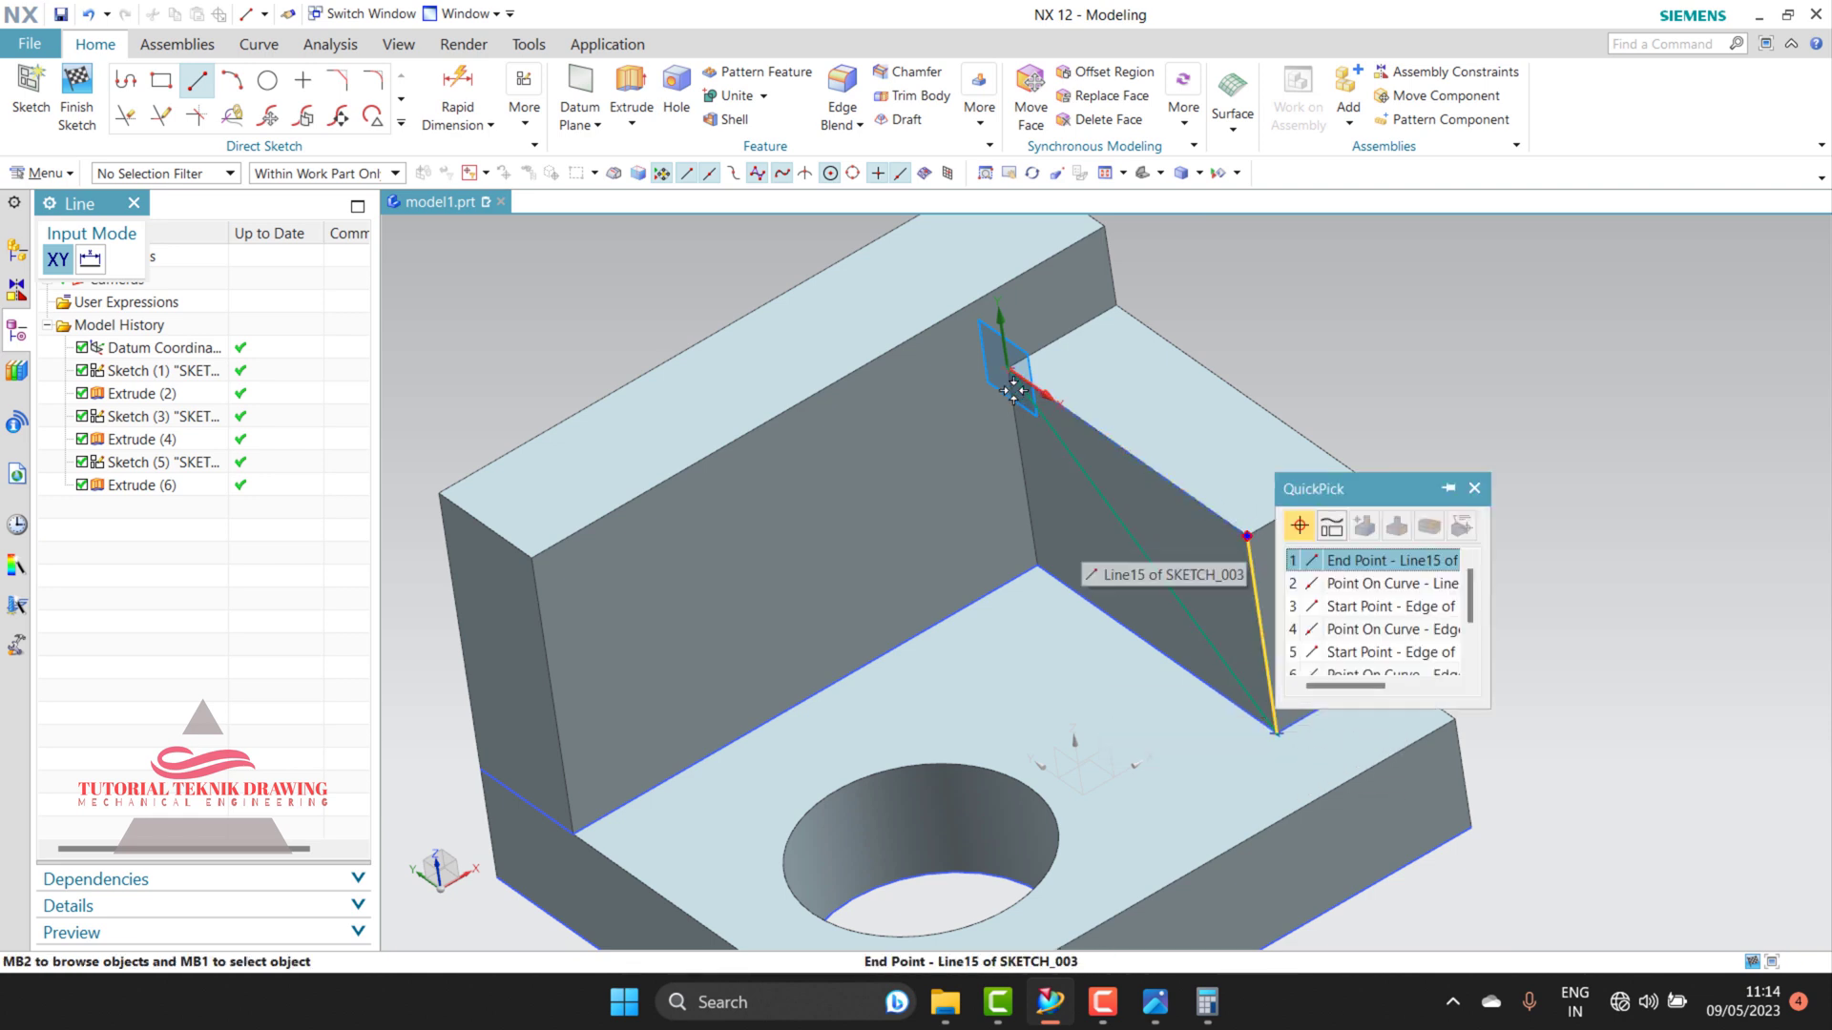
click(1305, 563)
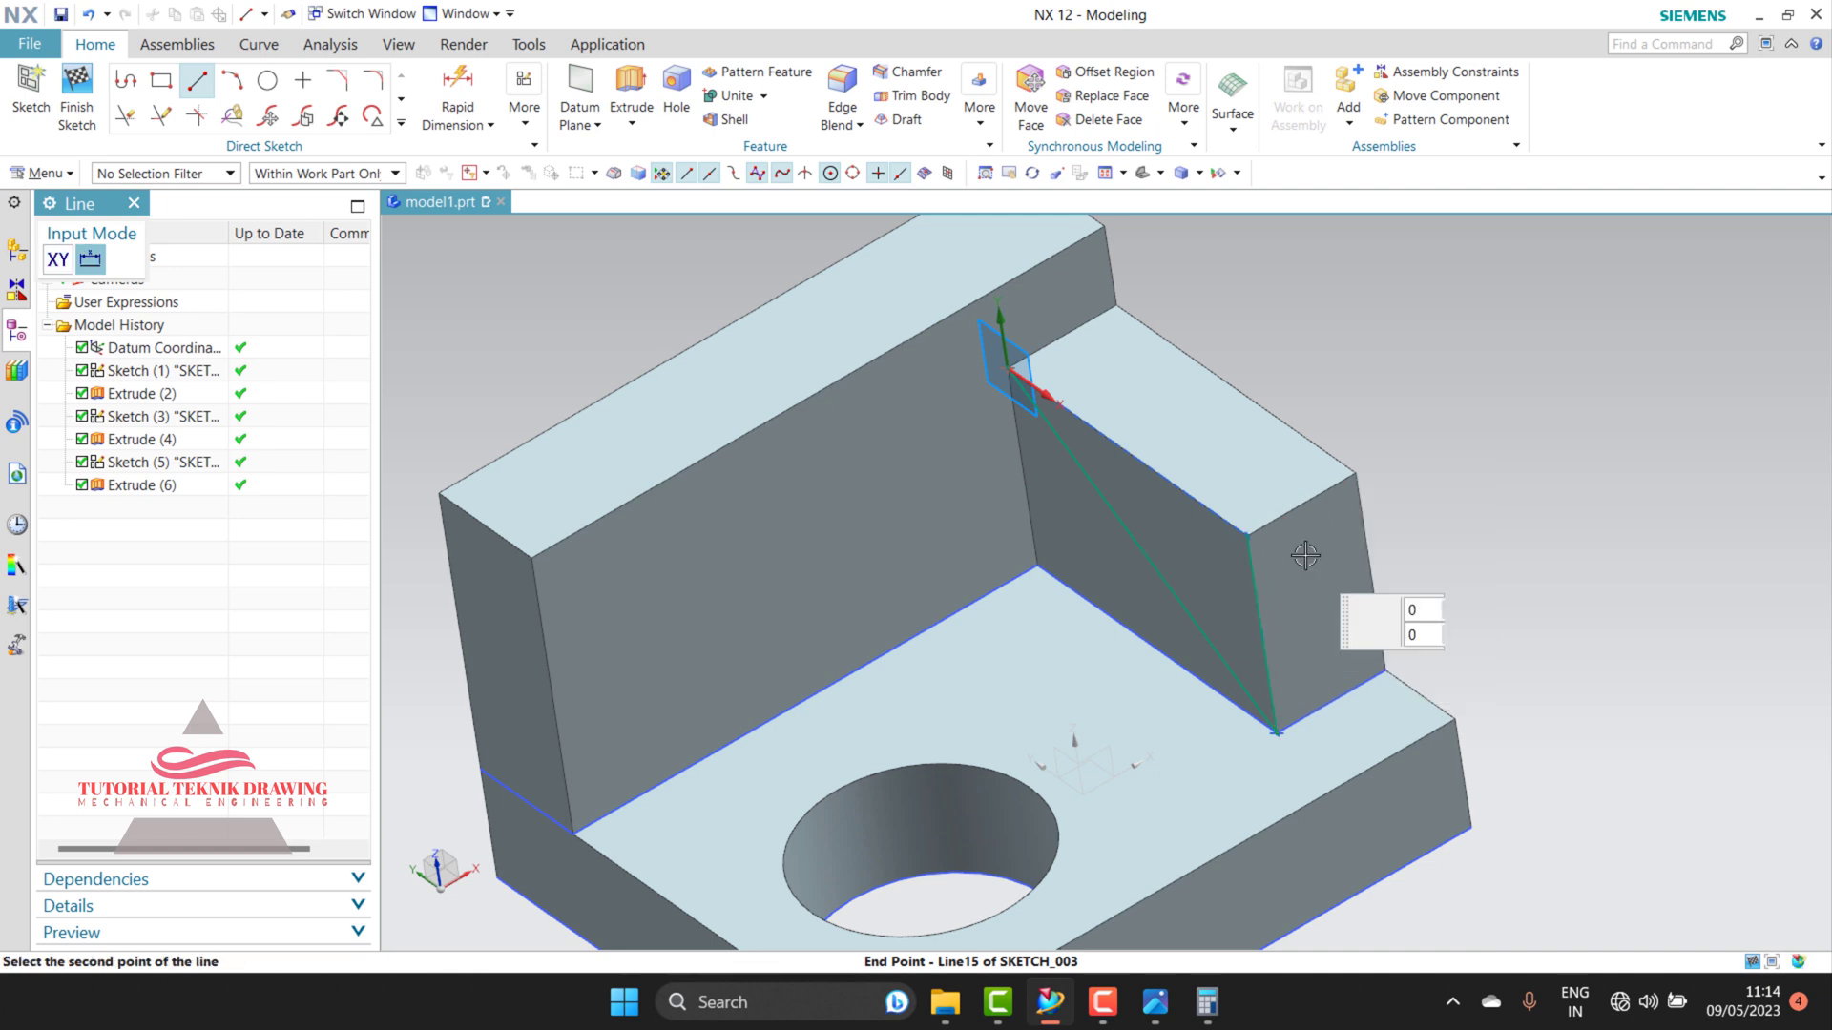
click(1033, 362)
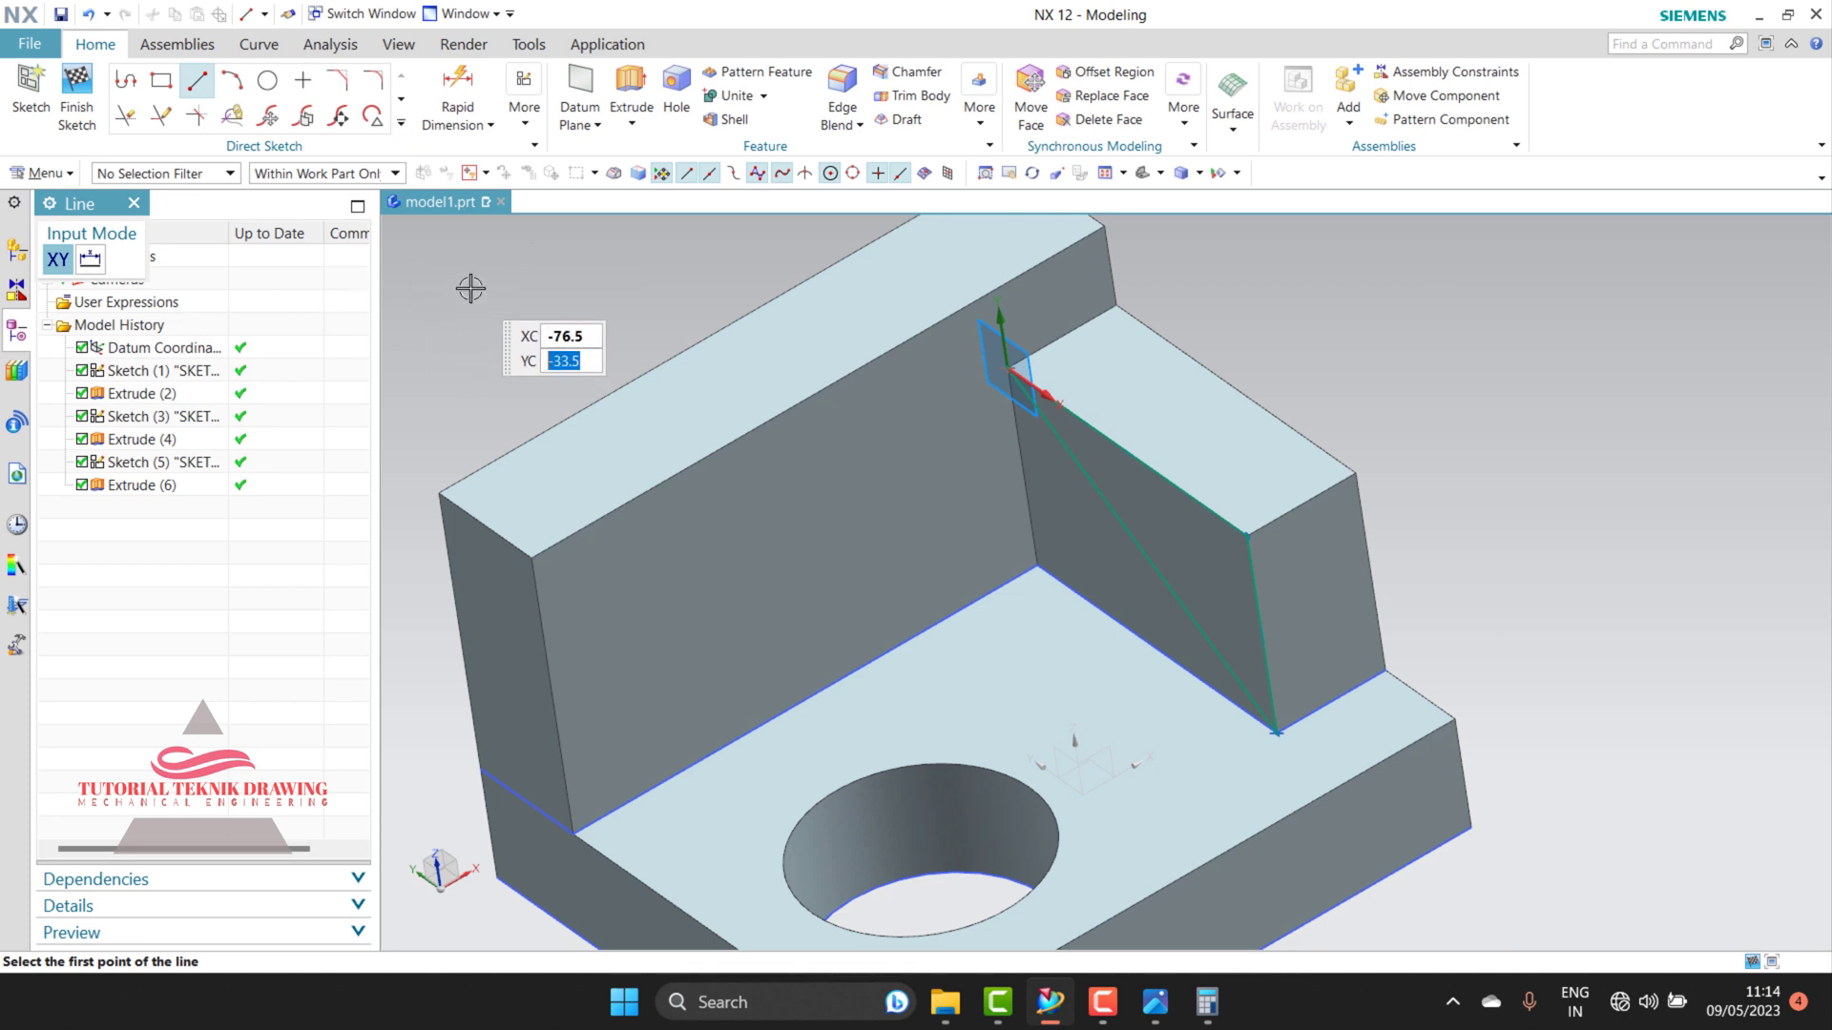
key(Escape)
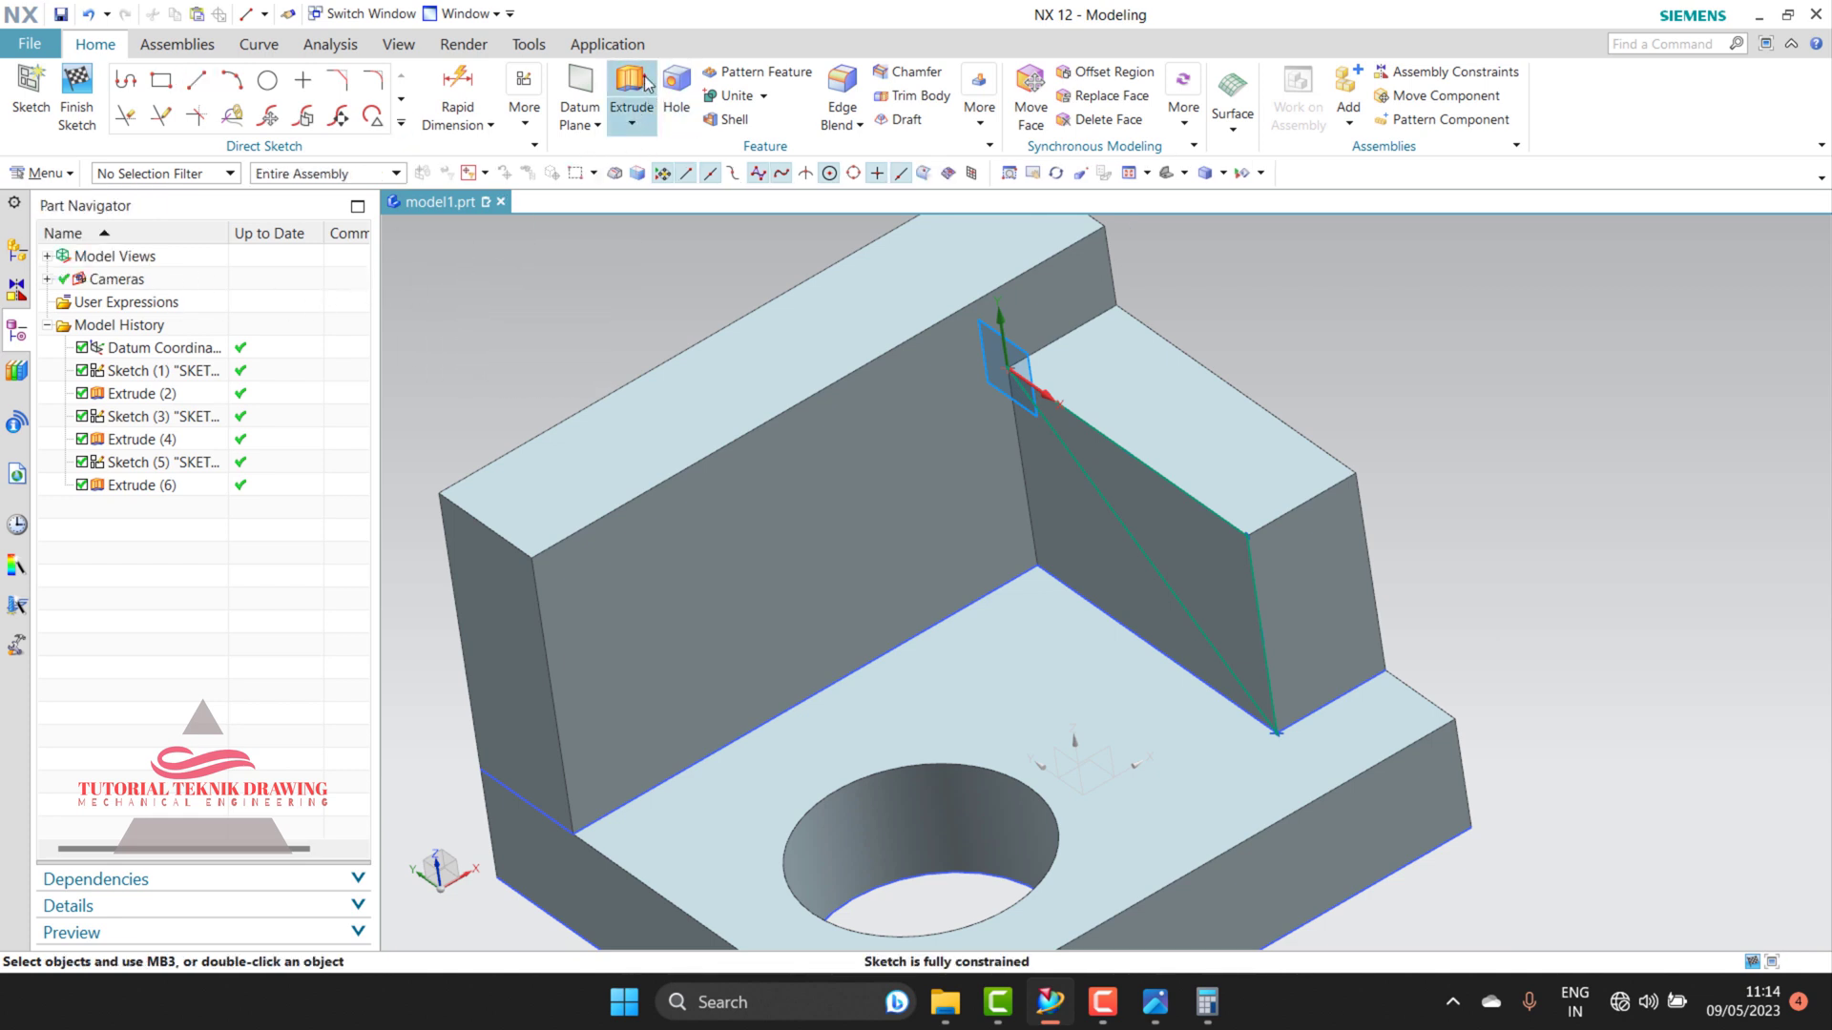
Step: Extrude the triangle sketch as a 32.5 mm subtract cut, leaving the sloped rib
click(632, 95)
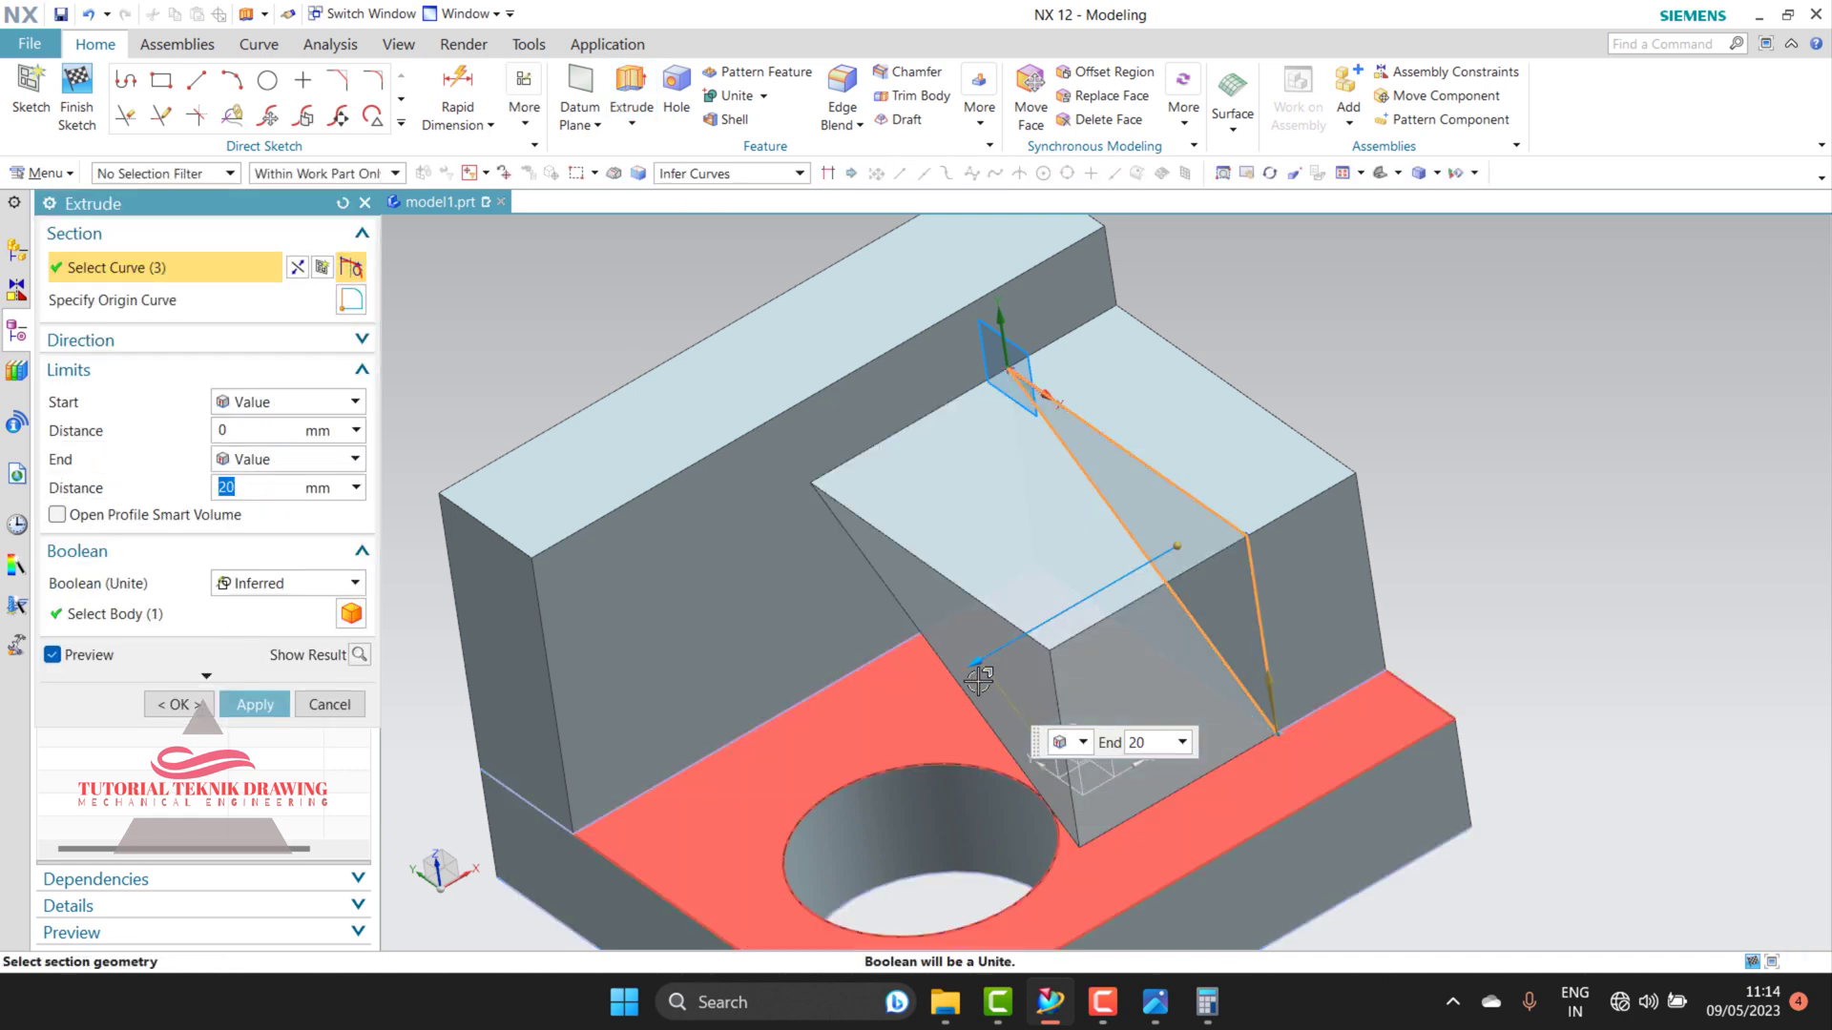
double_click(974, 662)
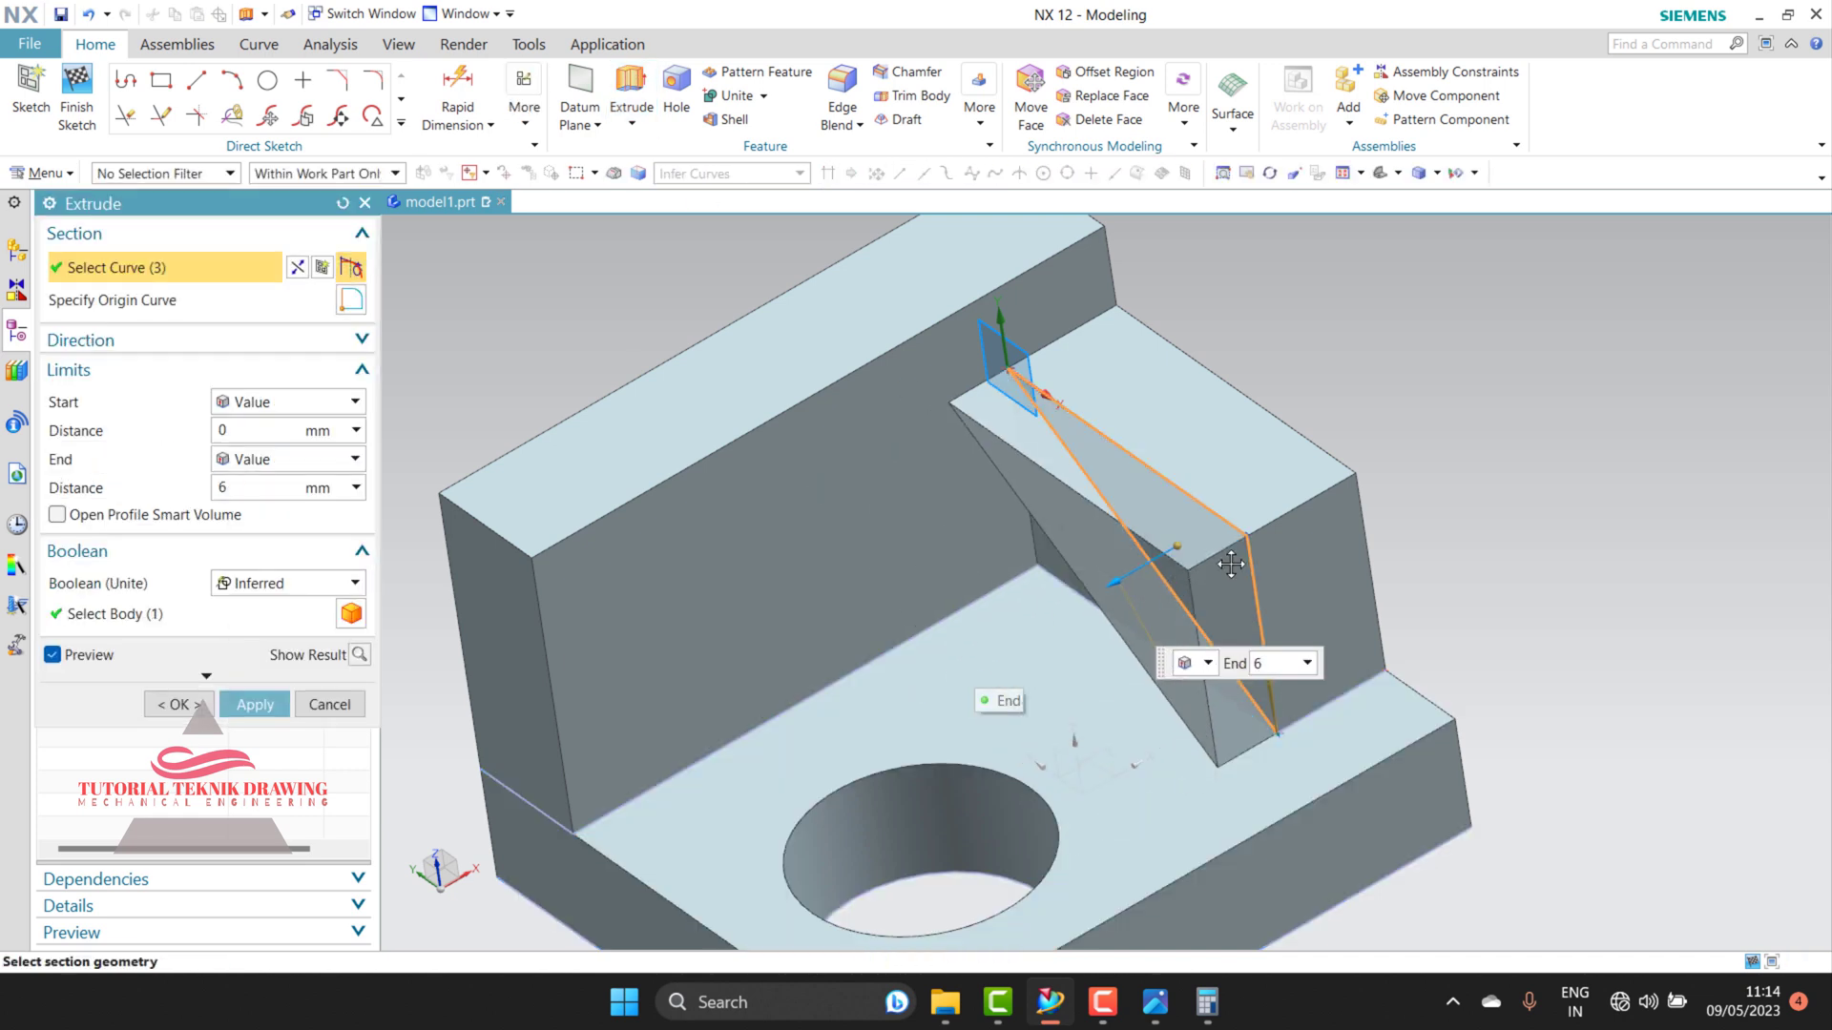
text(32.5)
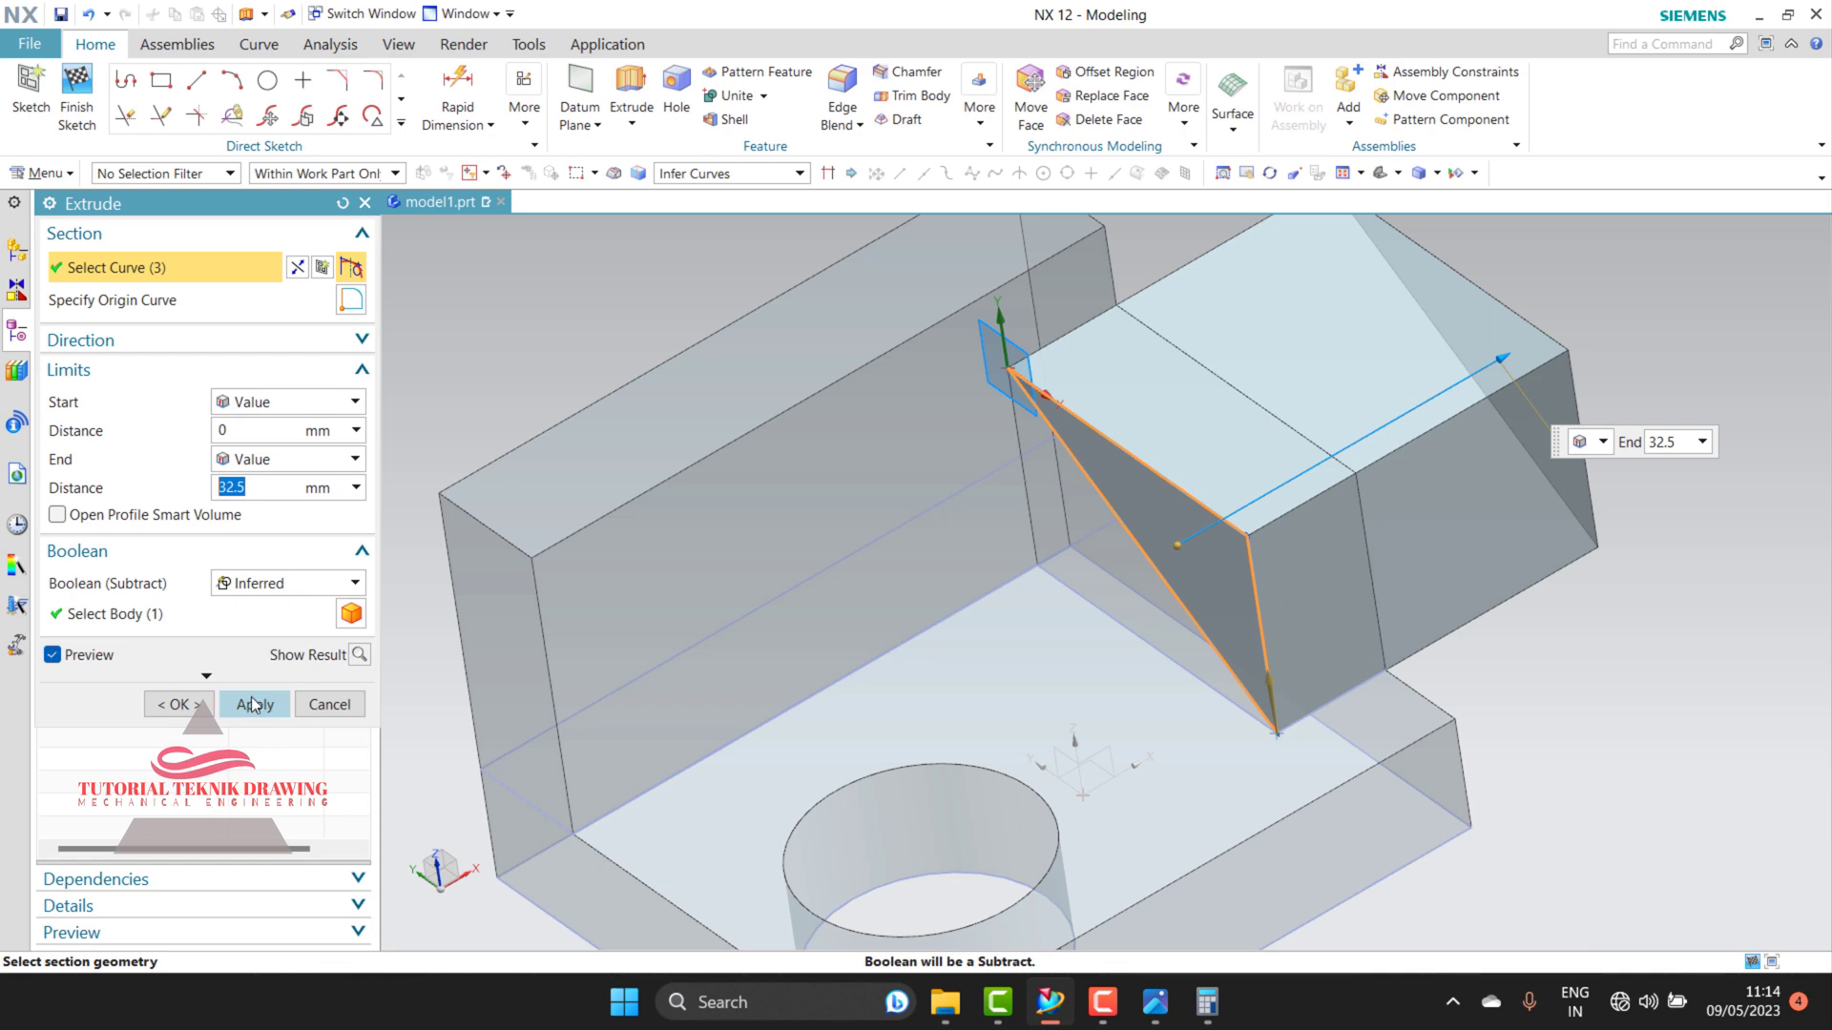
click(253, 705)
click(329, 704)
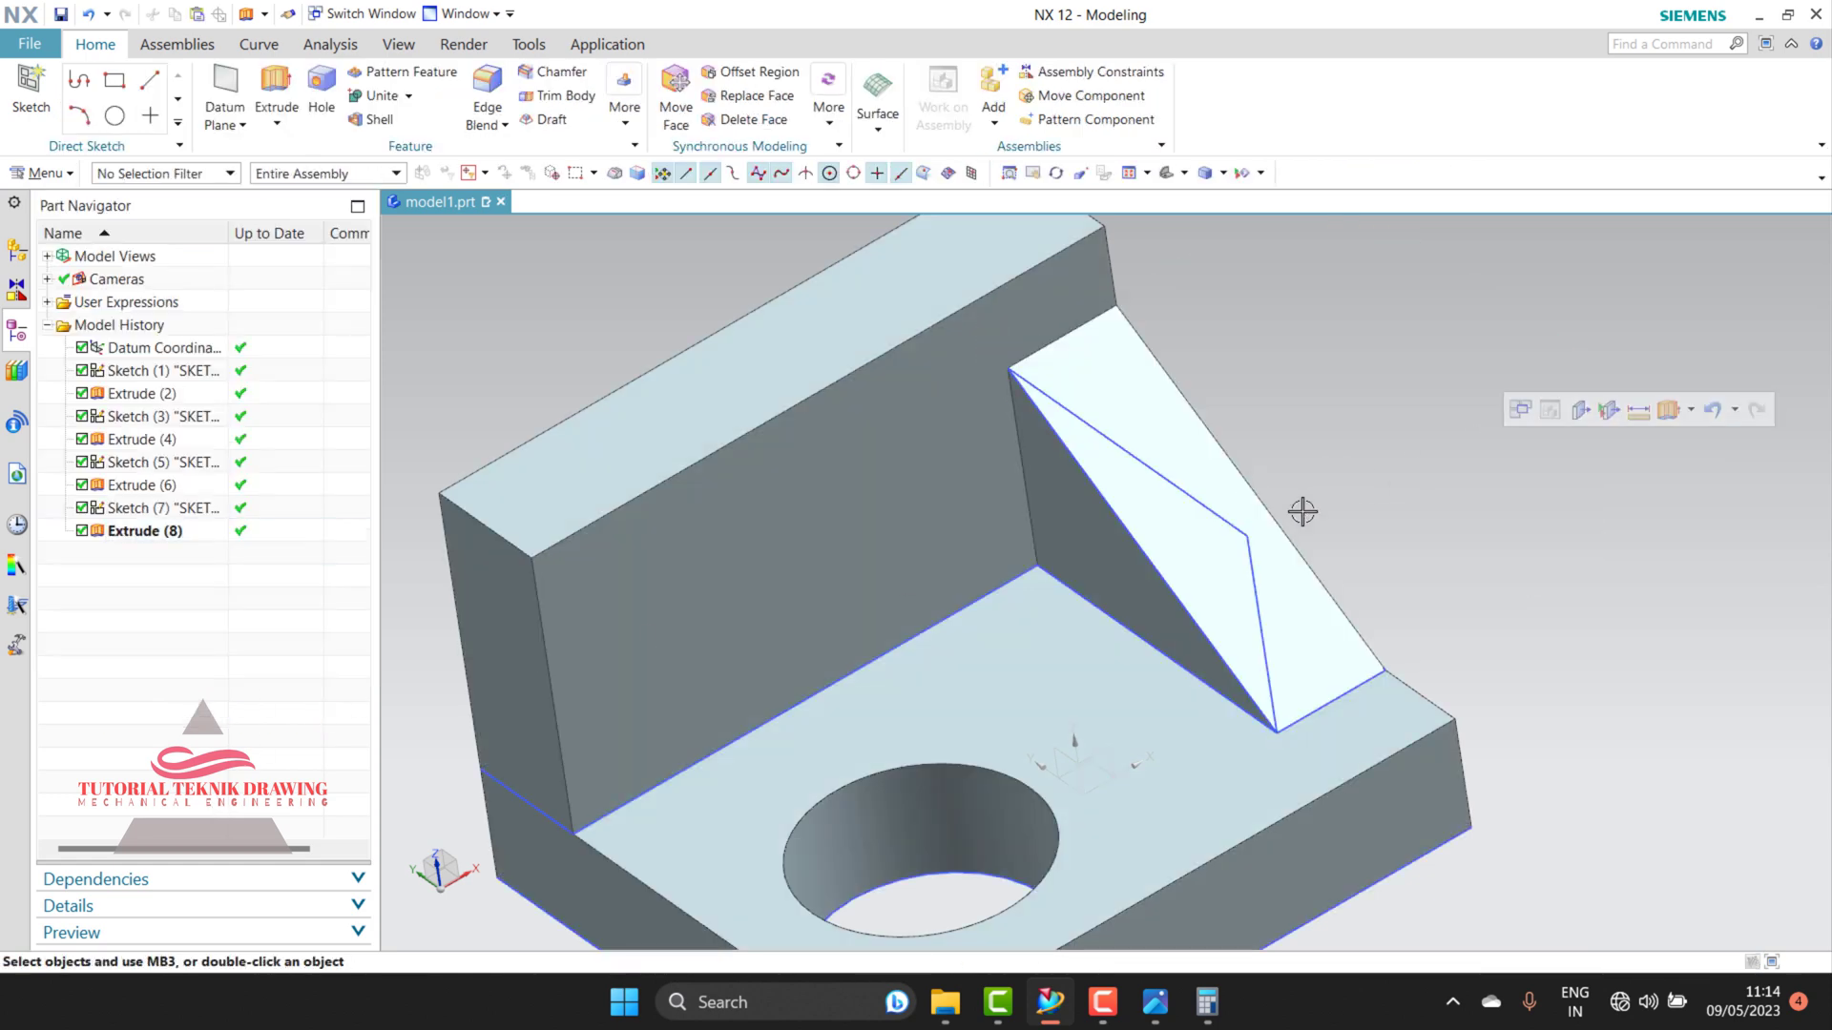
Step: Hide the Sketch (7) triangle and review the reference drawing
right_click(144, 516)
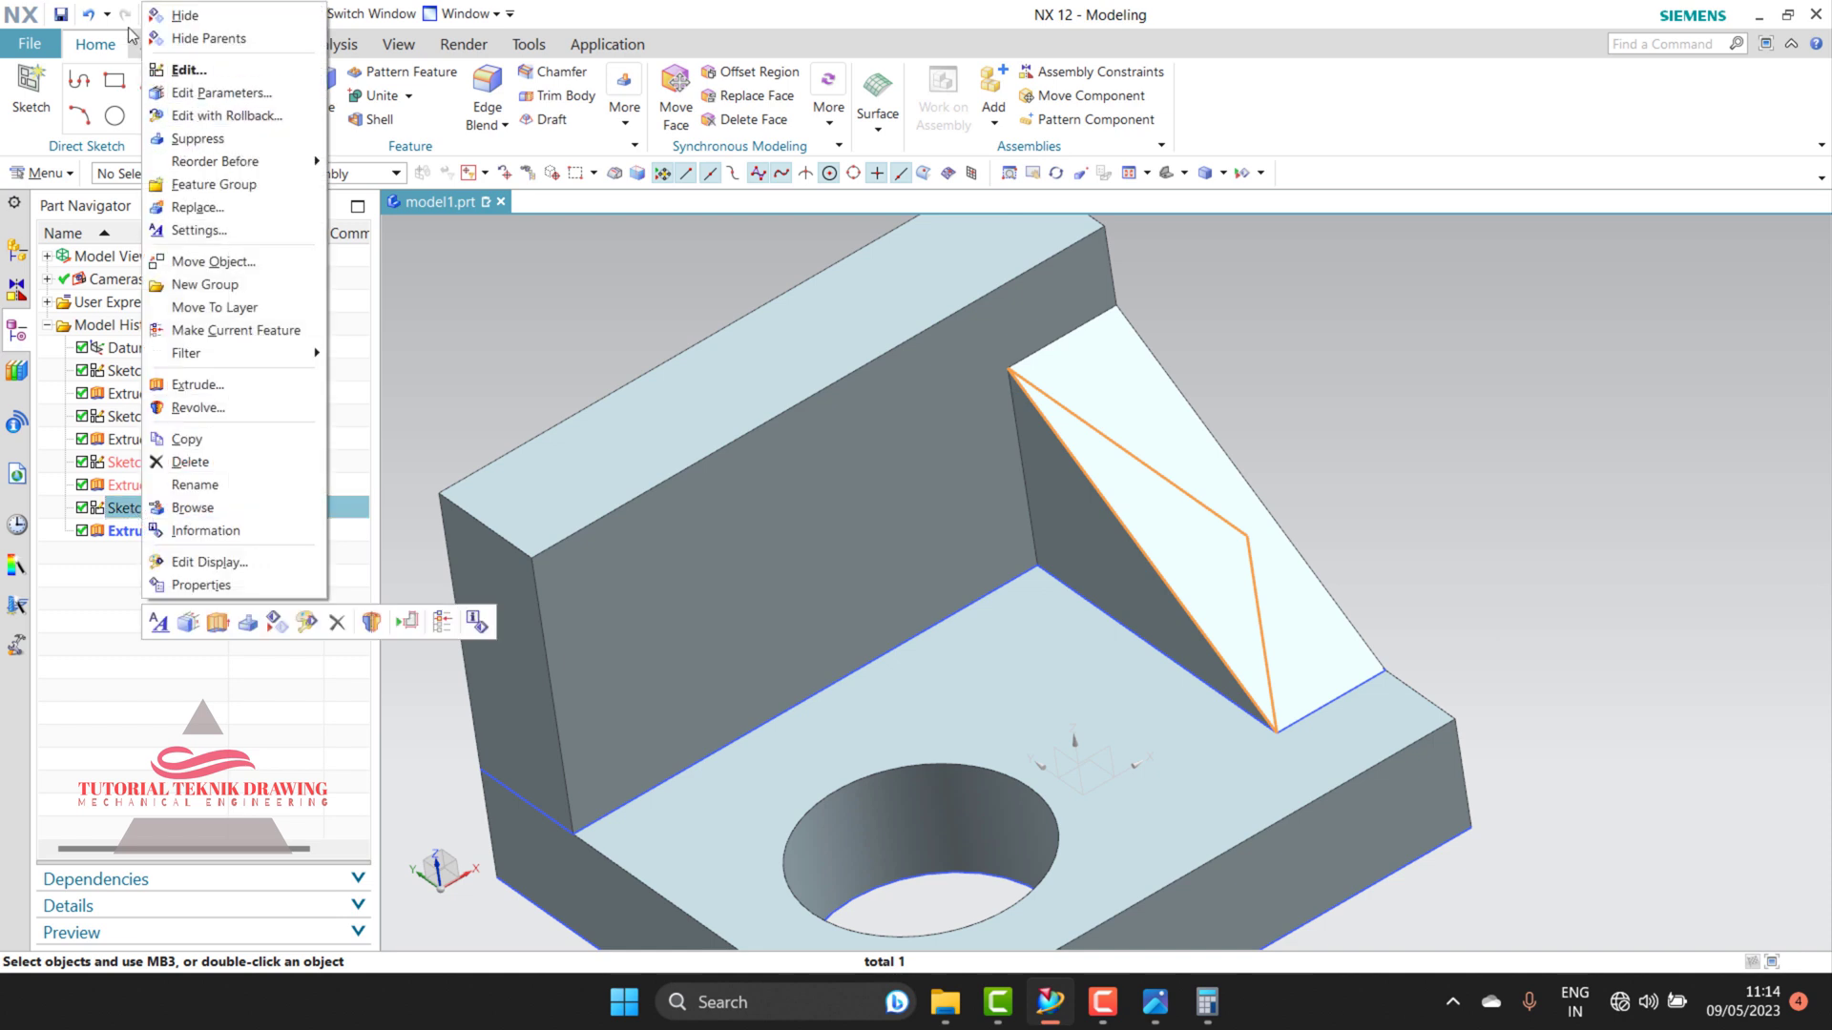
click(181, 16)
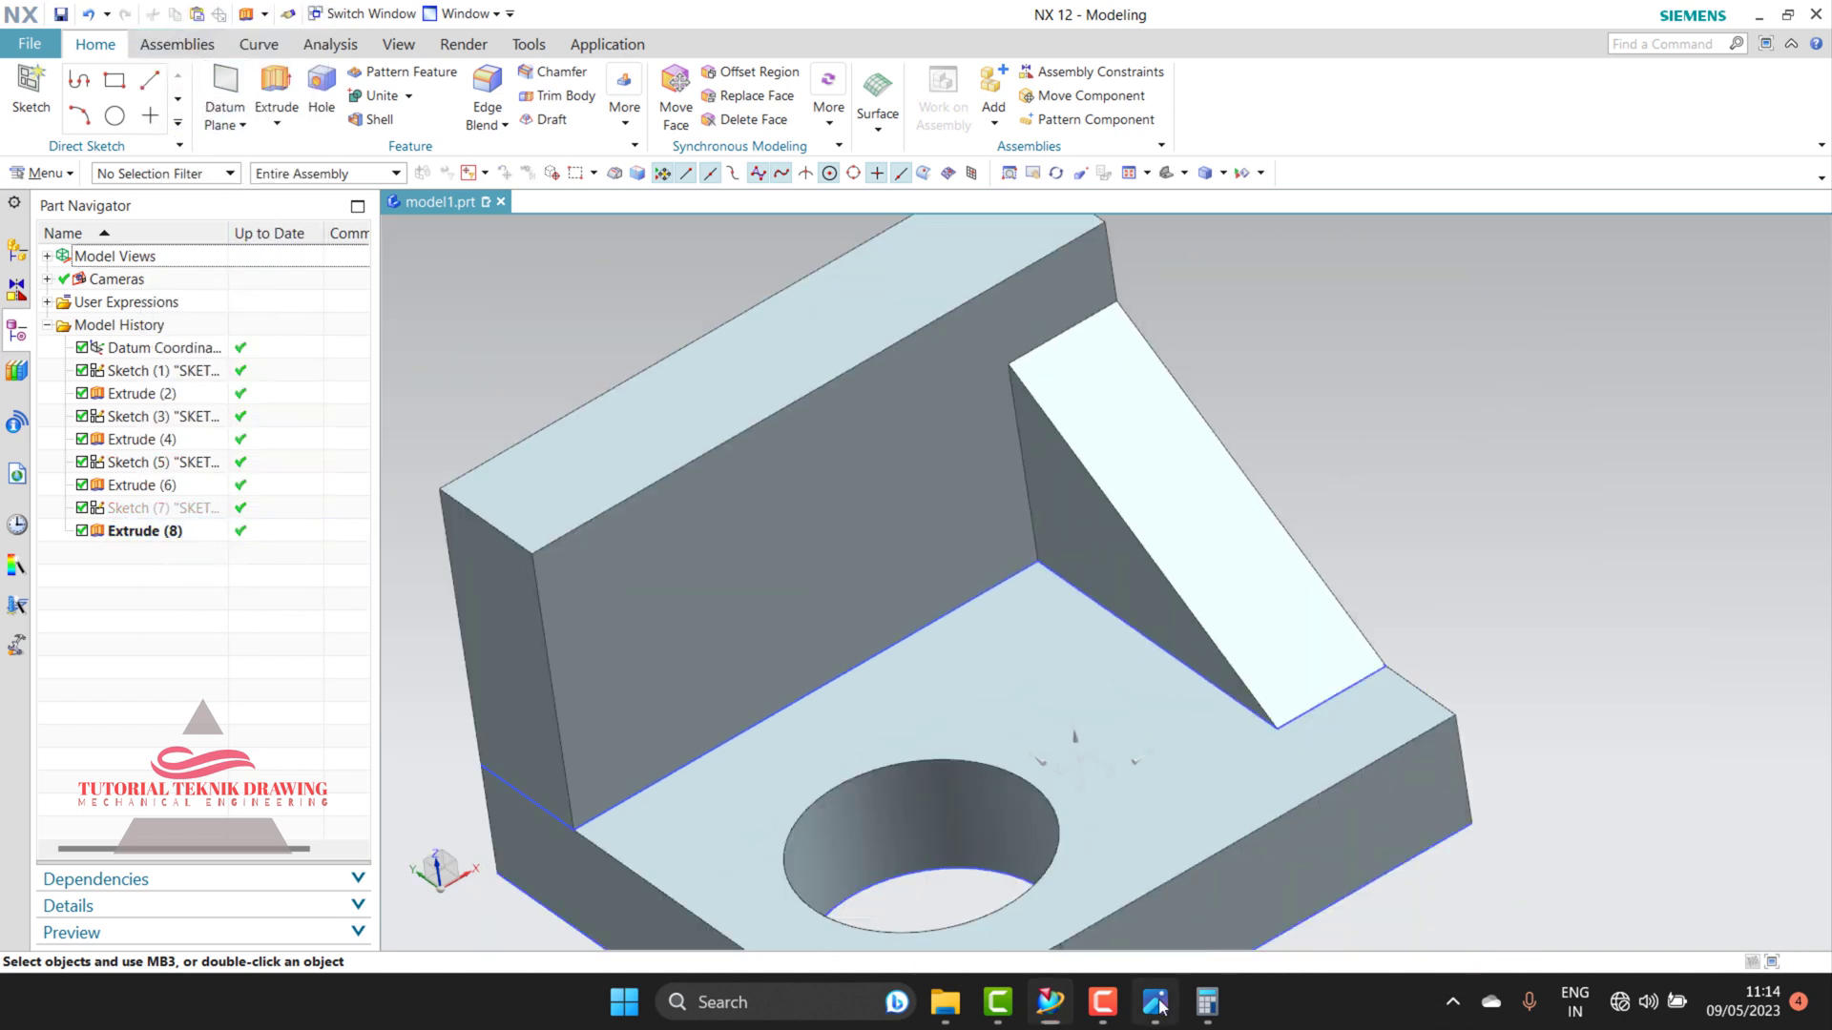
click(1154, 1002)
scroll(1408, 499, down, 5)
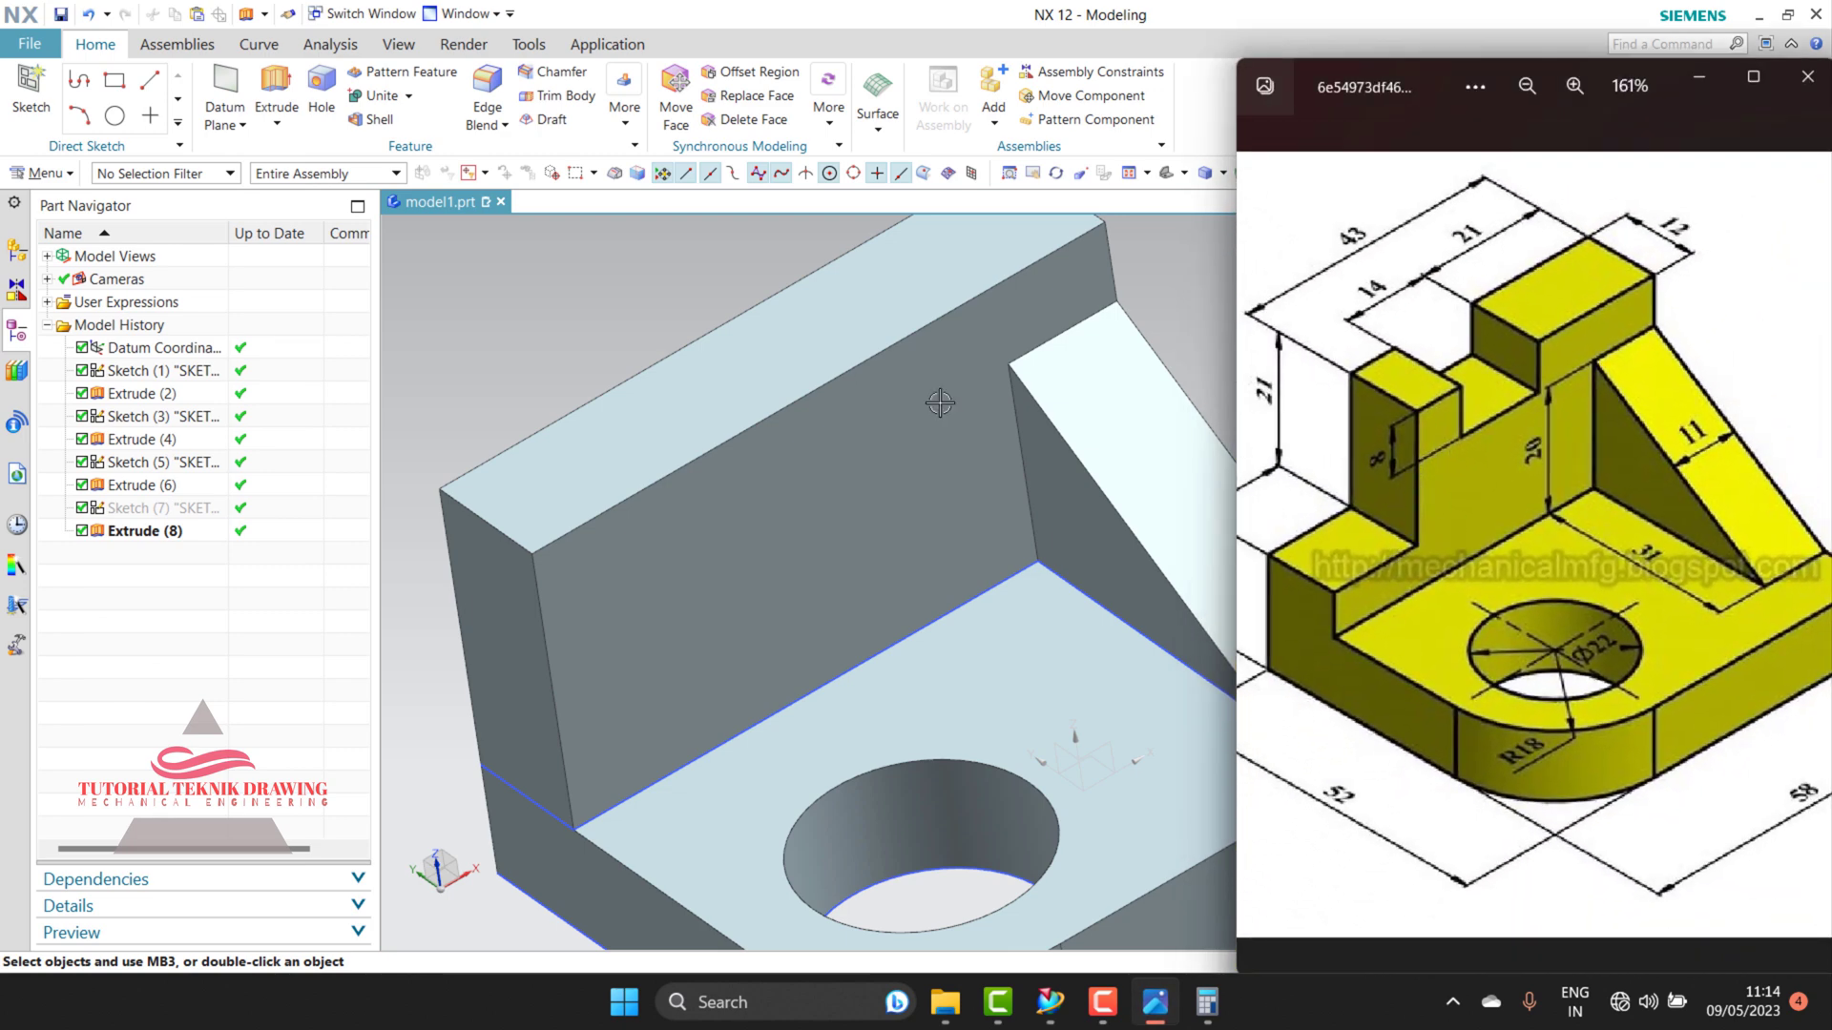
click(411, 287)
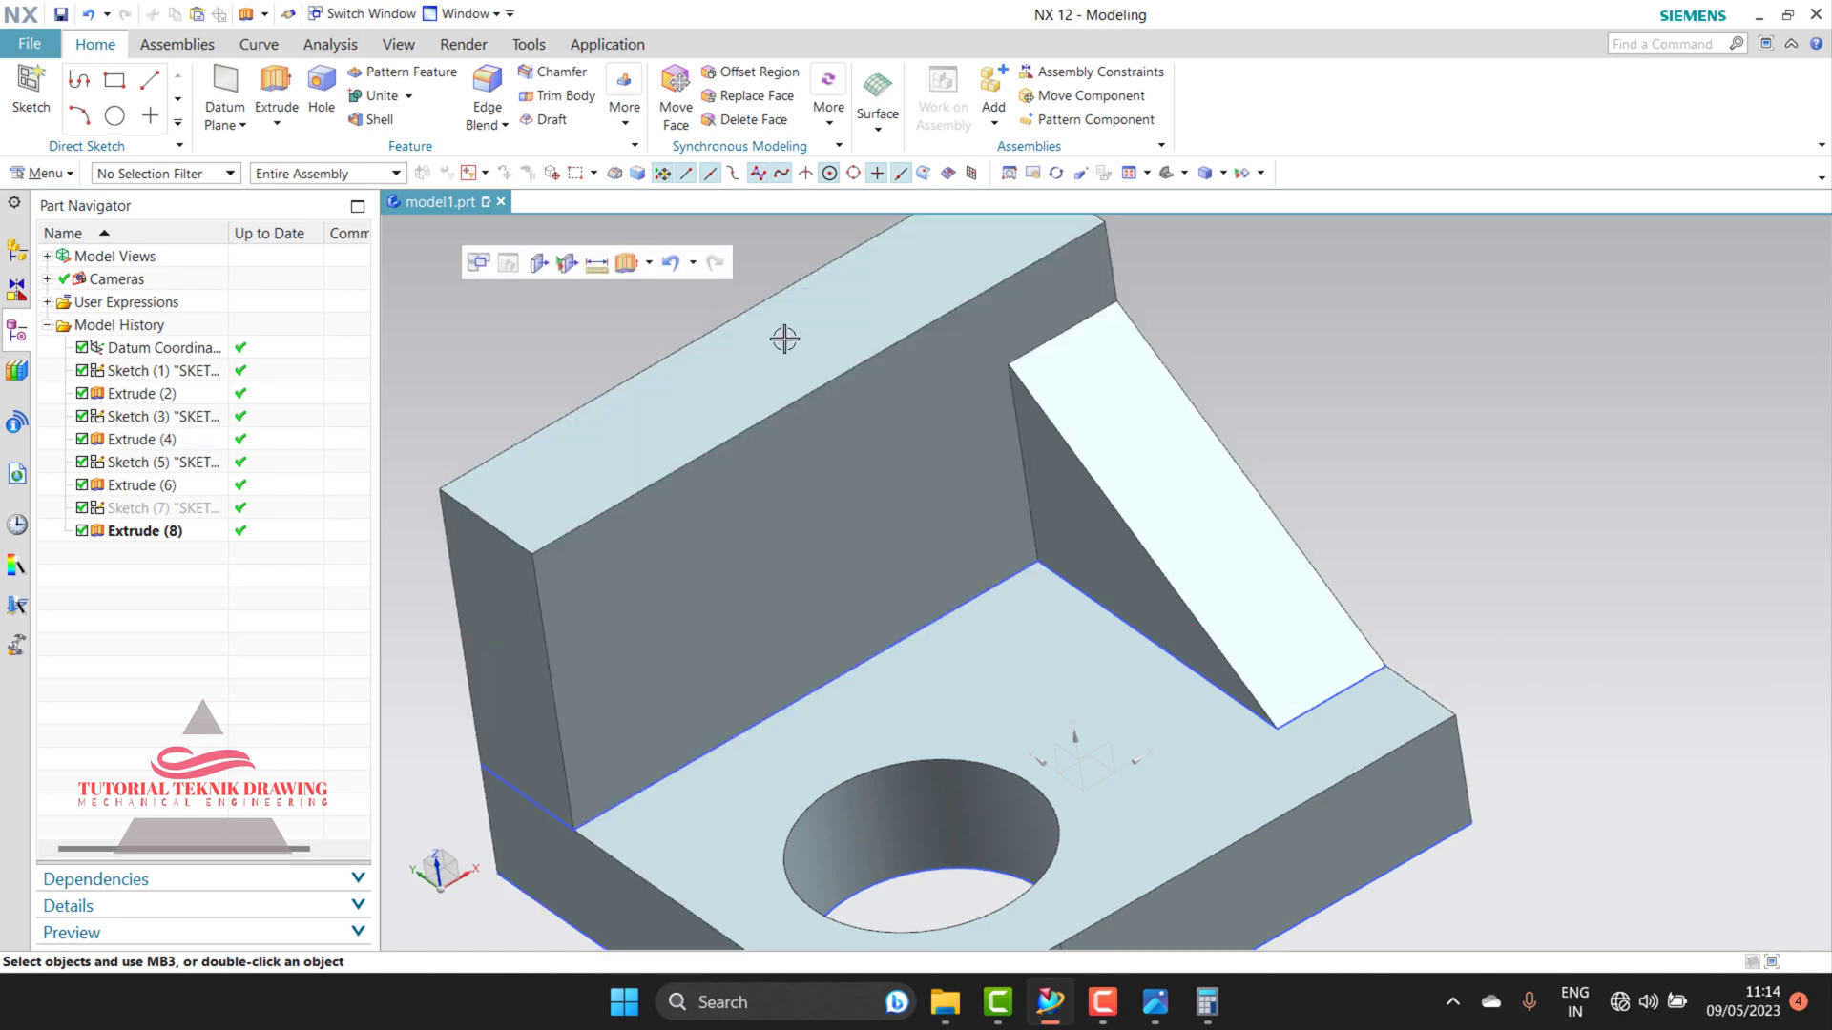
scroll(716, 409, down, 2)
Step: Draw two notch rectangles on the upright's back face with Rectangle By 2 Points
click(114, 84)
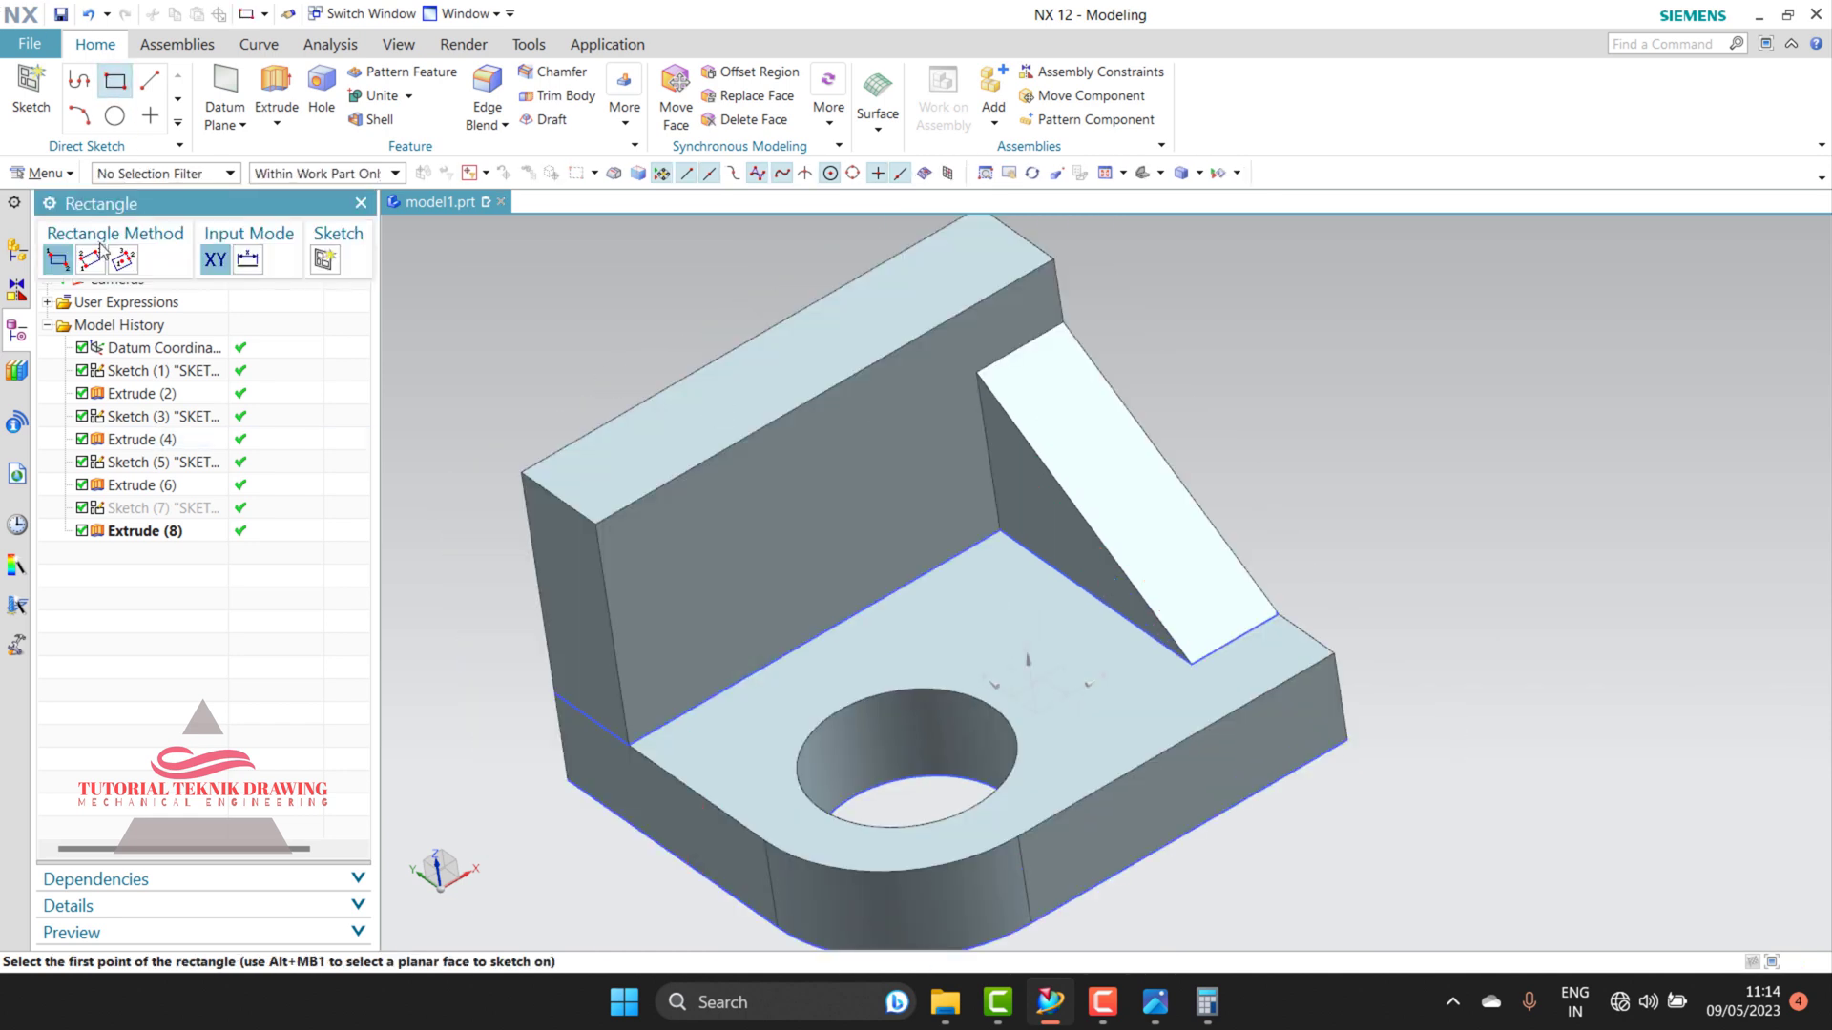
click(59, 261)
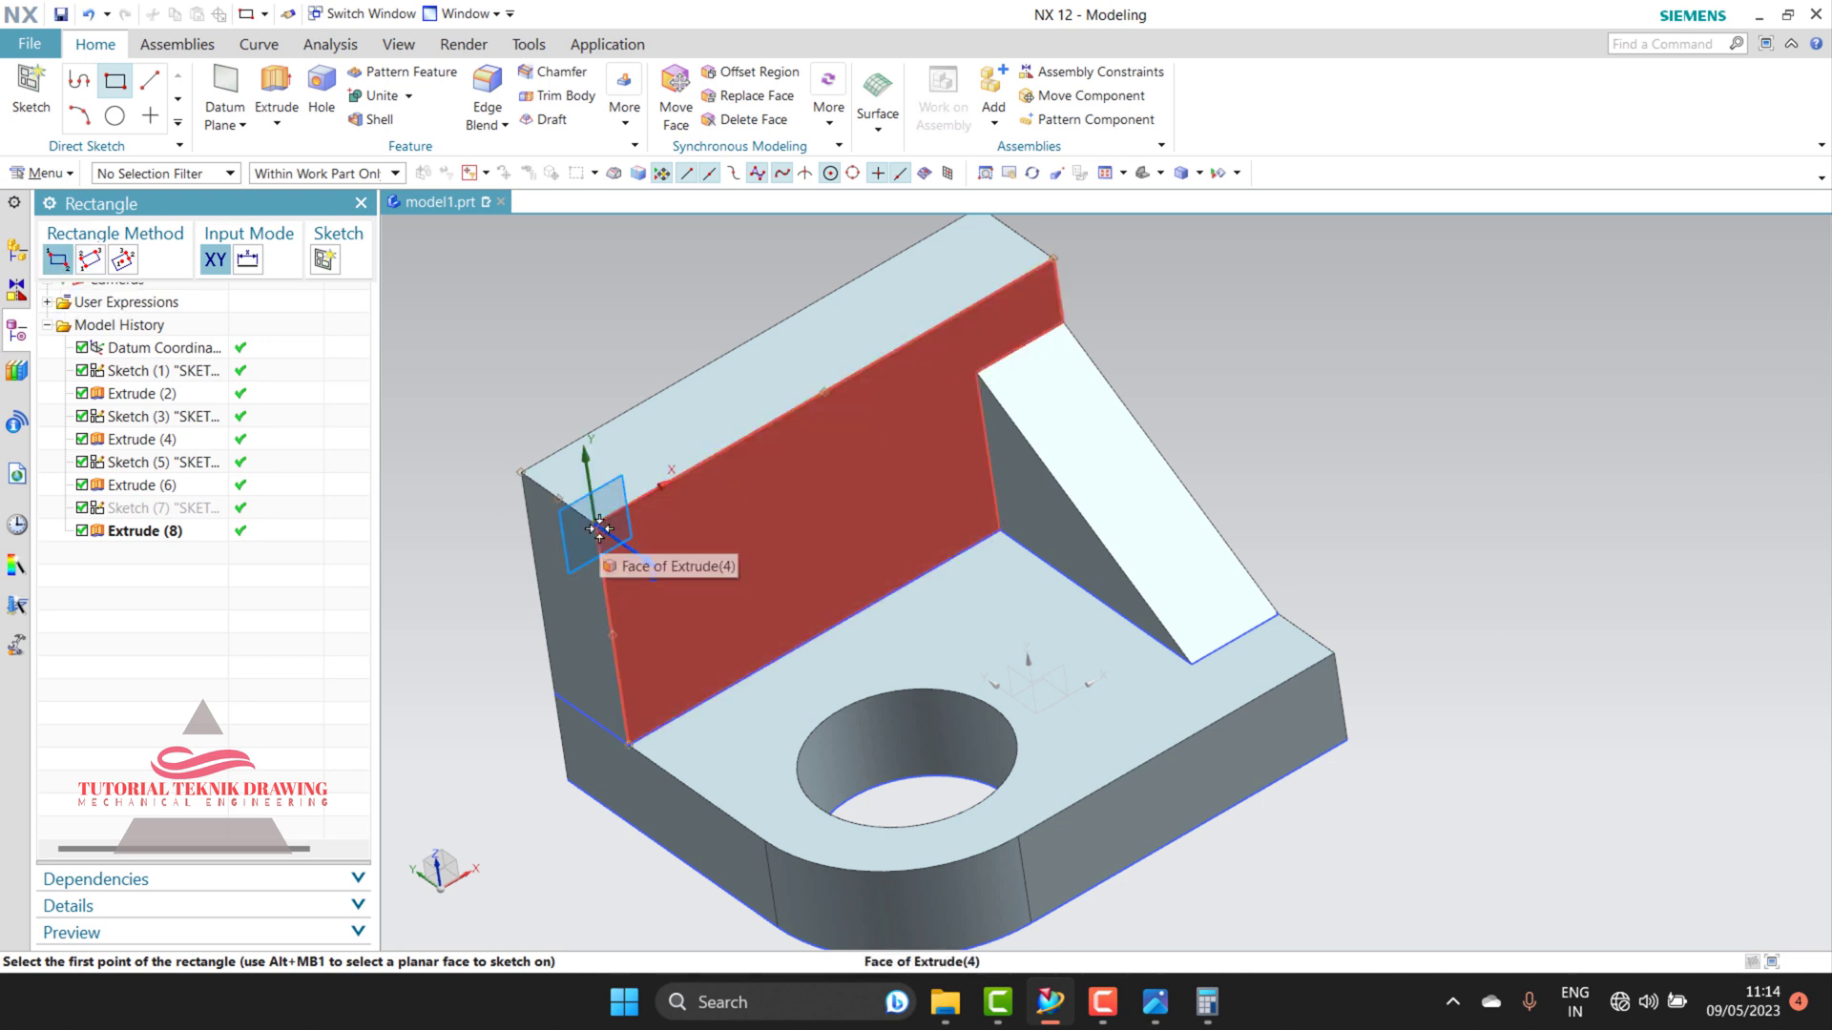
click(595, 522)
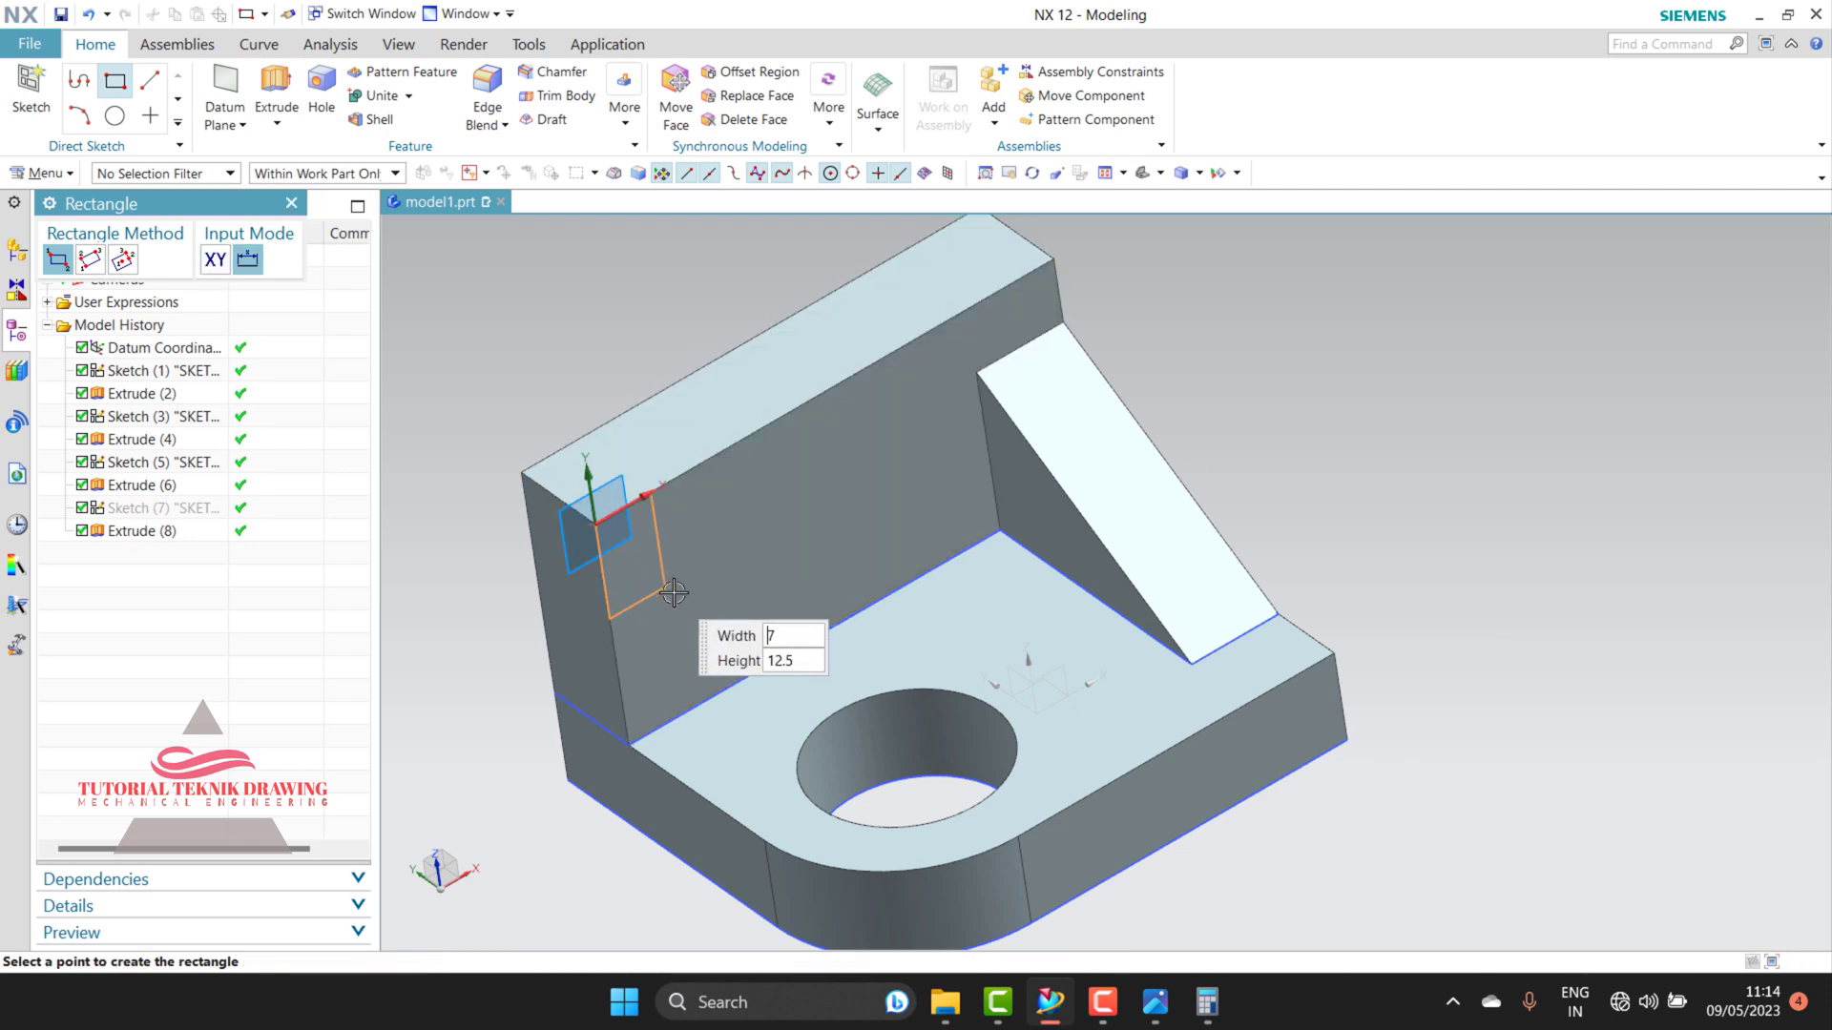
click(730, 570)
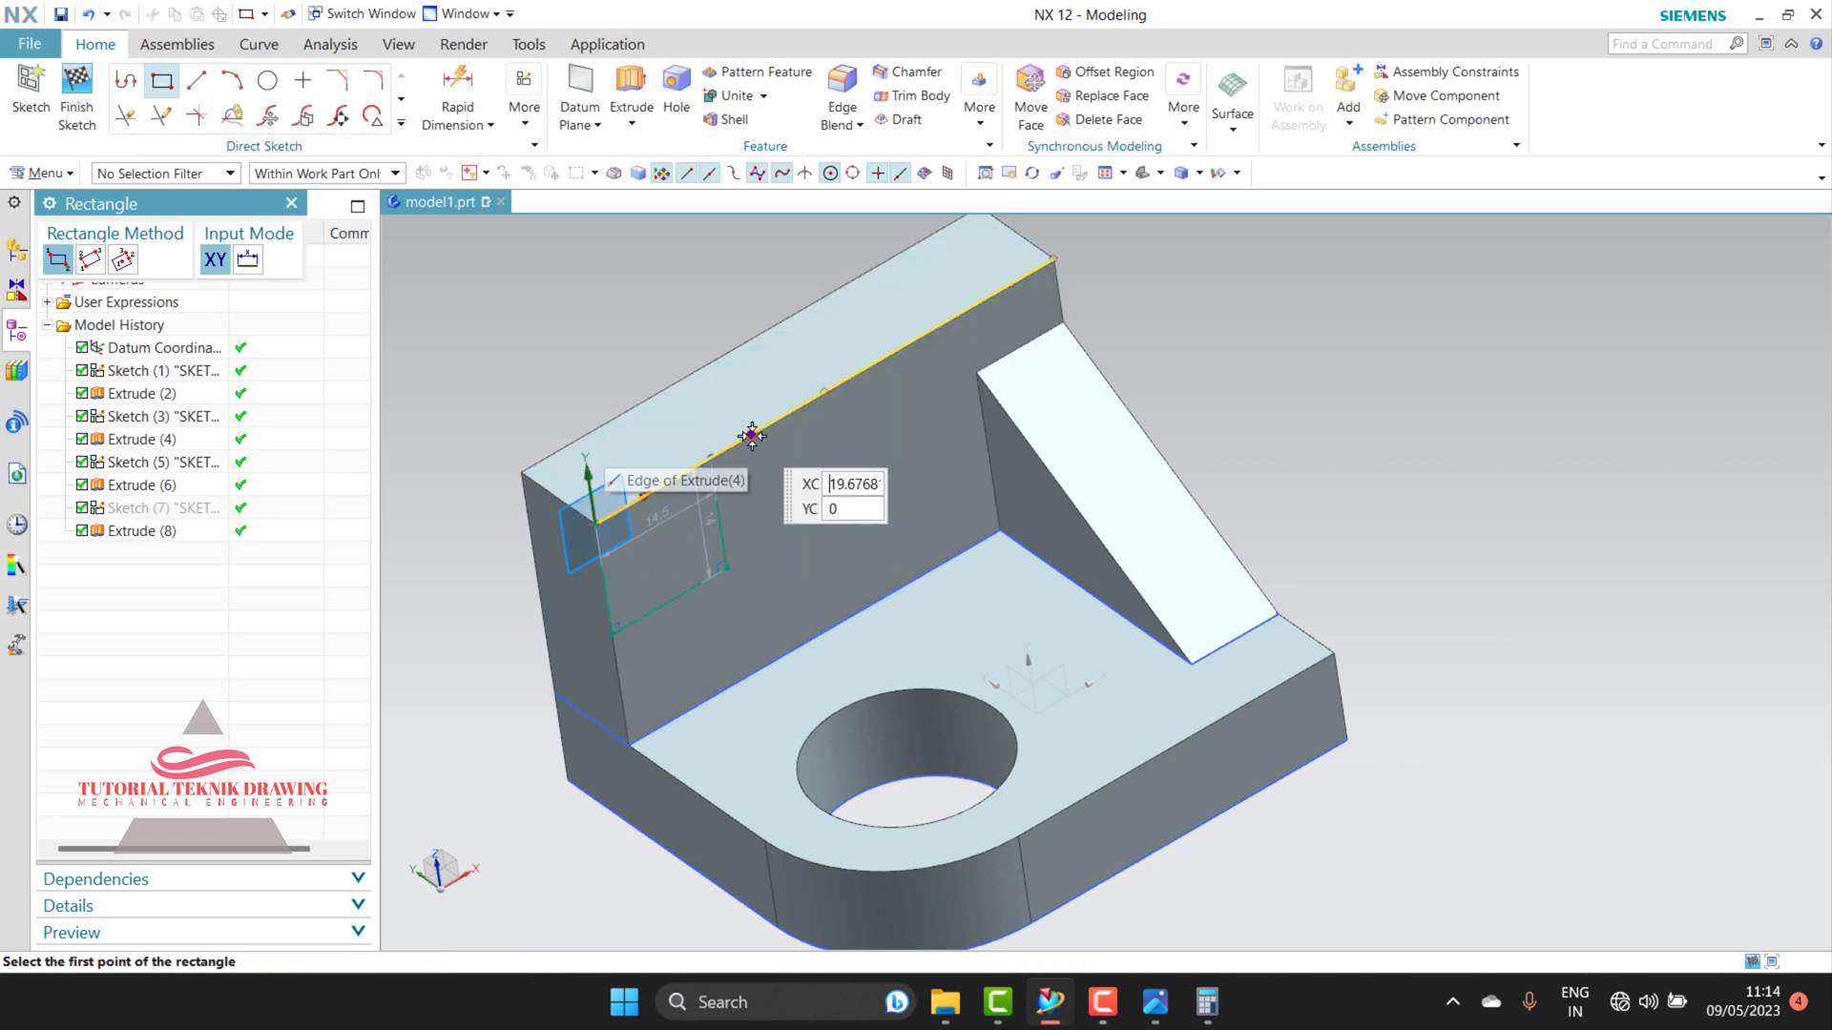
click(752, 432)
click(860, 471)
scroll(660, 591, up, 2)
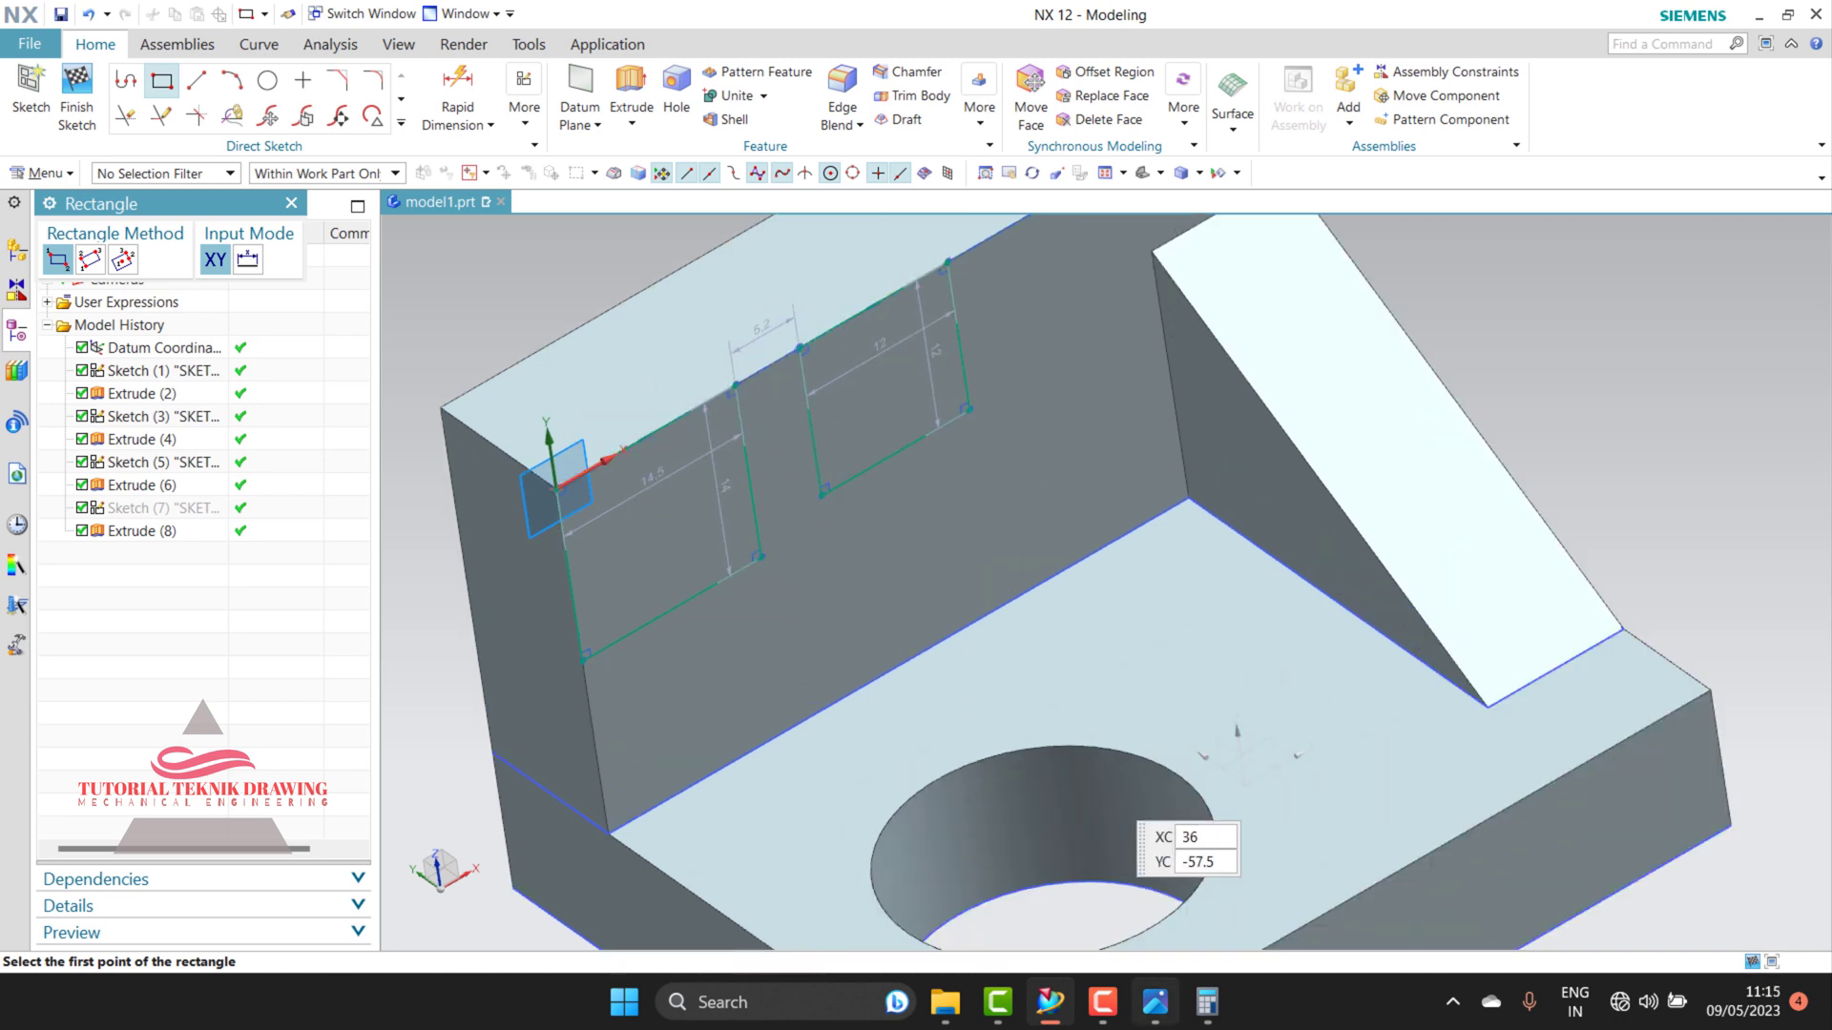
Step: Compare the two rectangles against the reference drawing and exit the rectangle tool
click(1154, 1002)
scroll(1589, 468, down, 1)
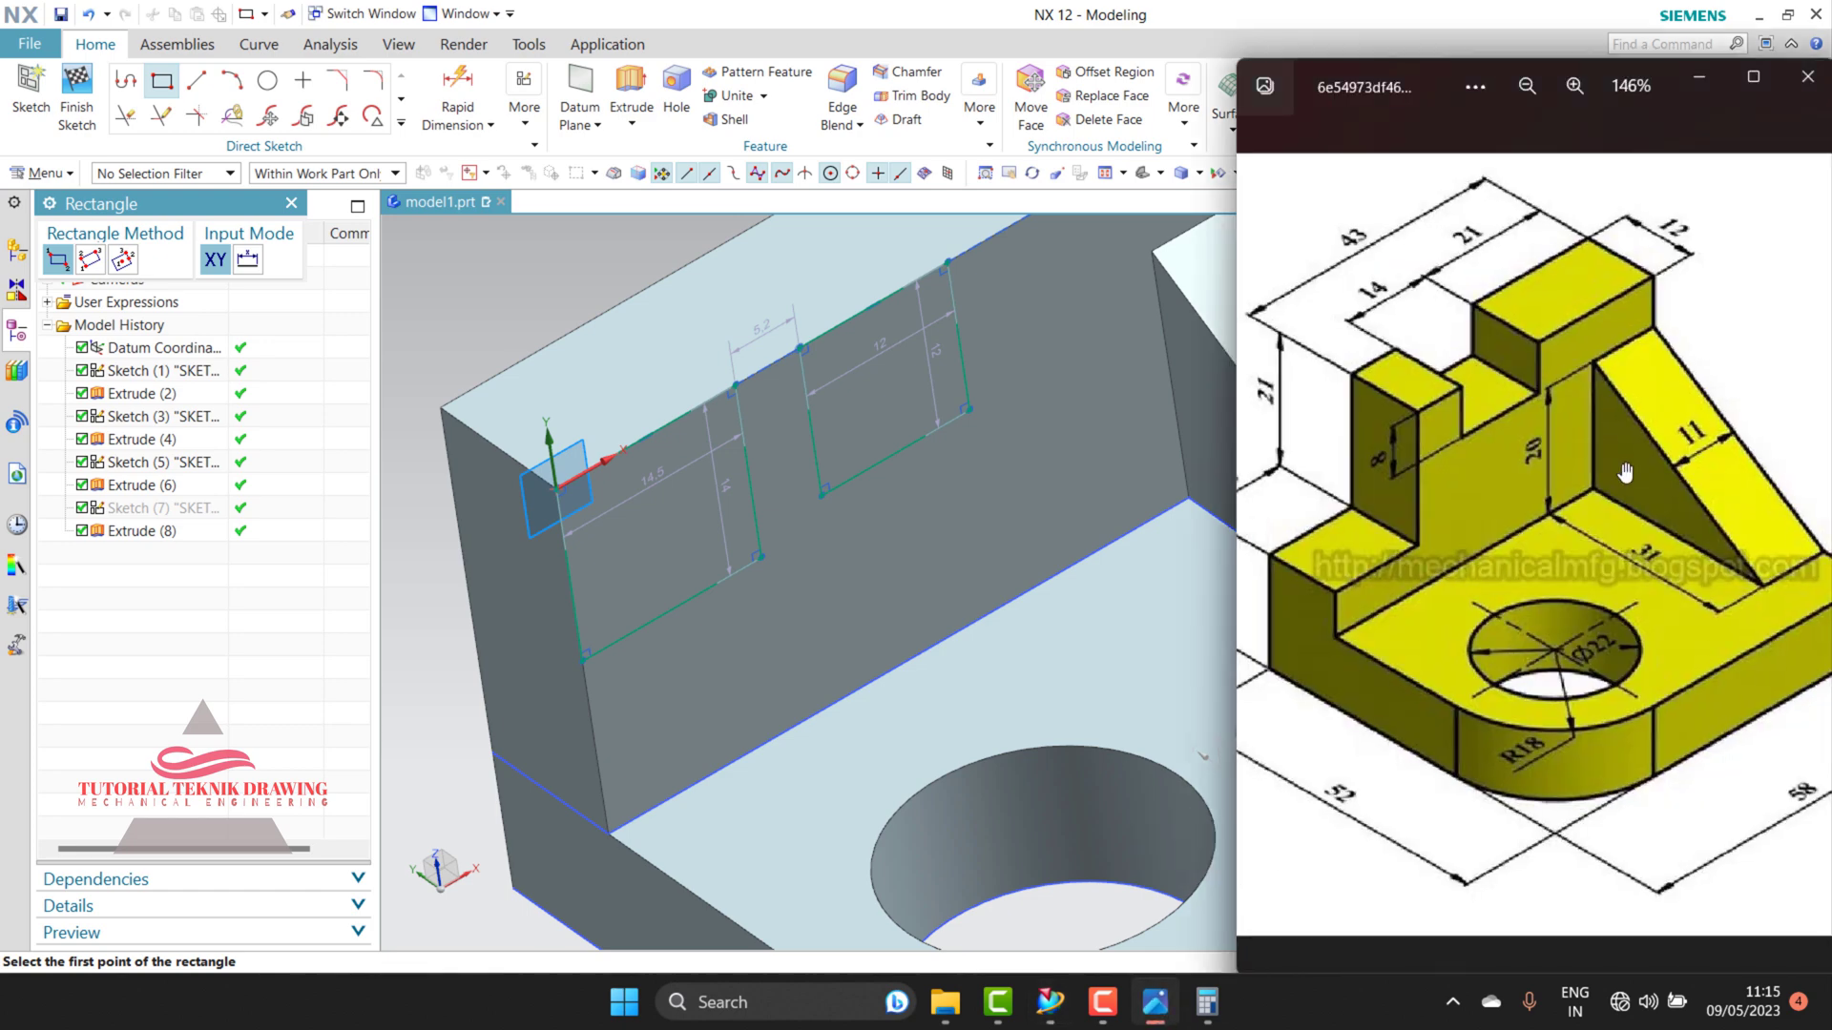
scroll(1546, 477, down, 1)
scroll(1489, 491, up, 2)
scroll(1436, 509, down, 2)
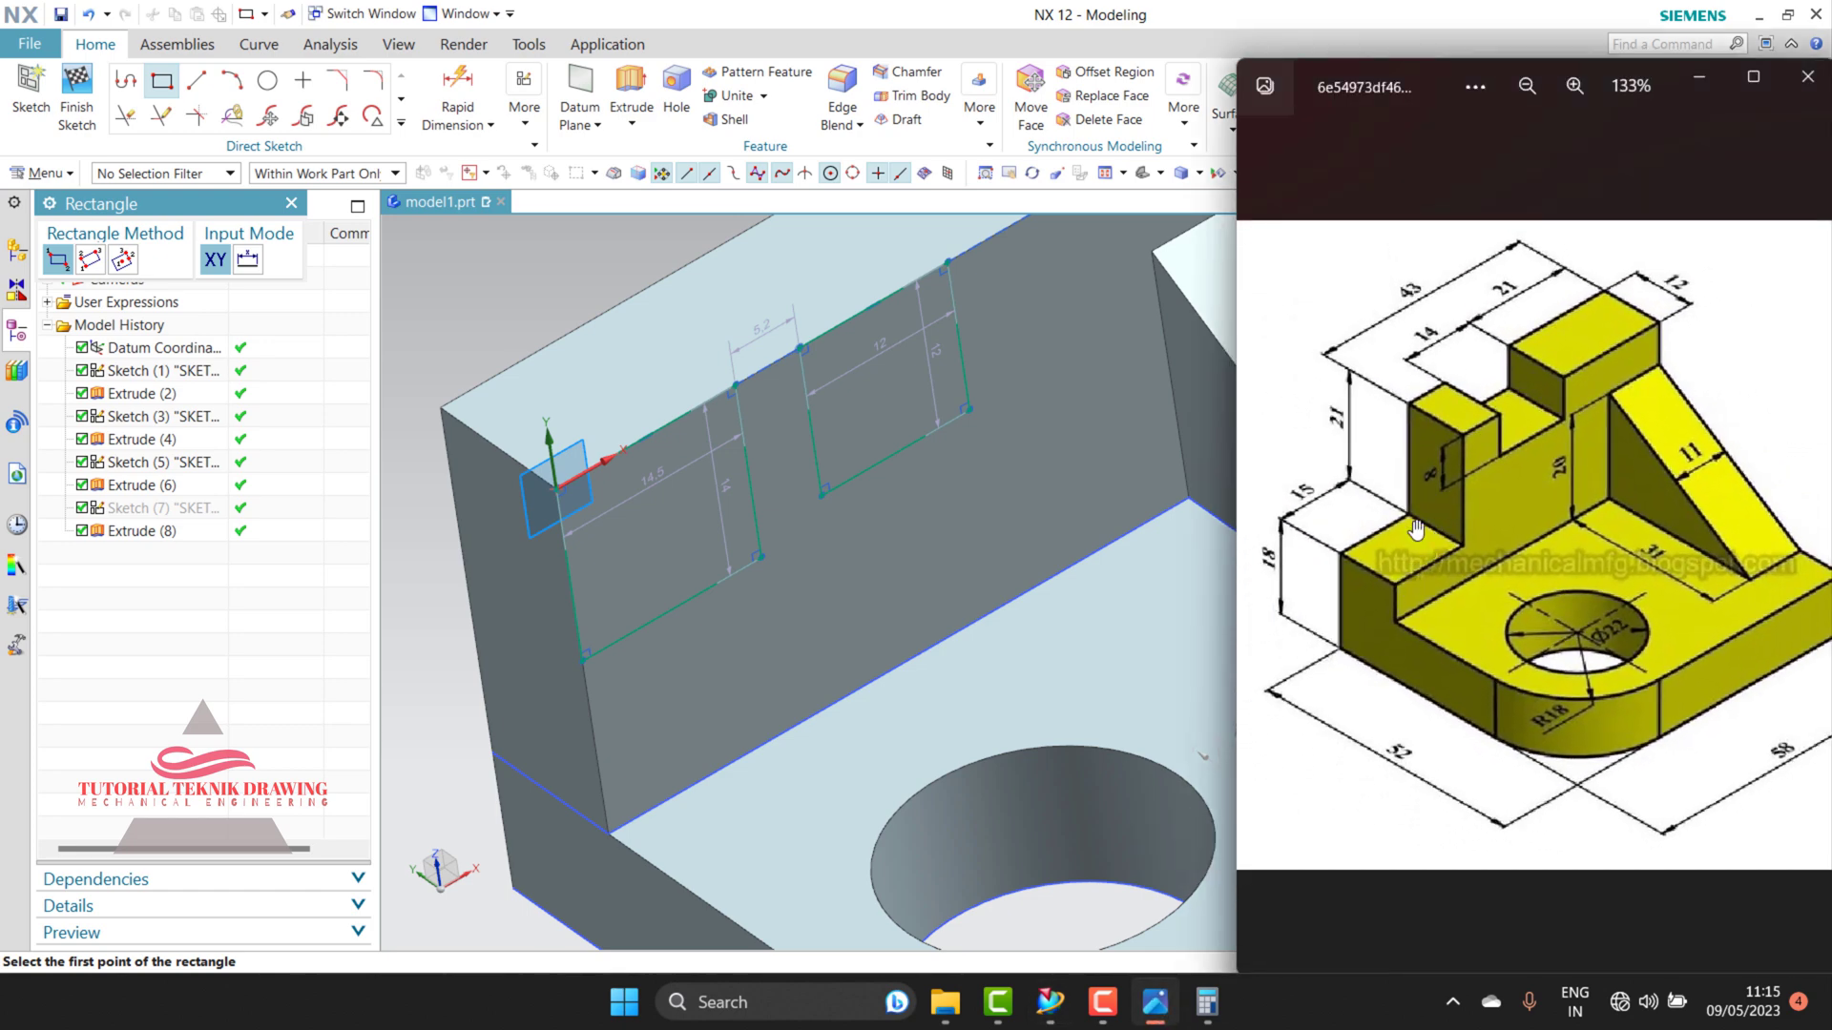
scroll(1364, 472, up, 1)
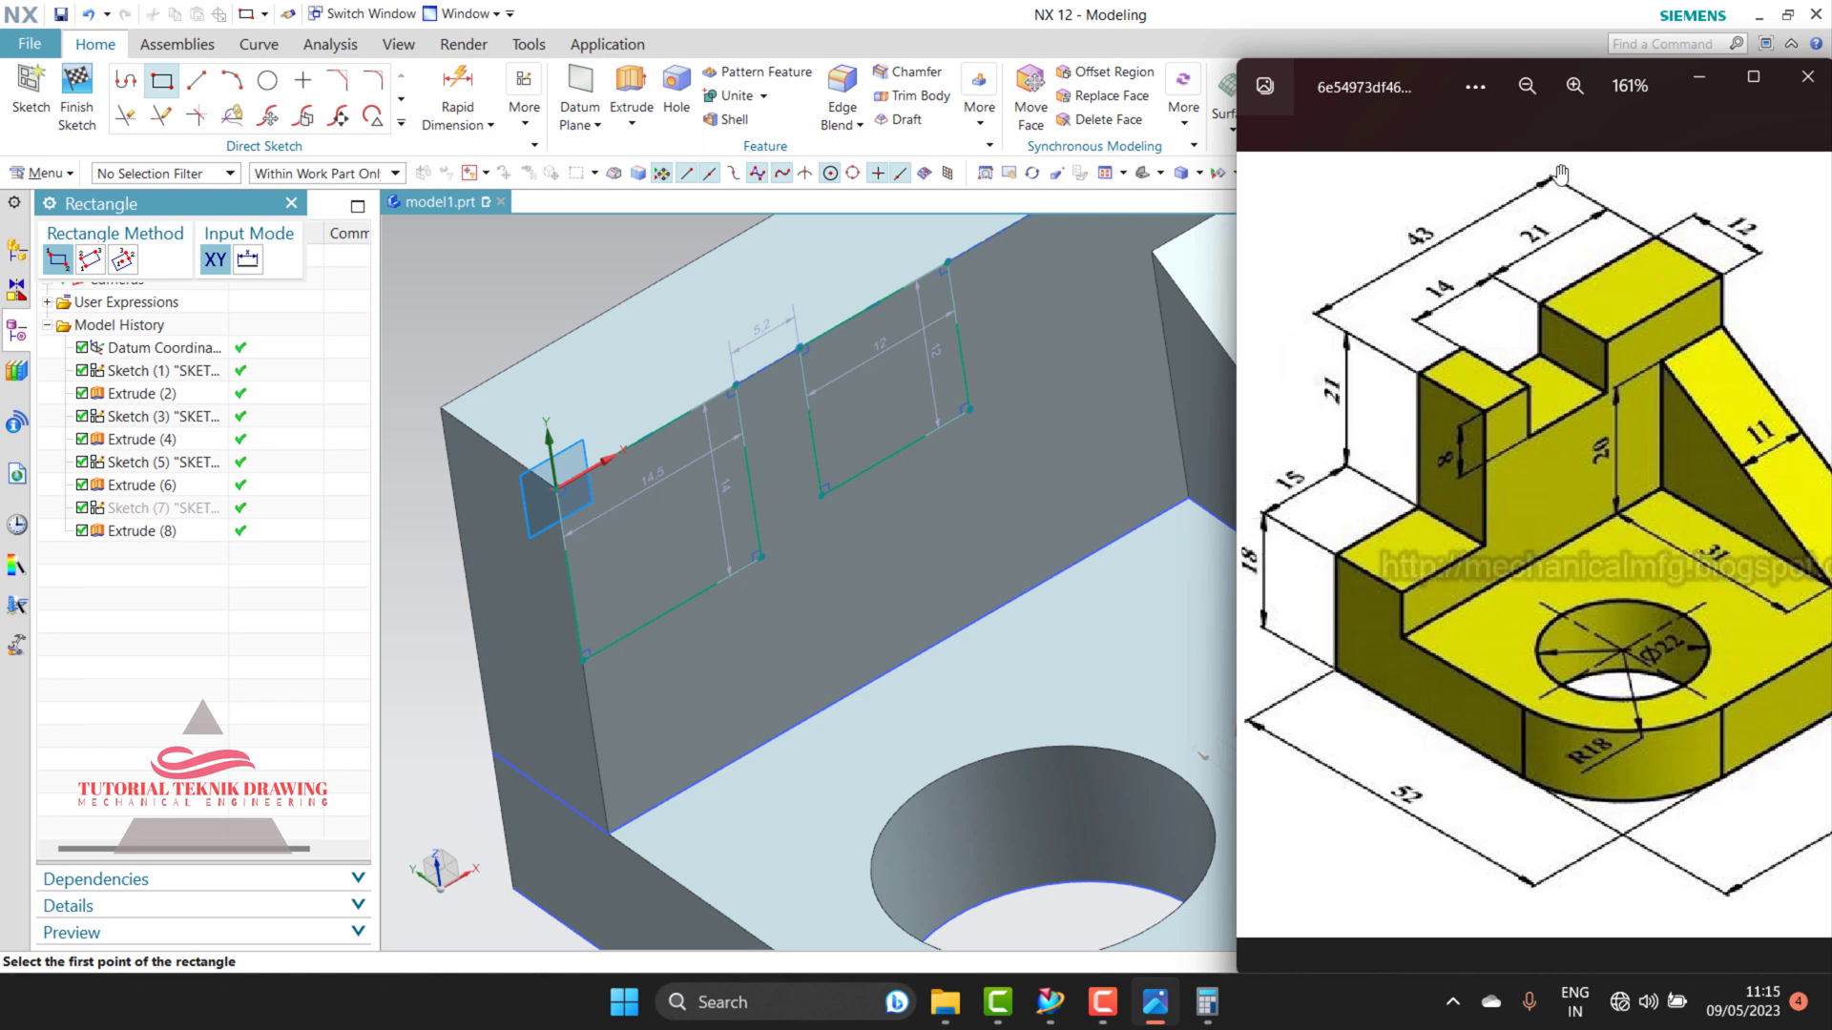
click(1699, 77)
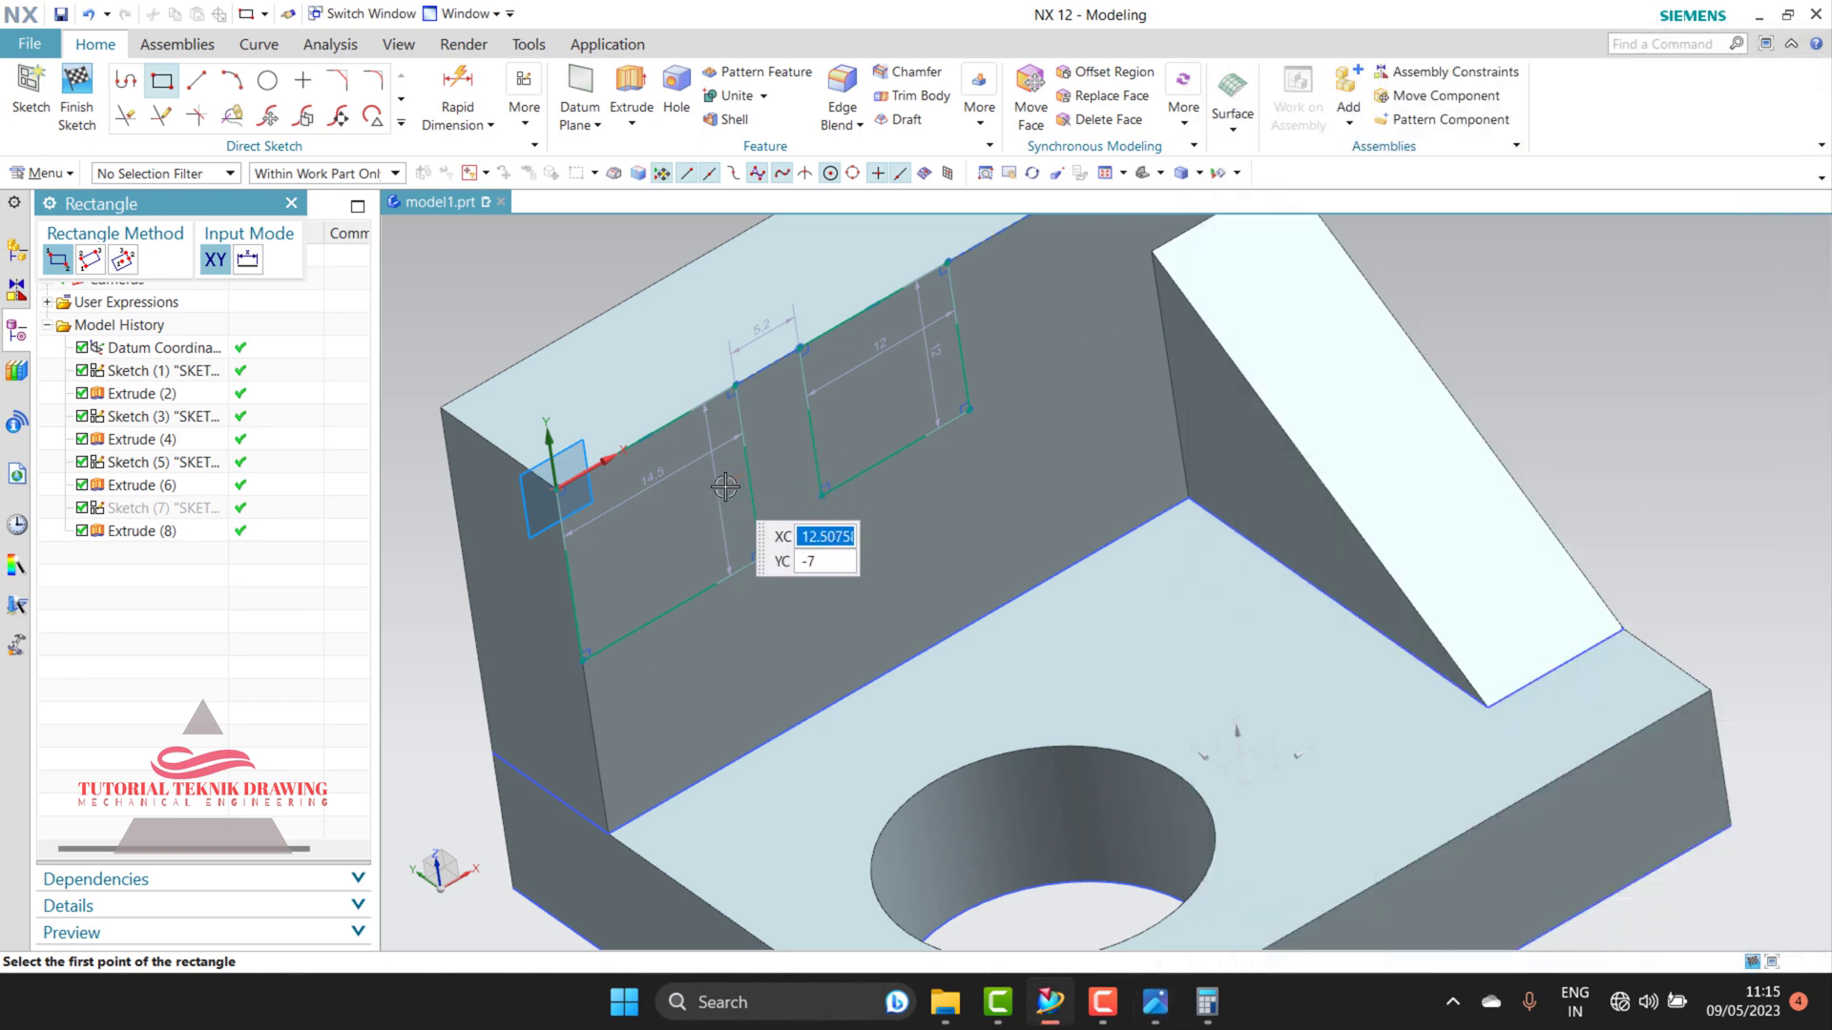
key(Escape)
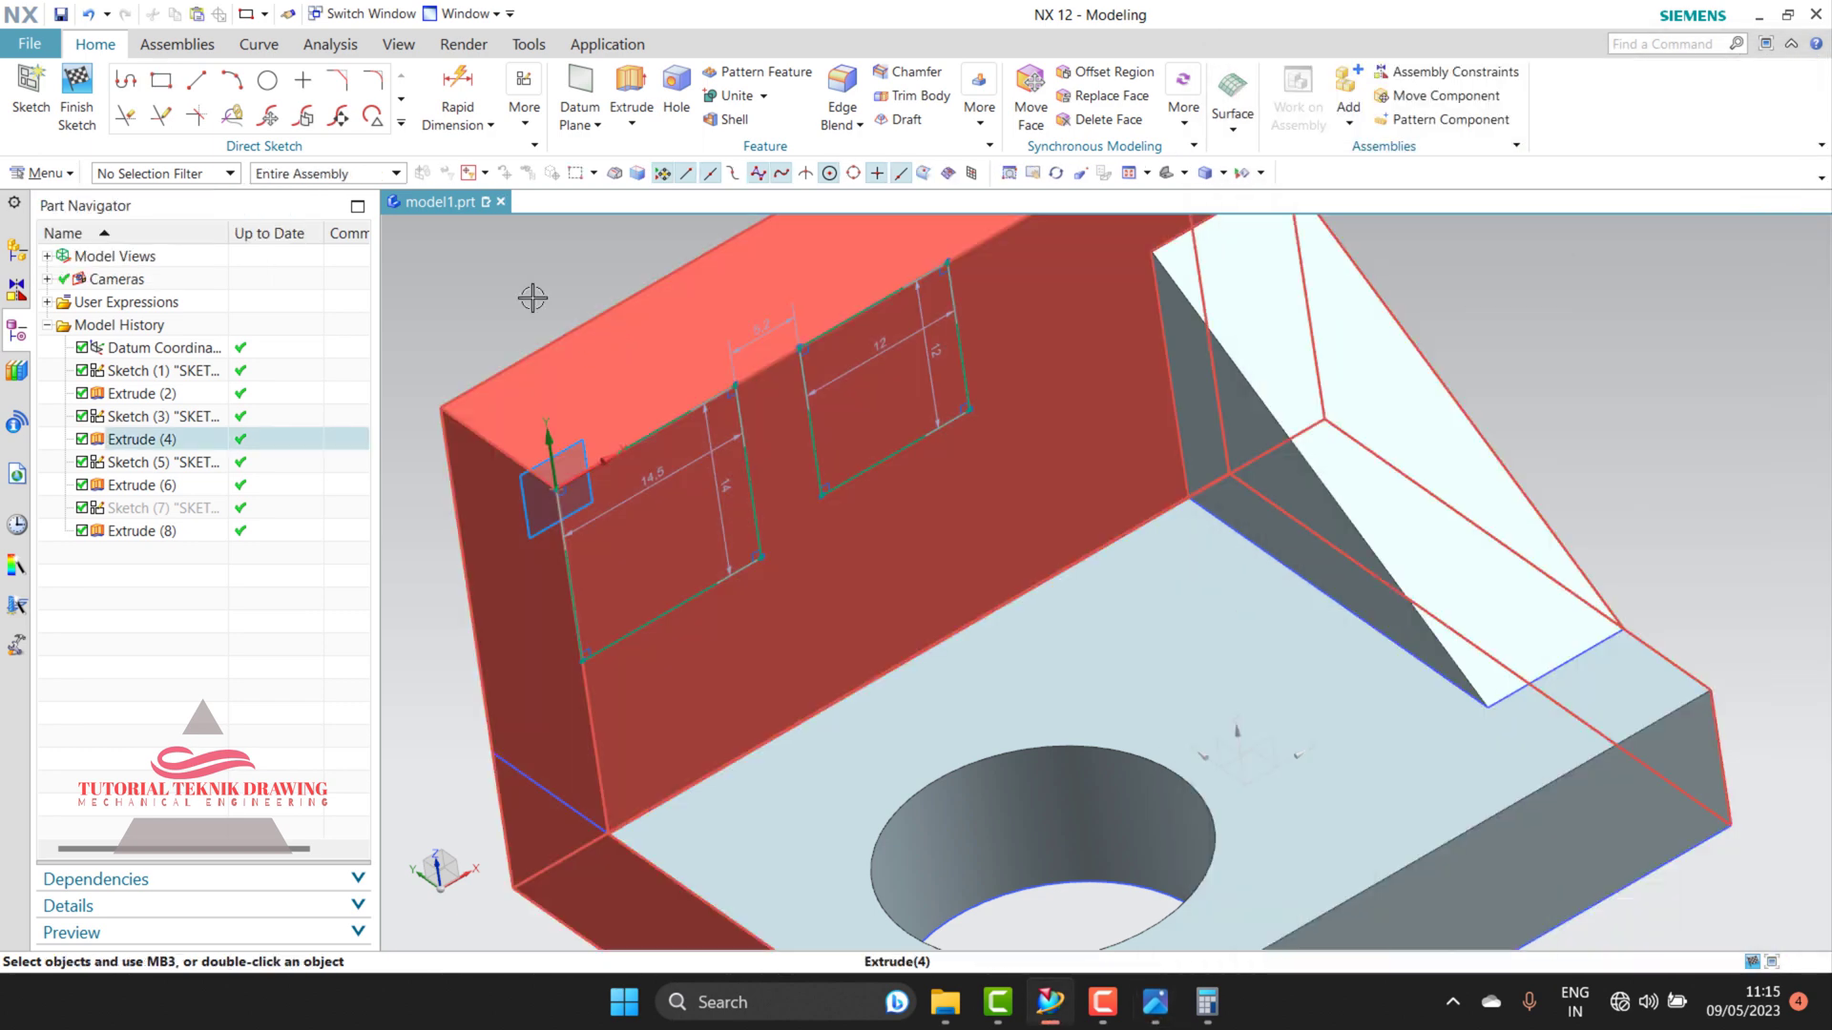
Step: Change the first notch rectangle's dimensions to 21 and 15, then reopen the reference drawing
double_click(725, 488)
text(21)
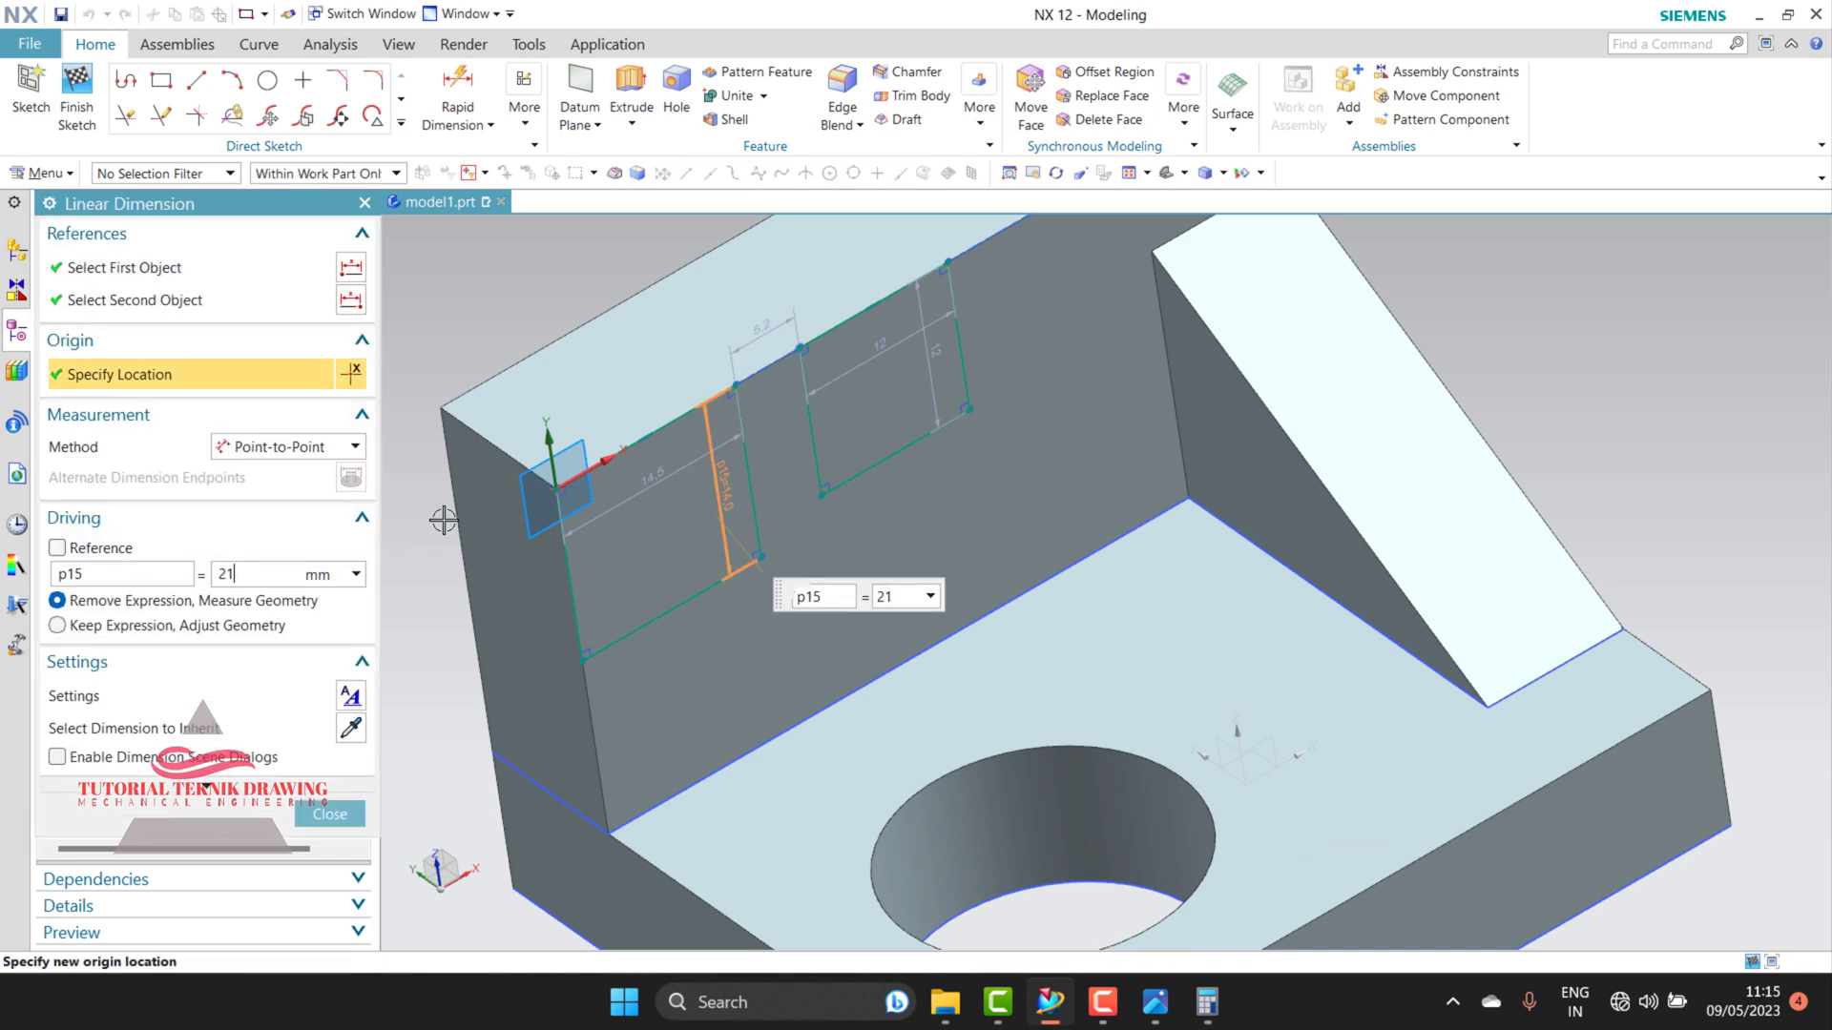
key(Return)
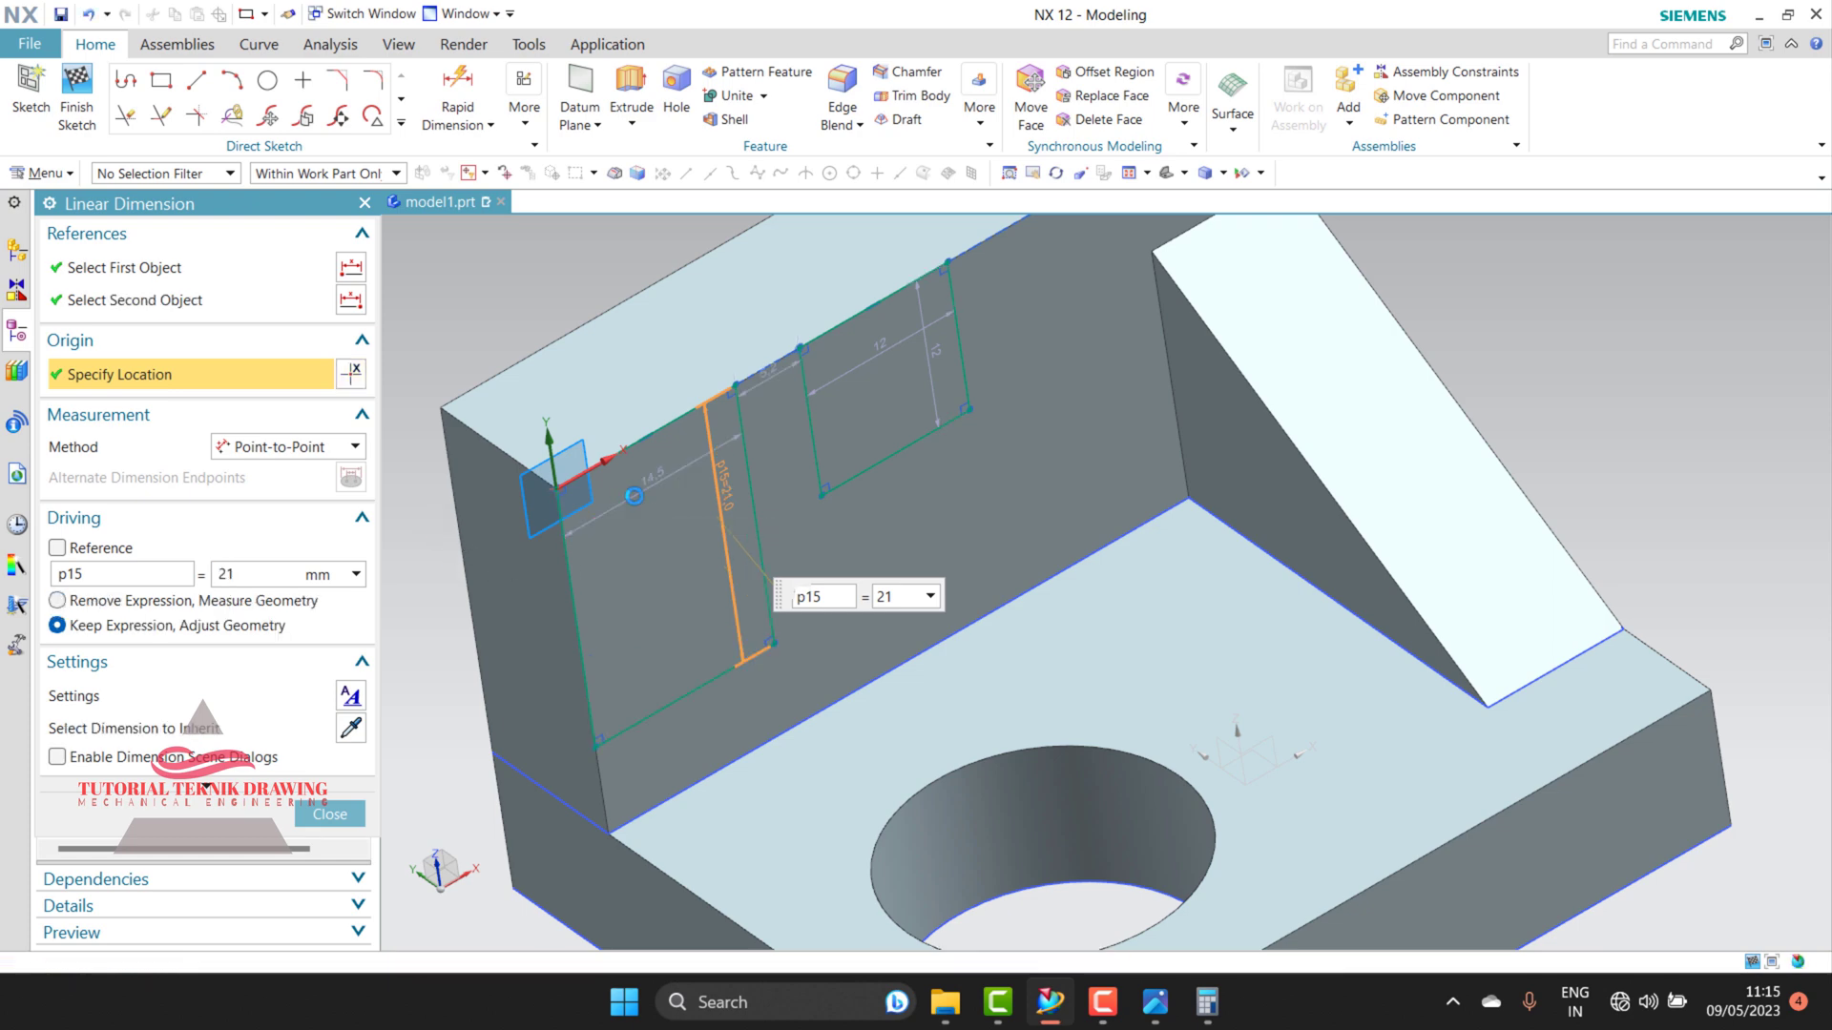
middle_click(634, 496)
double_click(634, 496)
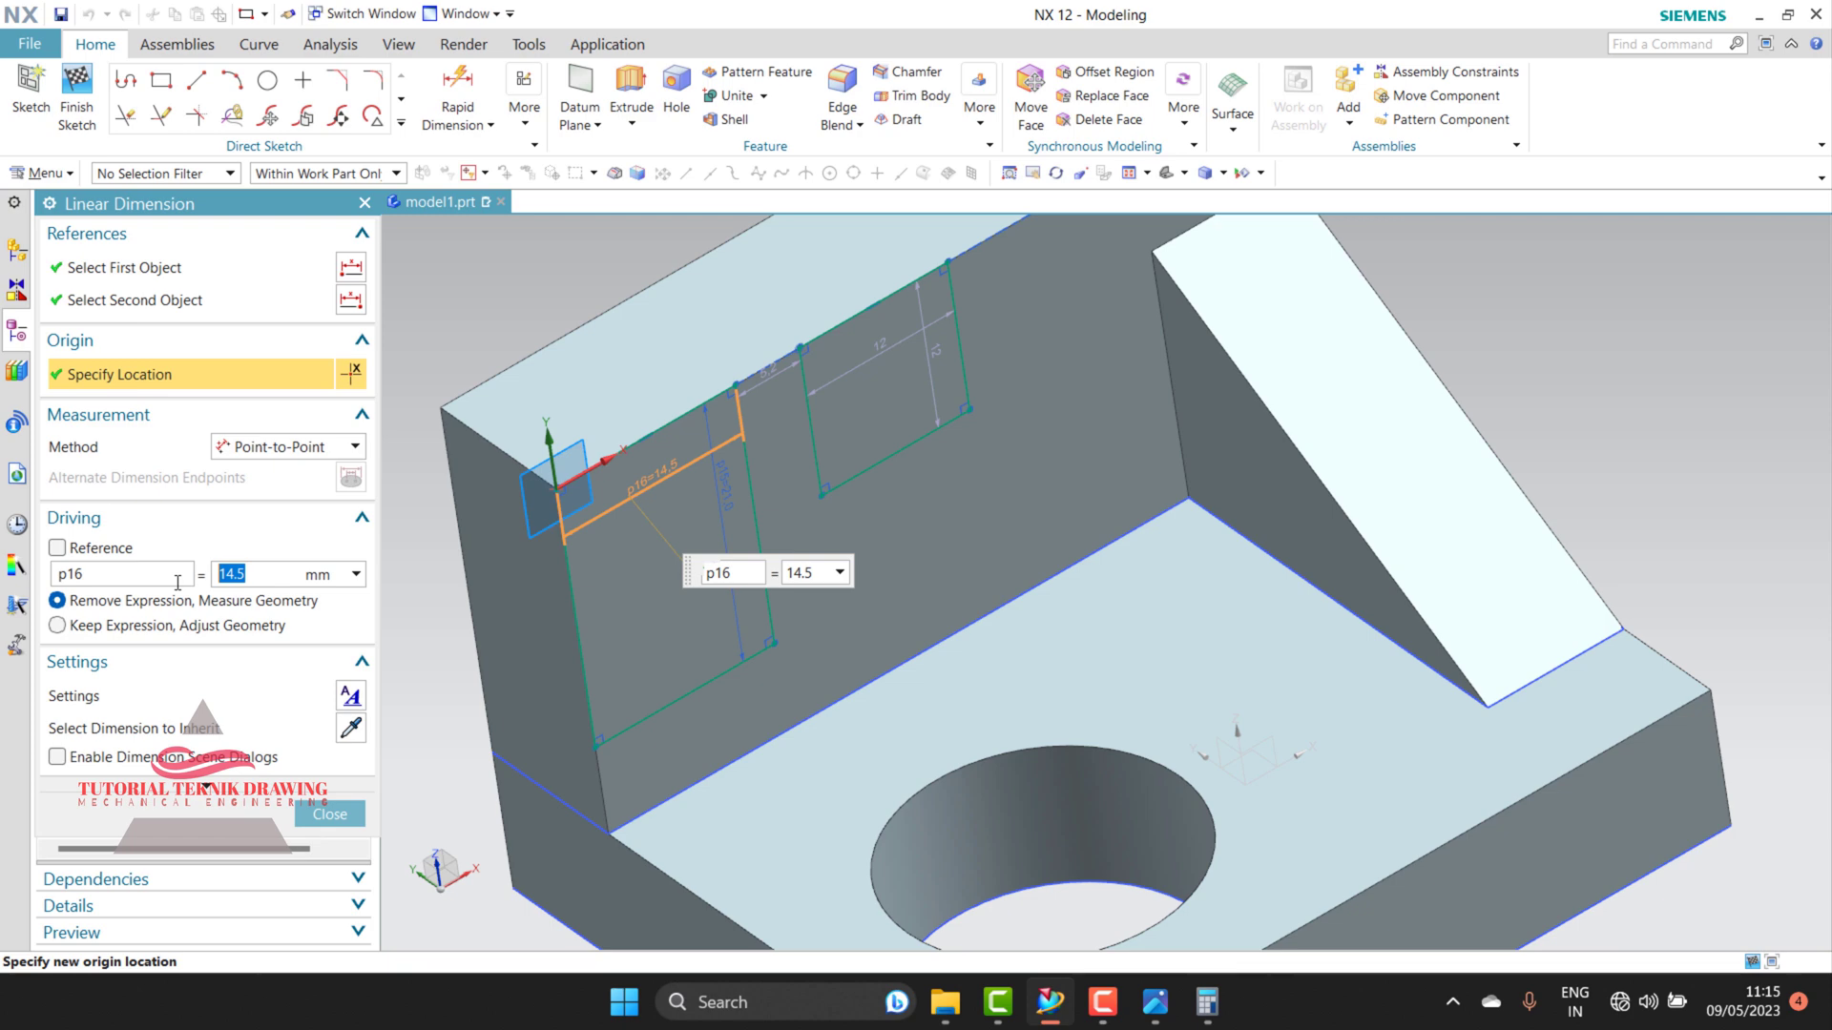
text(15)
key(Return)
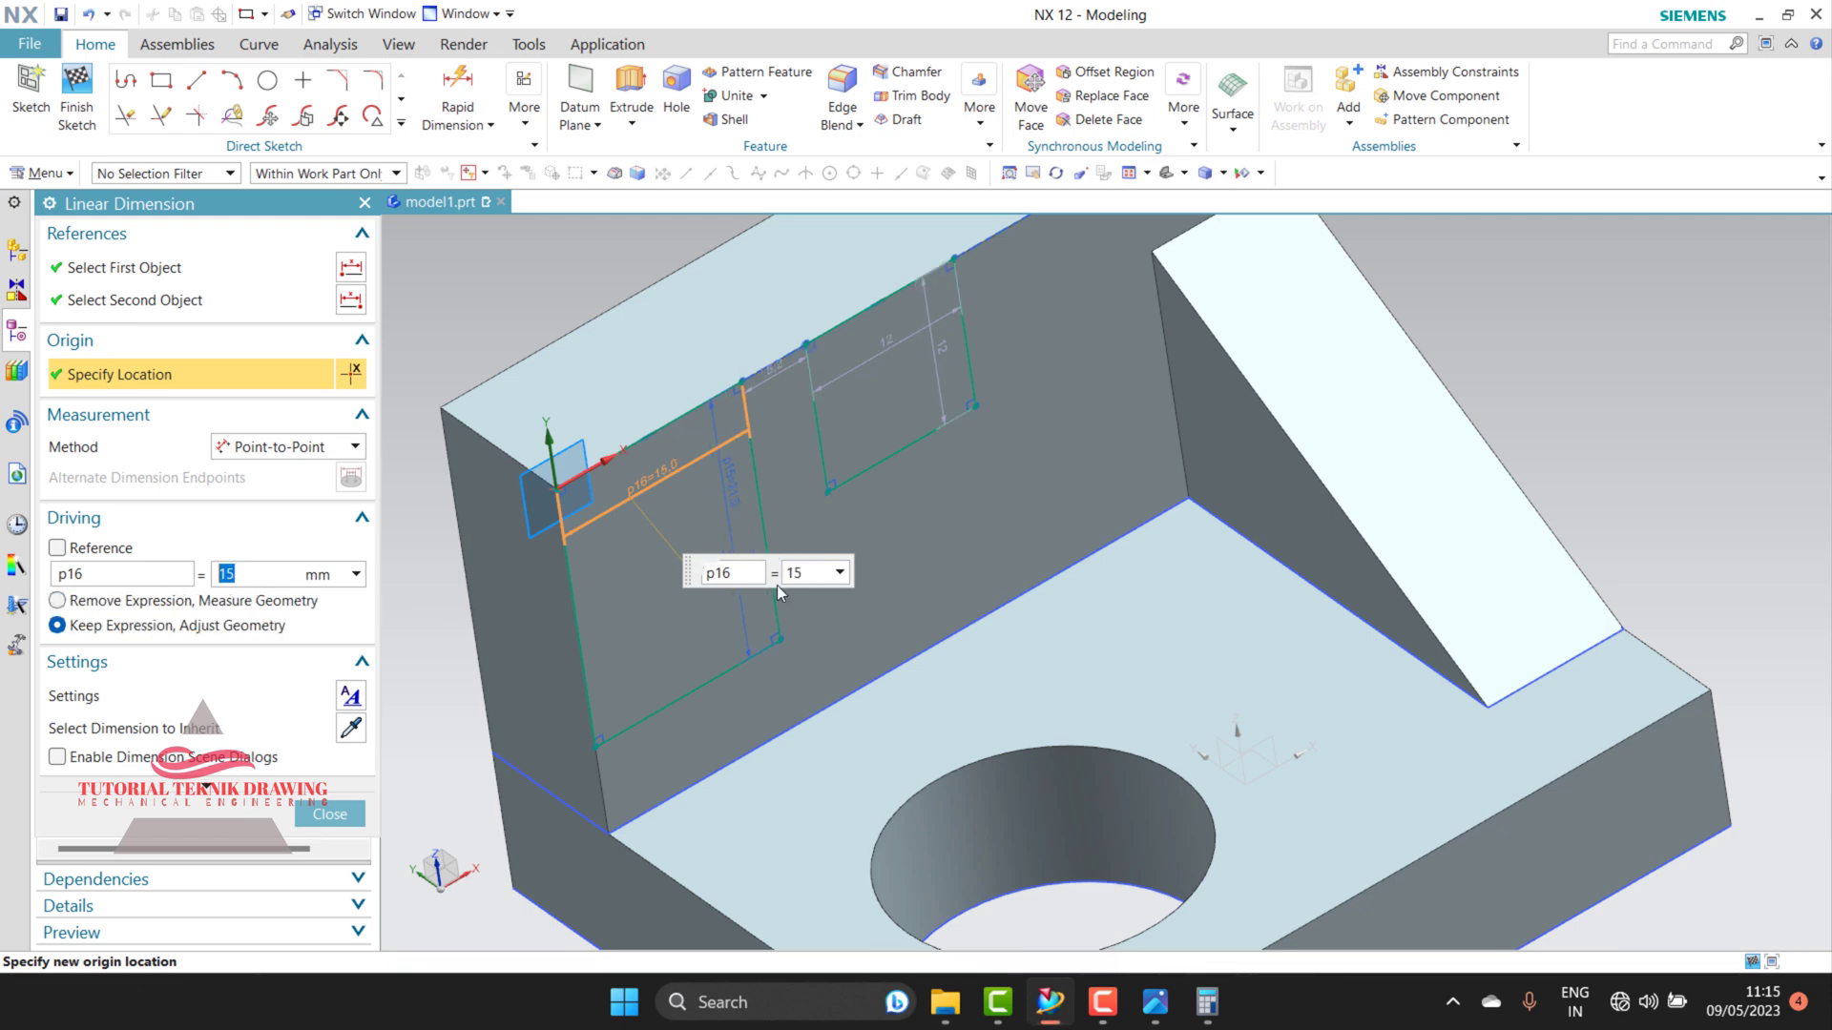
click(329, 815)
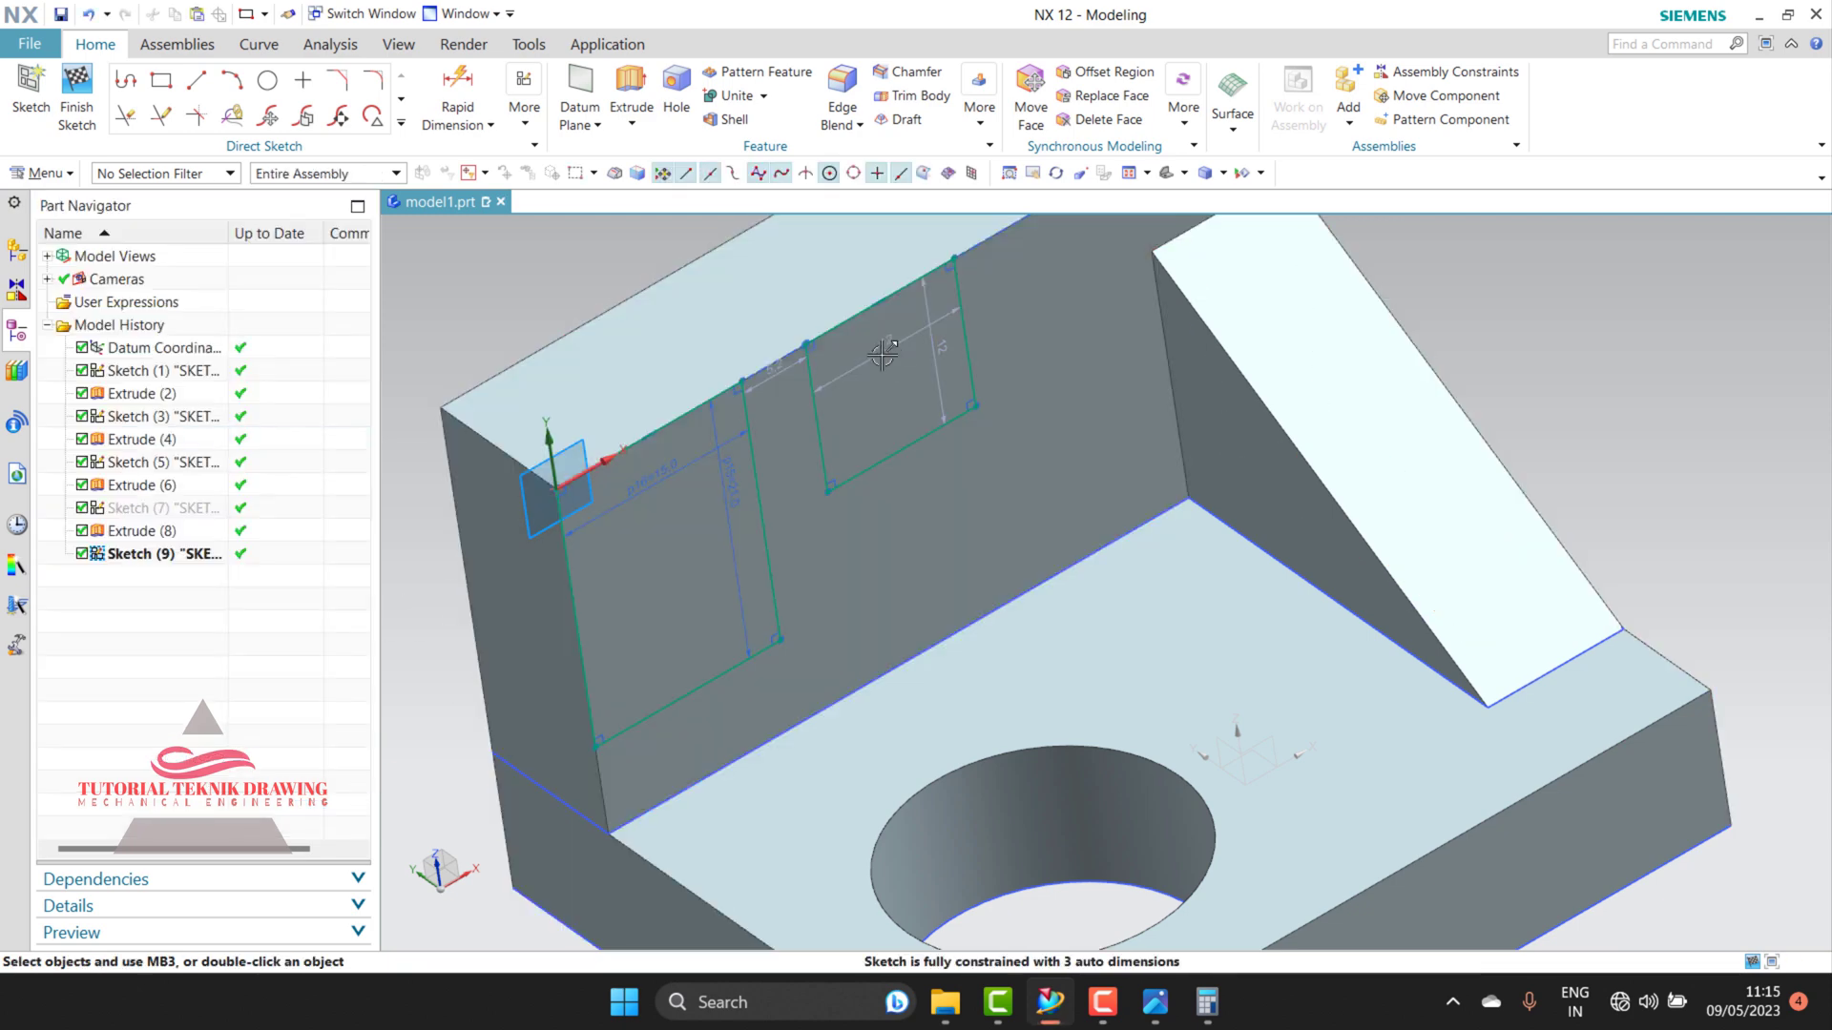
click(1153, 1006)
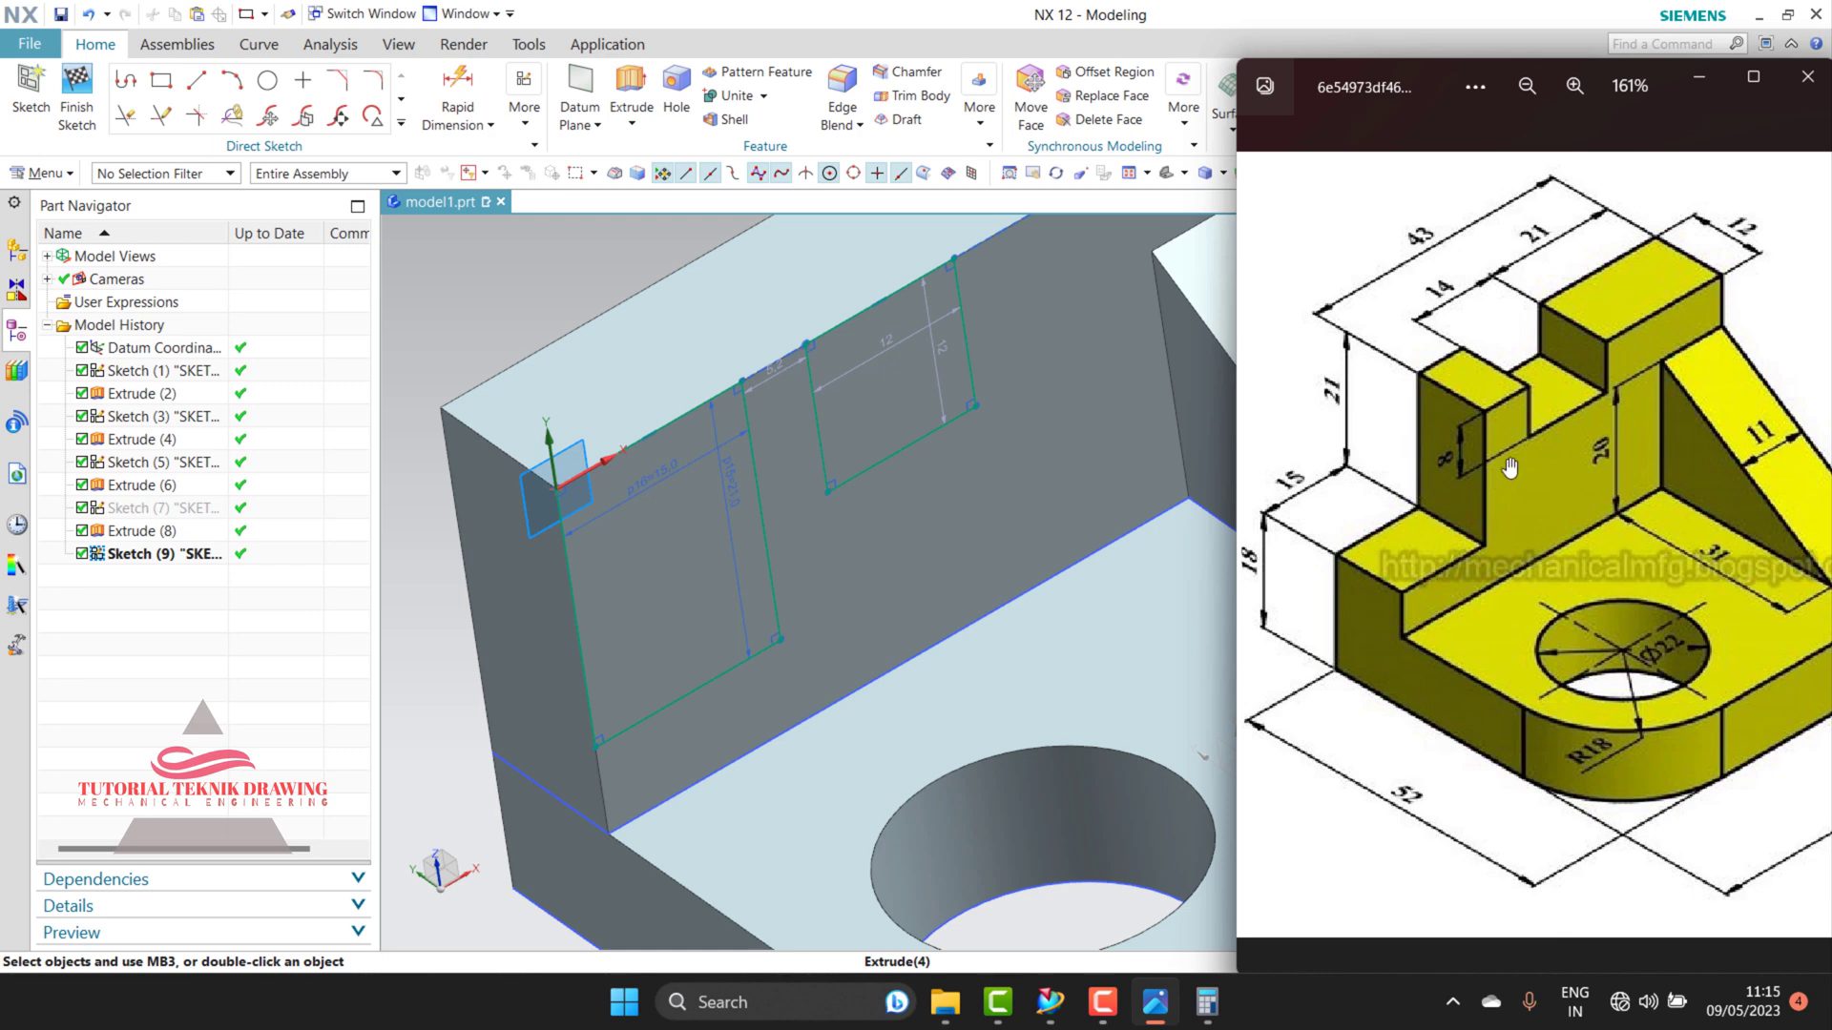
Step: Set the second notch's width p17 to 14 and depth p18 to 8
click(1699, 78)
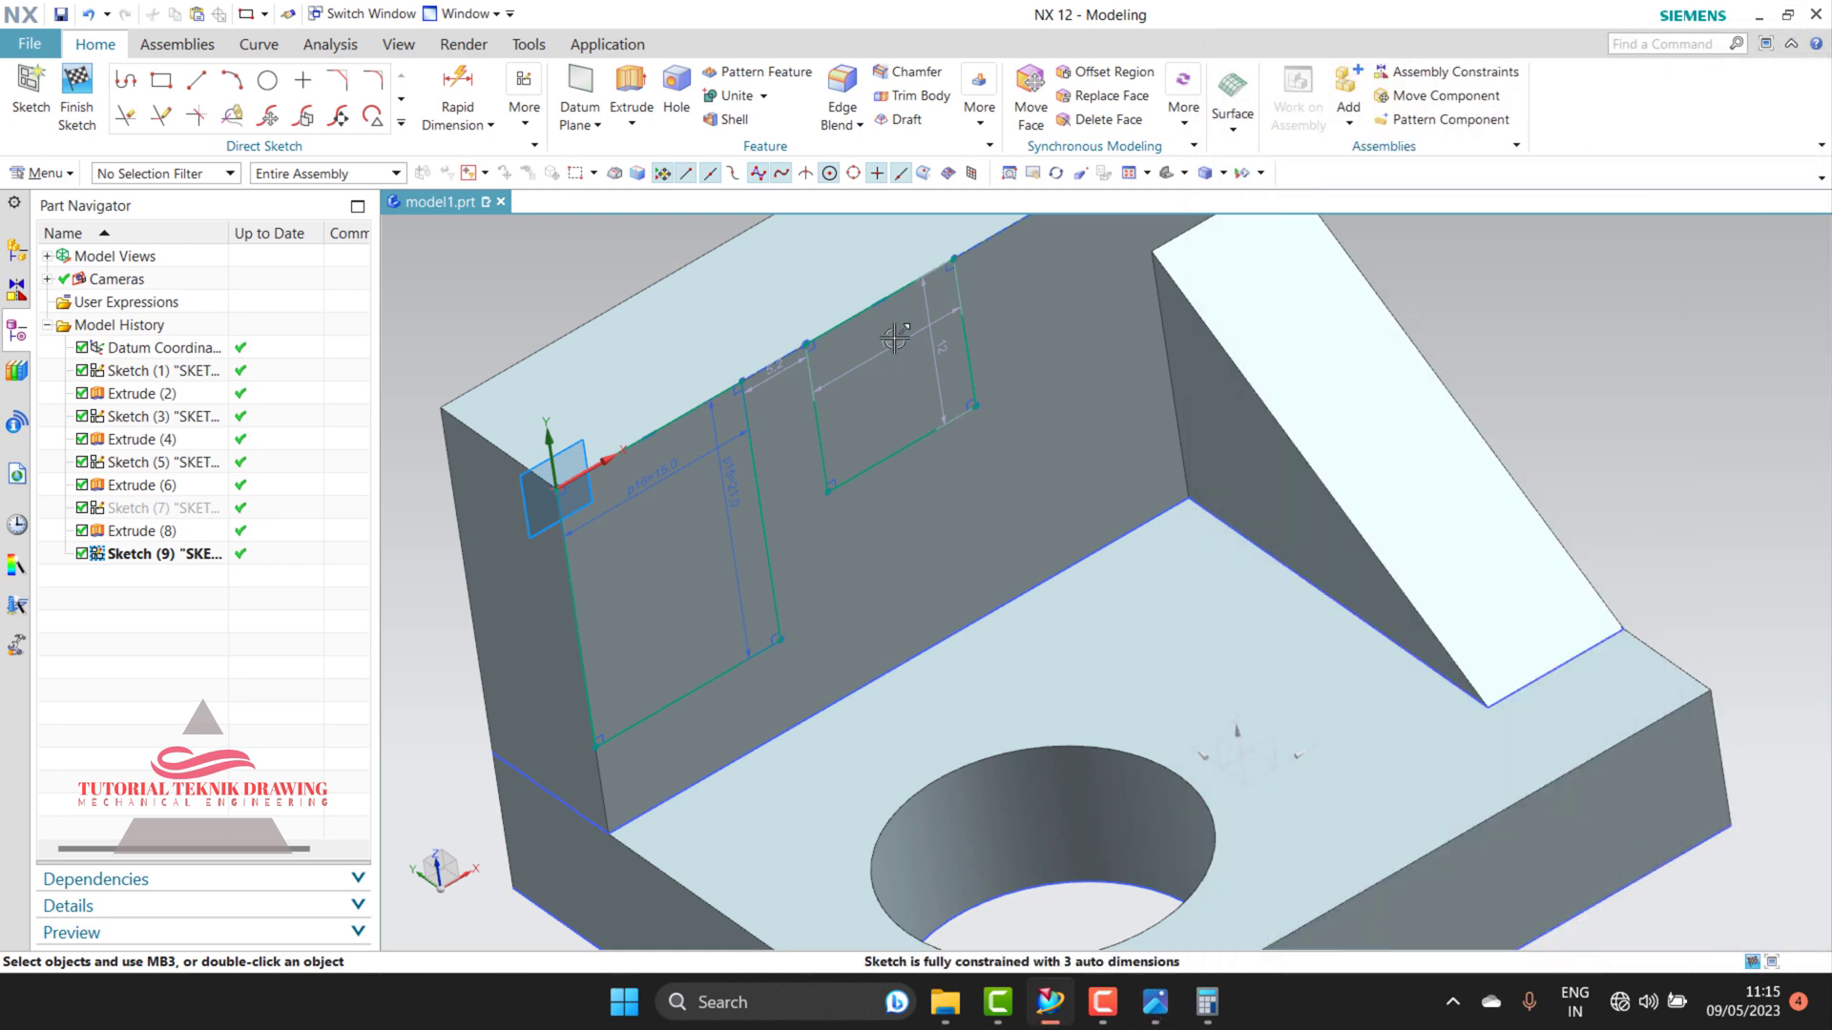
double_click(894, 338)
text(14)
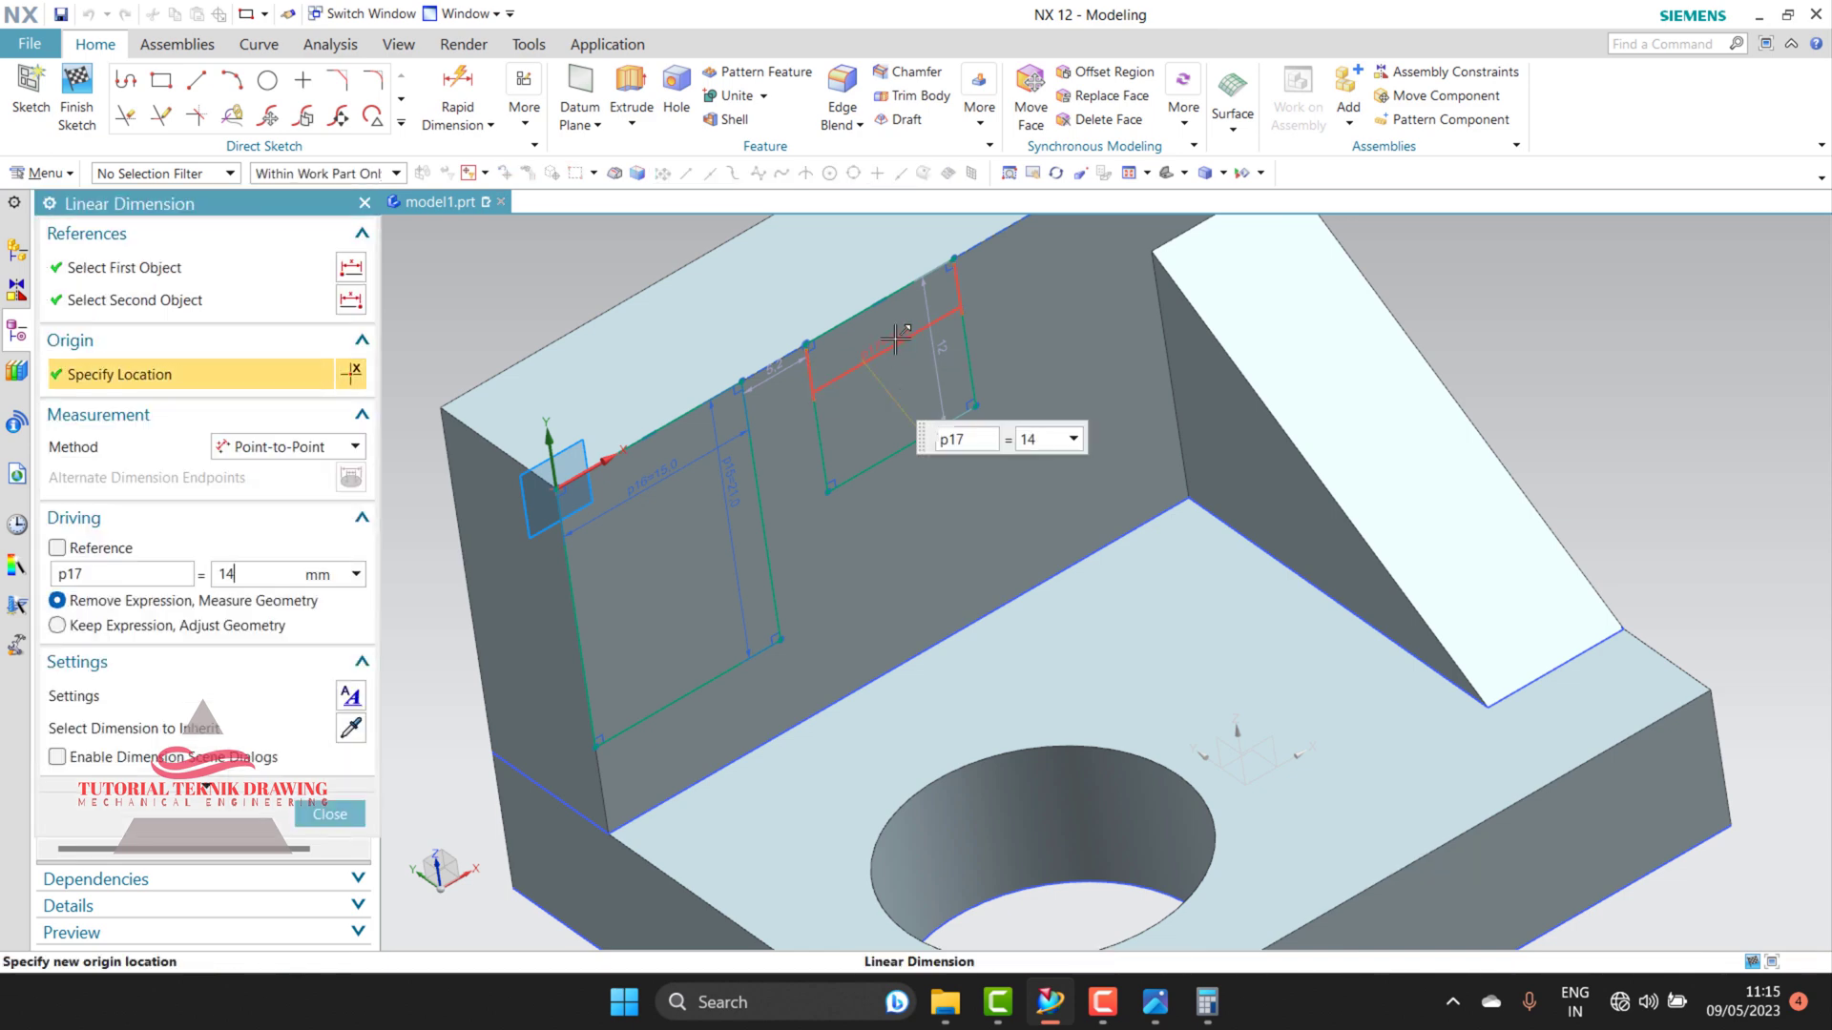
key(Return)
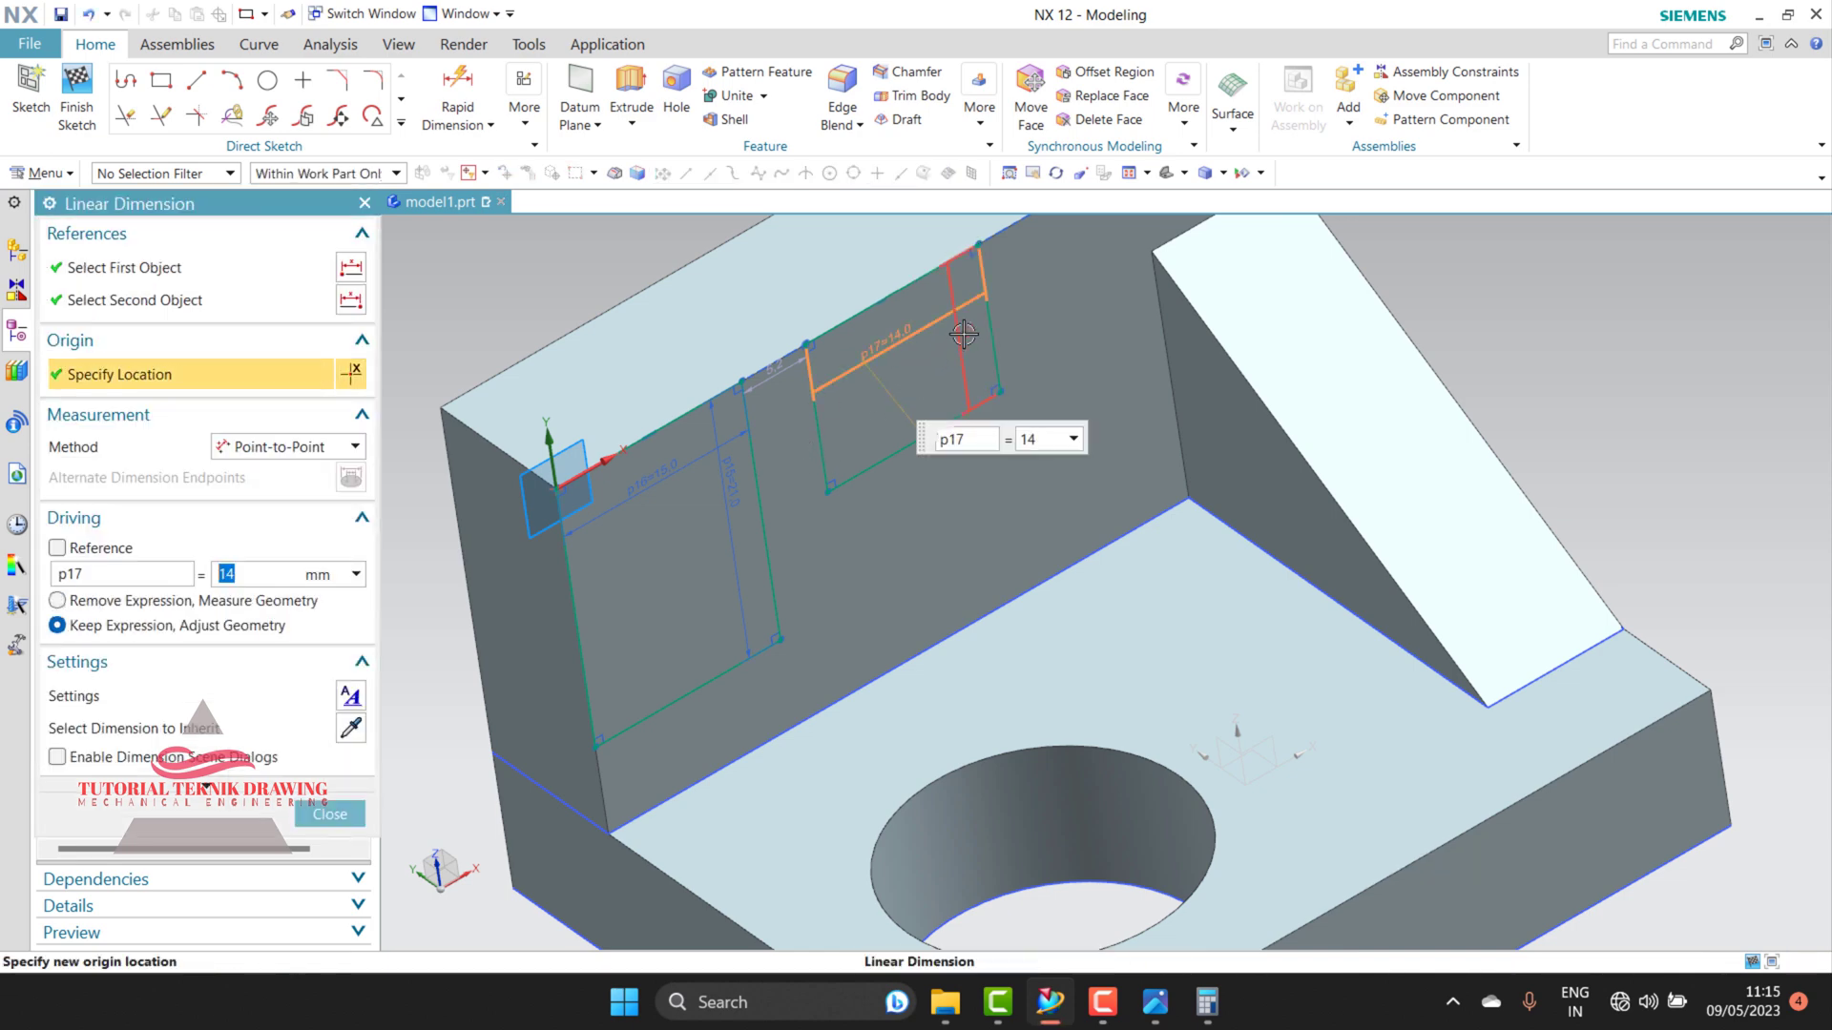
middle_click(963, 334)
double_click(964, 334)
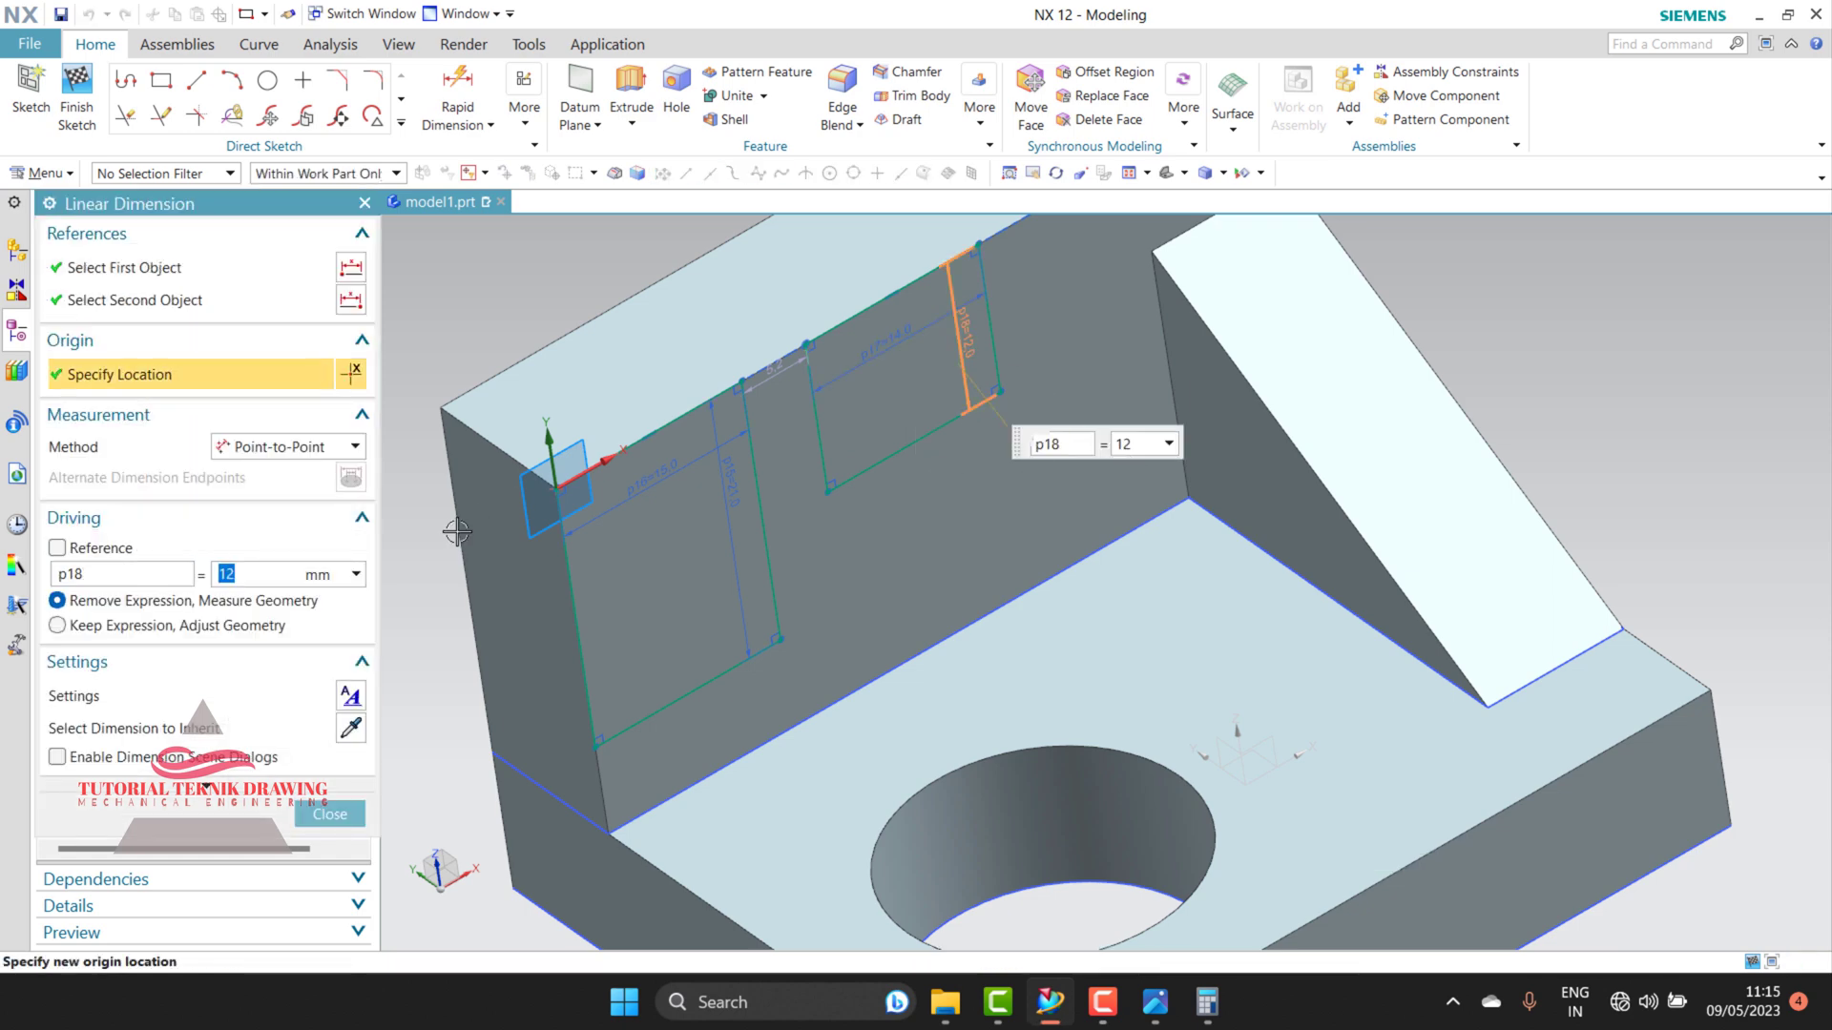
key(Return)
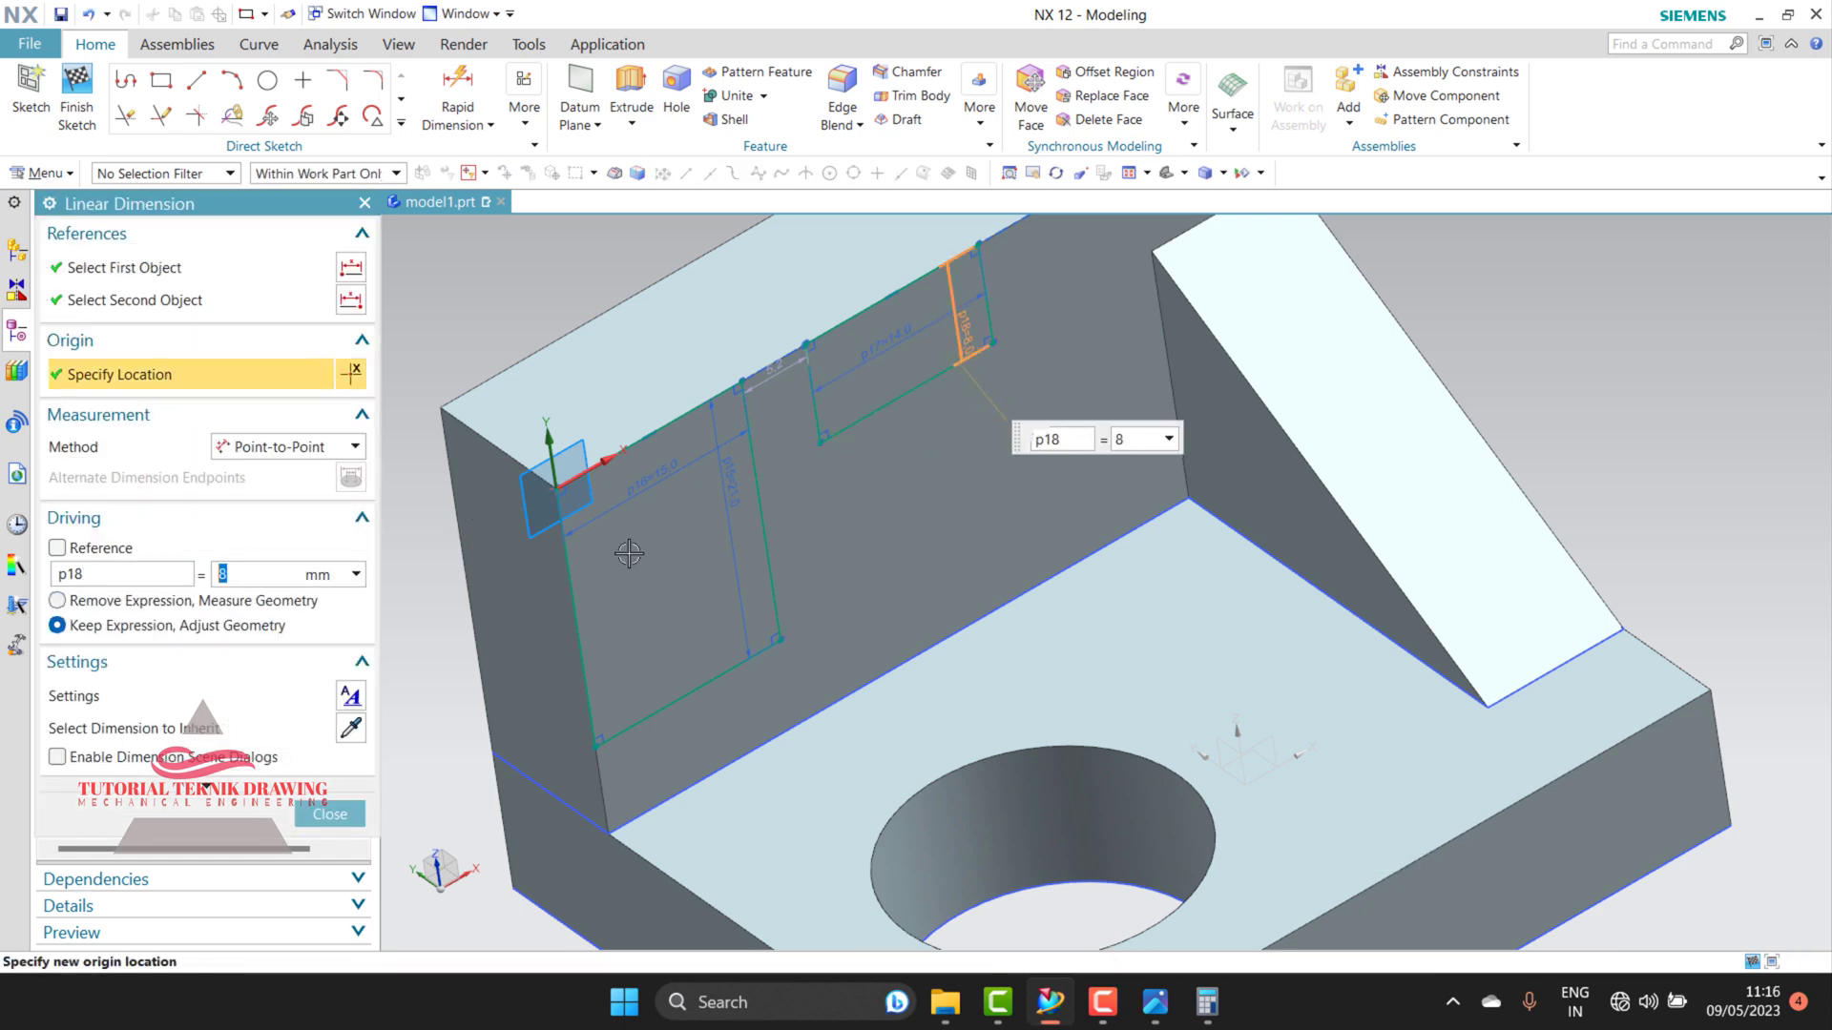
scroll(789, 341, up, 1)
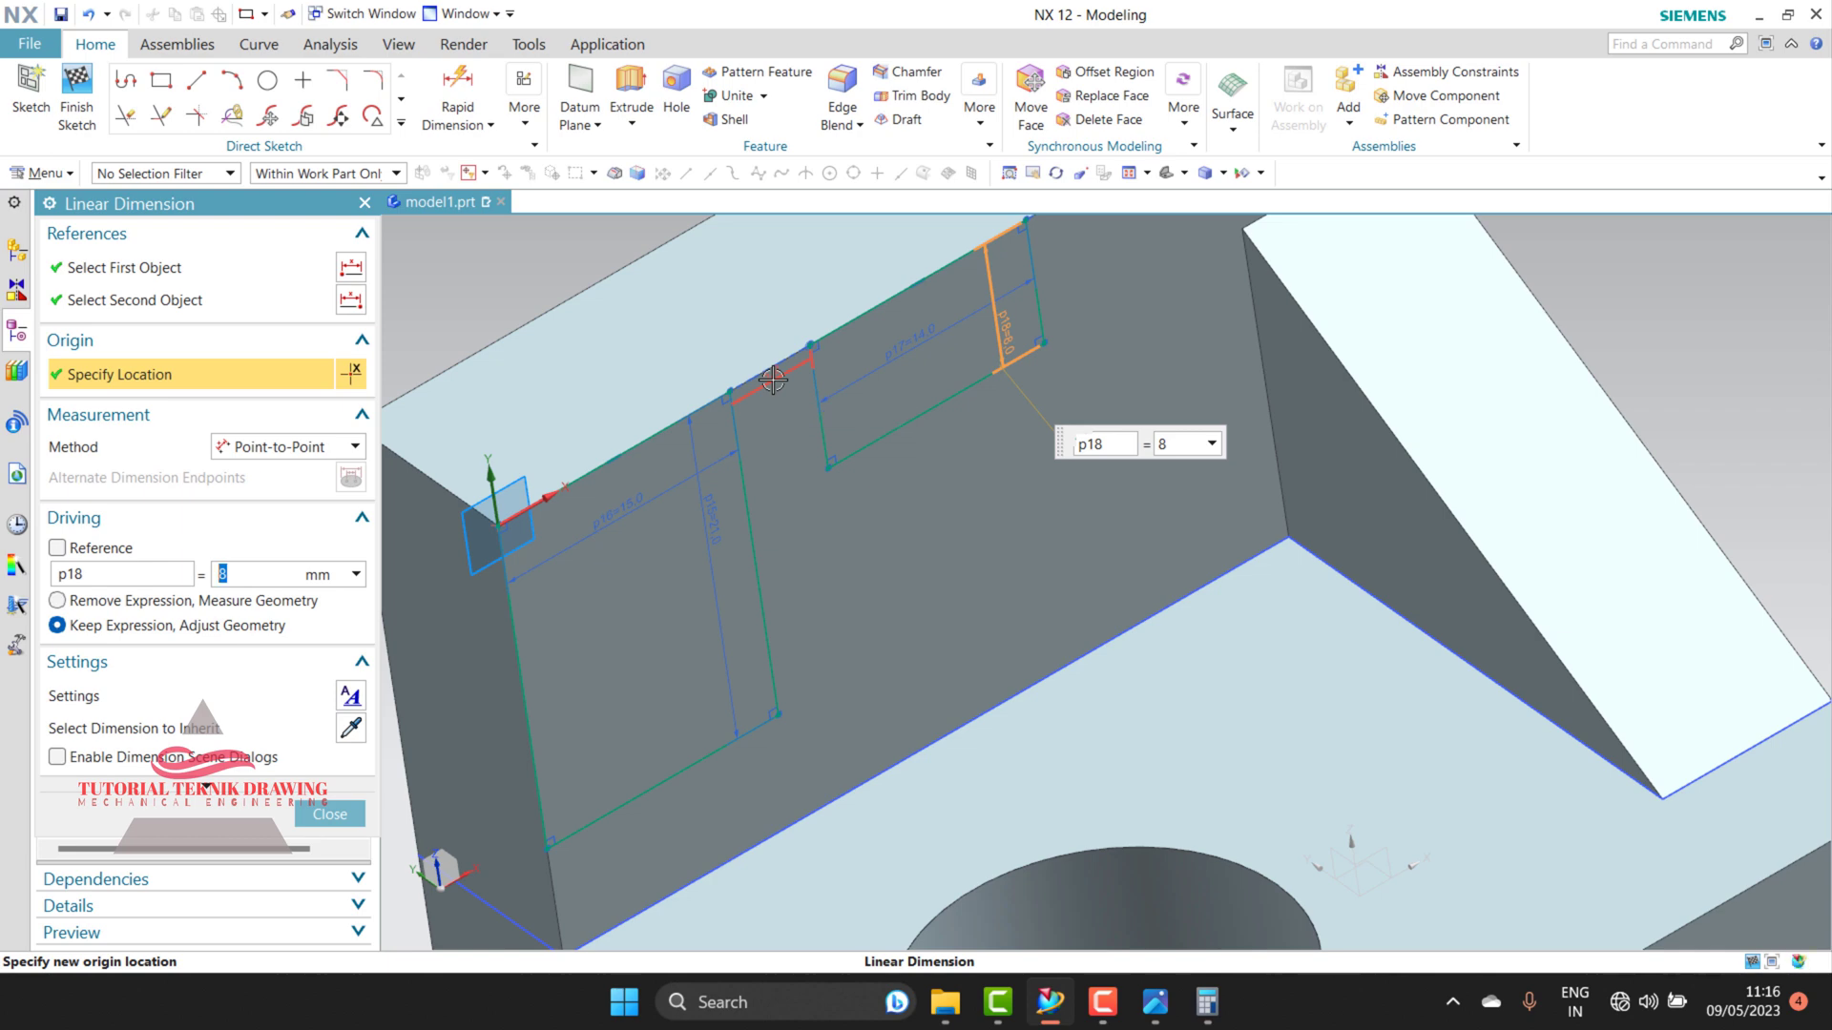
right_click(772, 380)
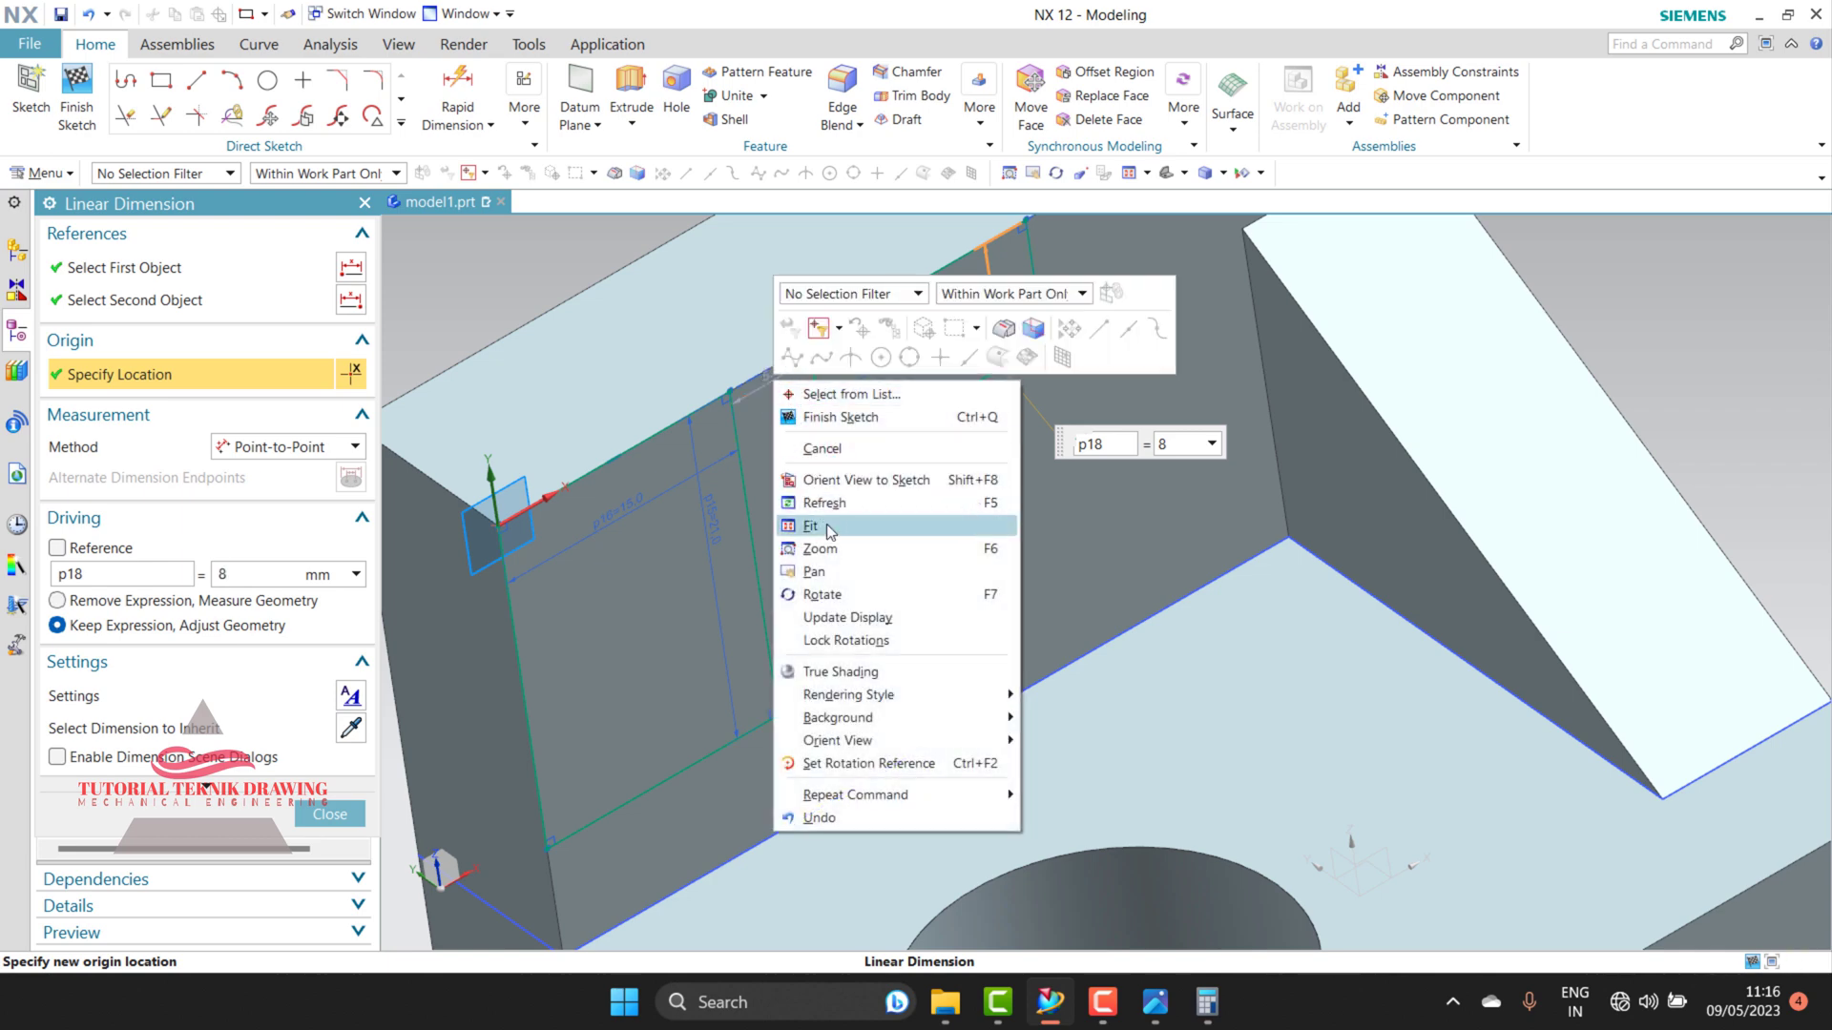
click(826, 448)
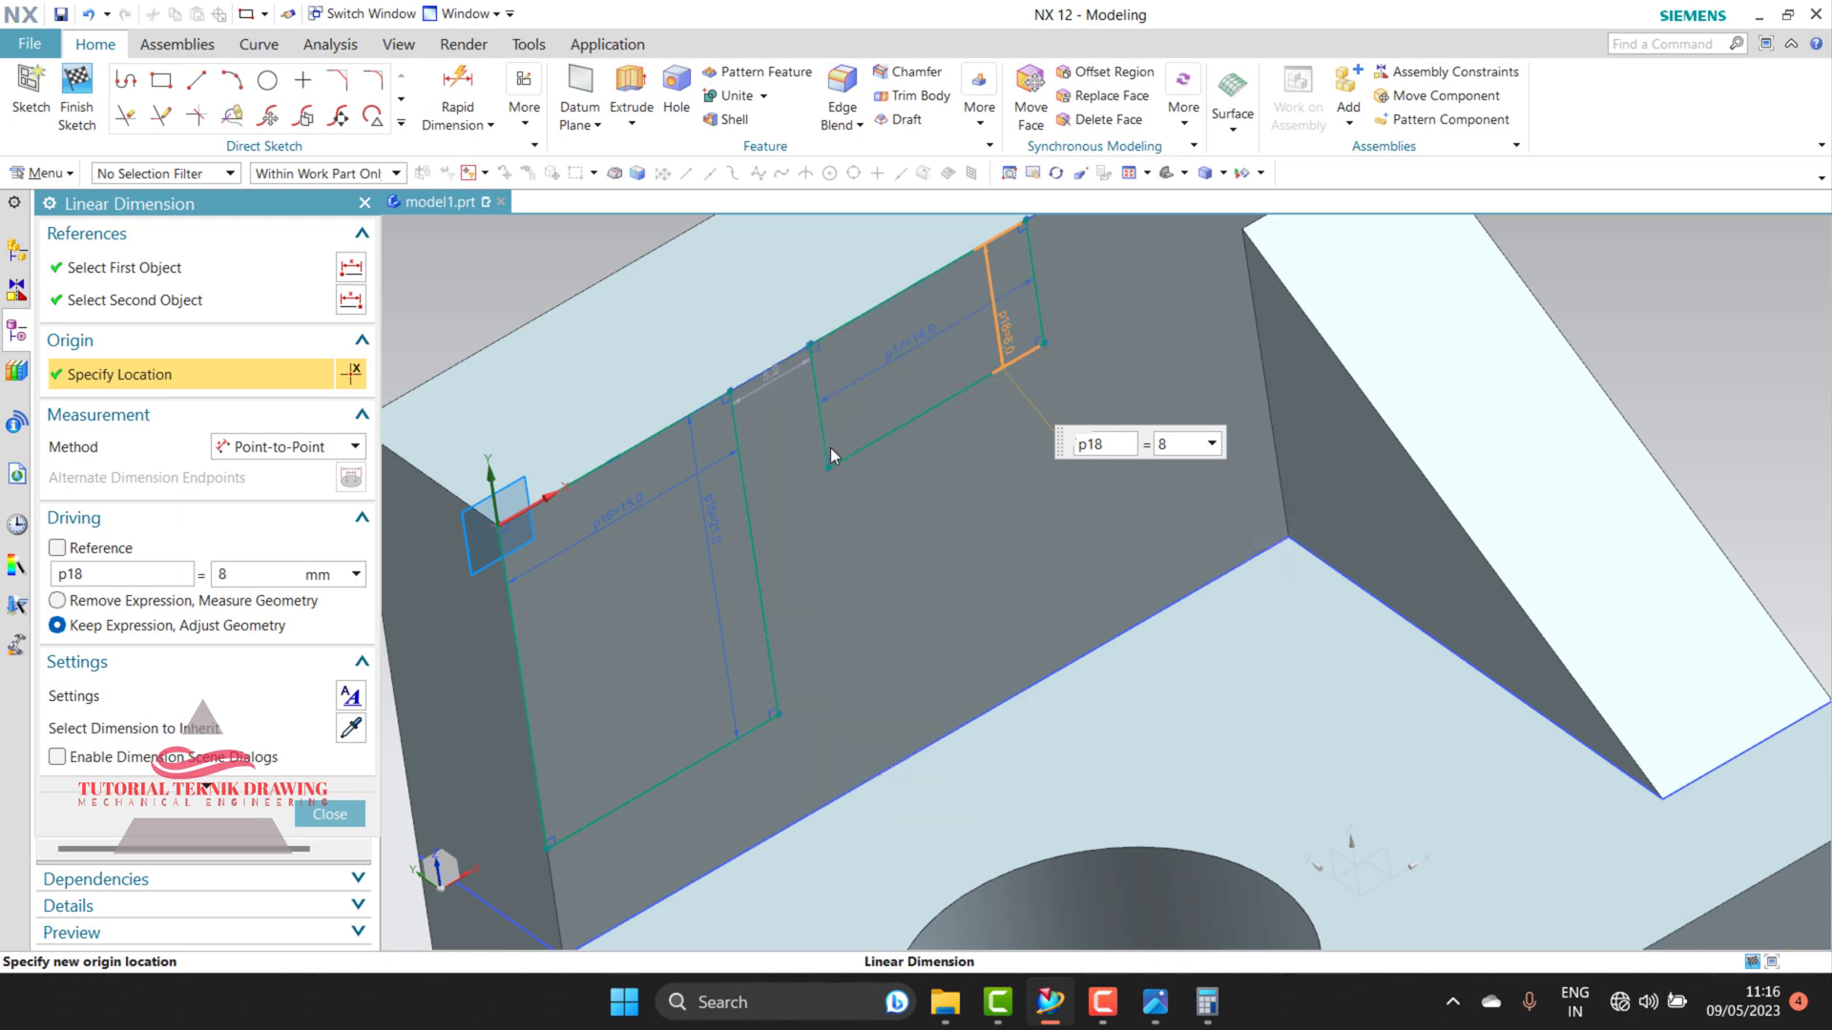
Step: Delete the unwanted sketch dimension and change the 5.2 dimension from its shortcut menu
right_click(766, 391)
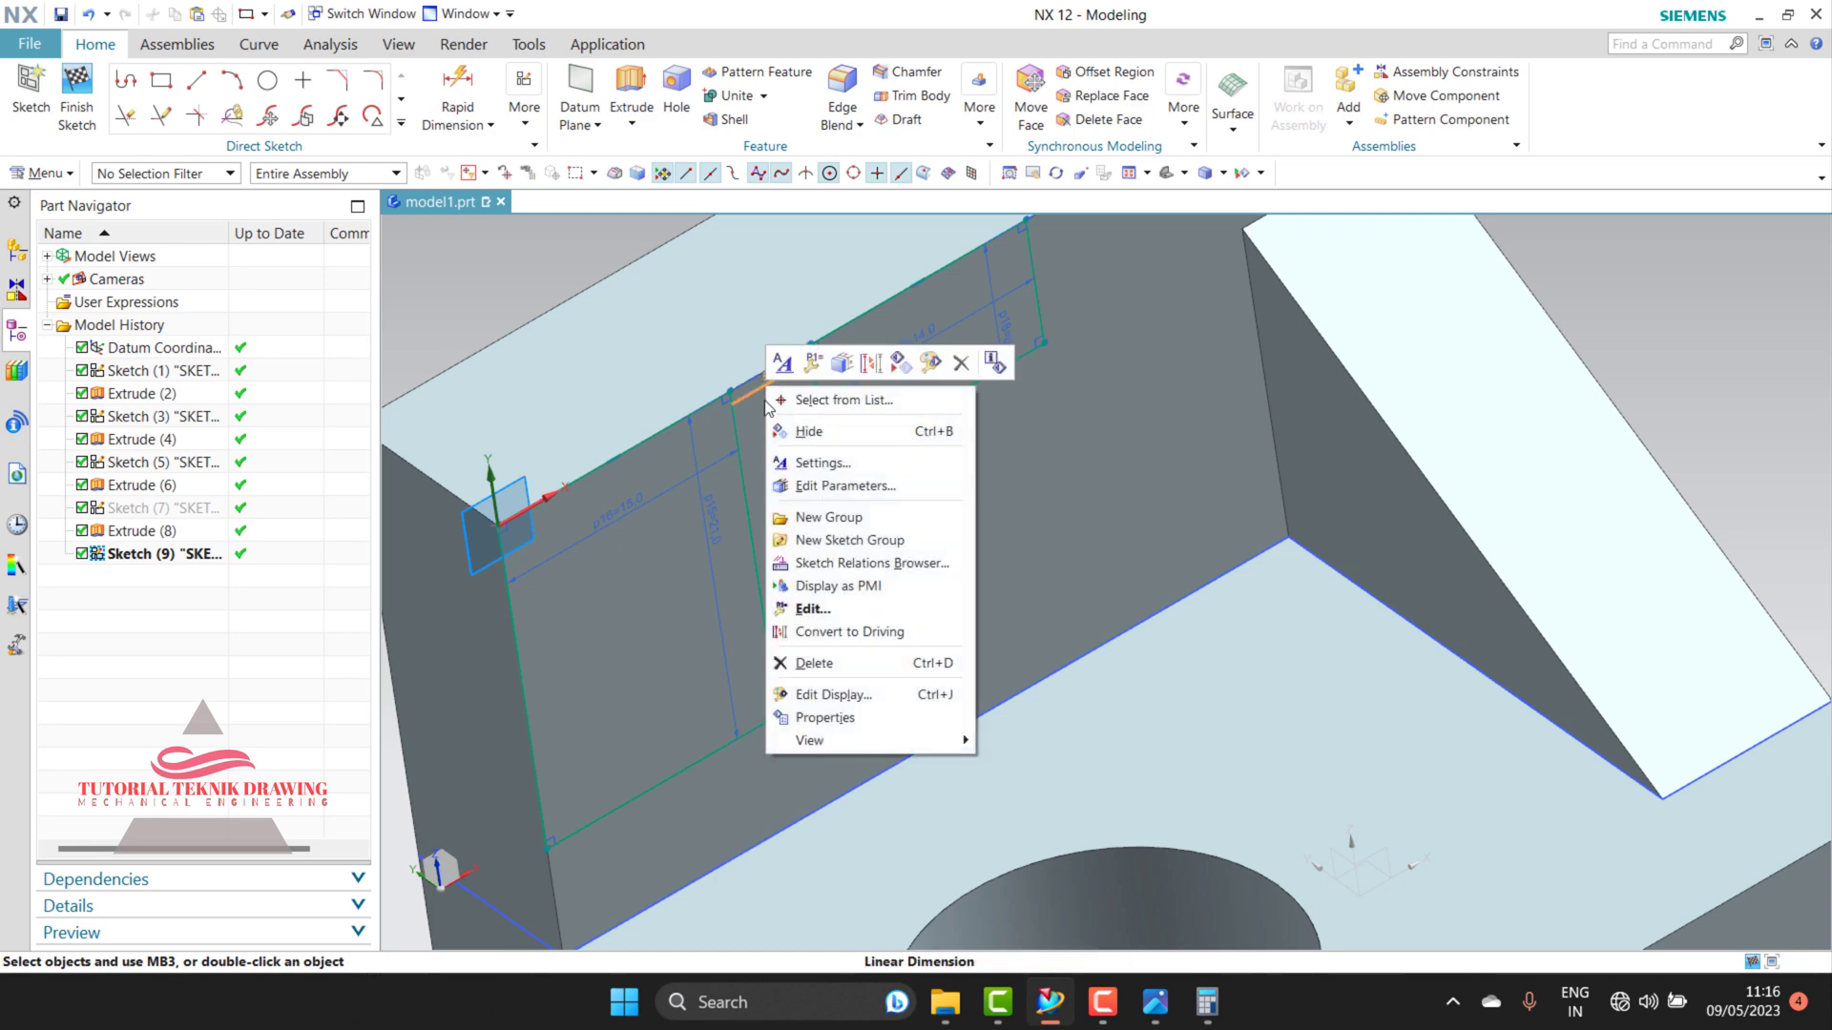
click(804, 595)
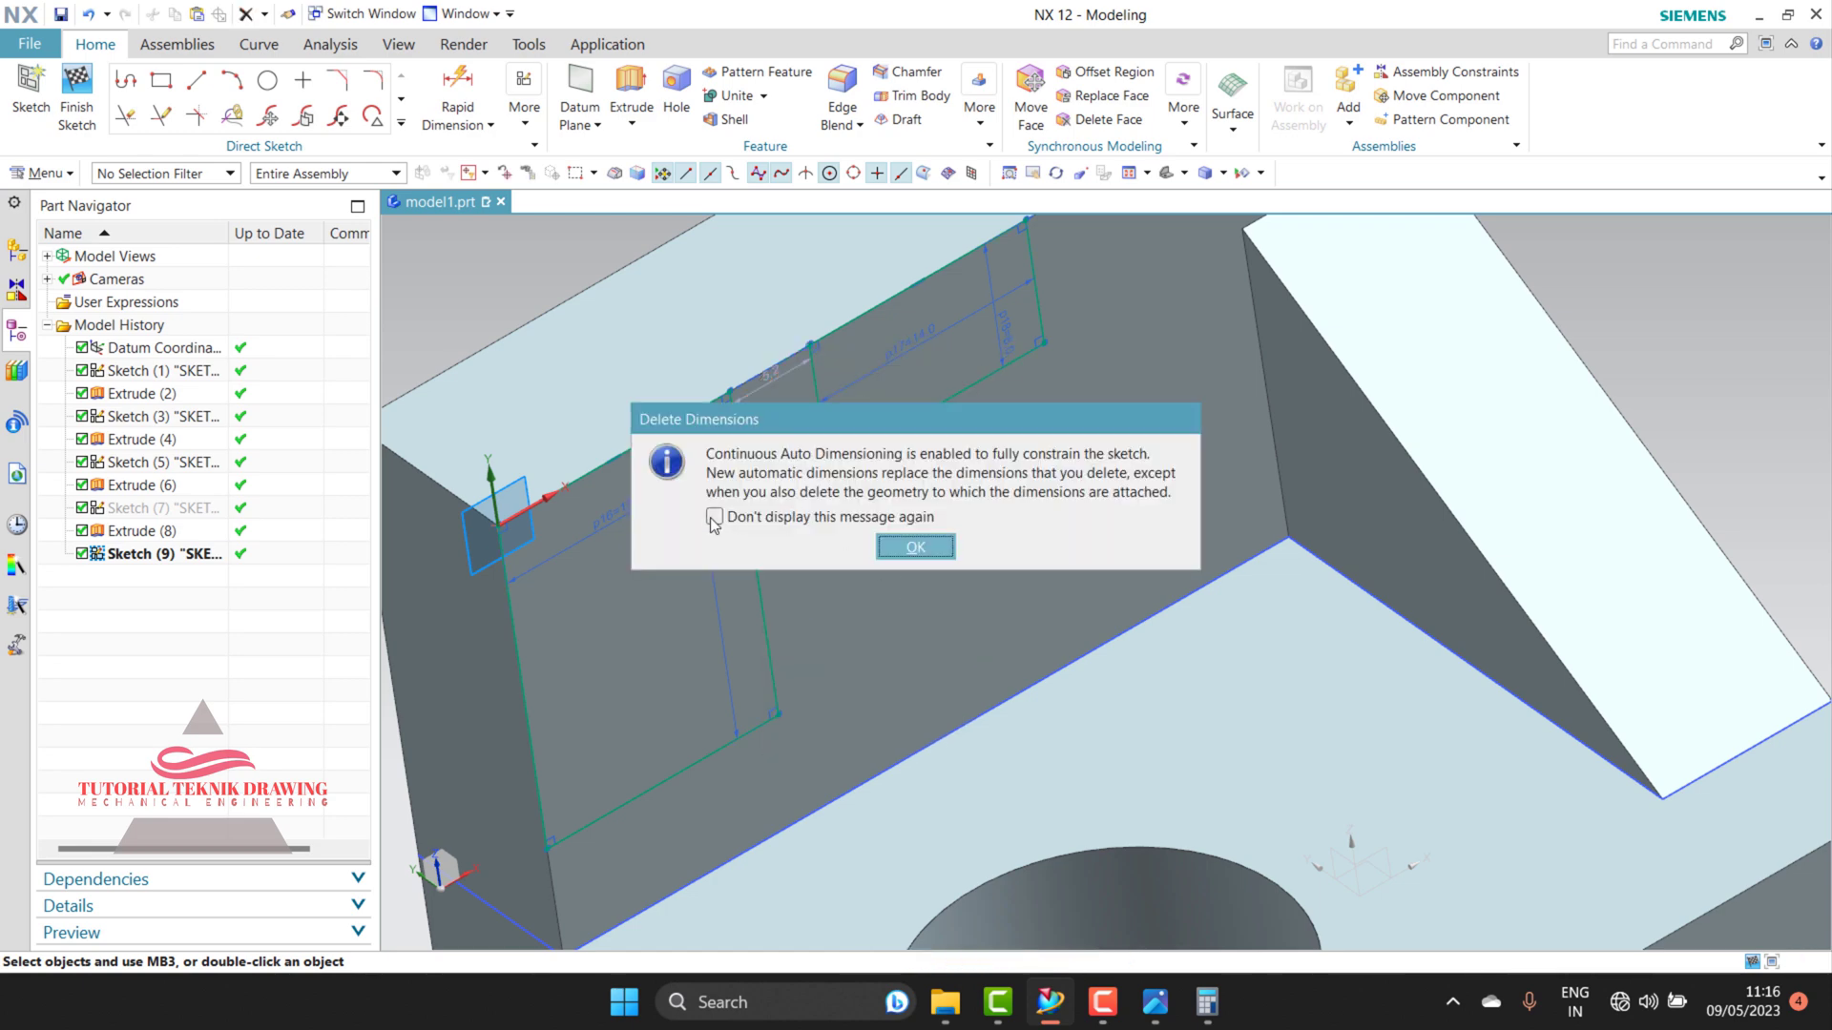
key(Return)
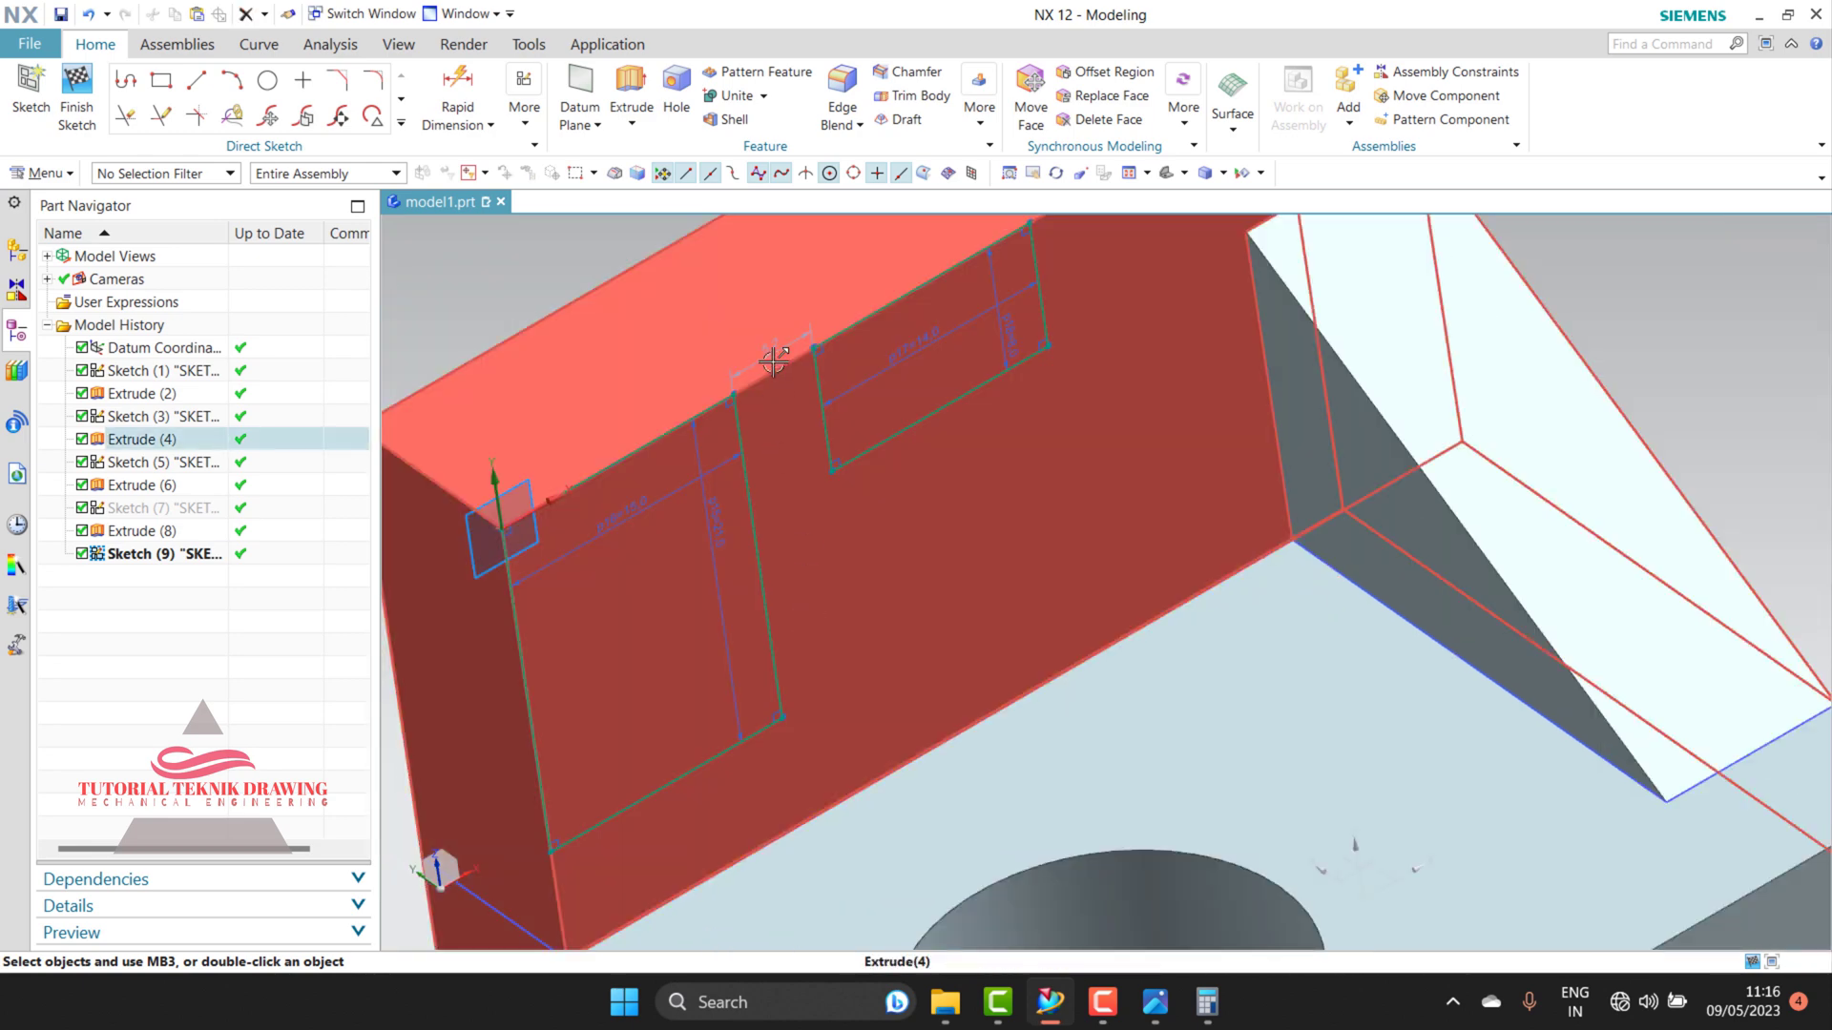
click(773, 360)
right_click(773, 361)
click(827, 628)
Step: Check the sketch, now with one auto dimension, against the reference drawing
scroll(811, 458, up, 2)
scroll(948, 340, up, 2)
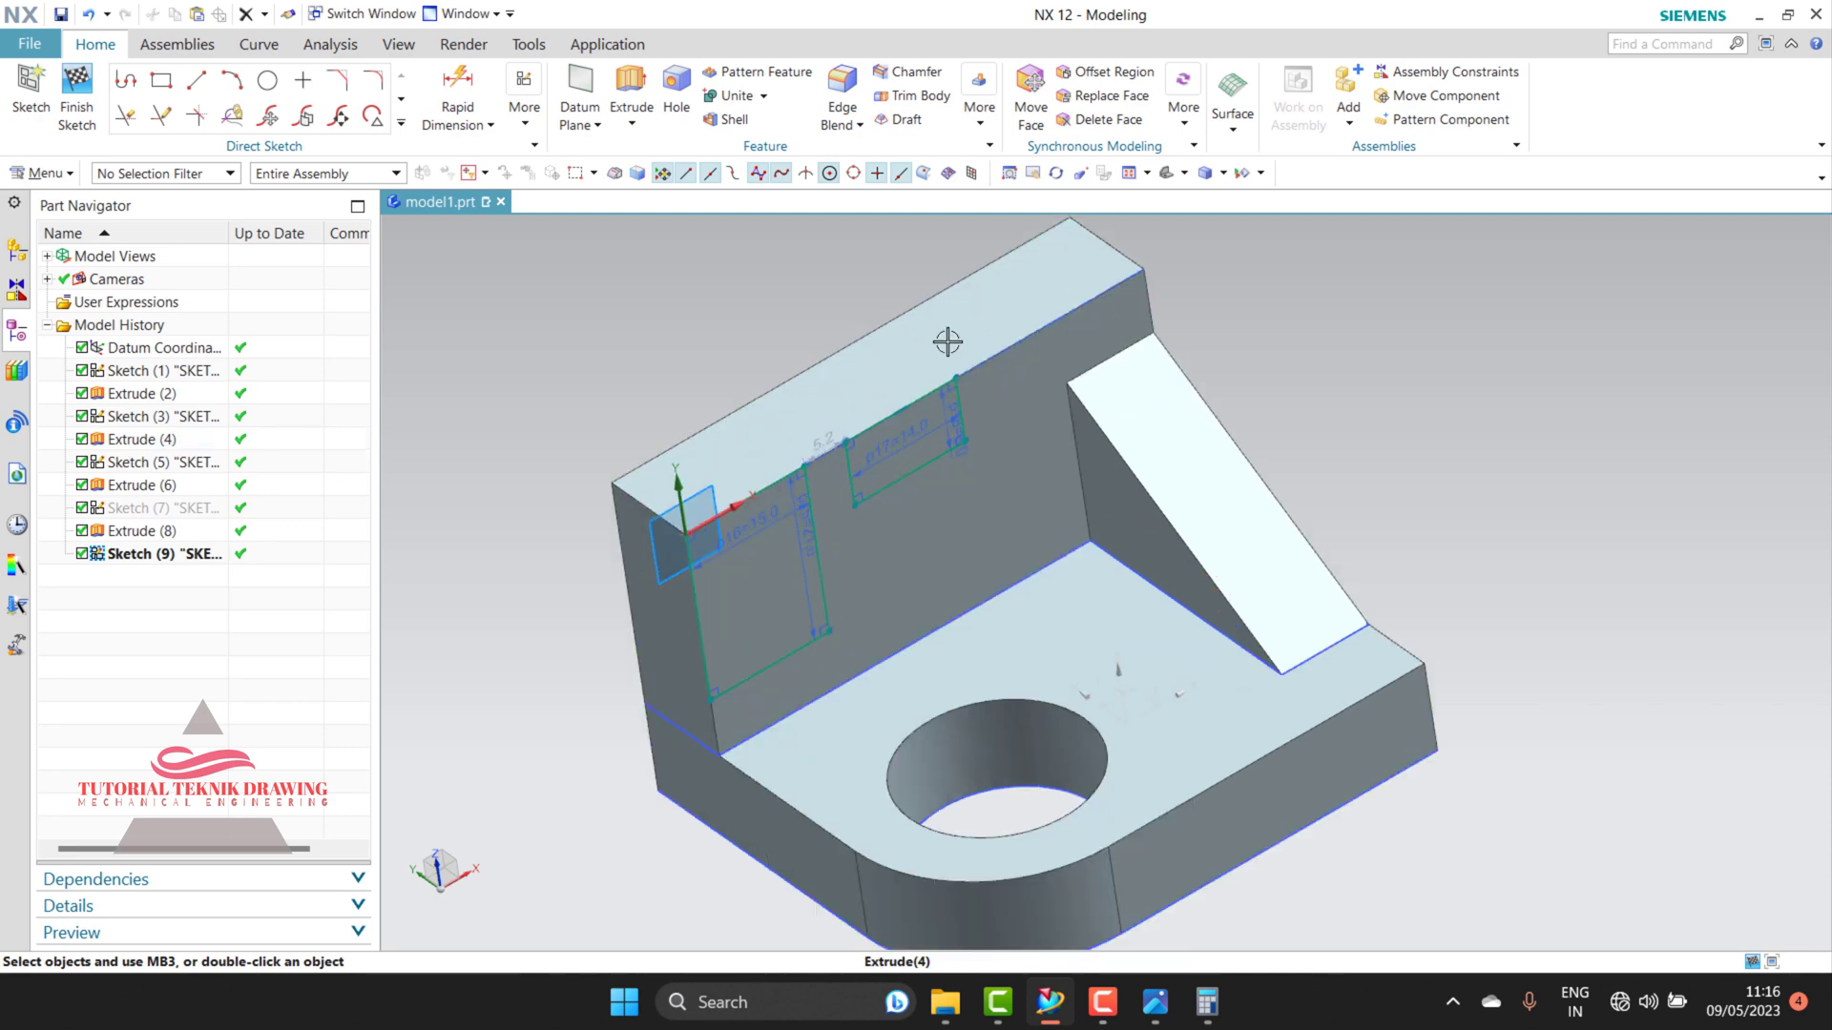
scroll(947, 341, down, 1)
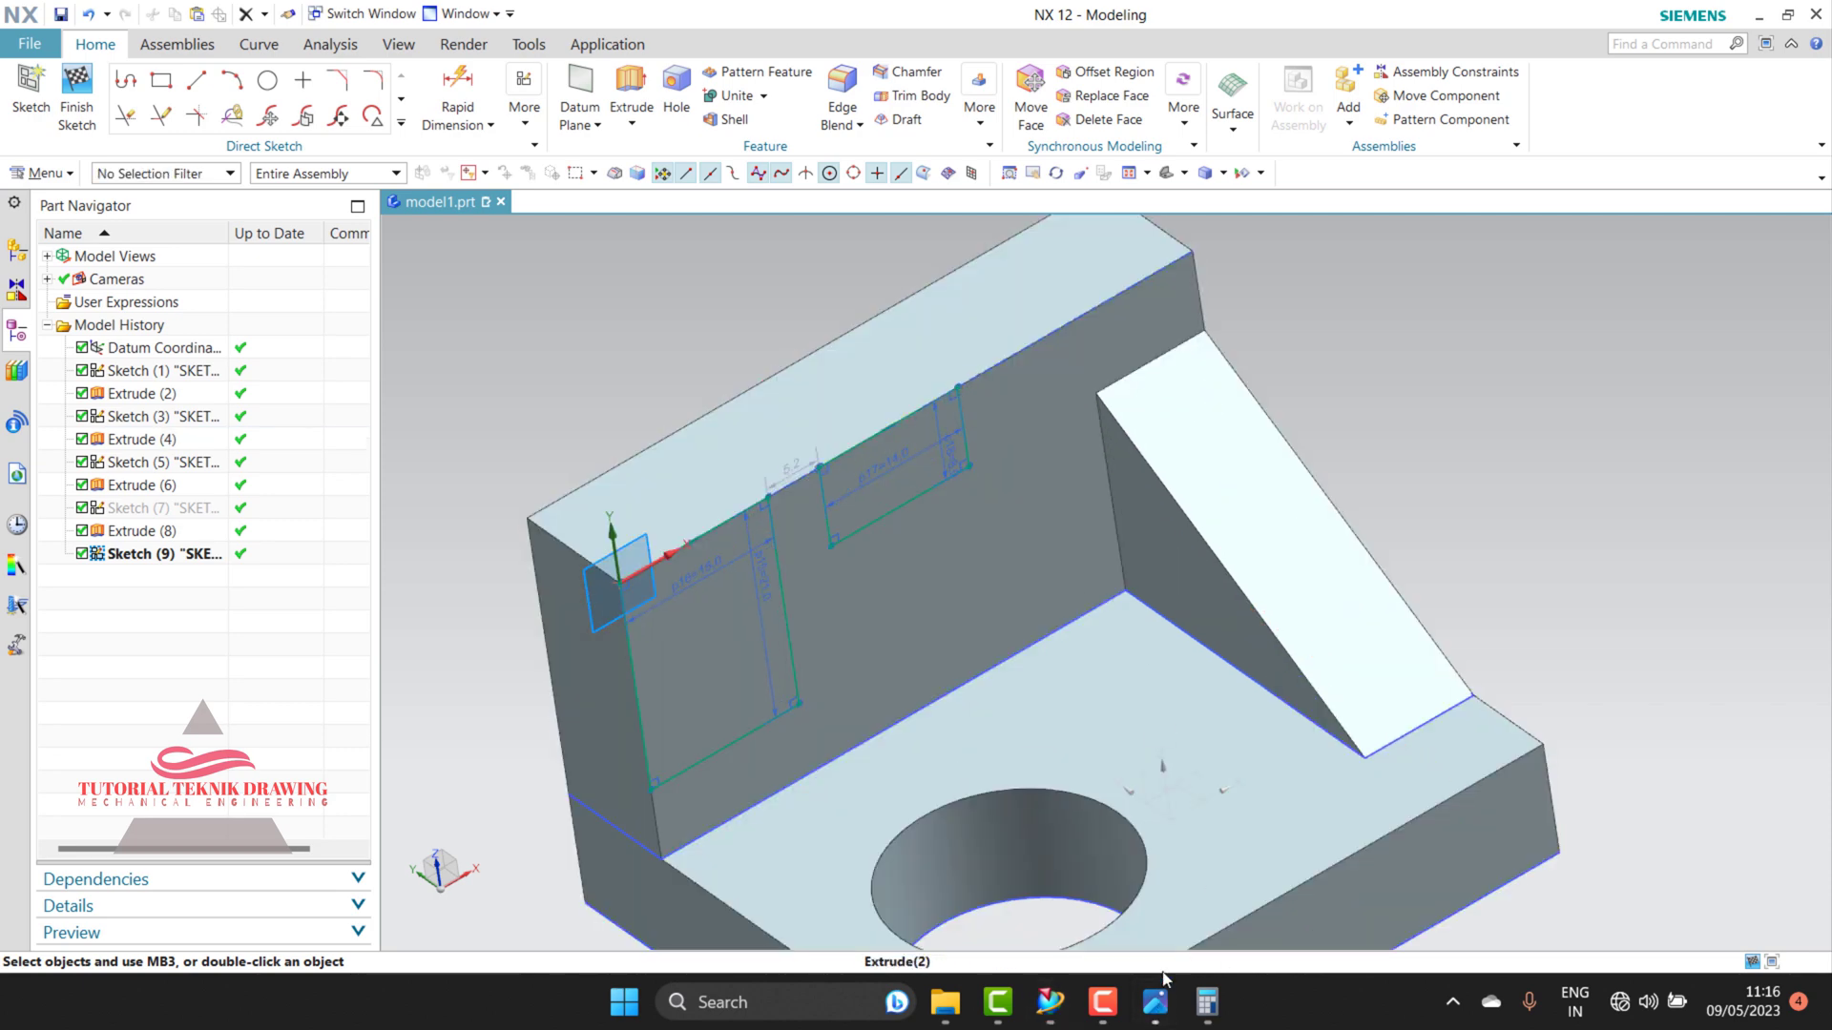
click(1162, 1012)
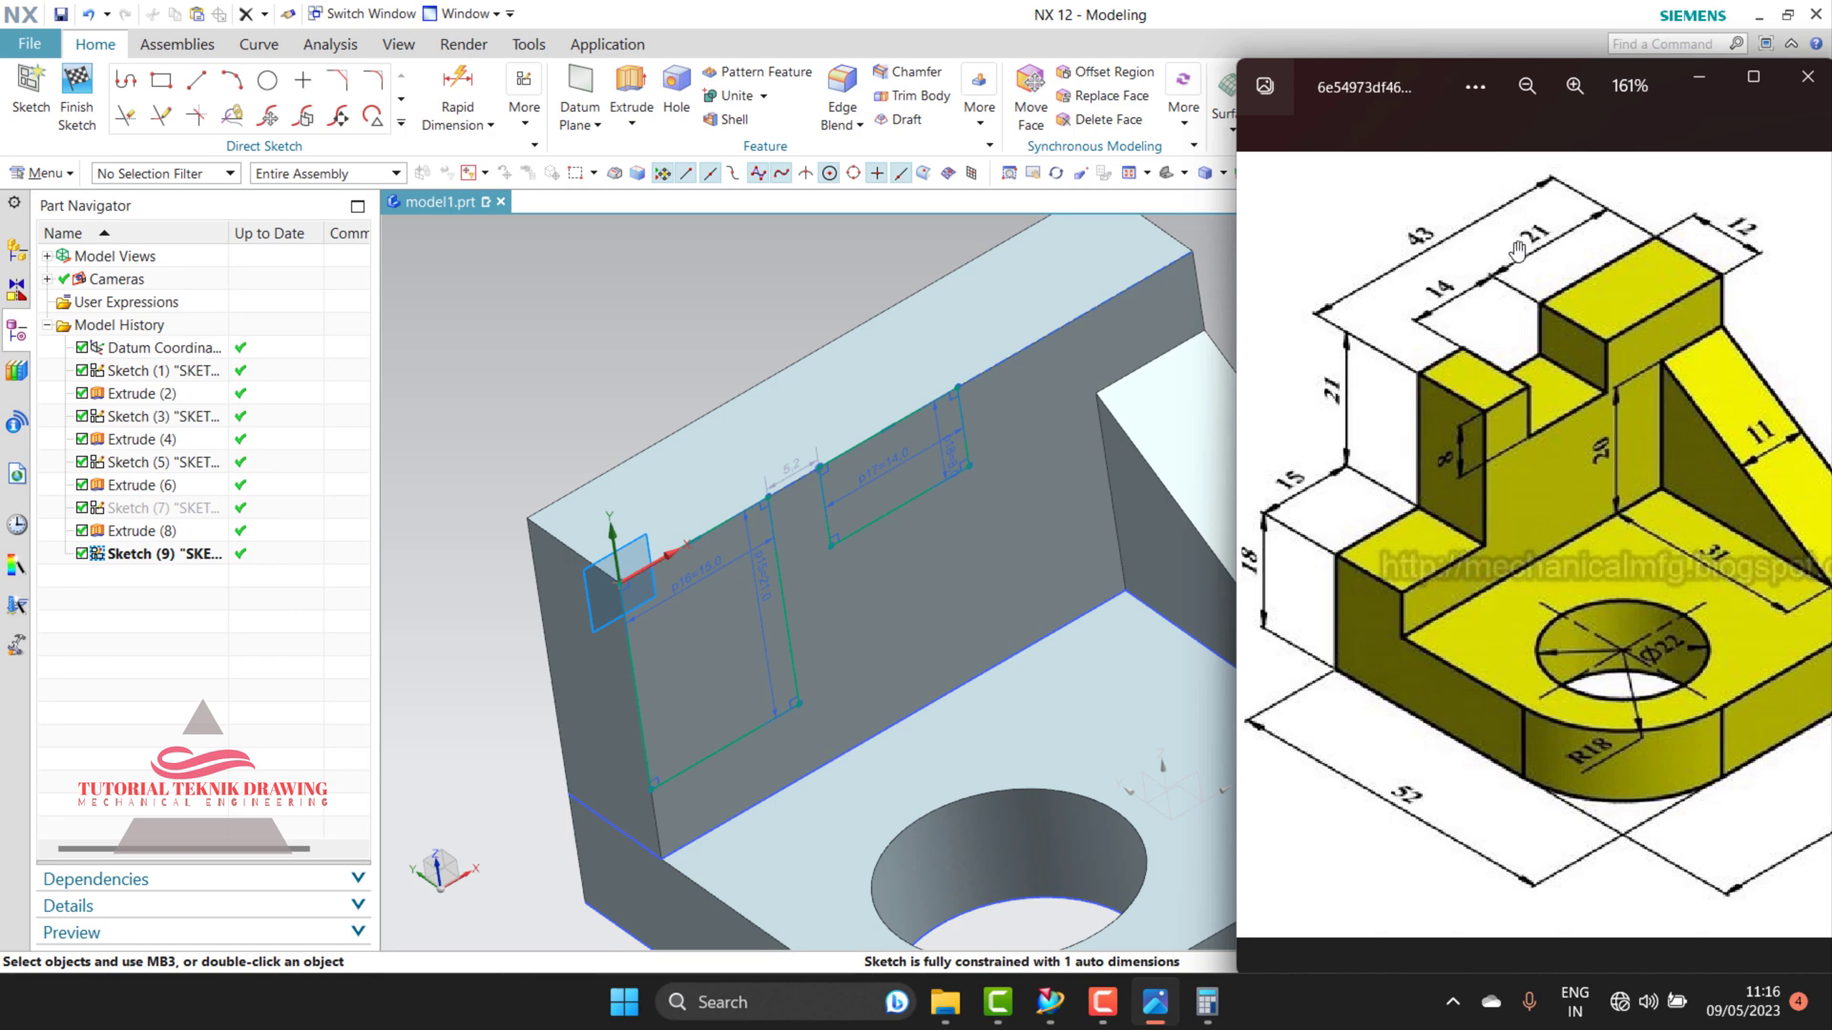
click(1699, 81)
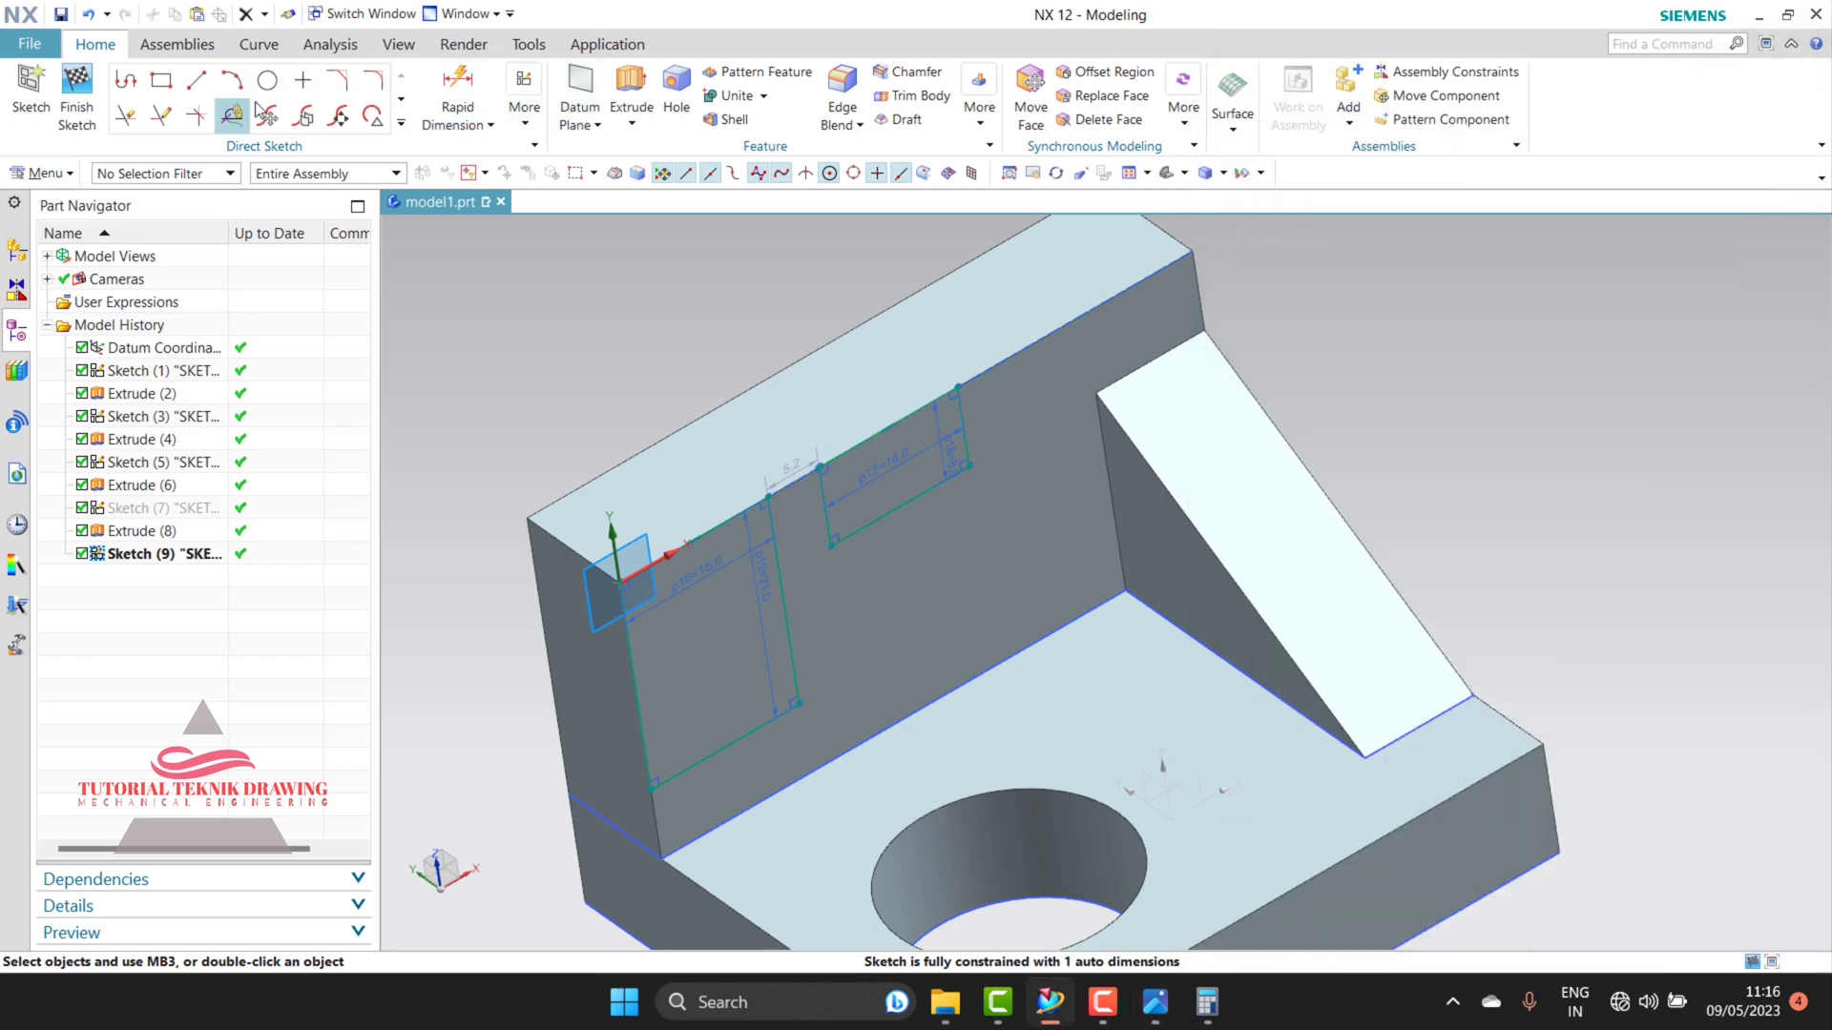
Step: Add dimension p19 of 21 from the upright's top corner to the notch line end
click(448, 92)
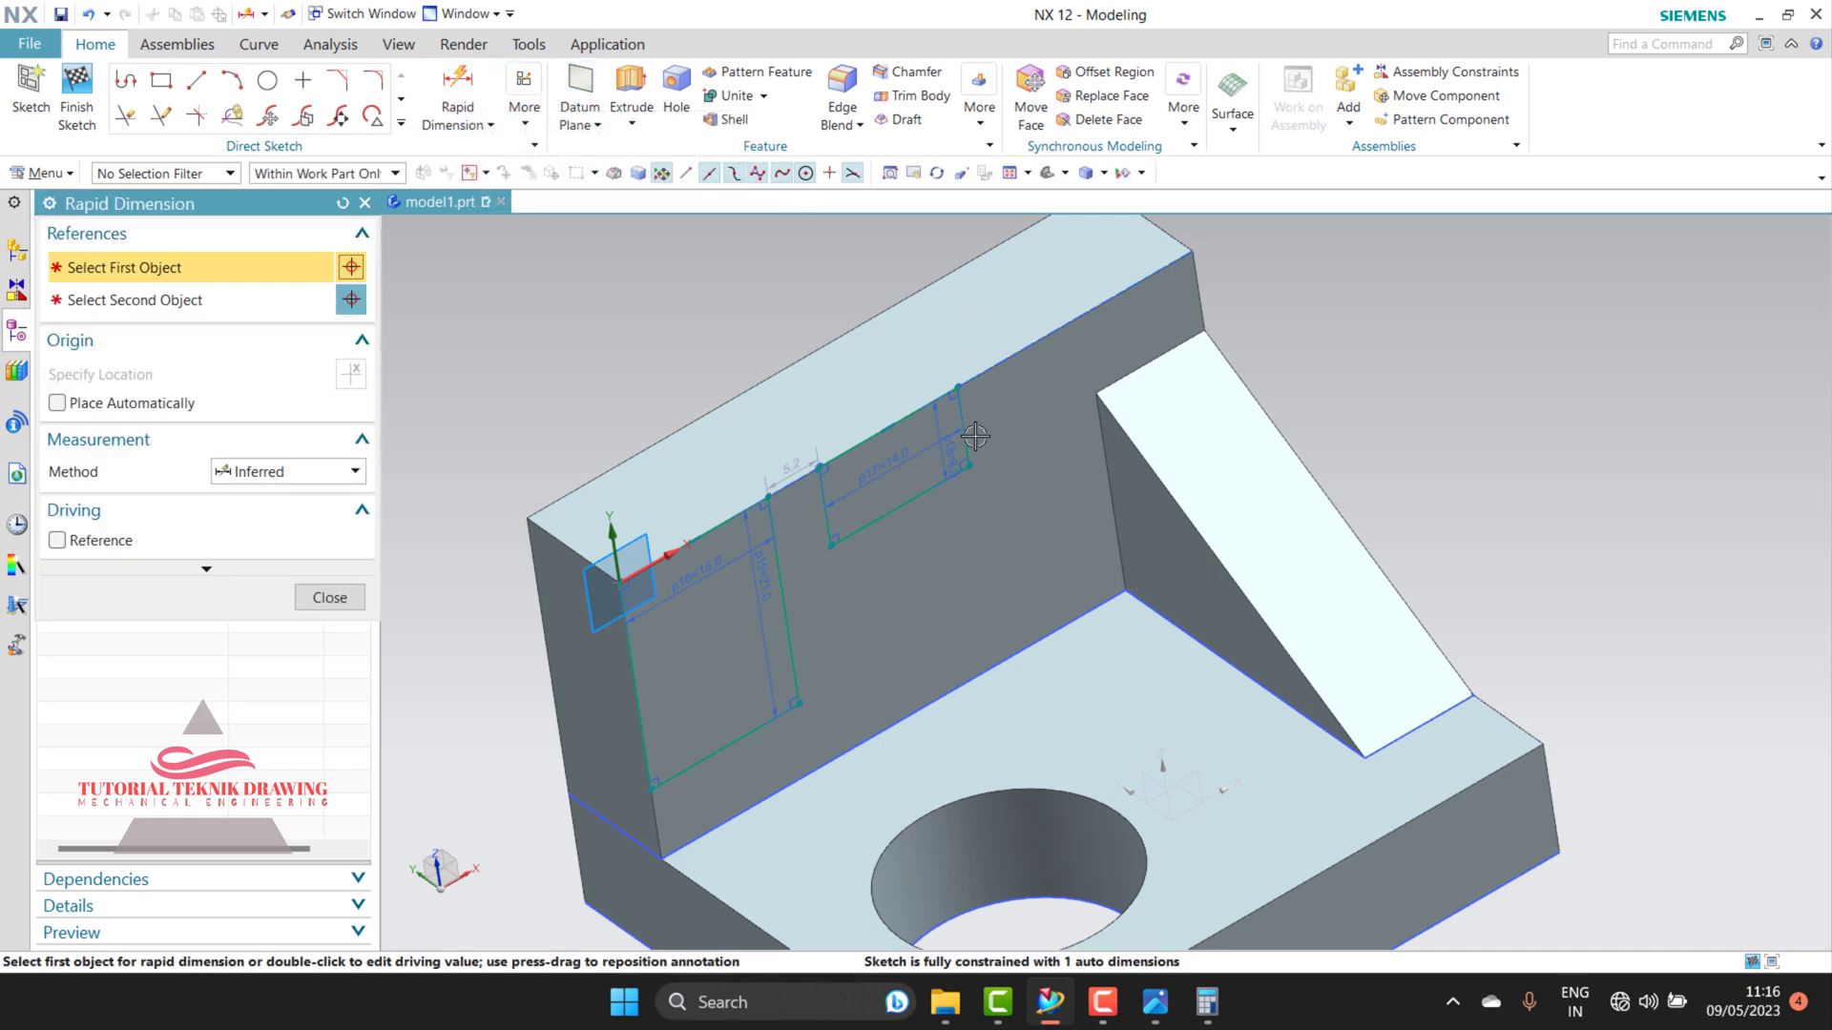
click(957, 385)
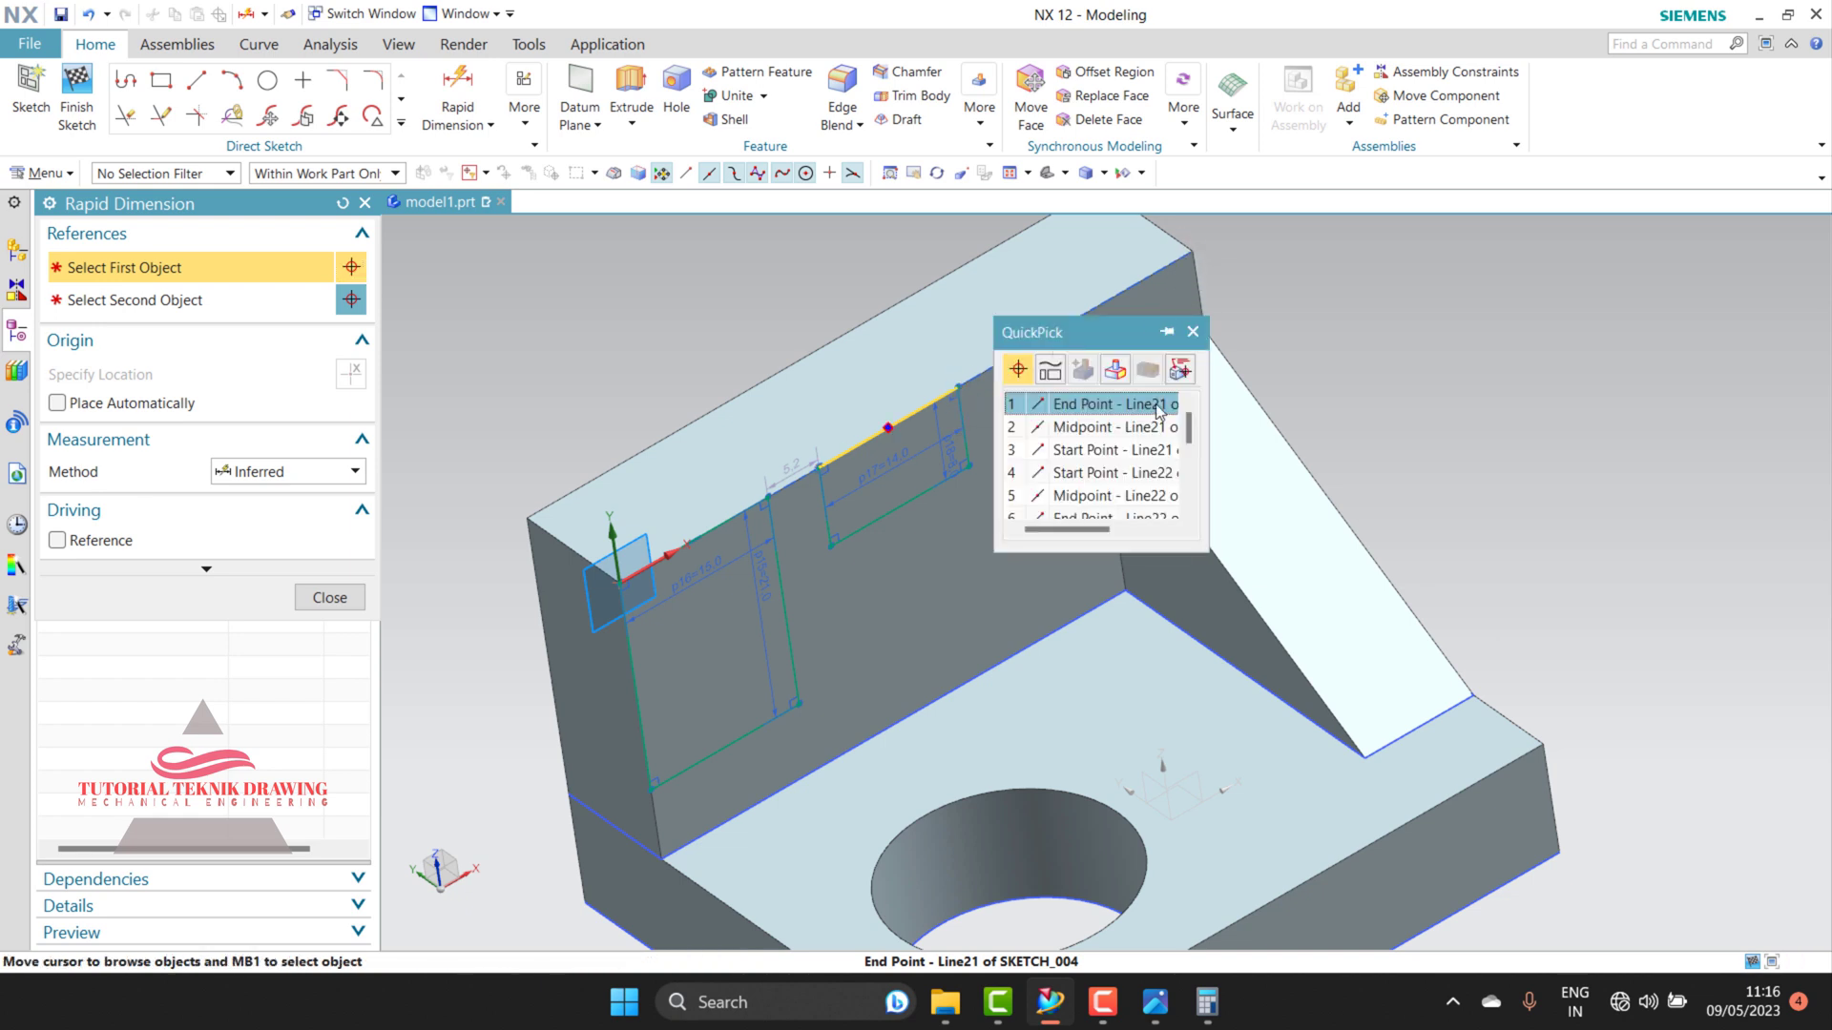
click(1192, 331)
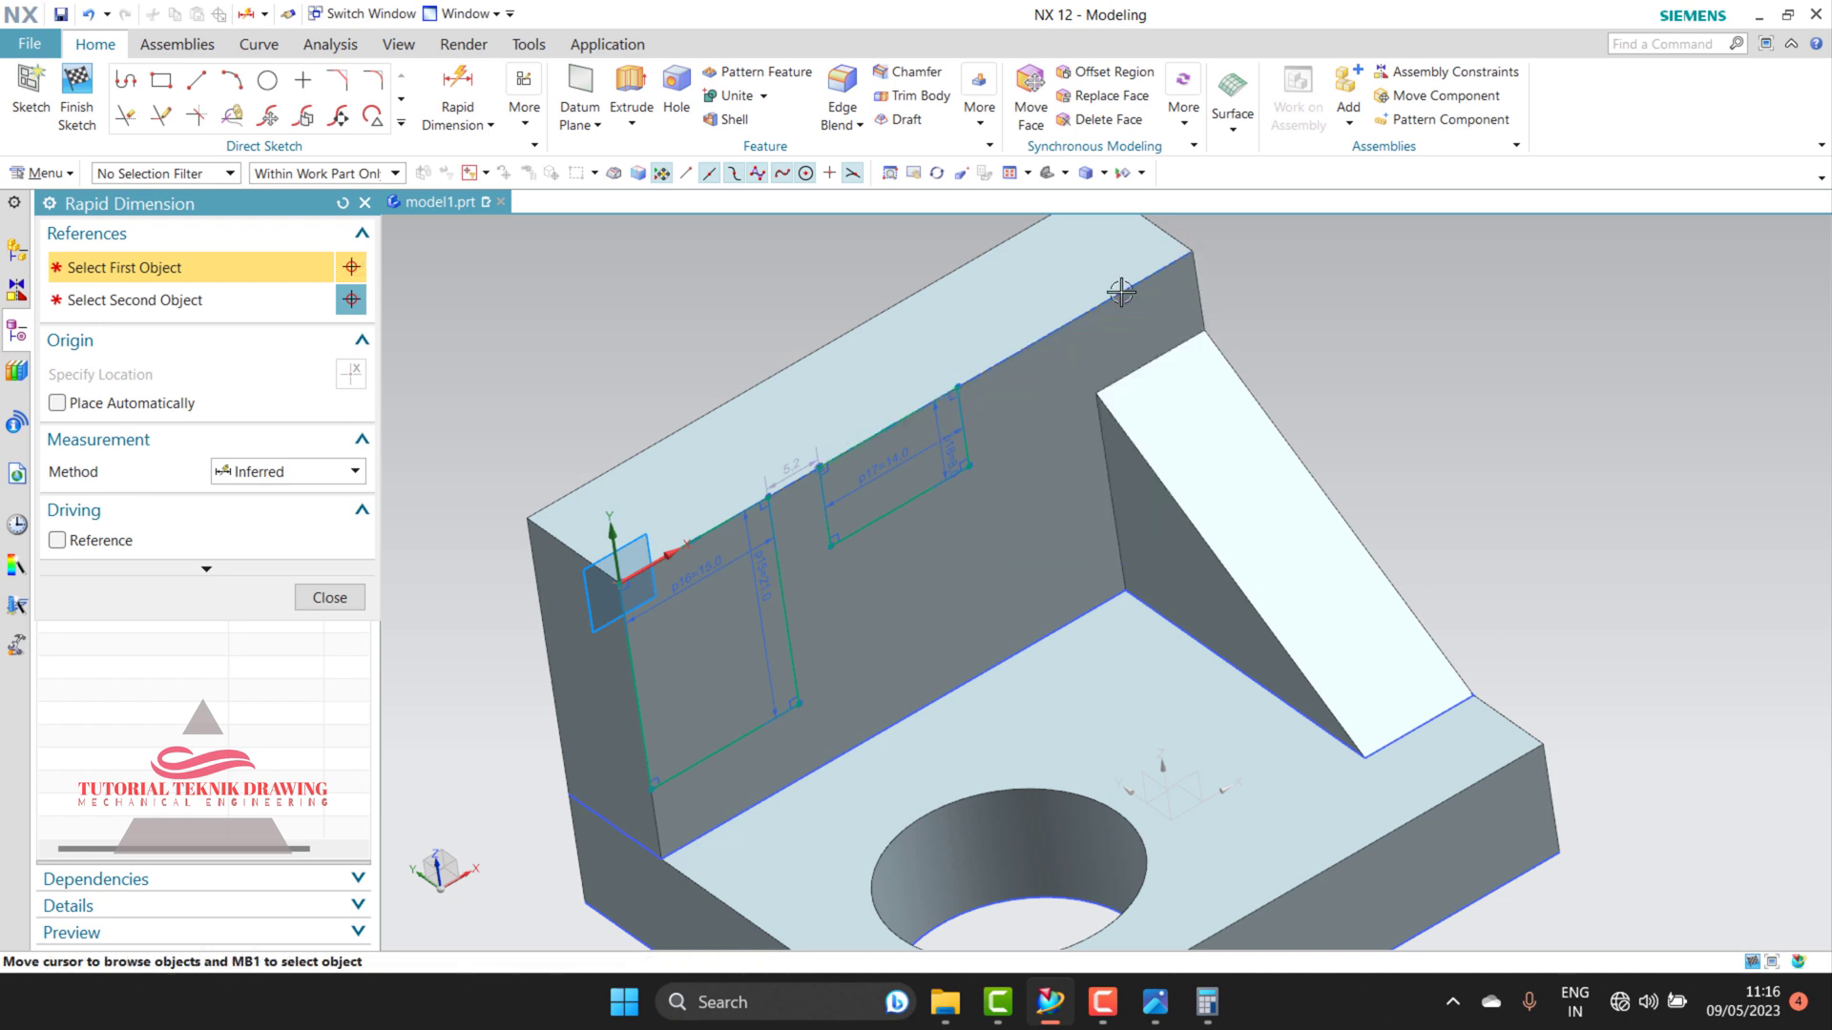
click(1193, 251)
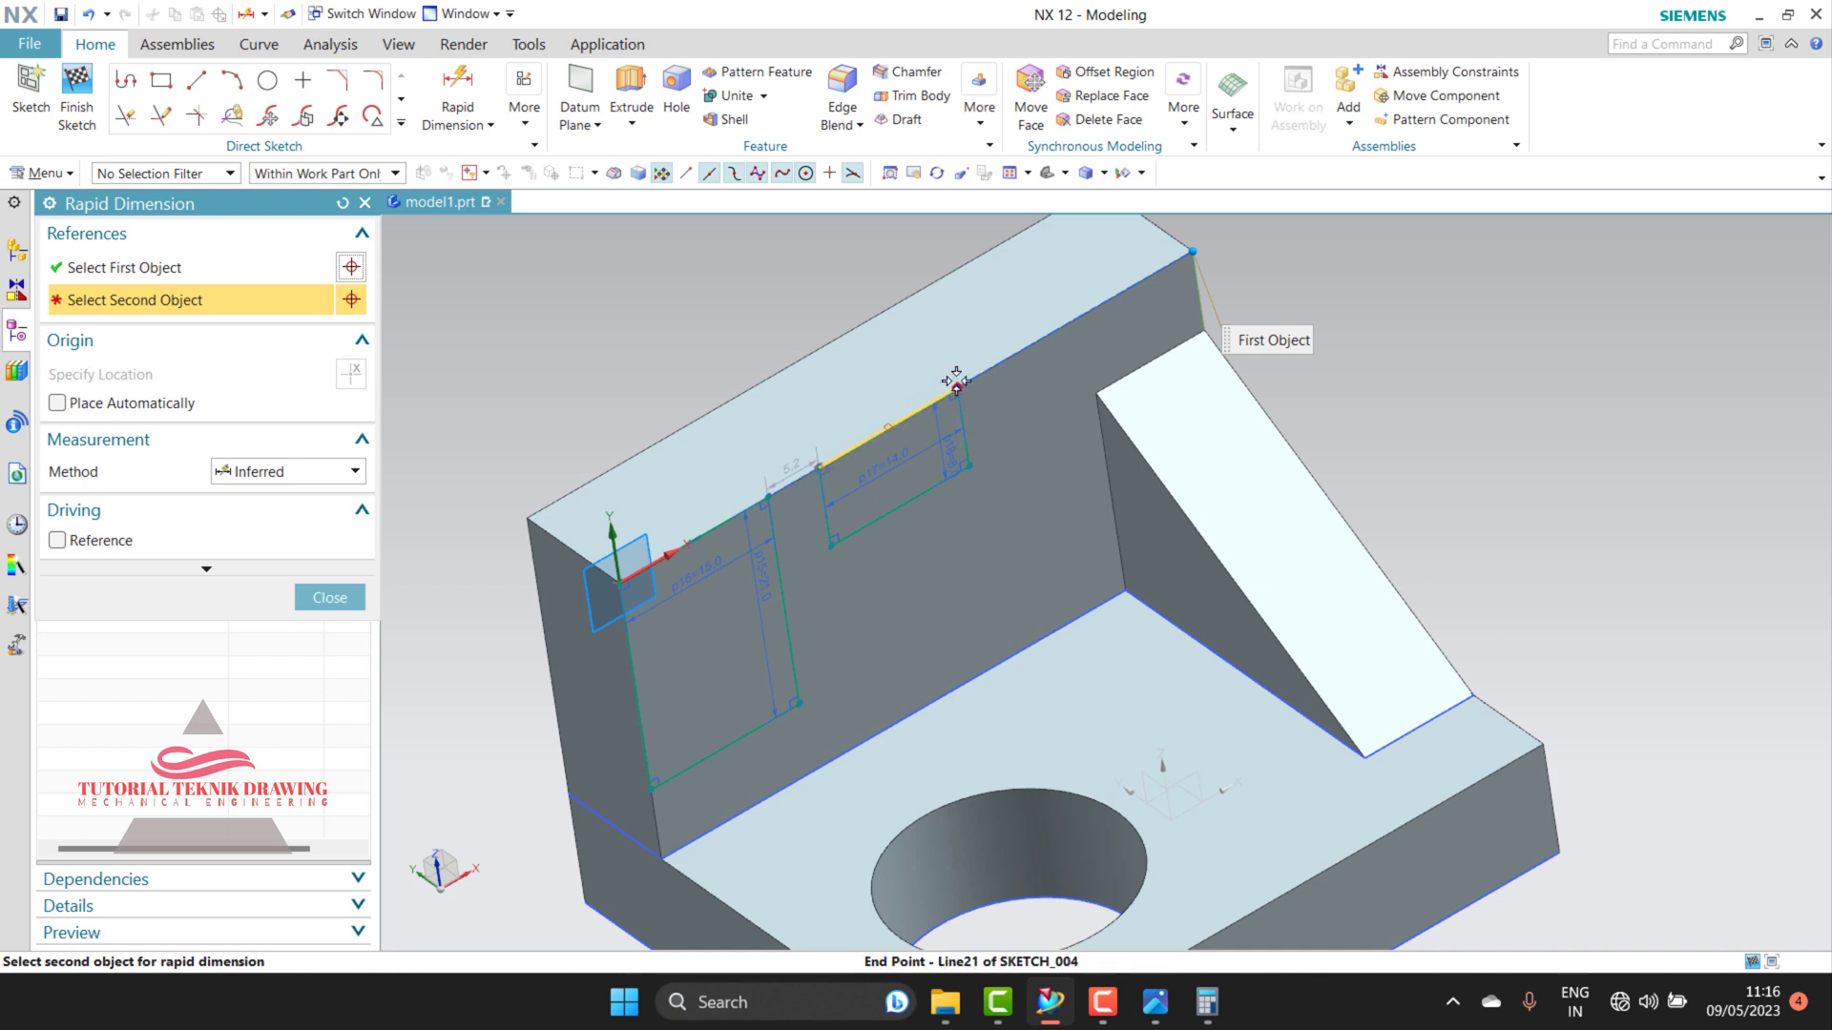
click(952, 379)
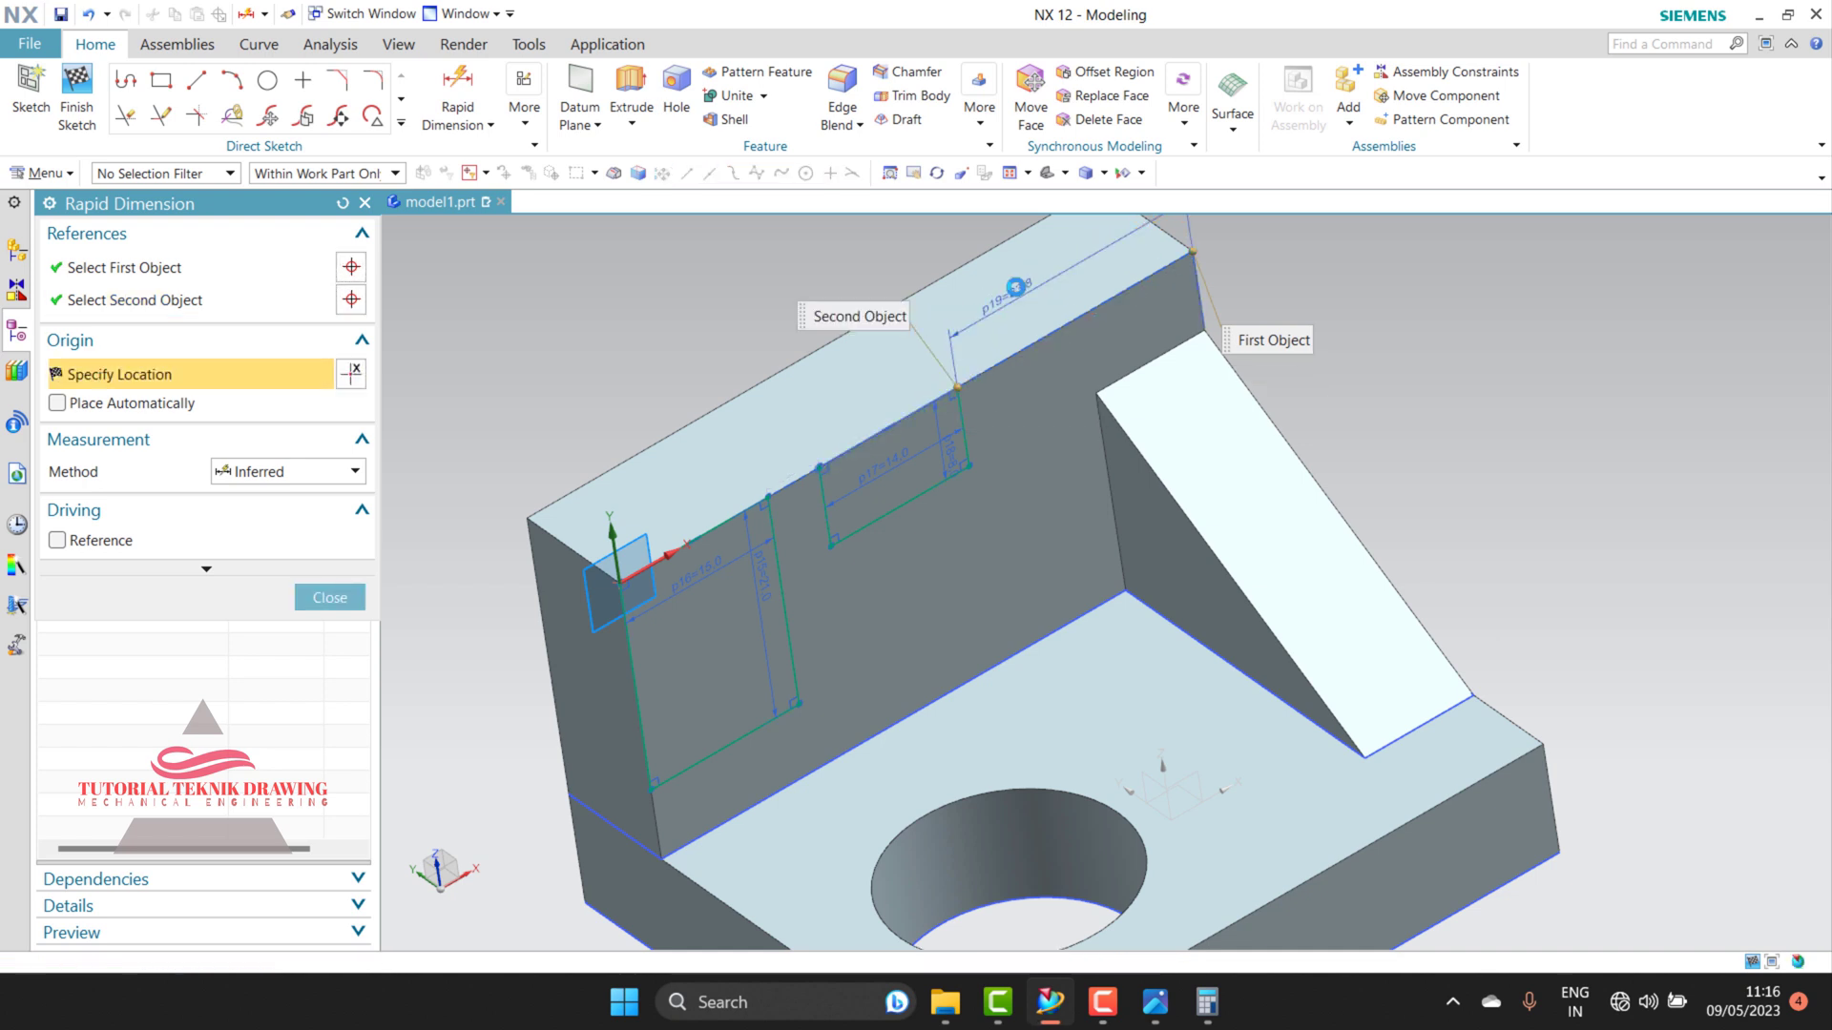
click(1011, 290)
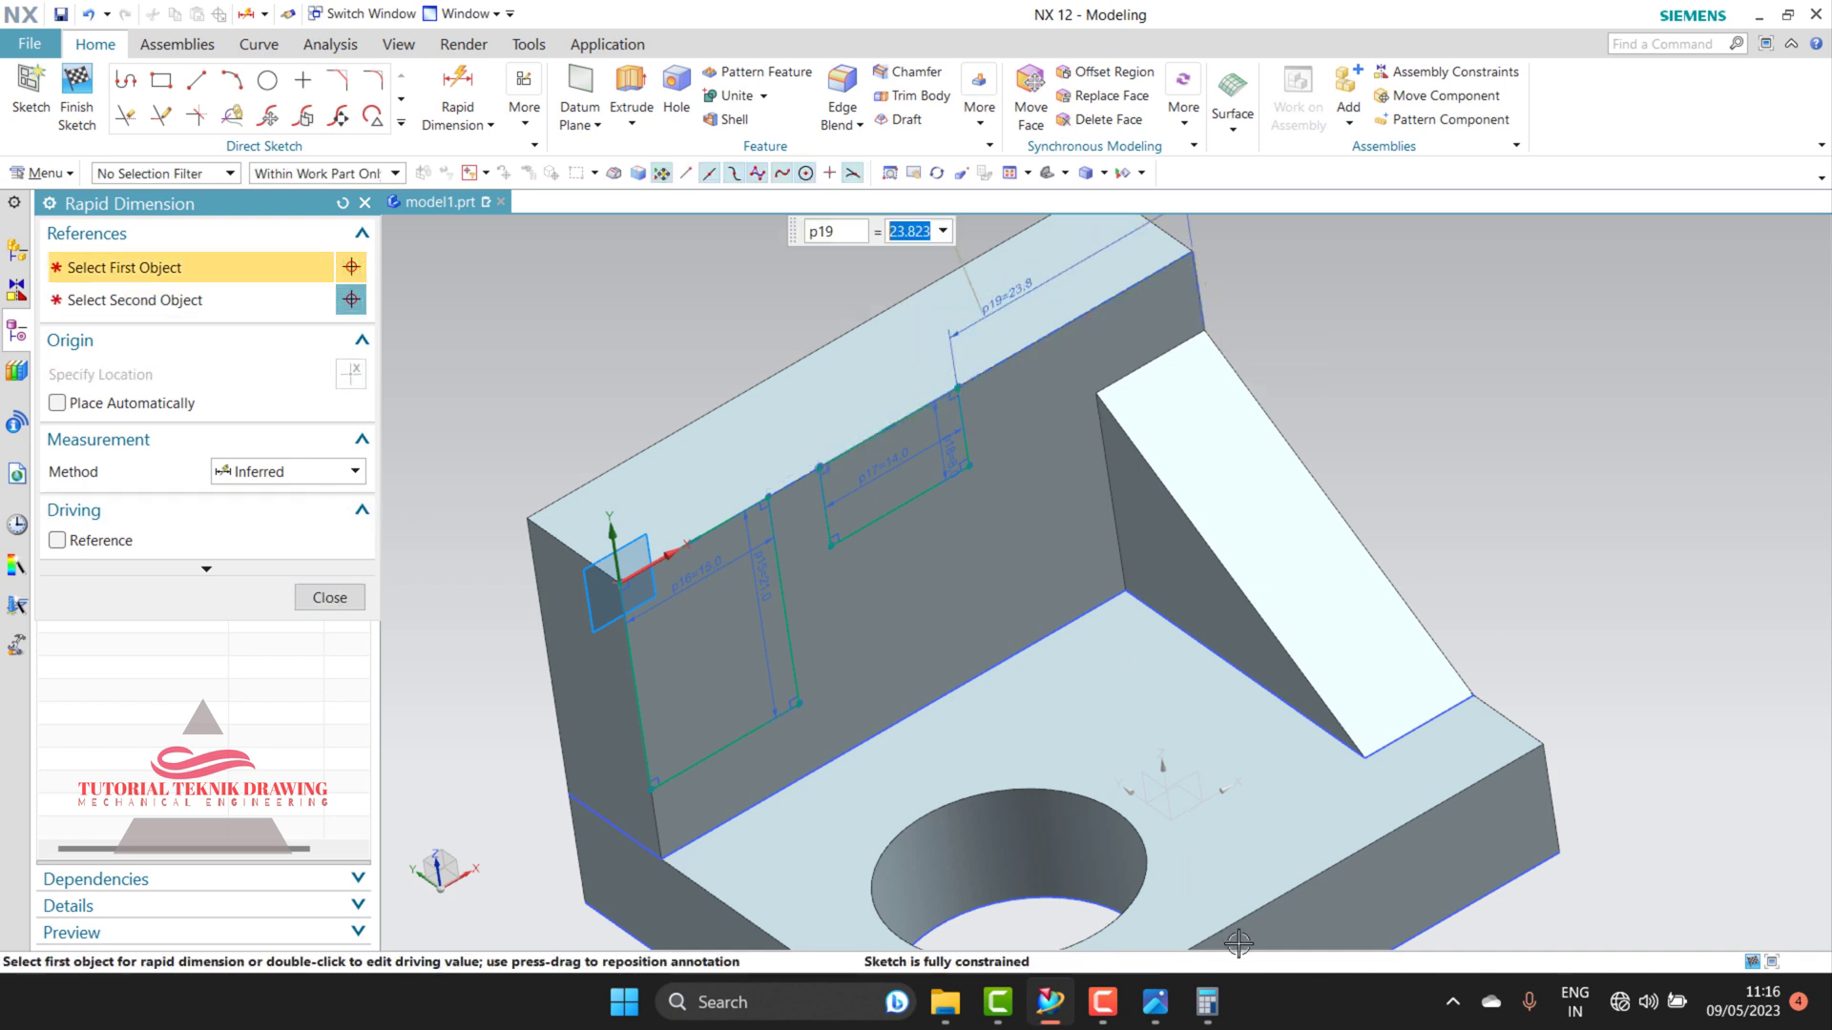
click(1154, 1004)
click(1154, 1004)
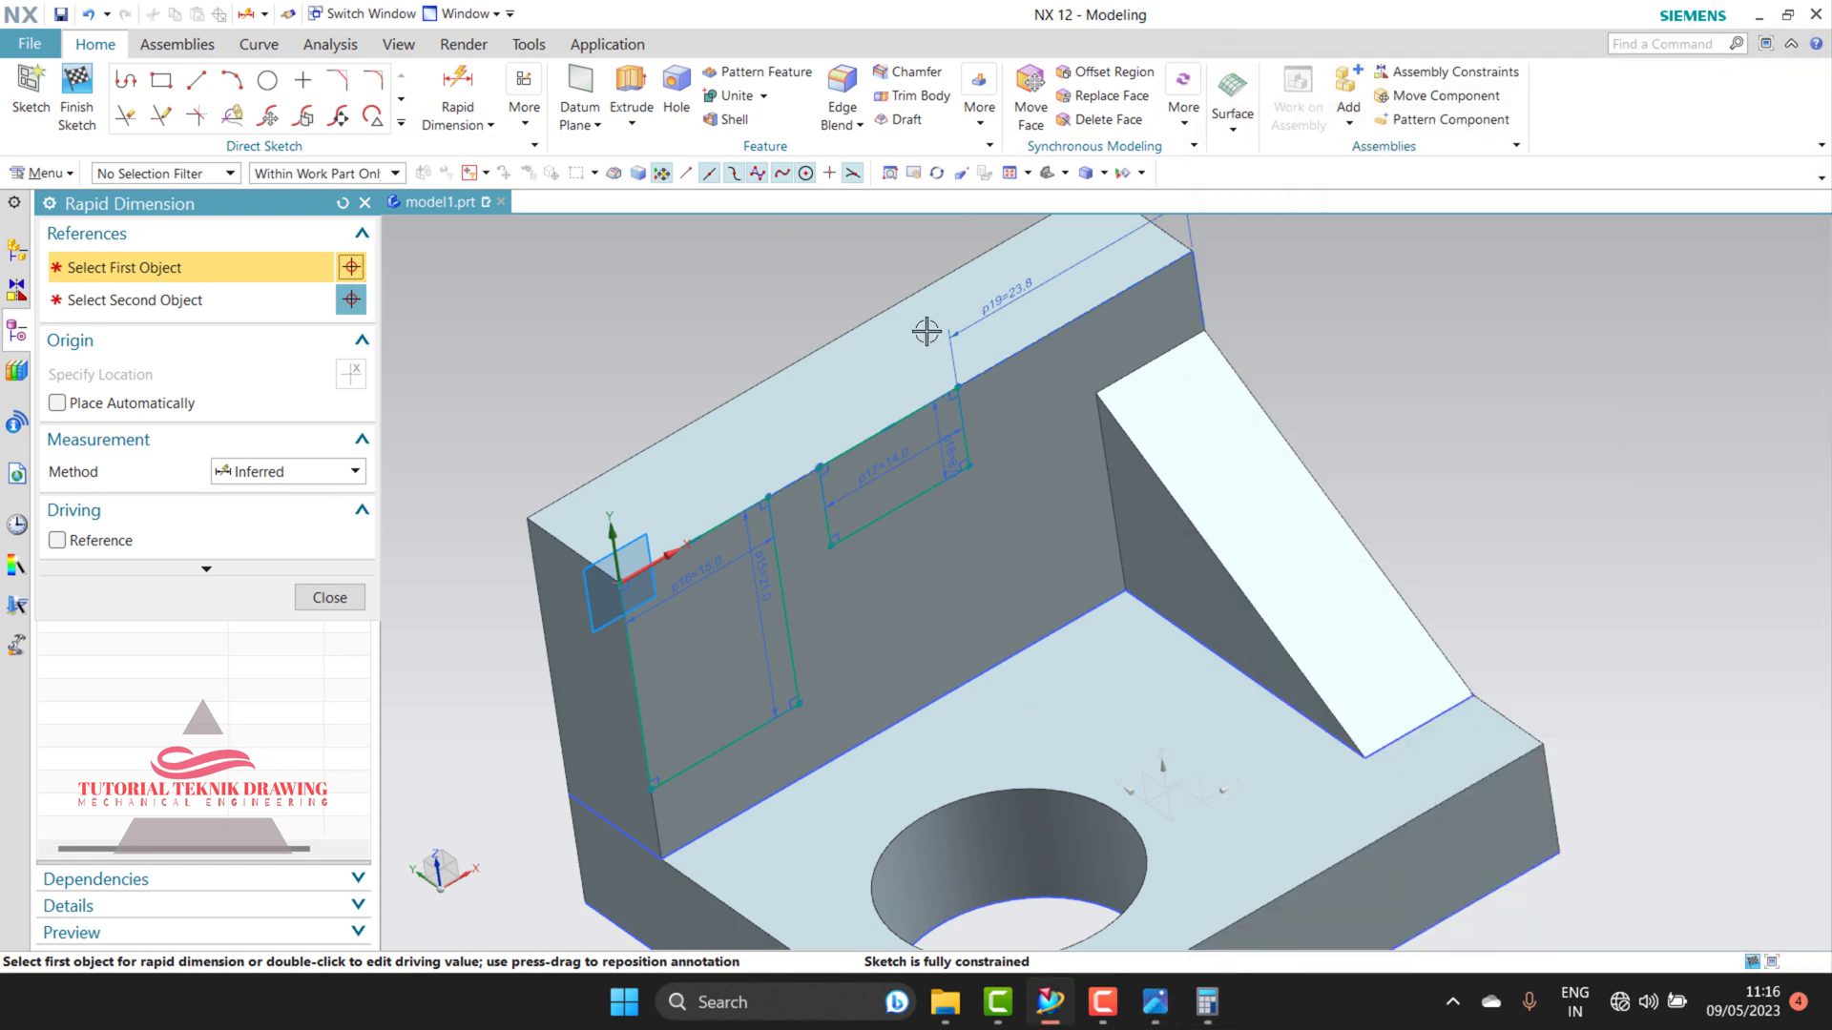
double_click(1007, 293)
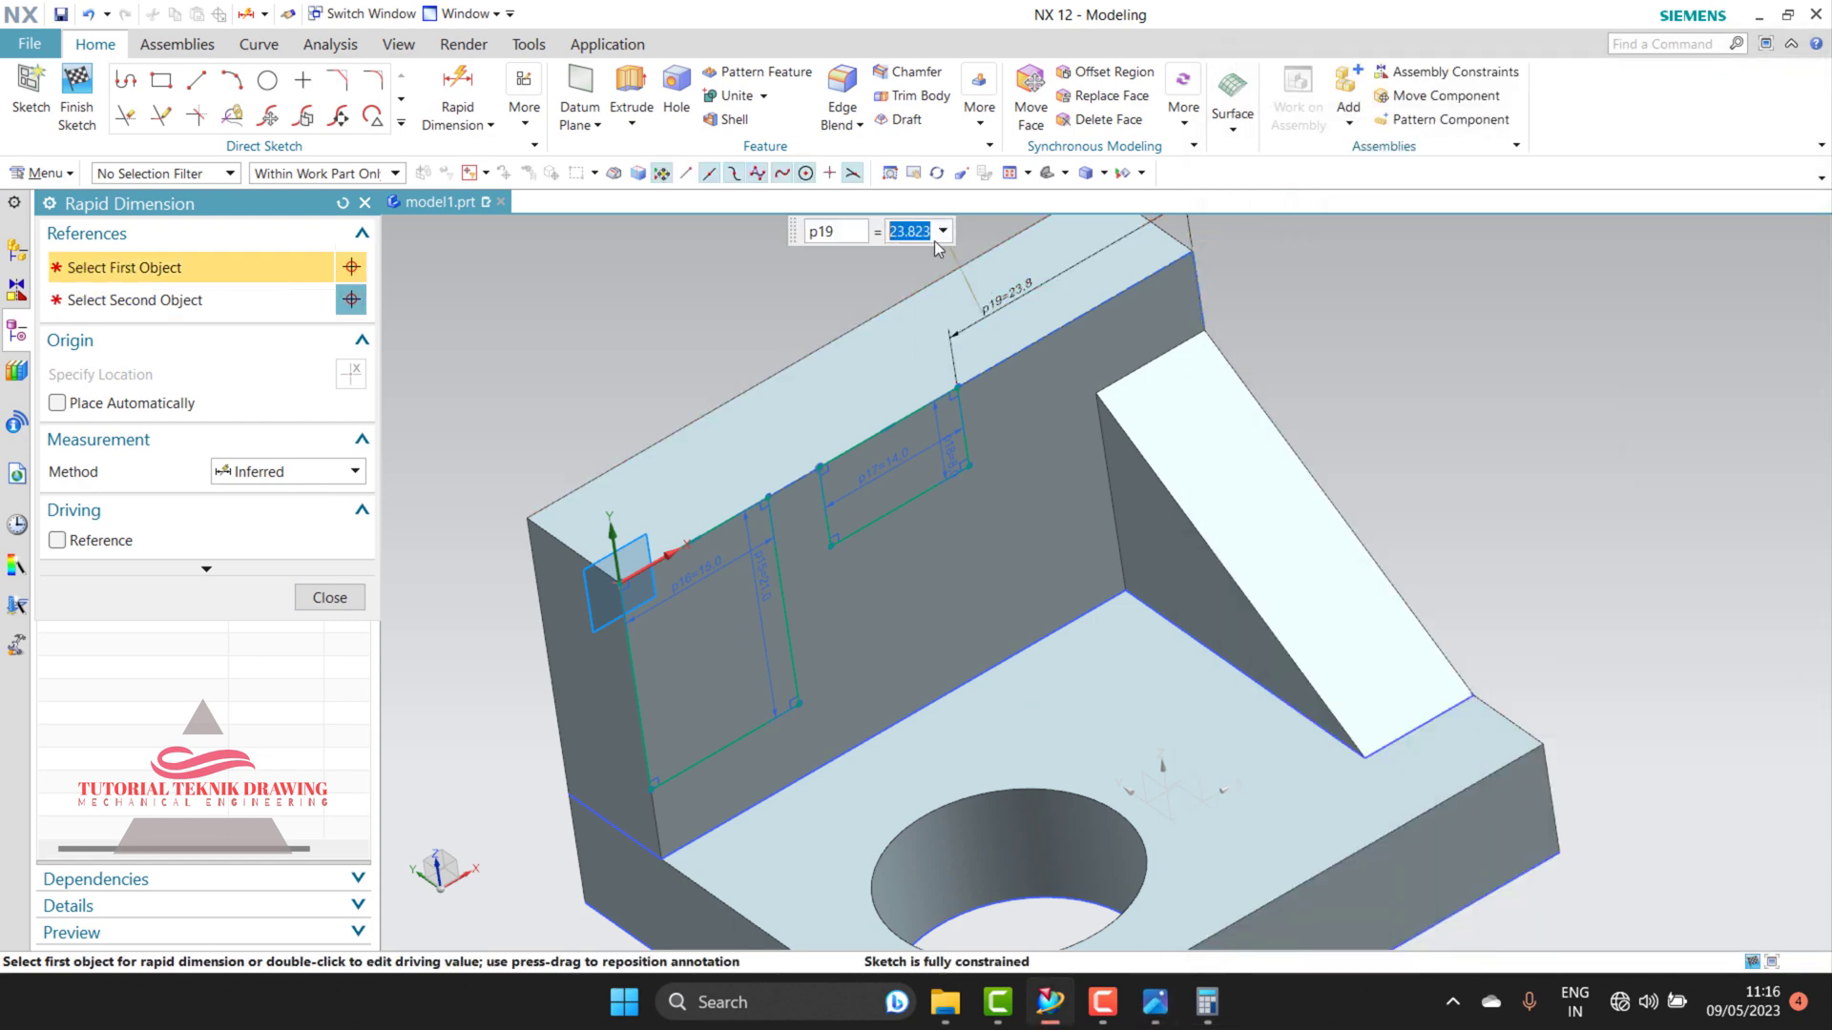
text(21)
key(Return)
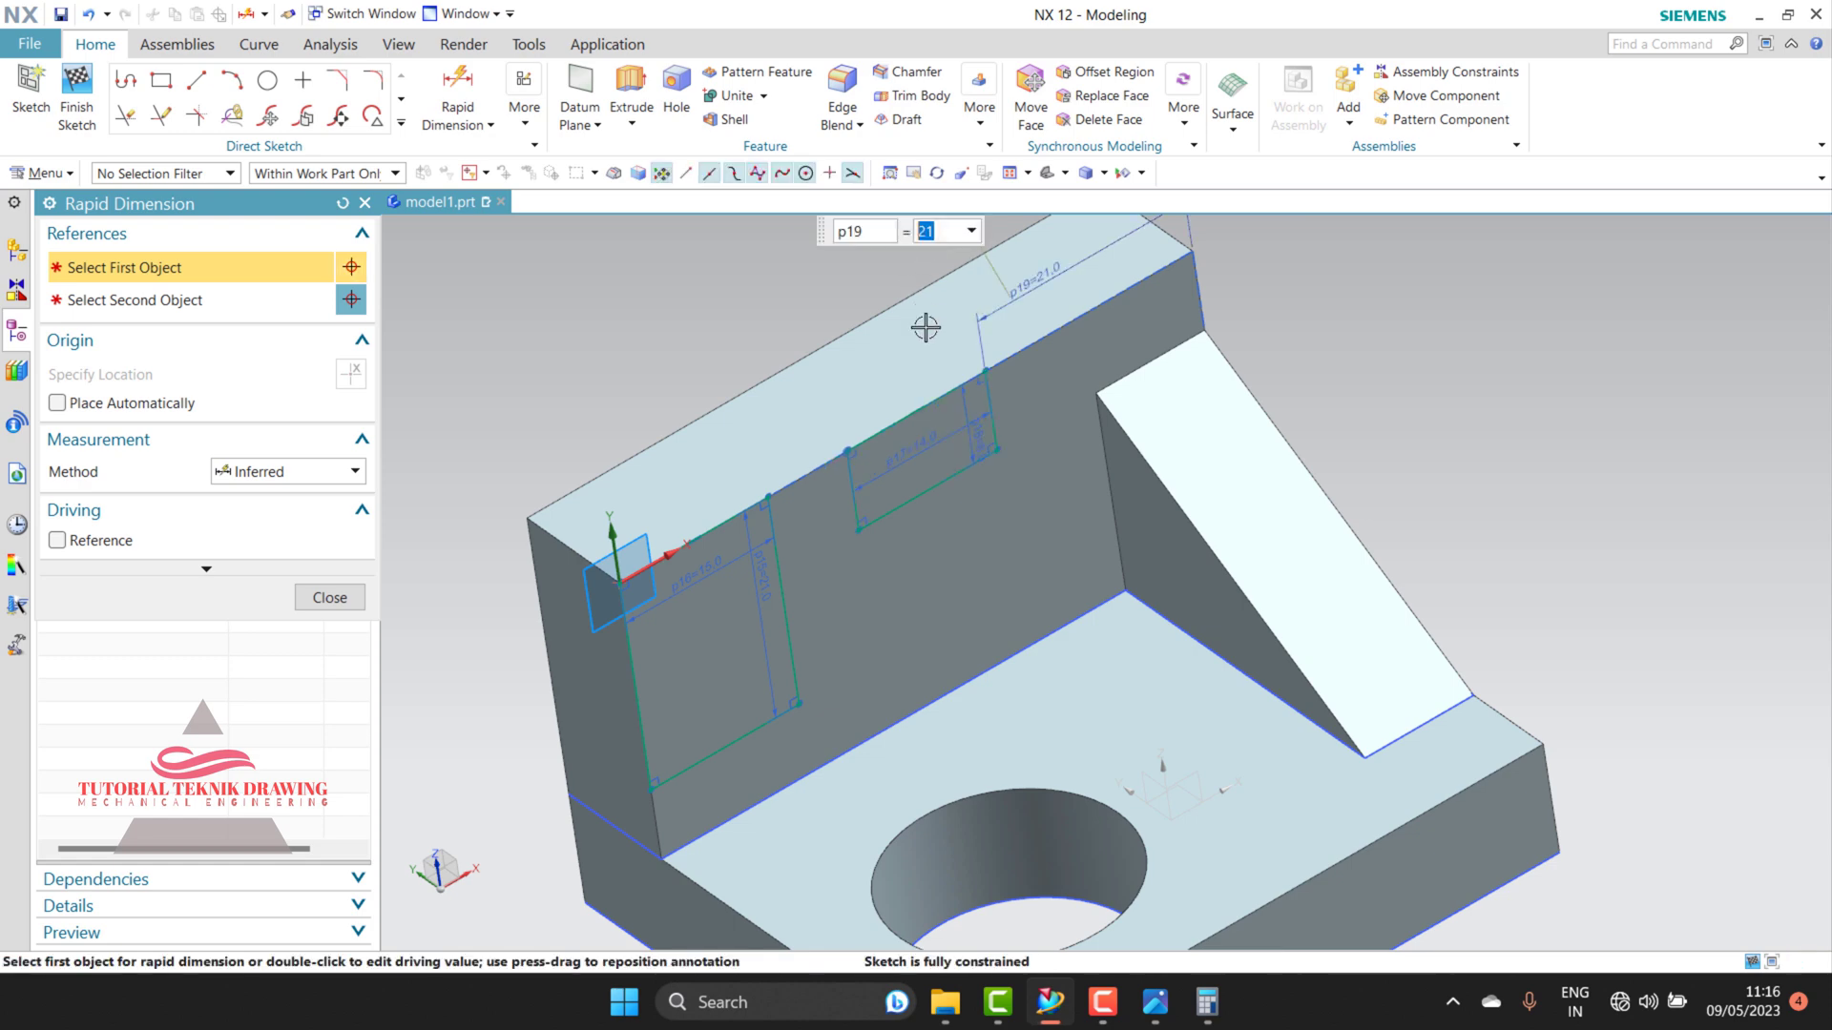
scroll(831, 504, up, 2)
scroll(914, 466, down, 2)
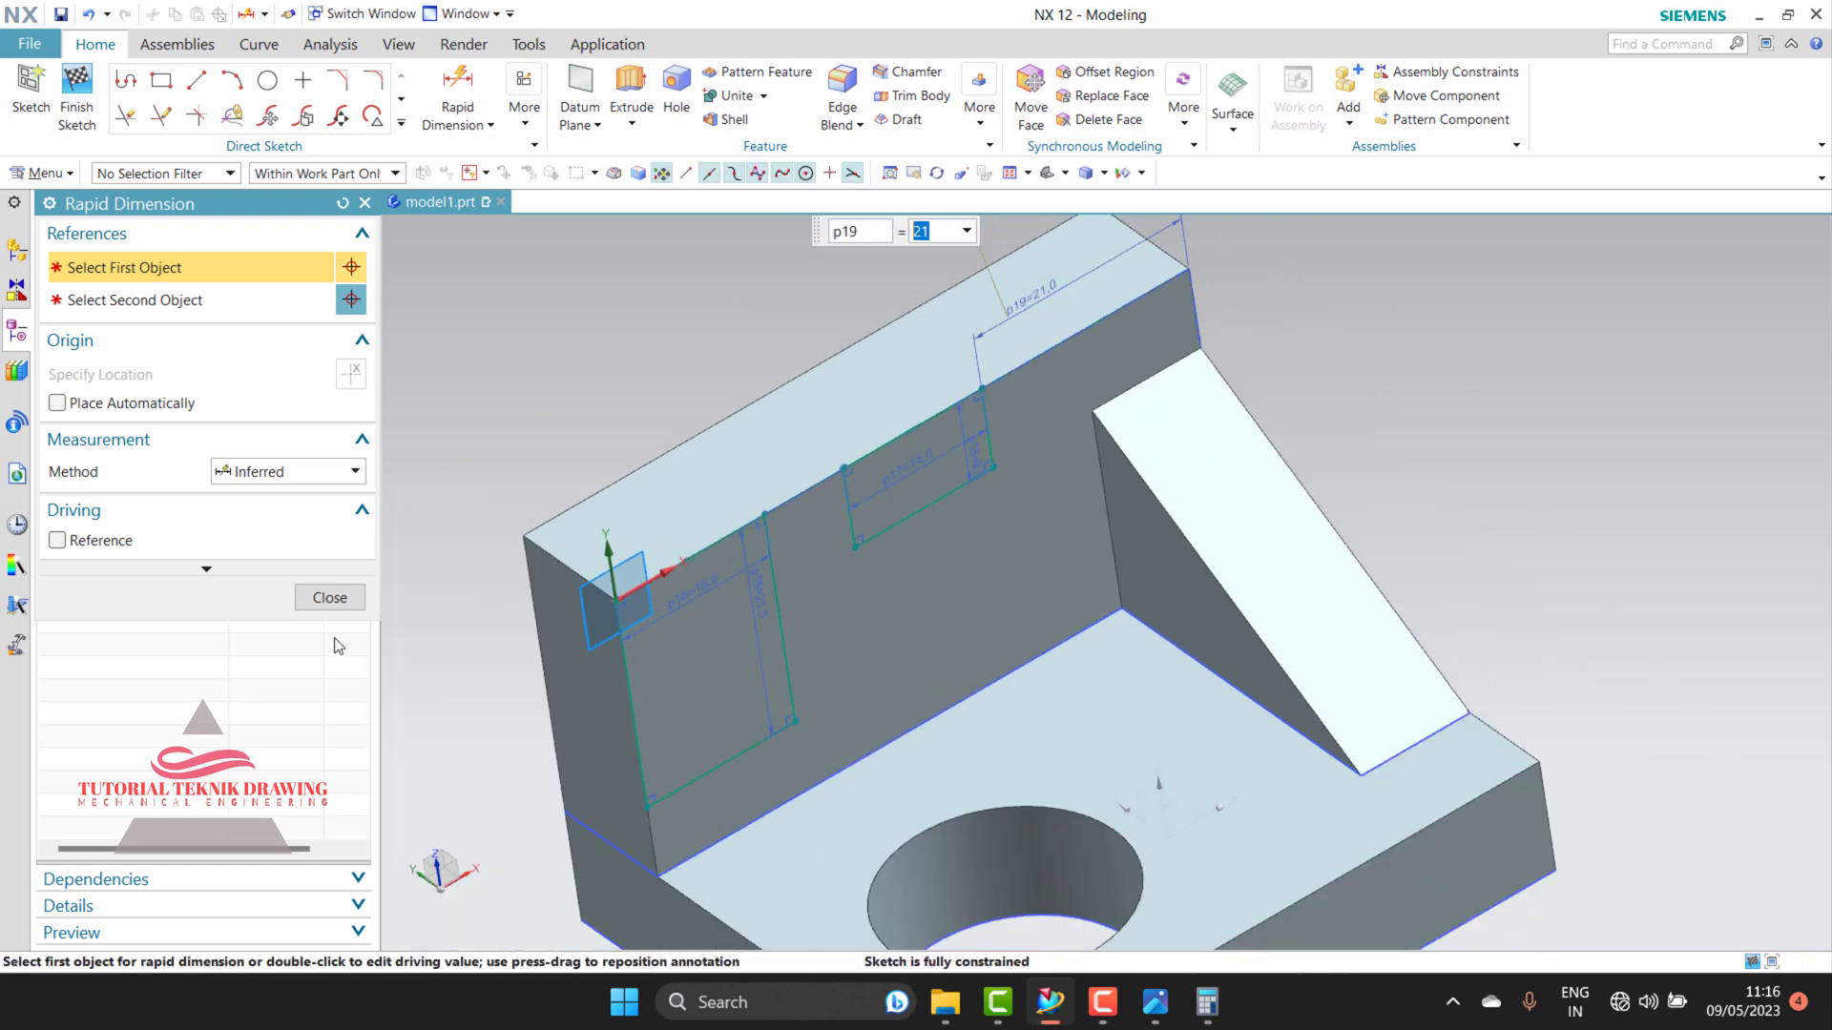
key(Escape)
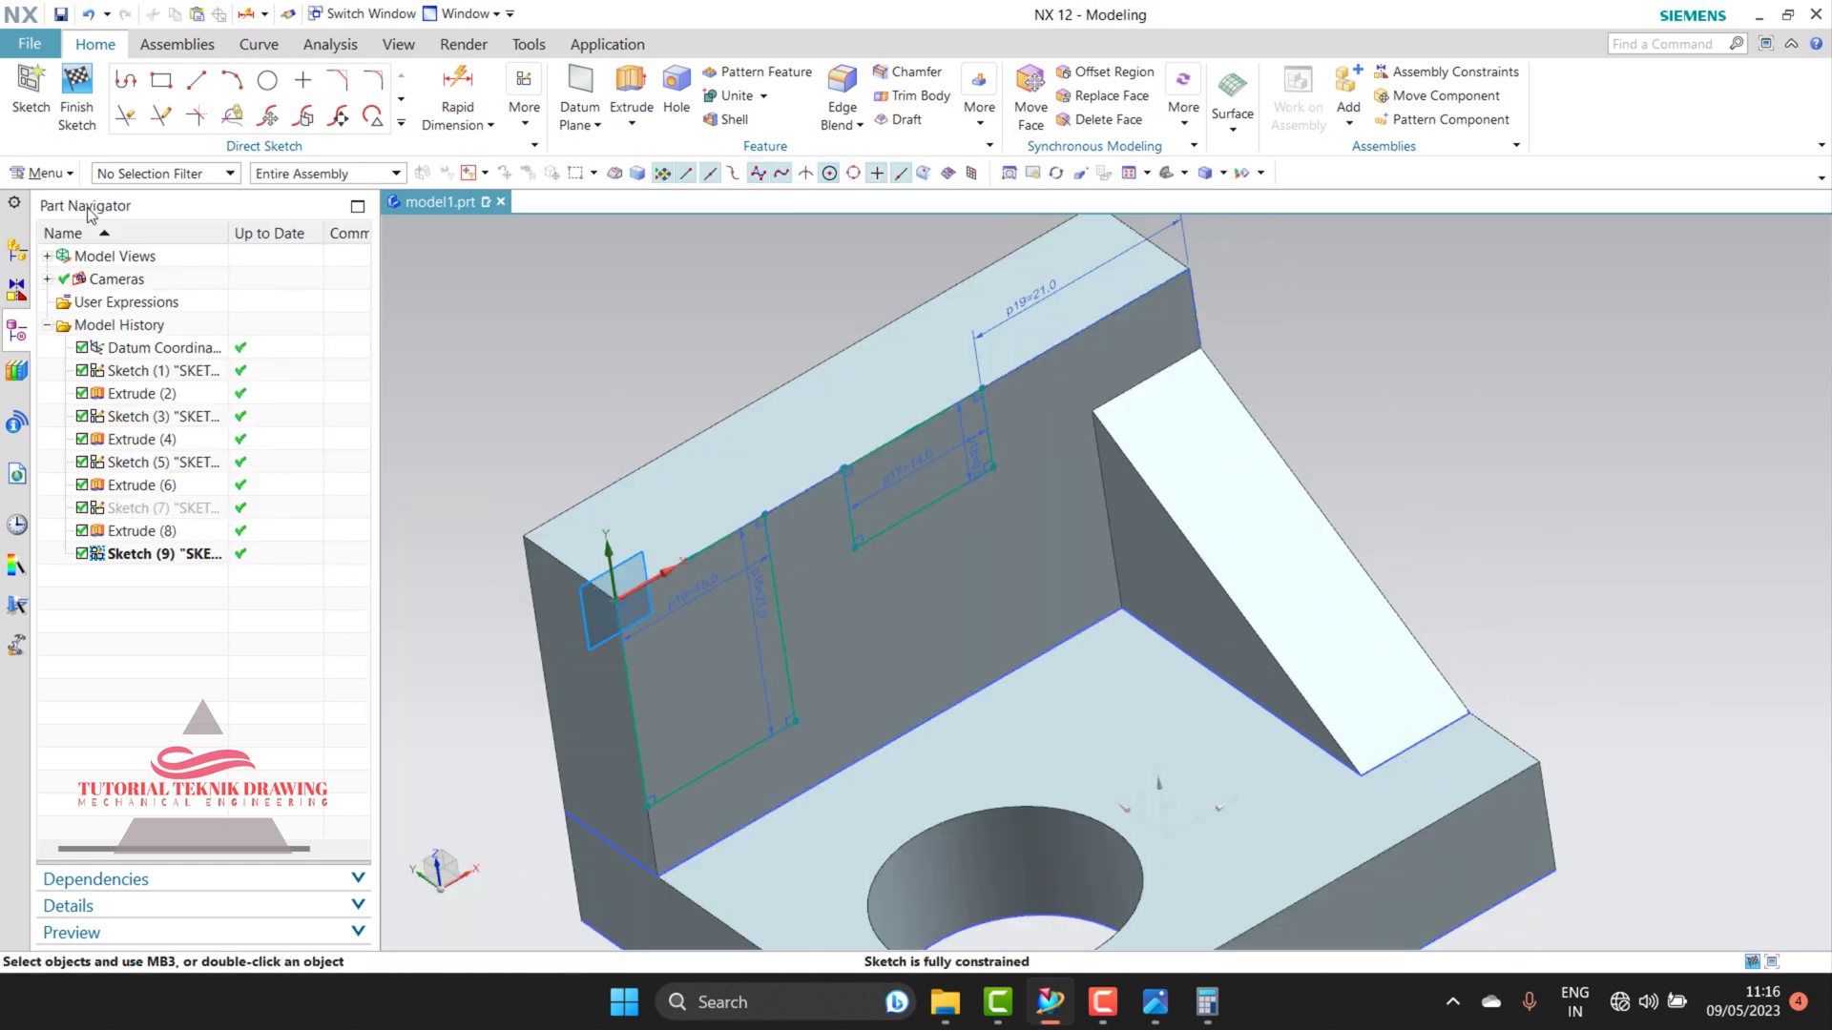
Step: Extrude the notch sketch 38 mm in reverse as a Subtract cut into the upright
click(618, 119)
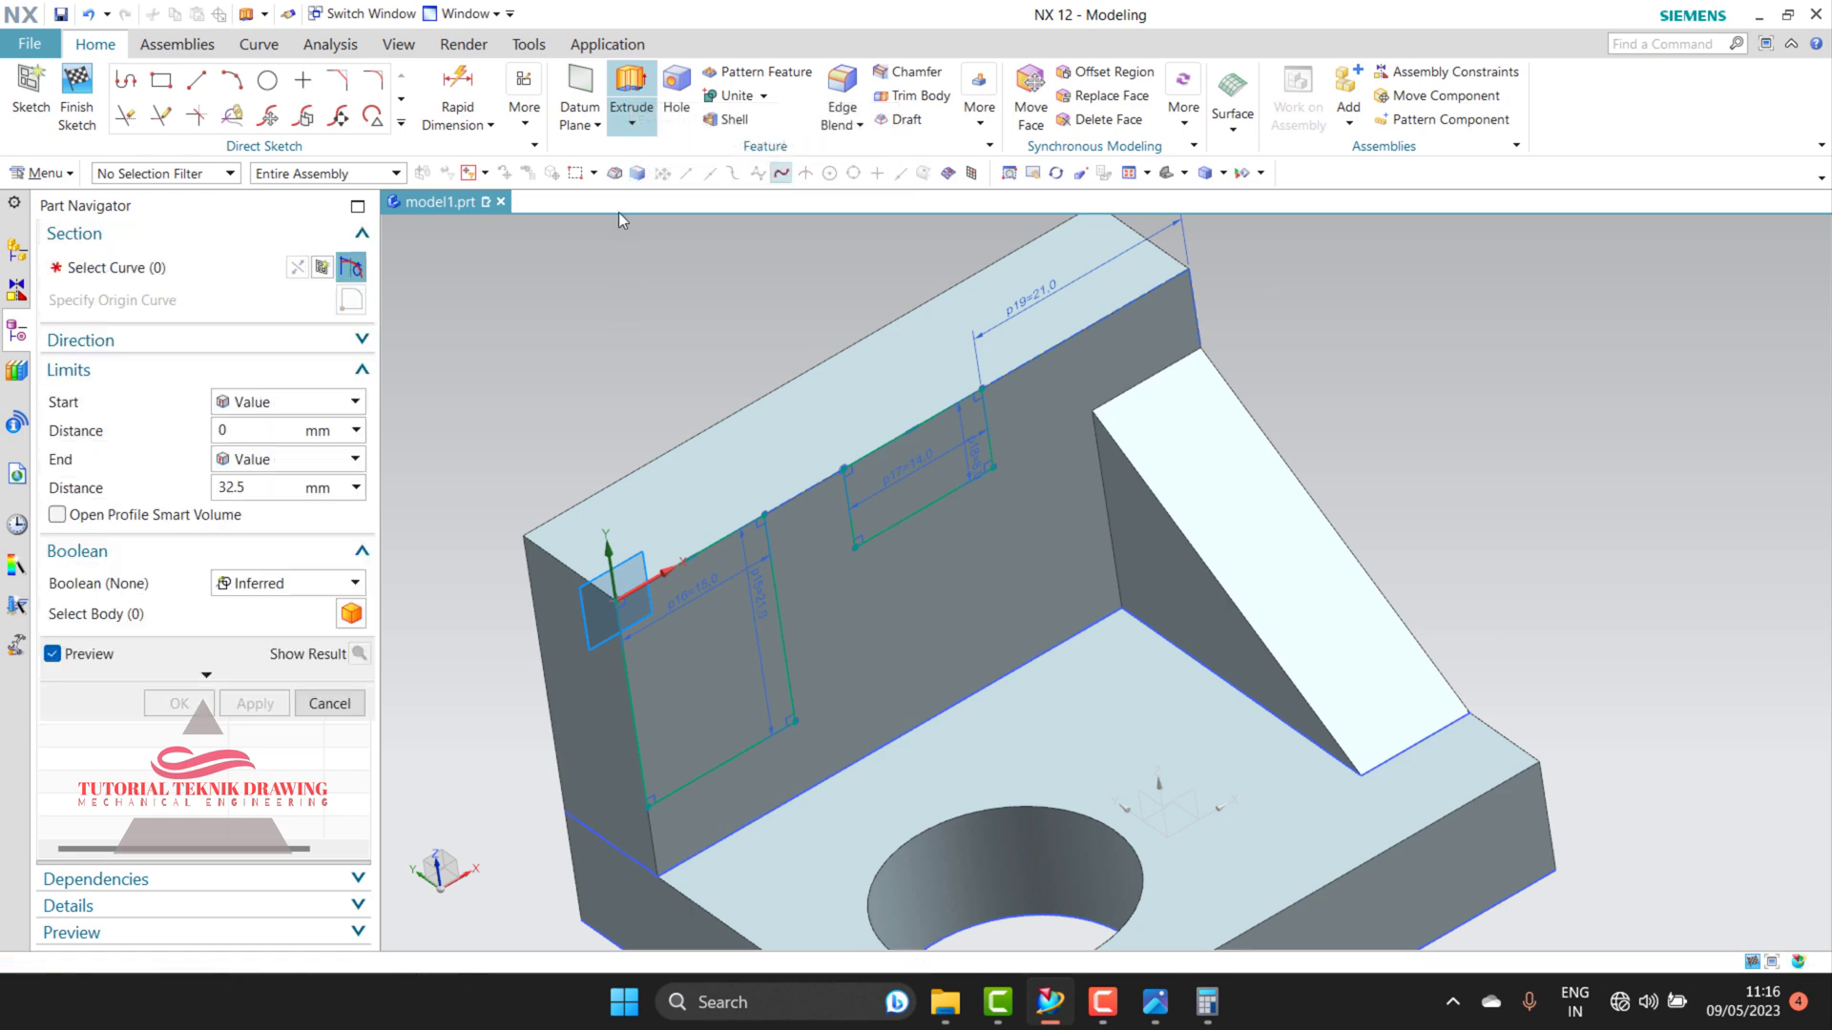
scroll(949, 428, up, 2)
scroll(949, 428, down, 2)
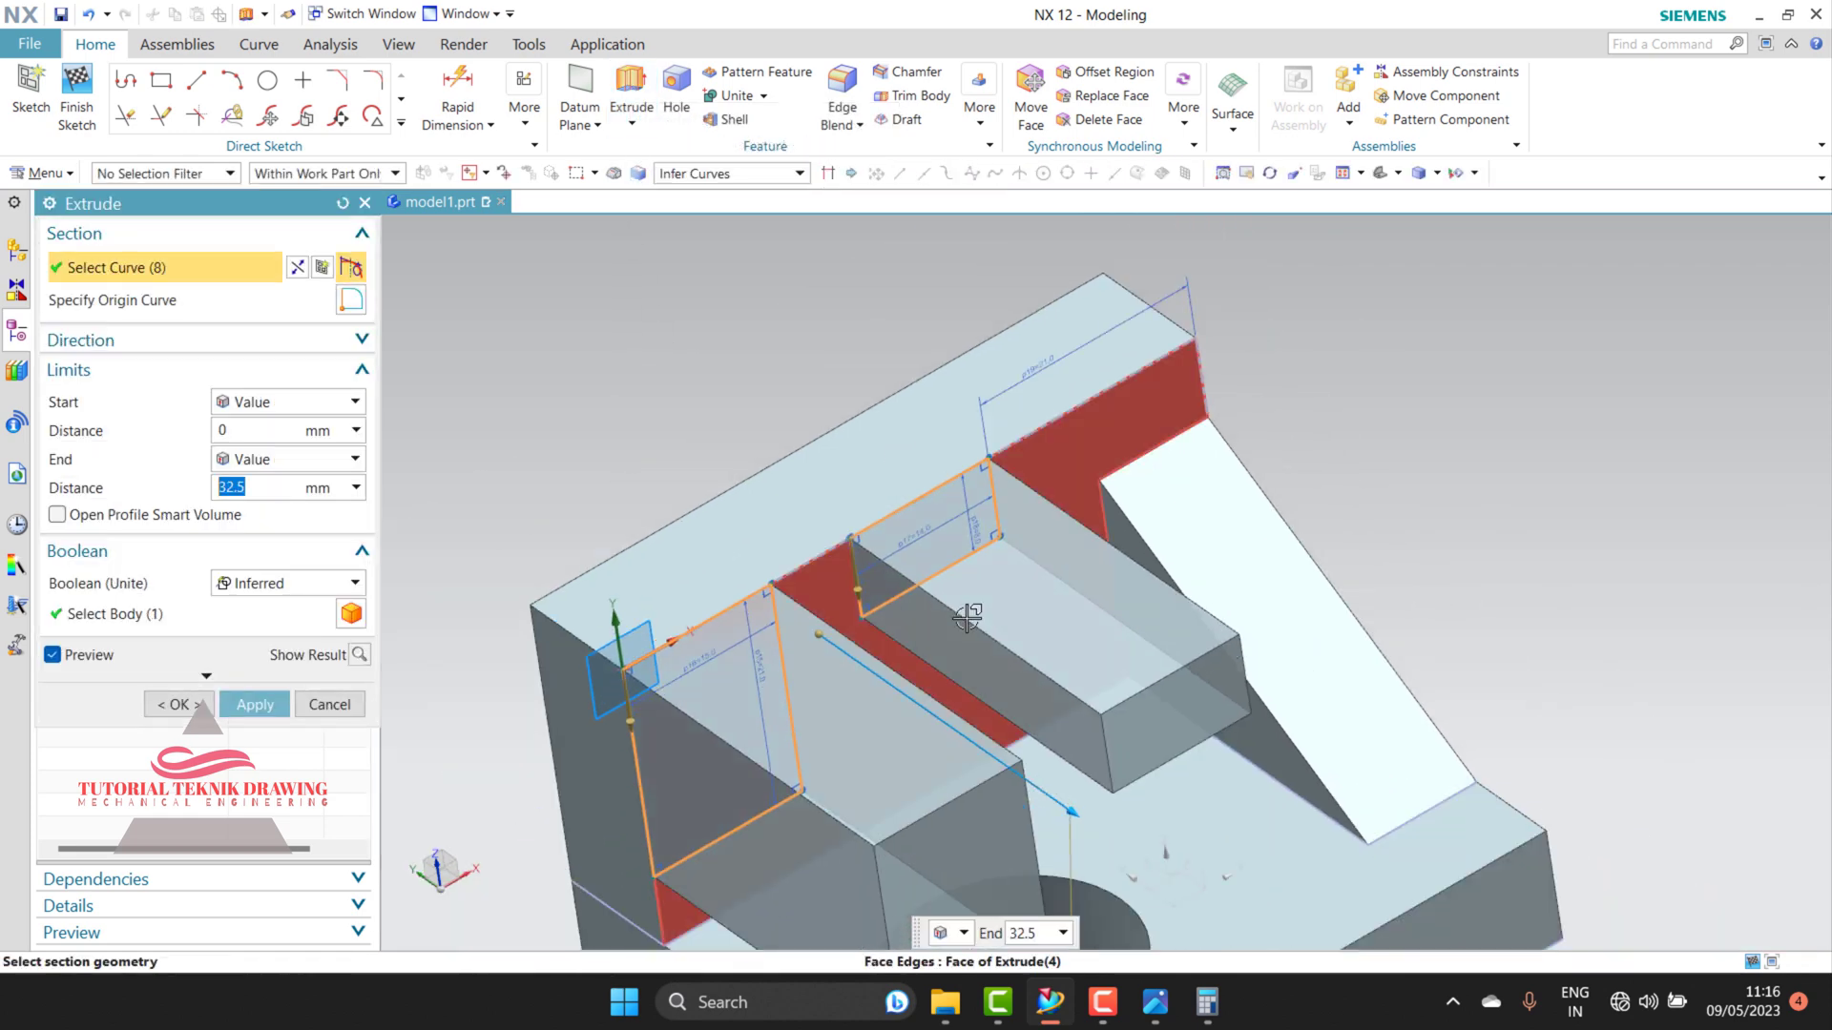
scroll(1069, 809, up, 1)
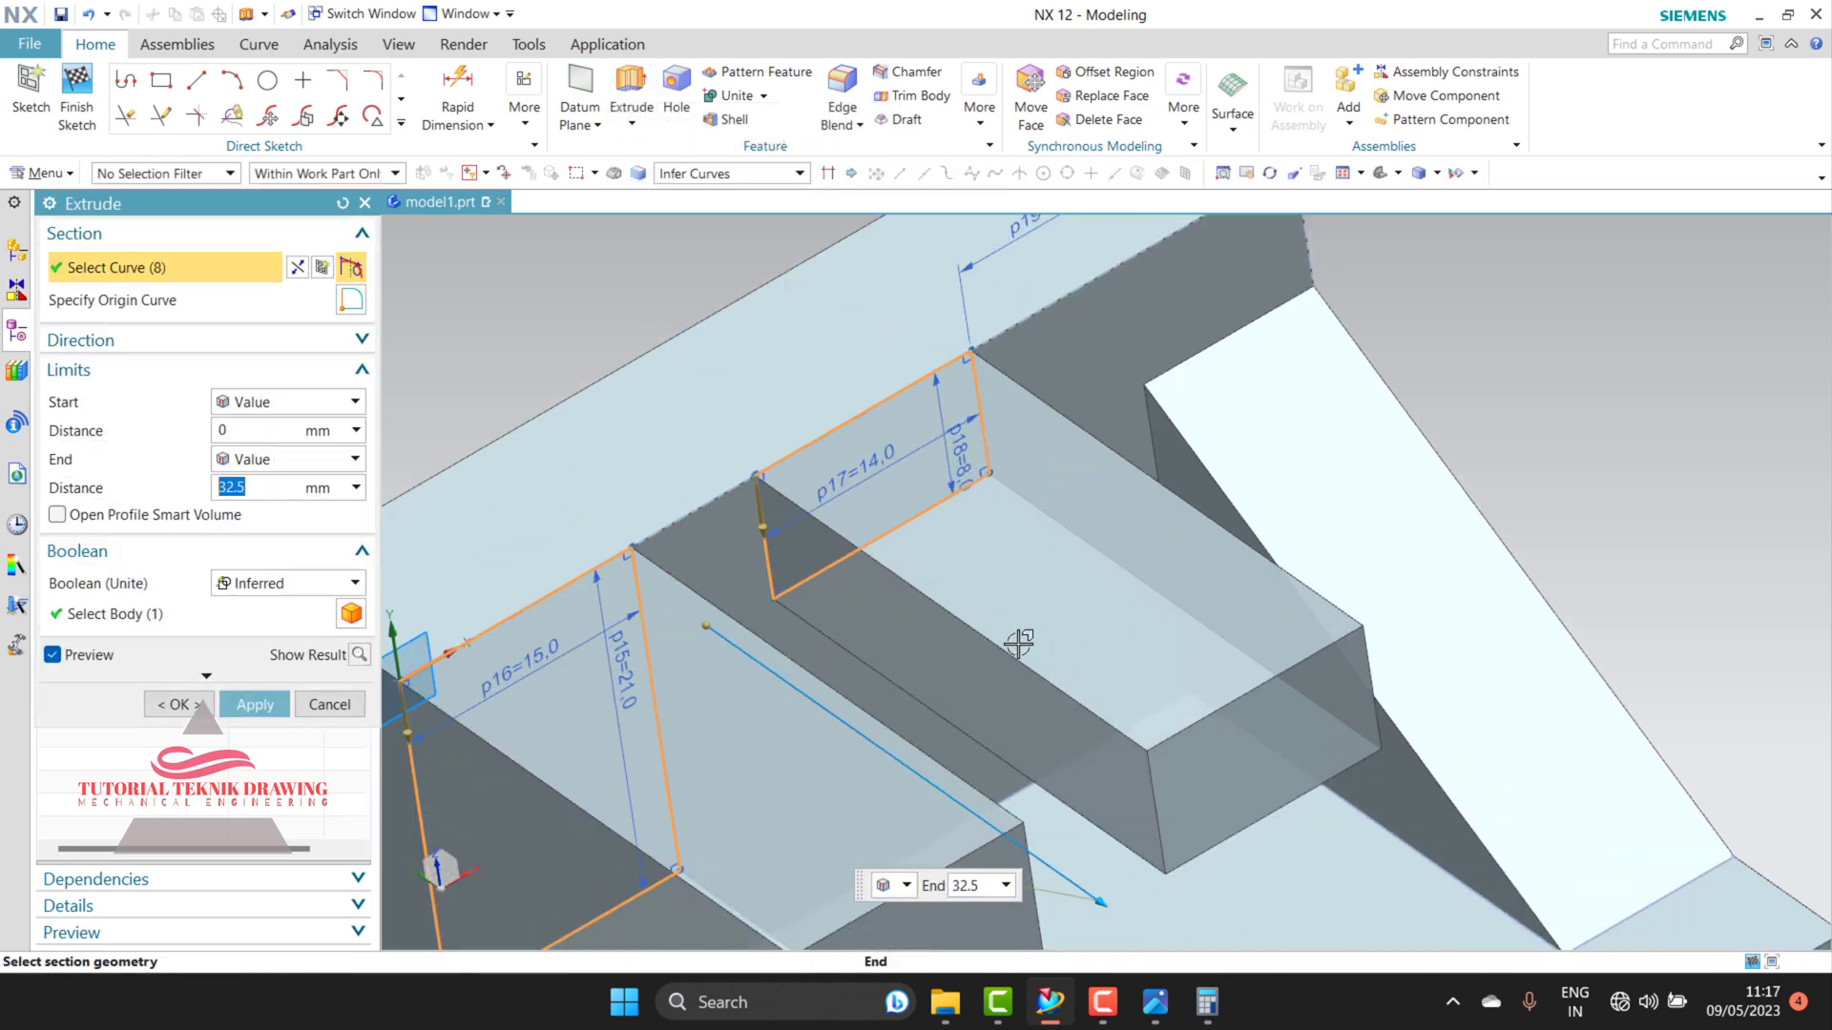
scroll(1064, 806, down, 2)
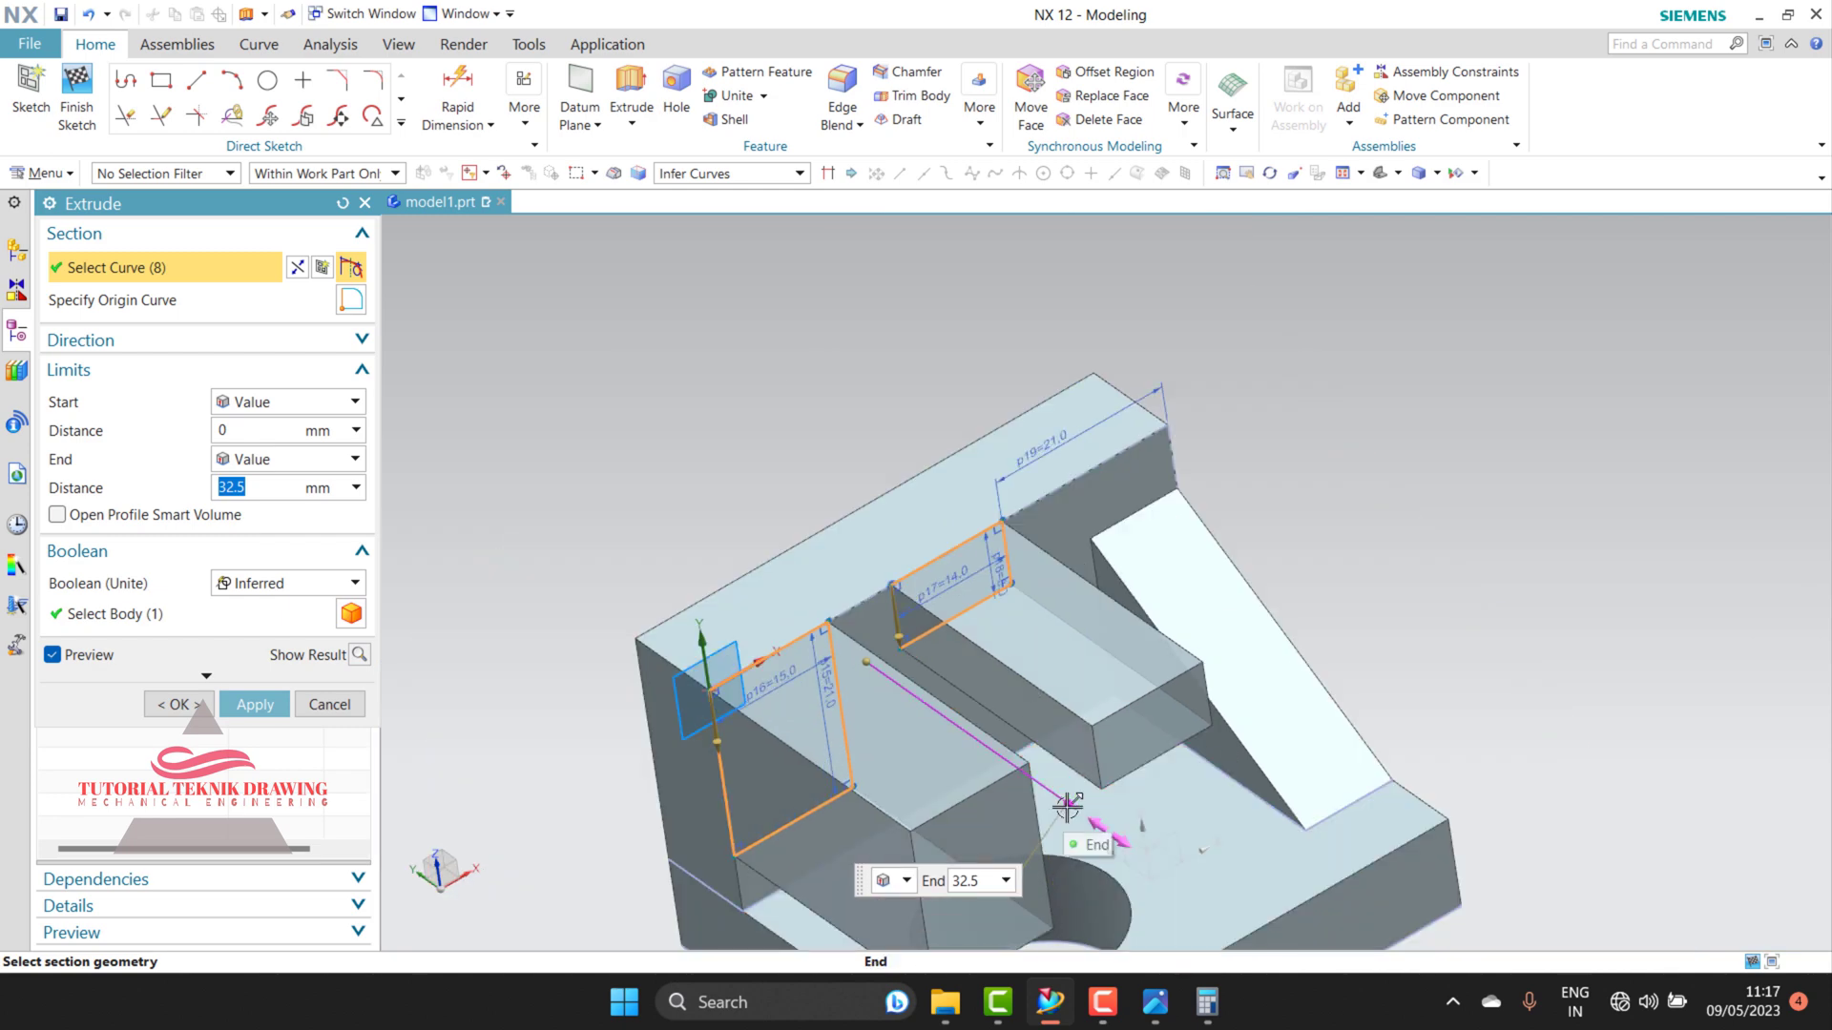
mouse_move(1067, 806)
mouse_down()
mouse_move(667, 564)
mouse_move(629, 497)
mouse_up()
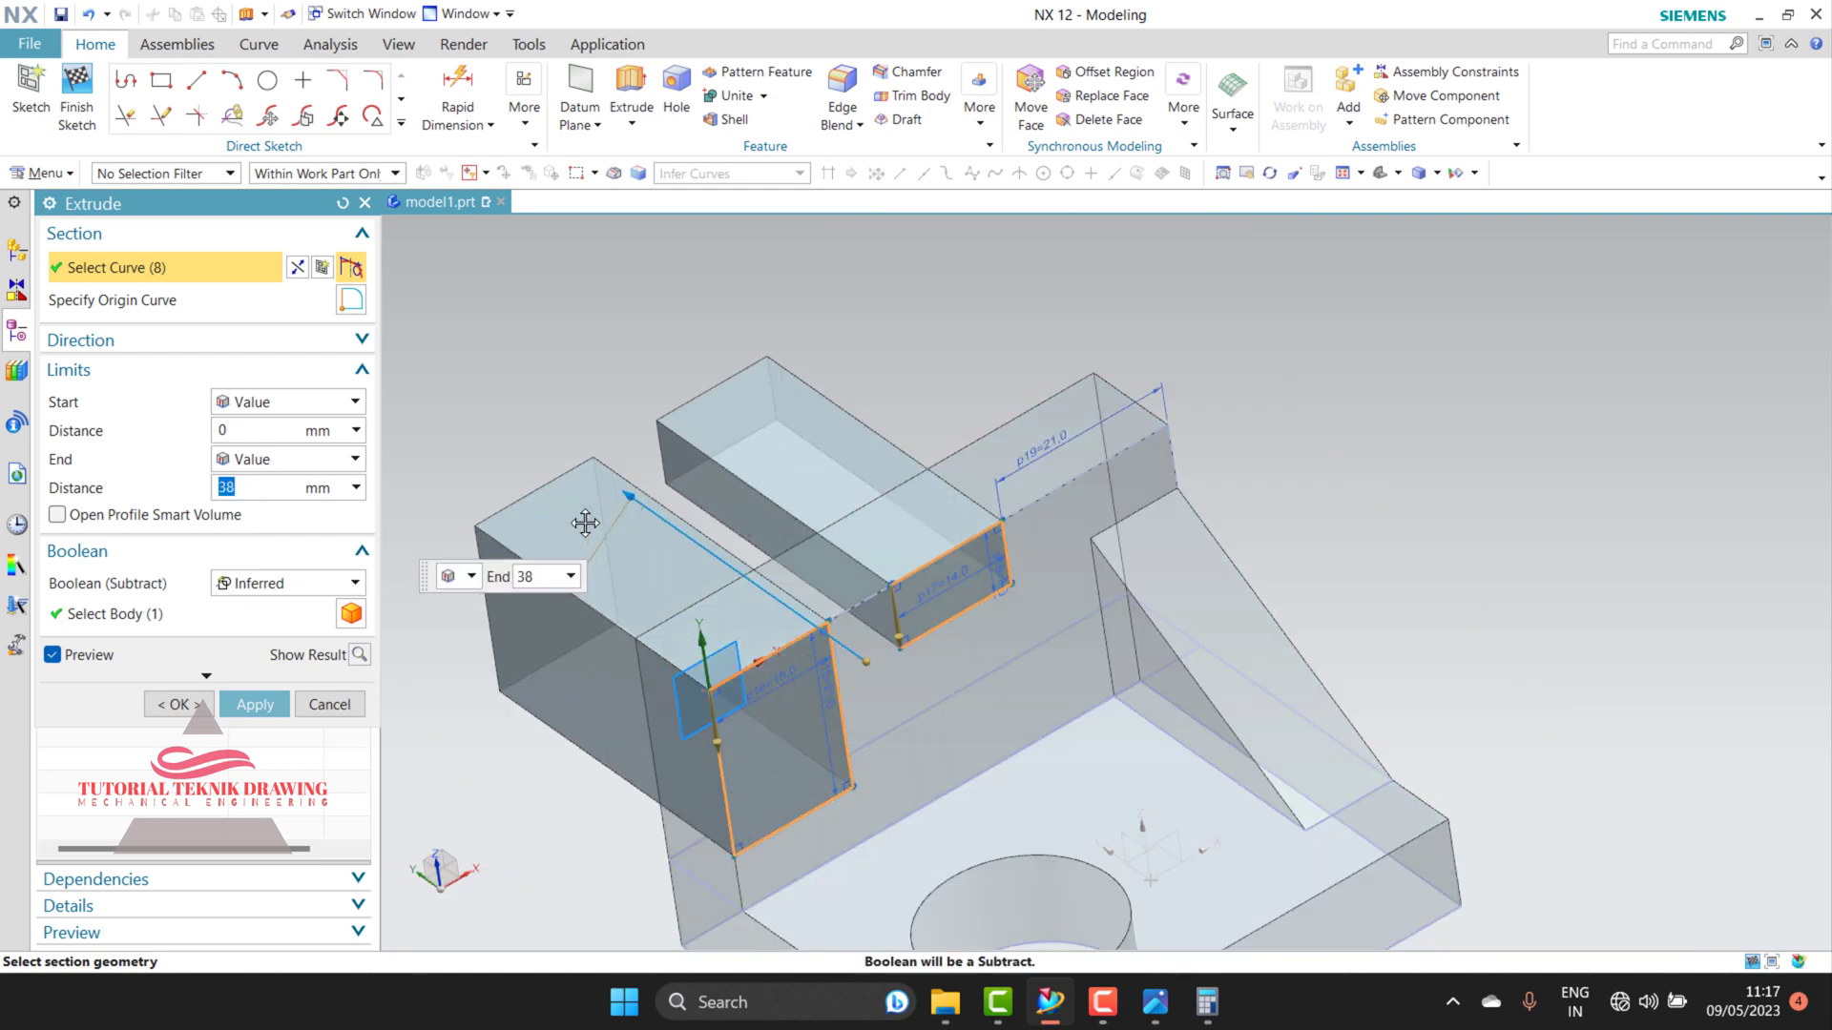
click(254, 704)
click(329, 704)
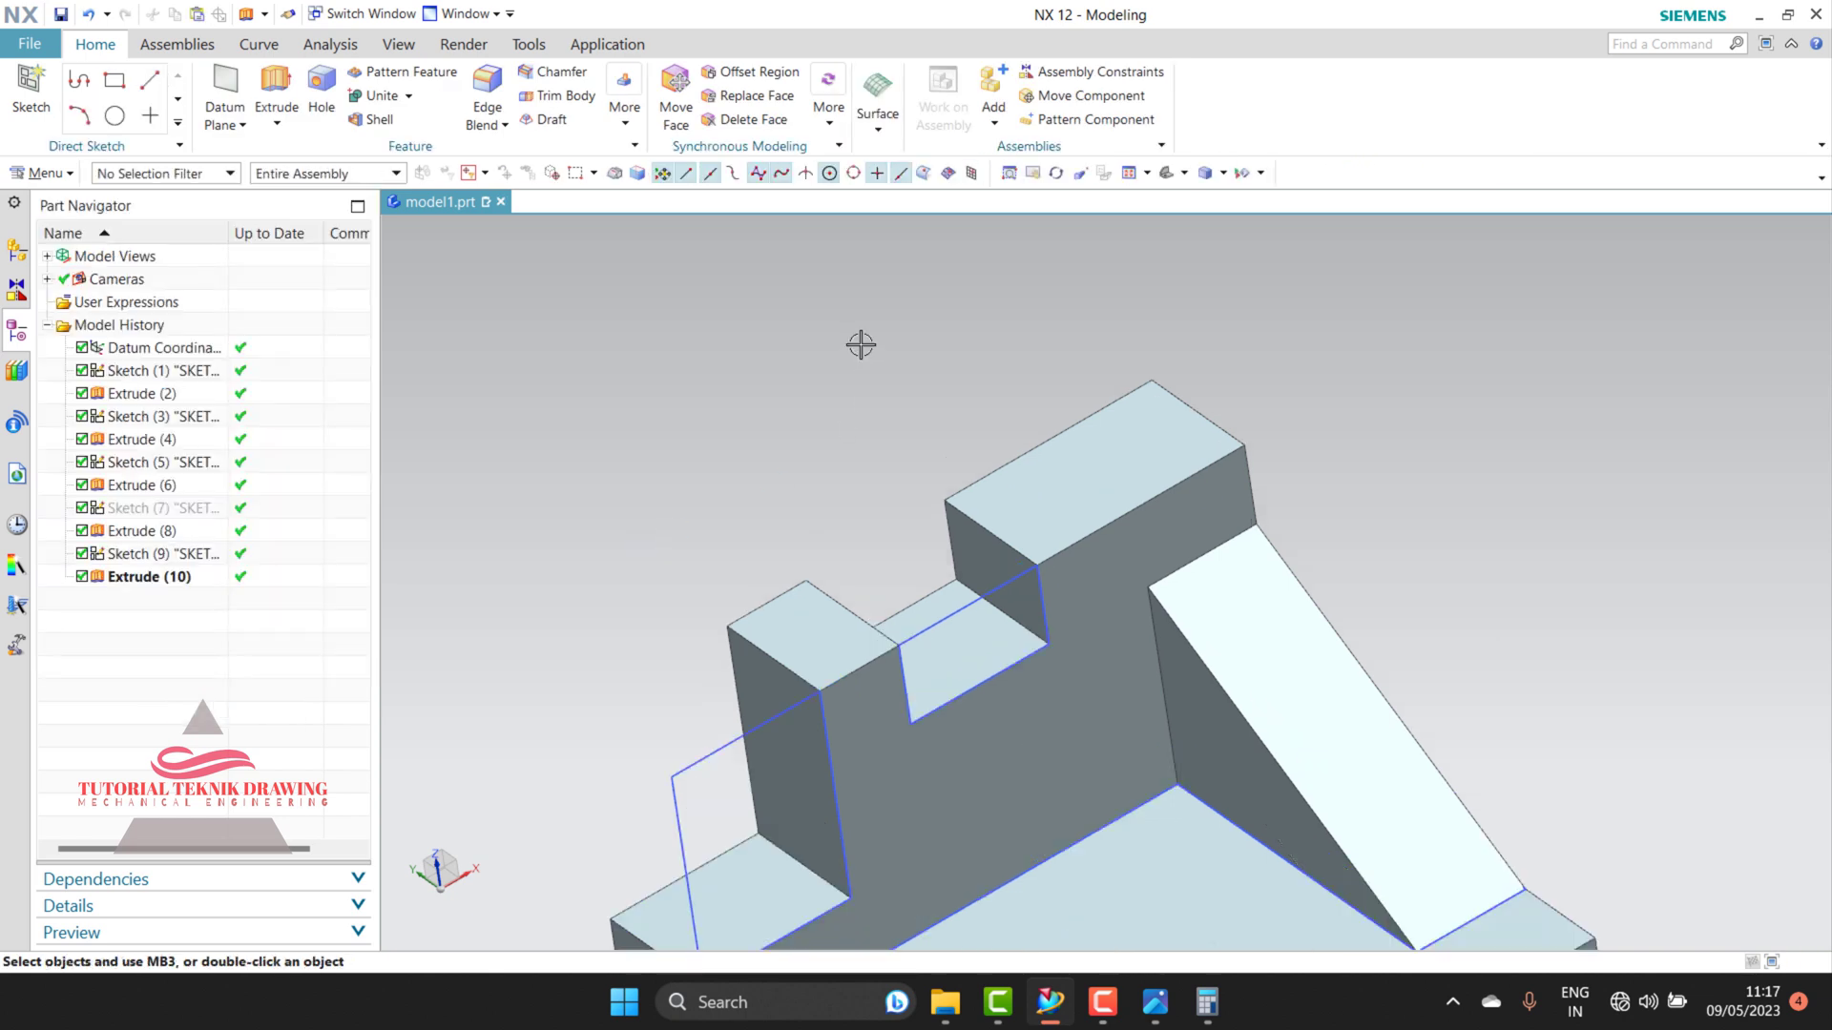
Step: Hide the notch sketch Sketch (9) and orbit to view the whole bracket
click(724, 704)
right_click(724, 705)
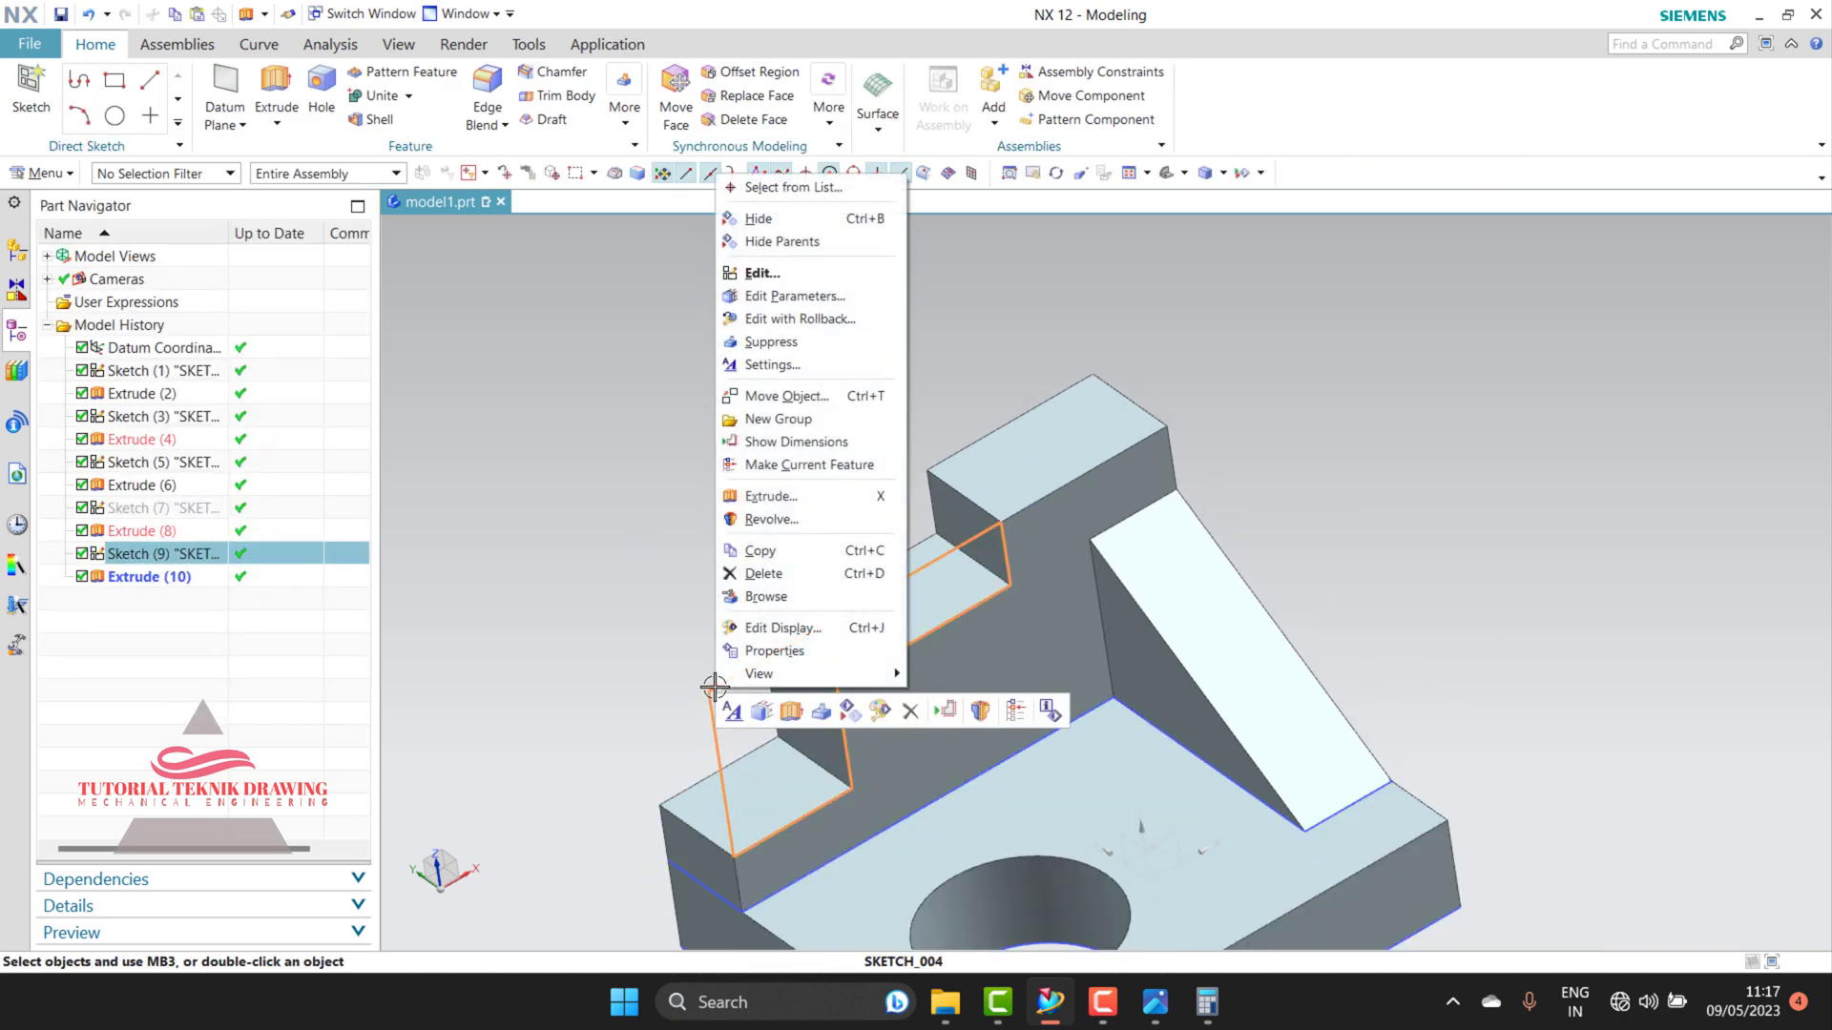
click(759, 219)
scroll(1114, 449, up, 3)
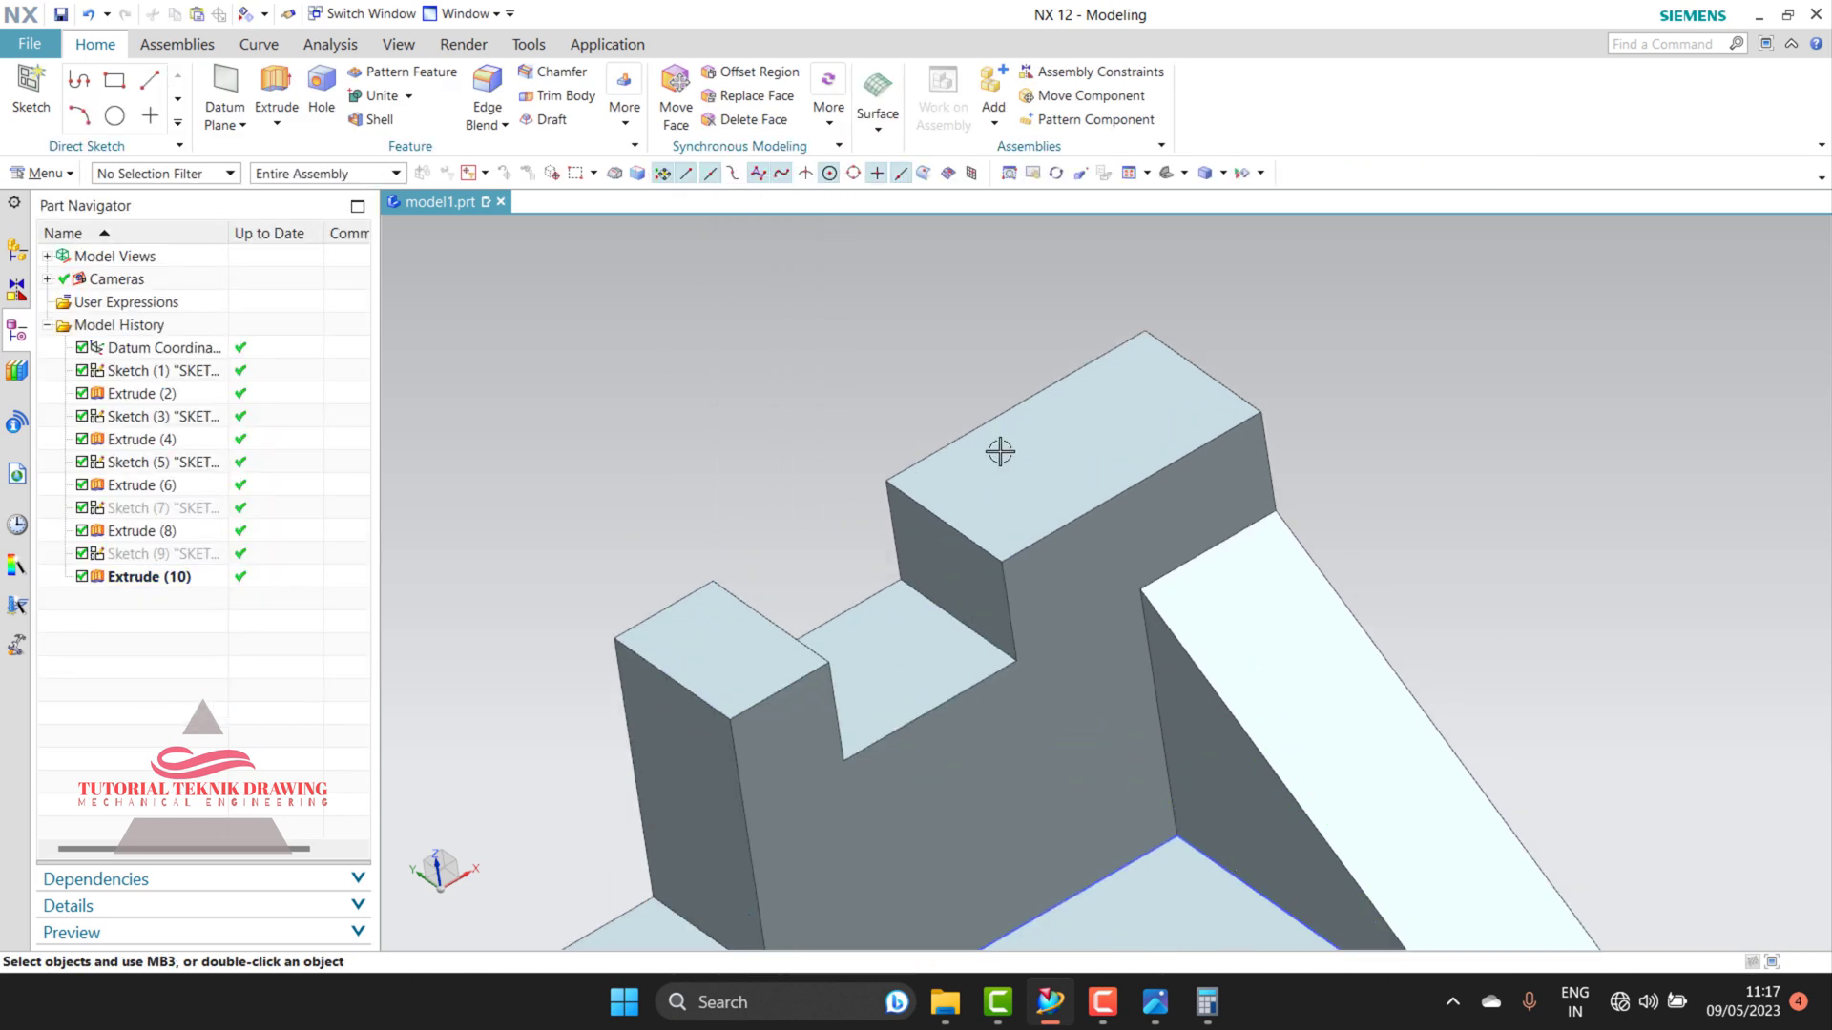
scroll(1015, 726, down, 4)
right_click(553, 250)
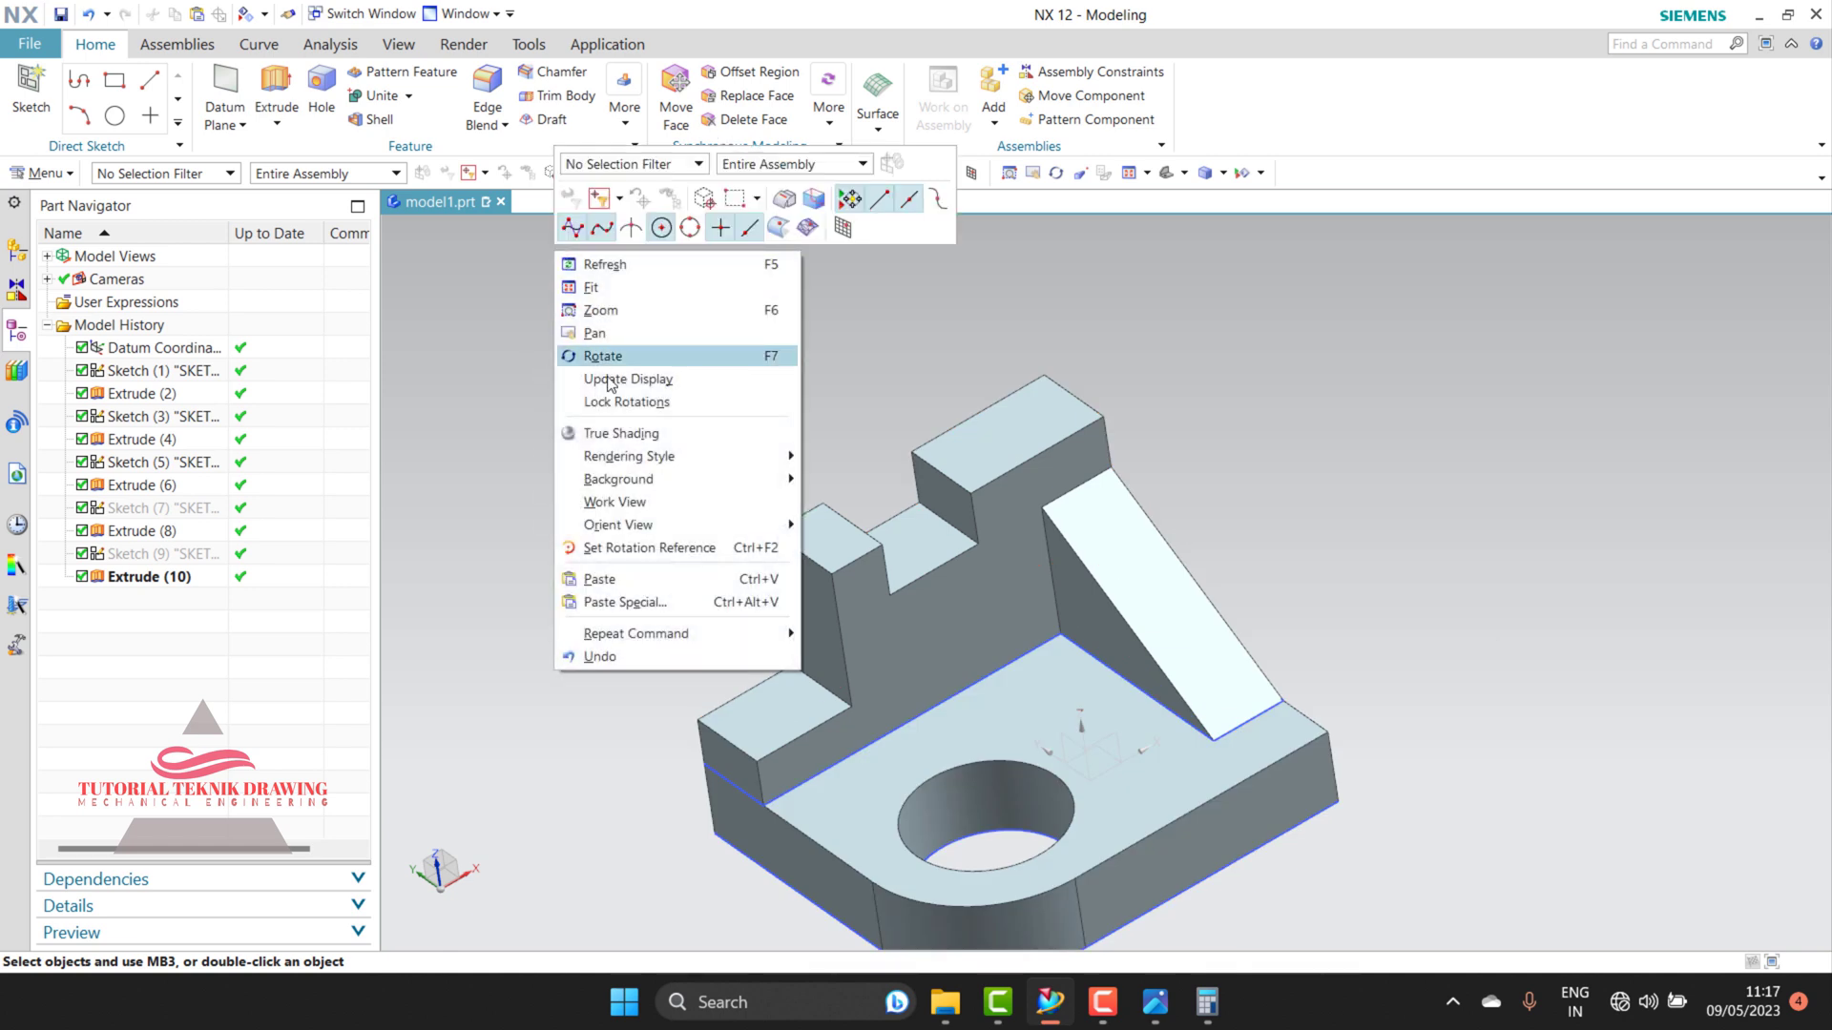
click(615, 355)
mouse_move(616, 355)
mouse_down()
mouse_move(878, 632)
mouse_move(887, 572)
mouse_up()
scroll(887, 535, up, 3)
scroll(890, 513, down, 4)
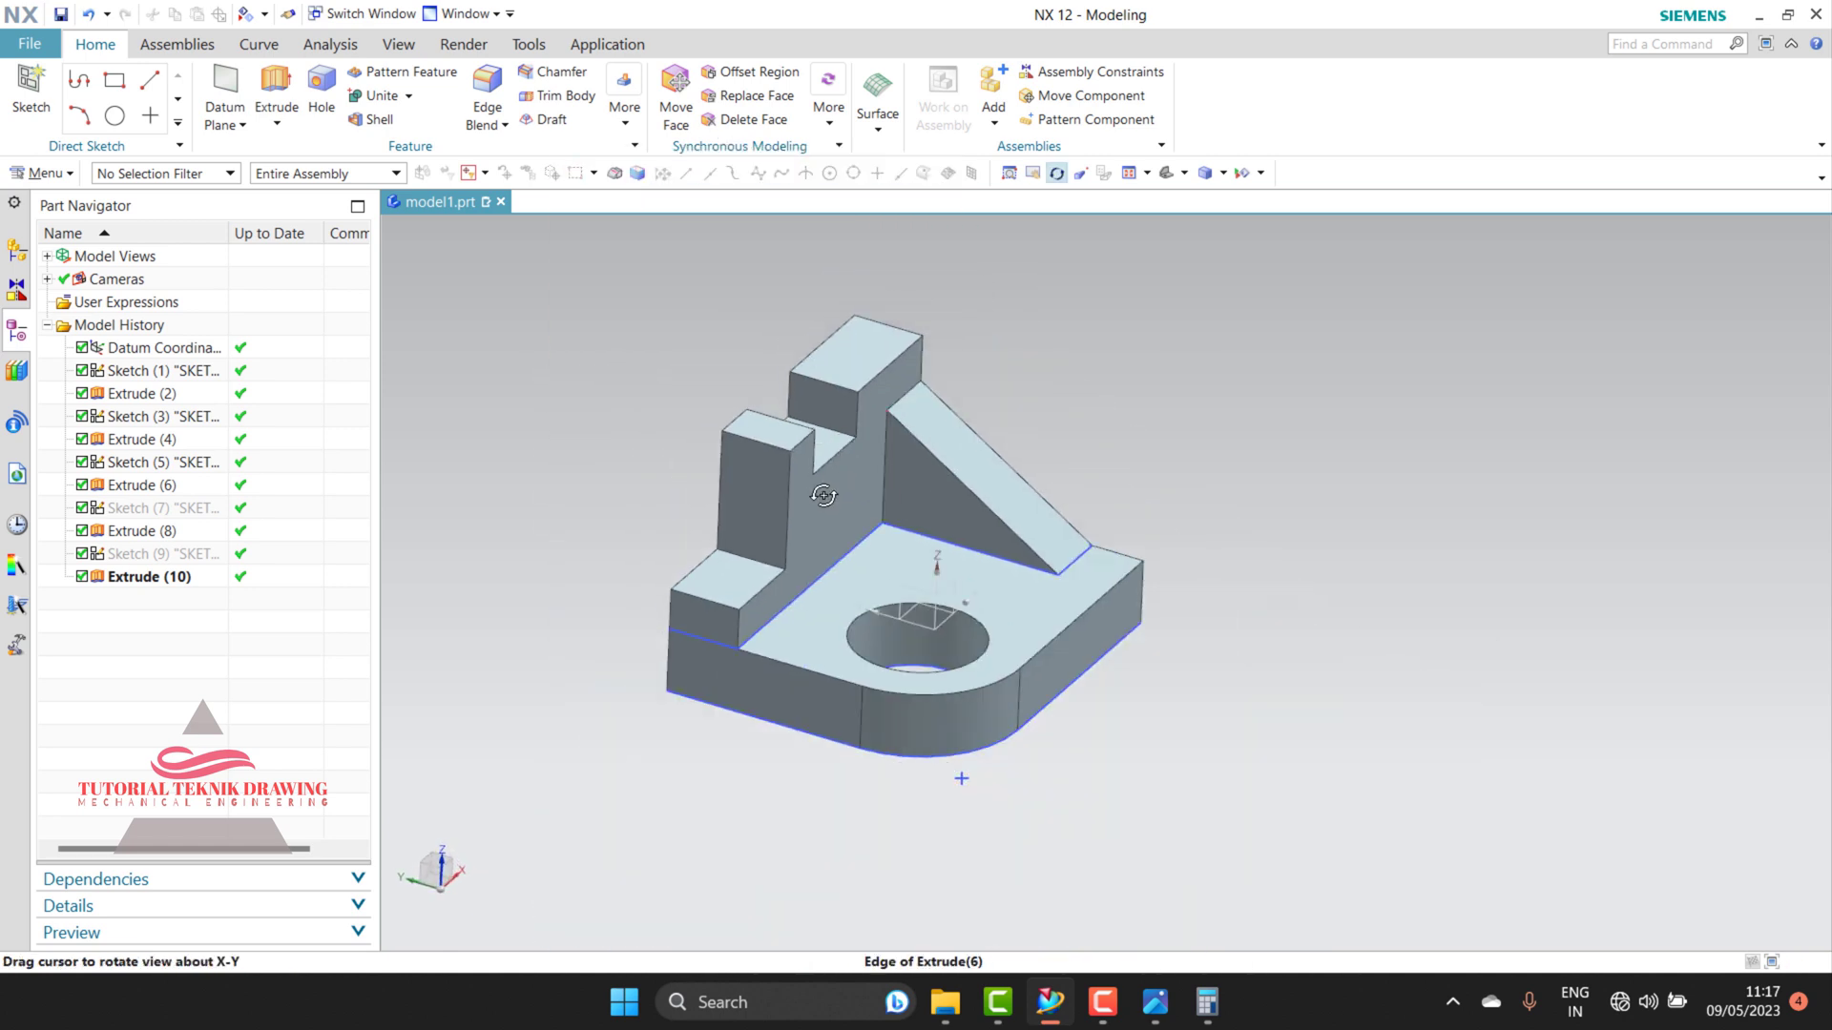
scroll(676, 585, up, 2)
right_click(572, 420)
click(633, 430)
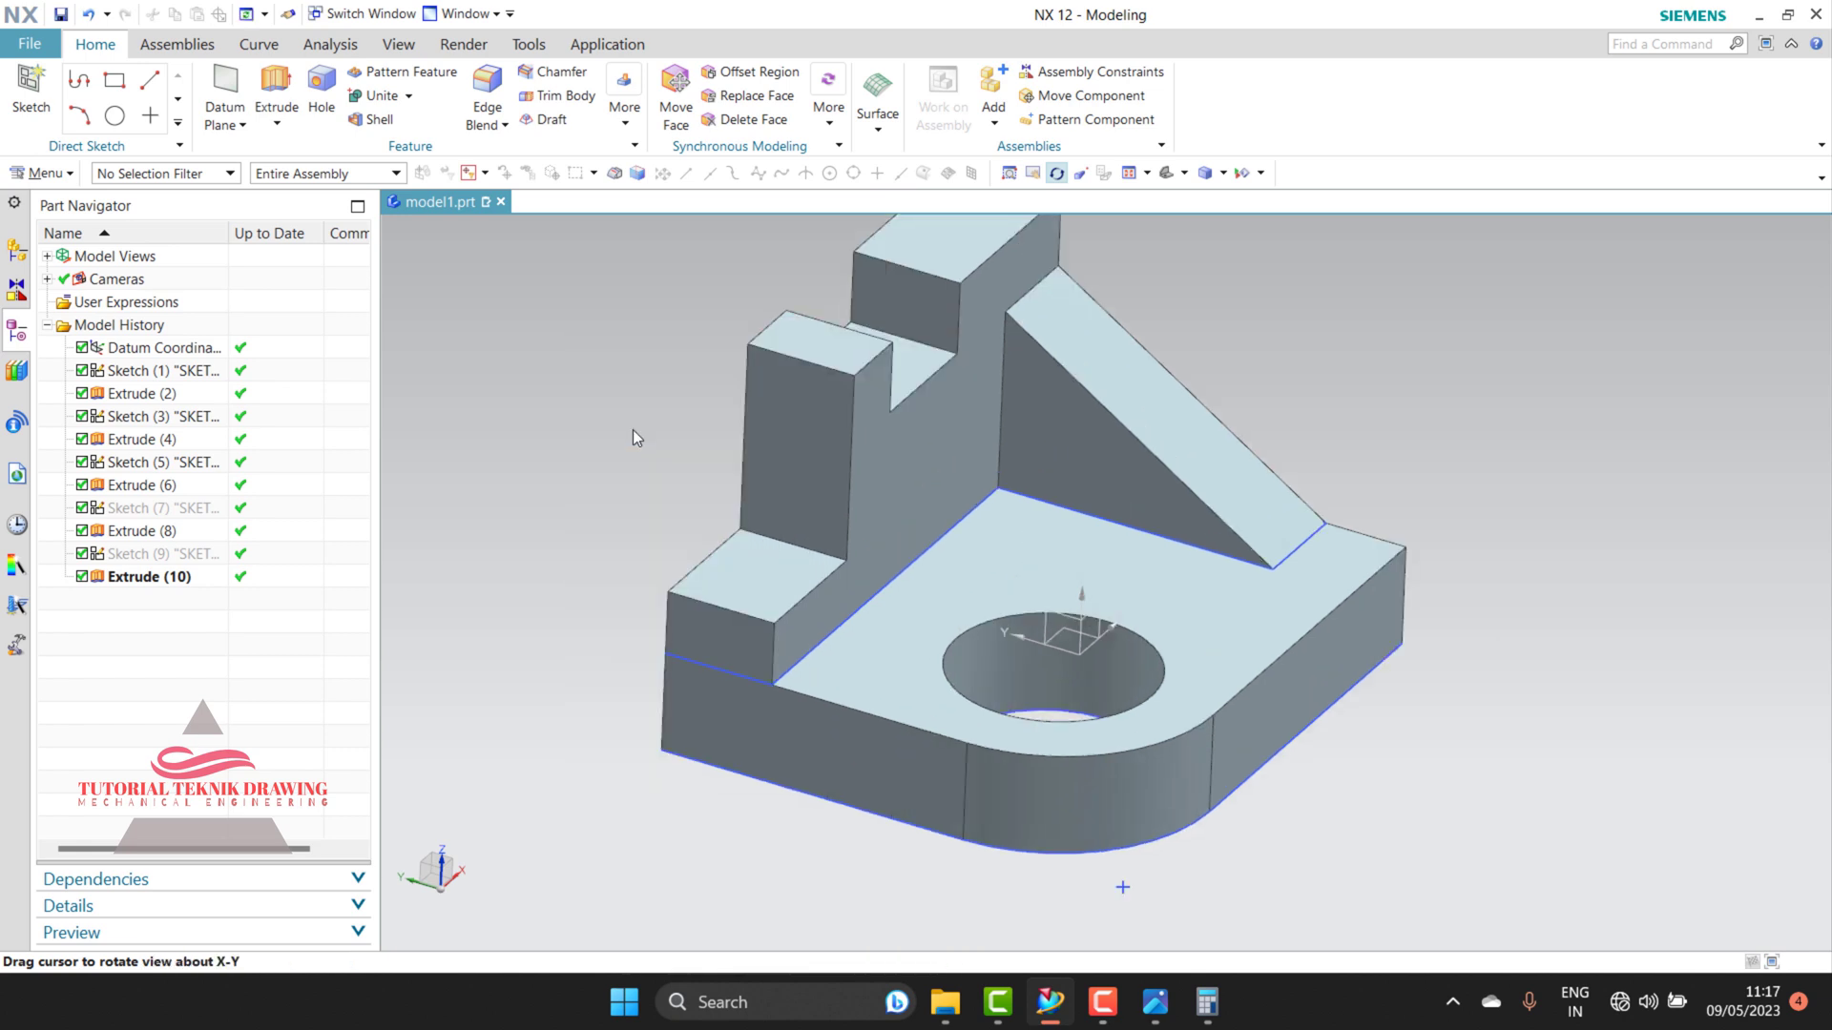
Step: Hide Sketch (3) and Sketch (5), then compare the bracket with the reference drawing
right_click(696, 663)
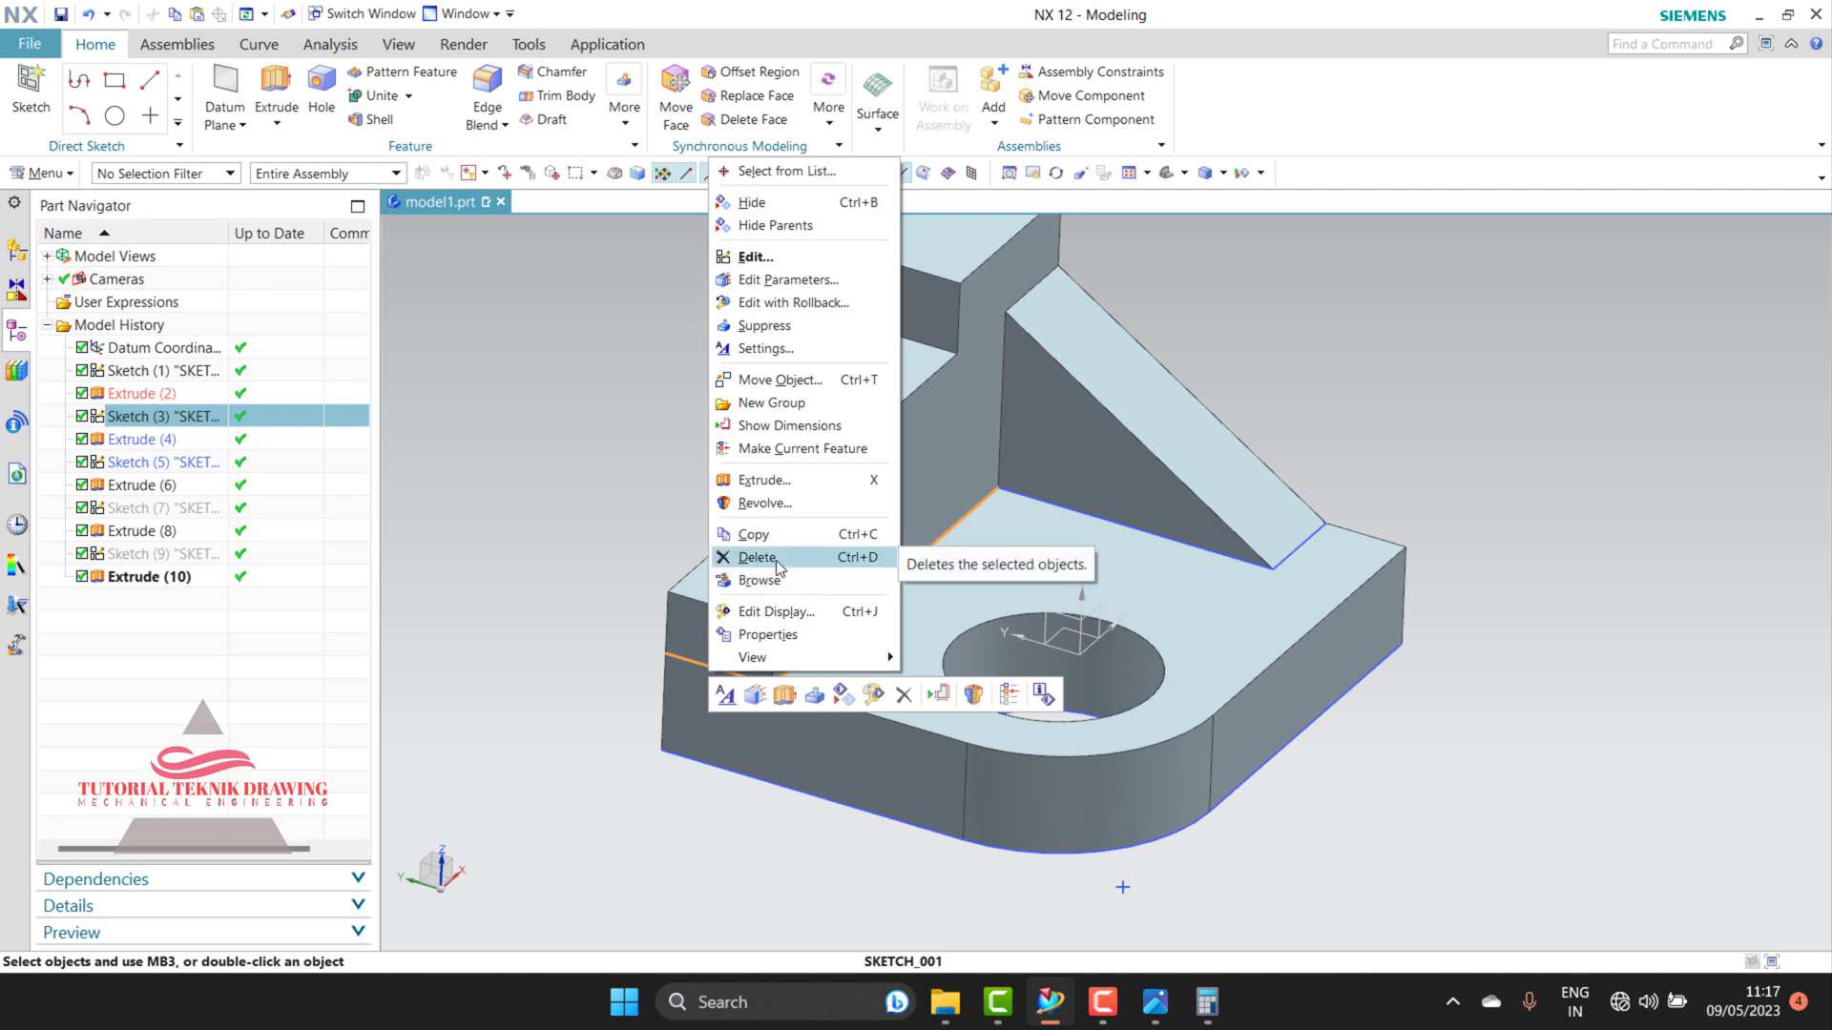
click(642, 585)
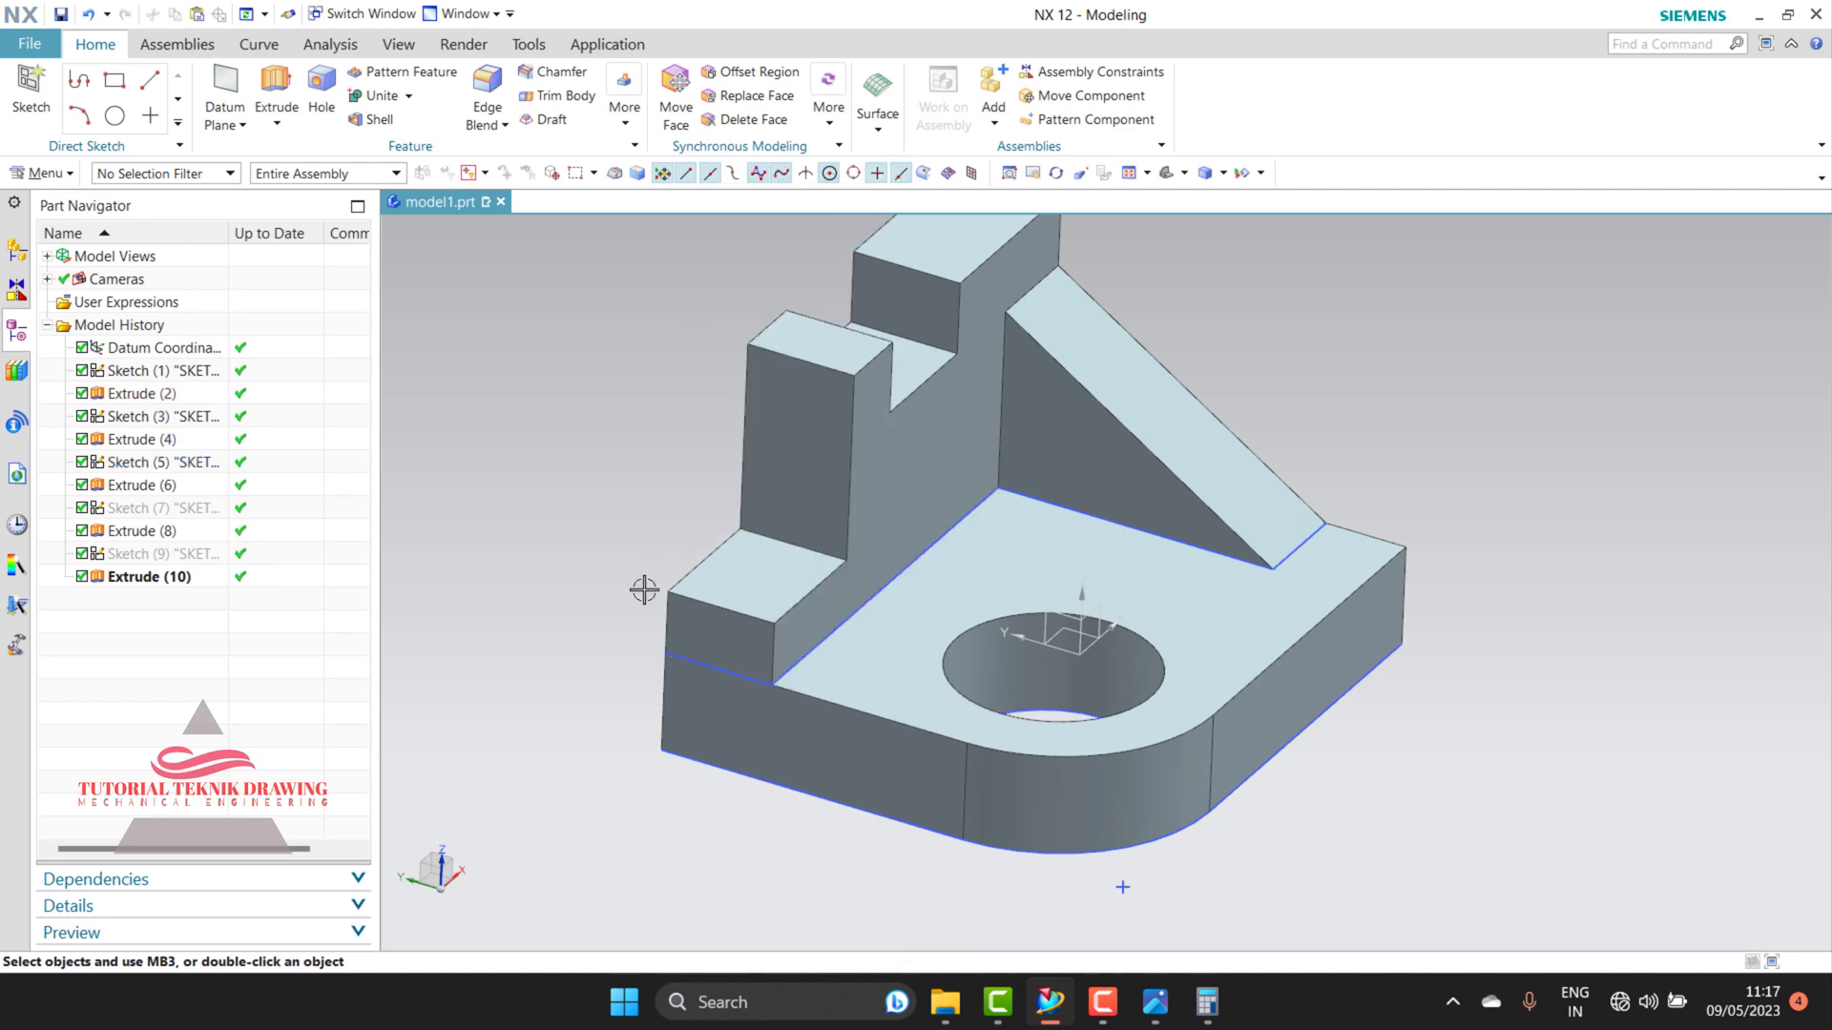
right_click(132, 420)
click(168, 343)
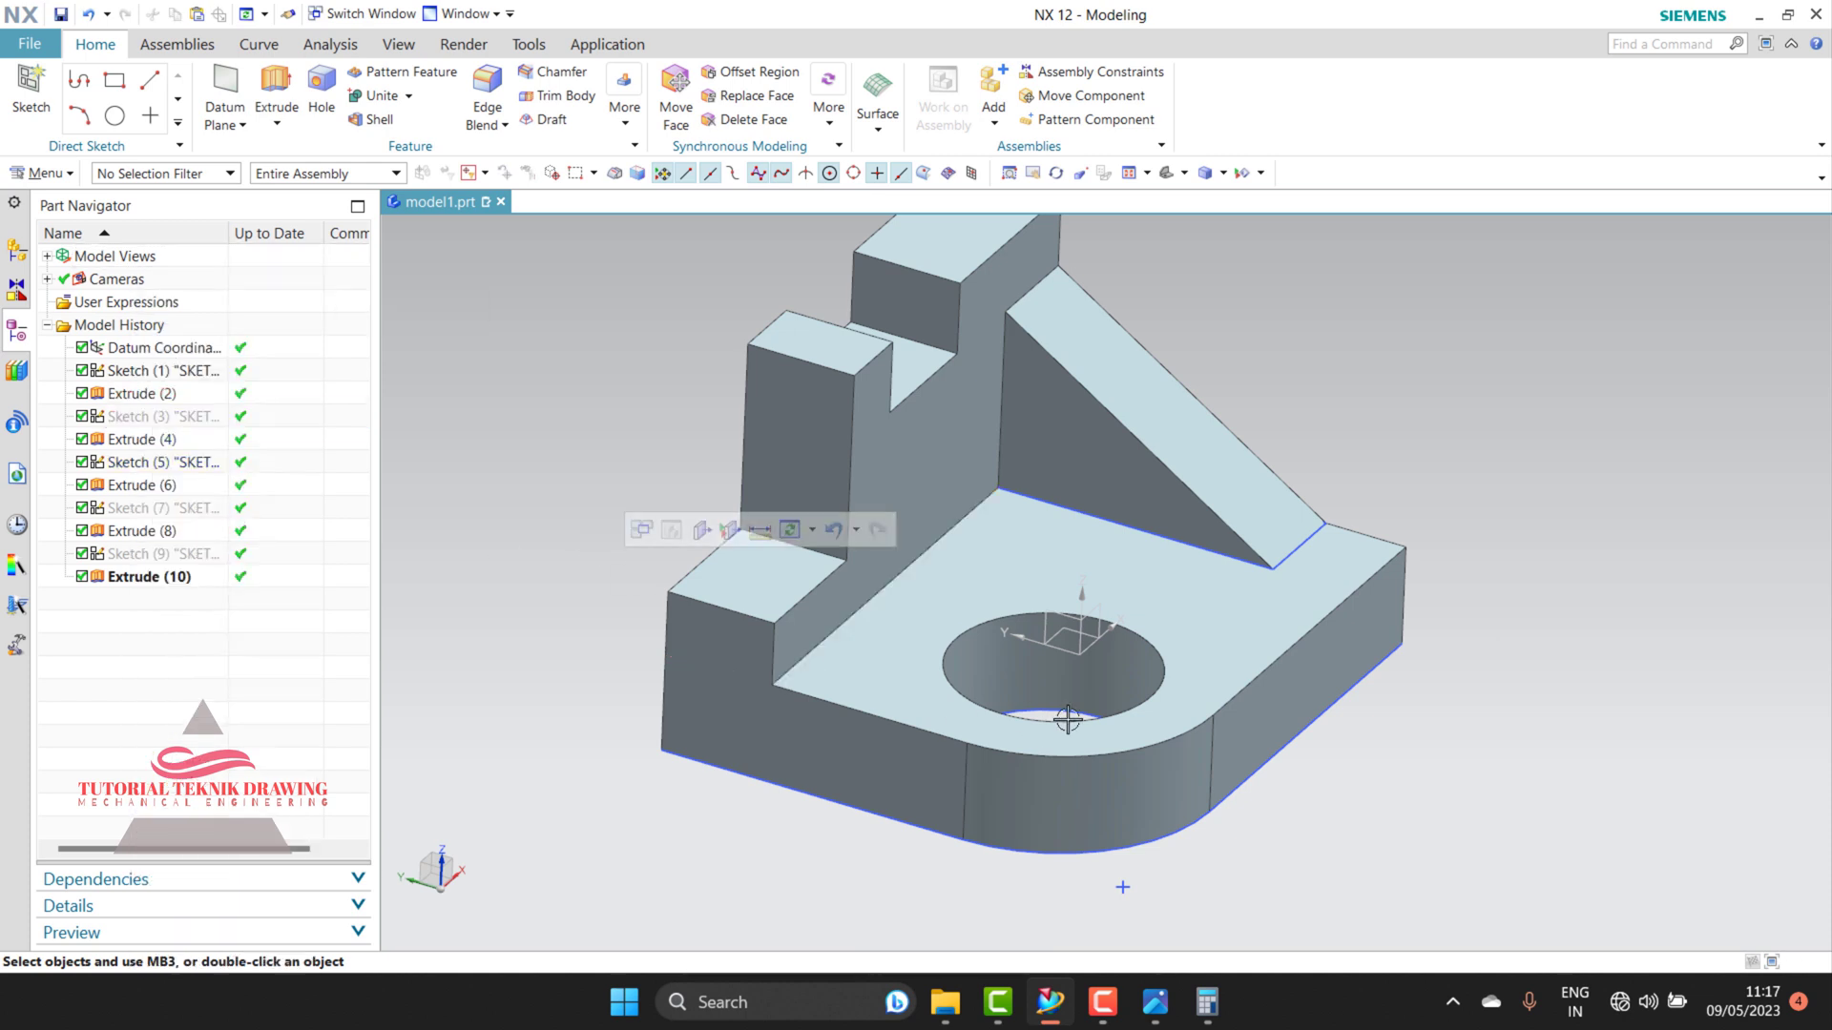
right_click(1176, 542)
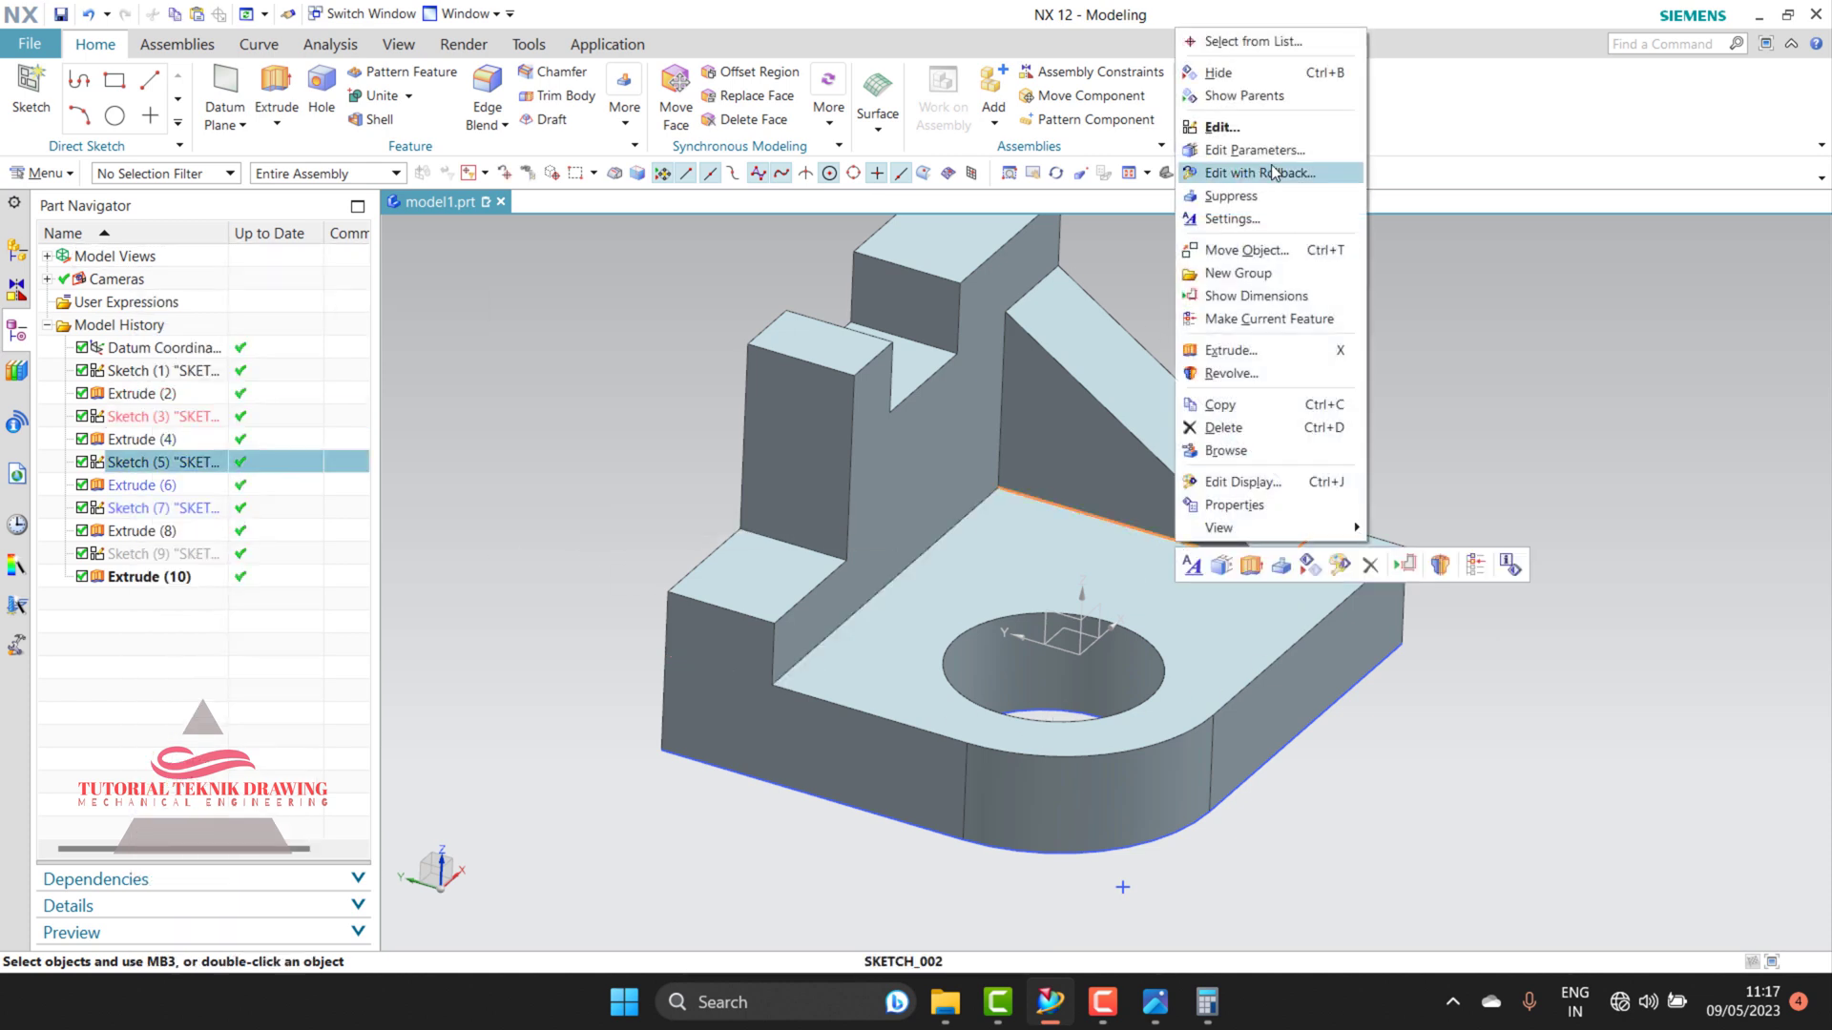
click(1231, 75)
scroll(974, 658, down, 2)
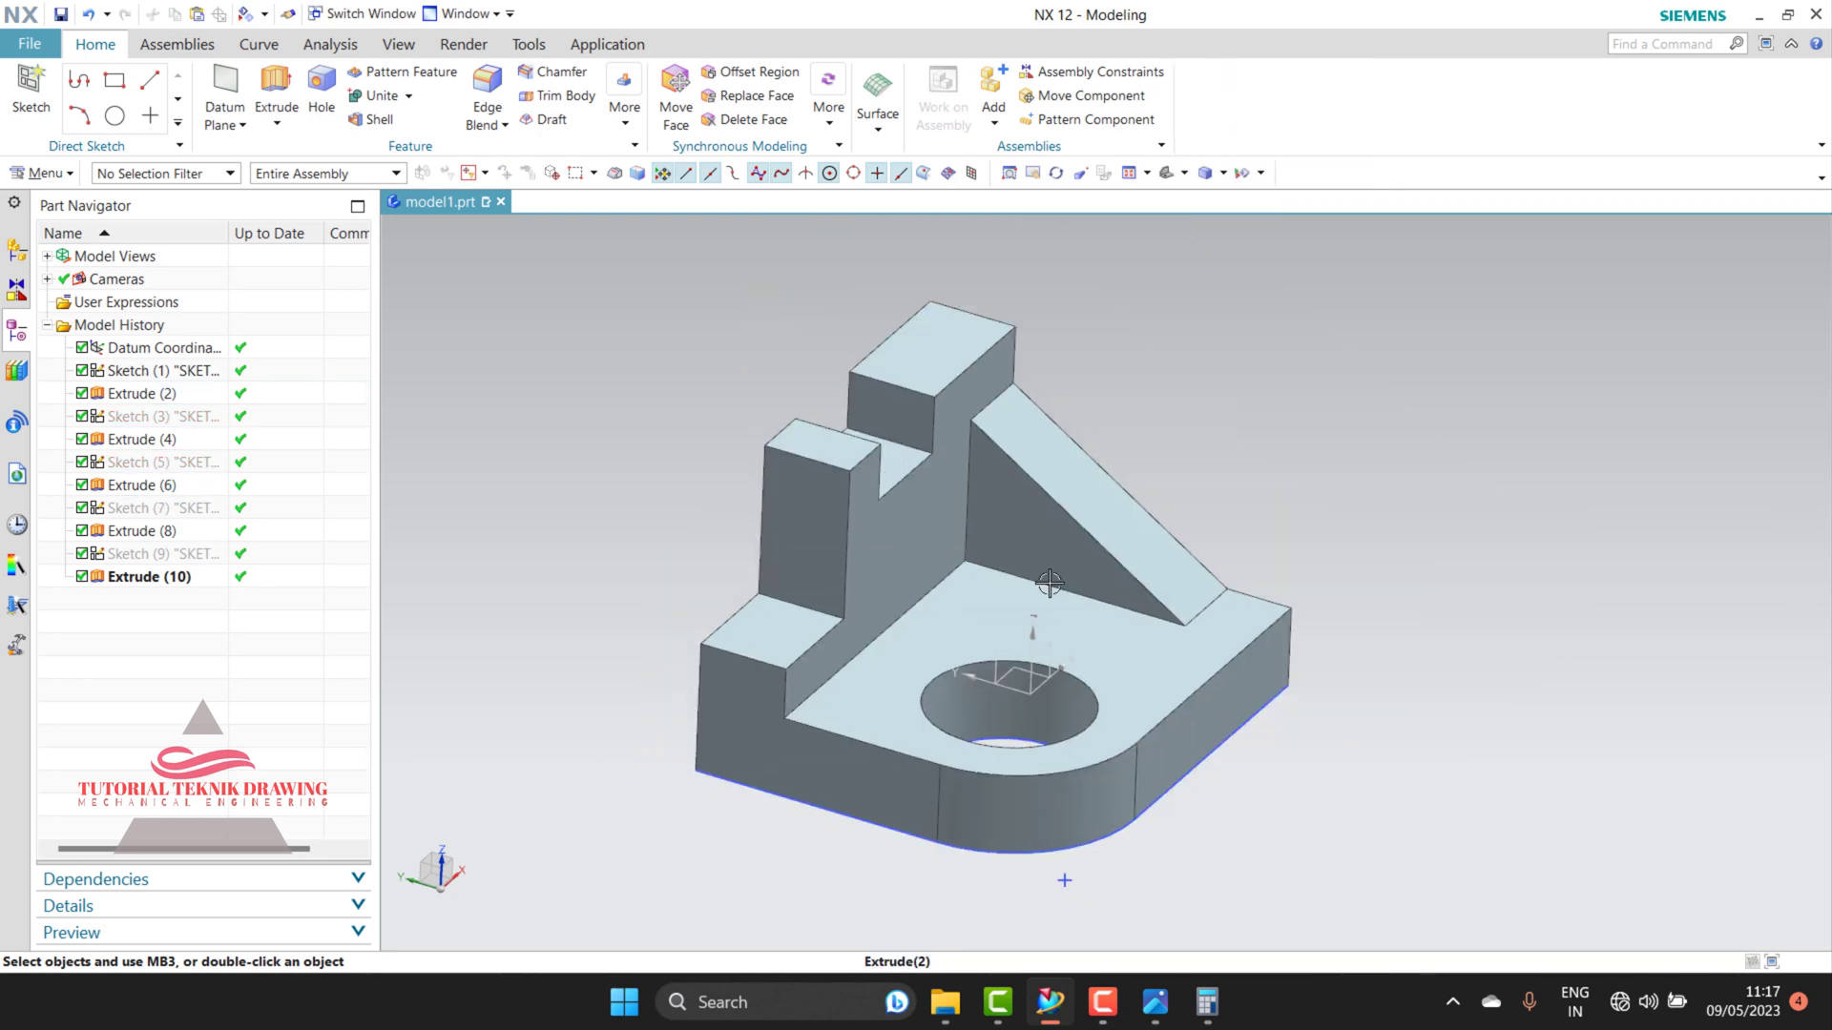
scroll(1044, 541, up, 4)
scroll(1251, 777, down, 2)
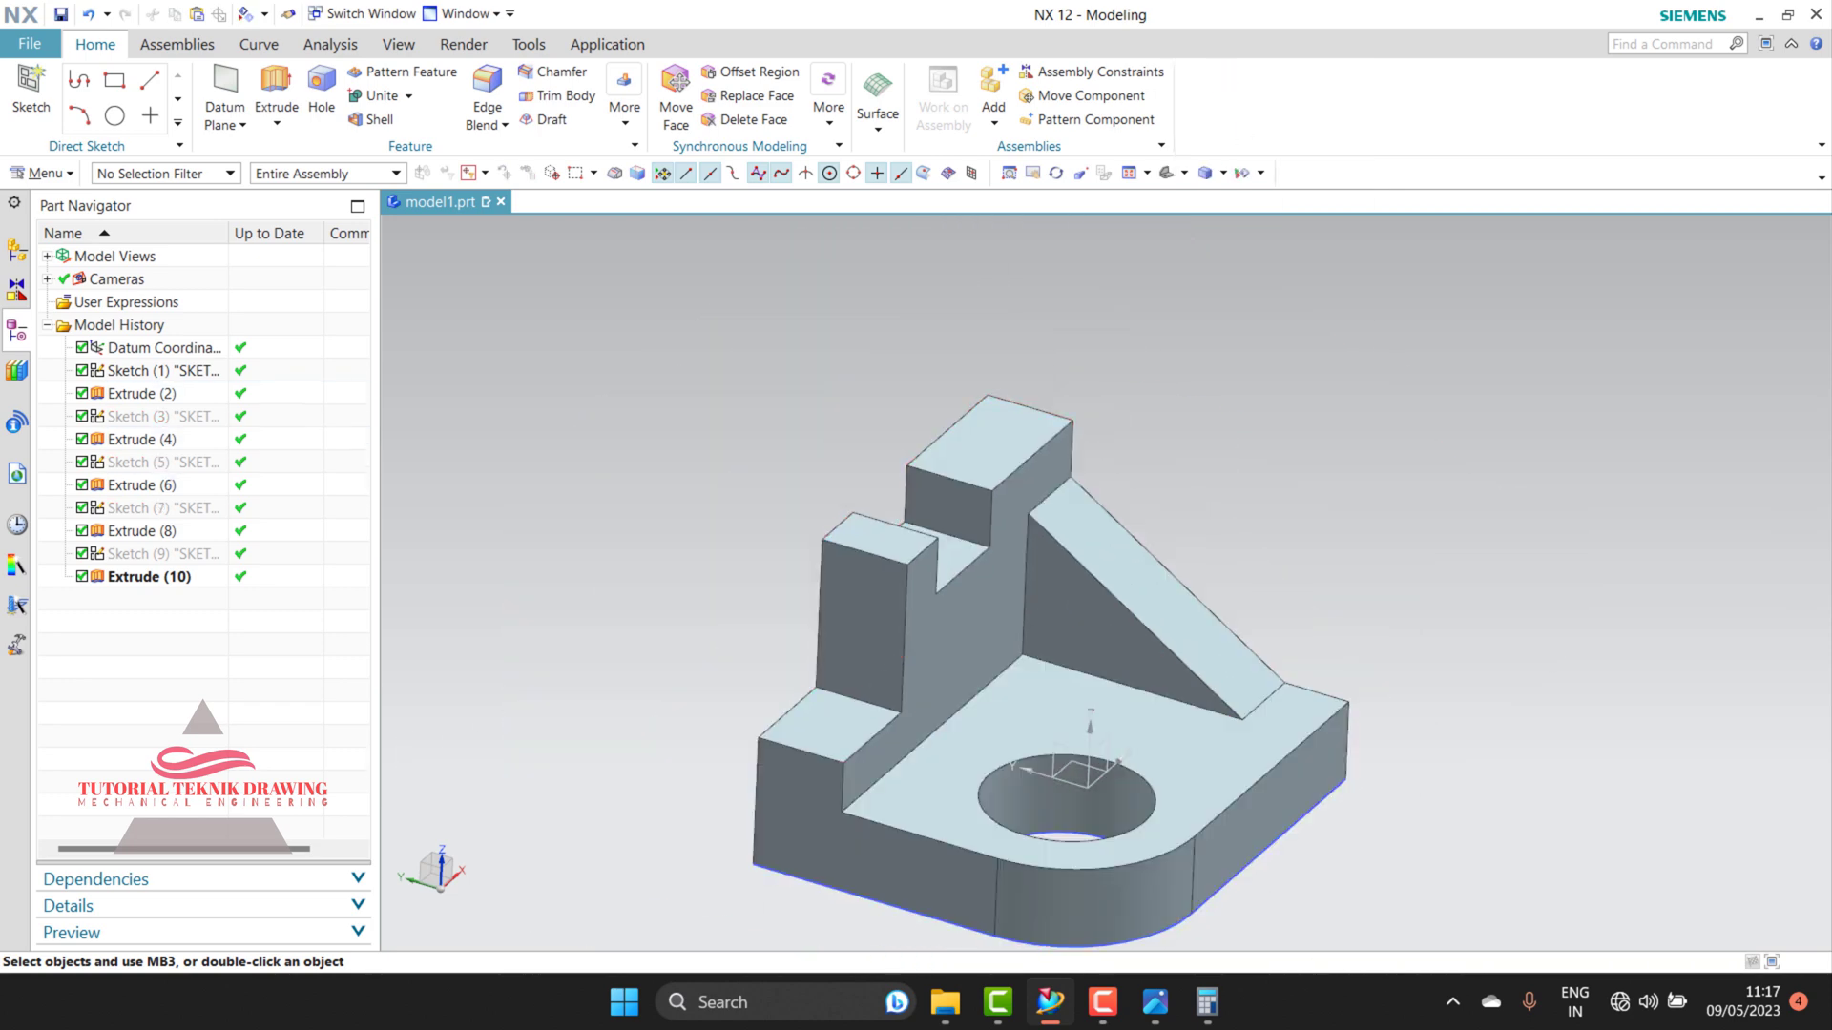
click(1154, 1002)
click(1148, 420)
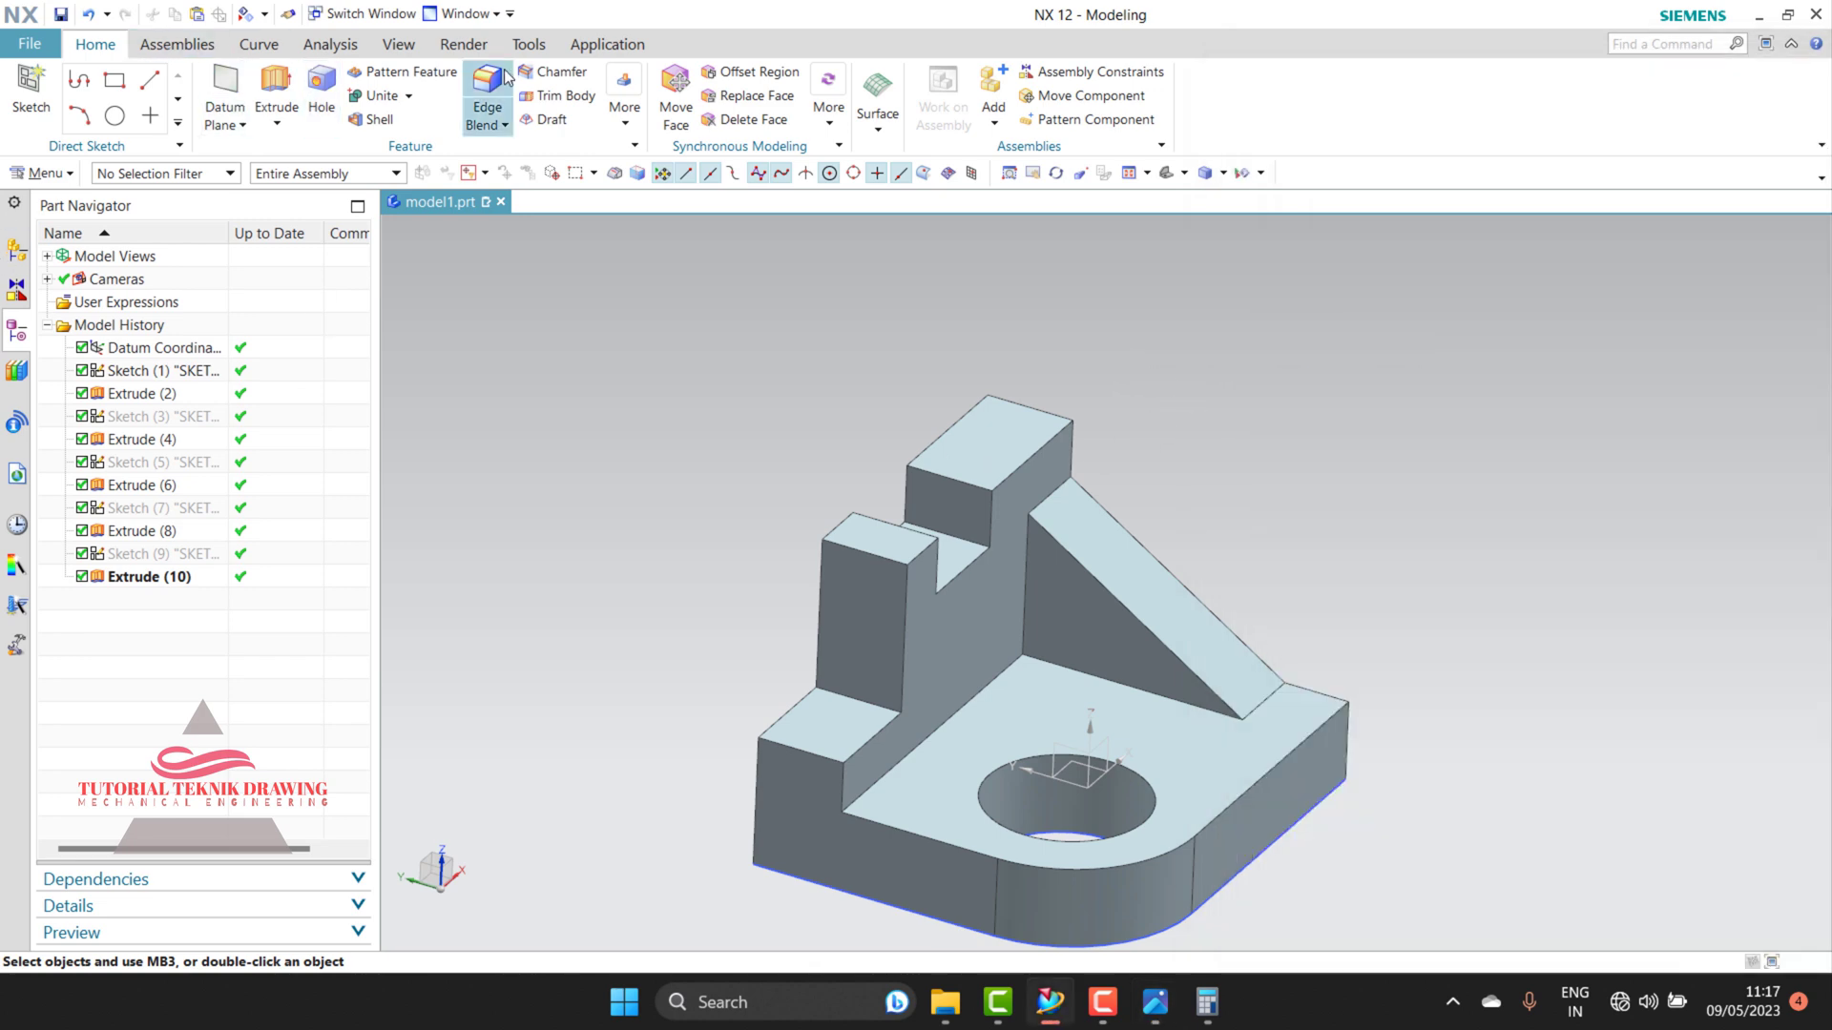
Step: Turn on Advanced Studio shading, preview a Ray Traced Studio render, then enter Studio Task
click(480, 51)
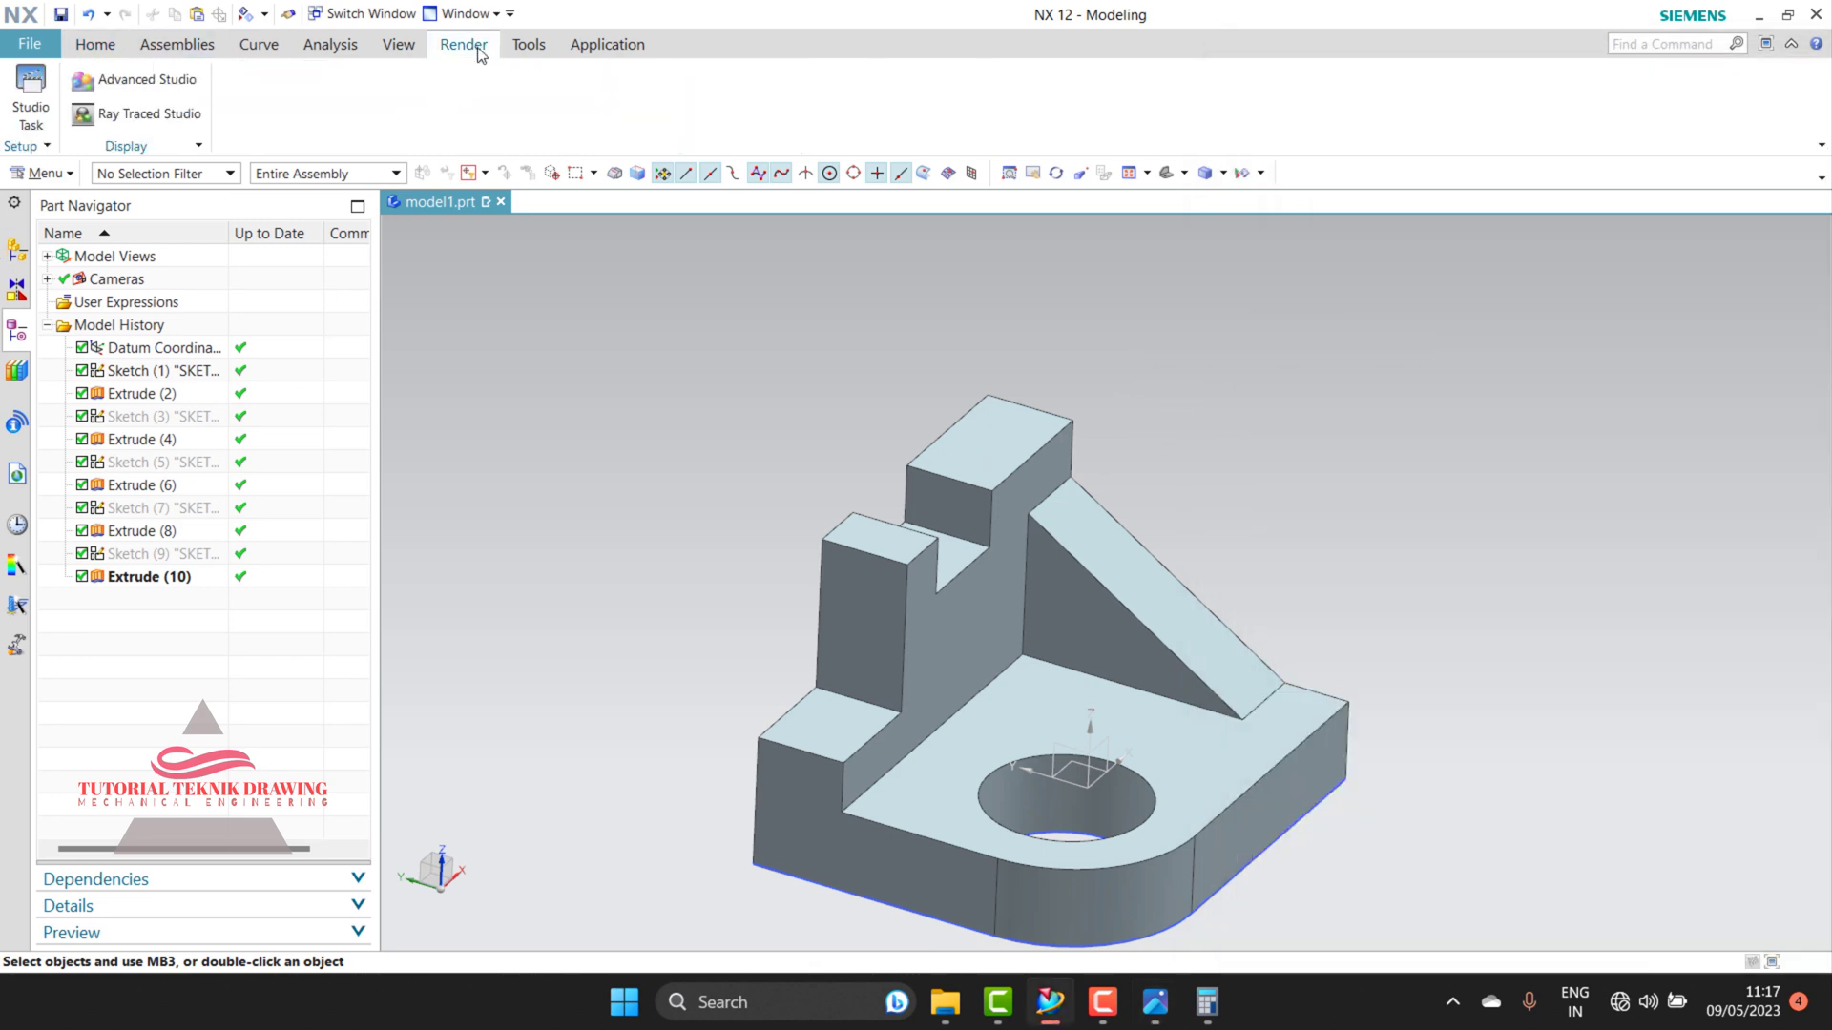
click(122, 88)
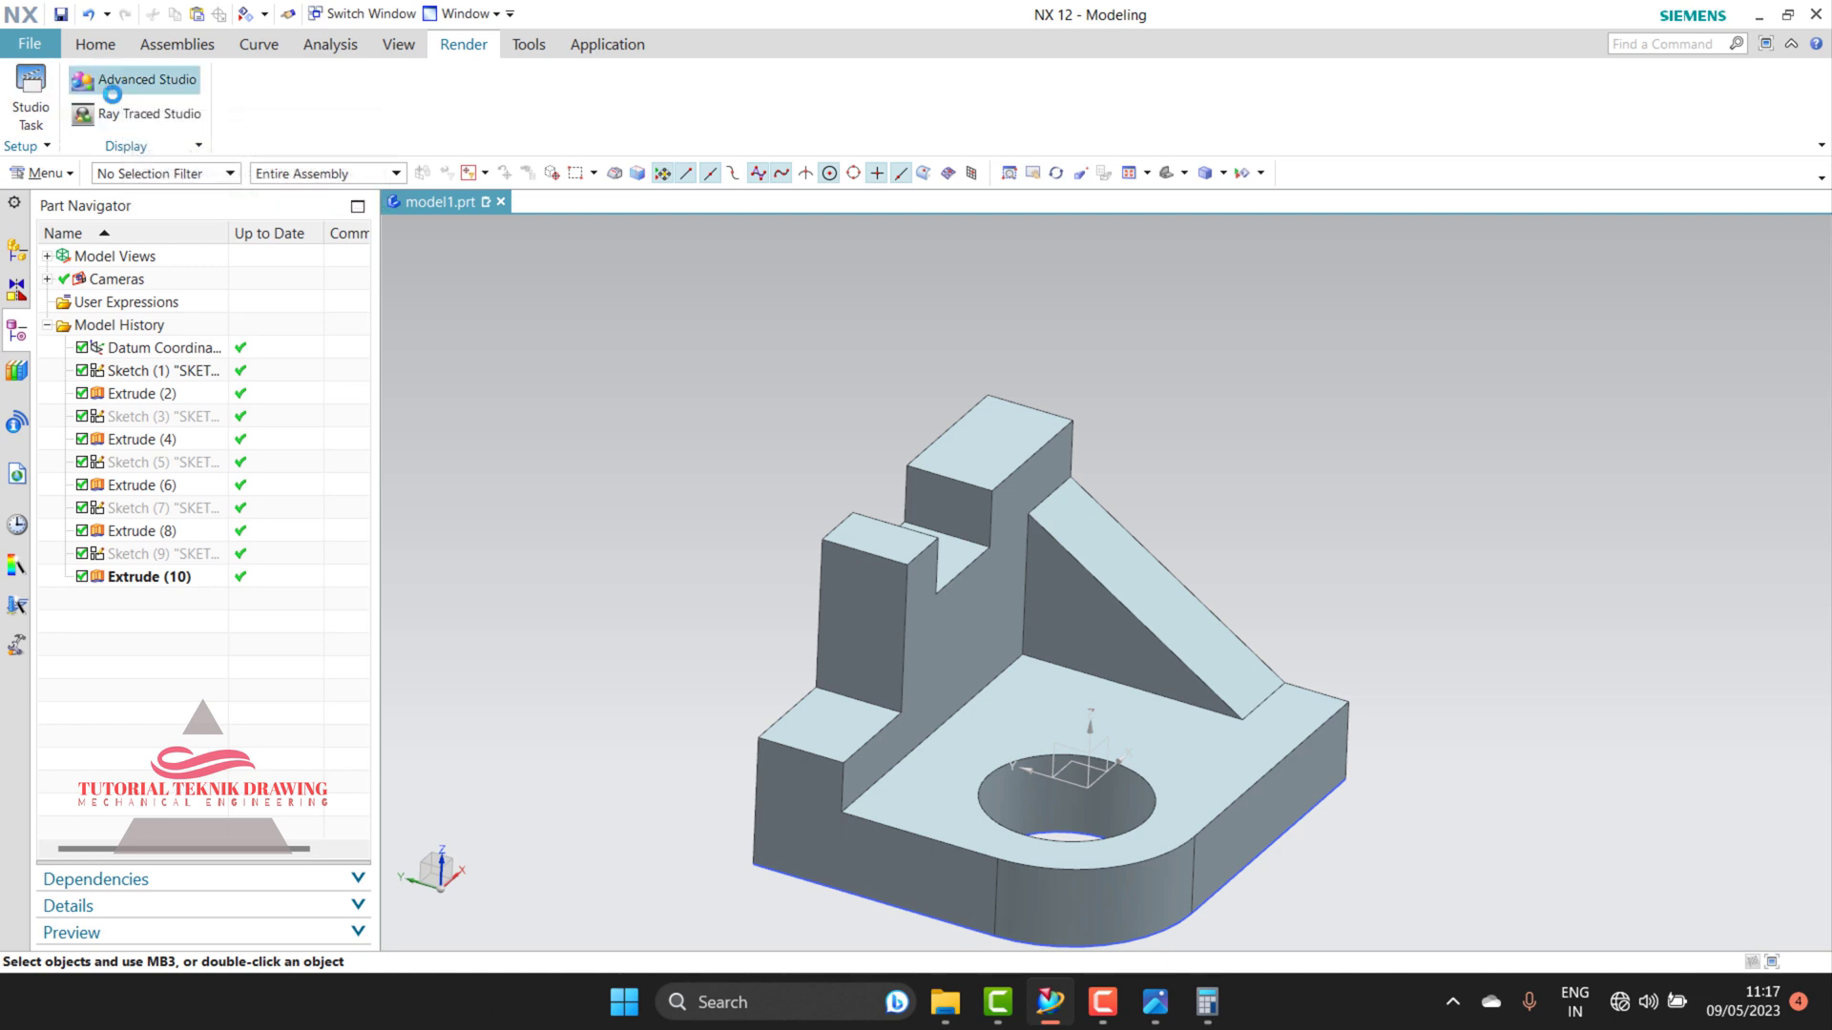
shift+middle_drag(941, 656, 850, 575)
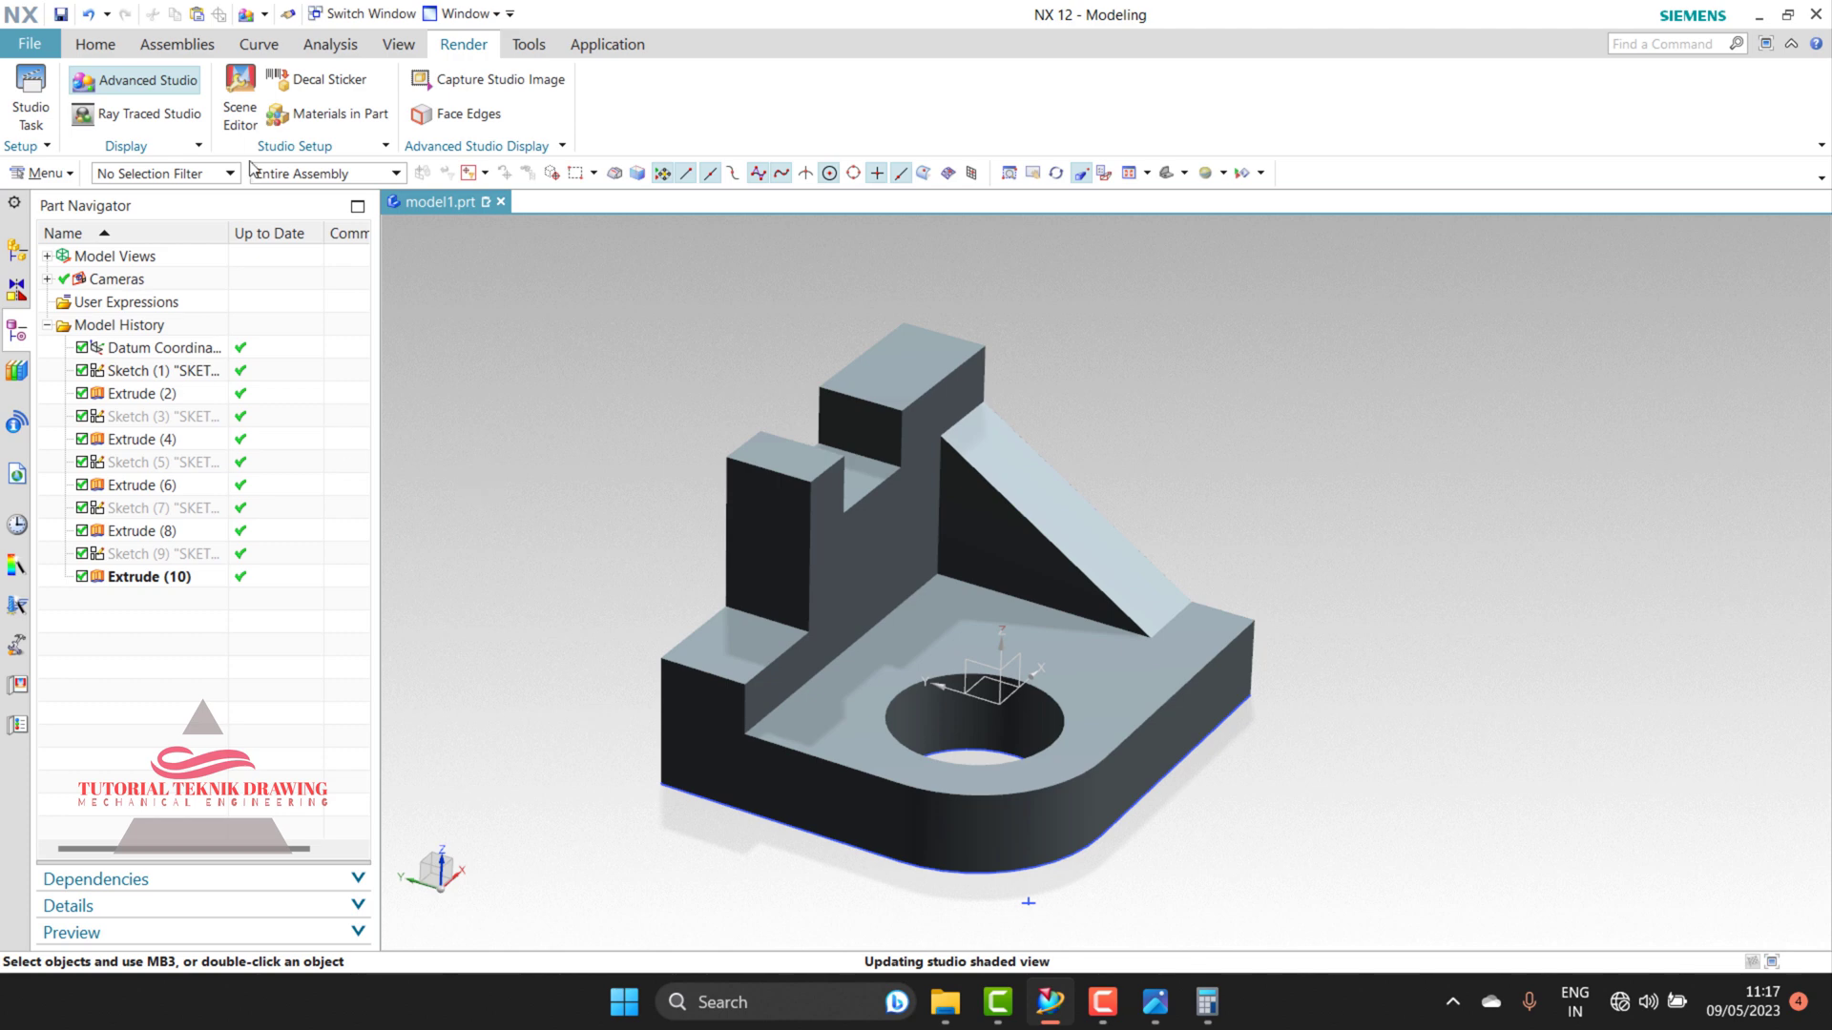
click(148, 113)
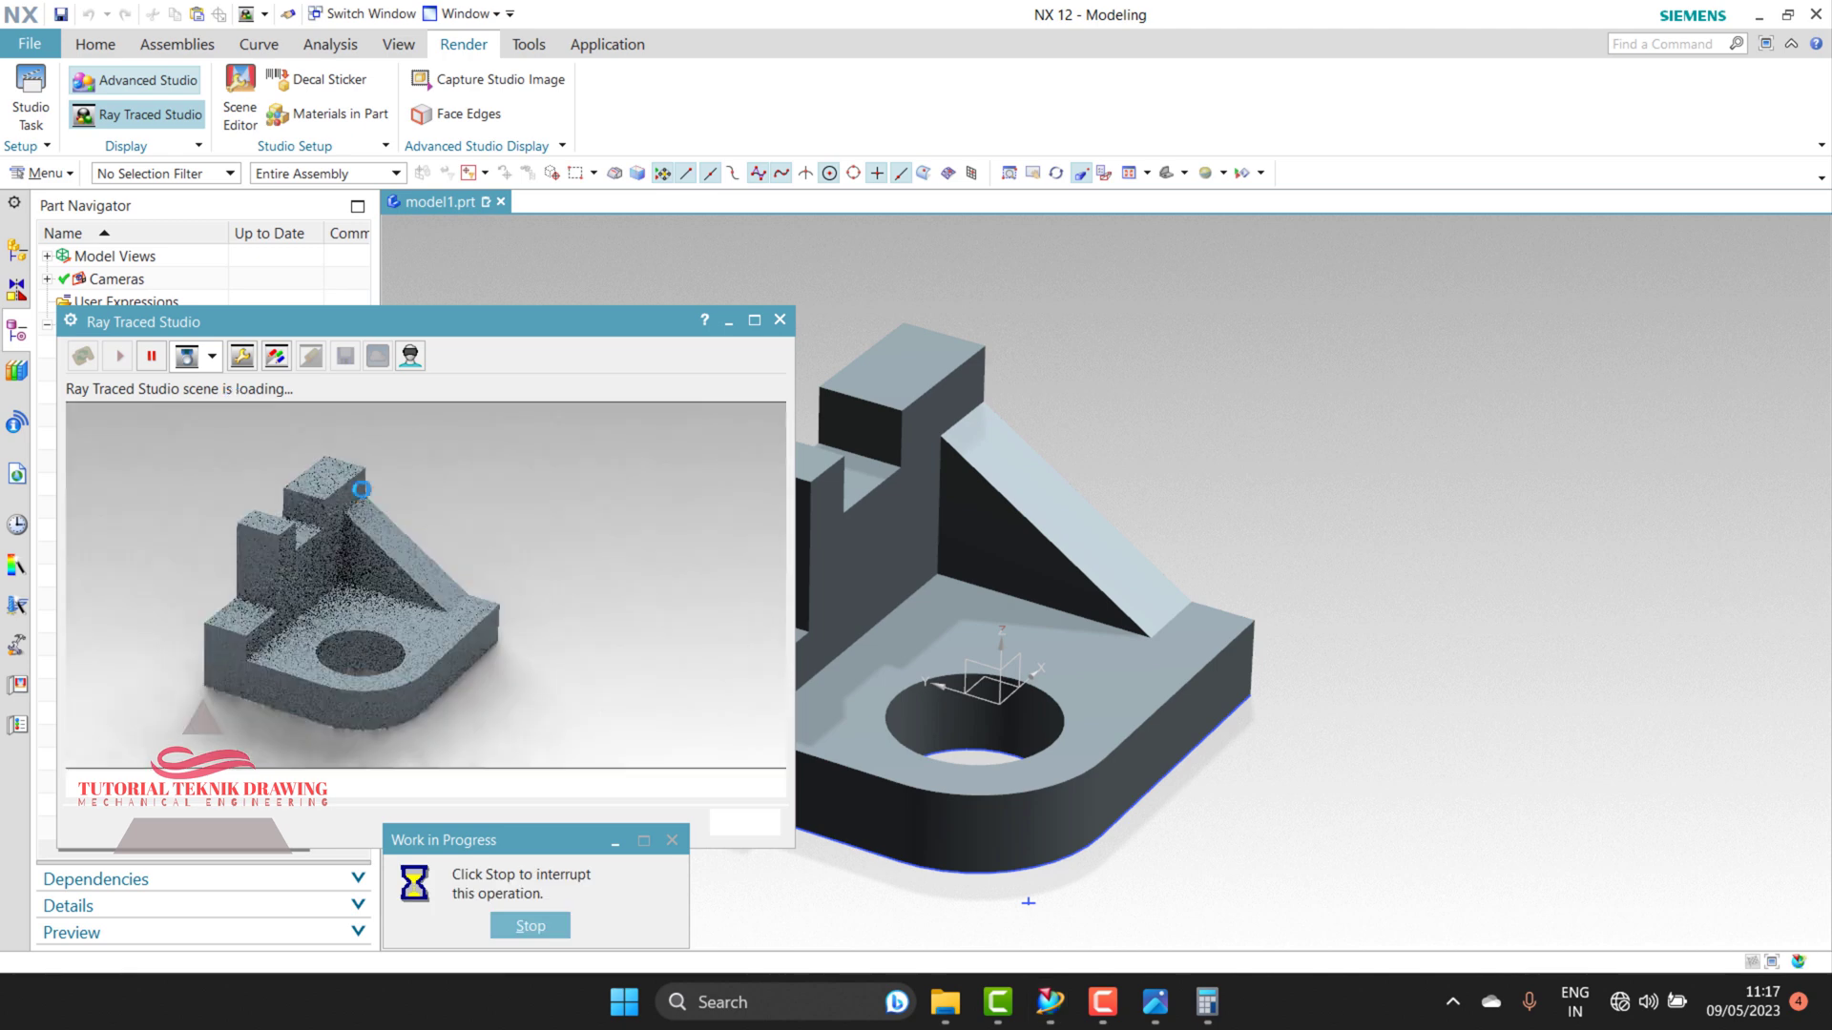
scroll(311, 654, up, 2)
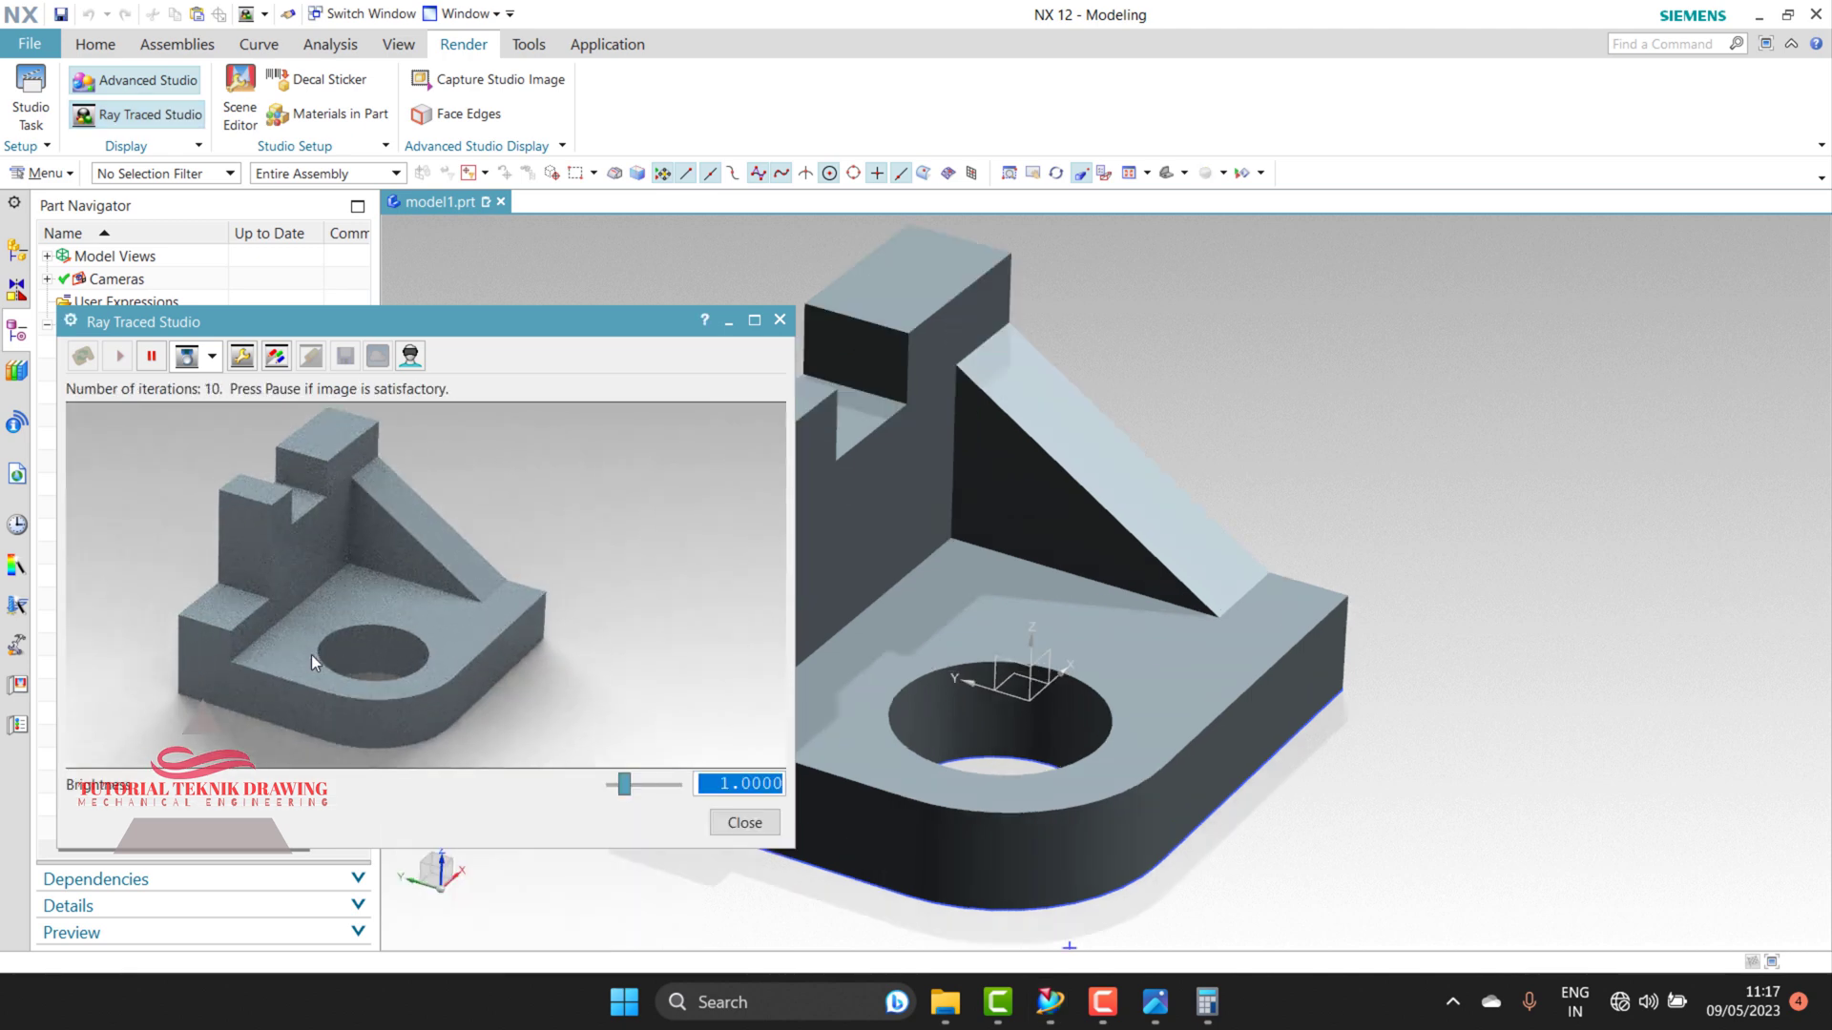
click(780, 321)
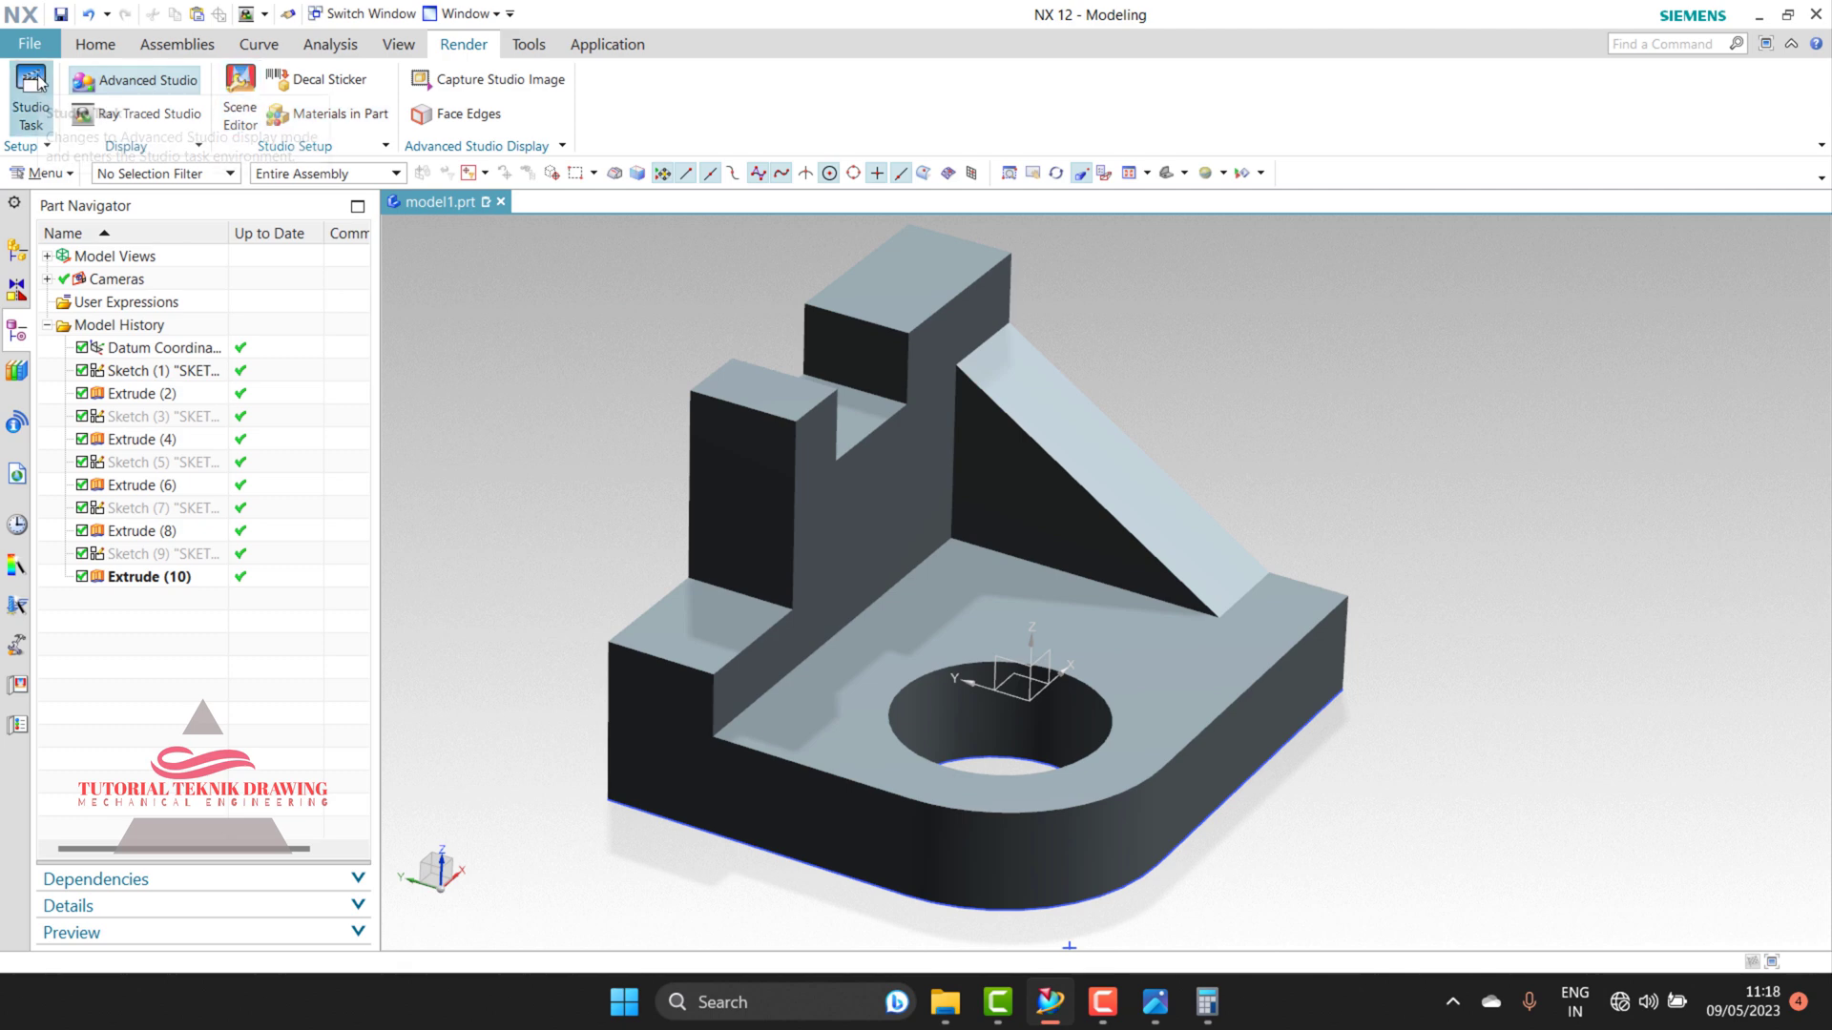
click(31, 96)
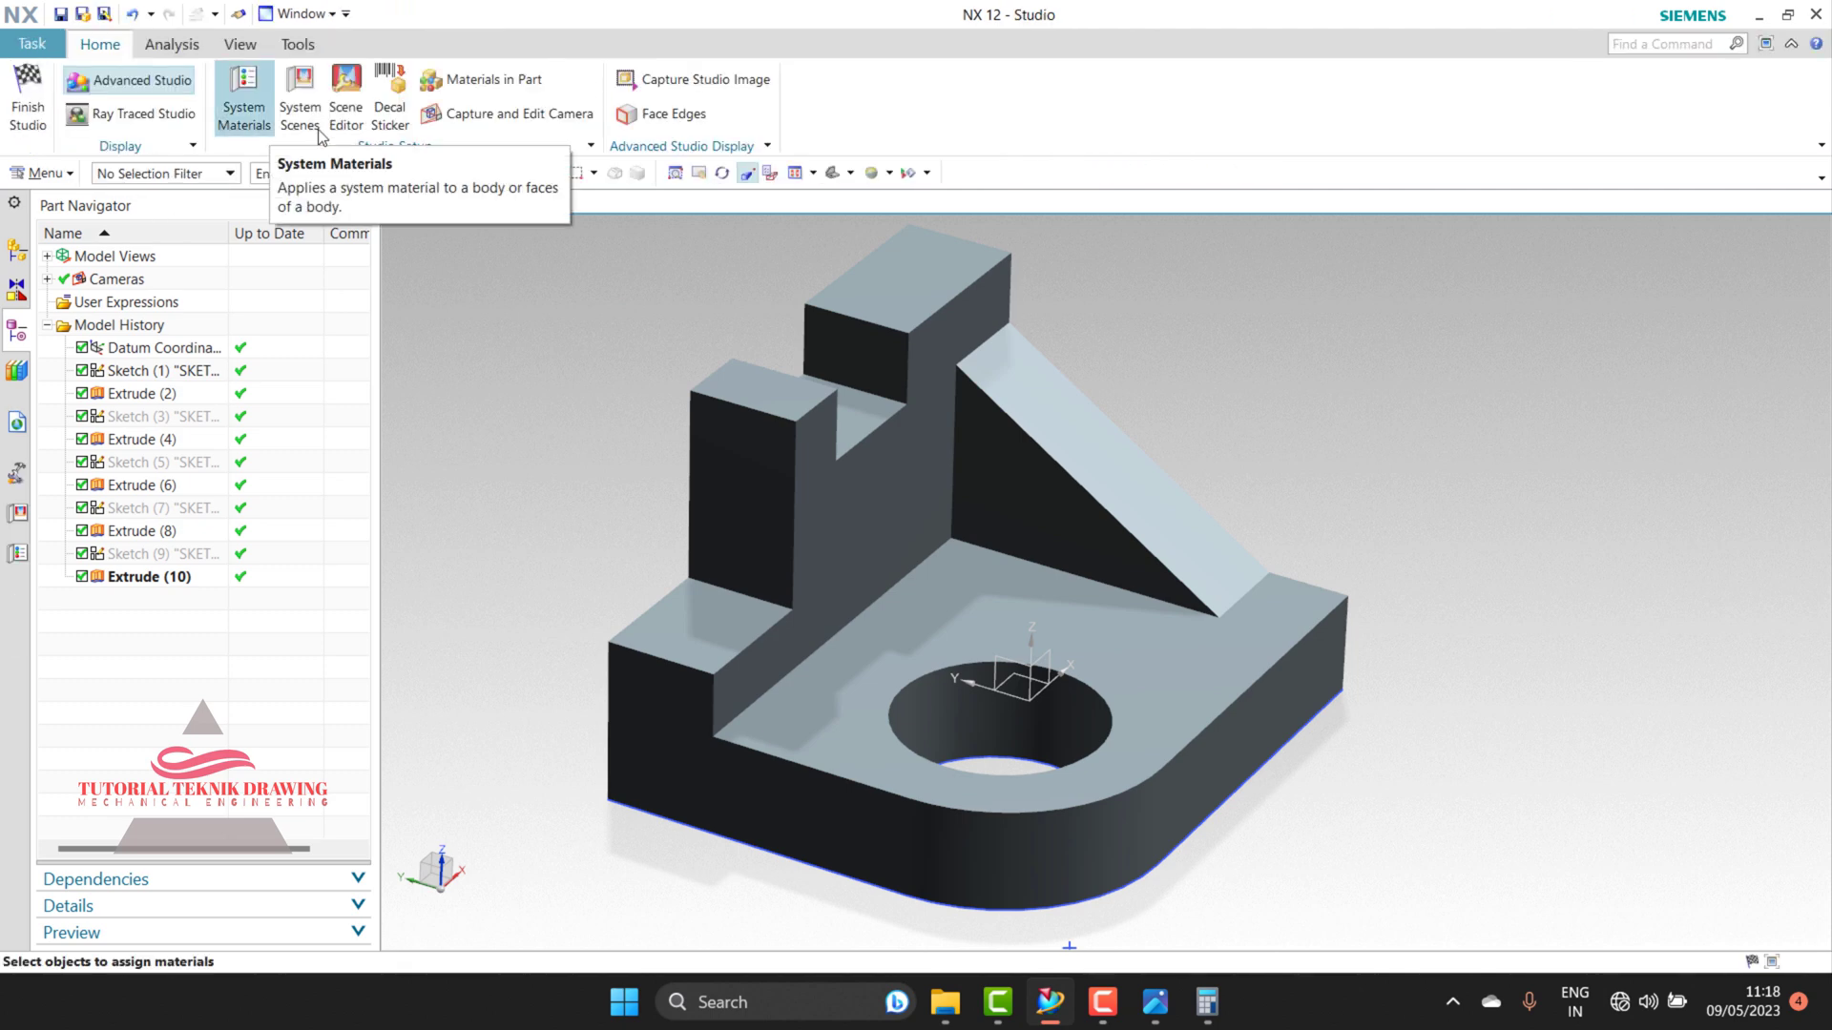
Step: Drag Car Paint Red from System Materials > Automotive onto the bracket
click(172, 43)
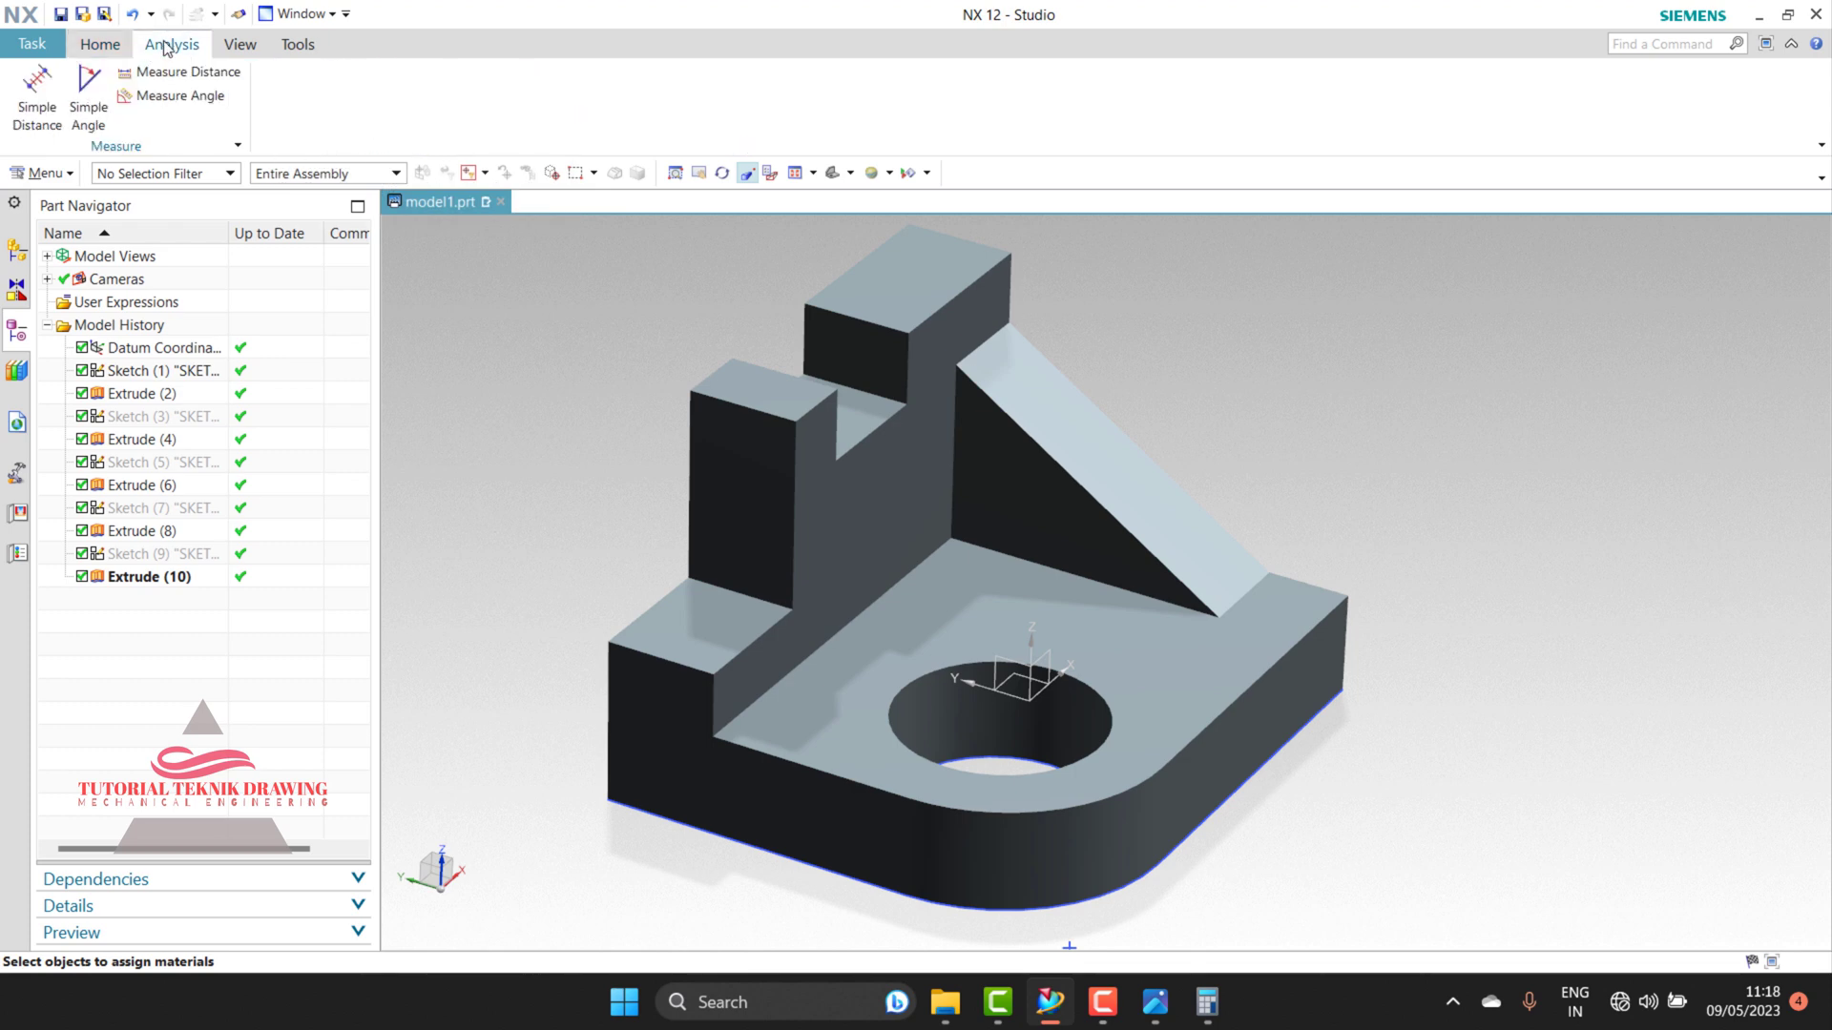
click(298, 46)
click(100, 44)
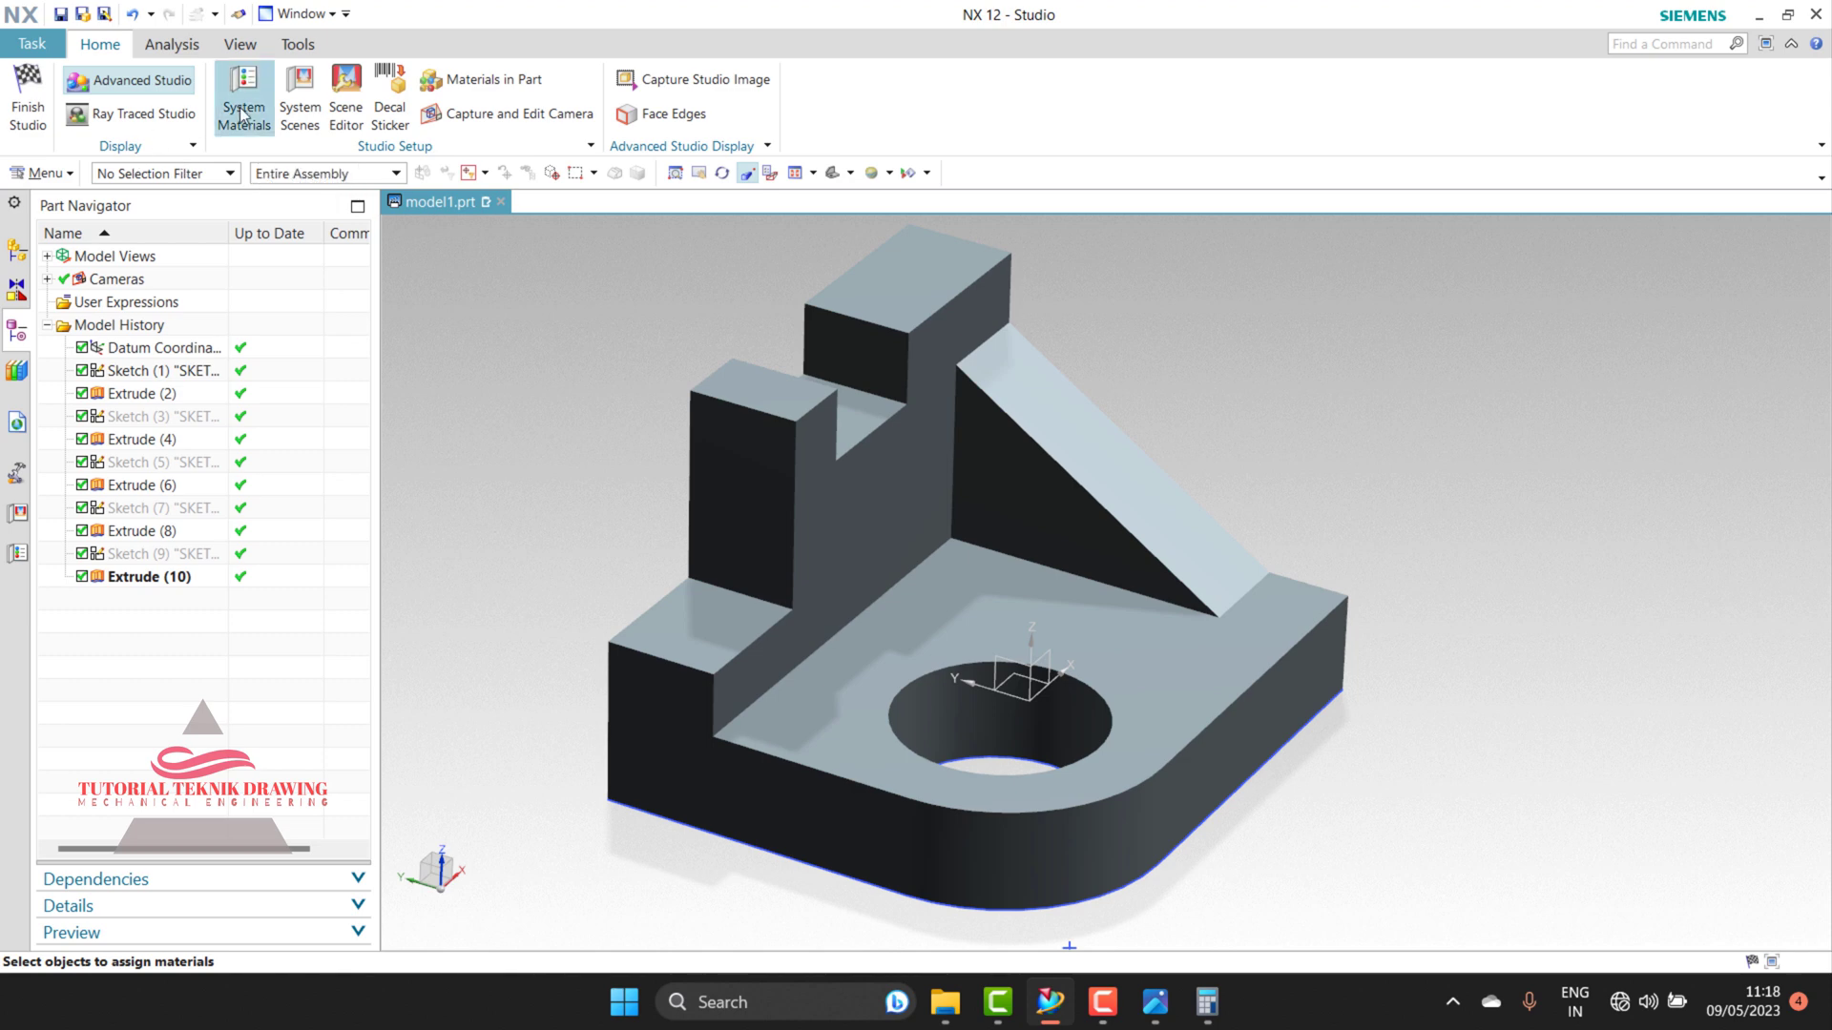
click(256, 127)
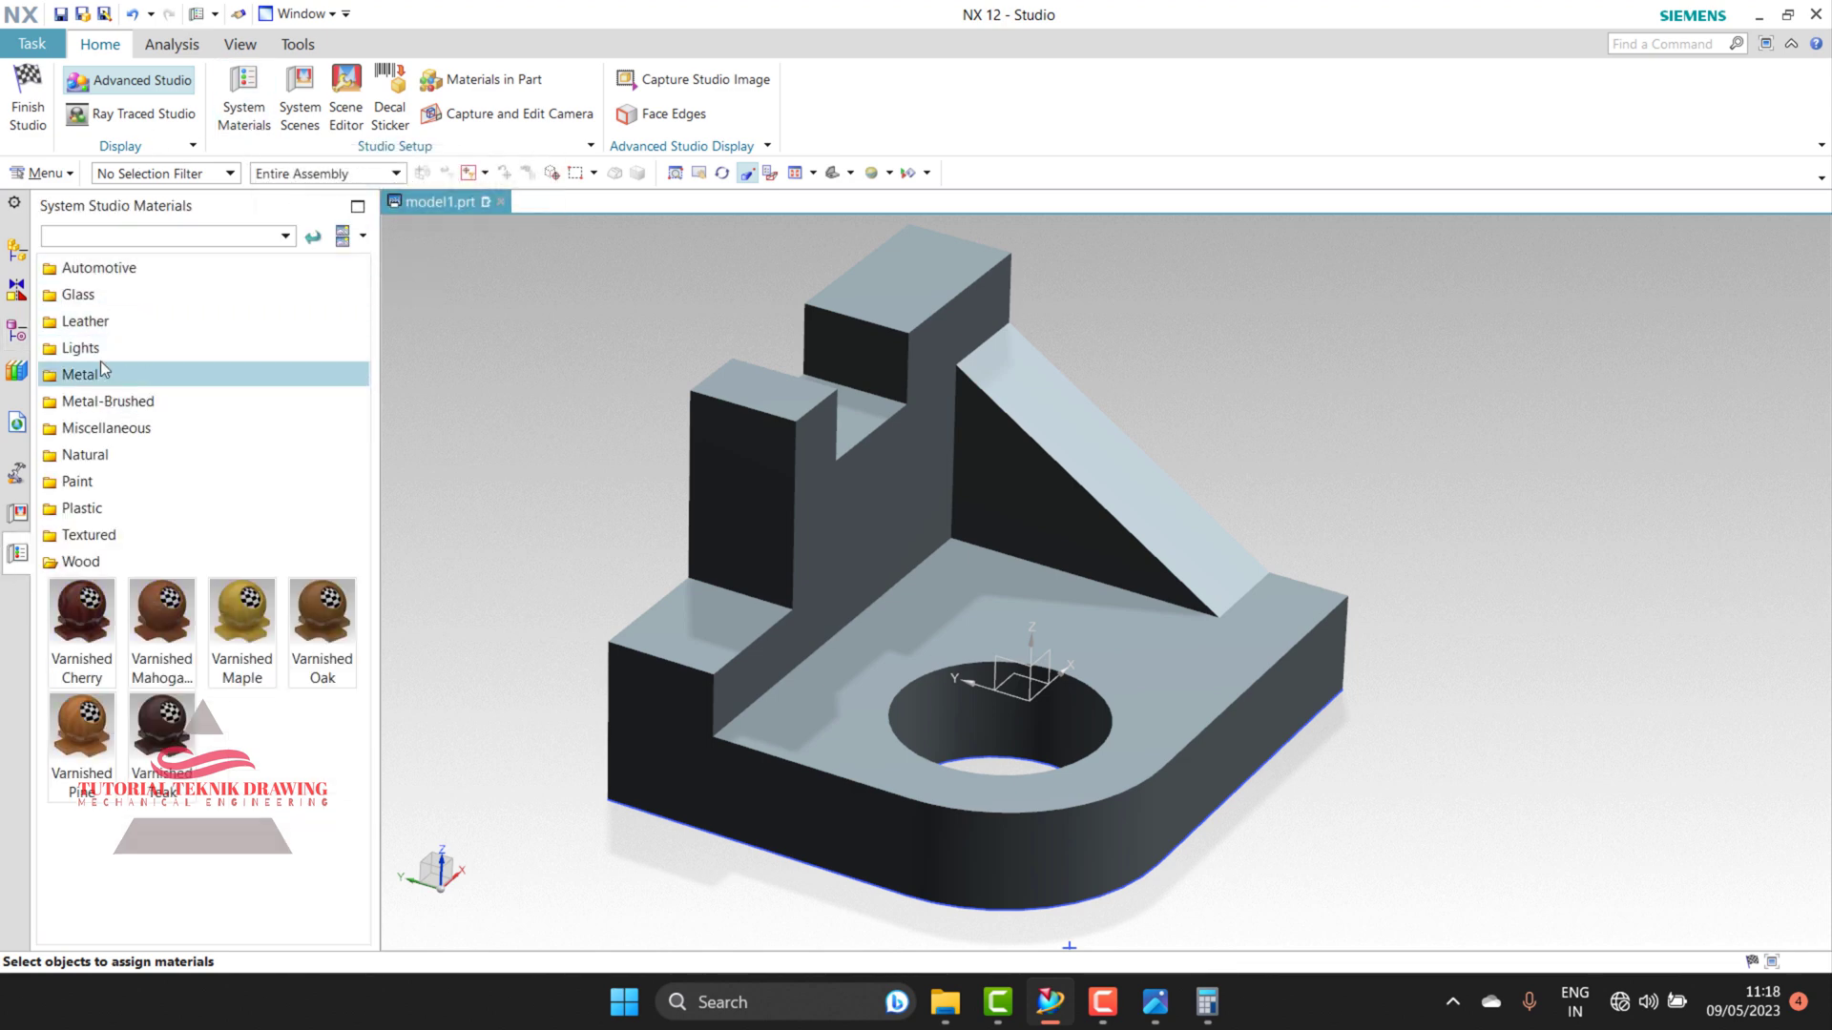
click(99, 269)
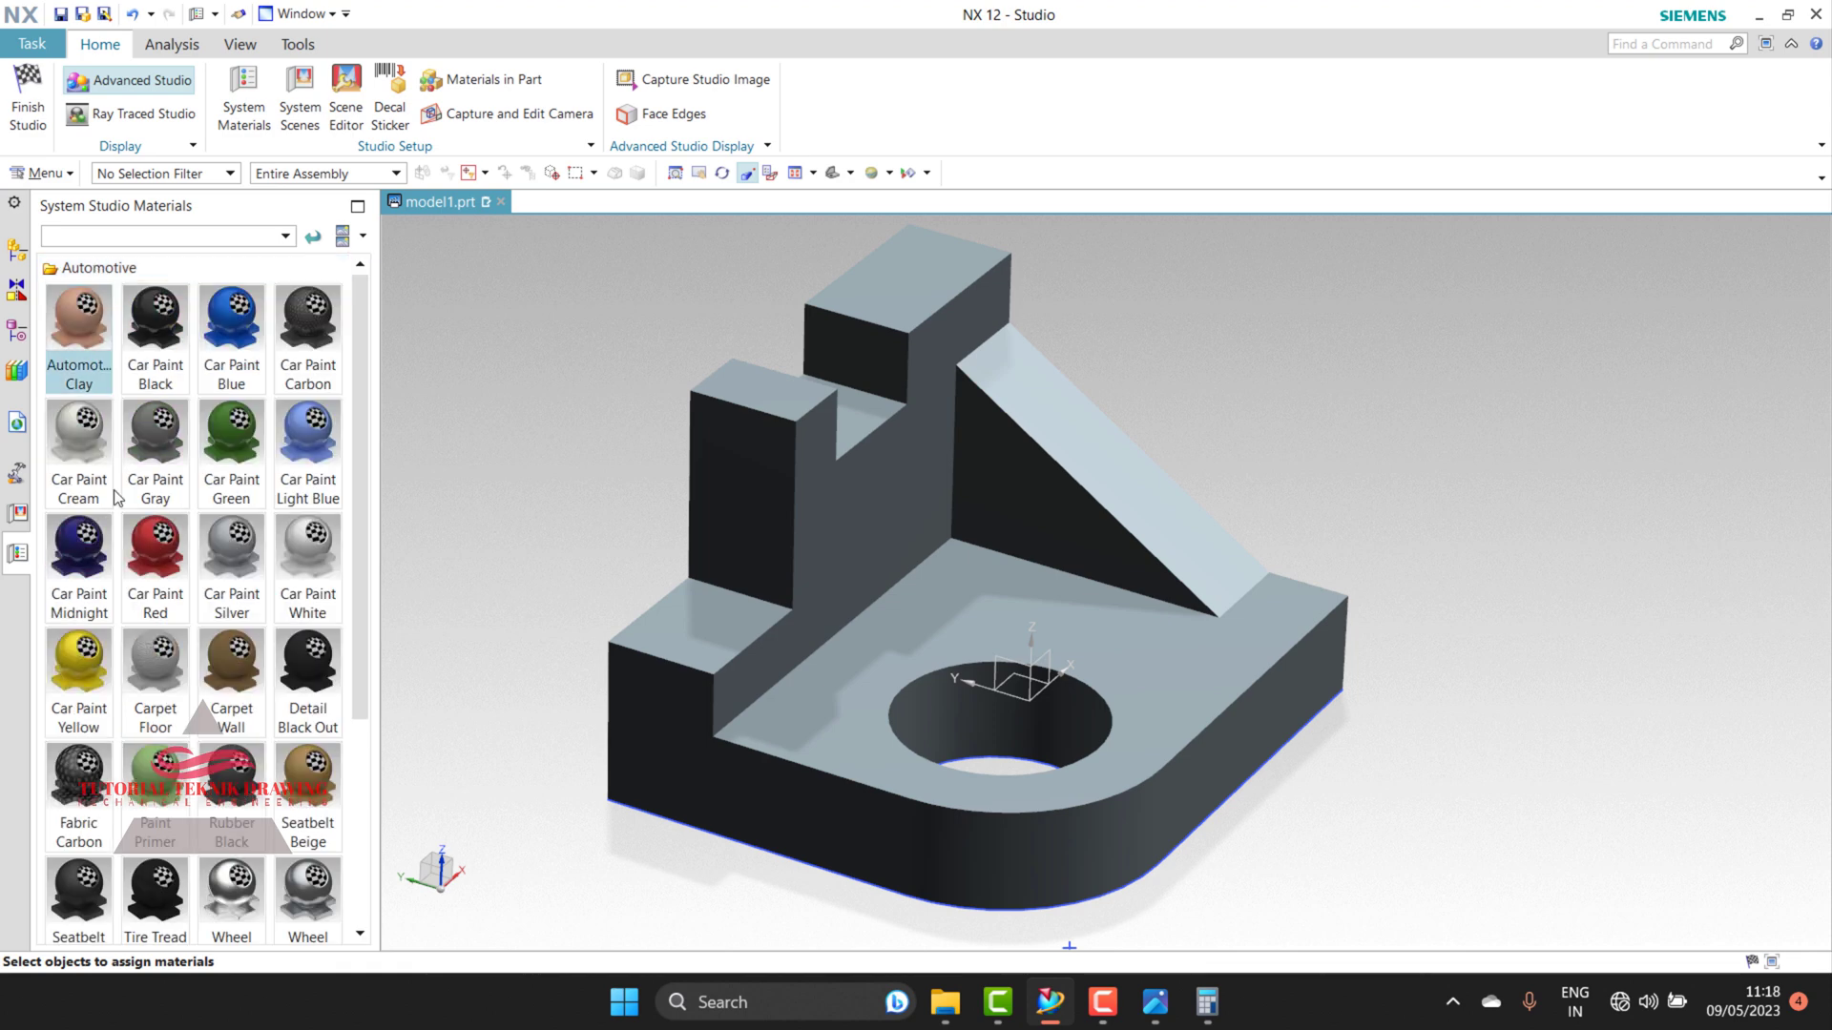
mouse_move(153, 596)
mouse_down()
mouse_move(247, 679)
mouse_move(105, 708)
mouse_move(141, 558)
mouse_move(777, 683)
mouse_up()
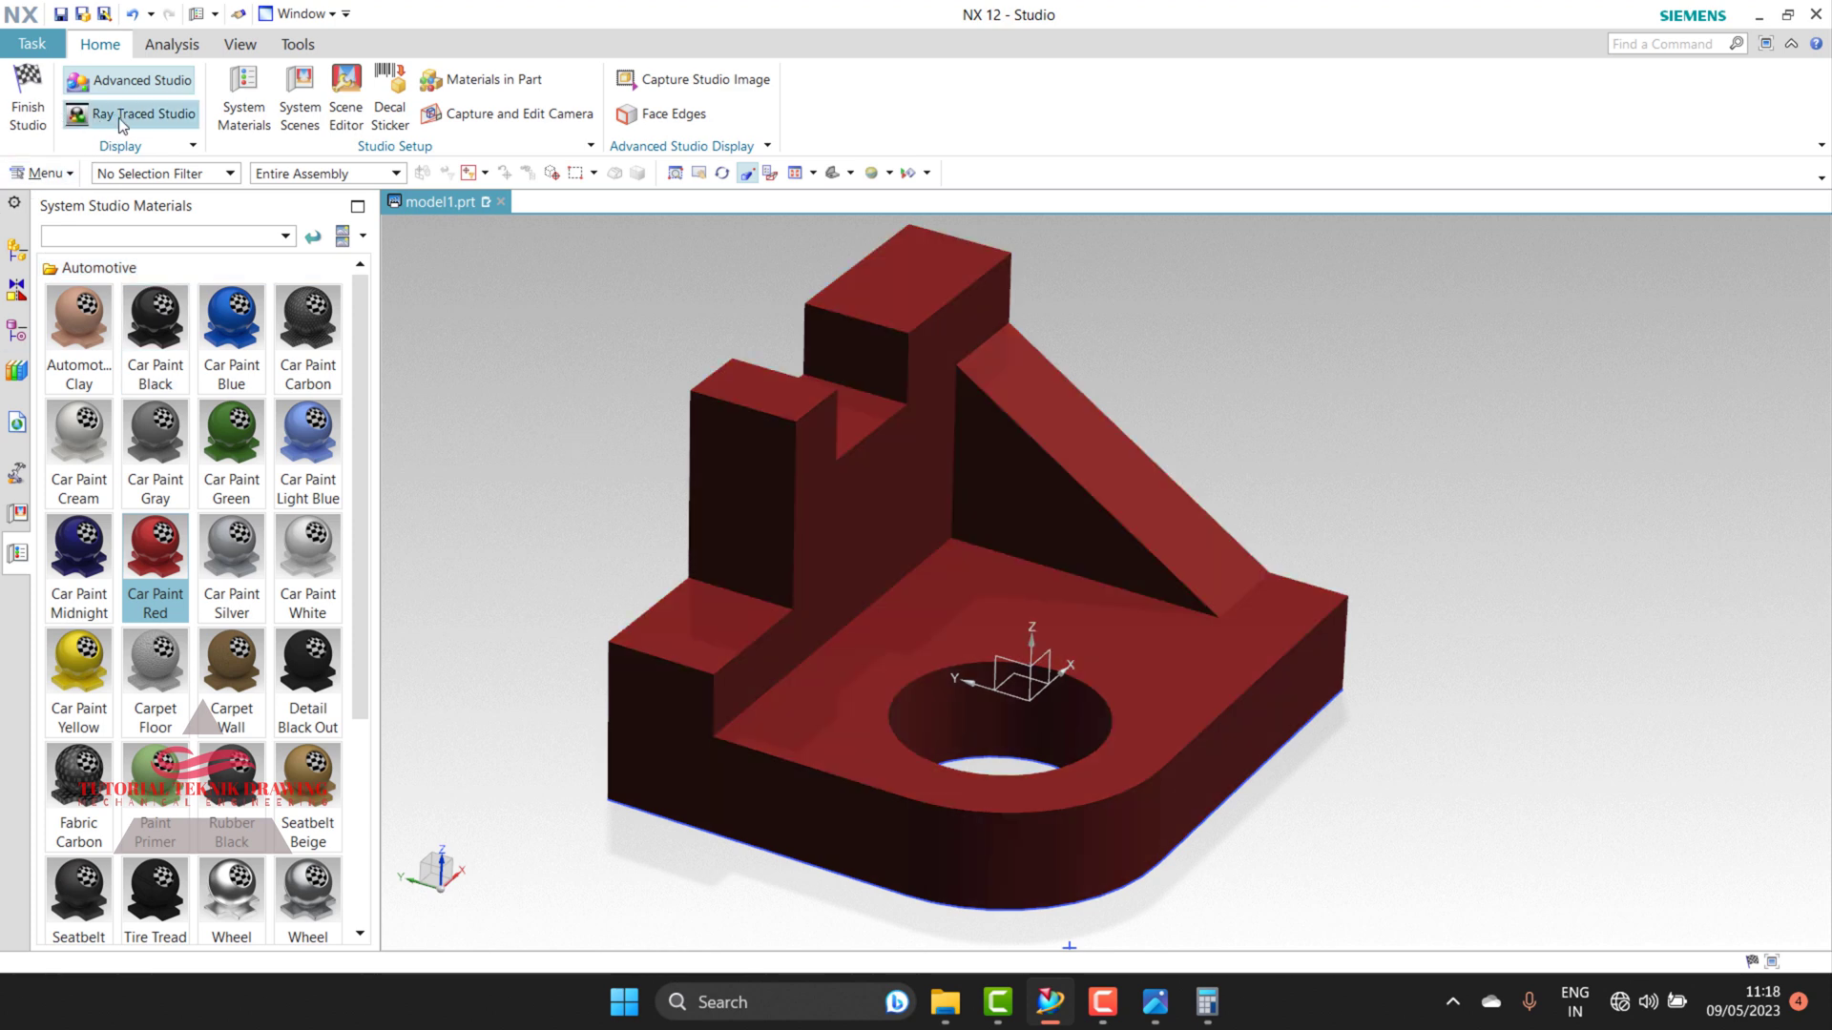
Step: Render the red bracket in Ray Traced Studio with a higher quality and the third style
click(152, 119)
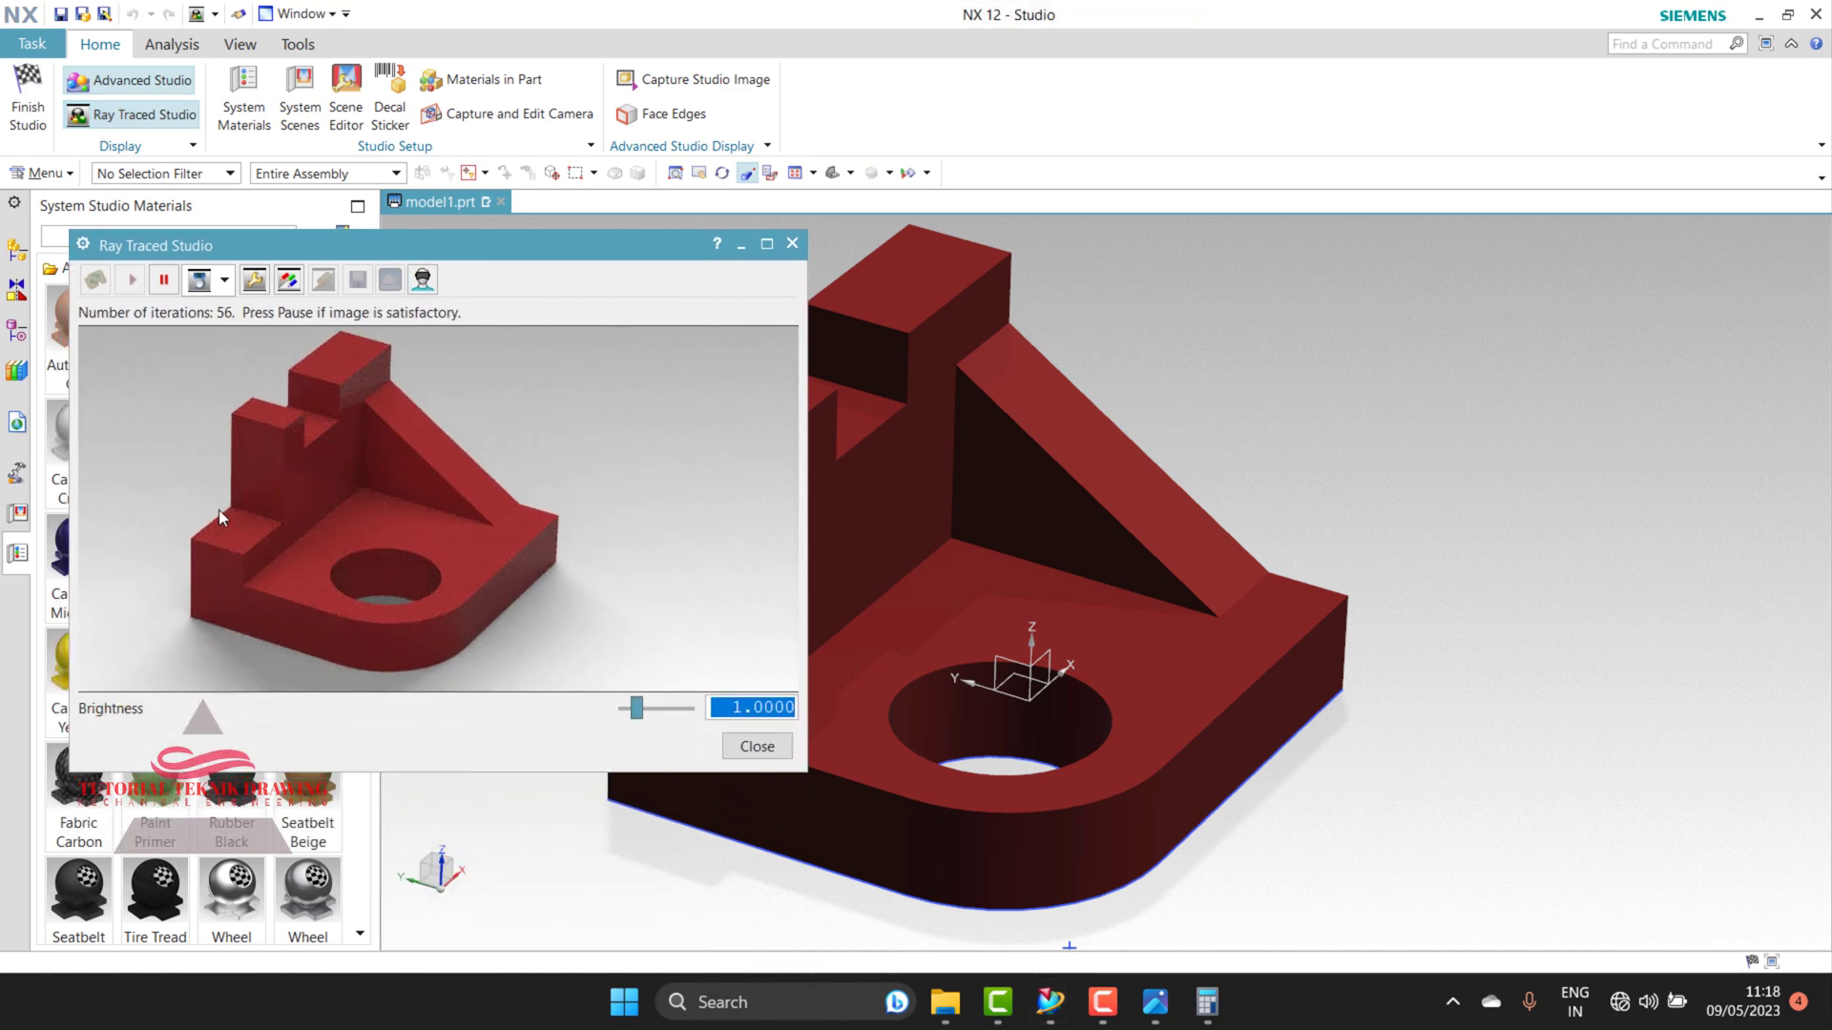
middle_drag(220, 518, 253, 496)
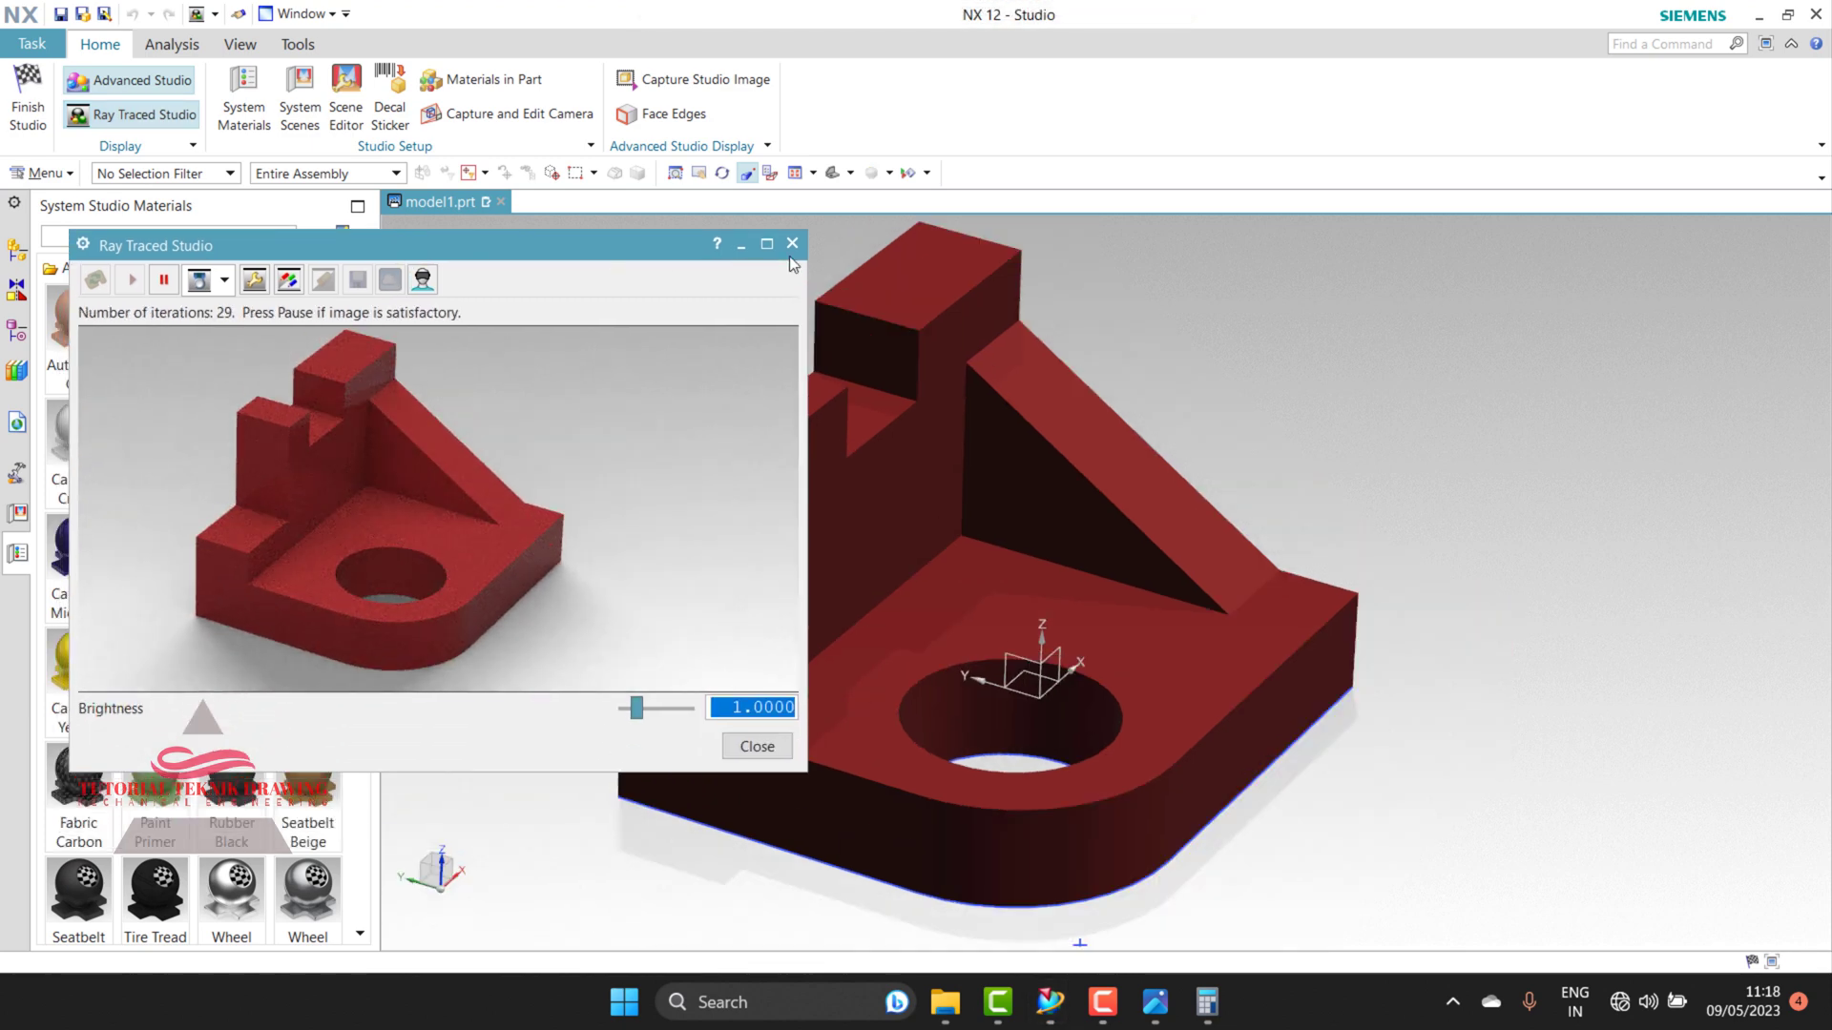
click(227, 282)
click(197, 311)
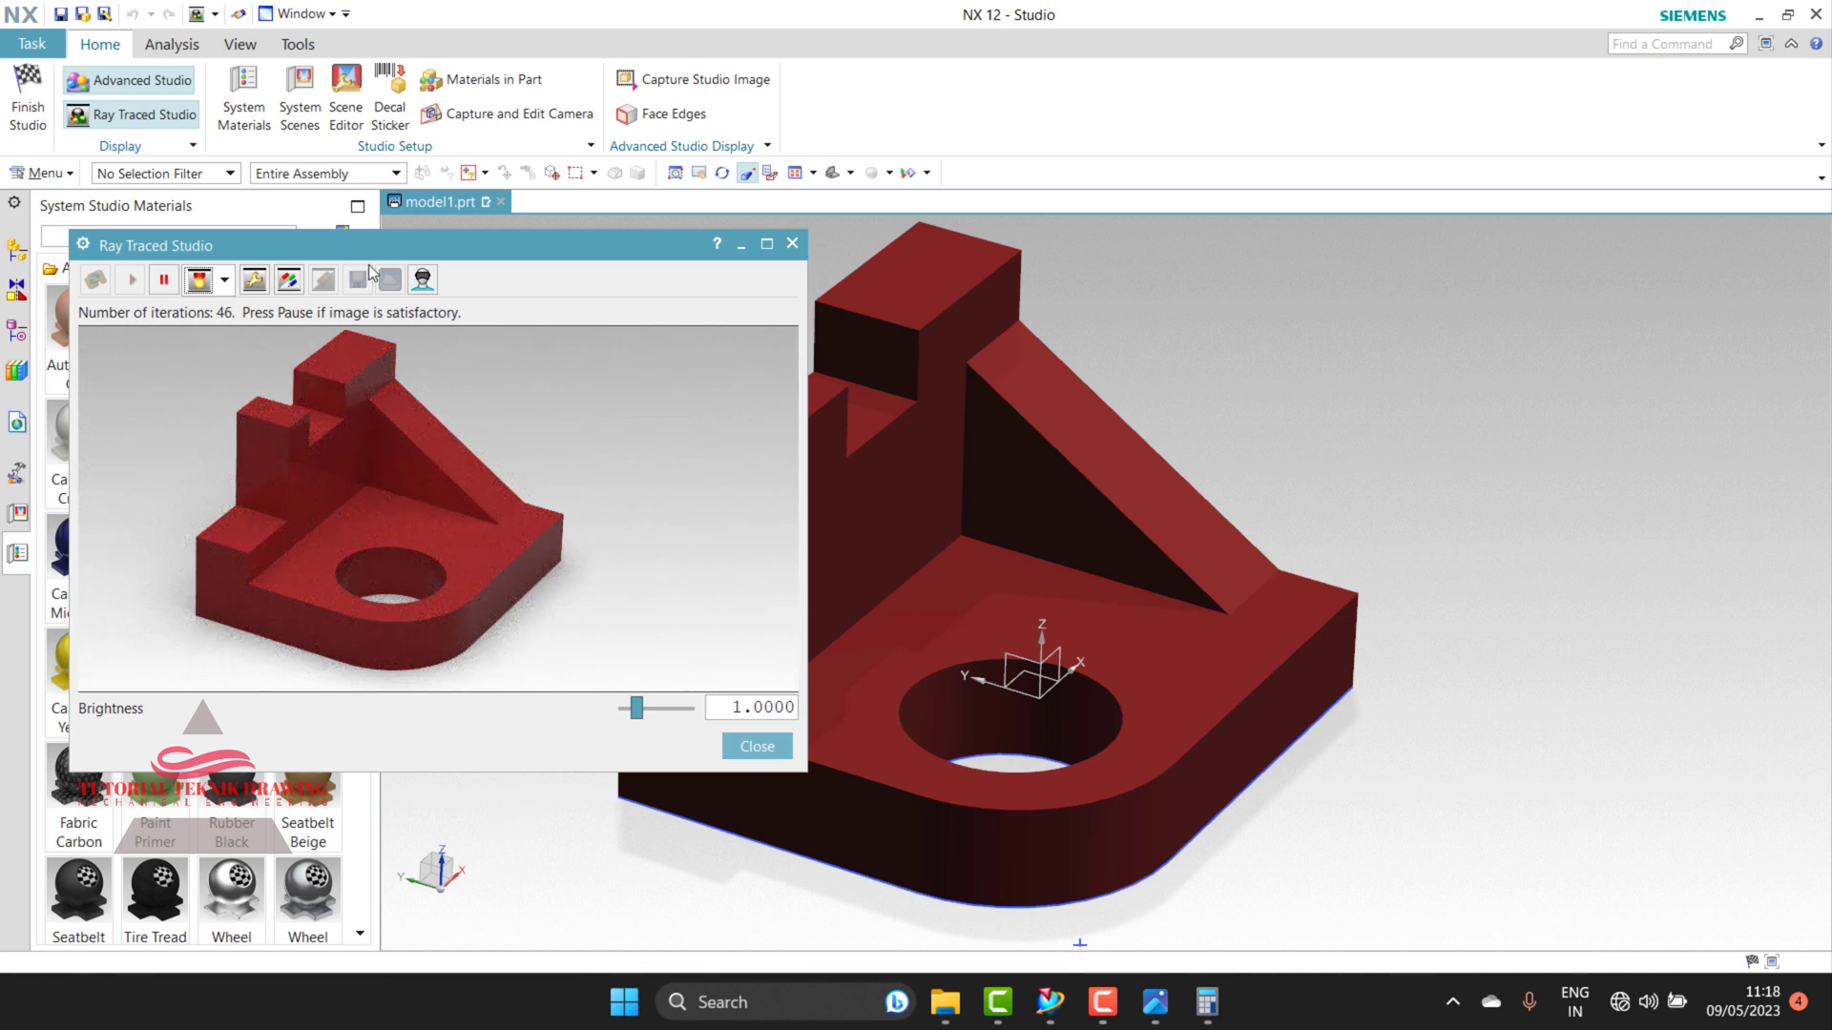
middle_drag(270, 379, 277, 408)
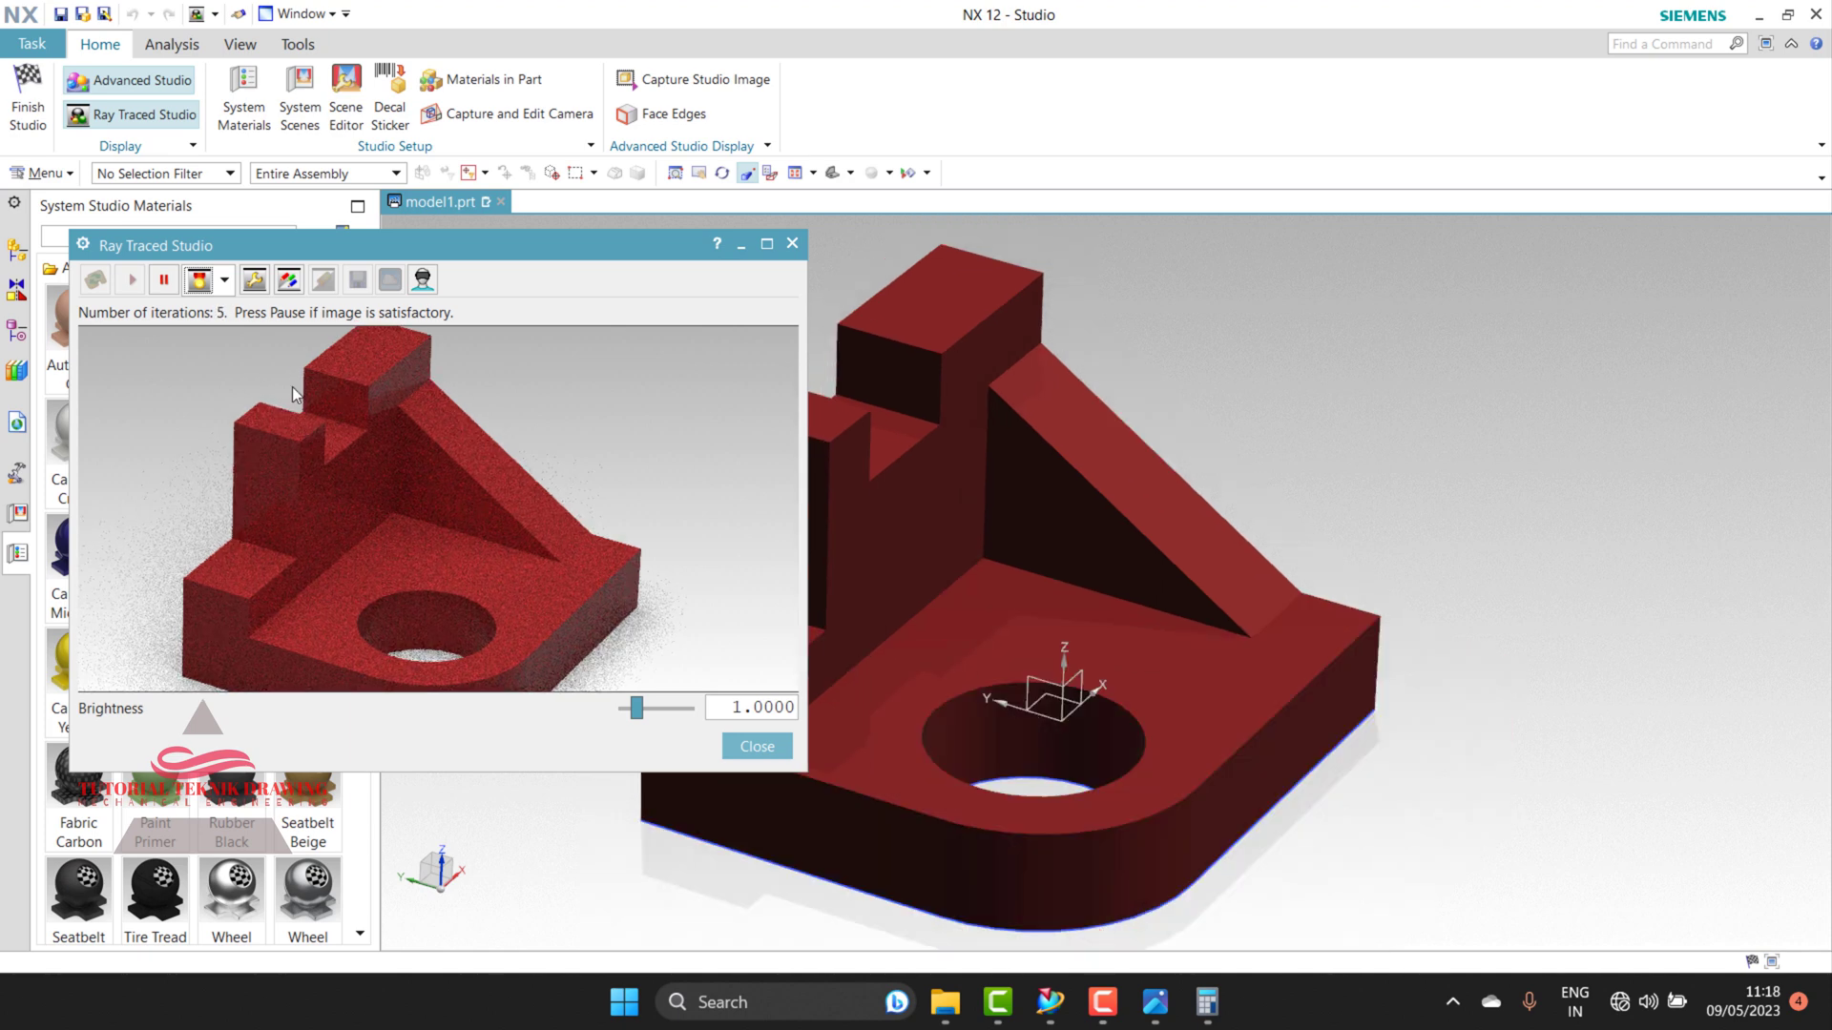
click(225, 279)
click(216, 366)
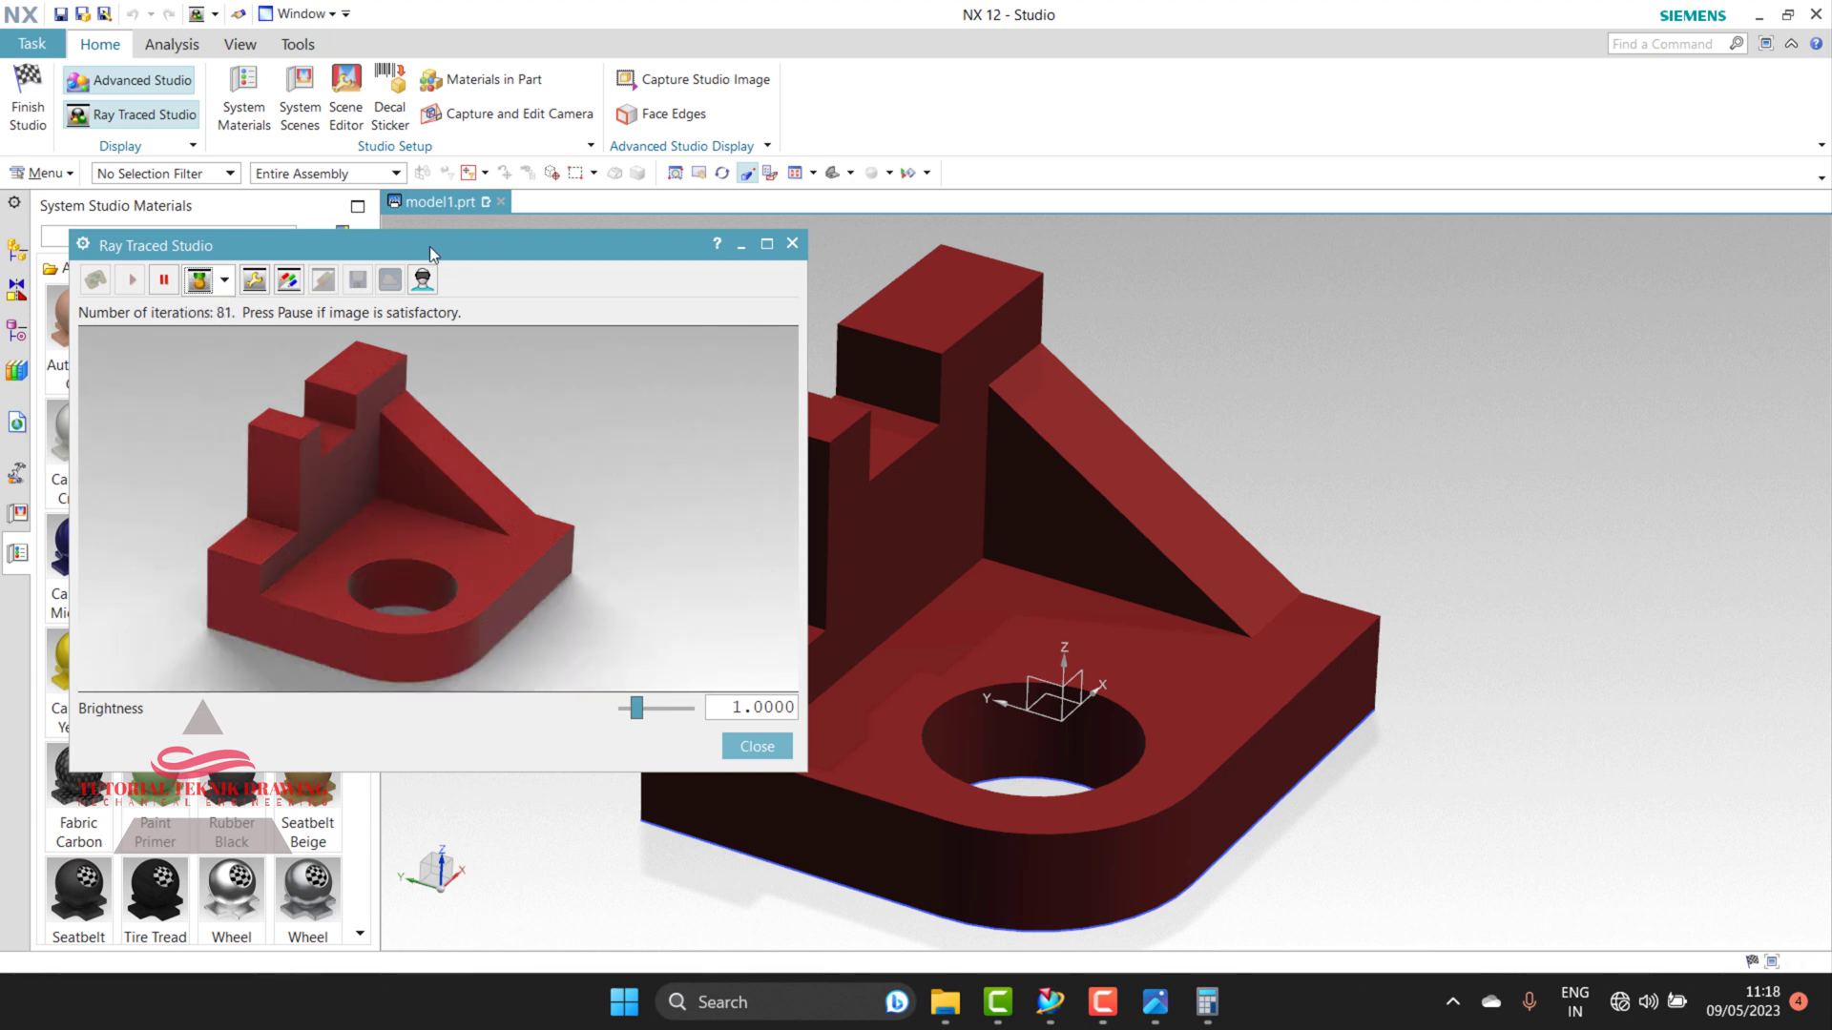
drag(430, 246, 297, 160)
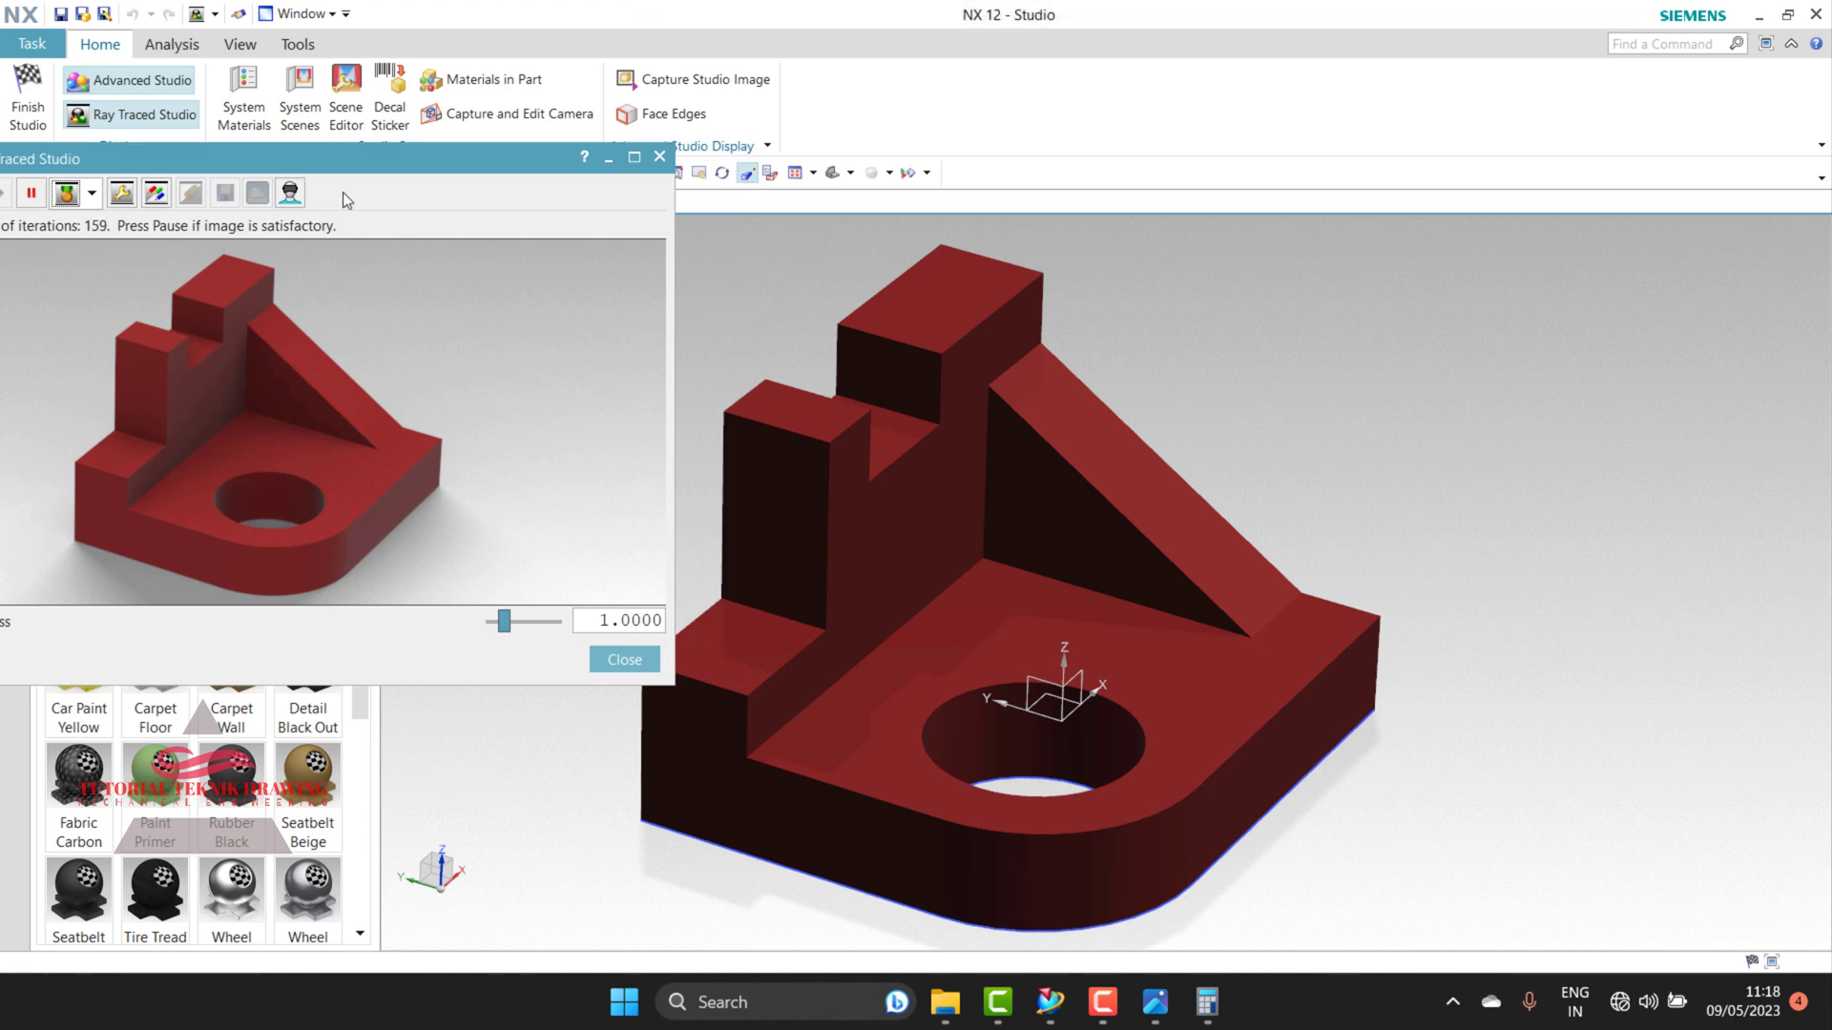